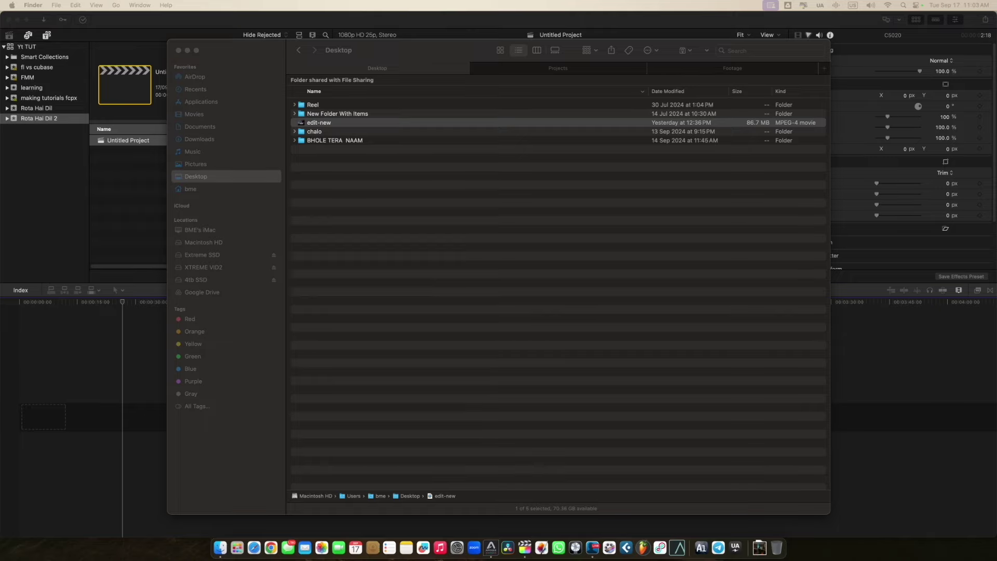
Preview the edit-new movie from the Desktop full size in Quick Look
{"action": "key", "text": "space"}
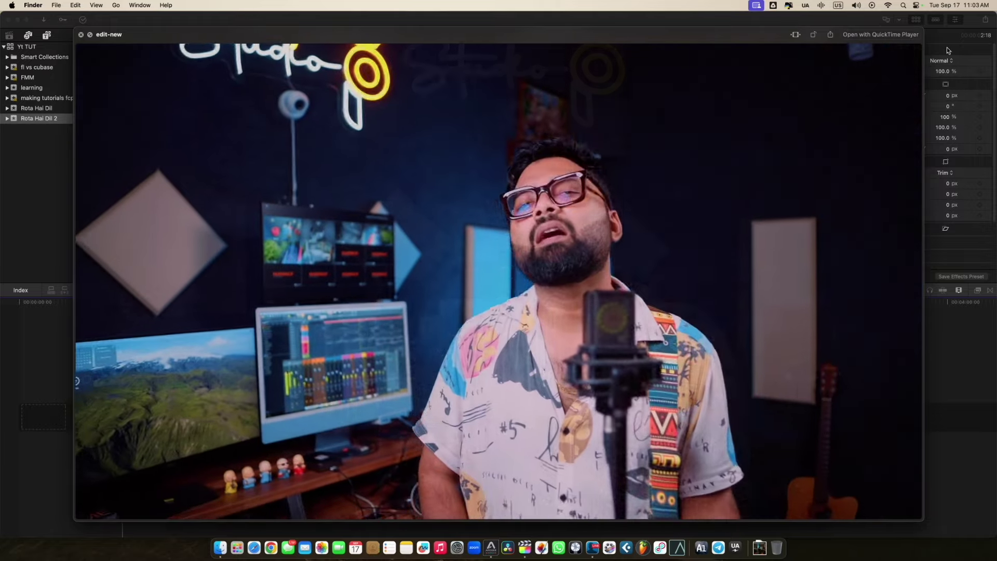
Close the edit-new Quick Look preview to return to the Desktop listing
{"action": "key", "text": "space"}
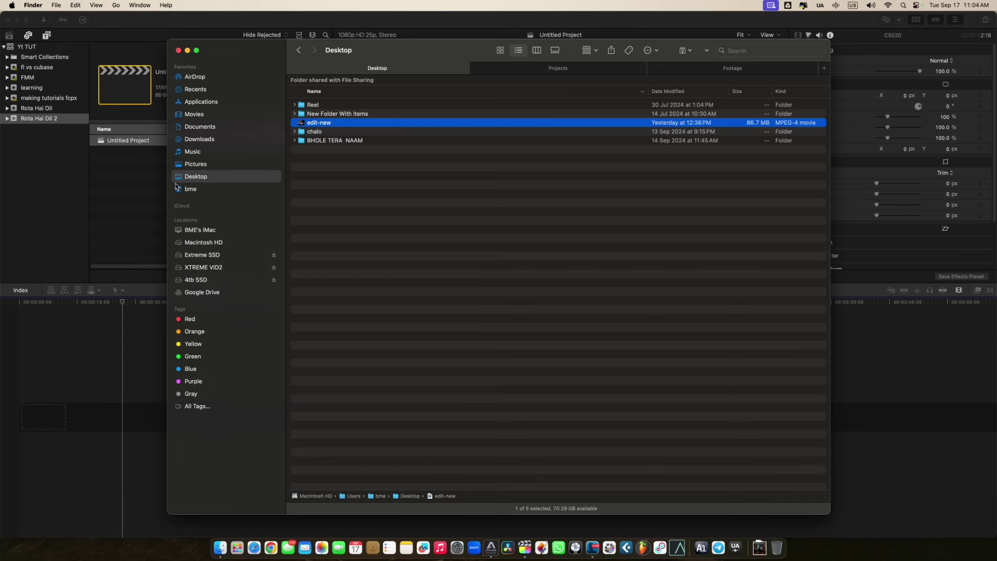
Open the Reel folder in Finder and select its five MP4 clips, C5020 to C5027
{"action": "left_click", "coordinate": [129, 199]}
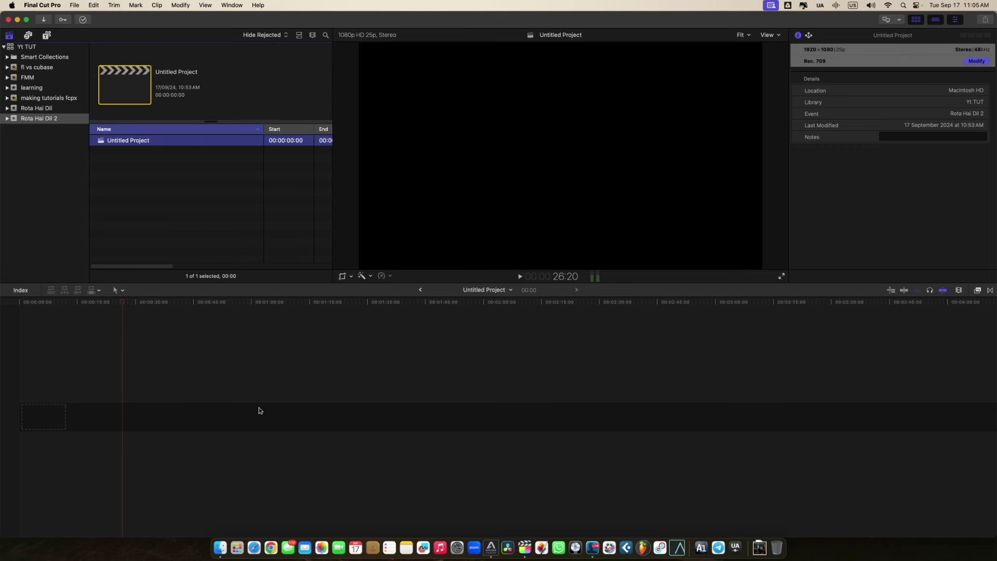
{"action": "left_click", "coordinate": [220, 547]}
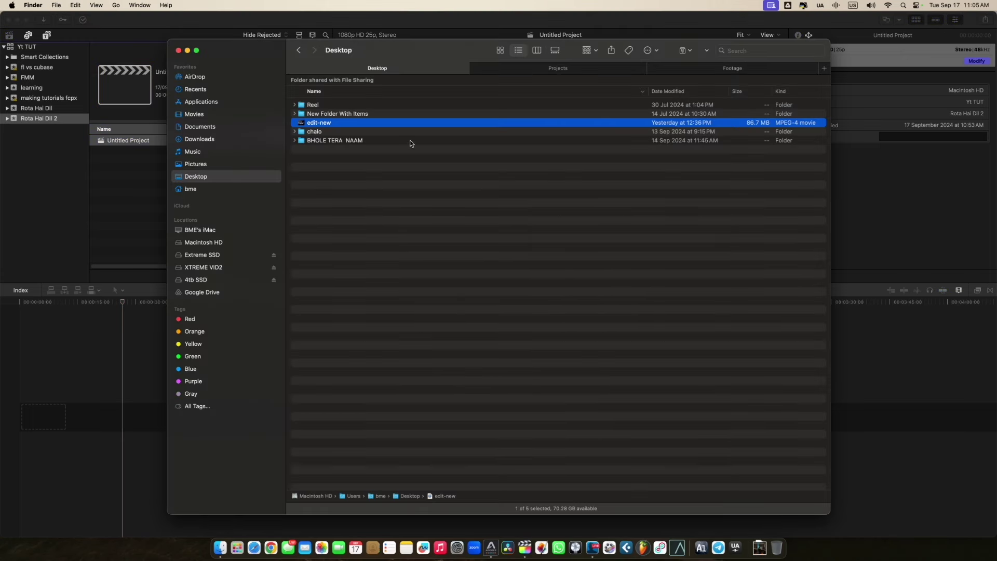
{"action": "left_click", "coordinate": [317, 107]}
{"action": "double_click", "coordinate": [317, 107]}
{"action": "mouse_move", "coordinate": [369, 216]}
{"action": "left_mouse_down"}
{"action": "mouse_move", "coordinate": [373, 48]}
{"action": "mouse_move", "coordinate": [460, 75]}
{"action": "left_mouse_up"}
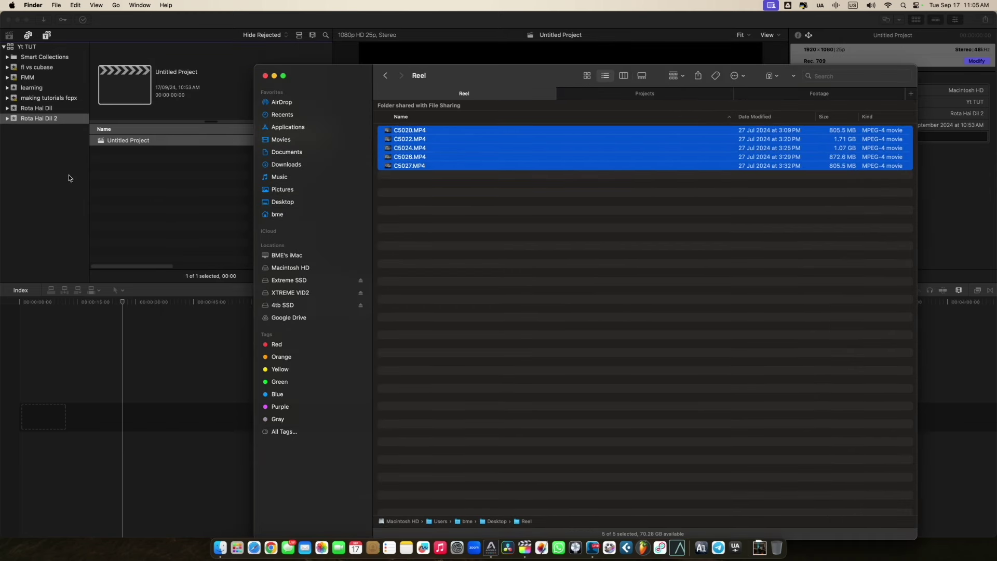
{"action": "left_click", "coordinate": [44, 168]}
Browse the menu commands and reselect the Yt TUT library and Rota Hai Dil 2 event
{"action": "left_click", "coordinate": [94, 5]}
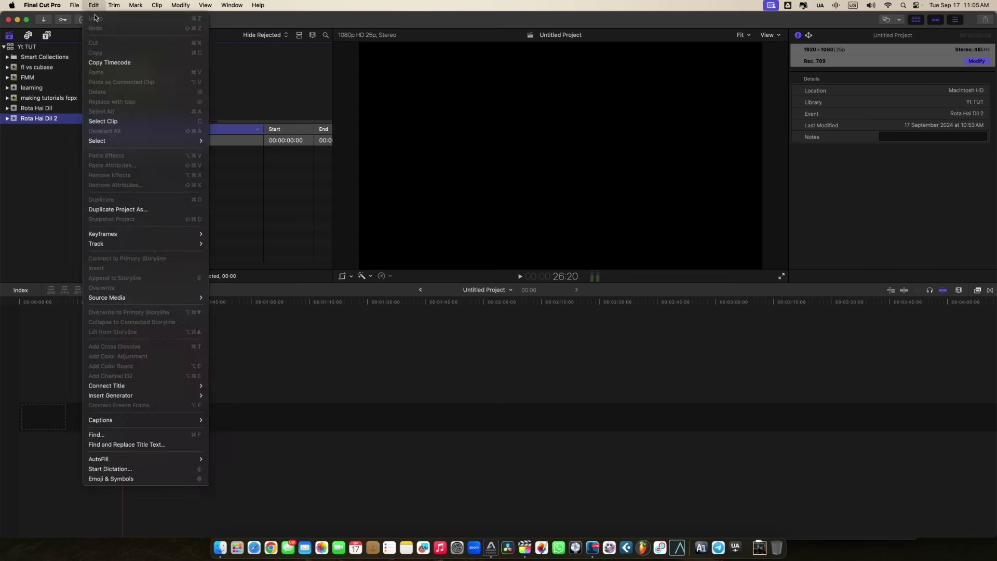
{"action": "left_click", "coordinate": [28, 159]}
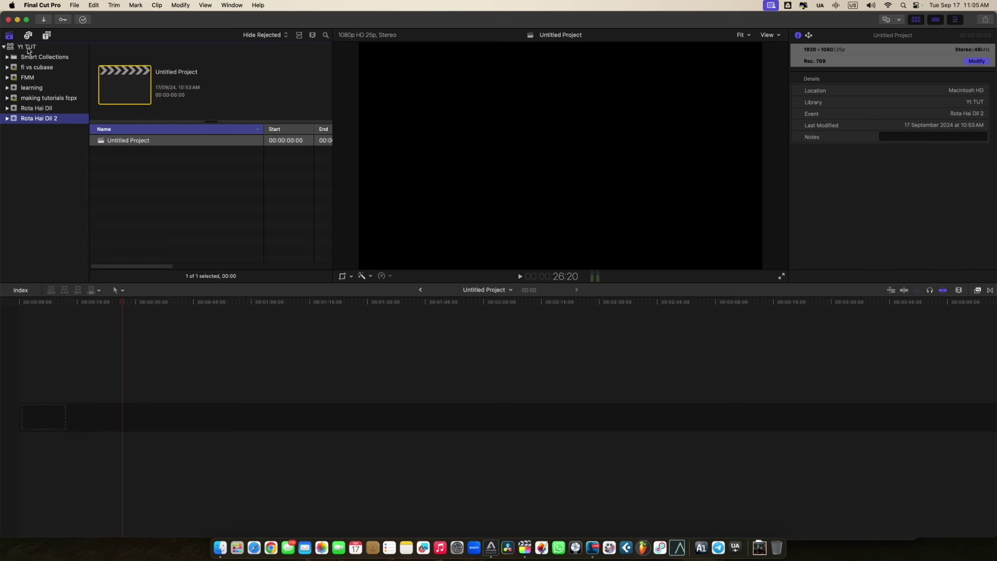
{"action": "left_click", "coordinate": [28, 49]}
{"action": "left_click", "coordinate": [37, 117]}
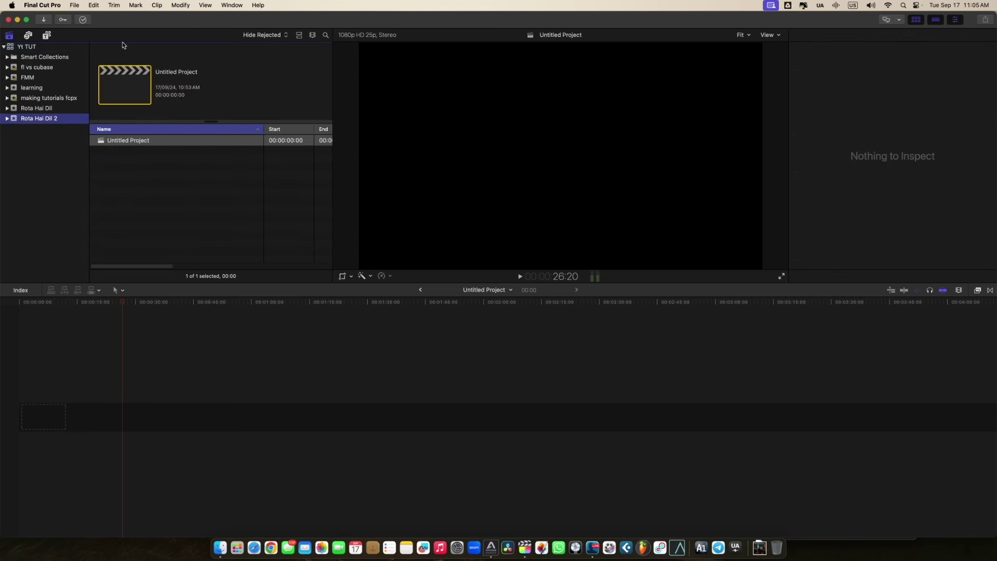
{"action": "left_click", "coordinate": [75, 6]}
{"action": "mouse_move", "coordinate": [166, 18]}
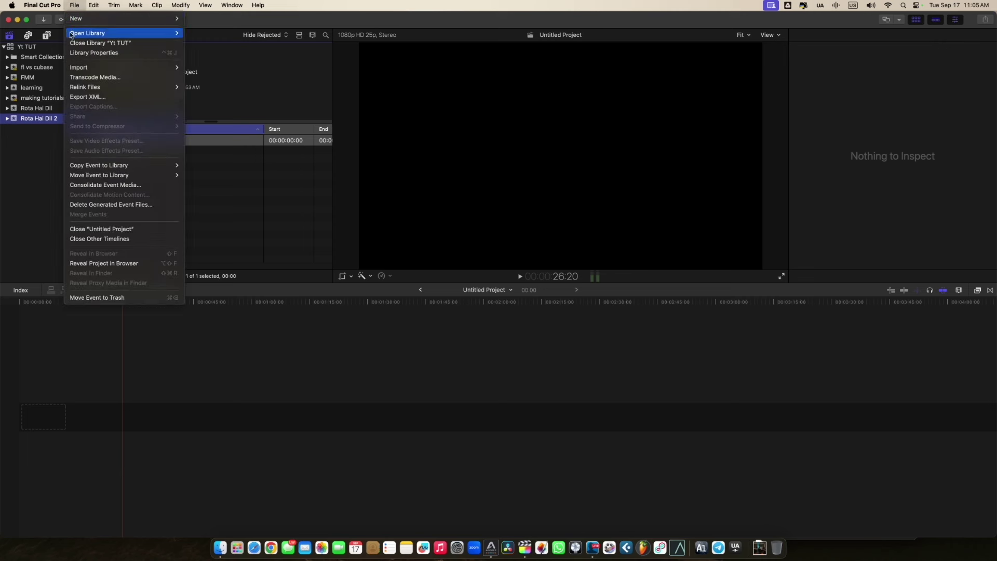
{"action": "left_click", "coordinate": [47, 214]}
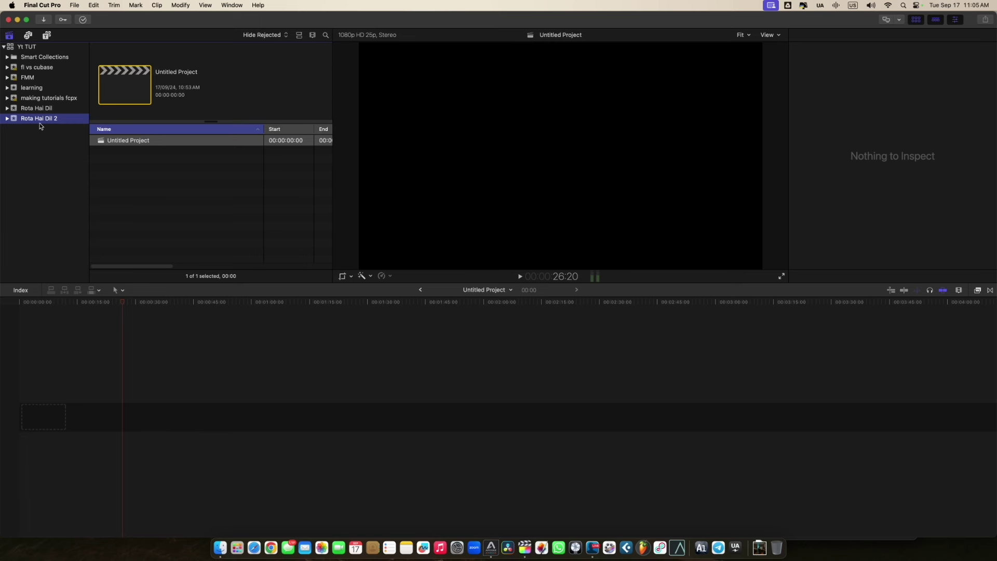
Inspect the Untitled Project, then bring up the Rota Hai Dil 2 event's context menu
{"action": "right_click", "coordinate": [47, 48]}
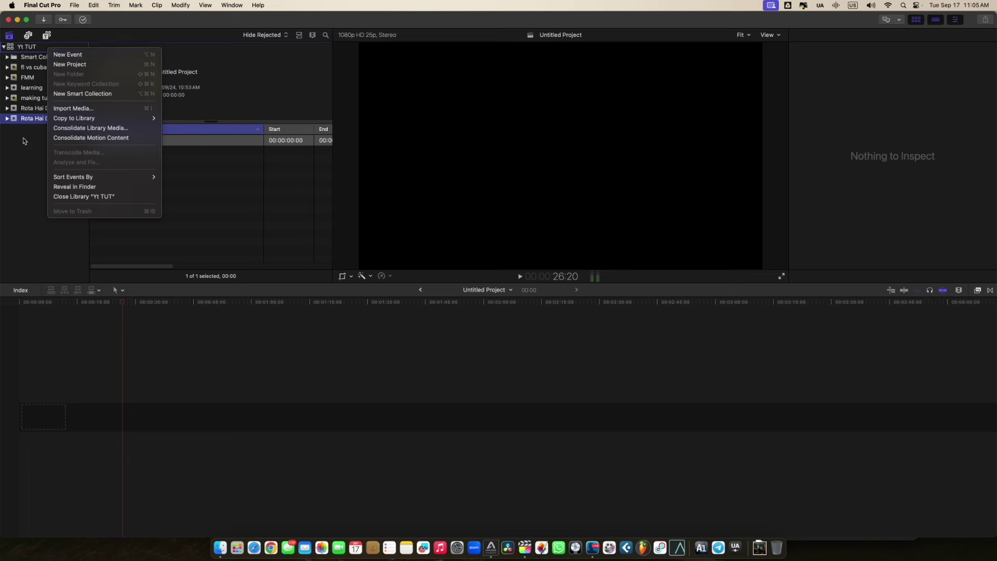
{"action": "left_click", "coordinate": [25, 141]}
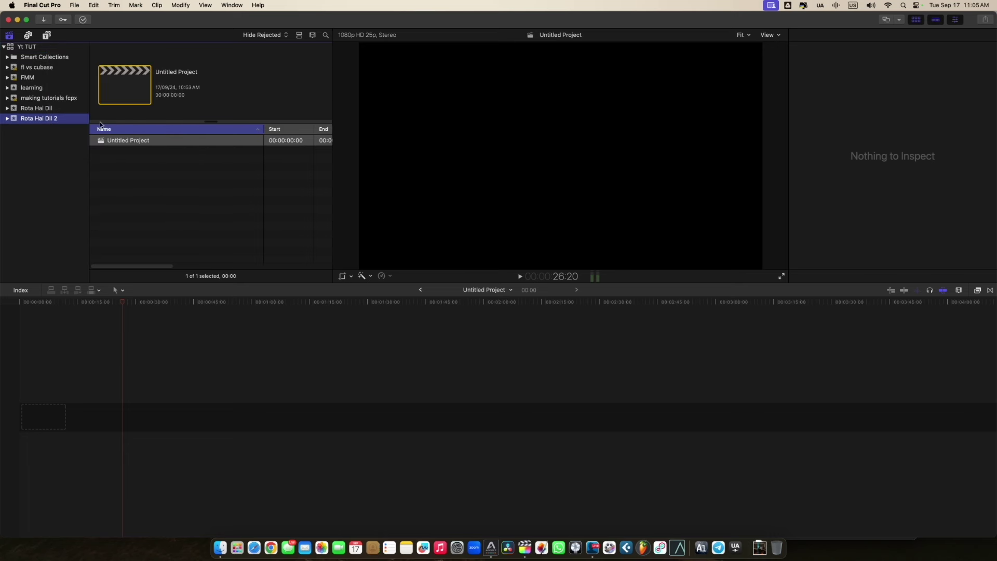
{"action": "right_click", "coordinate": [52, 119]}
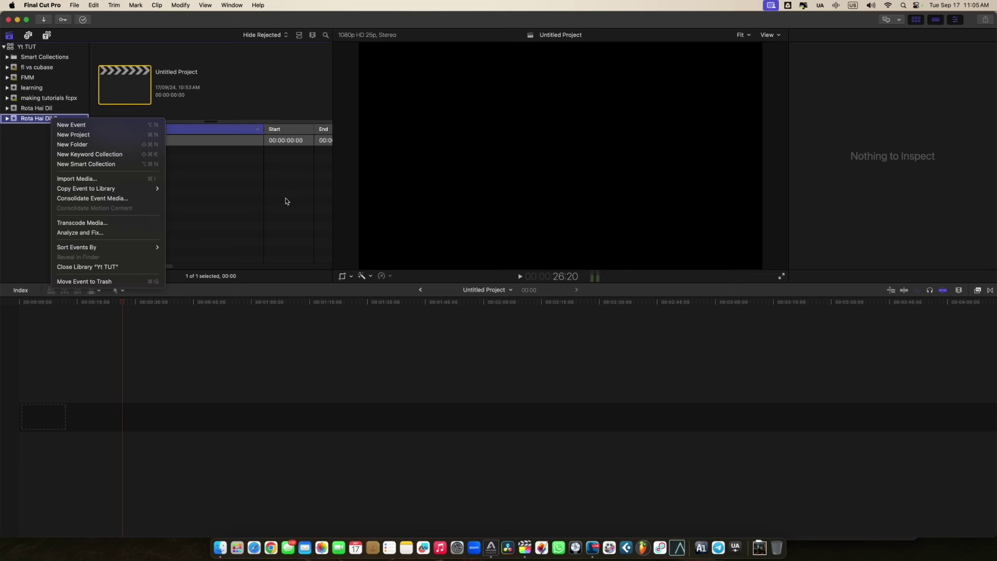
{"action": "left_click", "coordinate": [218, 204]}
{"action": "left_click", "coordinate": [131, 142]}
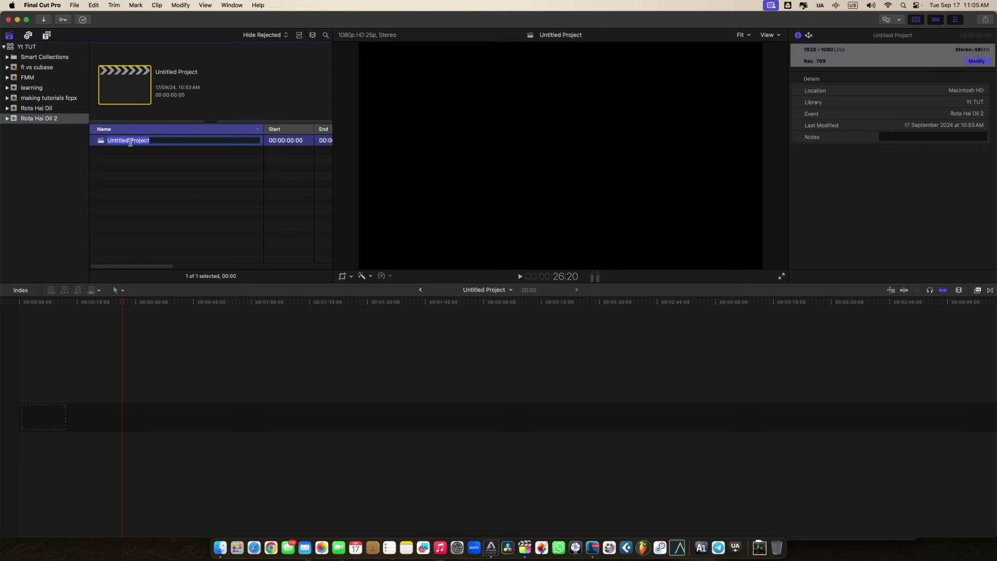
{"action": "left_click", "coordinate": [164, 167]}
{"action": "left_click", "coordinate": [124, 142]}
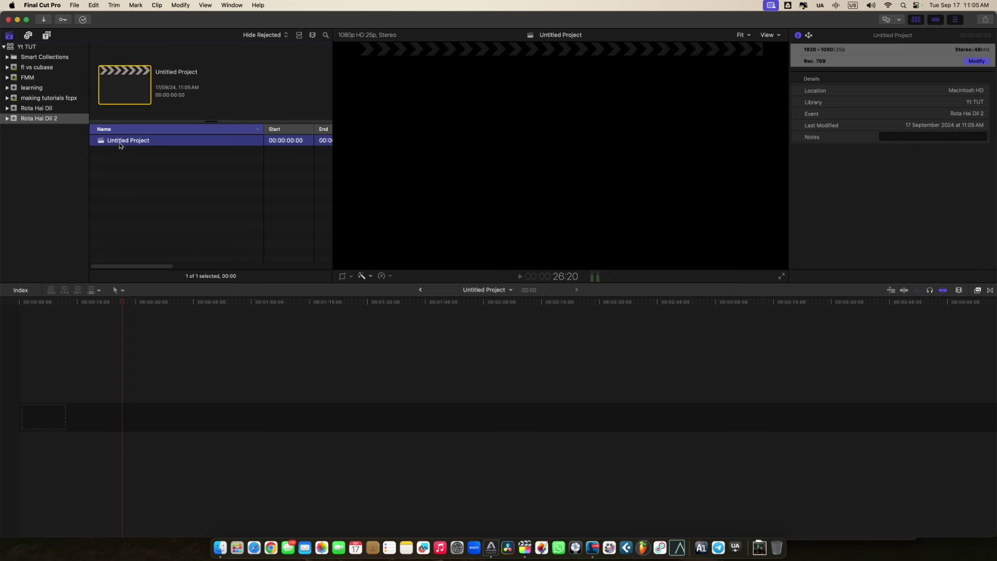
{"action": "right_click", "coordinate": [43, 122]}
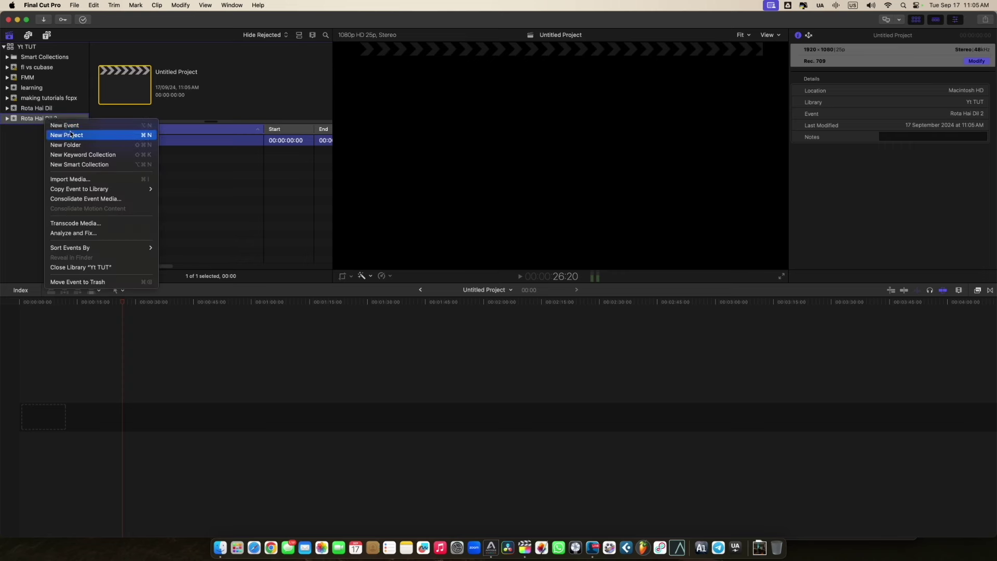
Create a new project set to Vertical 1080x1920, 25p, ProRes 422 and Rec. 709
{"action": "left_click", "coordinate": [62, 136]}
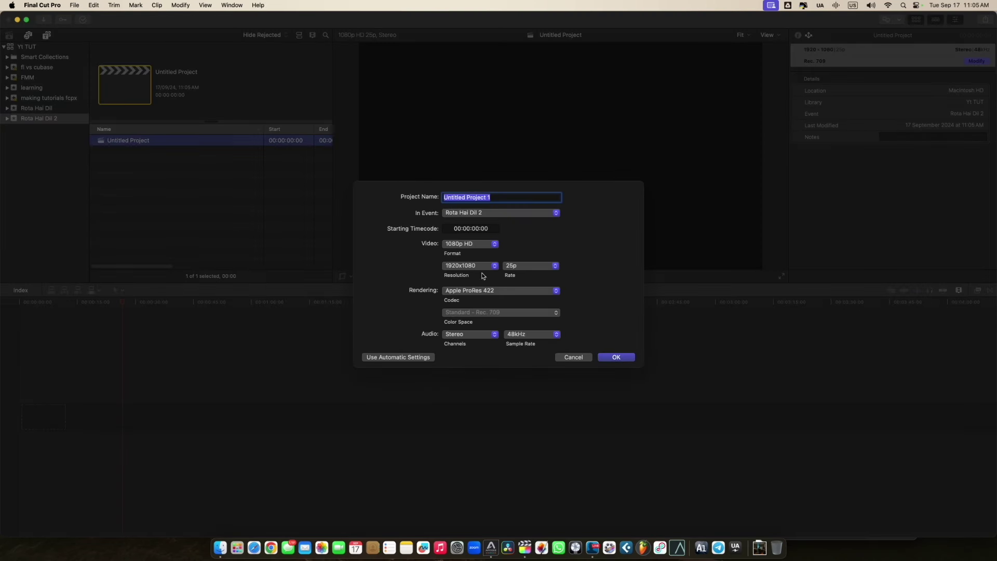
{"action": "left_click", "coordinate": [483, 266]}
{"action": "left_click", "coordinate": [517, 254]}
{"action": "left_click", "coordinate": [470, 243]}
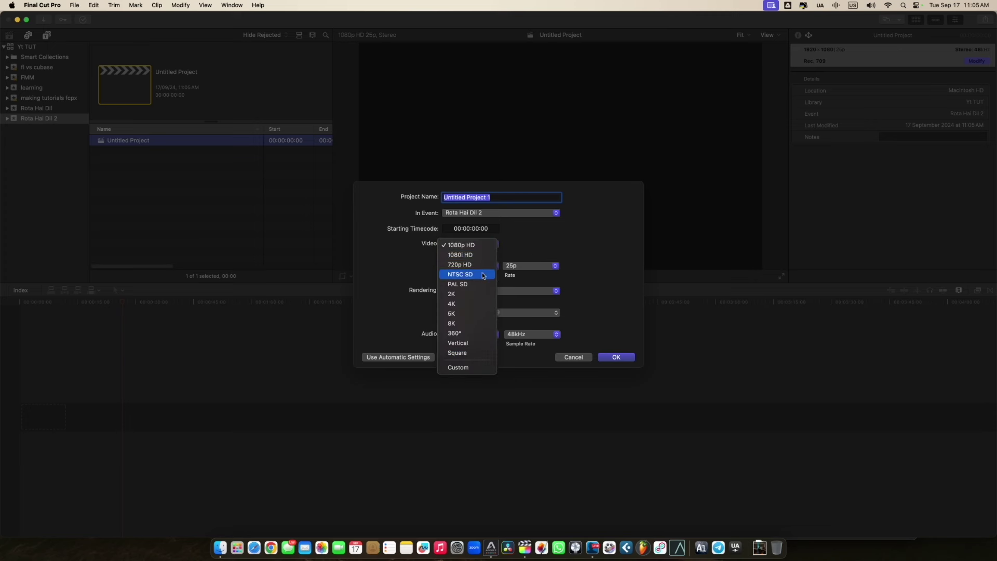
{"action": "left_click", "coordinate": [562, 258]}
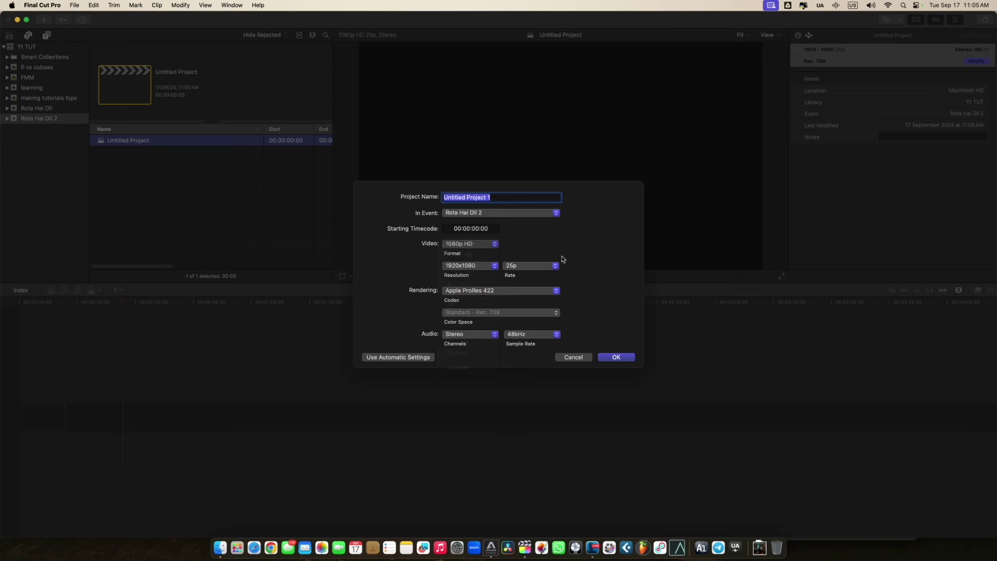
{"action": "left_click", "coordinate": [480, 243]}
{"action": "left_click", "coordinate": [461, 345]}
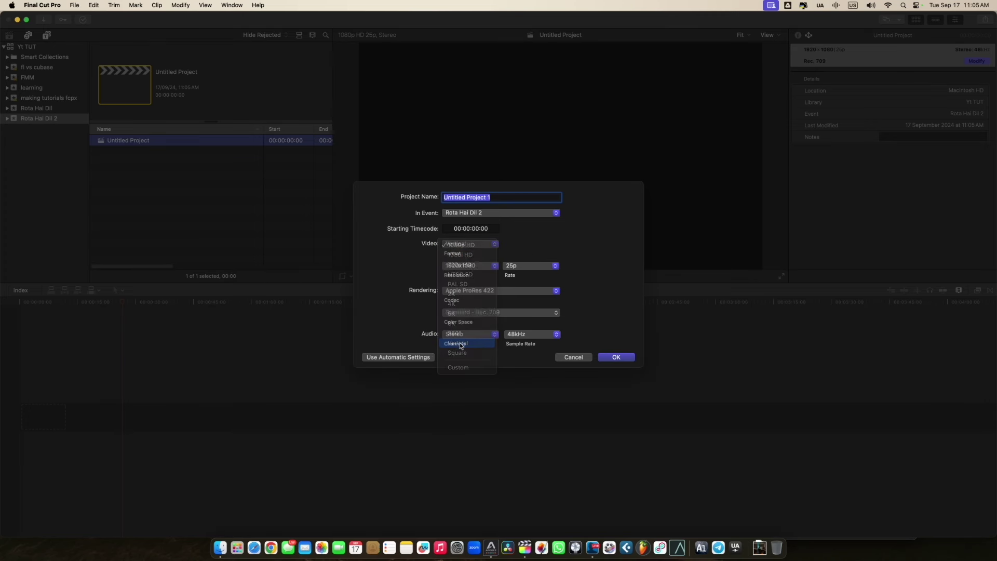
{"action": "left_click", "coordinate": [477, 268]}
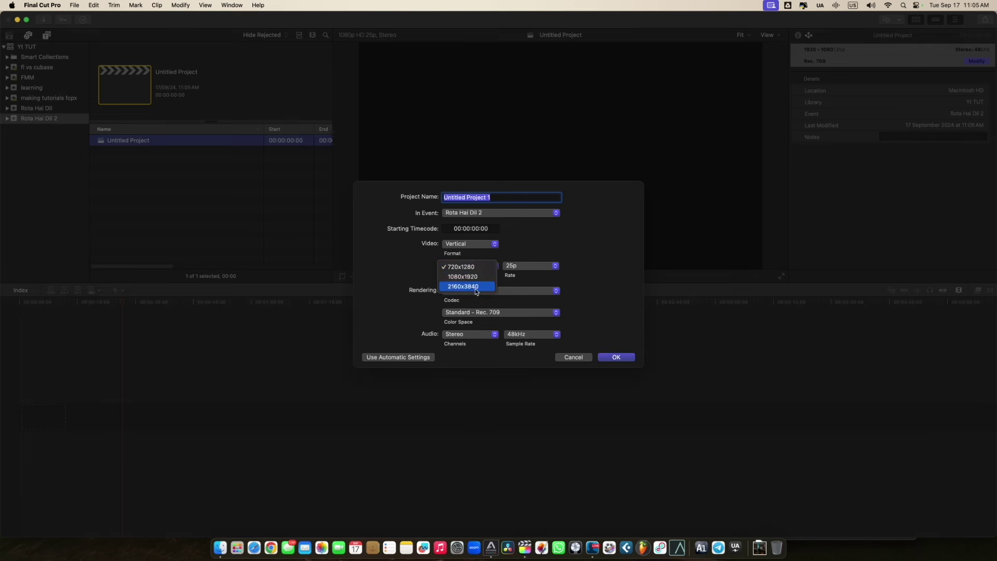
{"action": "left_click", "coordinate": [470, 276]}
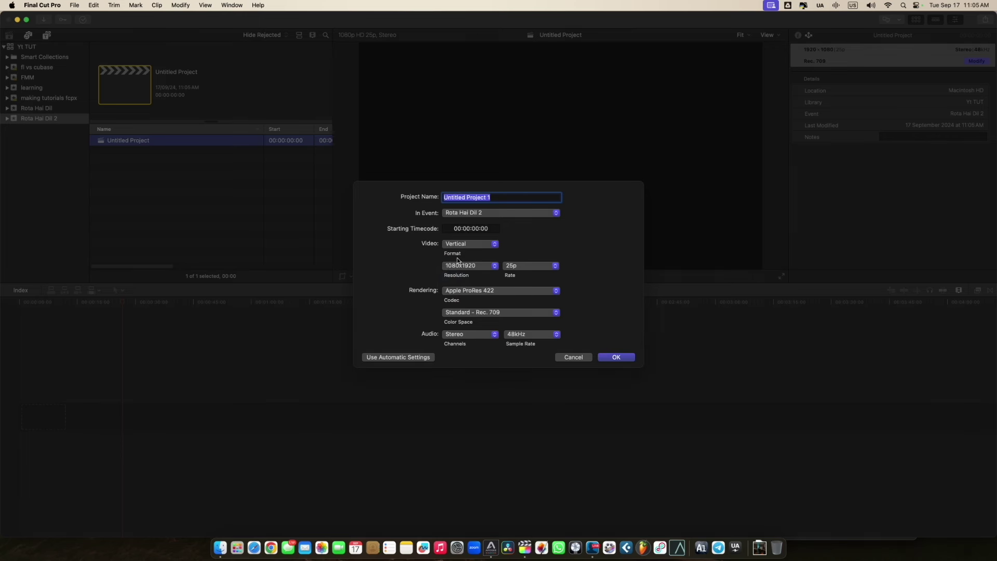
{"action": "left_click", "coordinate": [538, 268]}
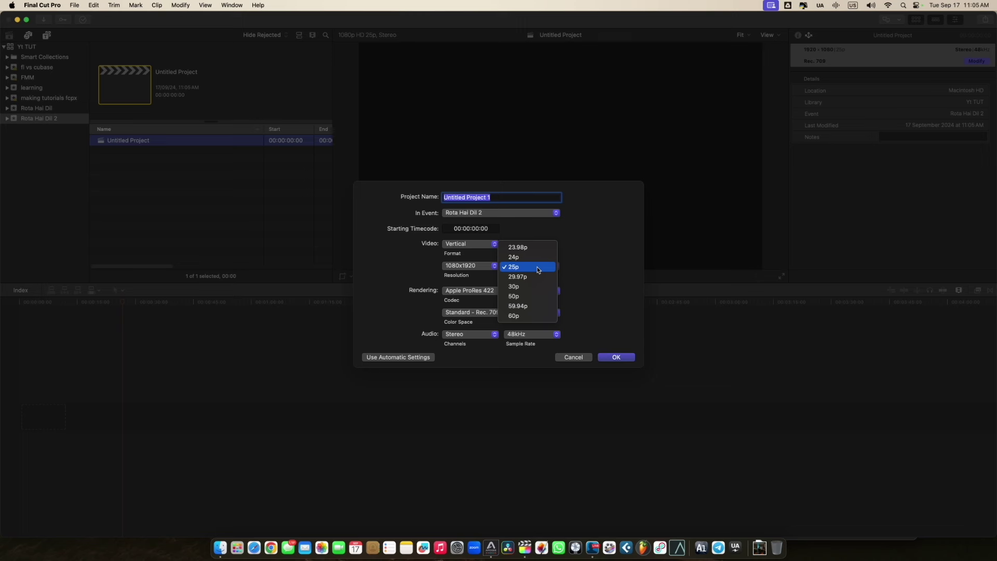
{"action": "left_click", "coordinate": [538, 269]}
{"action": "left_click", "coordinate": [501, 315]}
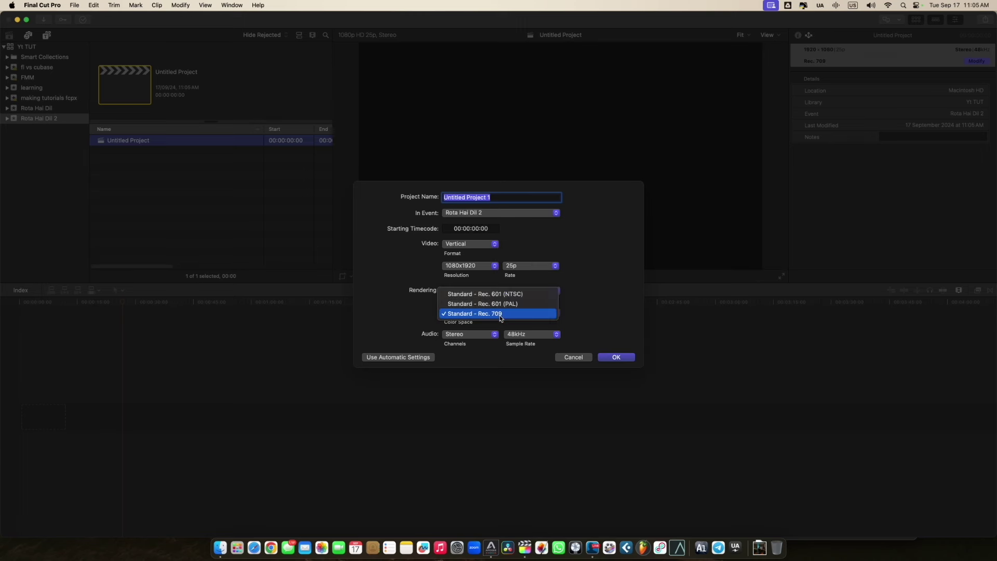
{"action": "left_click", "coordinate": [589, 308]}
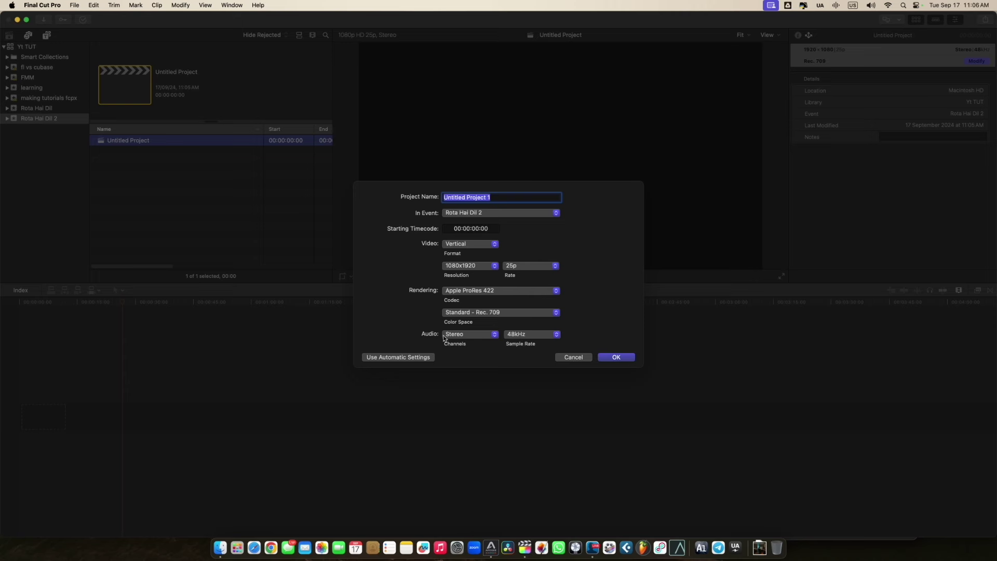
Dismiss the new project settings and check the project's properties without changing anything
{"action": "left_click", "coordinate": [584, 360]}
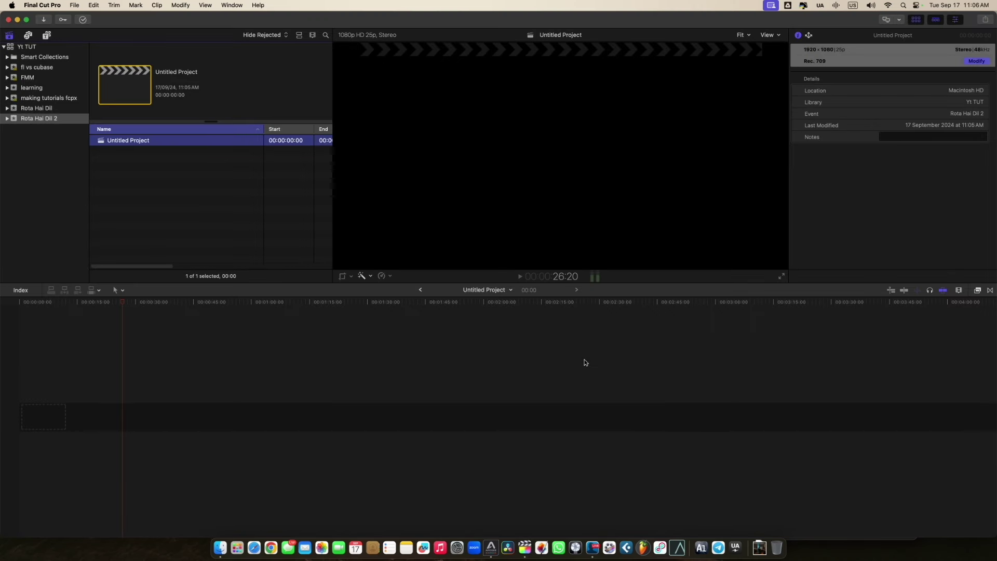
{"action": "left_click", "coordinate": [141, 141]}
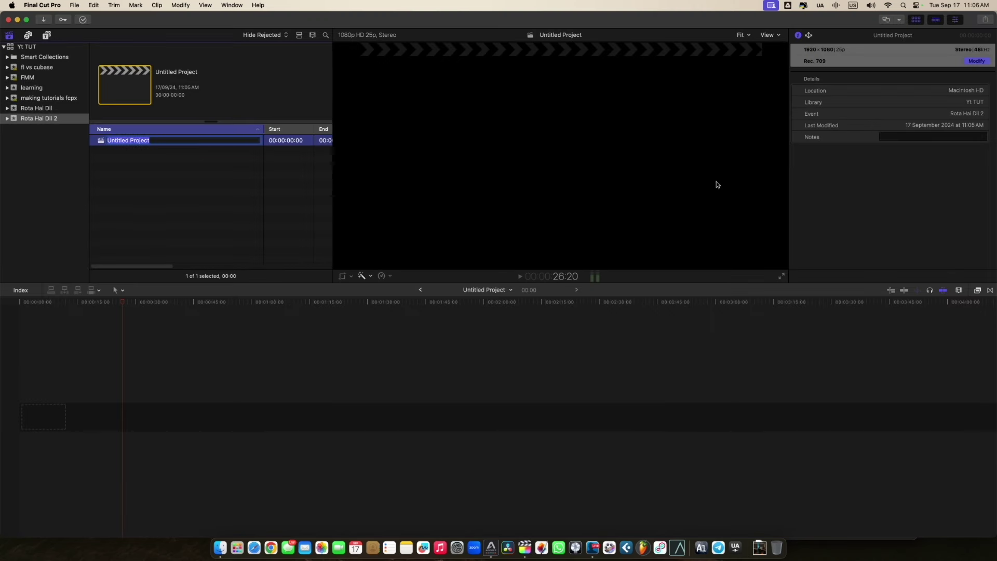
{"action": "left_click", "coordinate": [807, 185]}
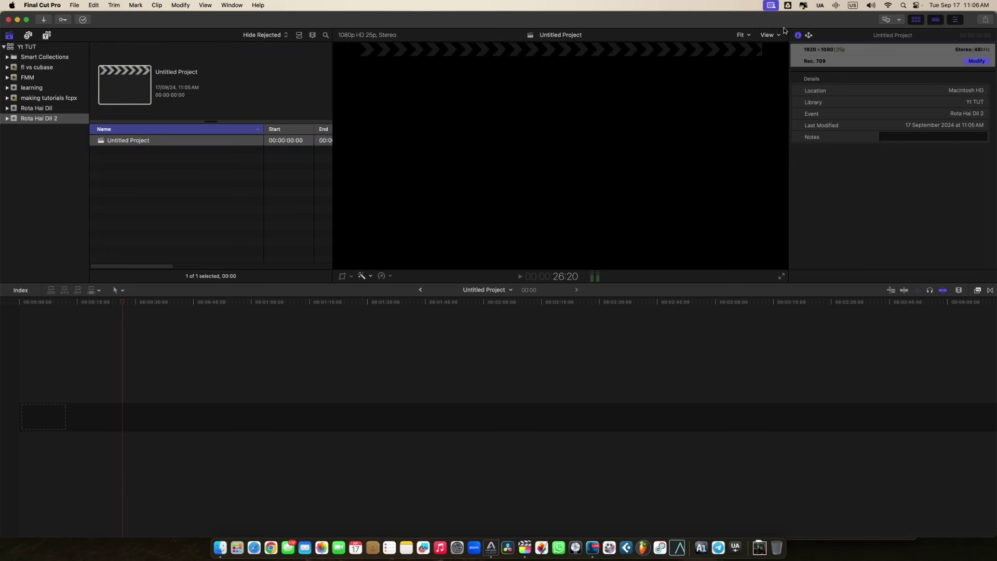
{"action": "left_click", "coordinate": [976, 62]}
{"action": "left_click", "coordinate": [575, 349]}
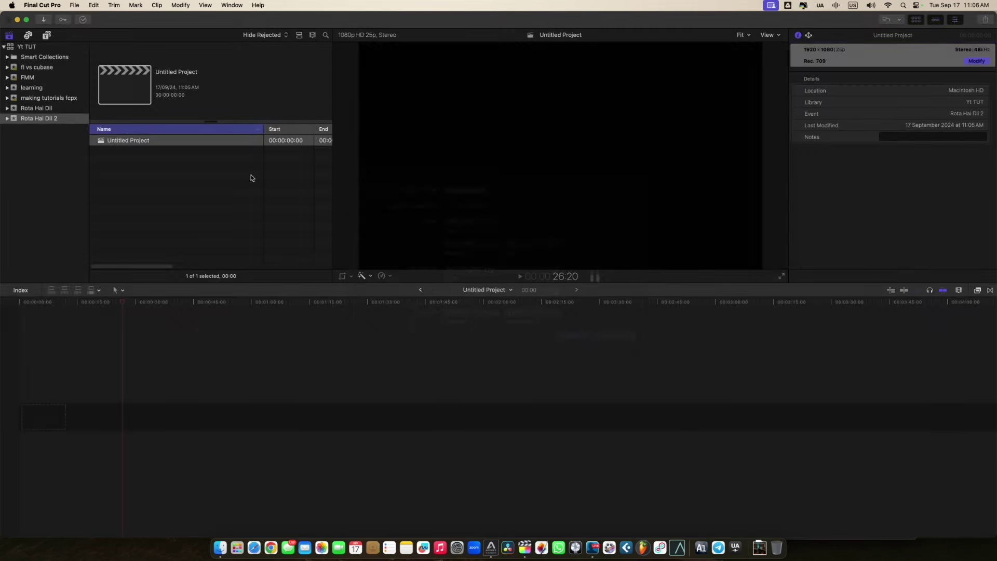
Rename Untitled Project to 'edit'
{"action": "left_click", "coordinate": [125, 141]}
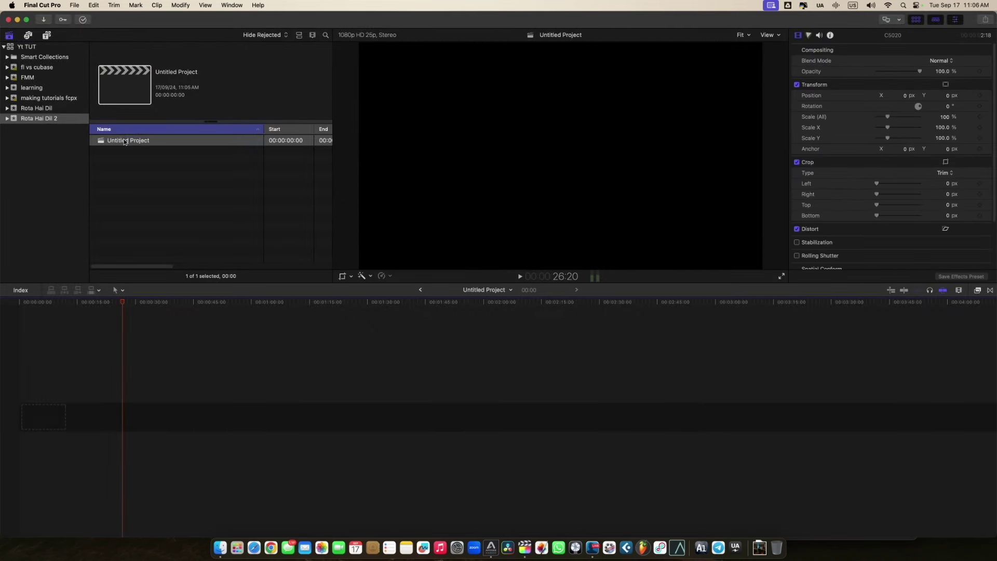
{"action": "left_click", "coordinate": [125, 142]}
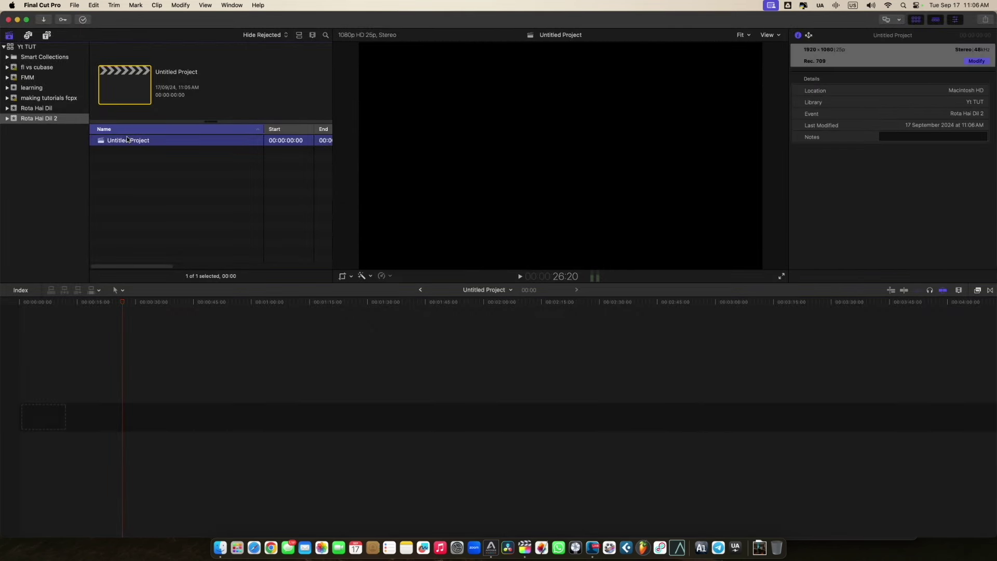
{"action": "triple_click", "coordinate": [126, 141]}
{"action": "type", "text": "ed"}
{"action": "key", "text": "Return"}
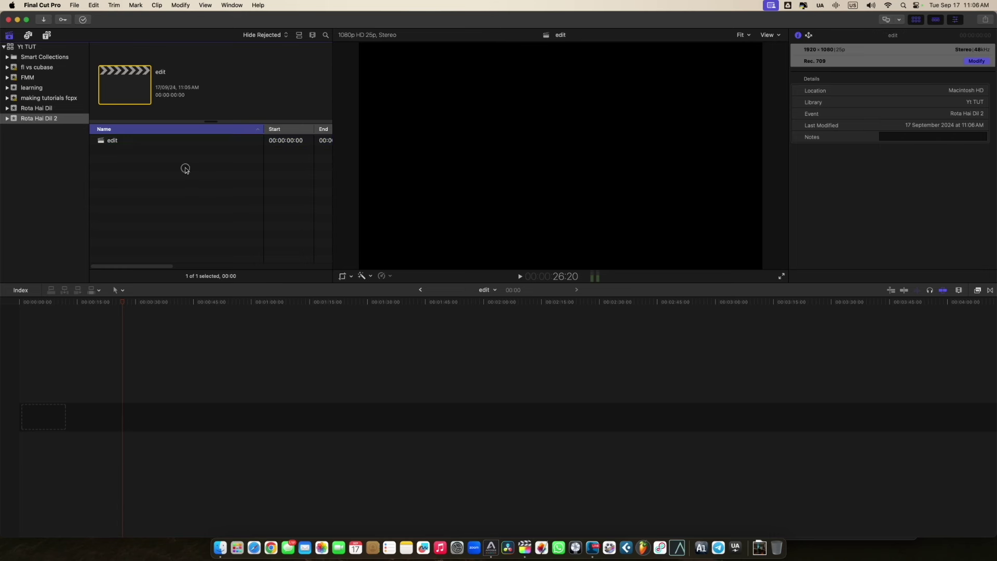
{"action": "left_click", "coordinate": [183, 166]}
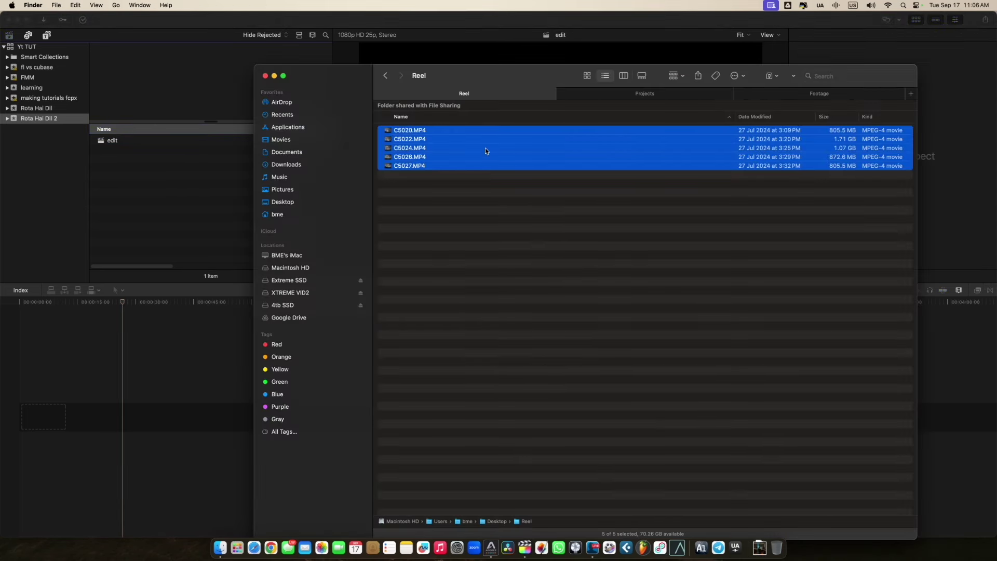
Import the five camera MP4 clips and ROTA HAI DIL - MIX.wav into the event
{"action": "left_click_drag", "start_coordinate": [469, 134], "coordinate": [178, 187]}
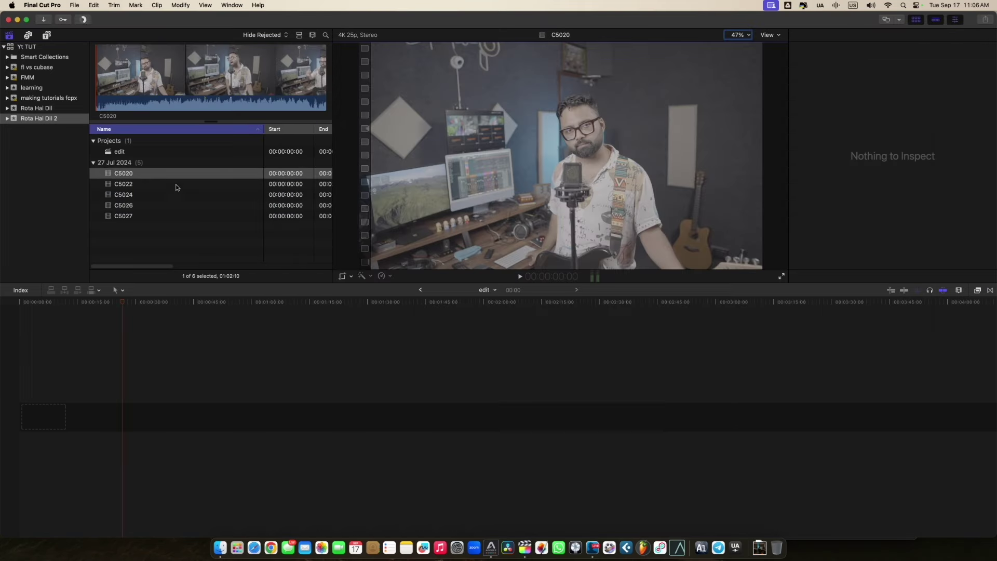
{"action": "left_click", "coordinate": [182, 217]}
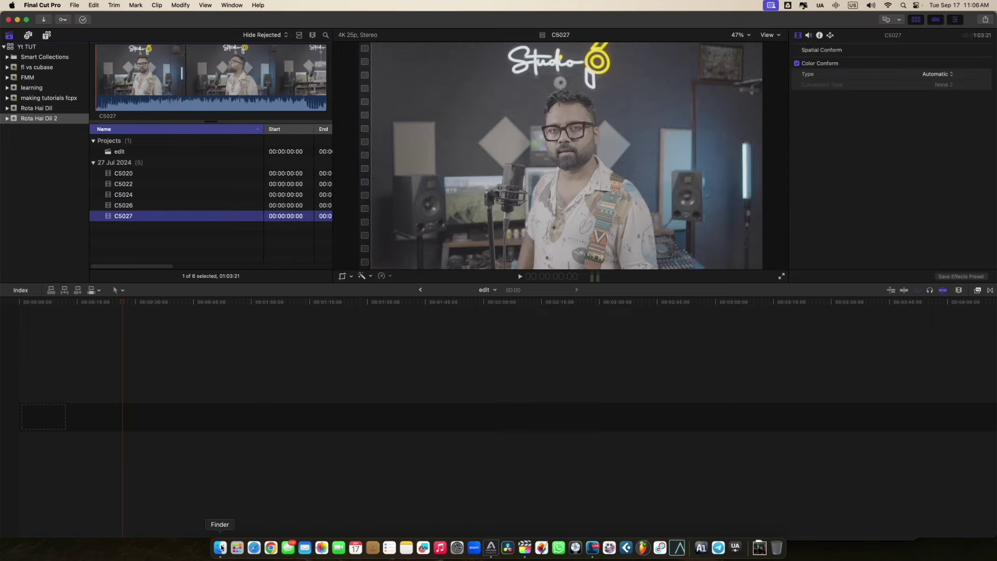
{"action": "left_click", "coordinate": [221, 548]}
{"action": "left_click", "coordinate": [663, 94]}
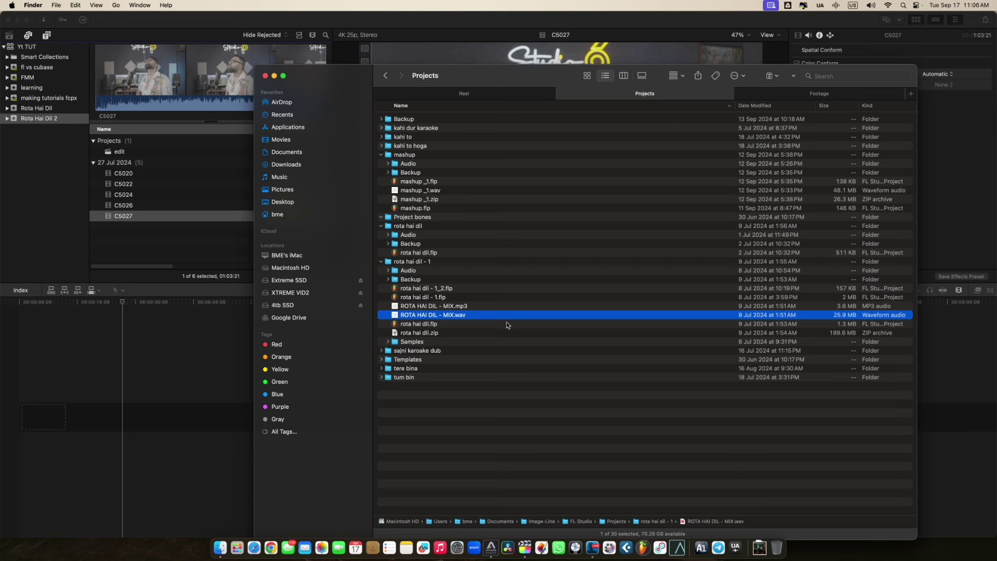
{"action": "key", "text": "space"}
{"action": "left_click_drag", "start_coordinate": [475, 331], "coordinate": [498, 331]}
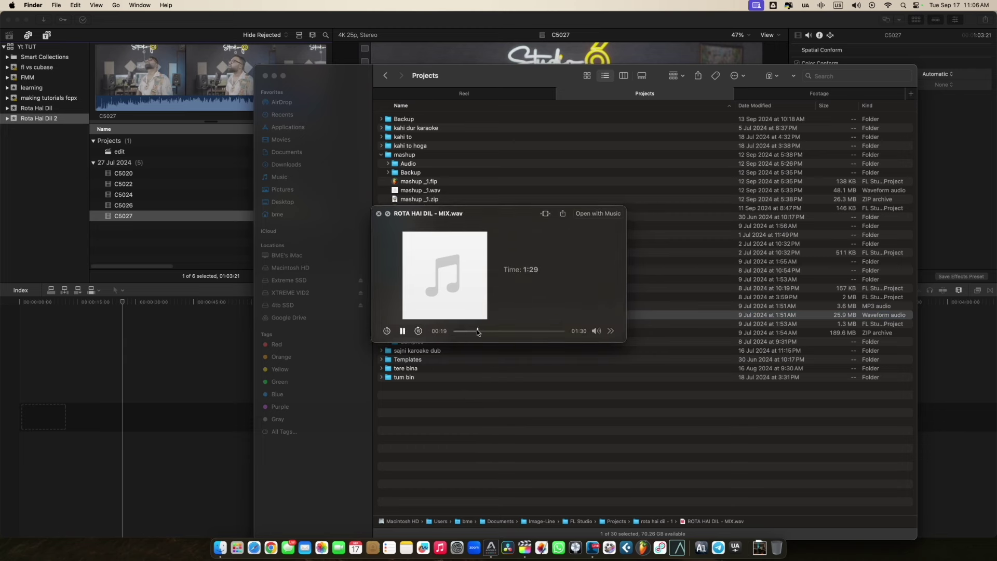
{"action": "key", "text": "space"}
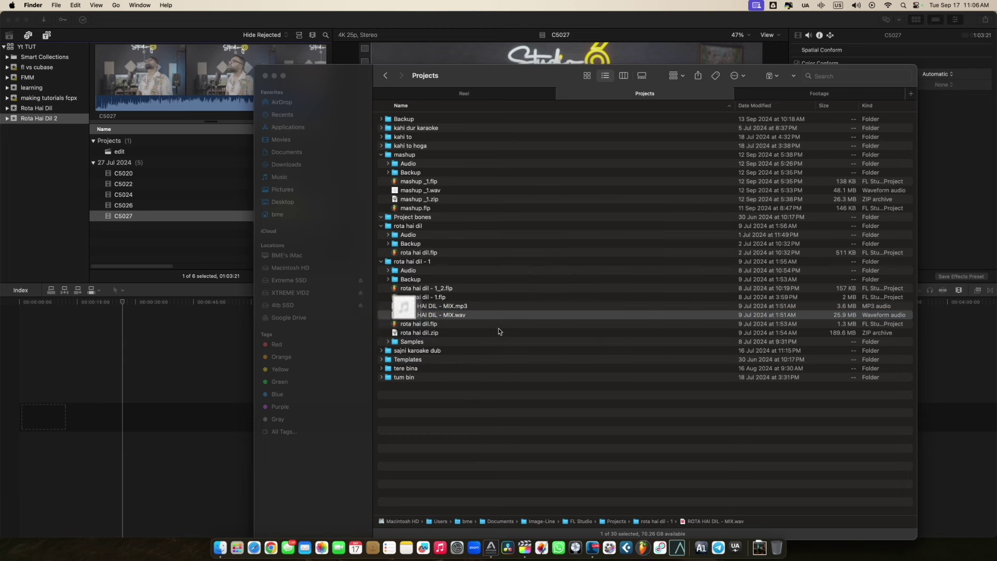
{"action": "left_click_drag", "start_coordinate": [483, 316], "coordinate": [136, 217]}
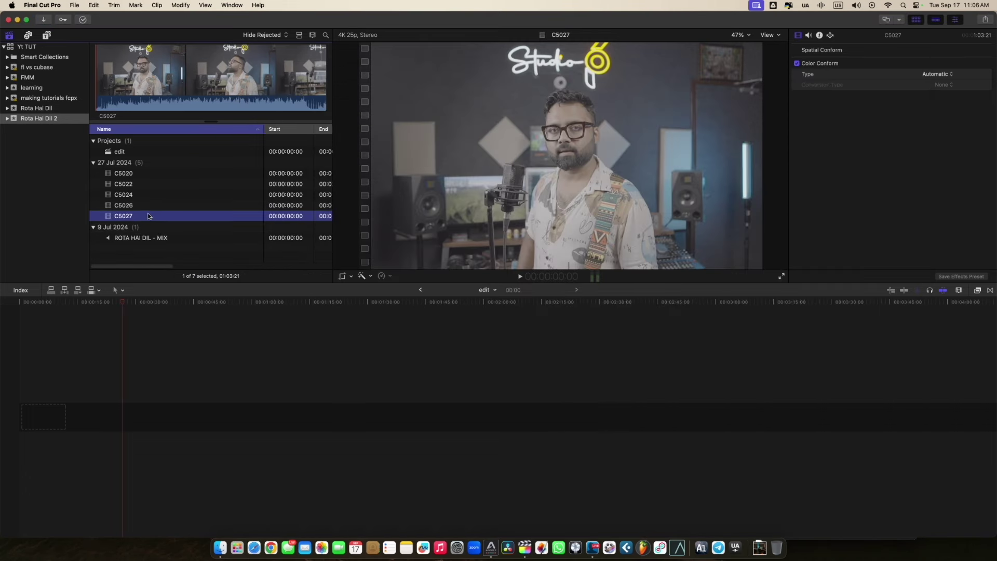
Preview the C5027 clip, jumping to about 16 seconds in
{"action": "left_click", "coordinate": [118, 84]}
{"action": "key", "text": "space"}
{"action": "key", "text": "space"}
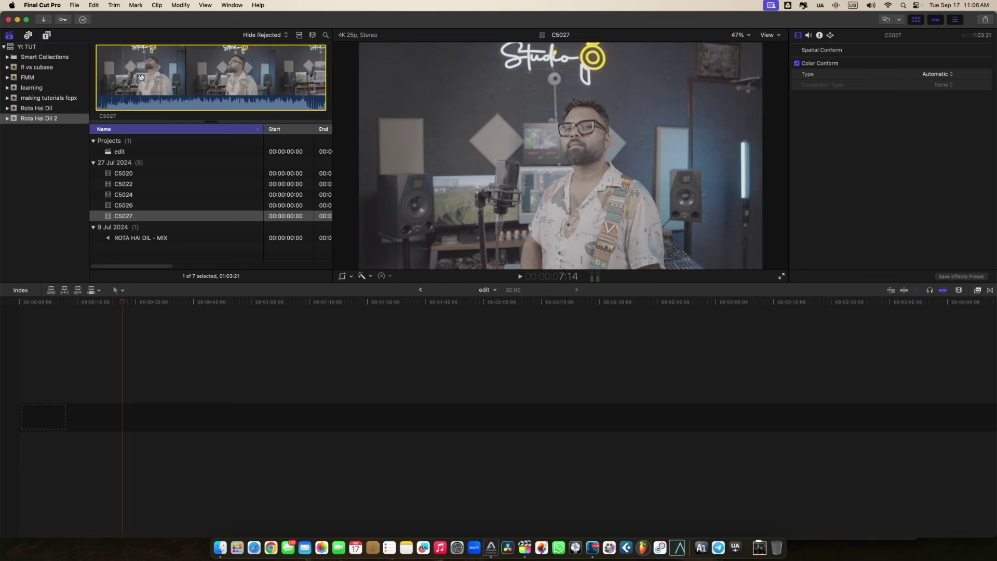
{"action": "left_click", "coordinate": [154, 80]}
{"action": "key", "text": "space"}
{"action": "key", "text": "space"}
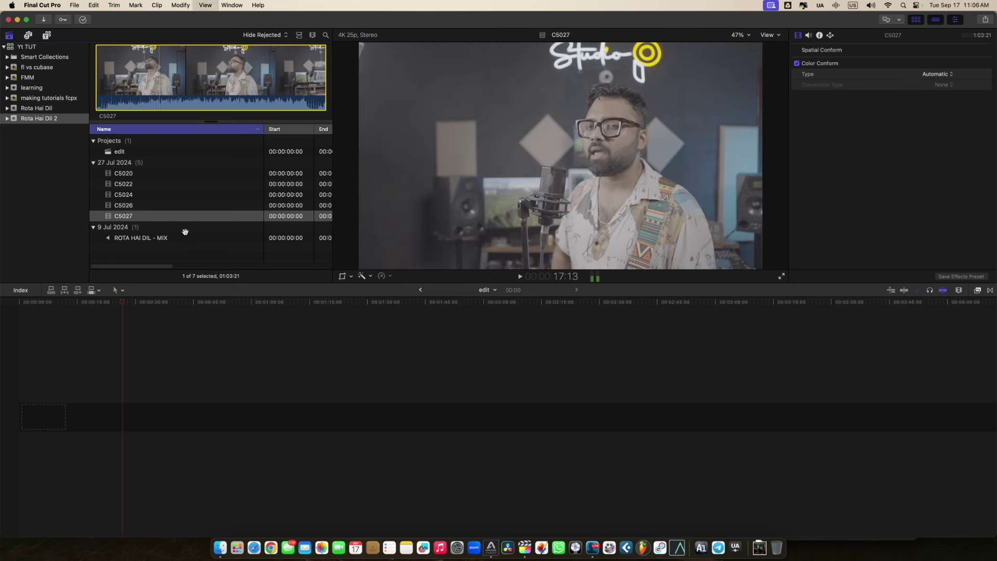
Select C5020 through the ROTA HAI DIL - MIX audio and bring up their clip actions
{"action": "left_click", "coordinate": [147, 238]}
{"action": "left_click", "coordinate": [147, 175]}
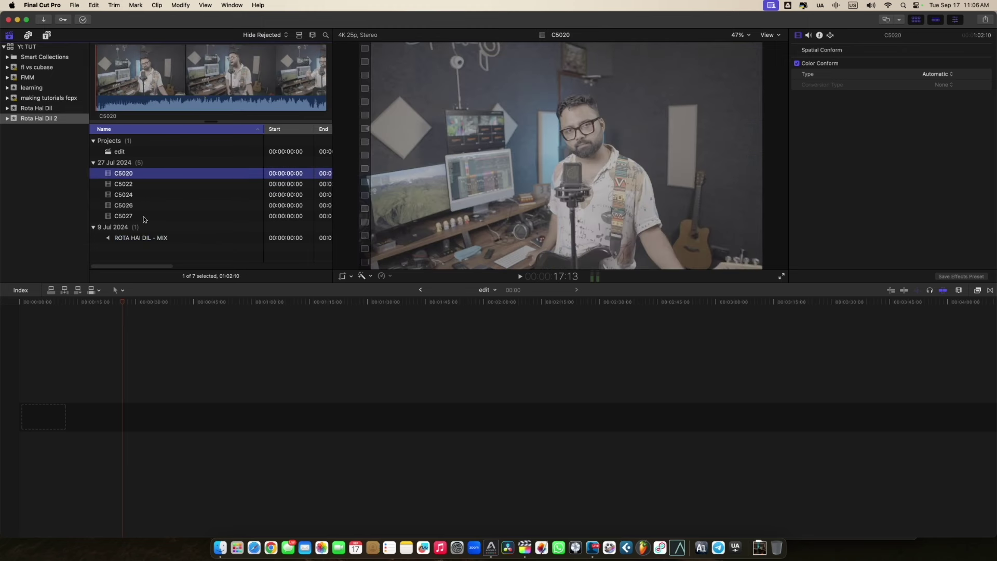
{"action": "left_click", "coordinate": [180, 241], "text": "shift"}
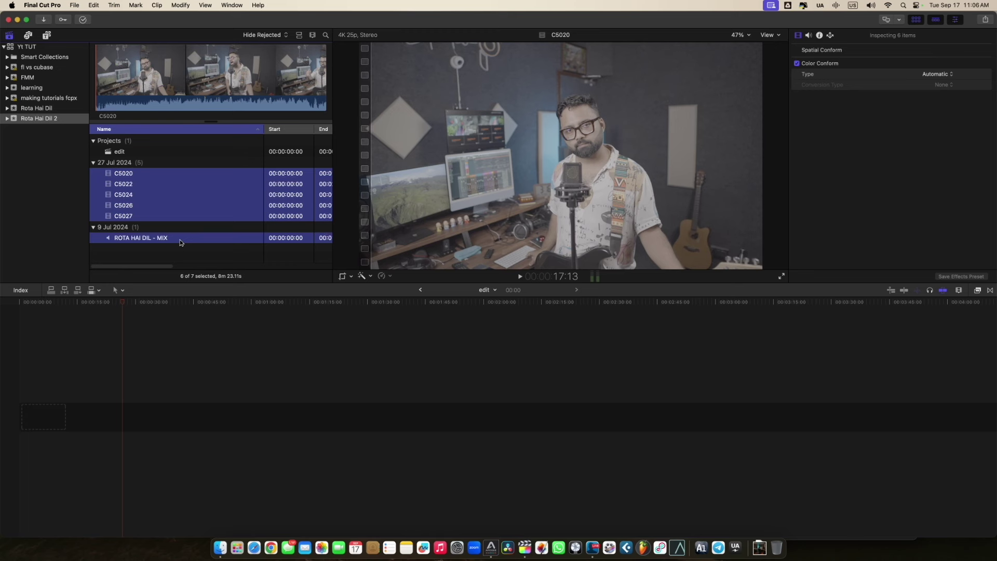
{"action": "right_click", "coordinate": [180, 242]}
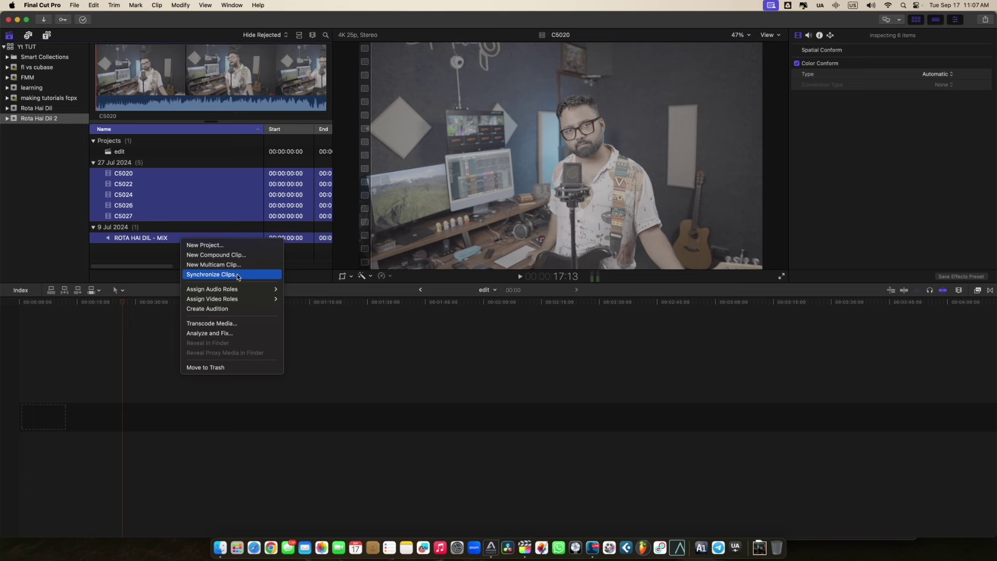
Synchronize the selected clips into a 4K synchronized clip named 'sync'
{"action": "left_click", "coordinate": [237, 275]}
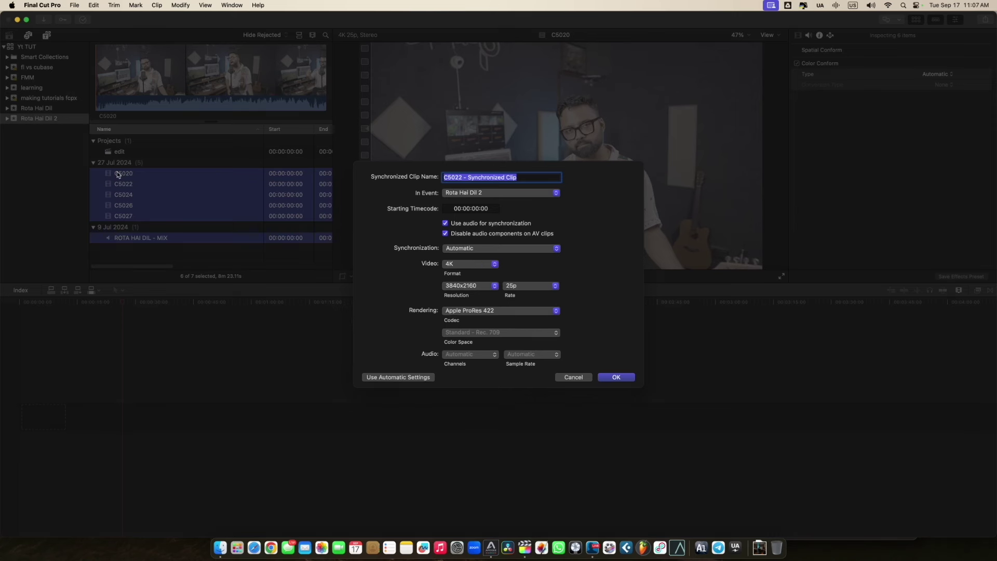
{"action": "left_click", "coordinate": [481, 266]}
{"action": "left_click", "coordinate": [480, 266]}
{"action": "type", "text": "sync"}
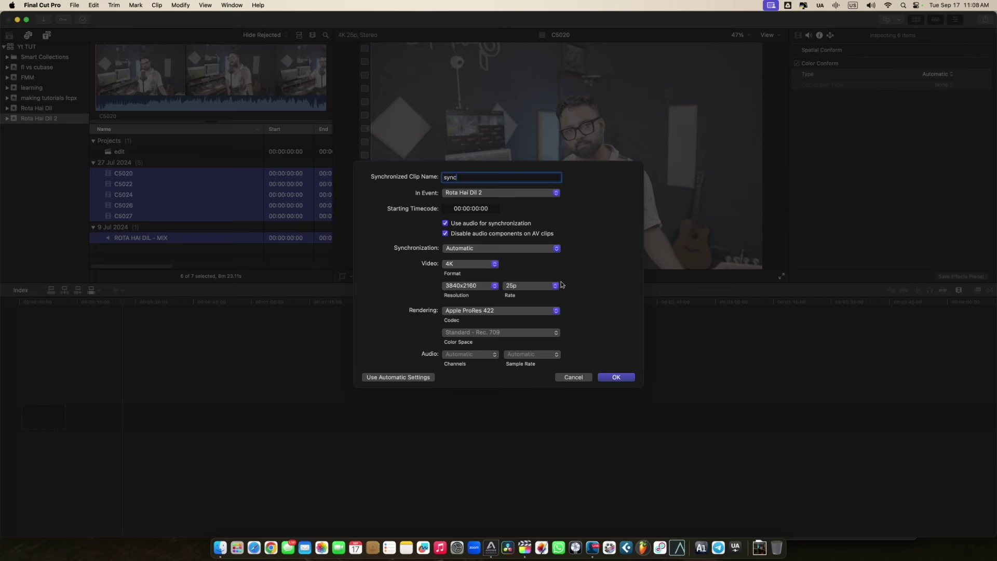
{"action": "left_click", "coordinate": [625, 377]}
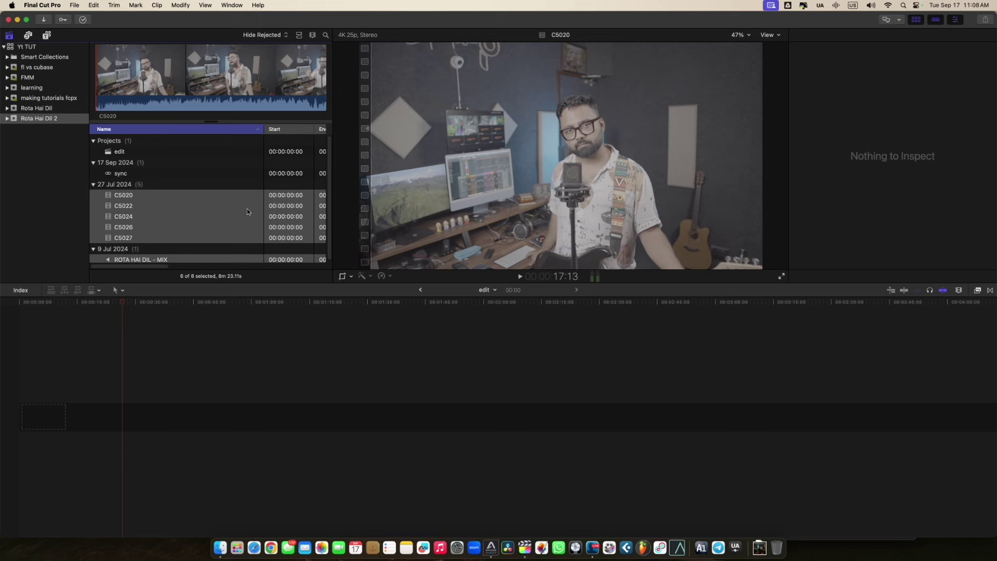
Open the sync clip, trim C5020's start to the playhead, and select C5022–C5027
{"action": "double_click", "coordinate": [165, 173]}
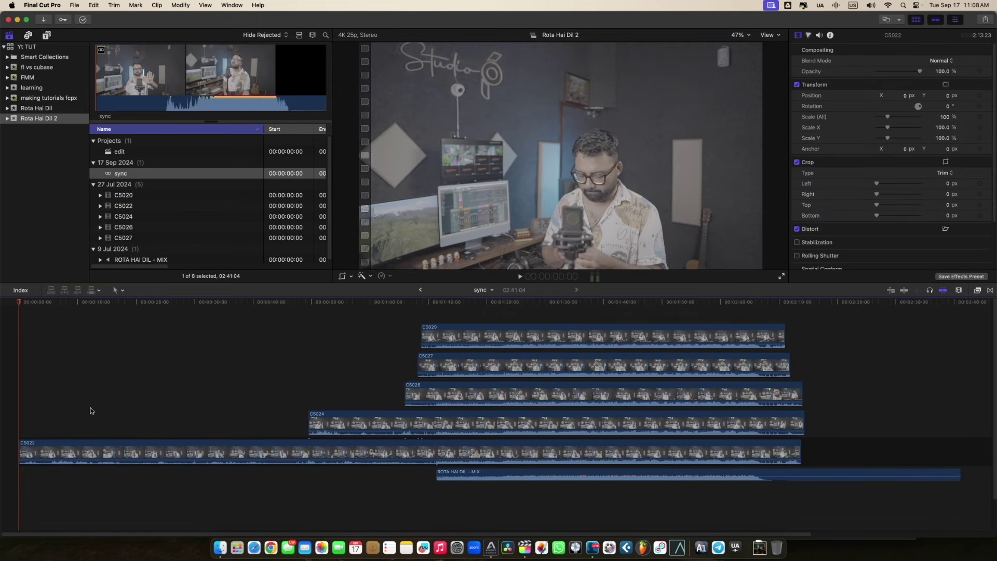
{"action": "left_click", "coordinate": [100, 452]}
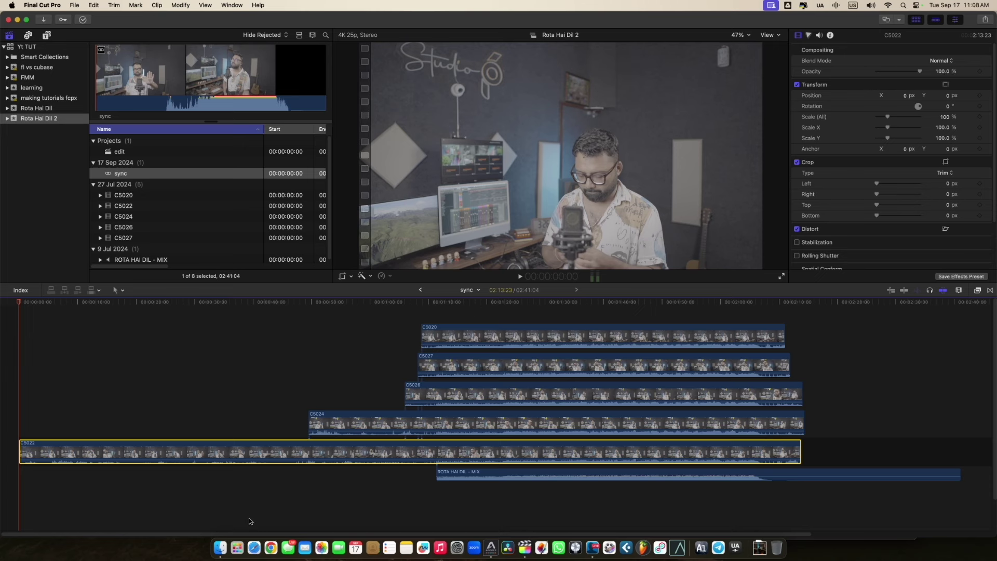
{"action": "left_click", "coordinate": [282, 335]}
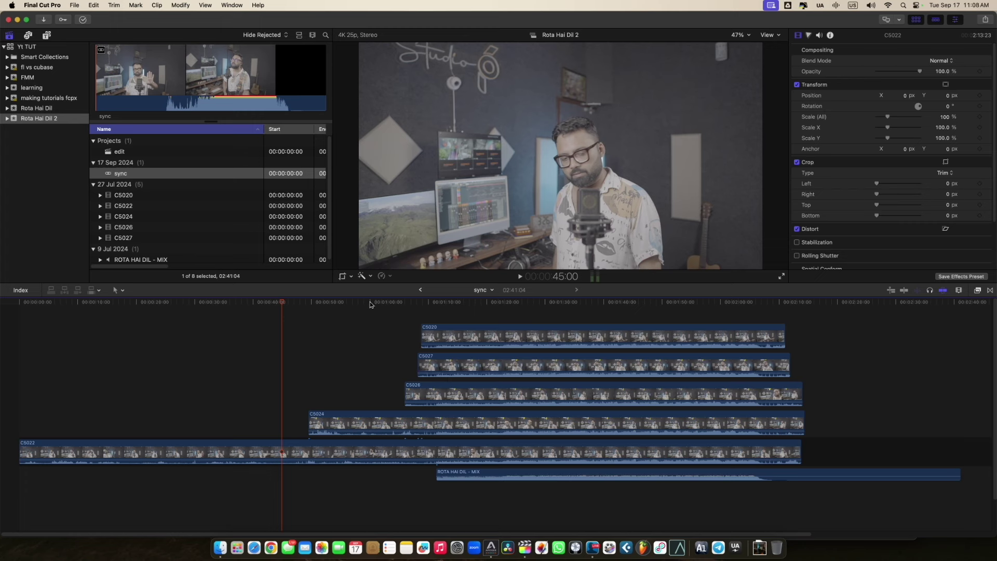
{"action": "left_click", "coordinate": [428, 309]}
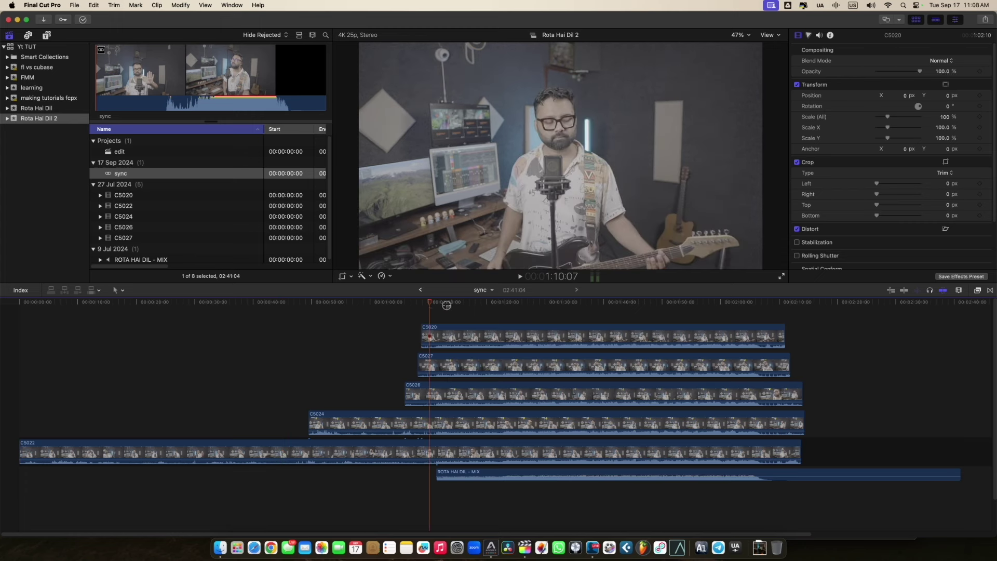
{"action": "key", "text": "space"}
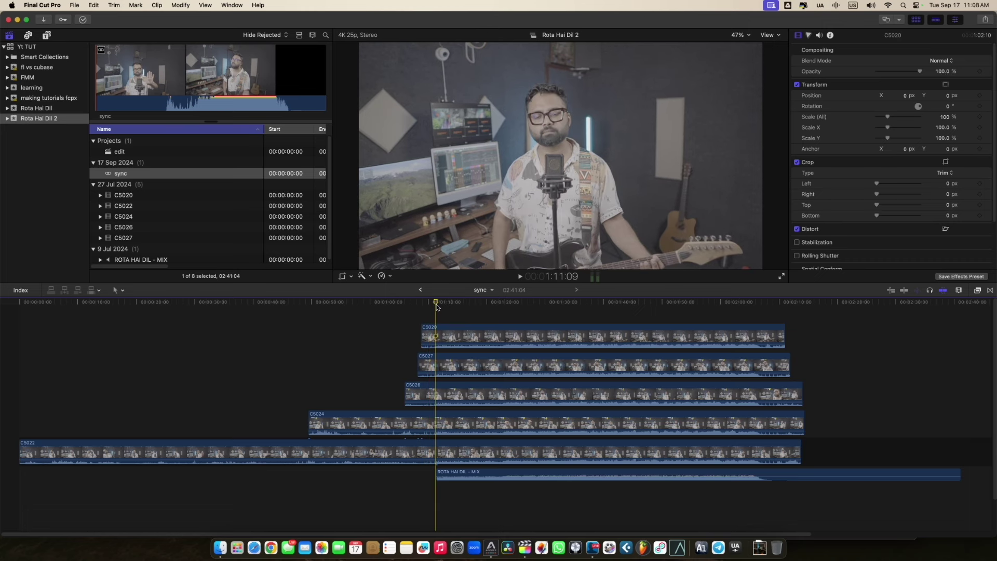
{"action": "key", "text": "alt+bracketleft"}
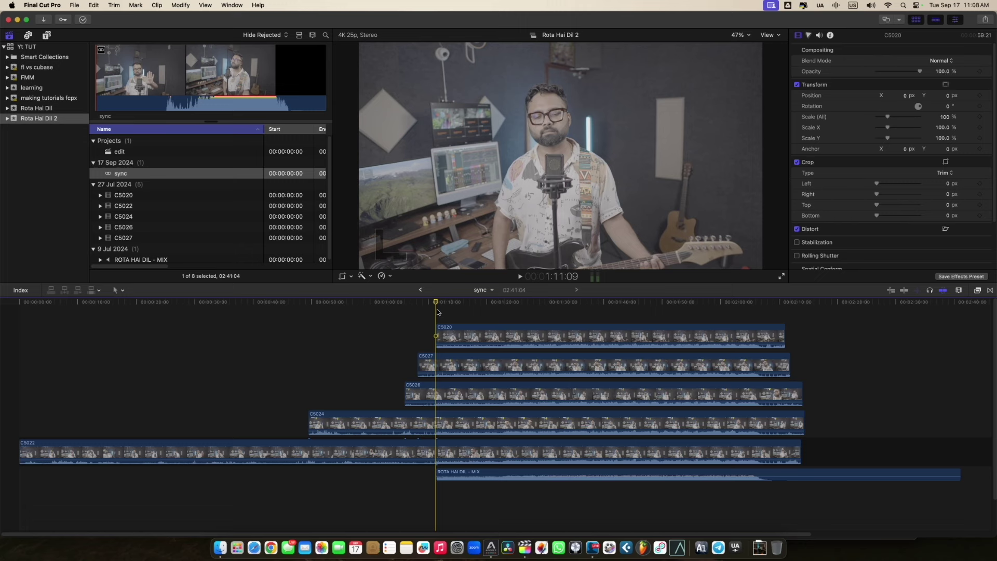
{"action": "left_click_drag", "start_coordinate": [434, 333], "coordinate": [373, 470]}
Trim the six synced clips so their starts align and all end at C5020's end, 59:21
{"action": "key", "text": "alt+bracketleft"}
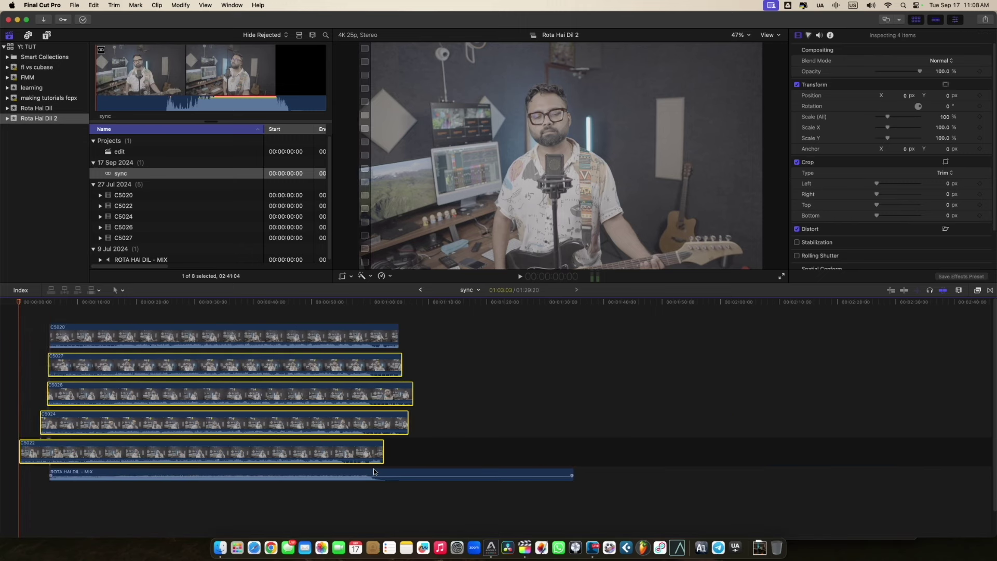
{"action": "left_click", "coordinate": [455, 349]}
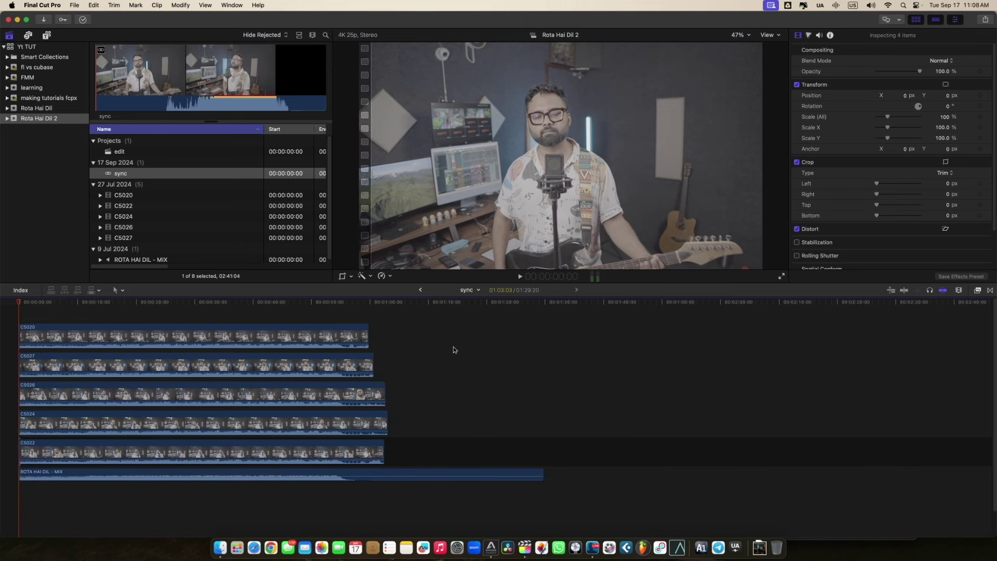
{"action": "left_click_drag", "start_coordinate": [456, 324], "coordinate": [294, 494]}
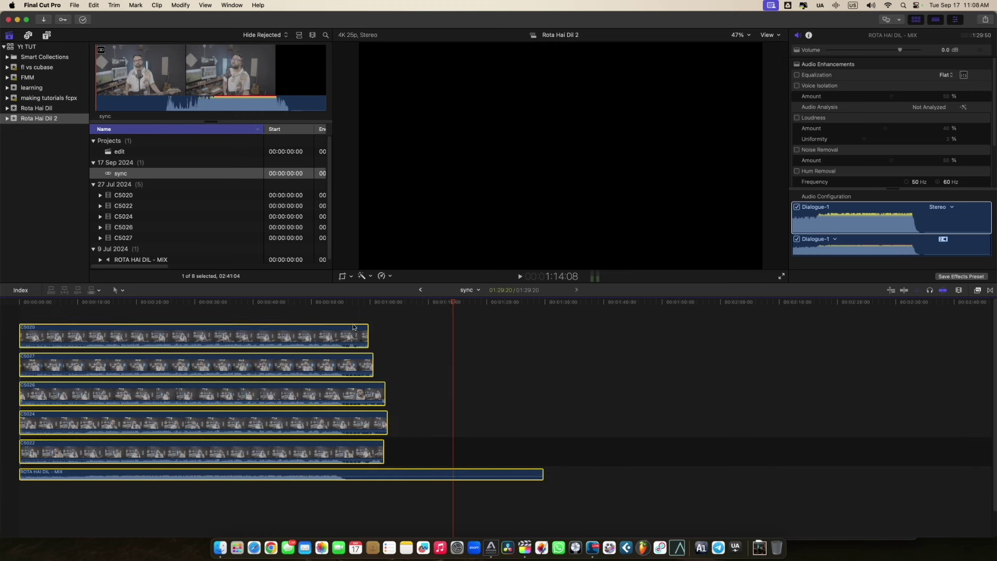
{"action": "left_click", "coordinate": [368, 306]}
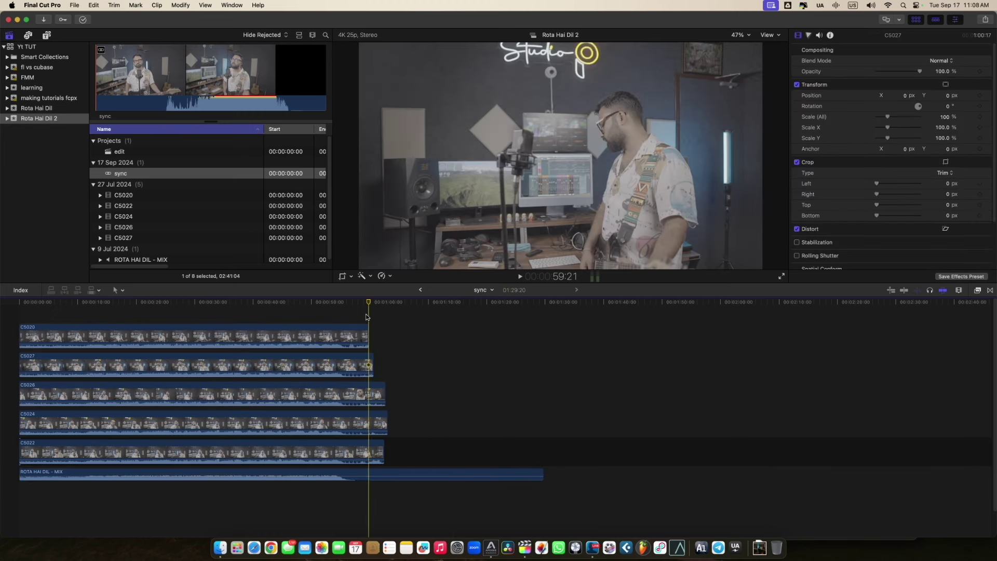
{"action": "left_click_drag", "start_coordinate": [569, 502], "coordinate": [345, 331]}
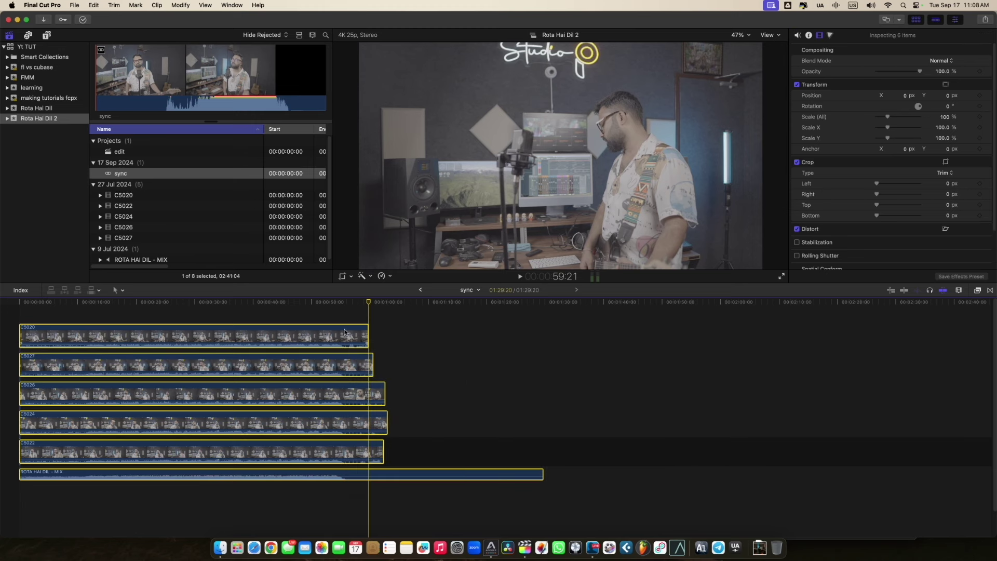
{"action": "key", "text": "alt+bracketright"}
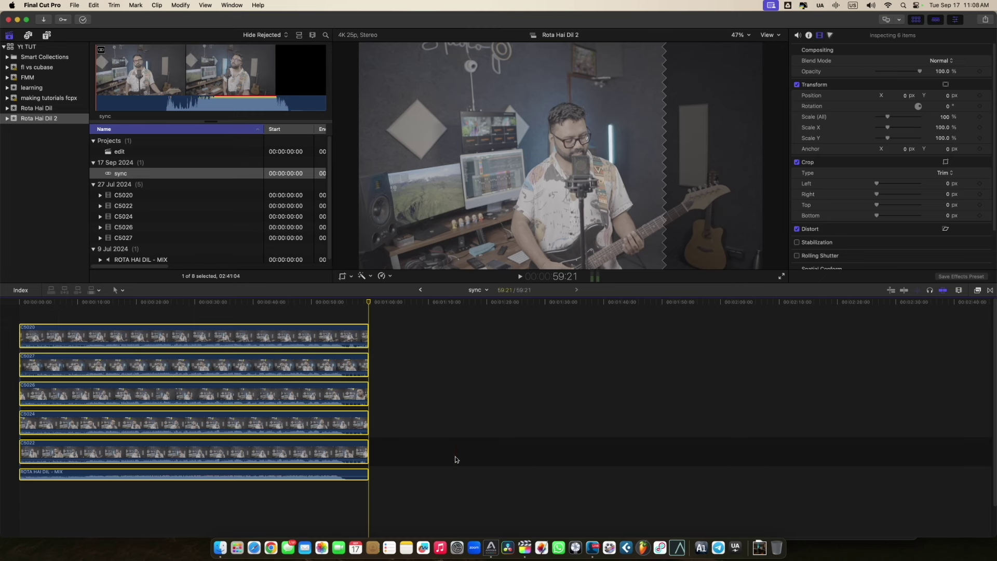
{"action": "left_click", "coordinate": [455, 459]}
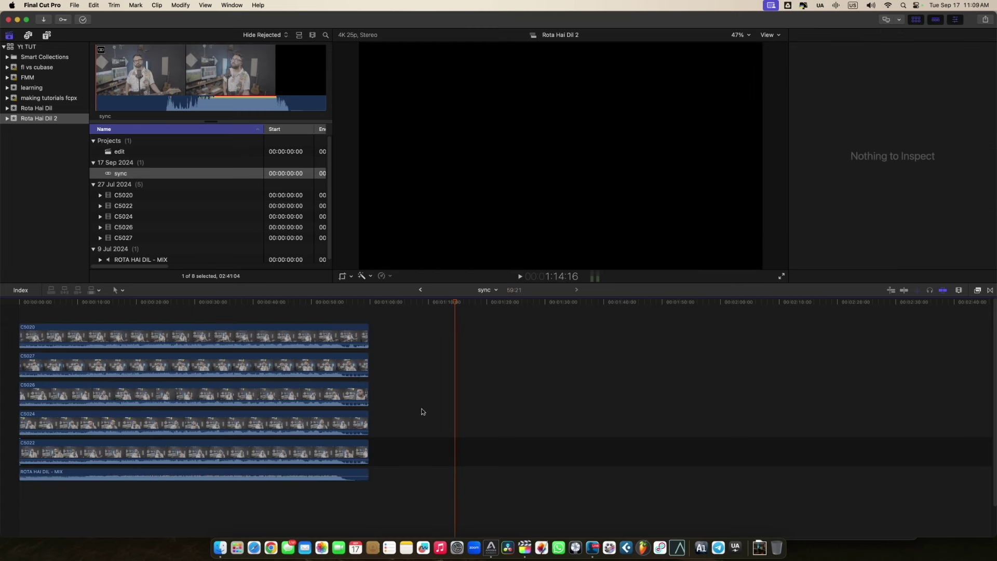
Select every trimmed clip and open the empty edit project
{"action": "left_click", "coordinate": [337, 303]}
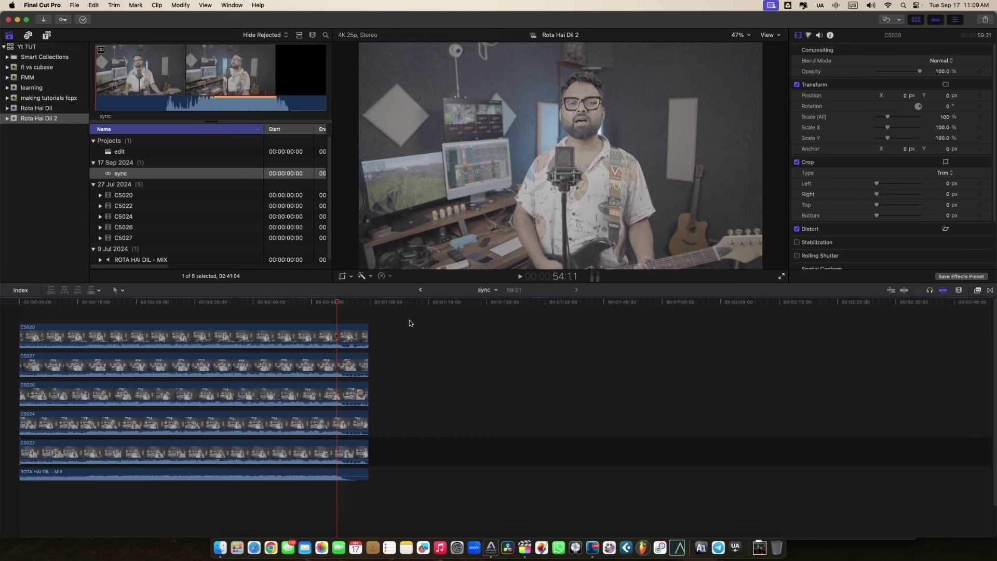
{"action": "key", "text": "super+a"}
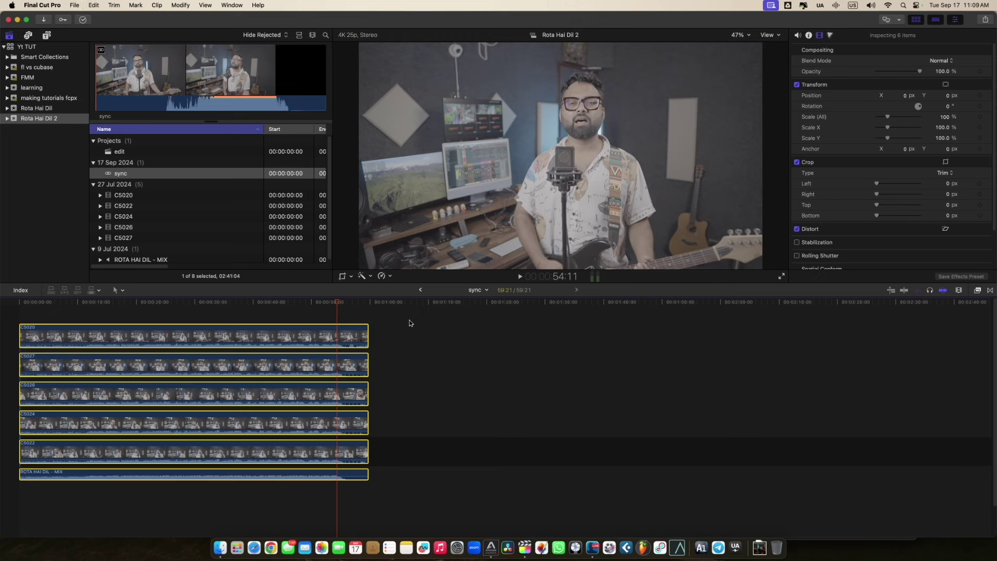
{"action": "double_click", "coordinate": [119, 152]}
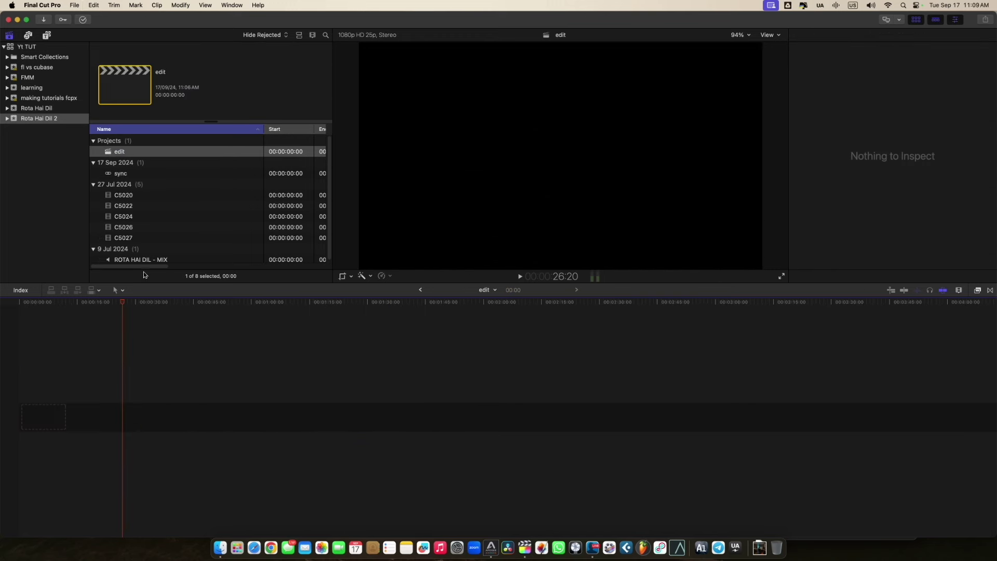
Paste the synced clips into edit and delete the leading gap so they start at zero
{"action": "key", "text": "super+v"}
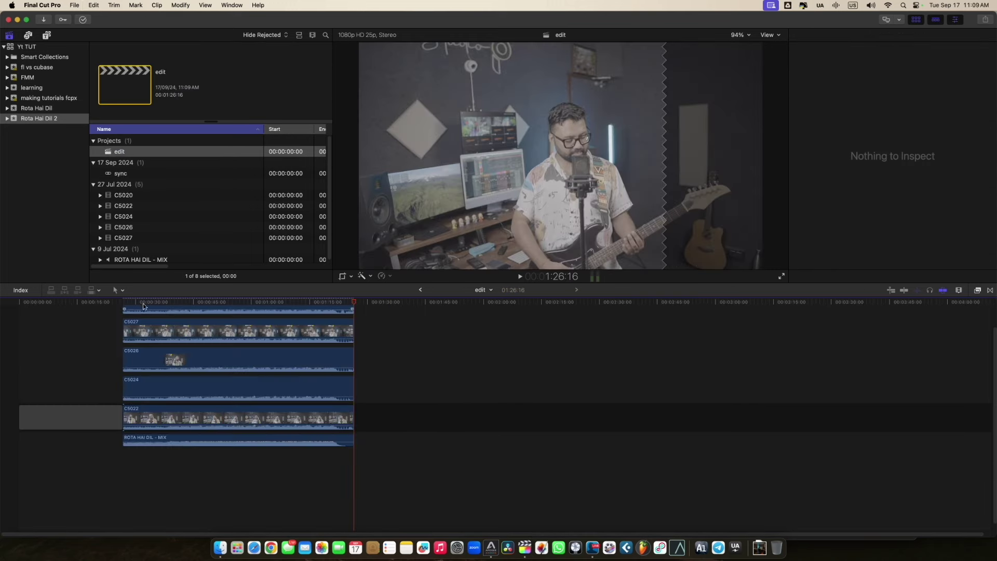
{"action": "left_click", "coordinate": [67, 452]}
{"action": "key", "text": "Delete"}
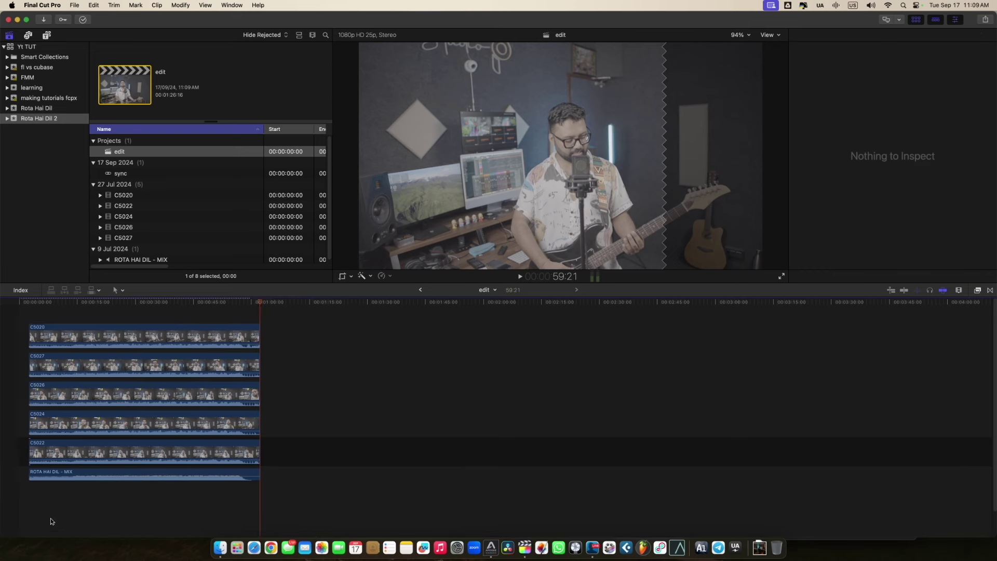
{"action": "key", "text": "Home"}
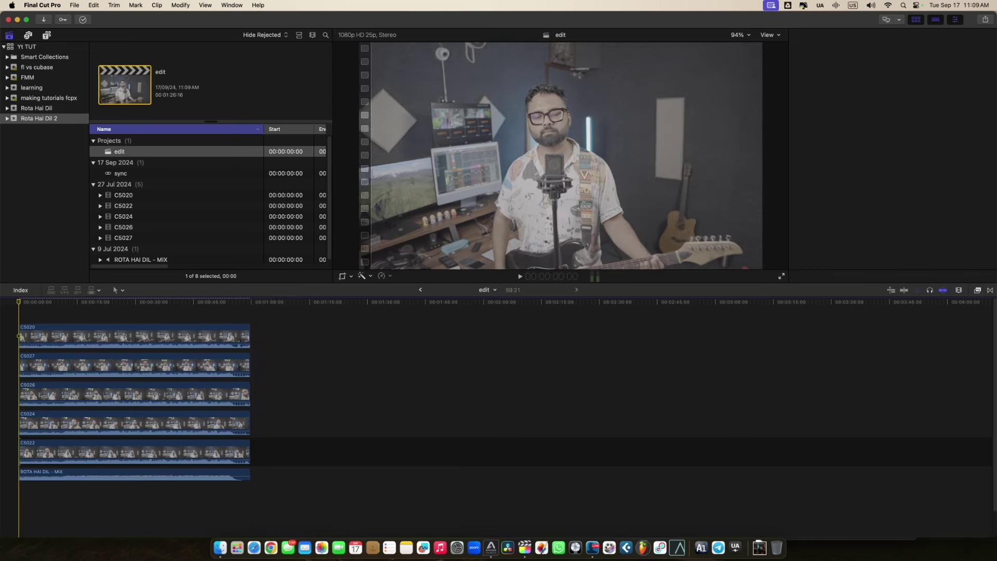
Fit all clips to the timeline width and select the C5022 camera clip
{"action": "key", "text": "super+4"}
{"action": "key", "text": "super+equal"}
{"action": "key", "text": "super+equal"}
{"action": "key", "text": "super+equal"}
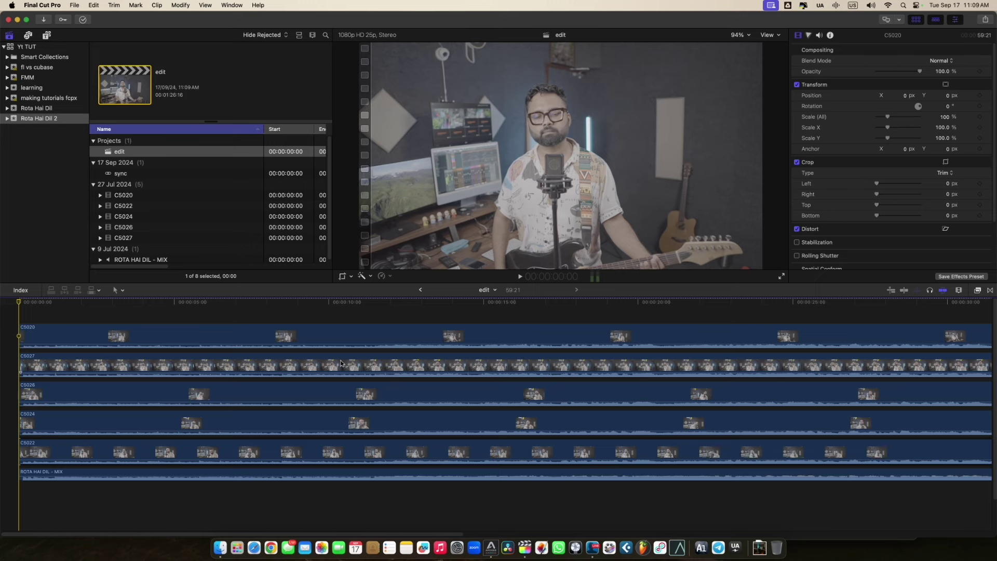
{"action": "key", "text": "super+minus"}
{"action": "key", "text": "super+minus"}
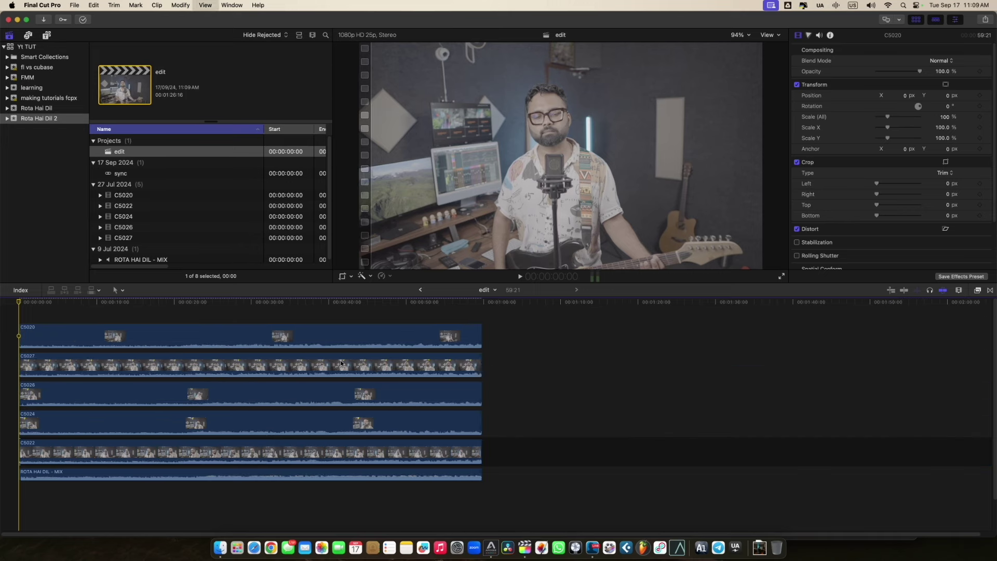
{"action": "key", "text": "super+equal"}
{"action": "left_click", "coordinate": [199, 457]}
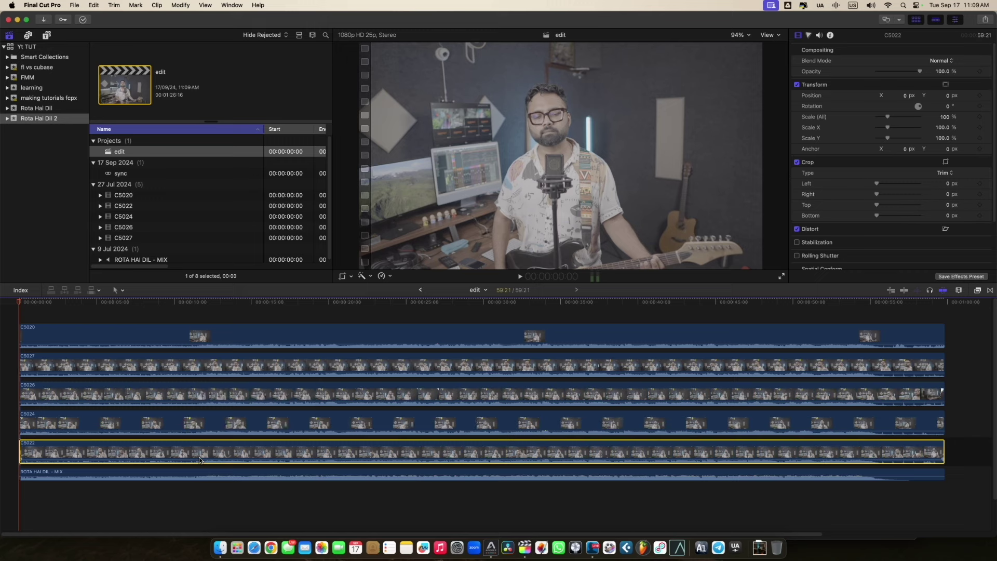
Lift C5022 out of the main storyline with Lift from Storyline
{"action": "right_click", "coordinate": [198, 457]}
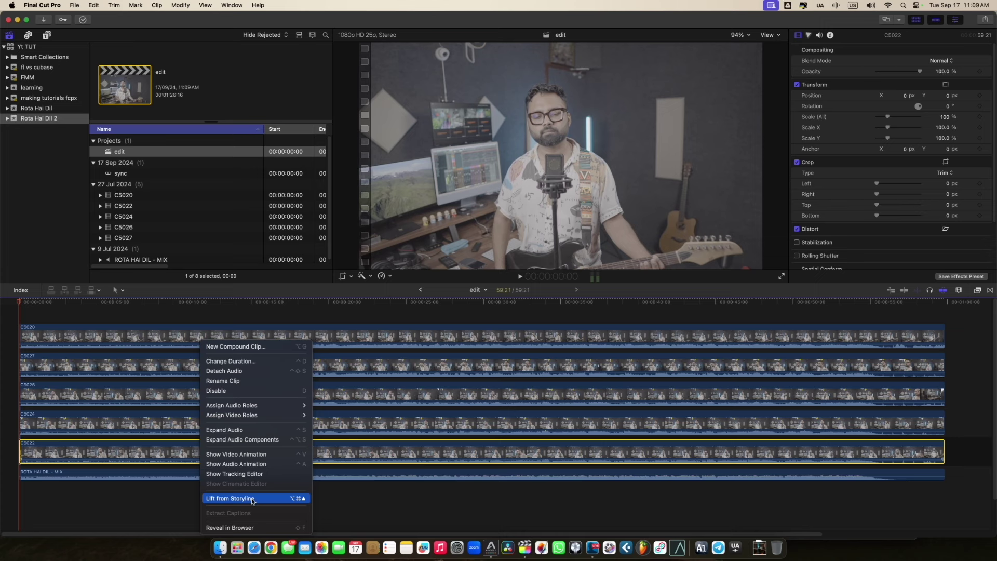
{"action": "left_click", "coordinate": [253, 499]}
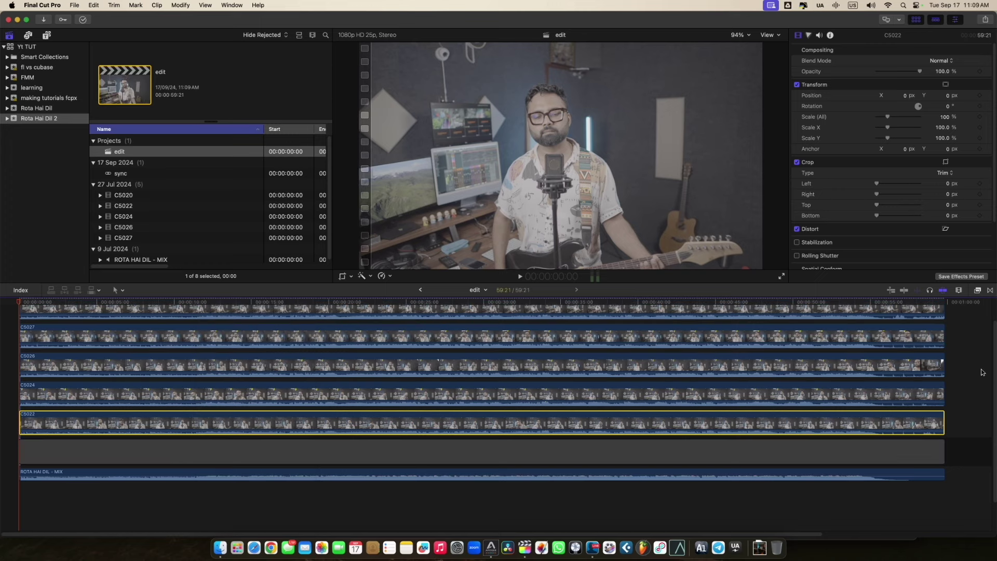
{"action": "scroll", "coordinate": [971, 371], "scroll_direction": "up", "scroll_amount": 2}
Marquee-select all five stacked camera angle clips
{"action": "left_click_drag", "start_coordinate": [962, 339], "coordinate": [751, 451]}
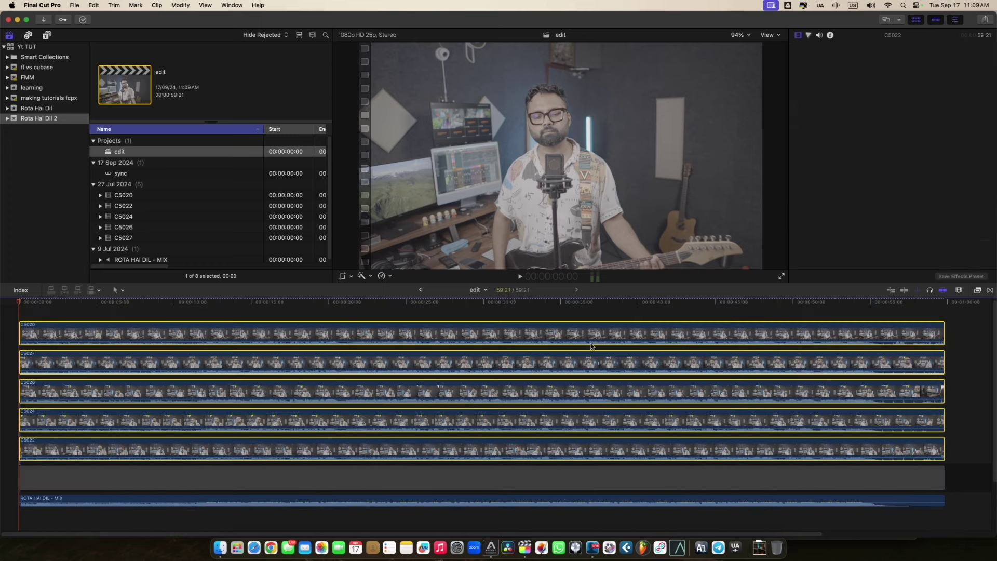
{"action": "left_click", "coordinate": [465, 320]}
{"action": "left_click_drag", "start_coordinate": [466, 319], "coordinate": [526, 325]}
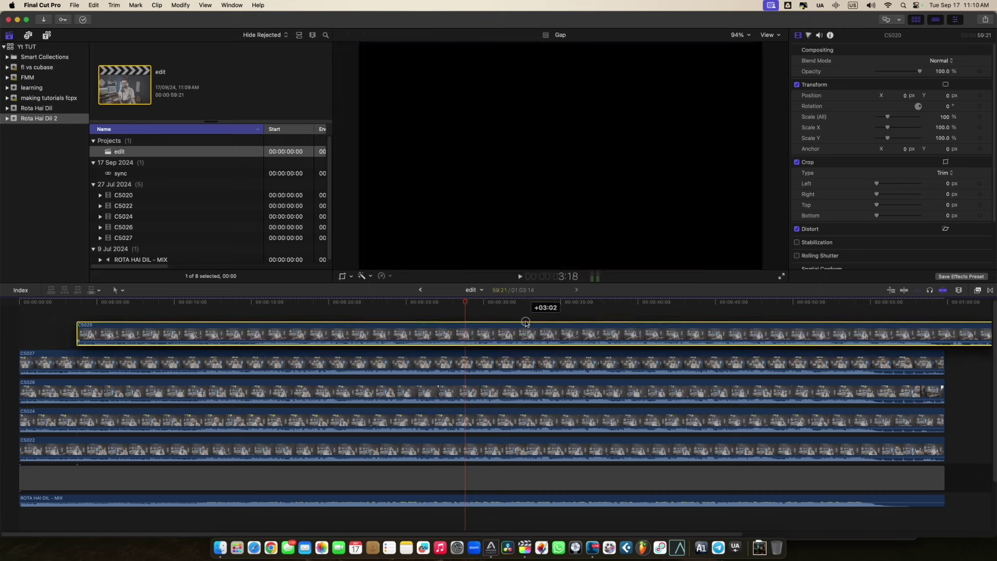
{"action": "left_click_drag", "start_coordinate": [962, 329], "coordinate": [746, 447]}
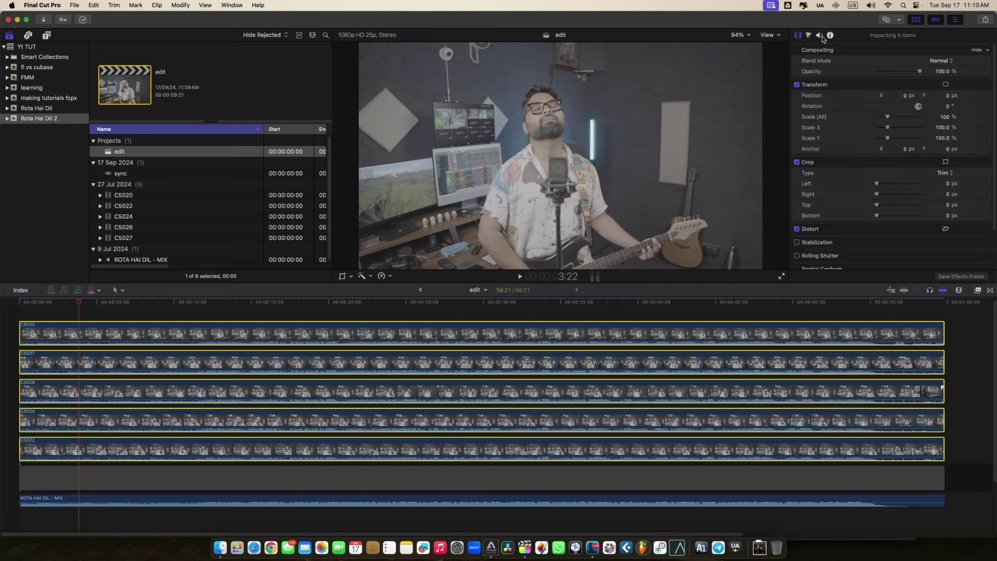
Drag the five camera clips' volume down to -∞ dB in the Audio Inspector
{"action": "left_click", "coordinate": [819, 35]}
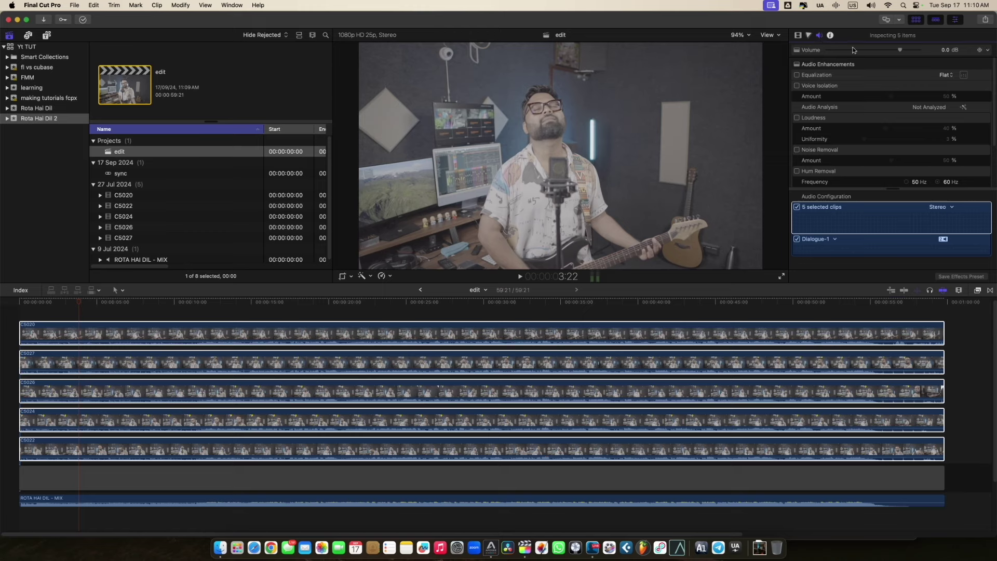
{"action": "left_click_drag", "start_coordinate": [855, 54], "coordinate": [783, 58]}
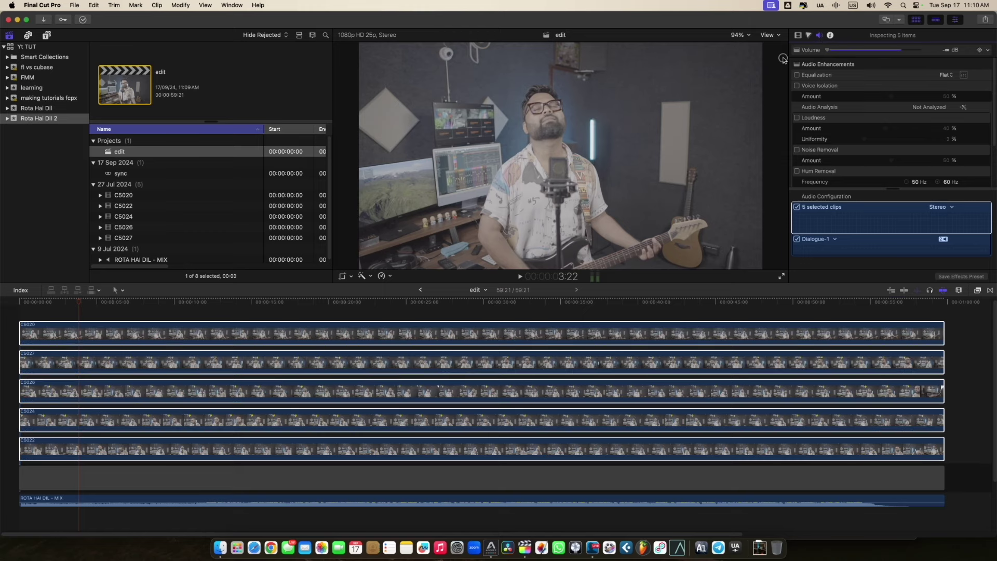
{"action": "left_click", "coordinate": [960, 354]}
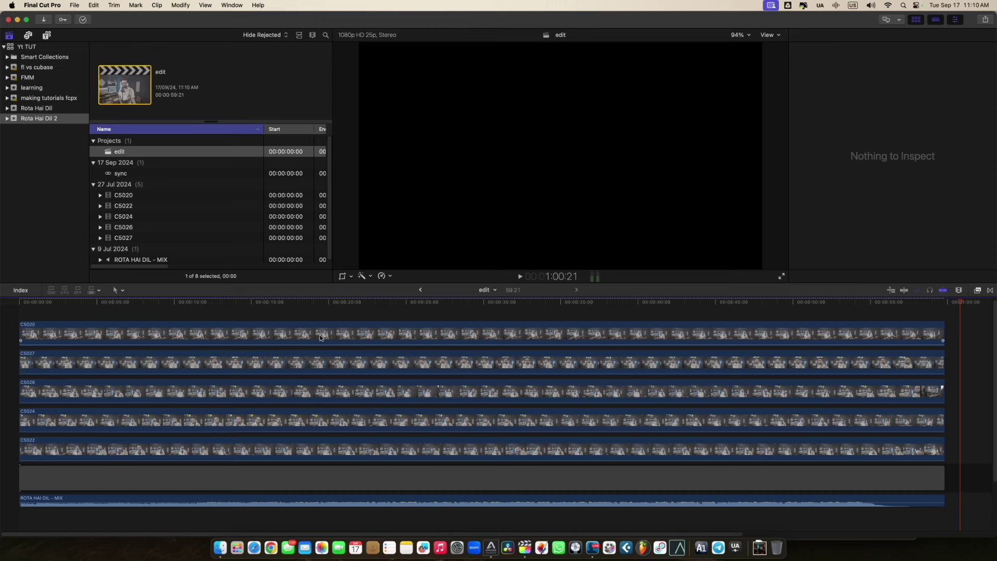
Play back from 6:11 and 12:02 to confirm only the mix audio is heard
{"action": "left_click", "coordinate": [120, 336]}
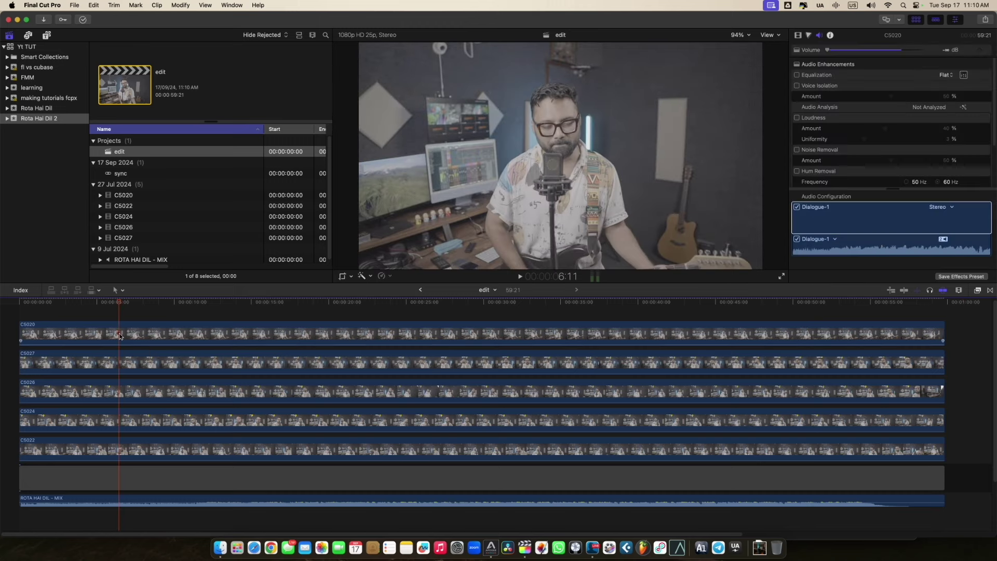
{"action": "key", "text": "space"}
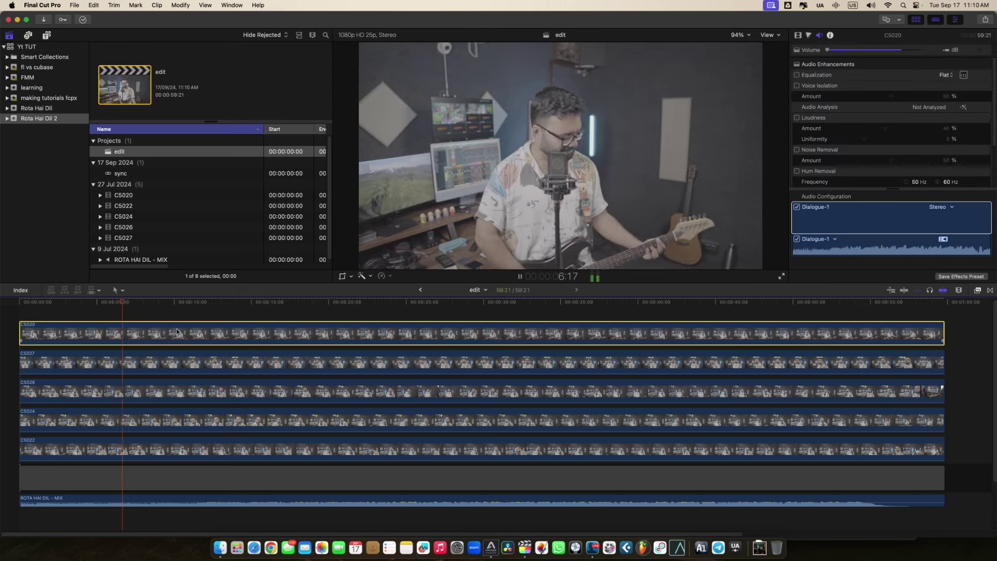
{"action": "left_click", "coordinate": [206, 302]}
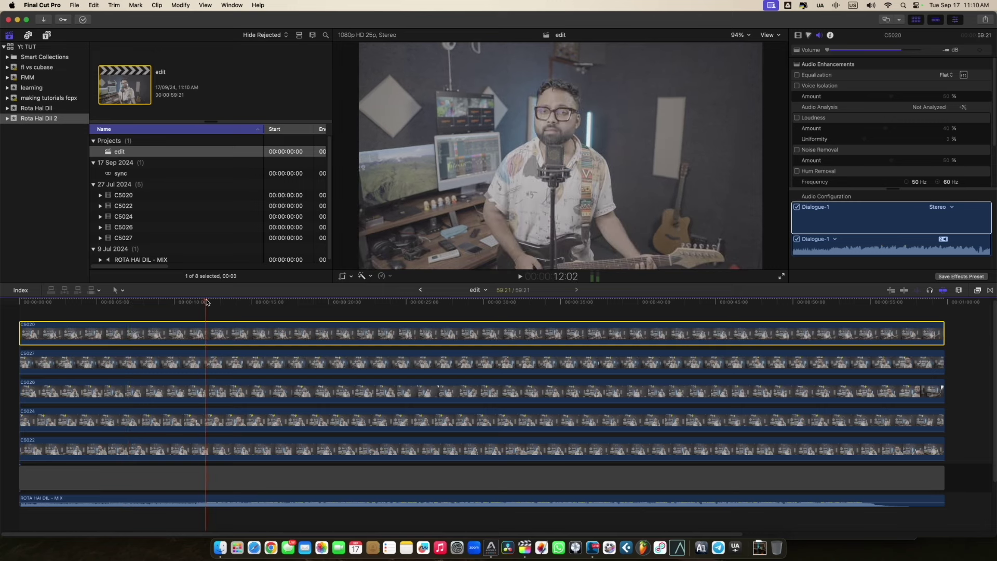
{"action": "key", "text": "space"}
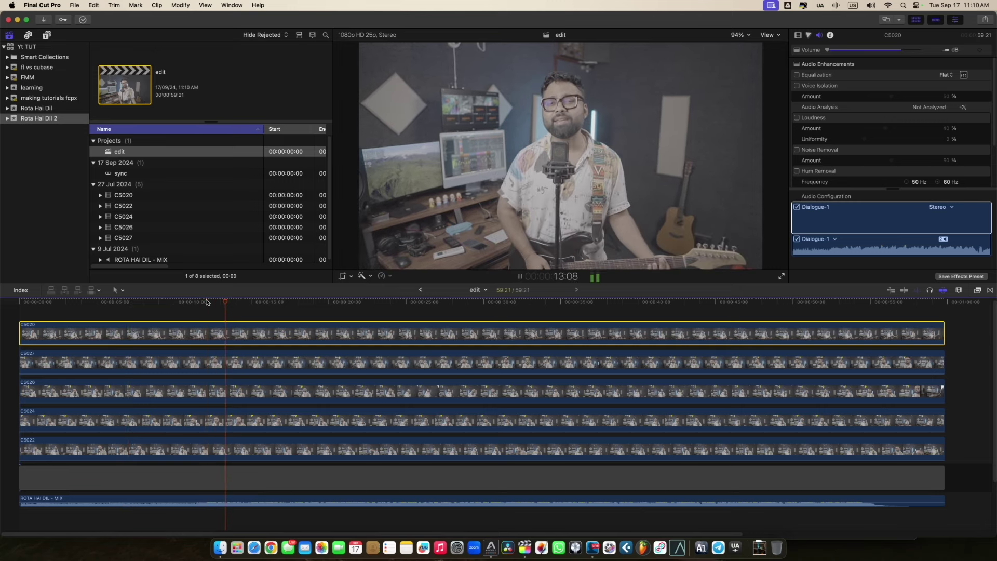
{"action": "key", "text": "space"}
{"action": "key", "text": "v"}
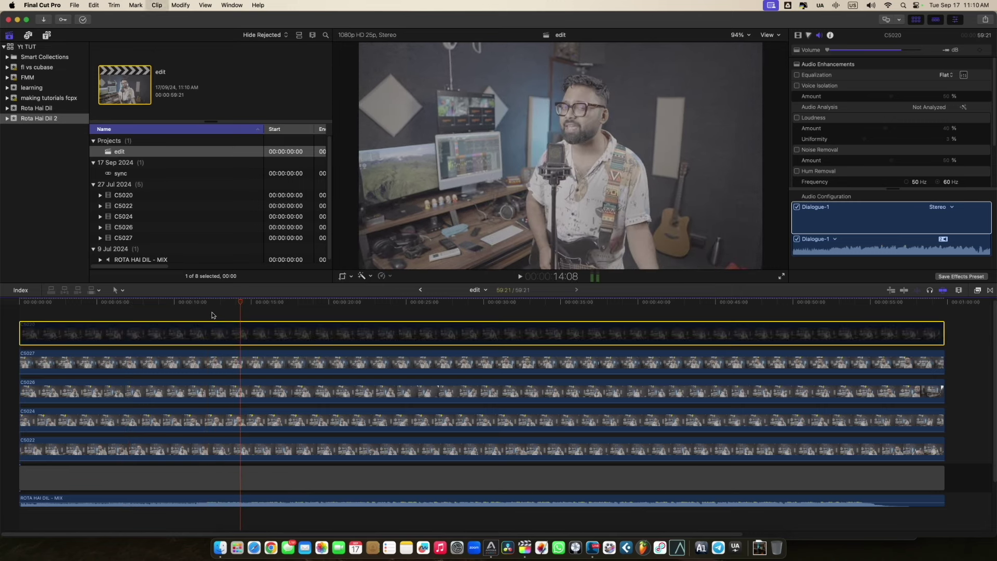
{"action": "key", "text": "space"}
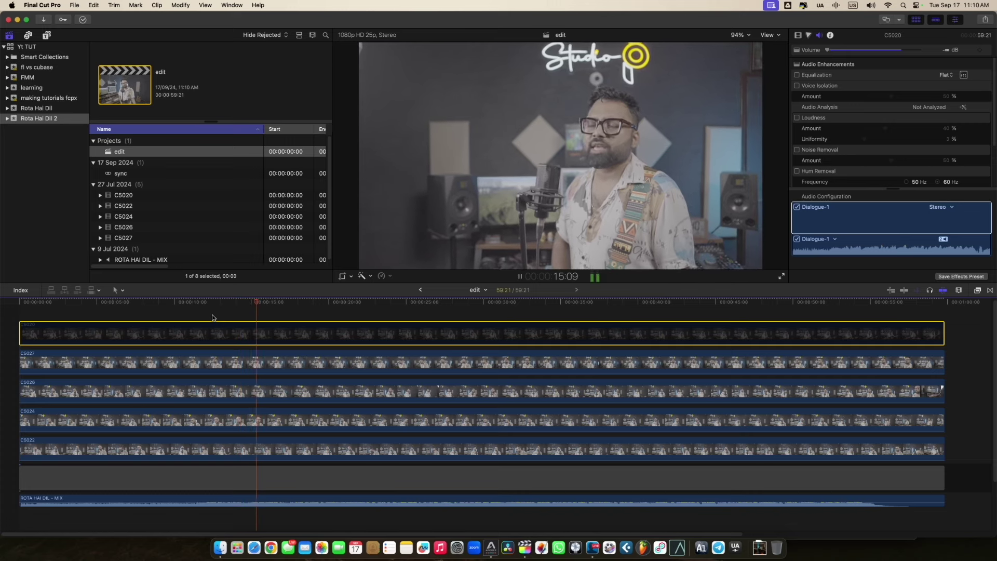
{"action": "left_click", "coordinate": [244, 358]}
{"action": "key", "text": "v"}
{"action": "key", "text": "space"}
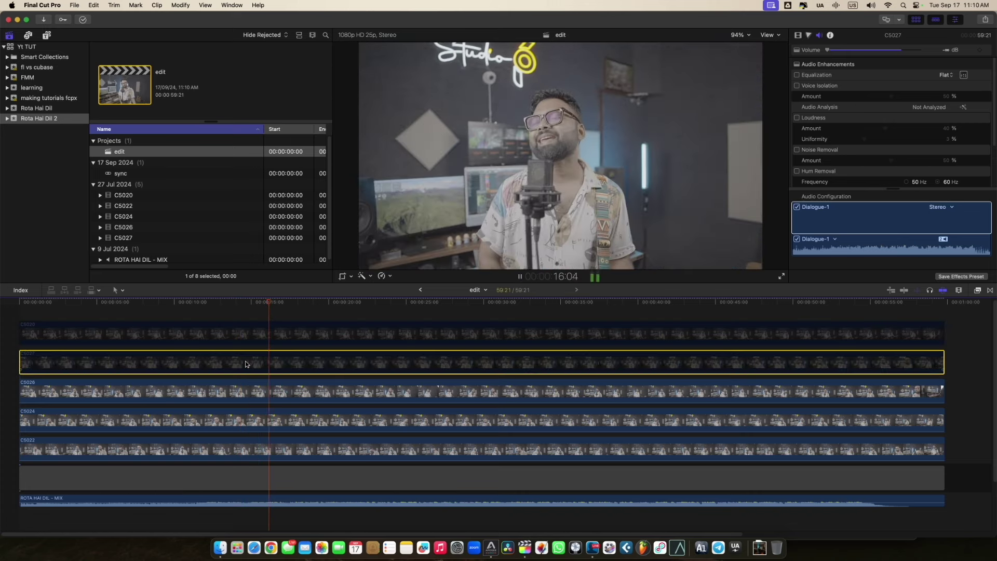
{"action": "left_click", "coordinate": [262, 395]}
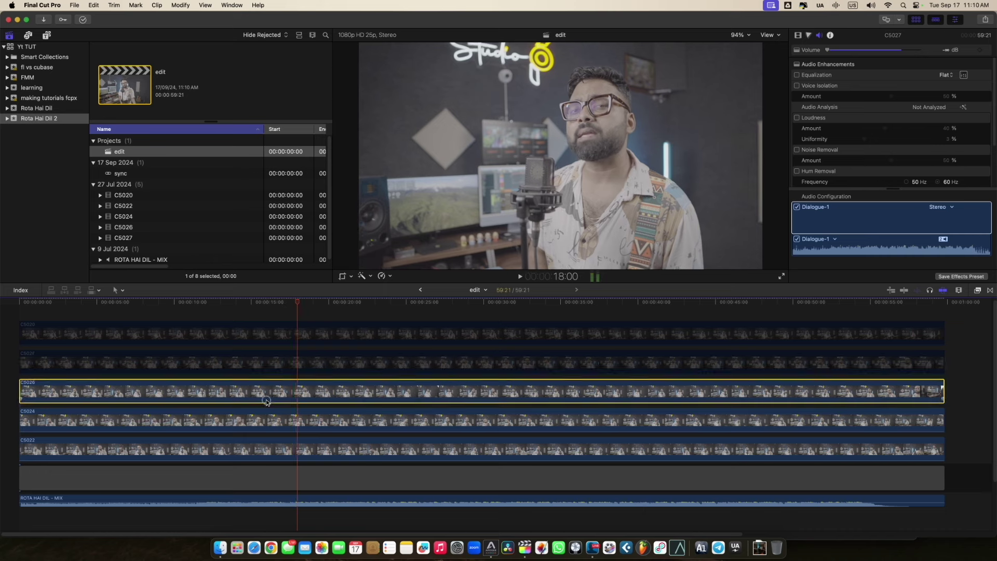
{"action": "key", "text": "v"}
{"action": "key", "text": "space"}
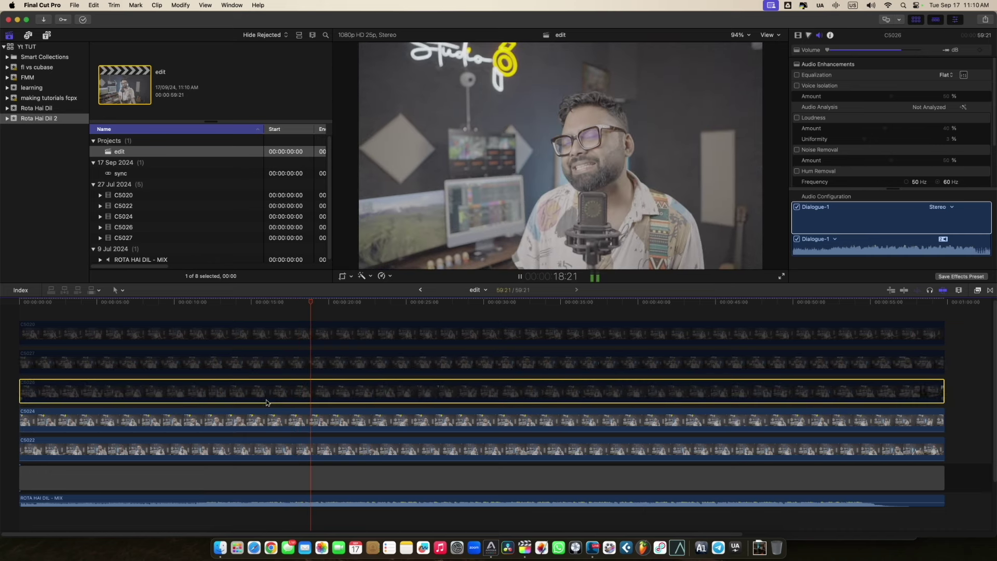
{"action": "left_click", "coordinate": [305, 423]}
{"action": "key", "text": "v"}
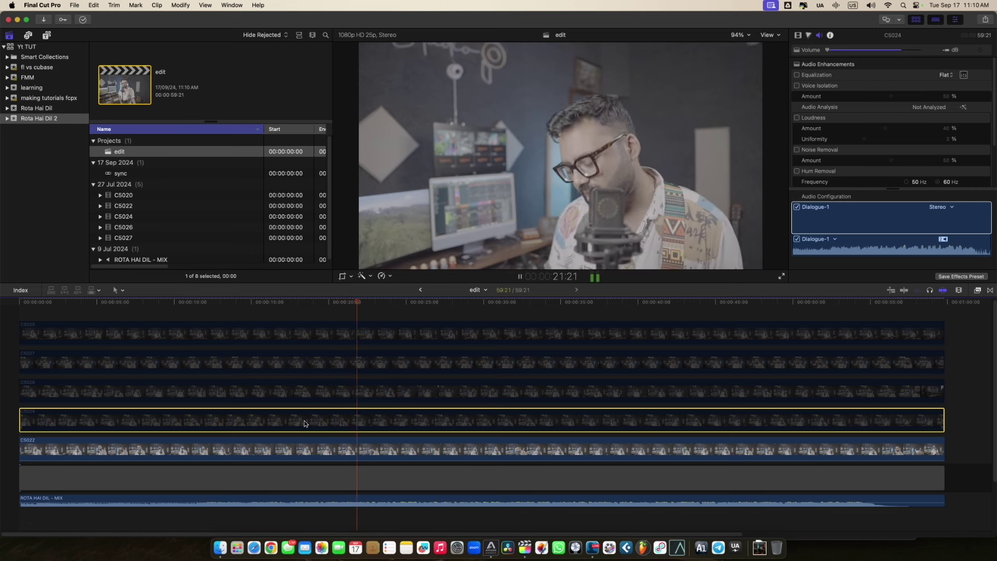
{"action": "key", "text": "space"}
{"action": "left_click", "coordinate": [314, 441]}
{"action": "key", "text": "v"}
{"action": "key", "text": "space"}
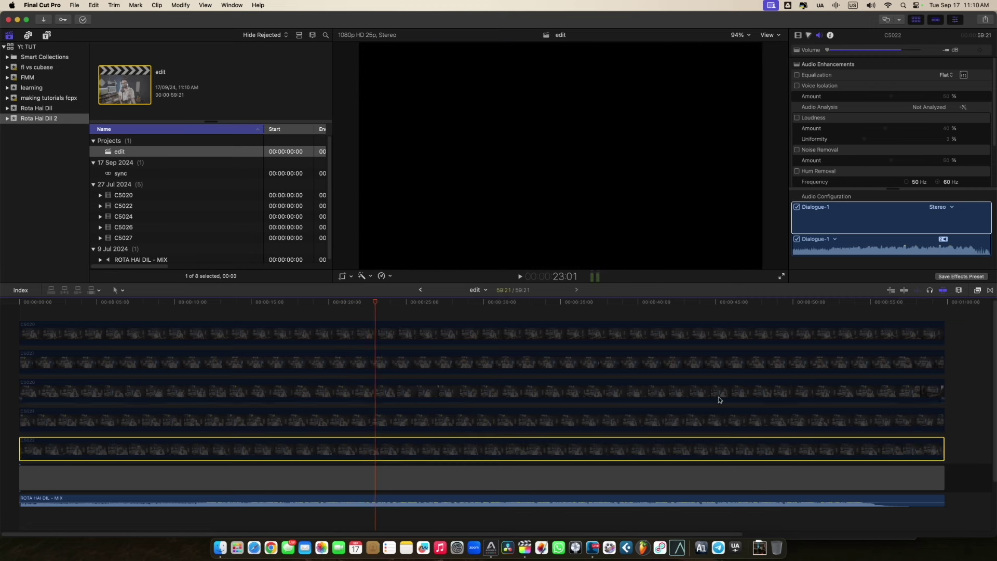
{"action": "left_click_drag", "start_coordinate": [957, 338], "coordinate": [705, 447]}
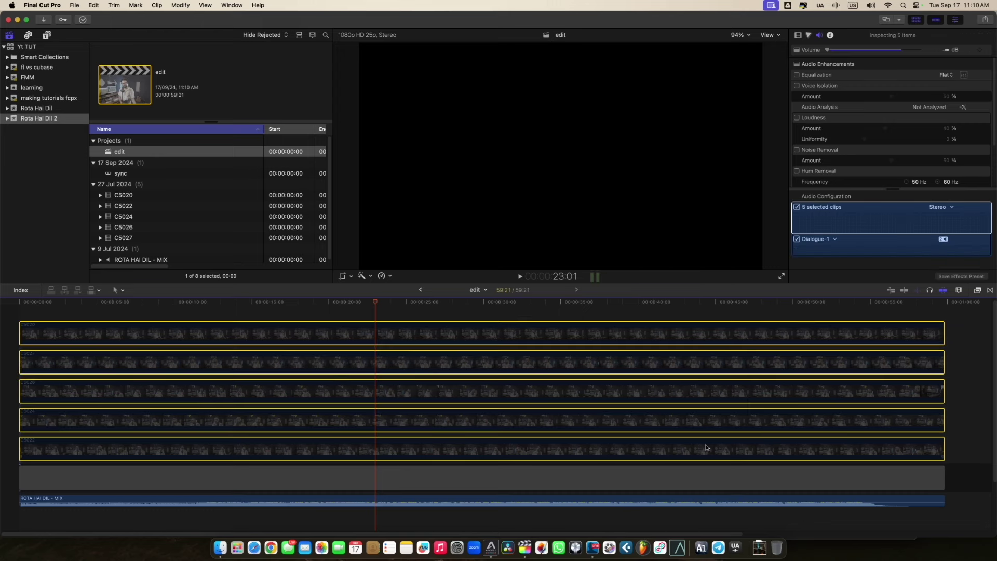
{"action": "key", "text": "v"}
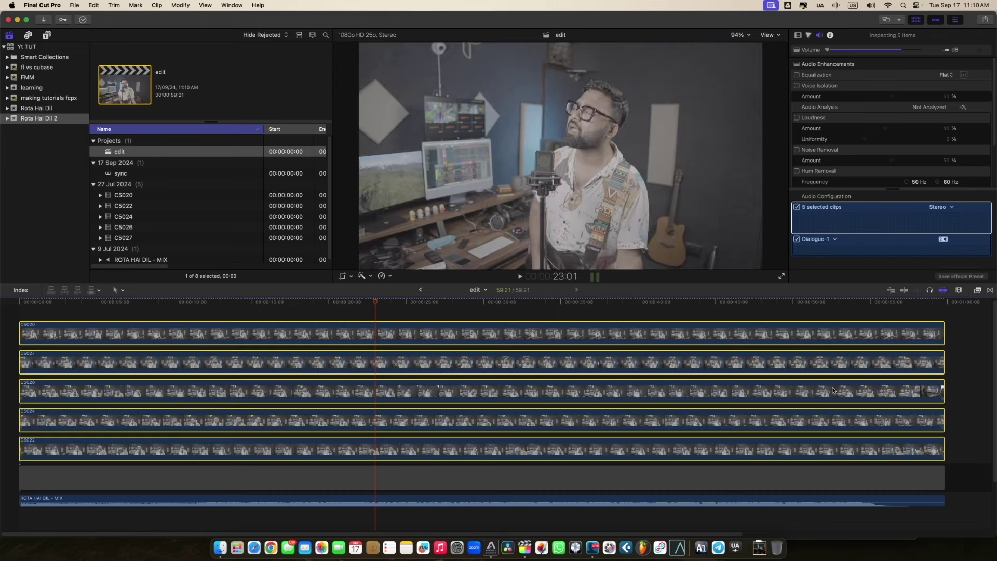
{"action": "left_click", "coordinate": [973, 344]}
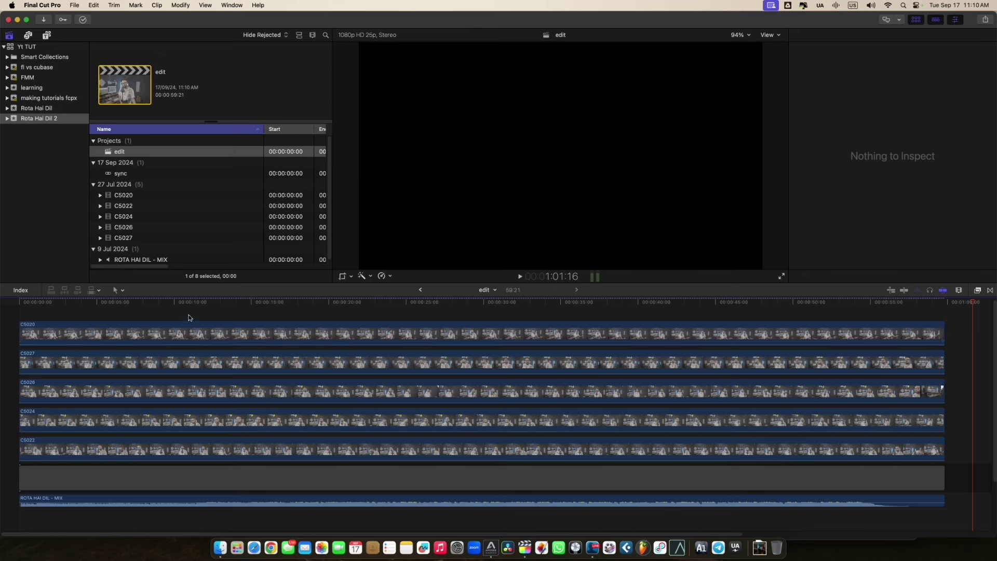
Cut every camera clip, the gap and the mix audio with Blade All at 12:03
{"action": "mouse_move", "coordinate": [233, 301]}
{"action": "left_mouse_down"}
{"action": "mouse_move", "coordinate": [29, 302]}
{"action": "mouse_move", "coordinate": [199, 317]}
{"action": "left_mouse_up"}
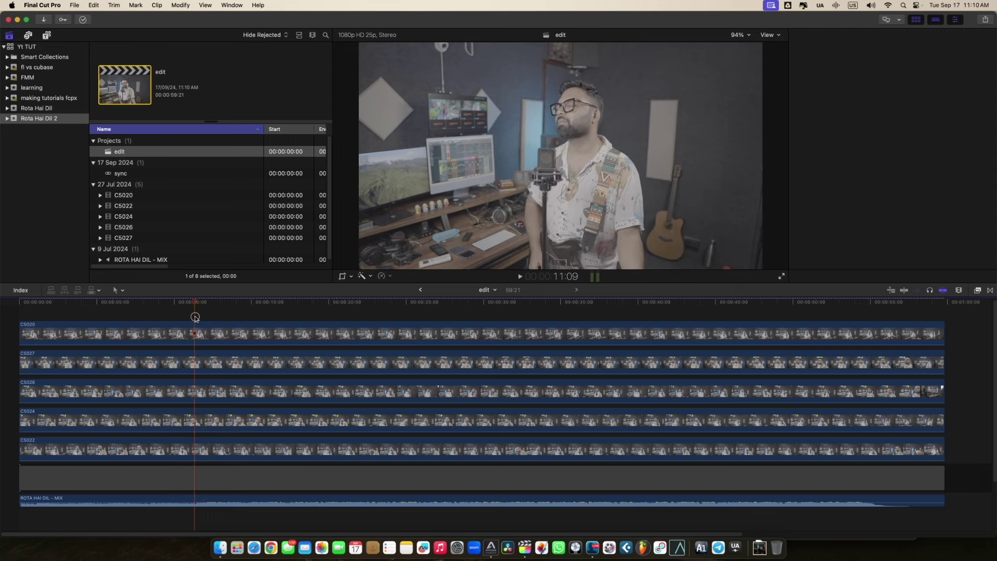
{"action": "key", "text": "space"}
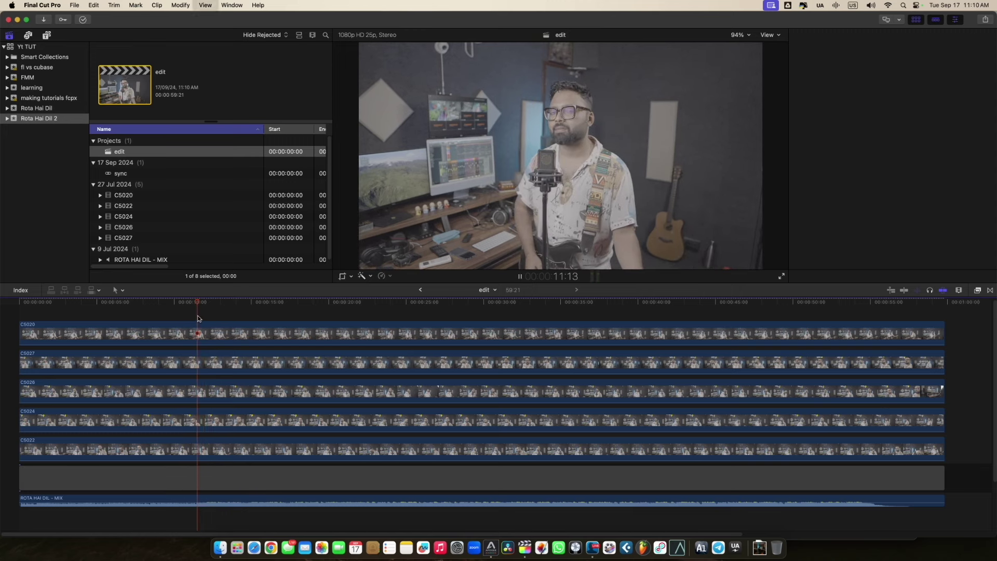
{"action": "key", "text": "super+4"}
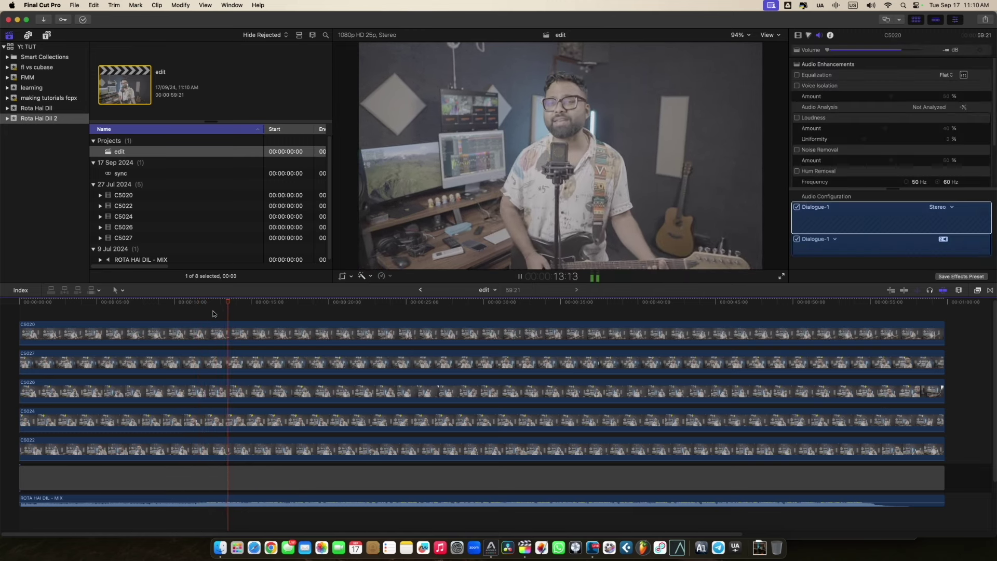
{"action": "key", "text": "space"}
{"action": "left_click", "coordinate": [207, 309]}
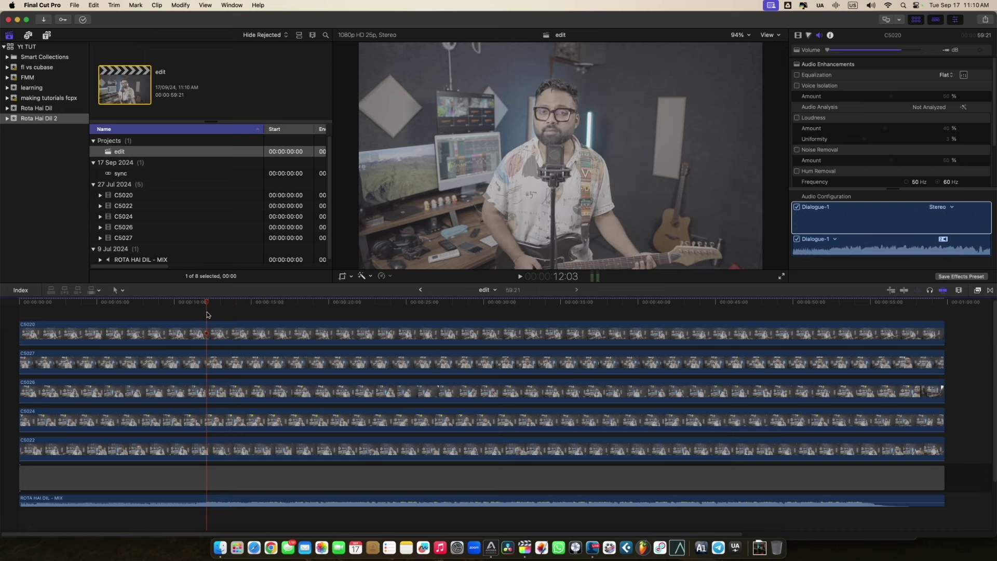
{"action": "key", "text": "shift+super+b"}
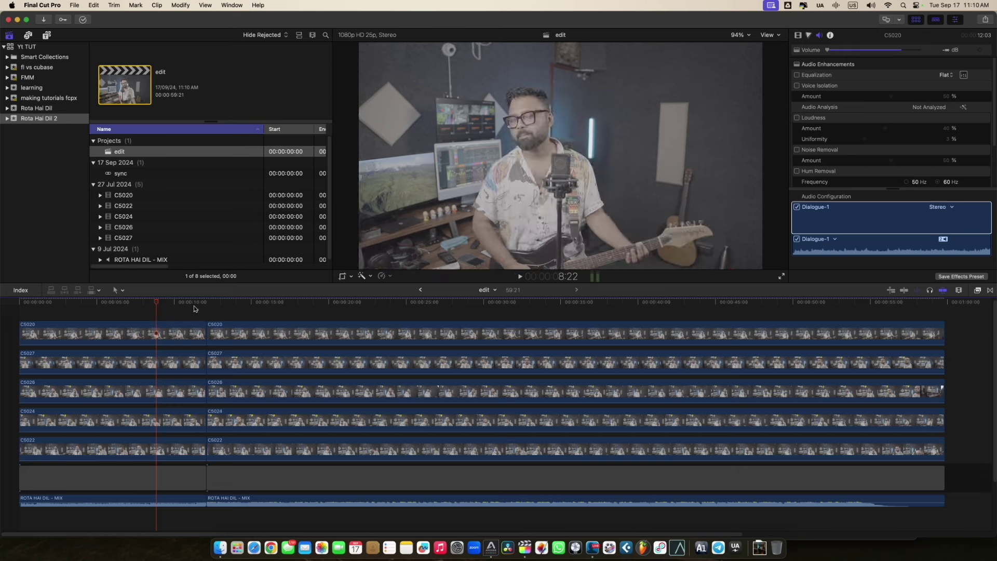
Disable the C5020 and C5027 segments after the 12-second cut
{"action": "left_click", "coordinate": [172, 523]}
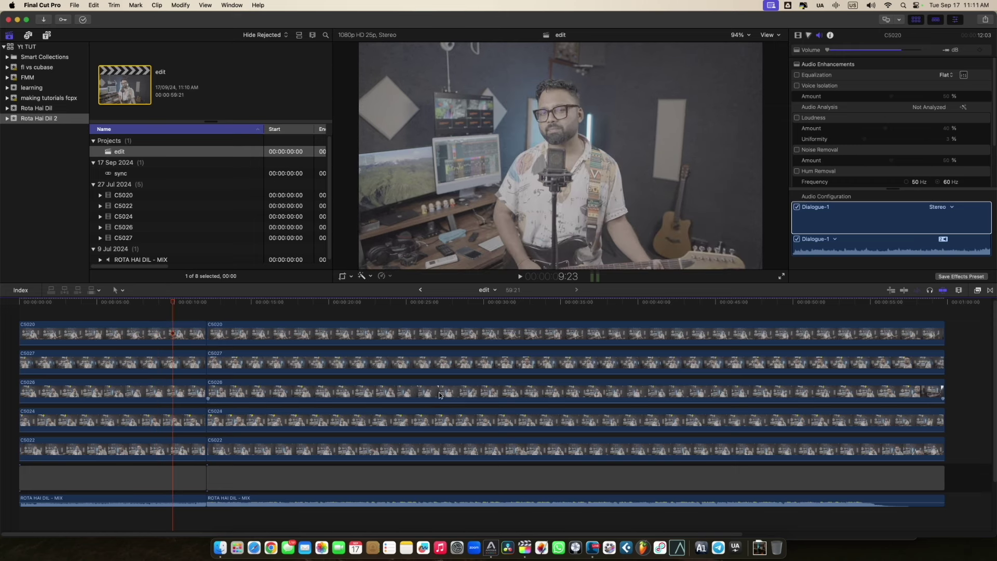
{"action": "left_click", "coordinate": [207, 302]}
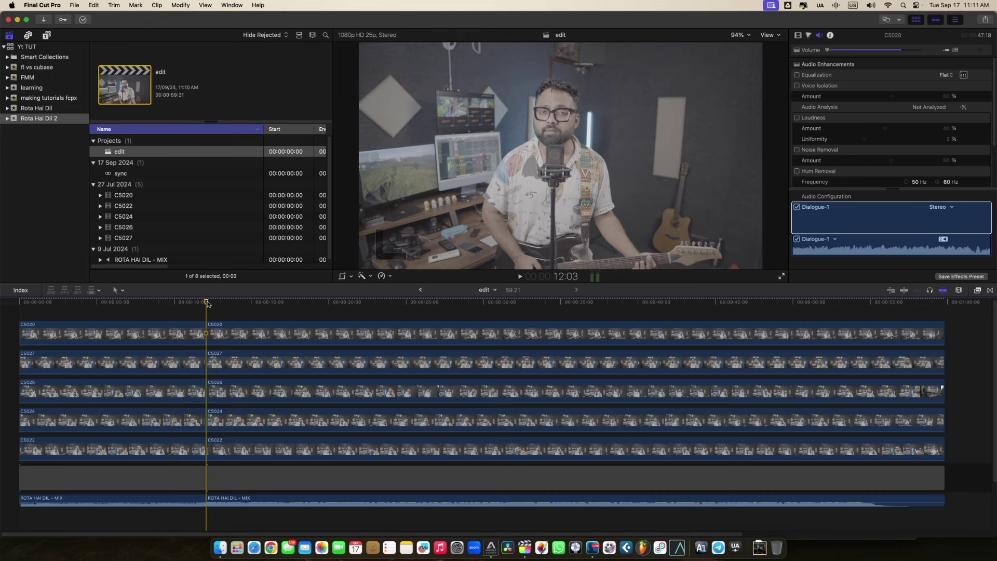
{"action": "key", "text": "space"}
{"action": "left_click", "coordinate": [243, 334]}
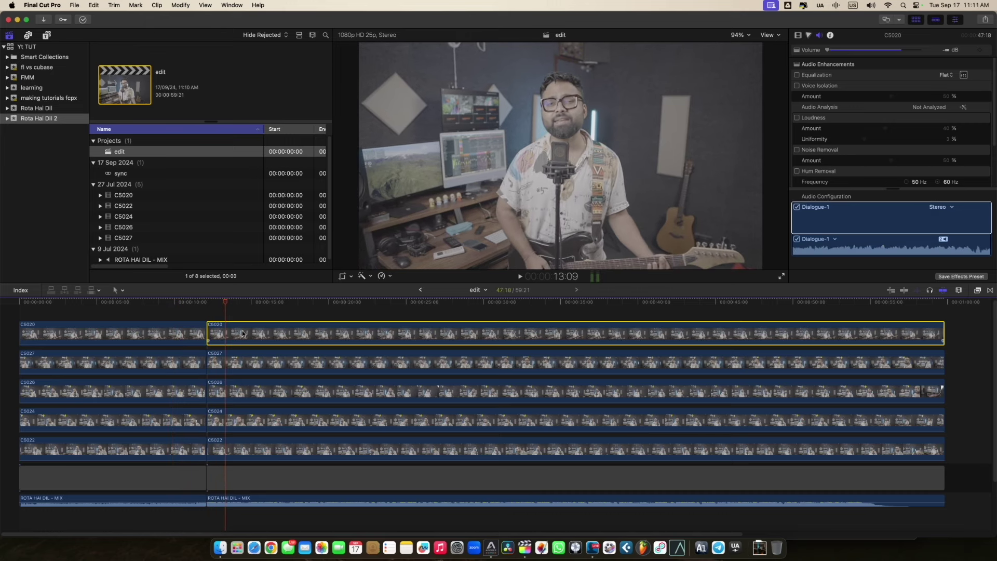
{"action": "key", "text": "v"}
{"action": "left_click", "coordinate": [232, 361]}
{"action": "key", "text": "v"}
{"action": "left_click", "coordinate": [201, 302]}
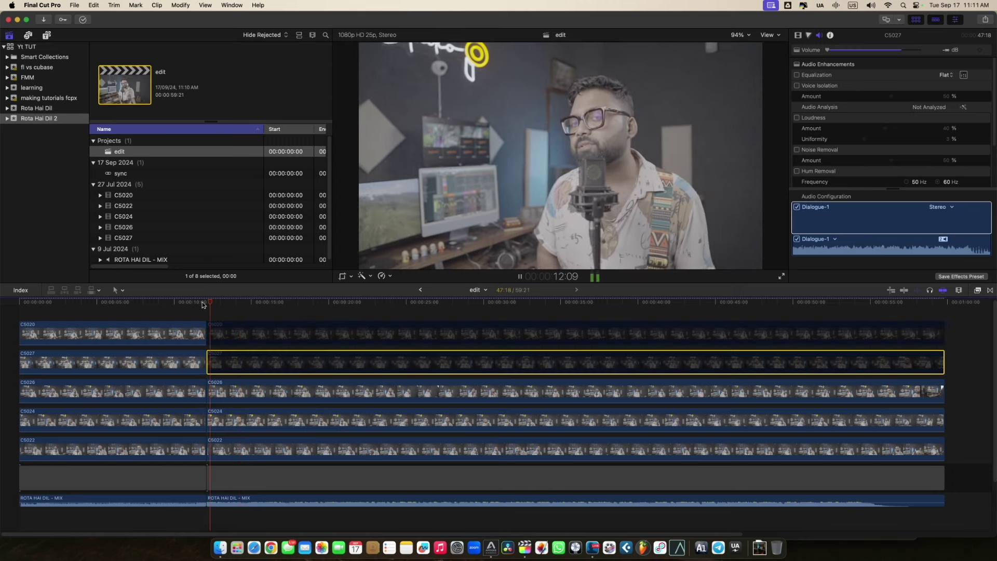
{"action": "key", "text": "v"}
Disable the opening C5020 and C5027 segments before 12:03 as well
{"action": "left_click", "coordinate": [228, 388]}
{"action": "key", "text": "space"}
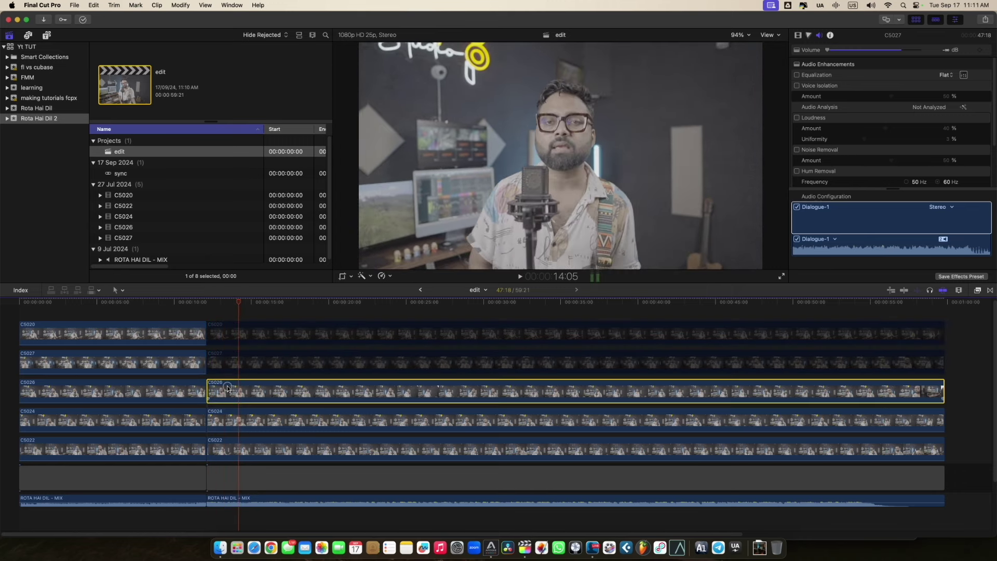
{"action": "left_click_drag", "start_coordinate": [164, 309], "coordinate": [160, 360]}
{"action": "key", "text": "v"}
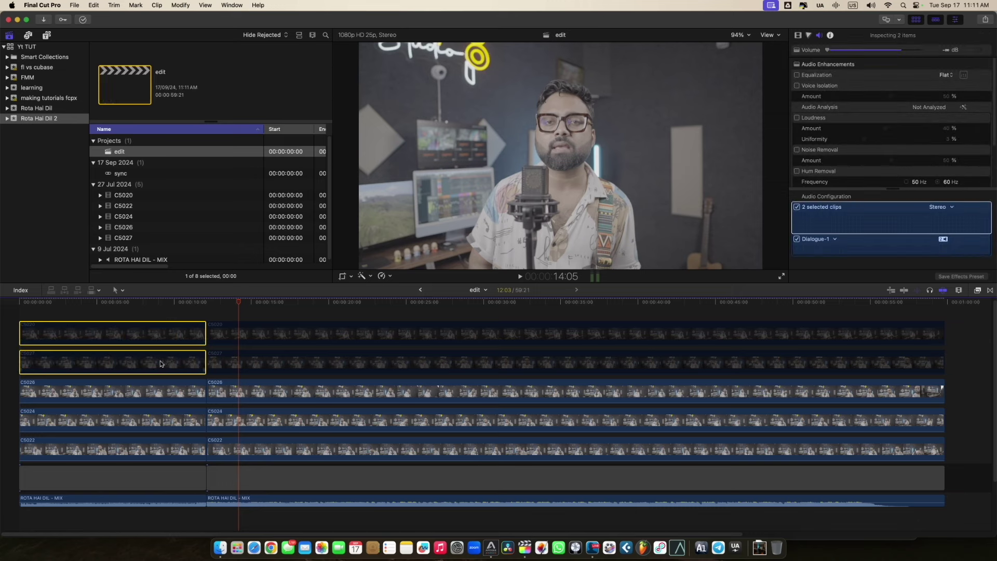
Blade every track at 17:00
{"action": "left_click", "coordinate": [170, 301]}
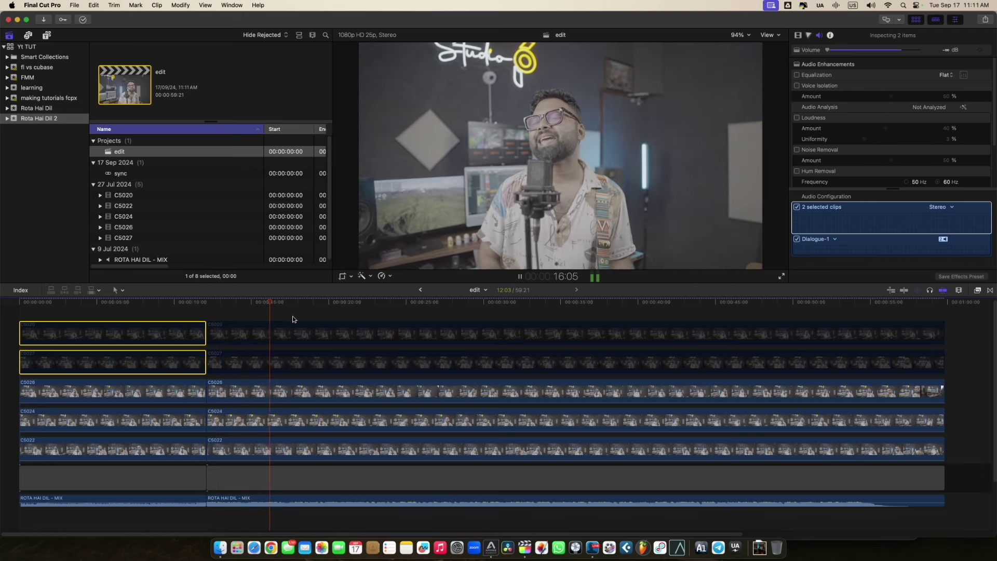
{"action": "key", "text": "space"}
{"action": "key", "text": "super+shift+b"}
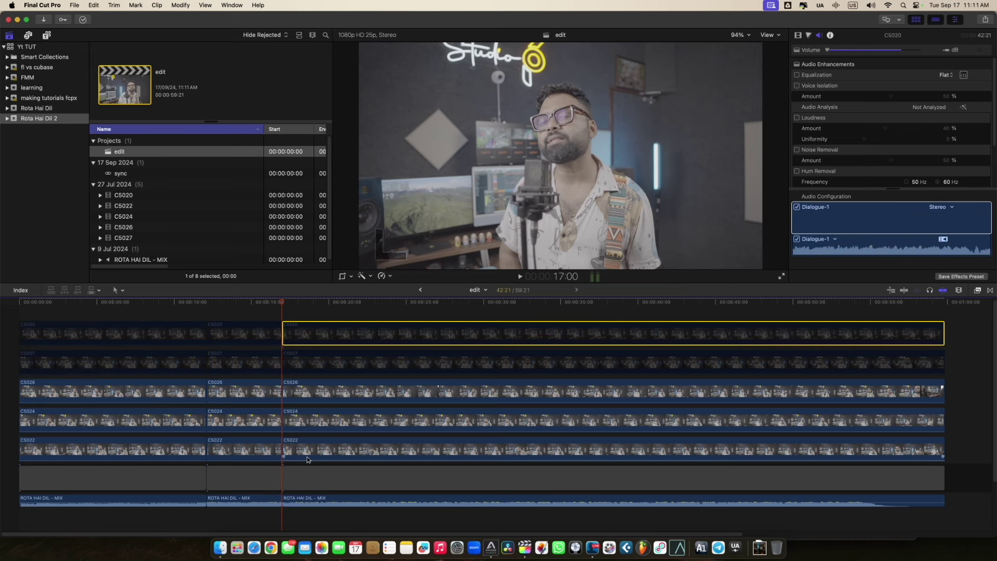
Re-enable the C5027 segment after the 17-second cut and review it
{"action": "key", "text": "space"}
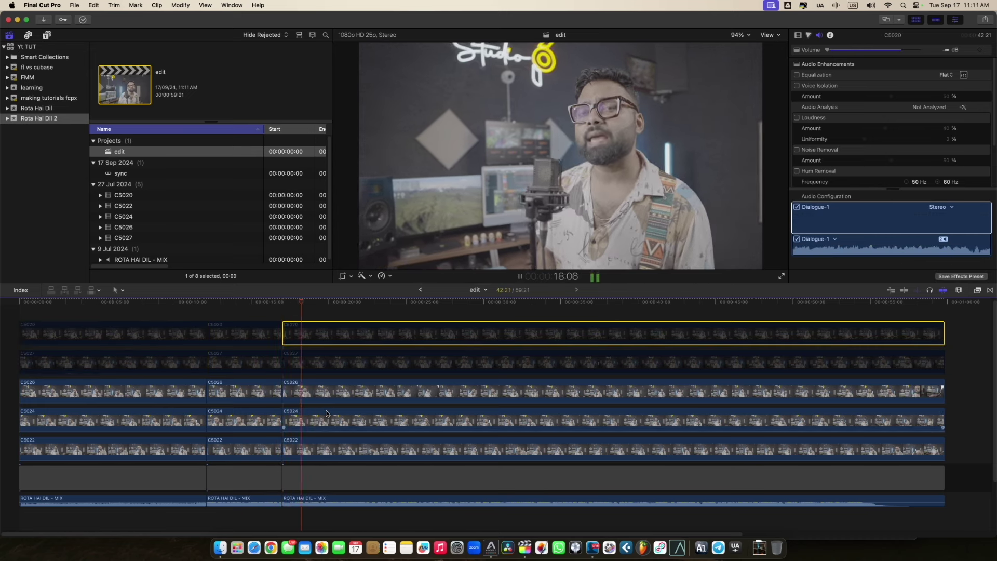
{"action": "key", "text": "space"}
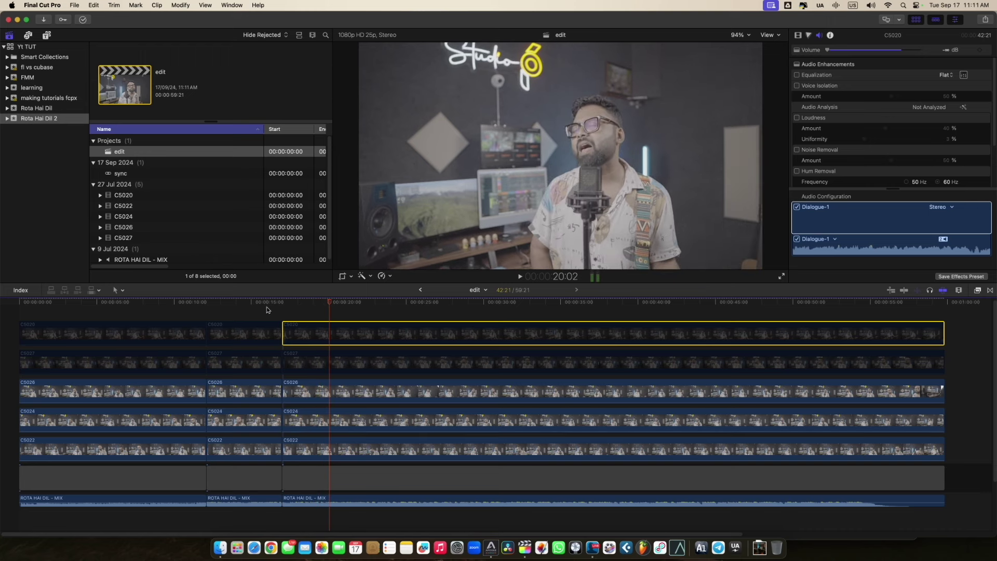
{"action": "left_click", "coordinate": [262, 308]}
{"action": "left_click", "coordinate": [308, 369]}
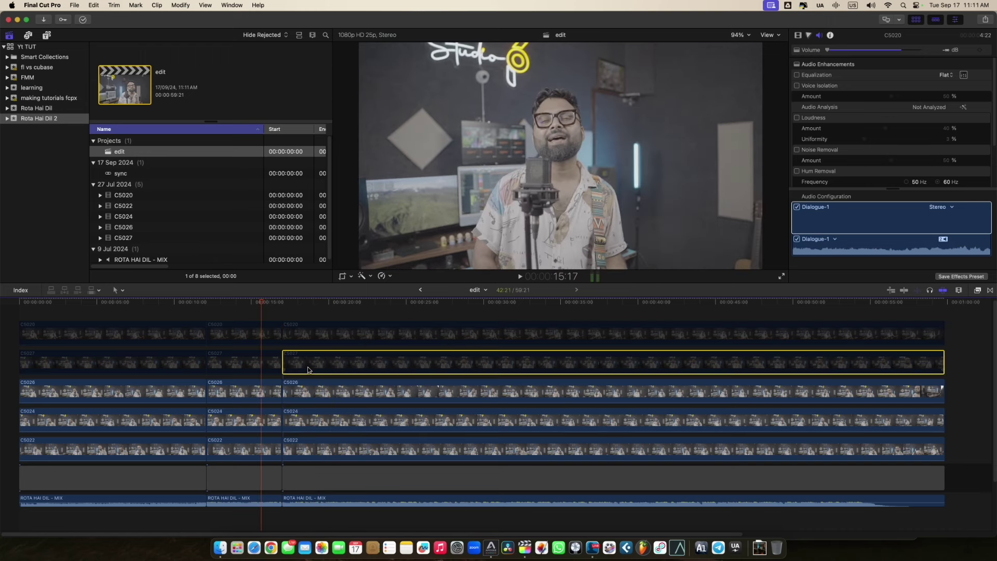
{"action": "key", "text": "v"}
{"action": "key", "text": "space"}
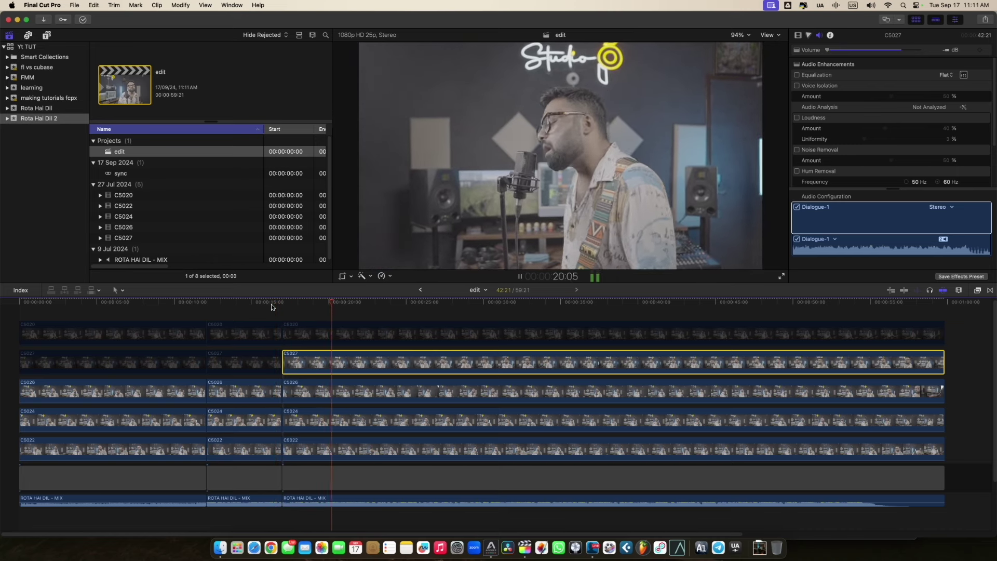
{"action": "left_click", "coordinate": [259, 303]}
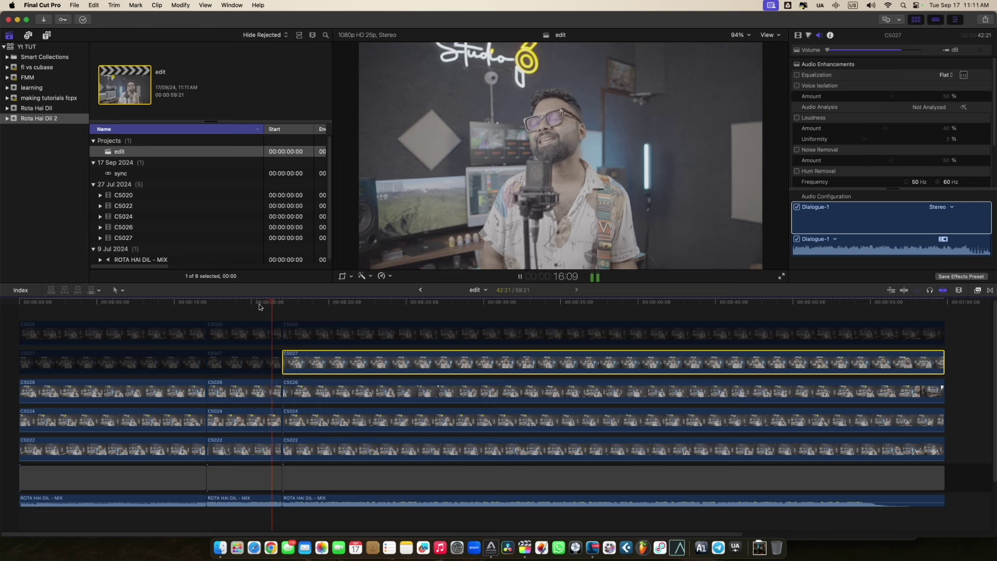
{"action": "key", "text": "space"}
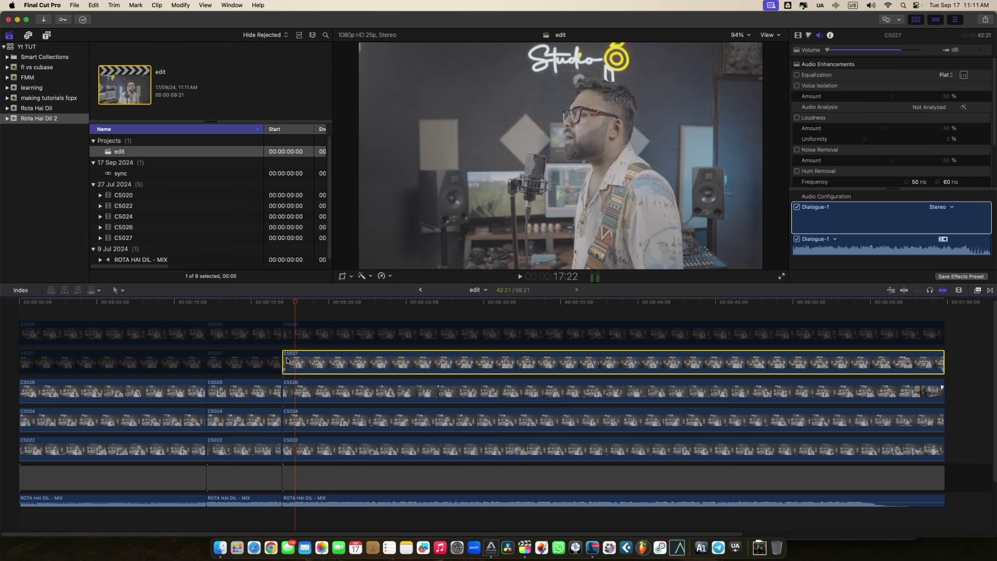
Nudge the C5027 segment's start edge slightly later and replay the cut
{"action": "left_click", "coordinate": [286, 359]}
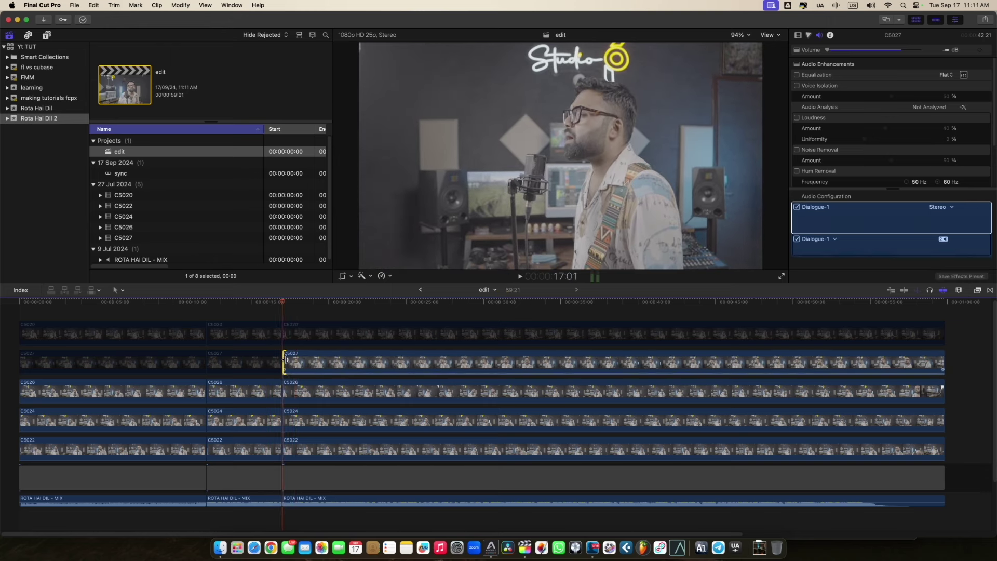
{"action": "key", "text": "period"}
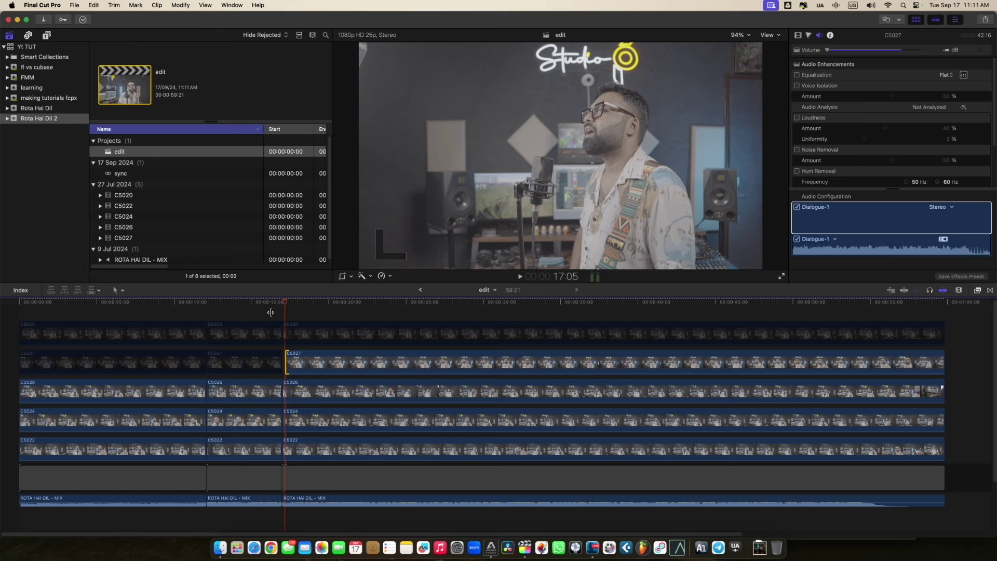
{"action": "key", "text": "shift+slash"}
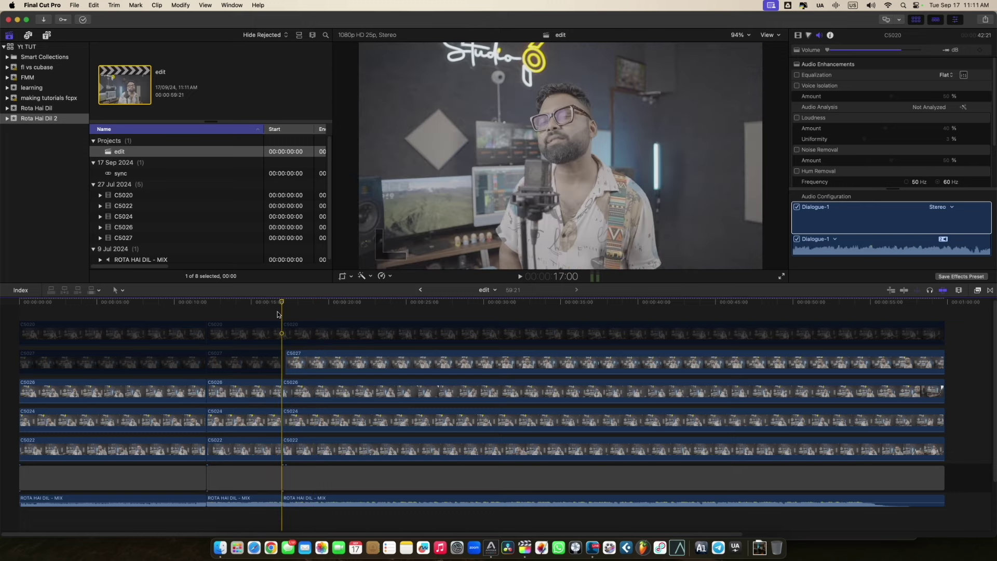
{"action": "key", "text": "super+equal"}
{"action": "key", "text": "super+equal"}
{"action": "key", "text": "super+equal"}
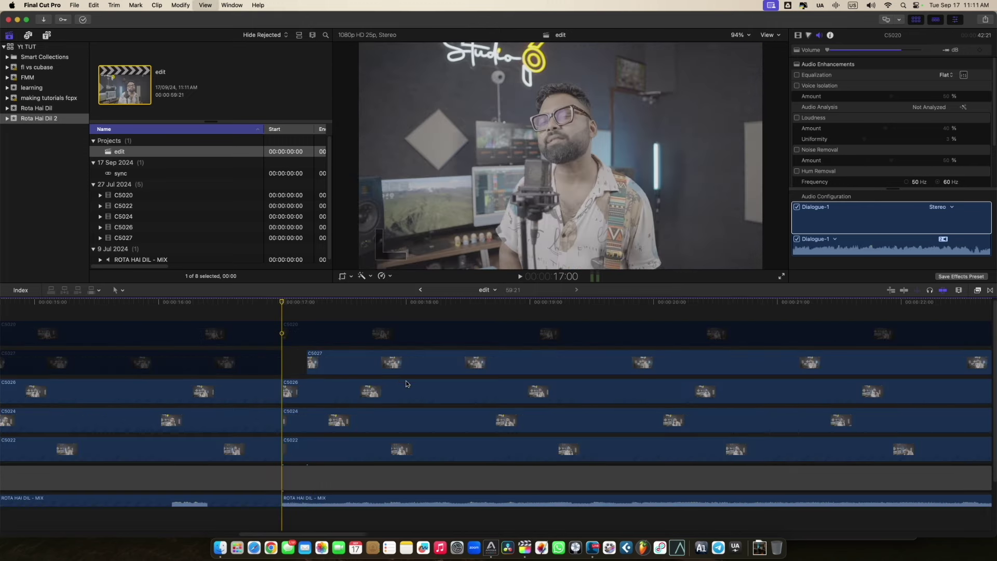
Adjust the C5027 and C5026 edges around the 17-second cut so they line up
{"action": "left_click_drag", "start_coordinate": [308, 364], "coordinate": [302, 370]}
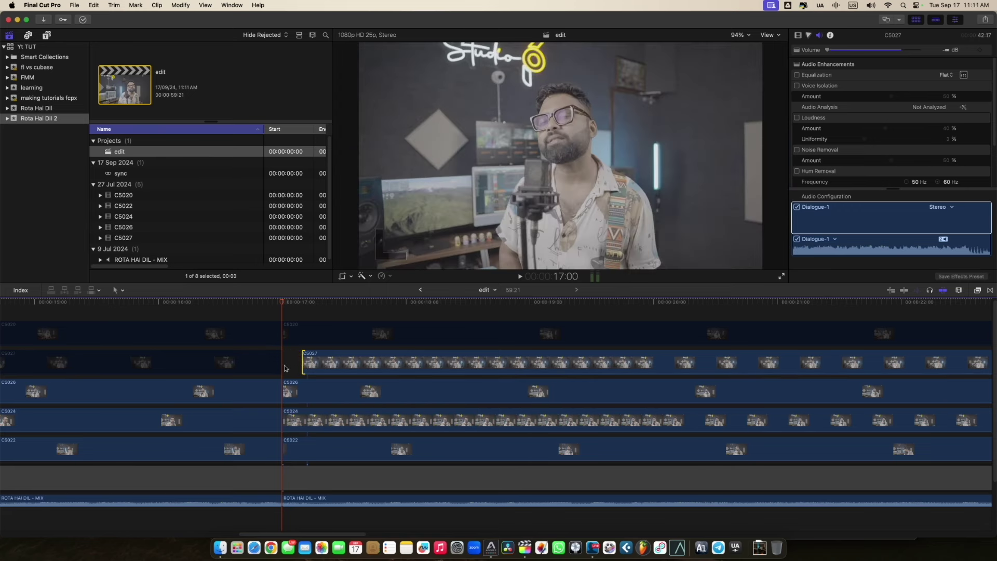
{"action": "key", "text": "space"}
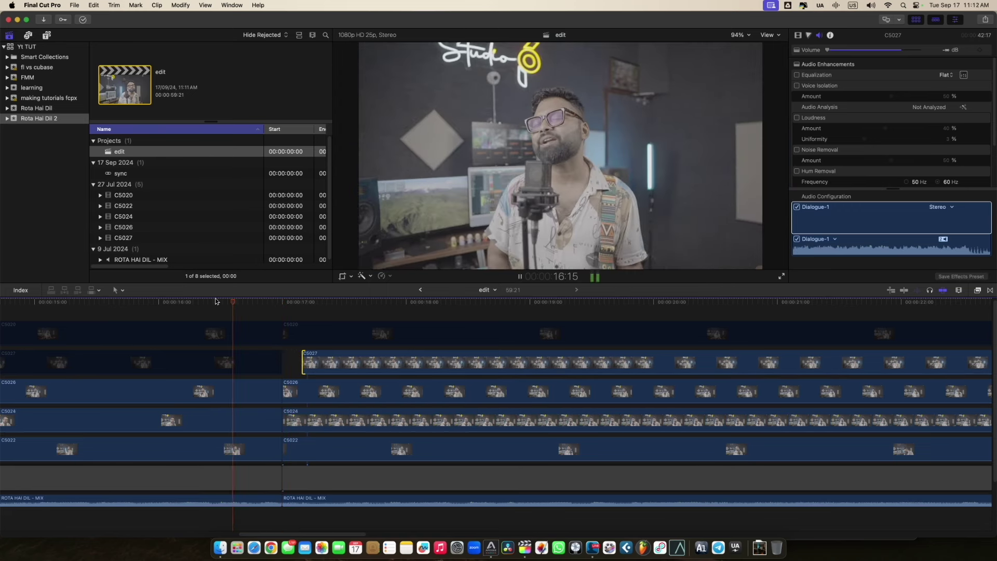
{"action": "key", "text": "space"}
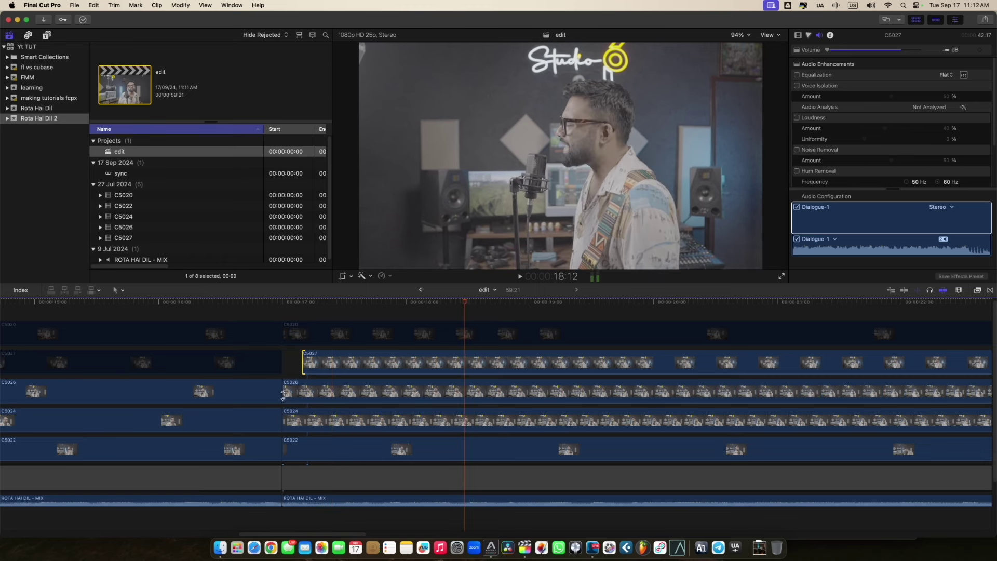
{"action": "left_click_drag", "start_coordinate": [280, 393], "coordinate": [302, 396]}
{"action": "left_click_drag", "start_coordinate": [284, 362], "coordinate": [307, 368]}
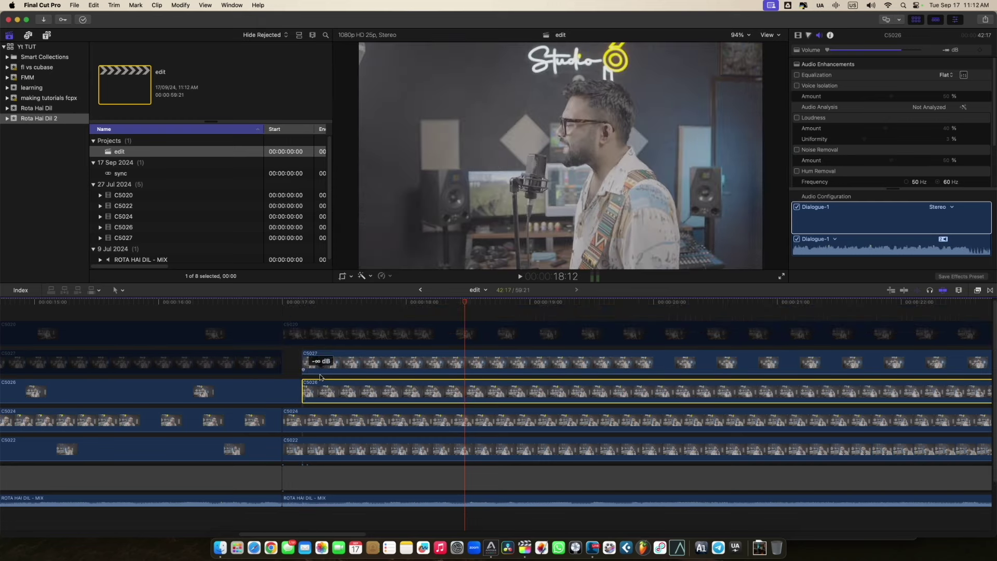
{"action": "key", "text": "super+minus"}
{"action": "key", "text": "super+minus"}
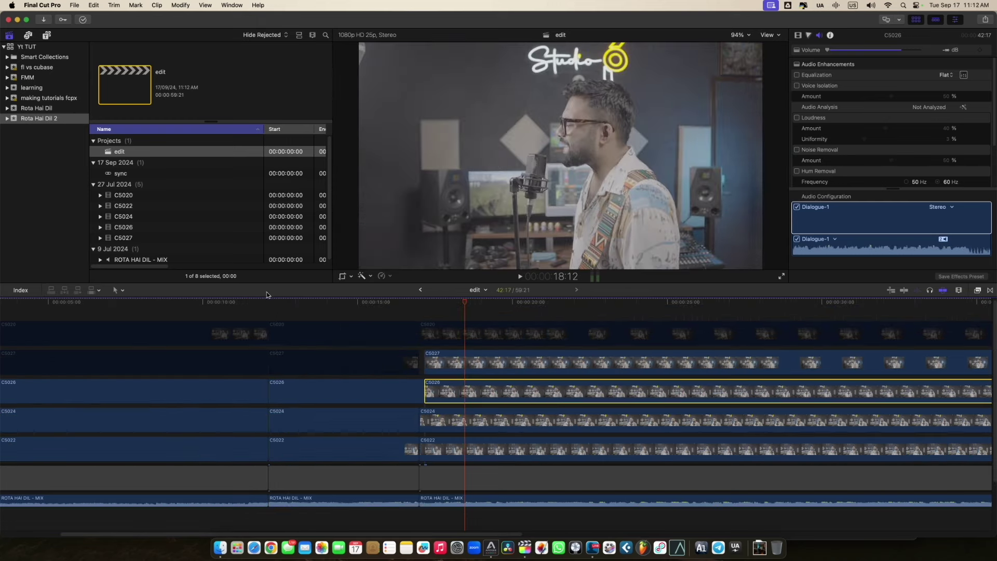
Blade all tracks near 19 seconds and disable the following C5020 segment to reveal C5027
{"action": "key", "text": "space"}
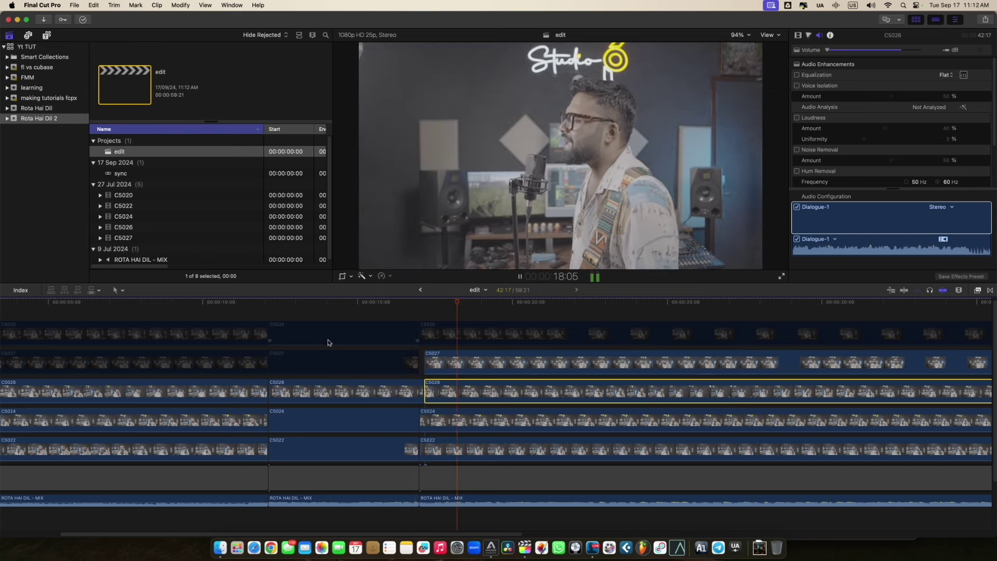
{"action": "key", "text": "space"}
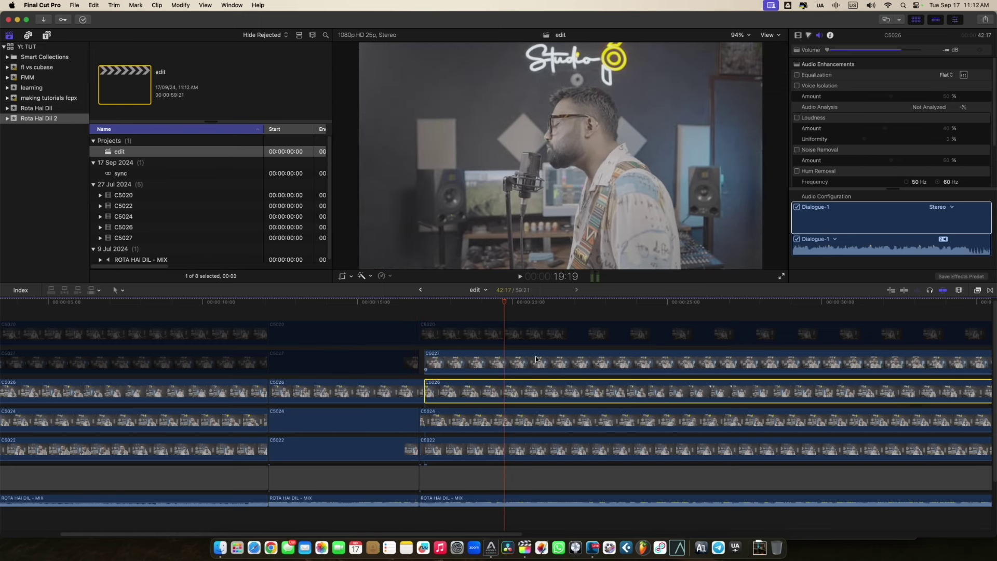
{"action": "key", "text": "shift+super+b"}
{"action": "left_click", "coordinate": [543, 367]}
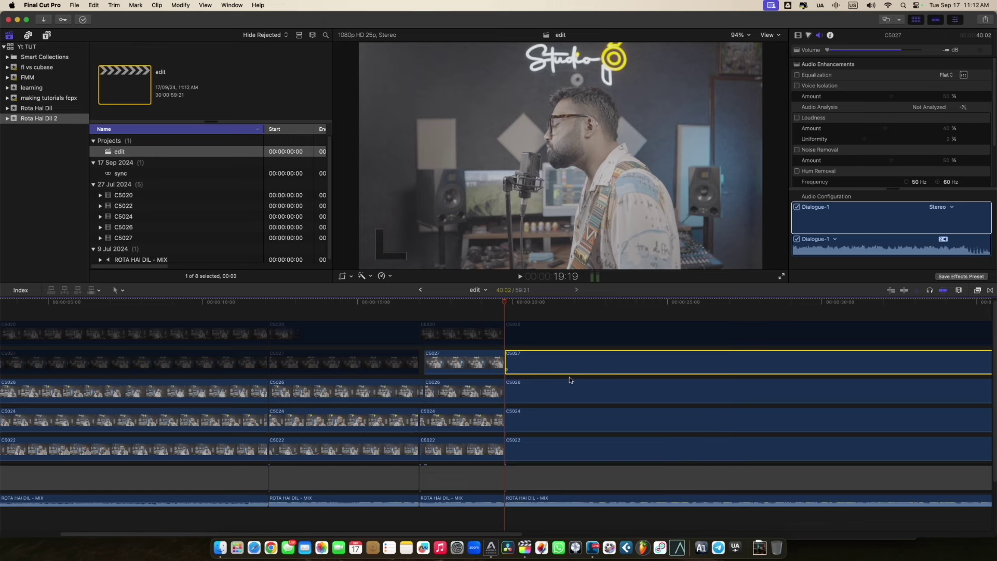
{"action": "left_click", "coordinate": [555, 332]}
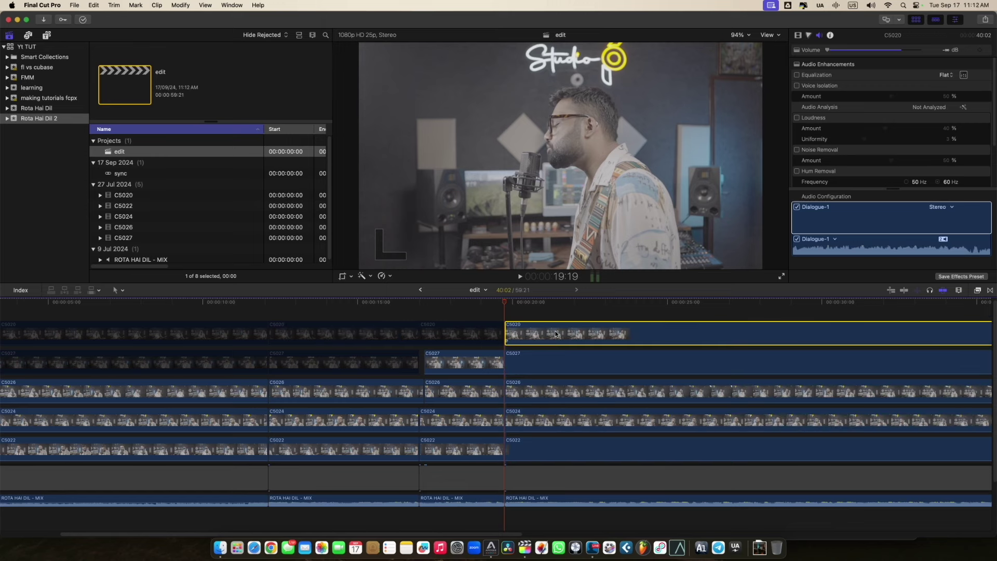
{"action": "key", "text": "space"}
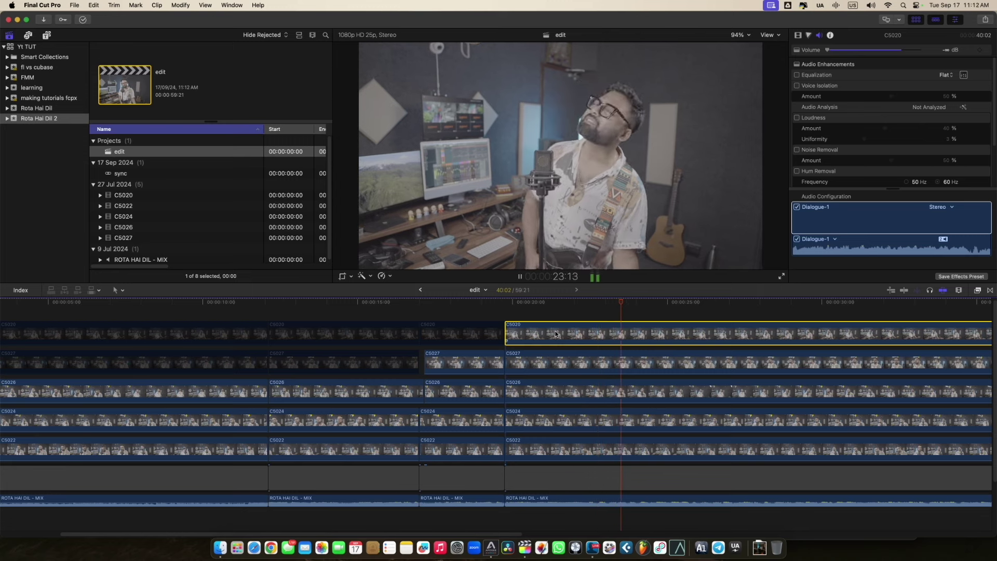
{"action": "key", "text": "space"}
{"action": "key", "text": "v"}
Review from about 15 seconds and cut all angles at 22:13
{"action": "left_click", "coordinate": [540, 358]}
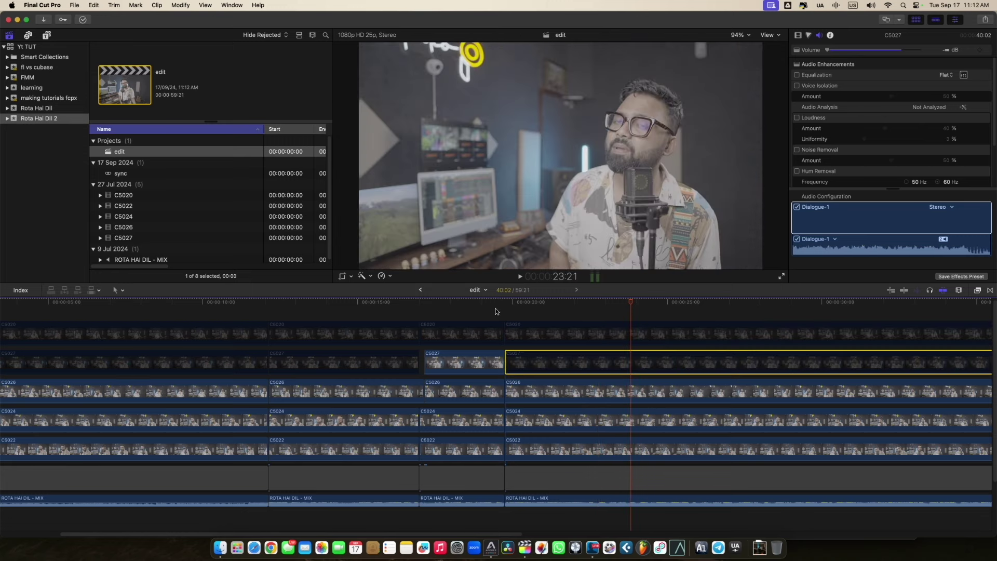
{"action": "left_click", "coordinate": [493, 309]}
{"action": "key", "text": "space"}
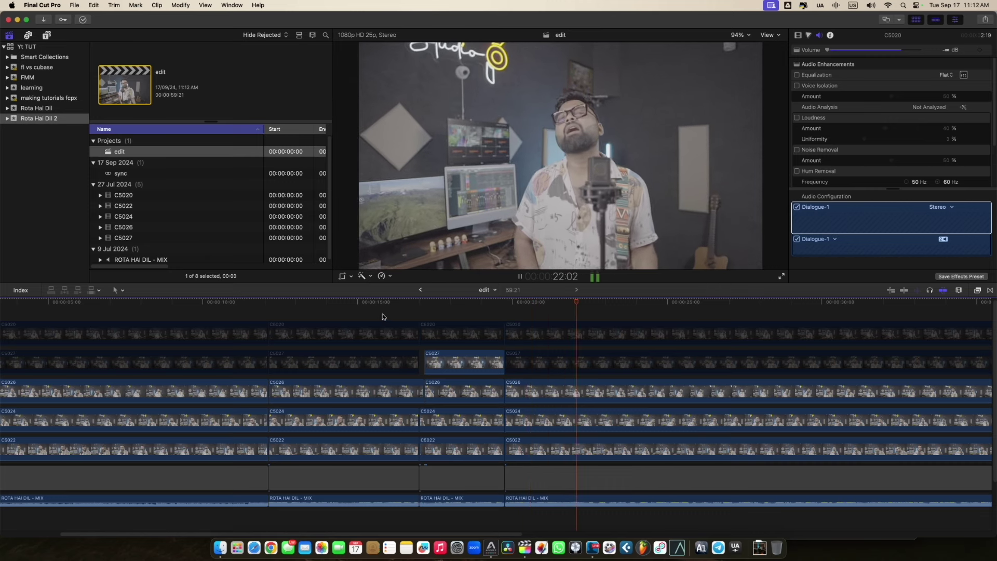
{"action": "left_click", "coordinate": [365, 310]}
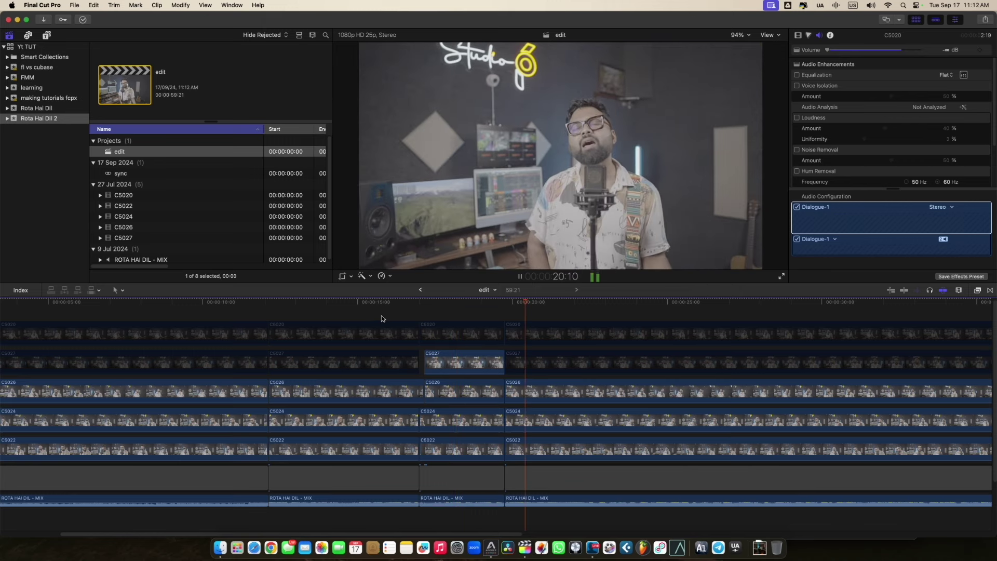
{"action": "key", "text": "space"}
{"action": "key", "text": "super+b"}
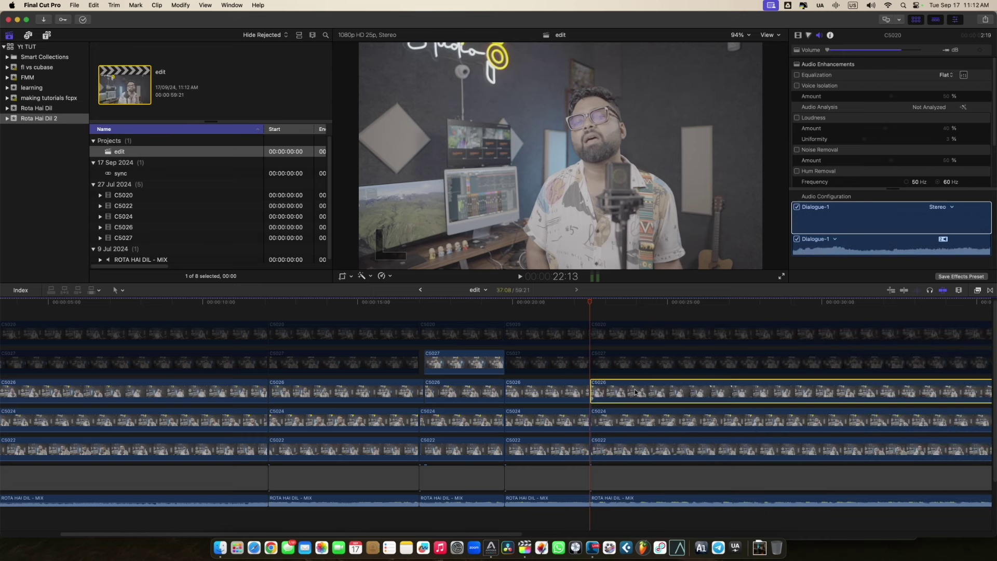
Disable the C5026, C5020 and C5024 segments after 22:13, reviewing through 25:06
{"action": "key", "text": "v"}
{"action": "key", "text": "space"}
{"action": "left_click", "coordinate": [616, 338]}
{"action": "key", "text": "v"}
{"action": "key", "text": "v"}
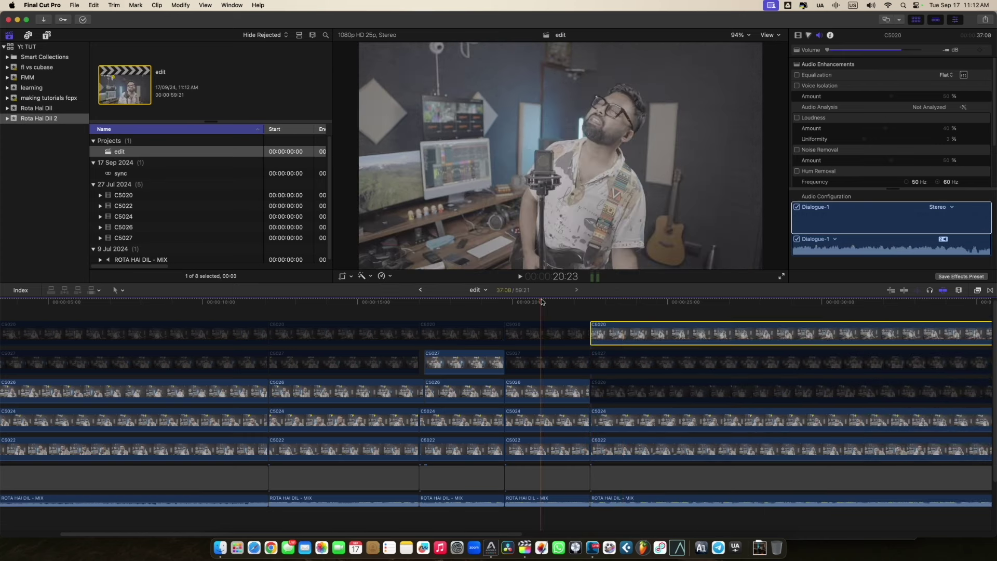
{"action": "key", "text": "space"}
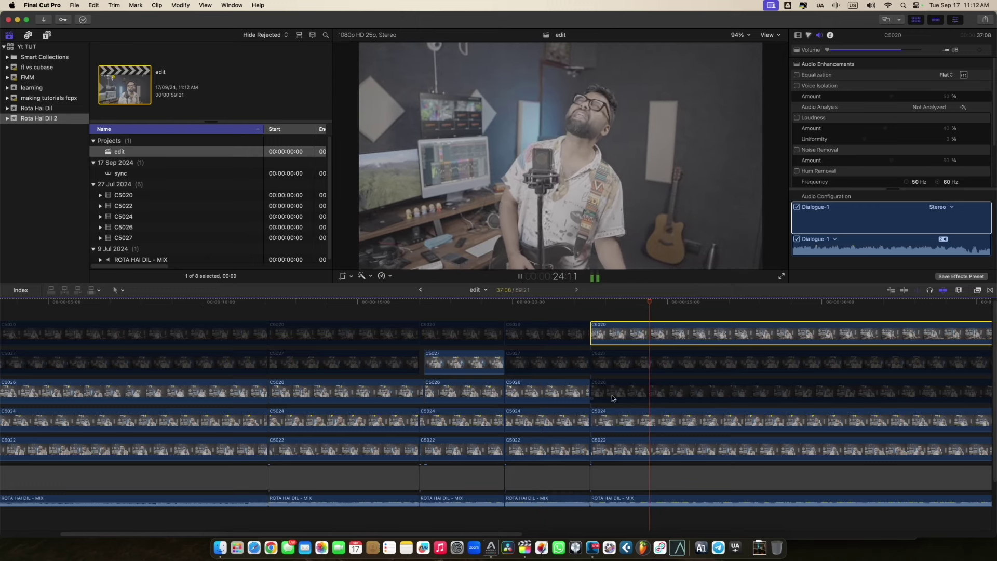
{"action": "key", "text": "v"}
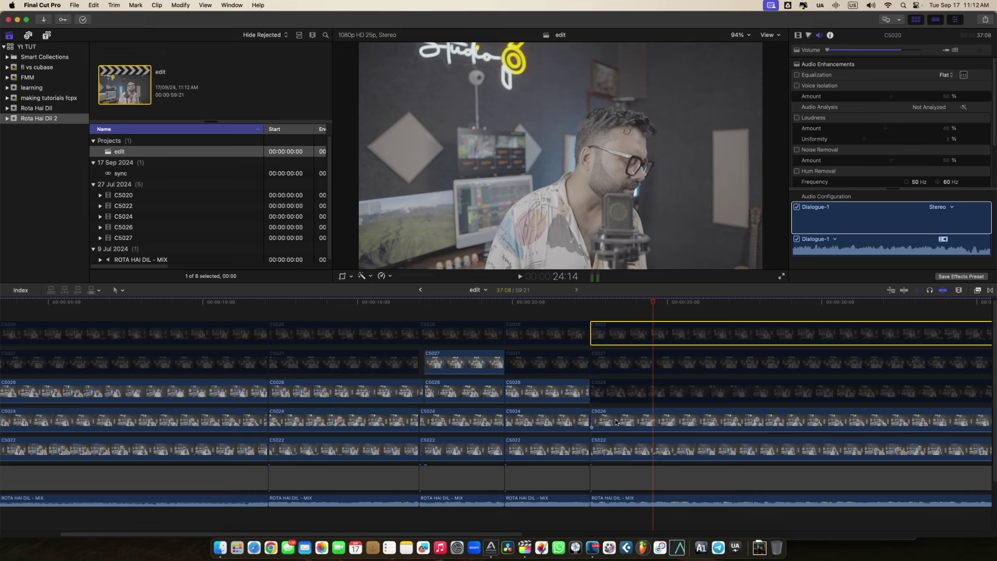
{"action": "left_click", "coordinate": [616, 419]}
{"action": "key", "text": "v"}
{"action": "left_click", "coordinate": [558, 304]}
{"action": "key", "text": "space"}
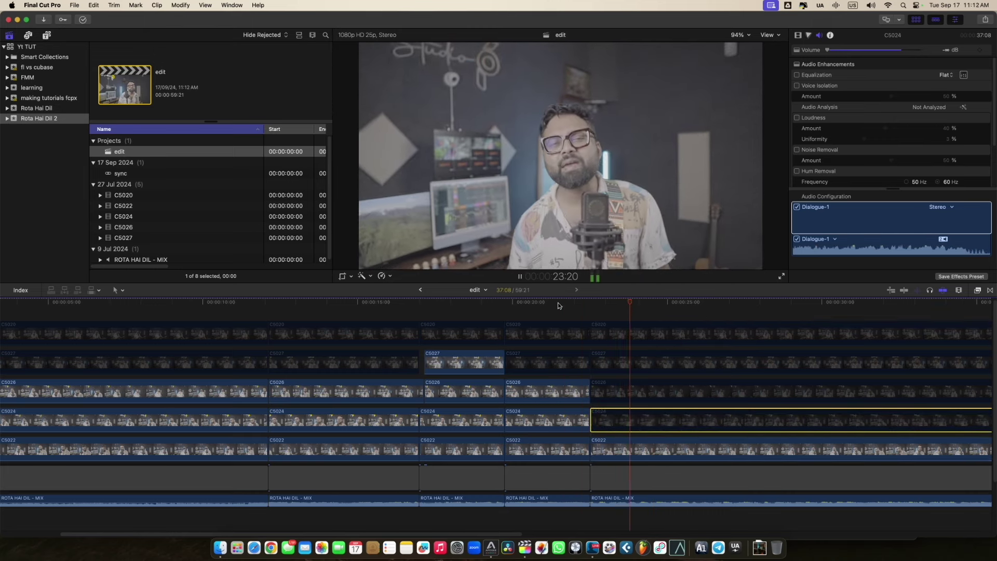
{"action": "left_click", "coordinate": [517, 303]}
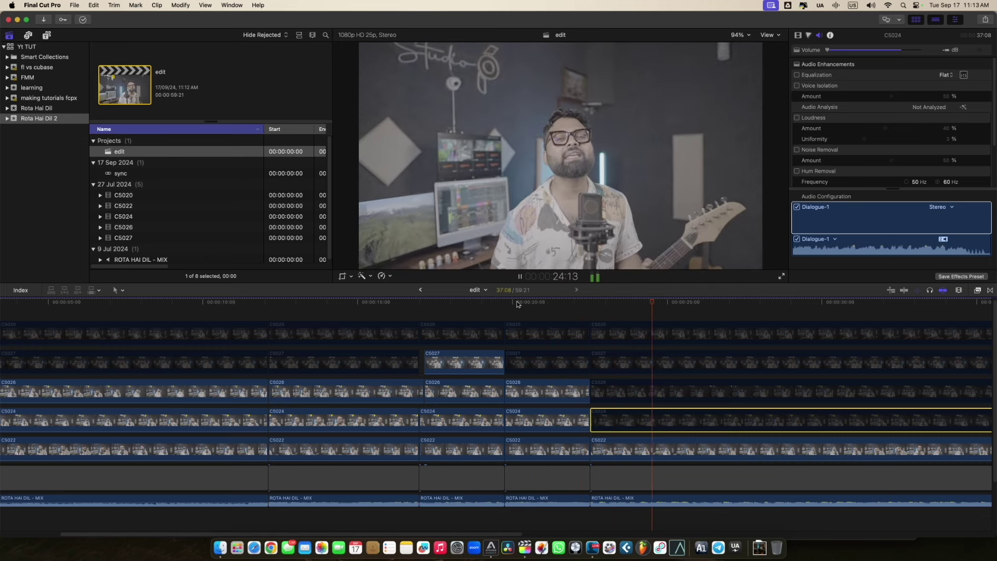
{"action": "key", "text": "space"}
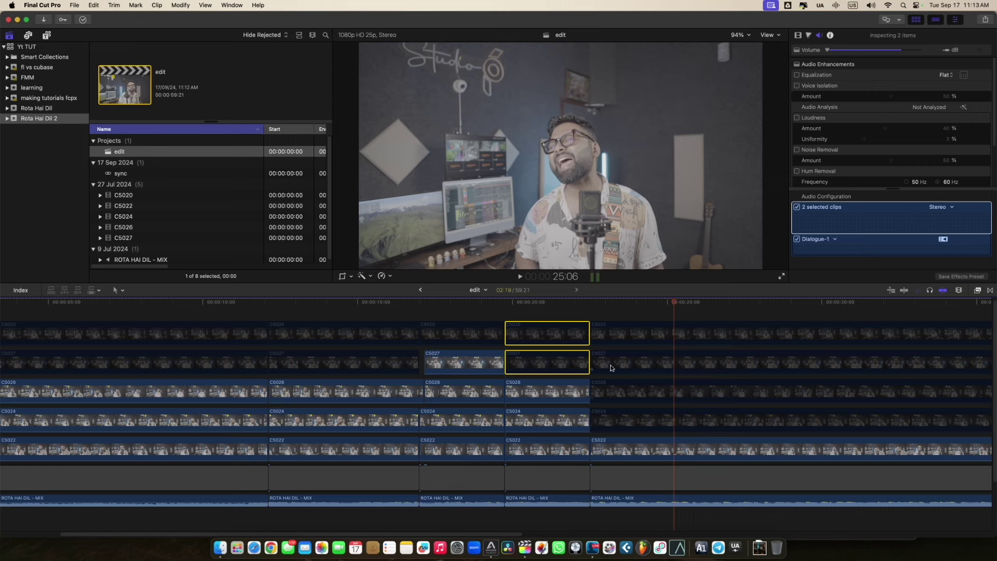
Extend C5026's end edge slightly past the 22-second cut and replay it
{"action": "key", "text": "super+equal"}
{"action": "key", "text": "super+equal"}
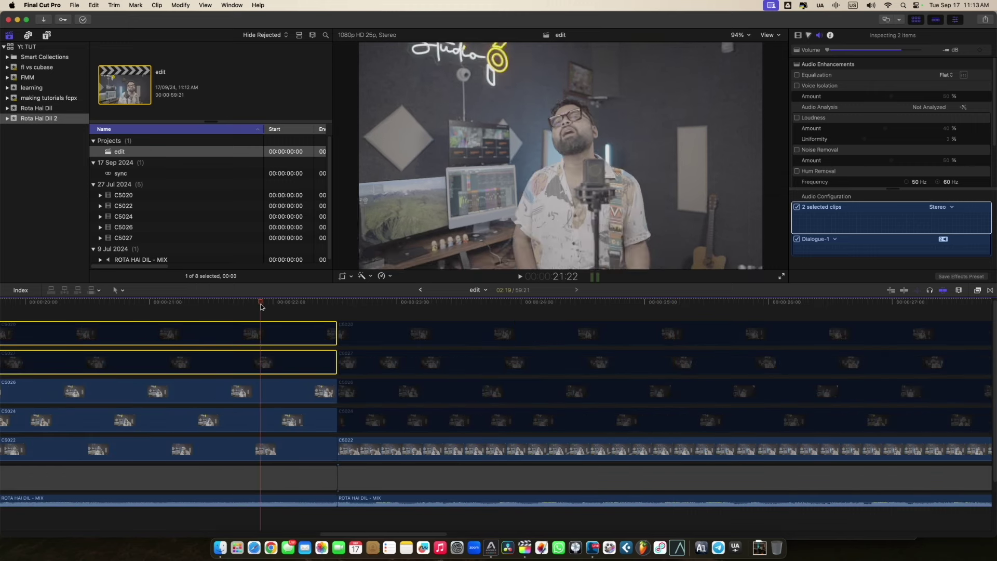
{"action": "key", "text": "space"}
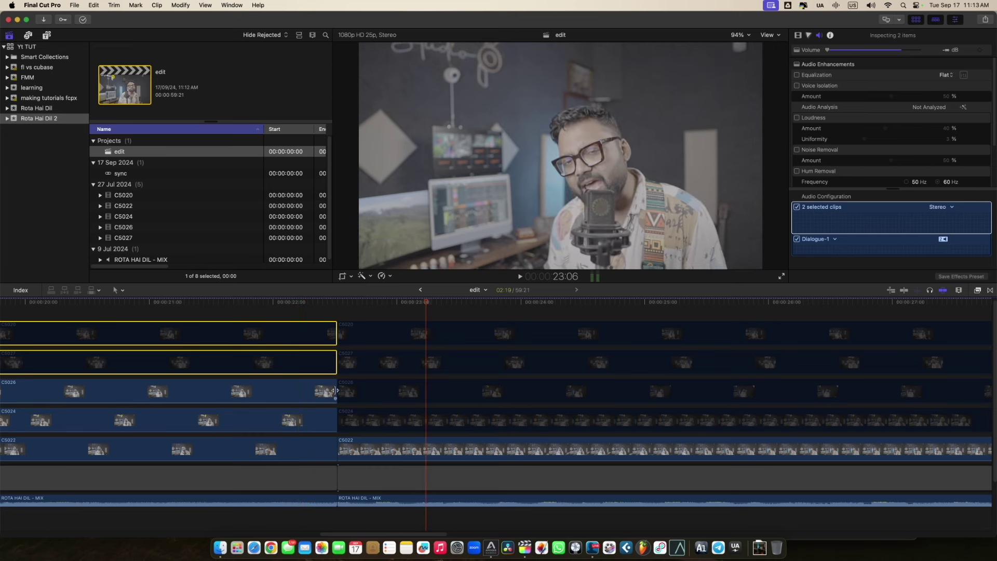
{"action": "left_click", "coordinate": [334, 391]}
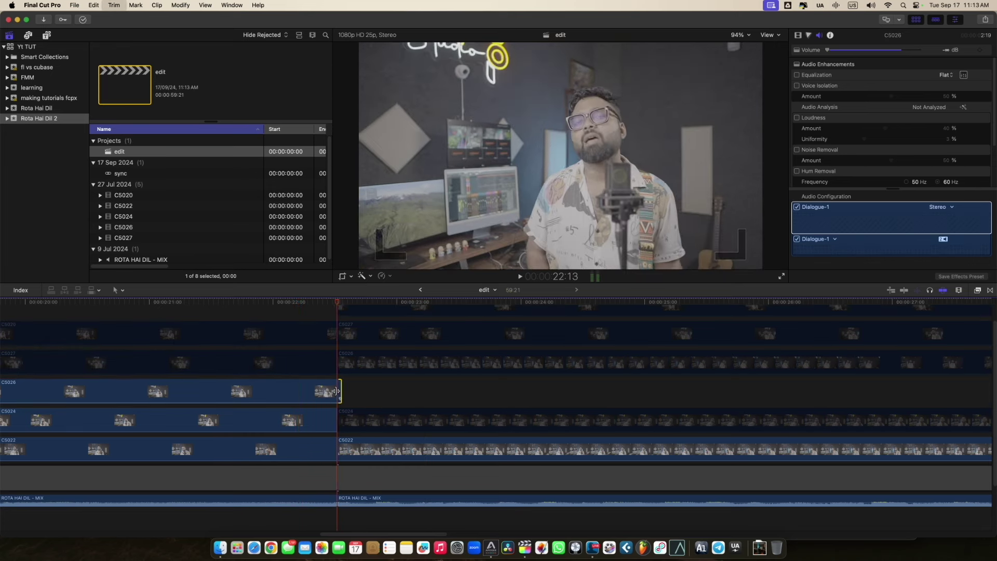
{"action": "left_click_drag", "start_coordinate": [334, 390], "coordinate": [355, 391]}
{"action": "key", "text": "space"}
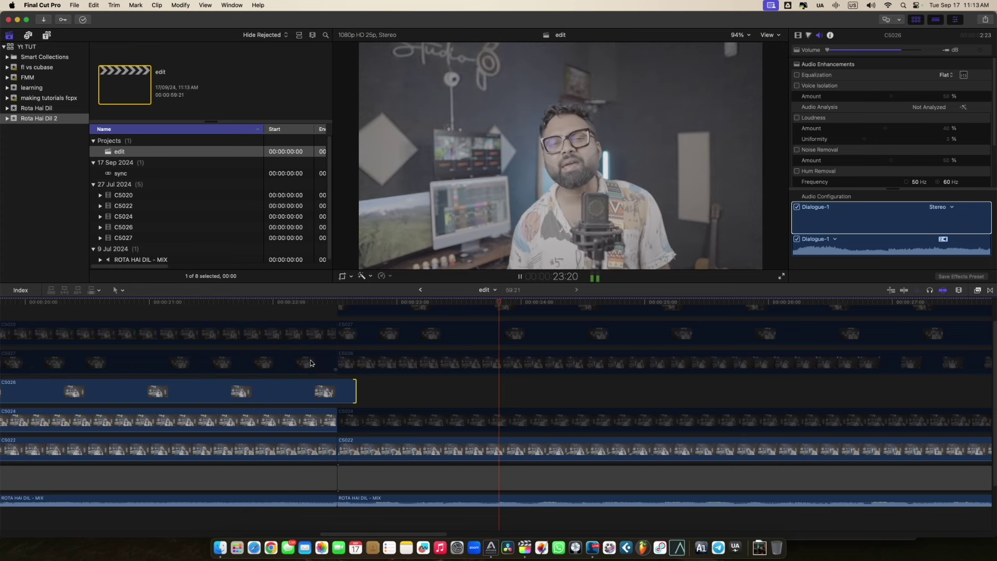
{"action": "key", "text": "space"}
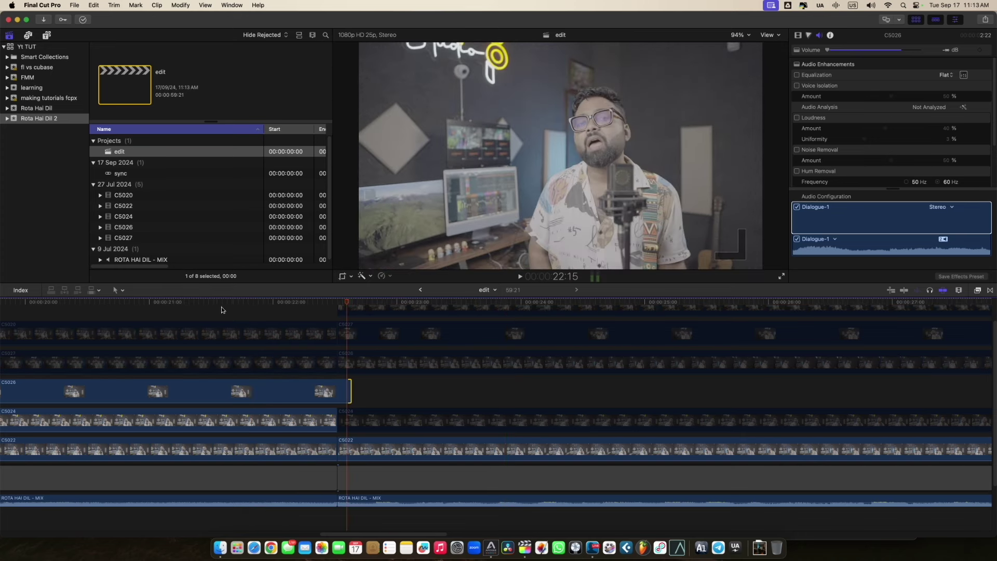
{"action": "key", "text": "shift+slash"}
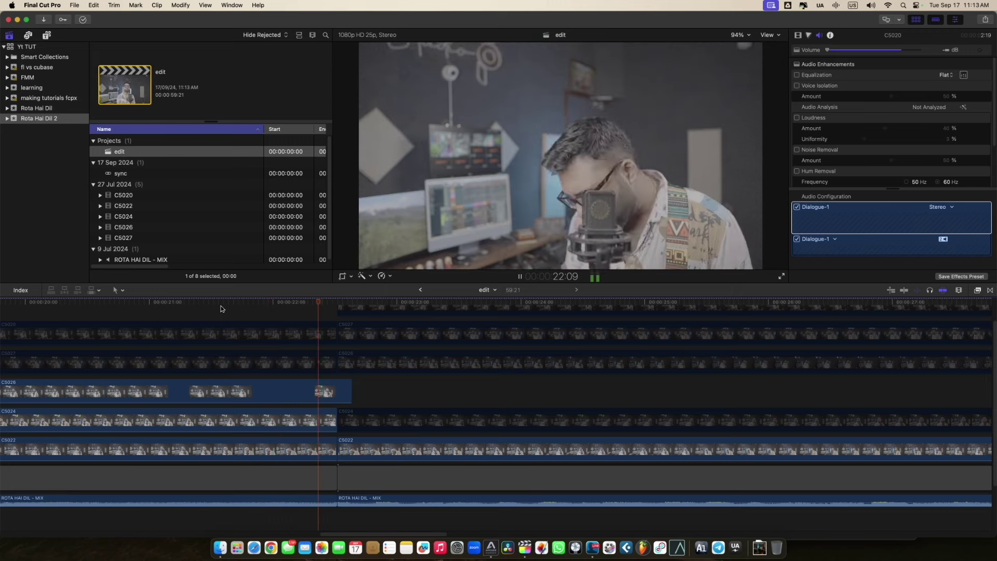
Cut all angles at 25:08 and re-enable the C5020 segment after that cut
{"action": "left_click", "coordinate": [156, 306]}
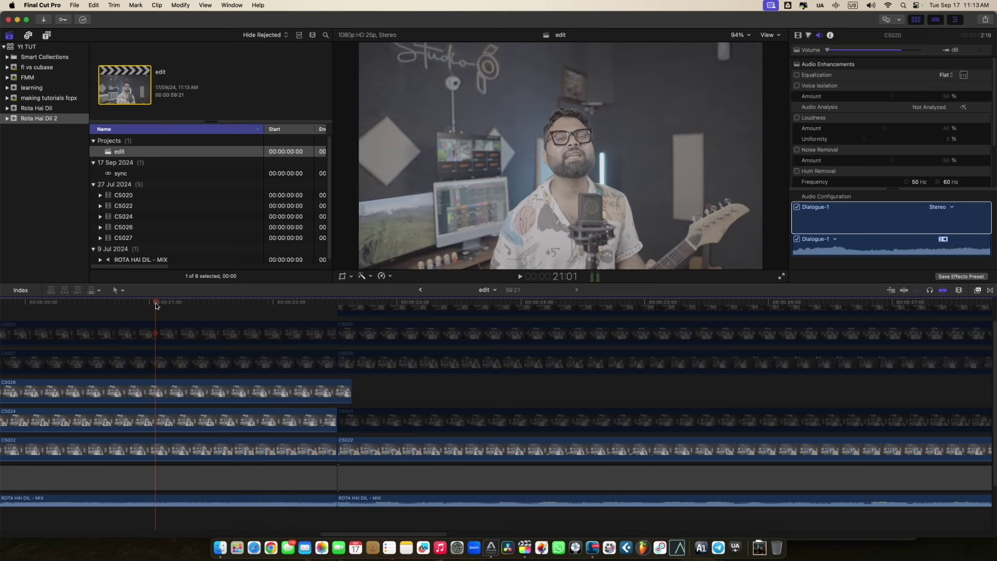
{"action": "key", "text": "space"}
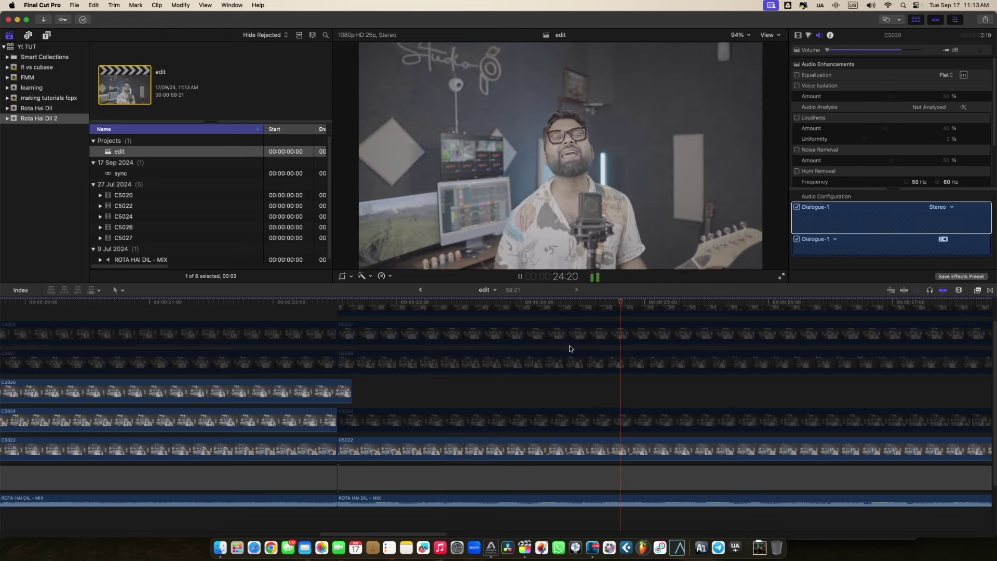
{"action": "key", "text": "space"}
{"action": "key", "text": "super+v"}
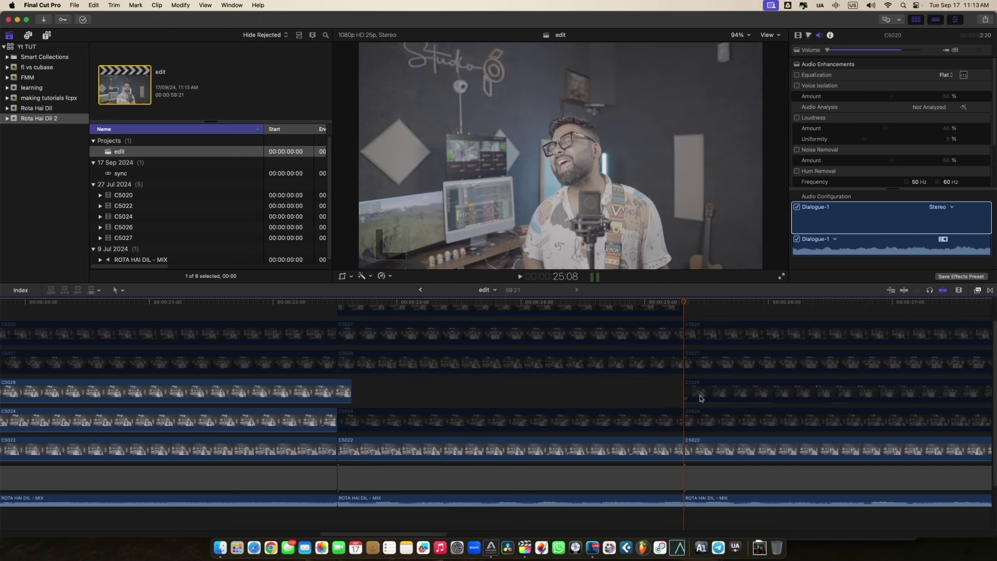
{"action": "key", "text": "v"}
{"action": "key", "text": "space"}
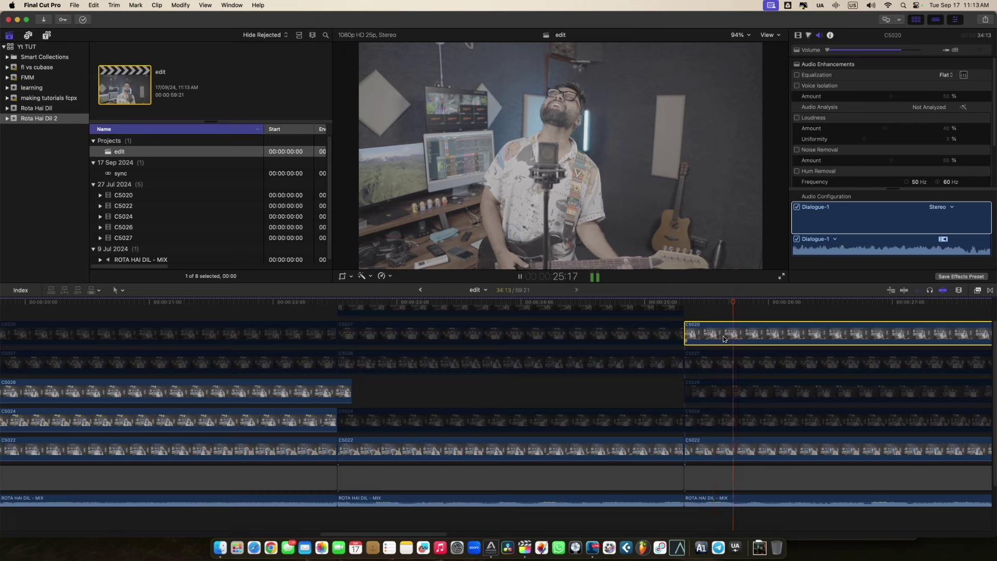
{"action": "left_click", "coordinate": [435, 306]}
{"action": "key", "text": "space"}
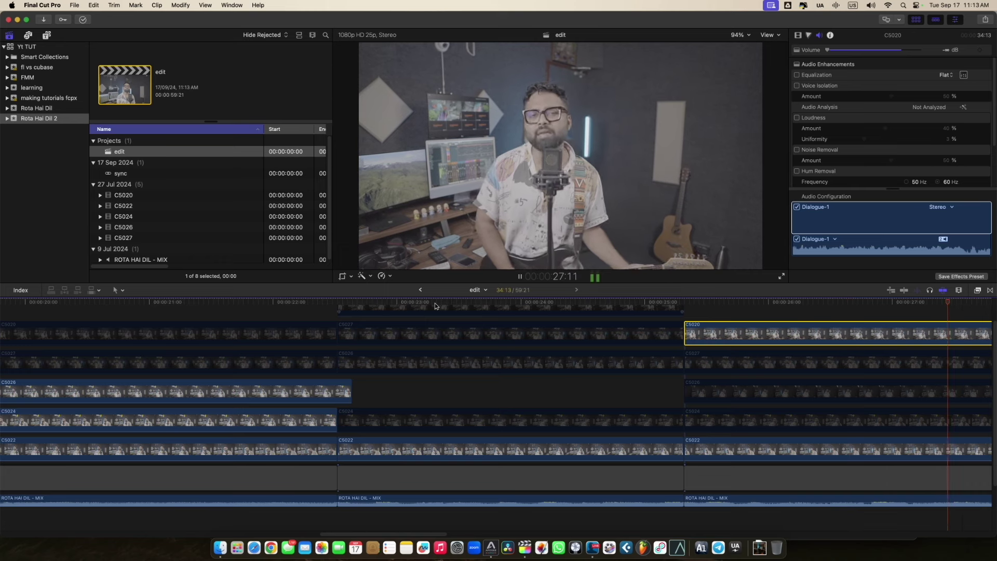
Cut C5020 at 27:19, review the section through 28:22, and zoom out to the whole project
{"action": "key", "text": "alt+bracketright"}
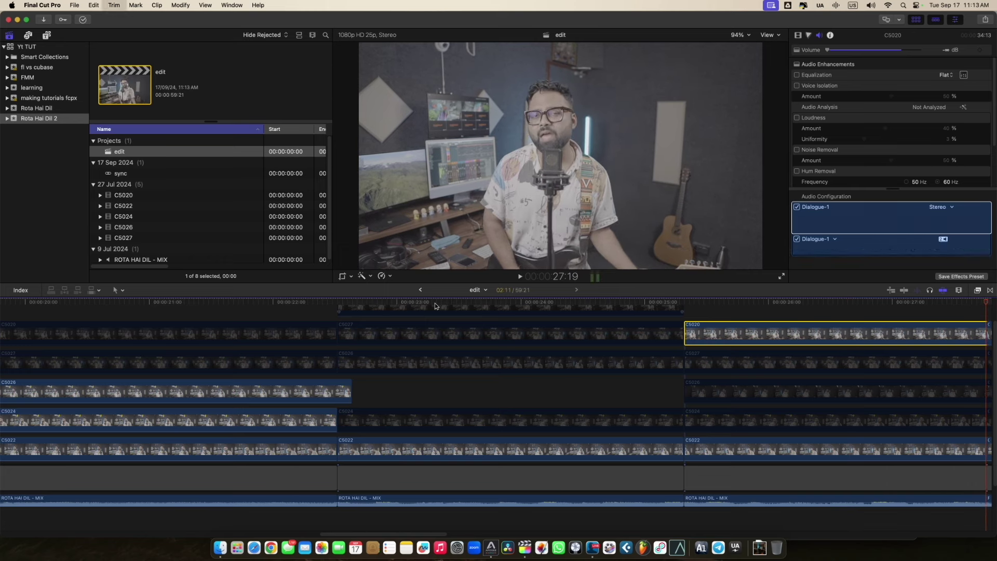
{"action": "scroll", "coordinate": [759, 371], "scroll_direction": "right", "scroll_amount": 10}
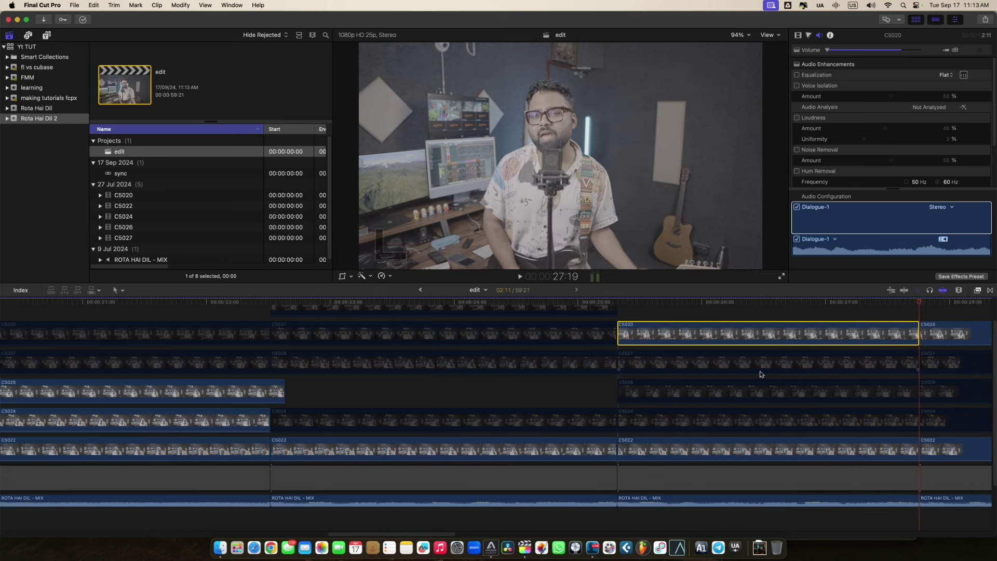
{"action": "scroll", "coordinate": [756, 370], "scroll_direction": "down", "scroll_amount": 2}
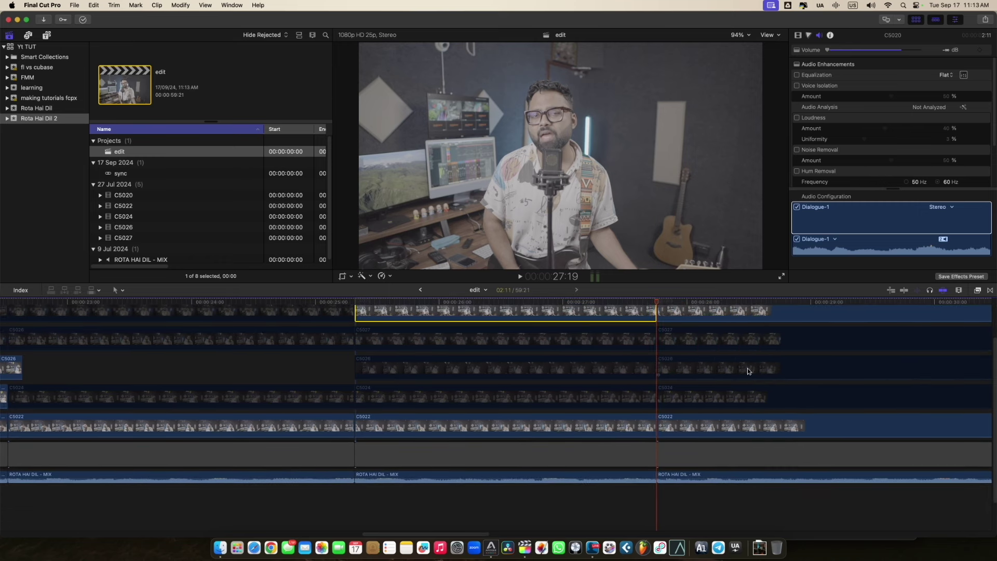
{"action": "key", "text": "space"}
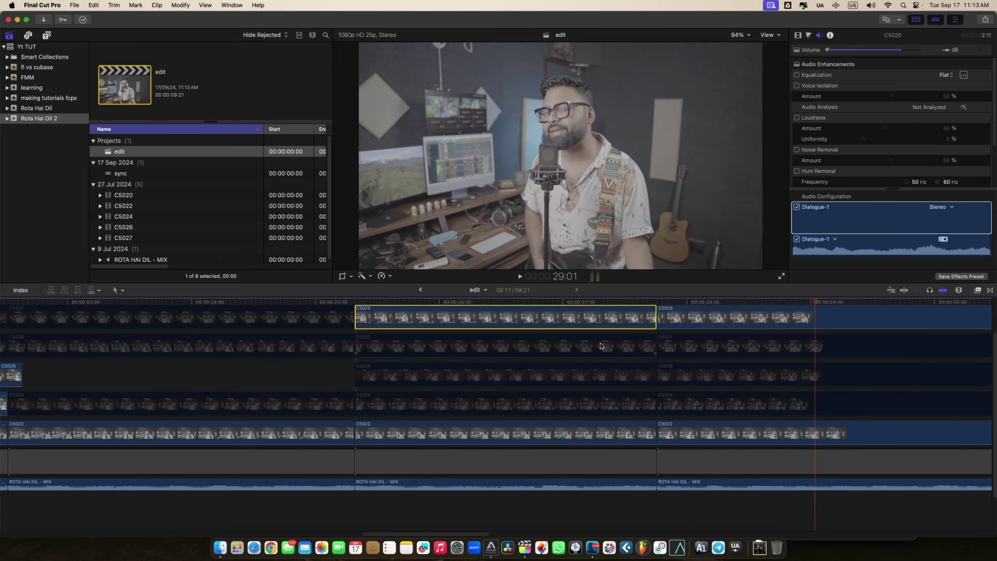
{"action": "left_click", "coordinate": [544, 339]}
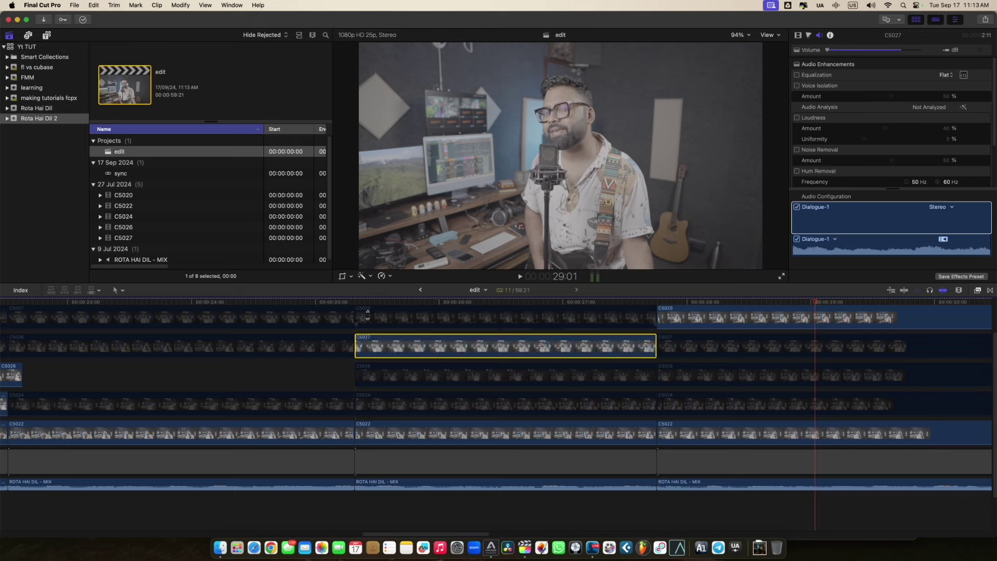
{"action": "left_click", "coordinate": [340, 303]}
{"action": "key", "text": "space"}
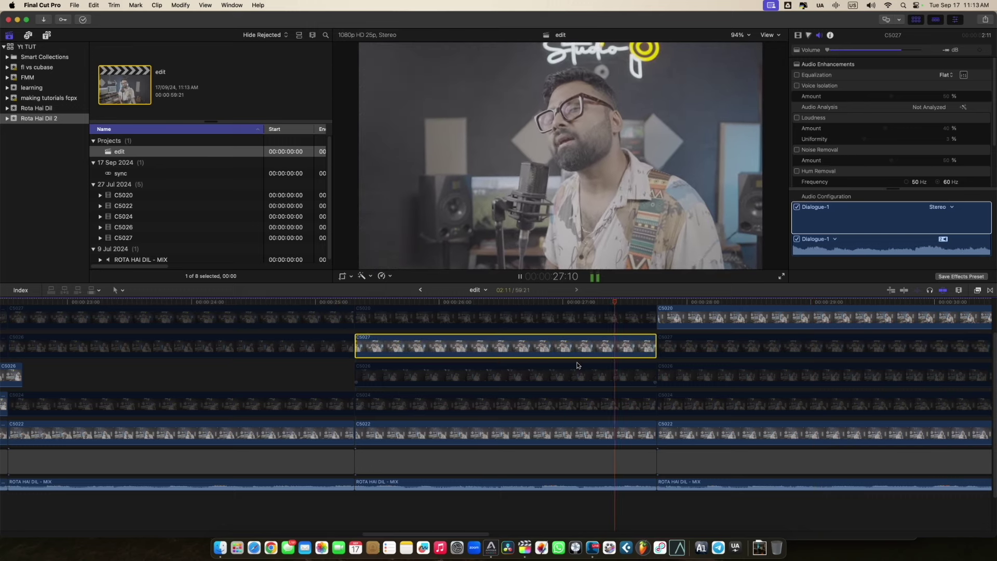
{"action": "key", "text": "space"}
{"action": "key", "text": "shift+z"}
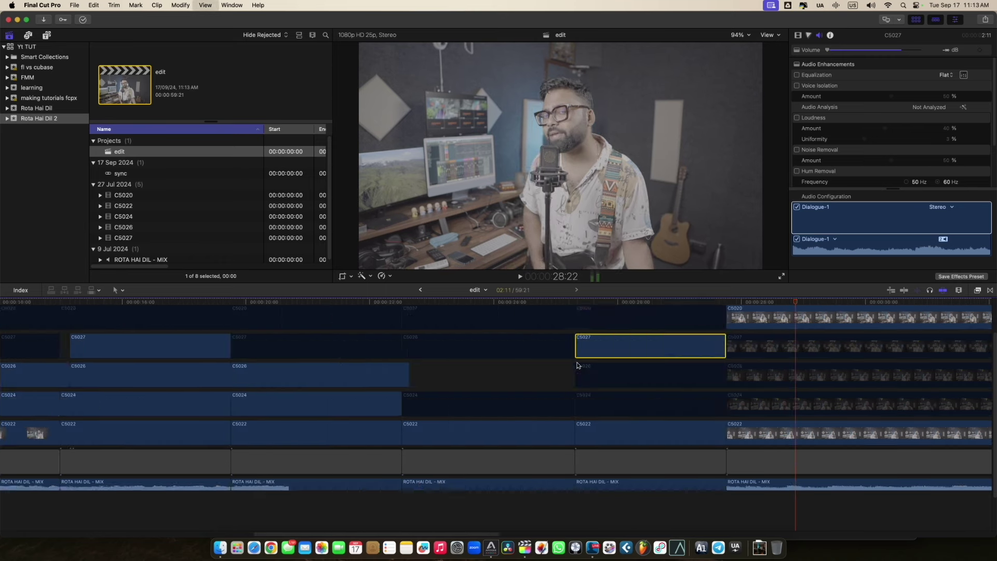
{"action": "scroll", "coordinate": [576, 365], "scroll_direction": "up", "scroll_amount": 3}
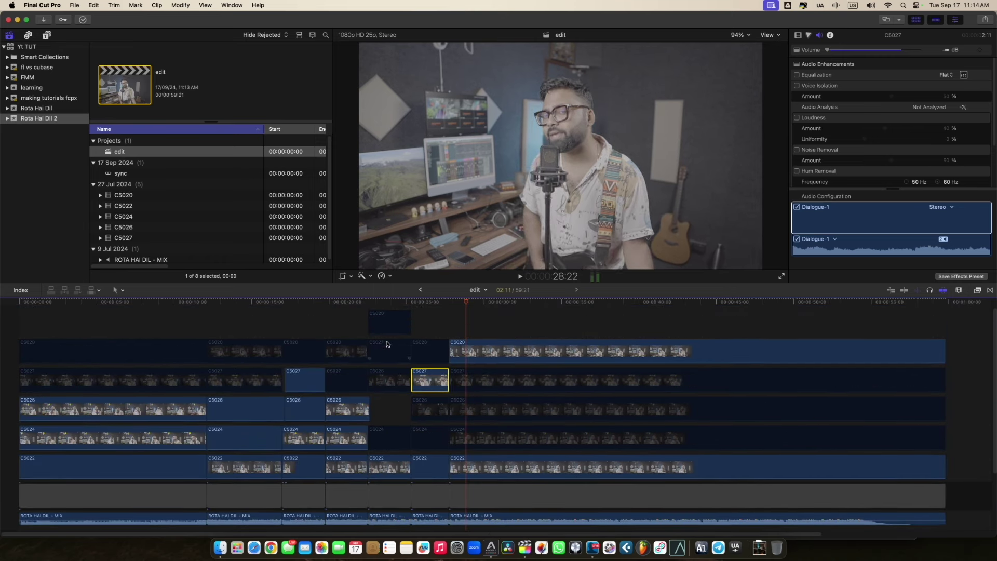
{"action": "left_click", "coordinate": [207, 303]}
{"action": "key", "text": "space"}
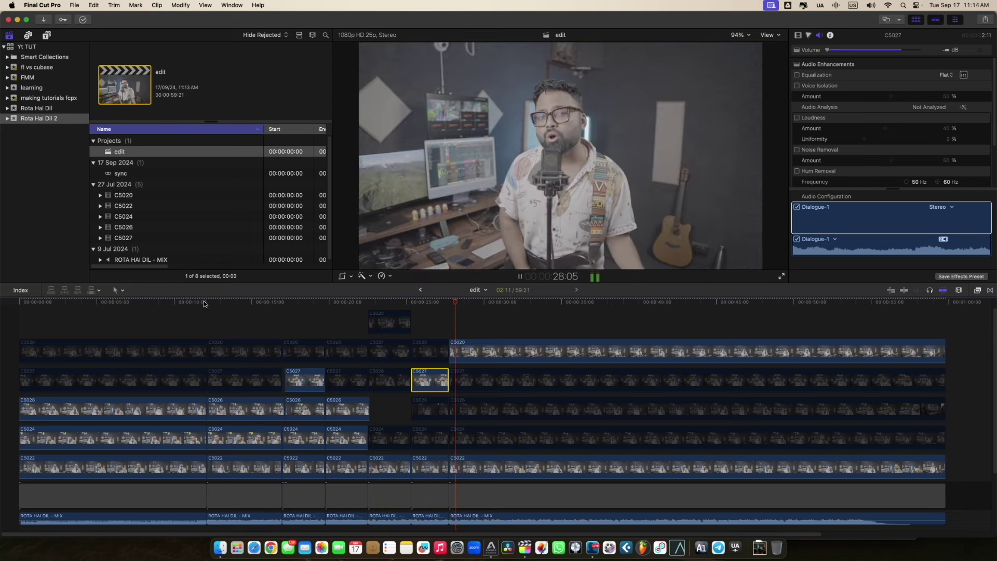
{"action": "key", "text": "space"}
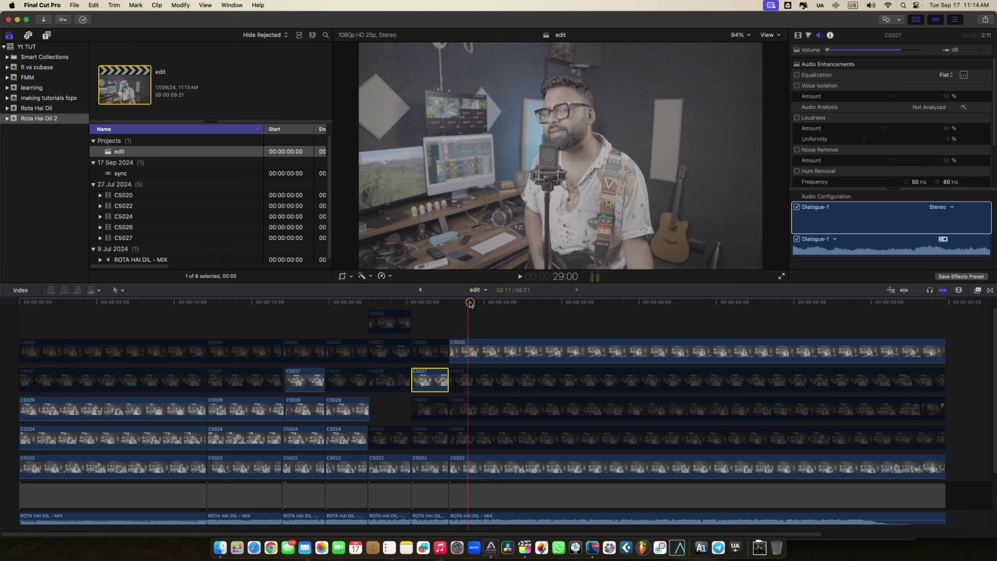
{"action": "key", "text": "Home"}
{"action": "key", "text": "space"}
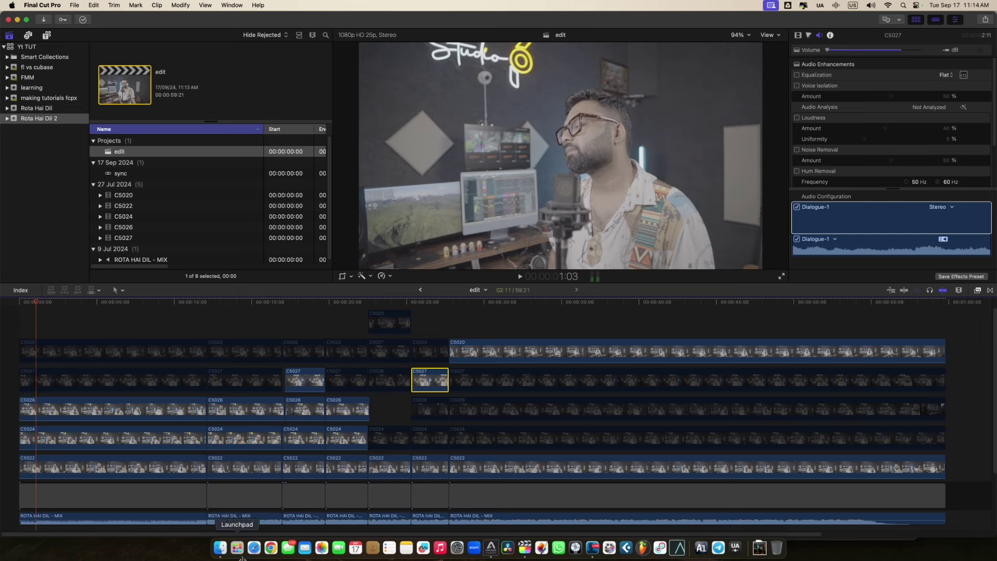
Open the Footage folder in Finder and show its MP4 clips as thumbnails
{"action": "left_click", "coordinate": [218, 551]}
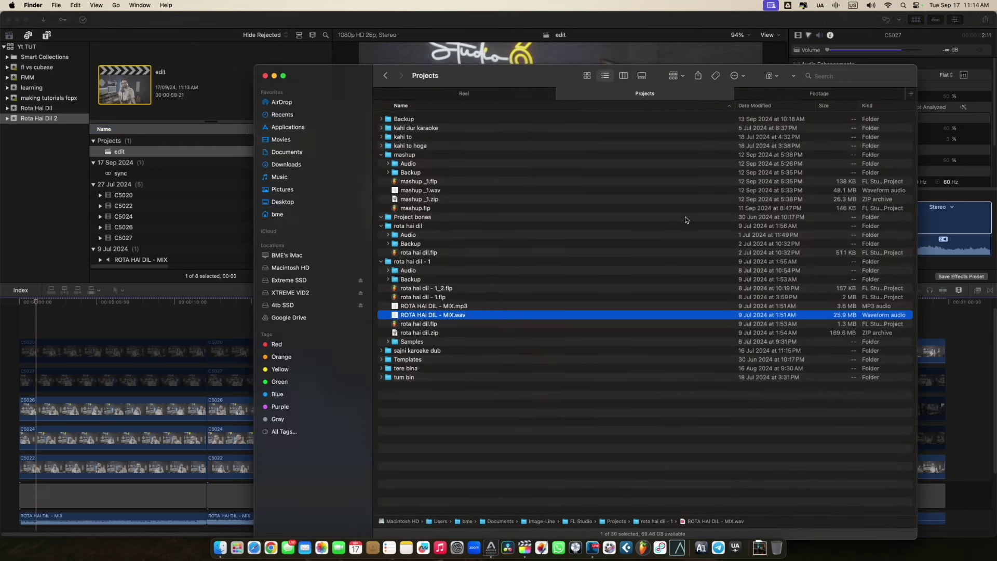
{"action": "left_click", "coordinate": [851, 93]}
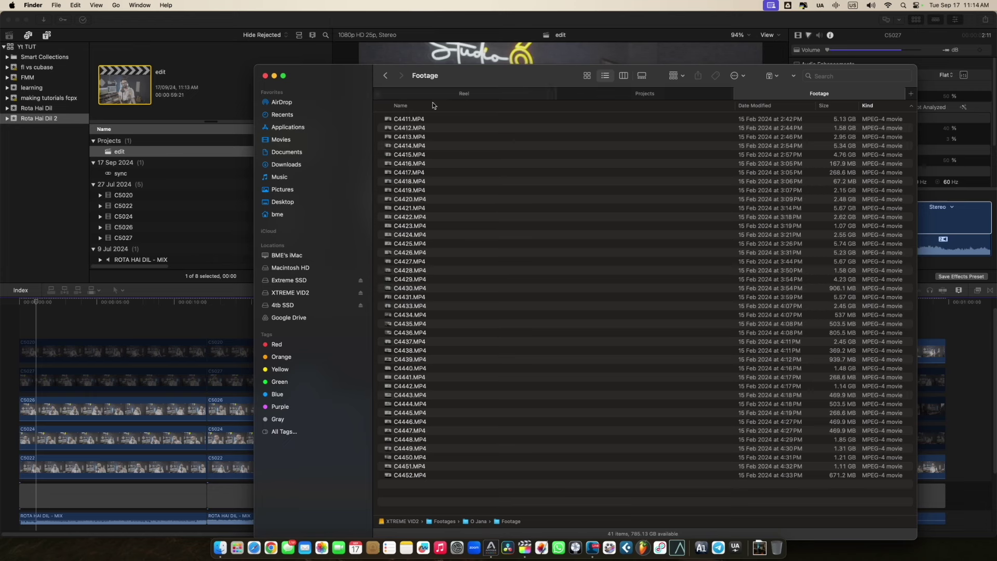
{"action": "left_click", "coordinate": [585, 77]}
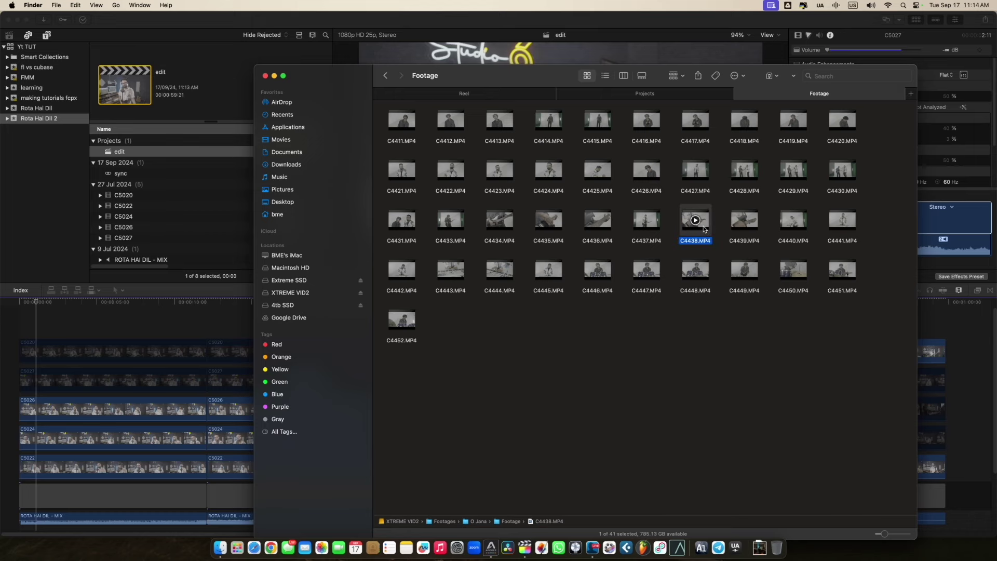
Quick Look preview the C4438 and C4439 videos
{"action": "key", "text": "space"}
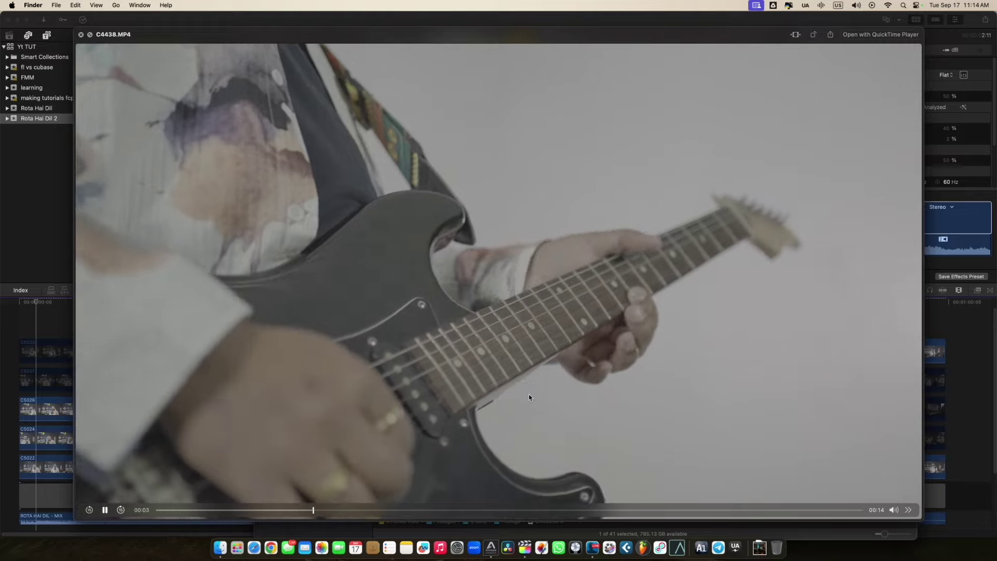
{"action": "key", "text": "space"}
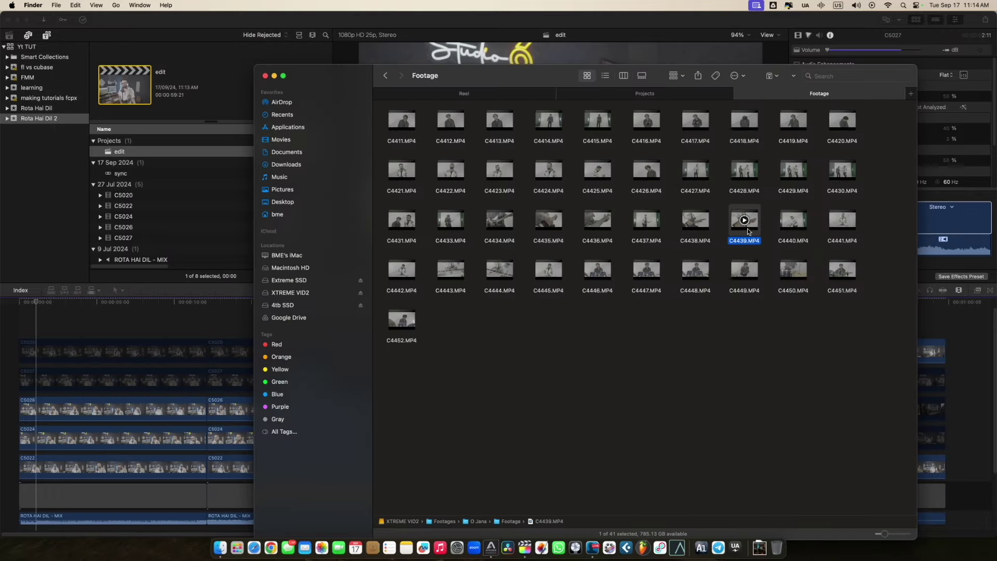
{"action": "key", "text": "space"}
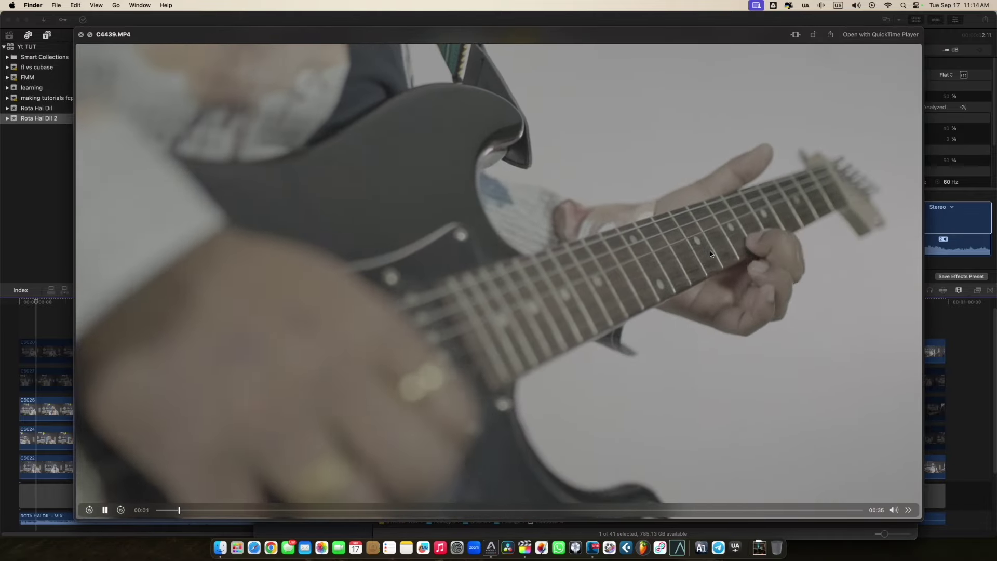
{"action": "key", "text": "space"}
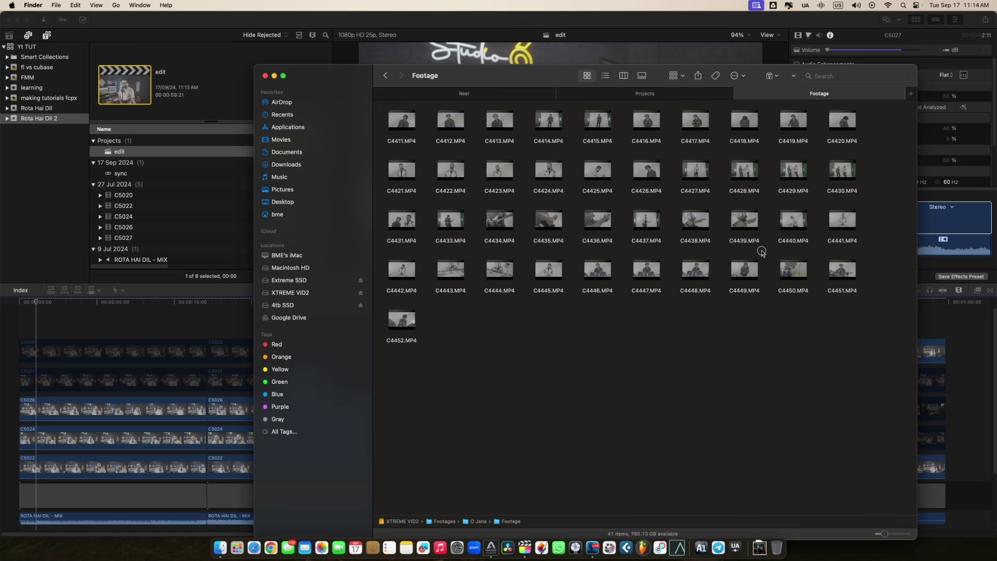
Import clips C4438 and C4439 into the library and select C4439
{"action": "left_click_drag", "start_coordinate": [702, 229], "coordinate": [158, 240]}
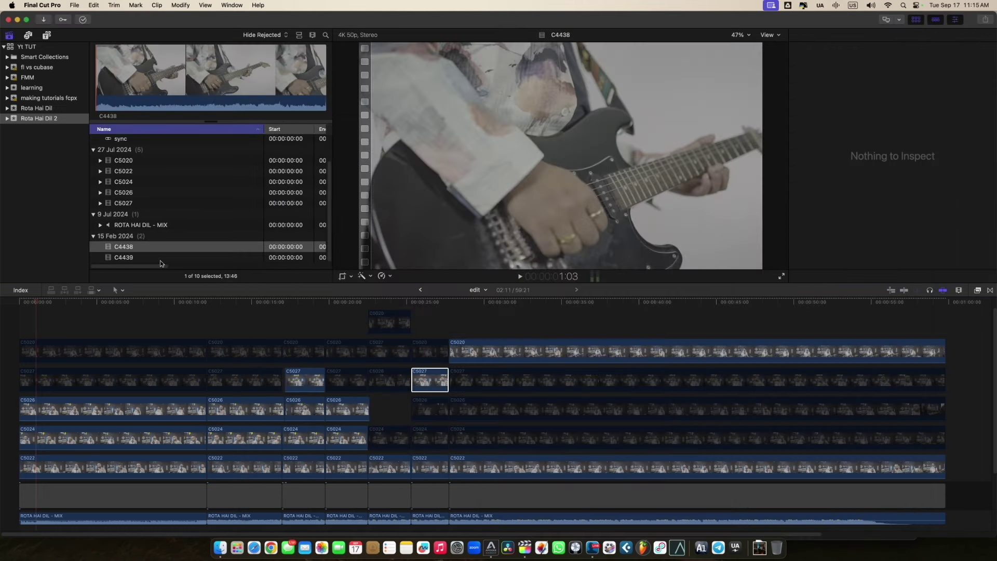
{"action": "left_click", "coordinate": [160, 259]}
{"action": "left_click", "coordinate": [134, 85]}
Play through C4439, skimming back to replay earlier moments of the clip
{"action": "key", "text": "space"}
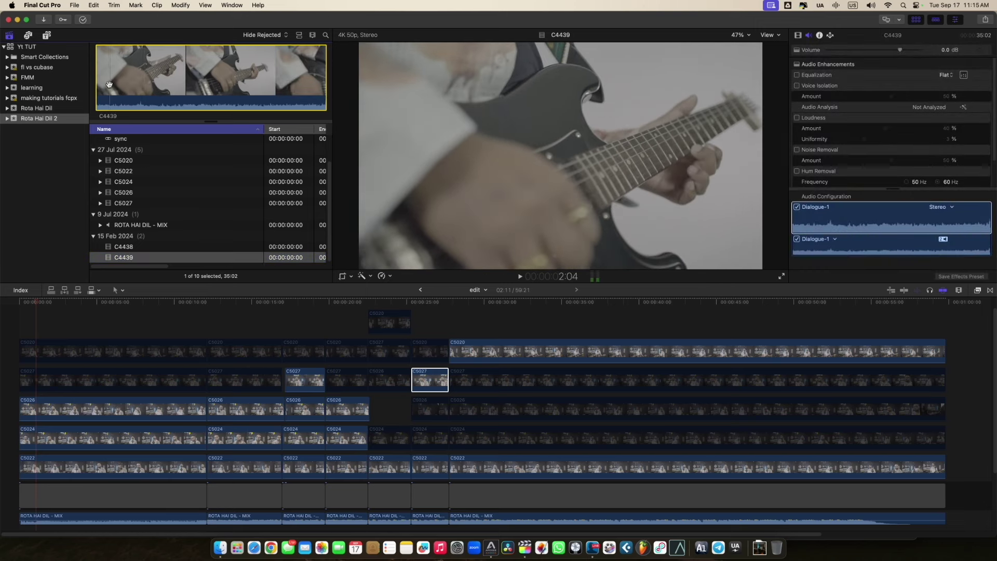
{"action": "left_click", "coordinate": [109, 84]}
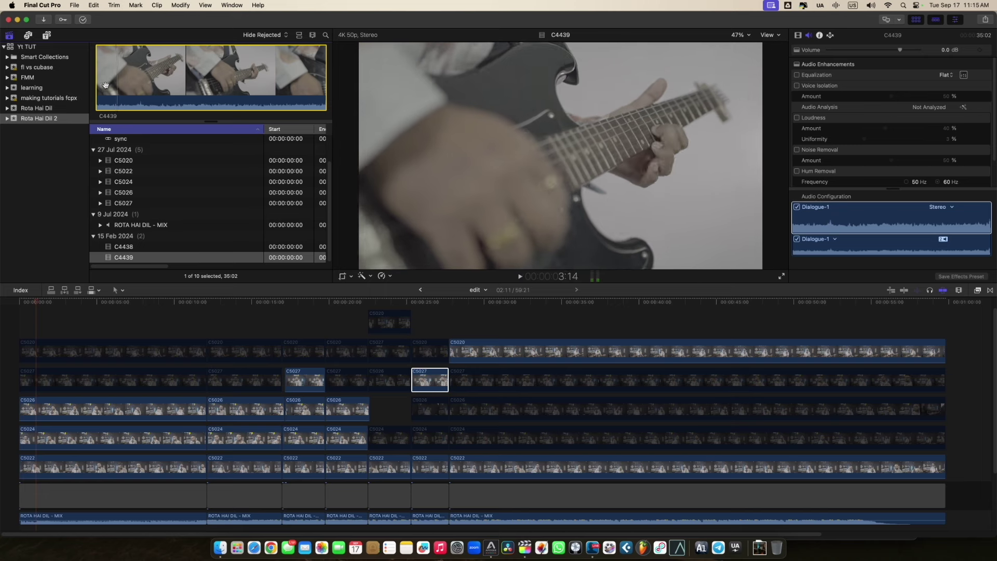
{"action": "left_click", "coordinate": [102, 86]}
{"action": "key", "text": "space"}
{"action": "left_click", "coordinate": [99, 86]}
{"action": "key", "text": "space"}
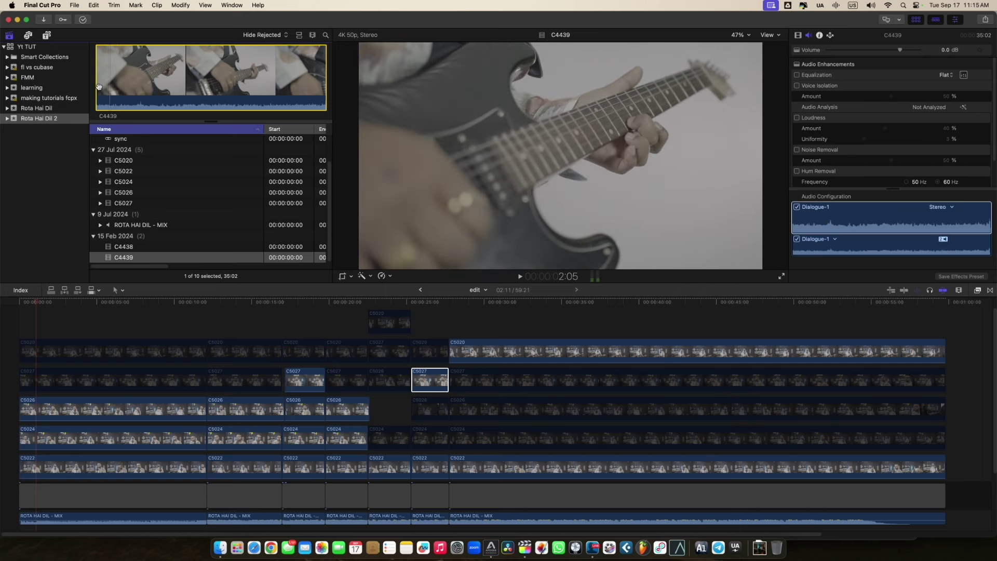
{"action": "key", "text": "space"}
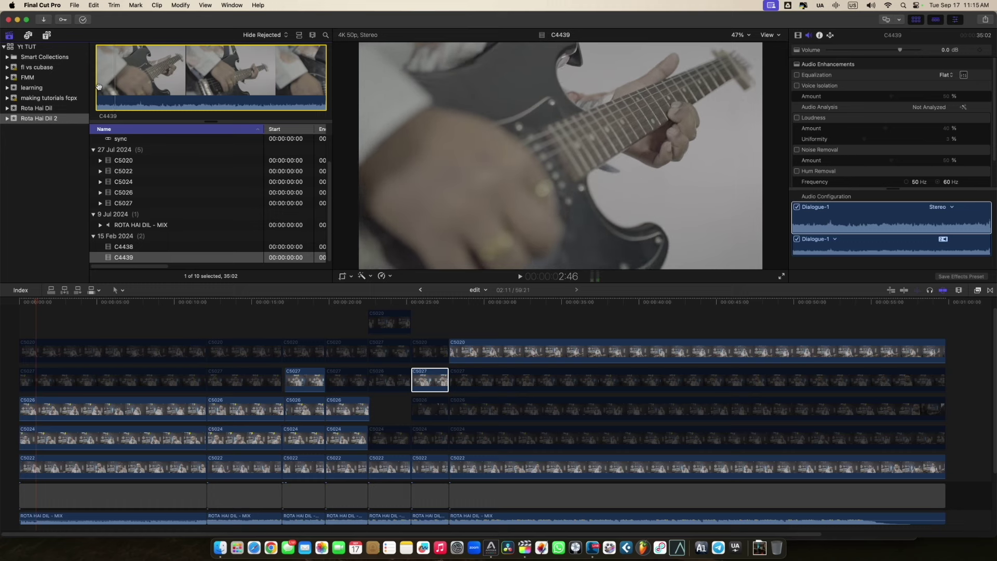
{"action": "key", "text": "space"}
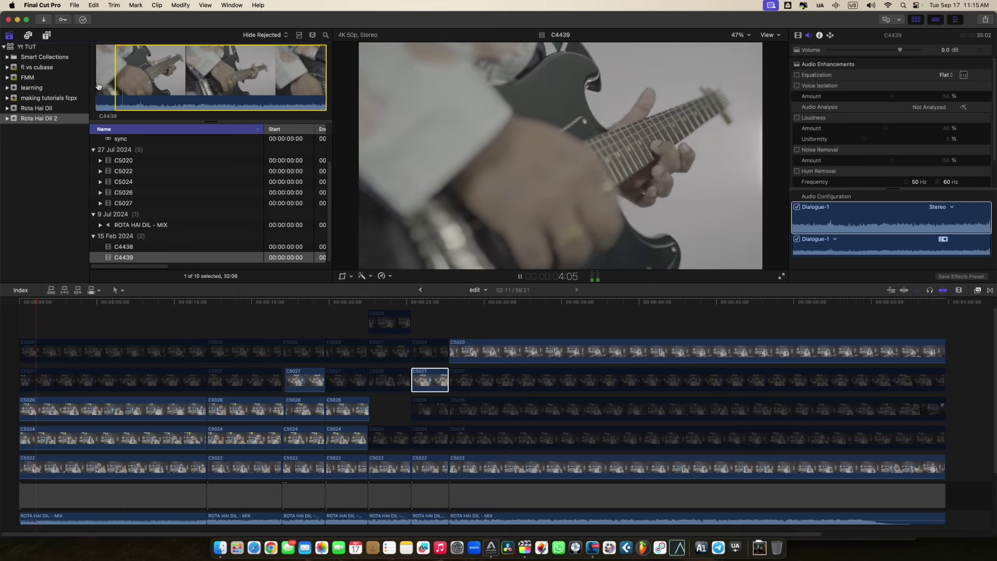
{"action": "key", "text": "space"}
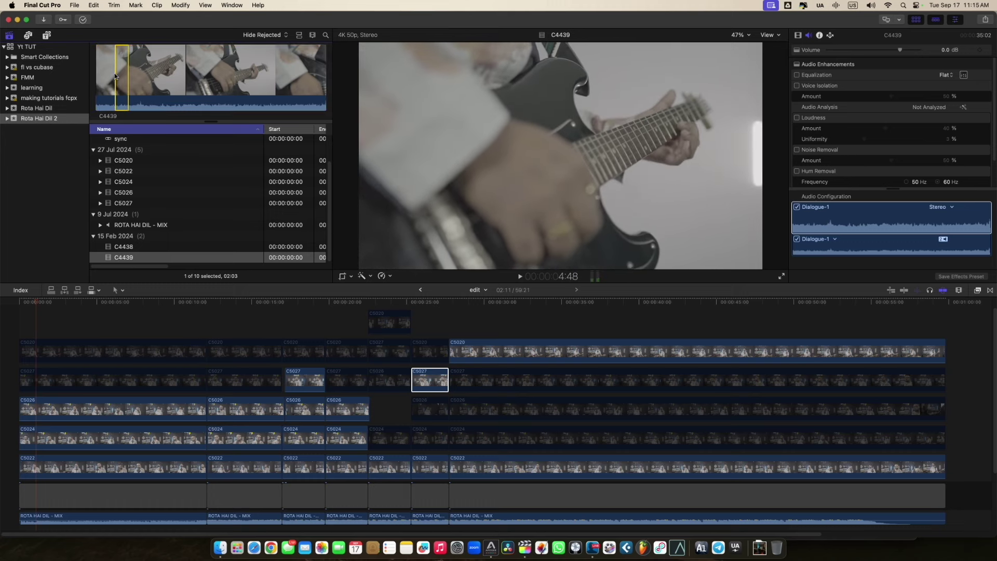
Connect C4439 above the multi-angle cut and slide it close to the edit's start
{"action": "left_click_drag", "start_coordinate": [120, 75], "coordinate": [42, 318]}
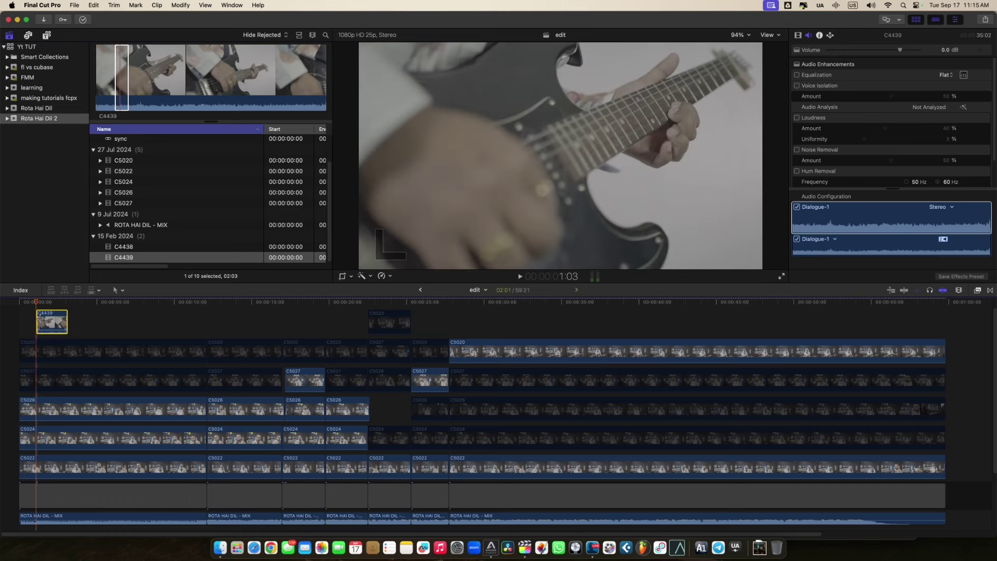
{"action": "key", "text": "Home"}
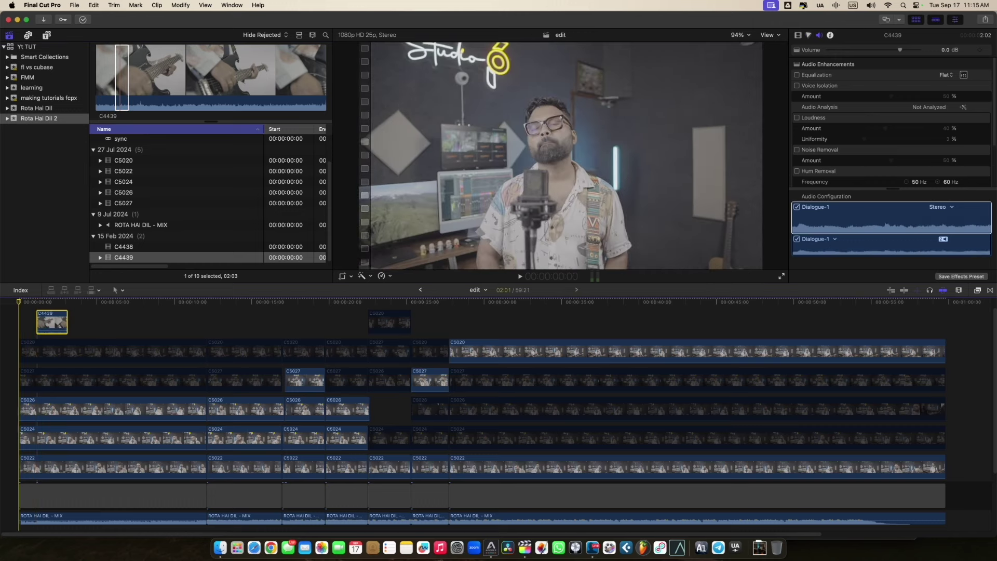
{"action": "key", "text": "super+equal"}
{"action": "key", "text": "super+equal"}
{"action": "key", "text": "super+equal"}
{"action": "key", "text": "super+equal"}
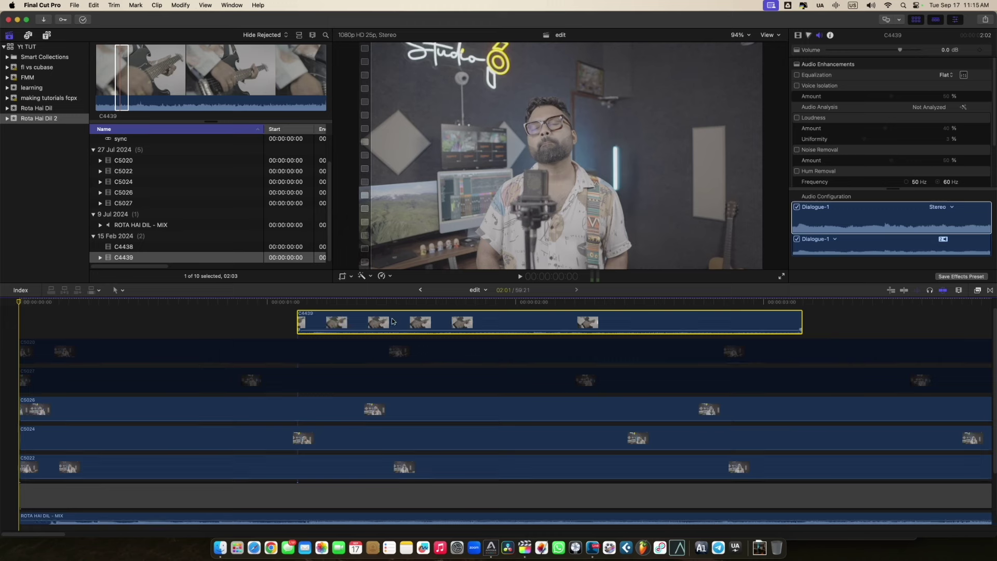
{"action": "left_click_drag", "start_coordinate": [392, 321], "coordinate": [158, 333]}
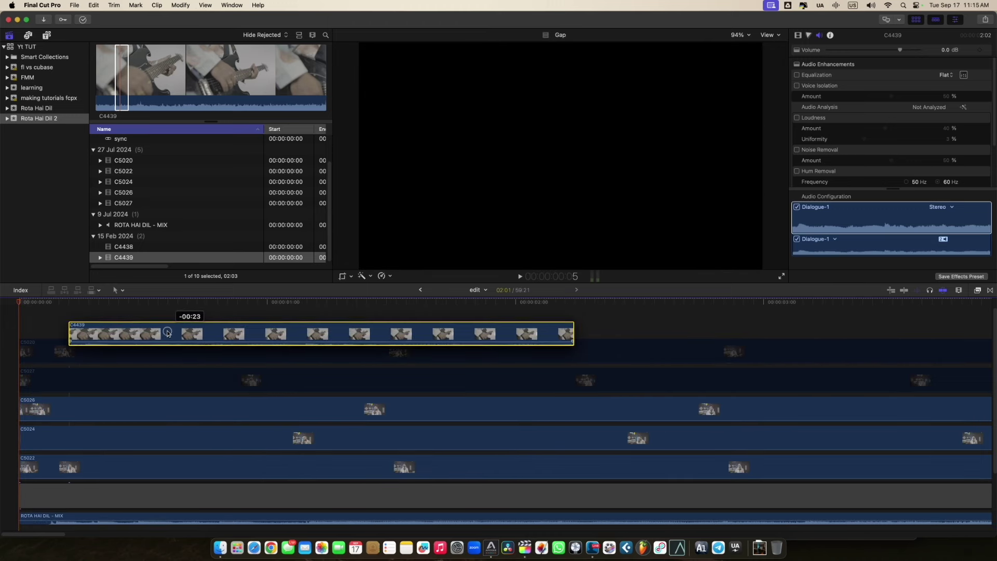
{"action": "mouse_move", "coordinate": [158, 333]}
{"action": "left_mouse_down"}
{"action": "mouse_move", "coordinate": [151, 328]}
{"action": "mouse_move", "coordinate": [195, 332]}
{"action": "mouse_move", "coordinate": [197, 343]}
{"action": "left_mouse_up"}
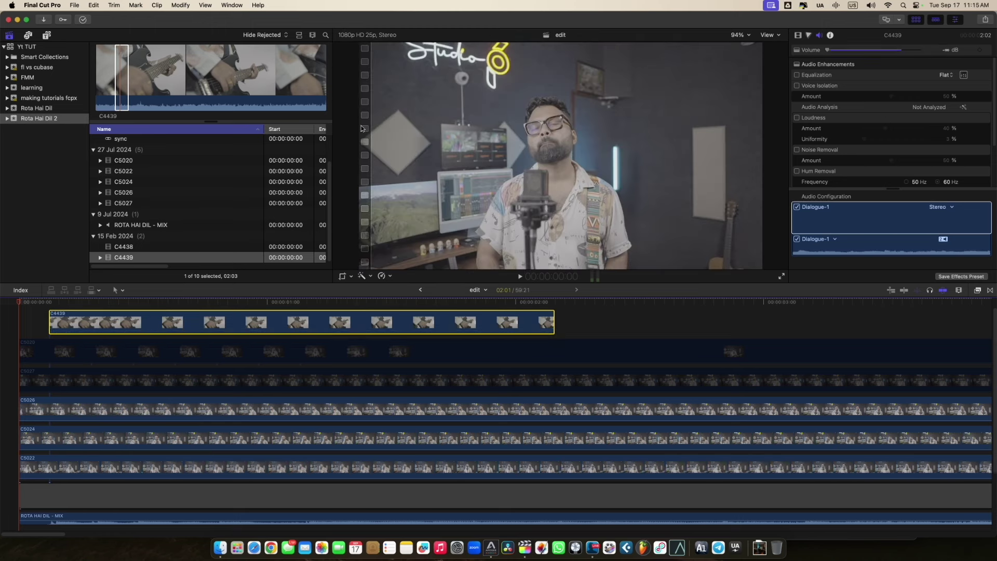
Go full screen, enlarge the viewer, and show timeline clips as large filmstrips with small waveforms
{"action": "left_click", "coordinate": [26, 21]}
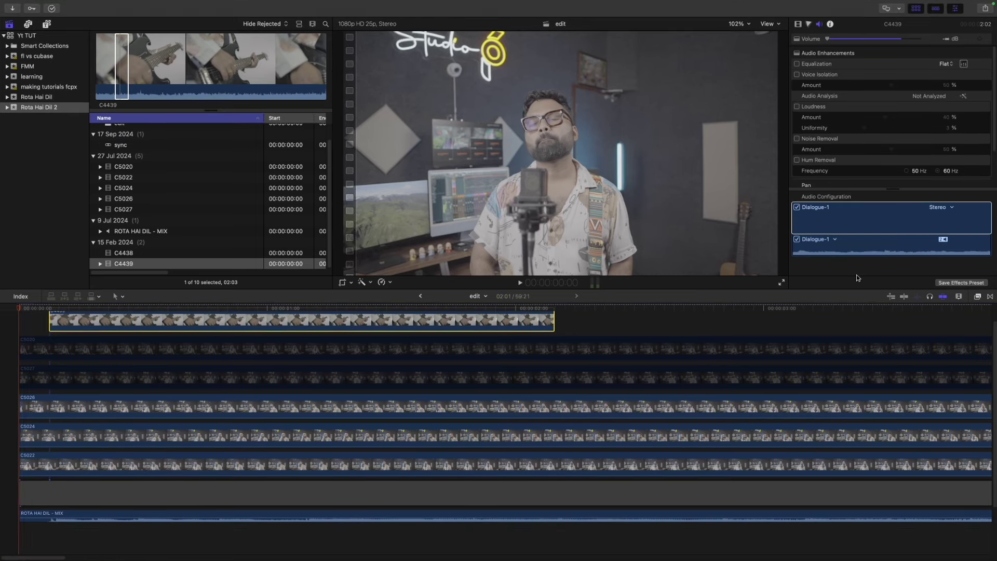
{"action": "left_click_drag", "start_coordinate": [856, 289], "coordinate": [843, 306]}
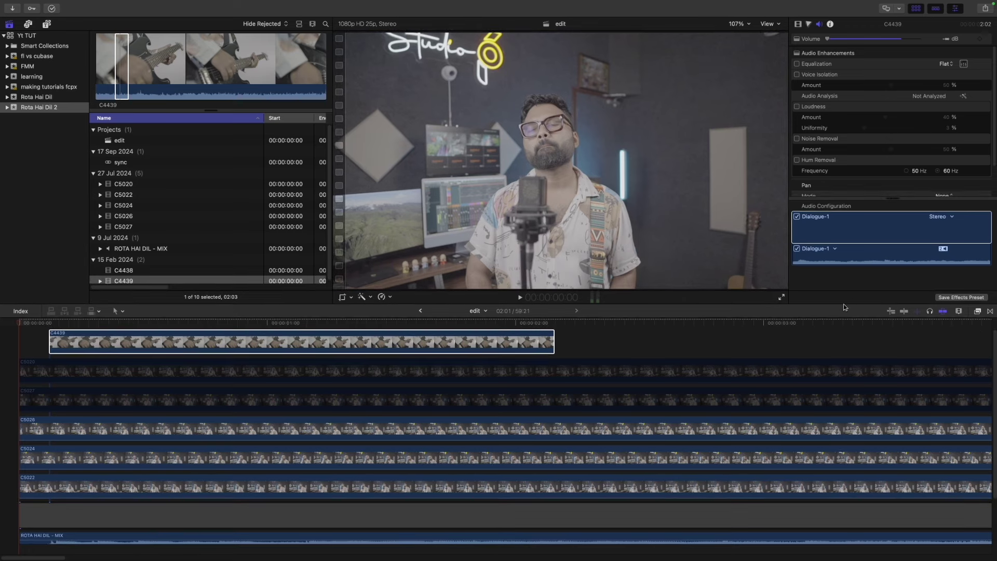
{"action": "left_click", "coordinate": [959, 313]}
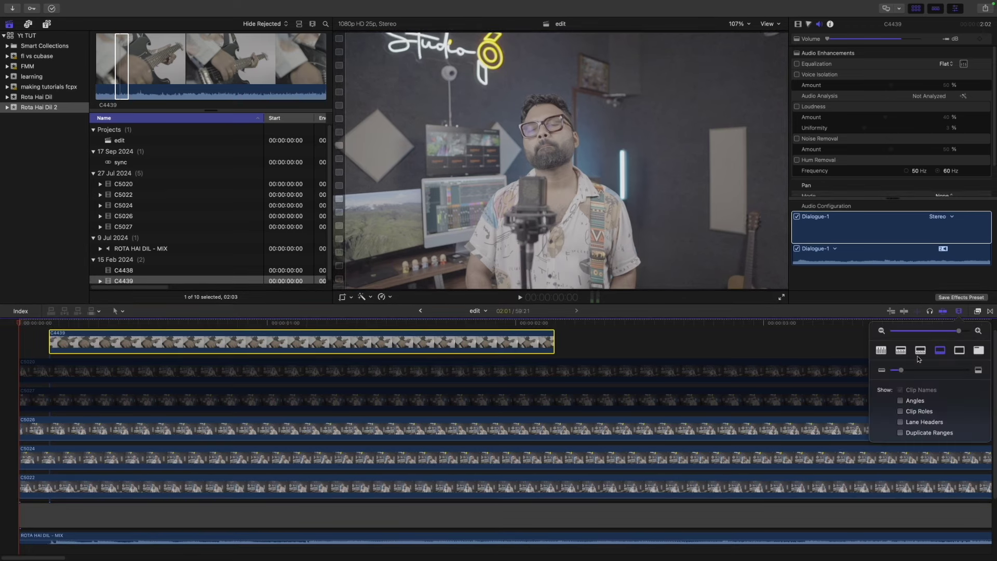
{"action": "left_click_drag", "start_coordinate": [903, 371], "coordinate": [901, 370]}
{"action": "left_click", "coordinate": [902, 351]}
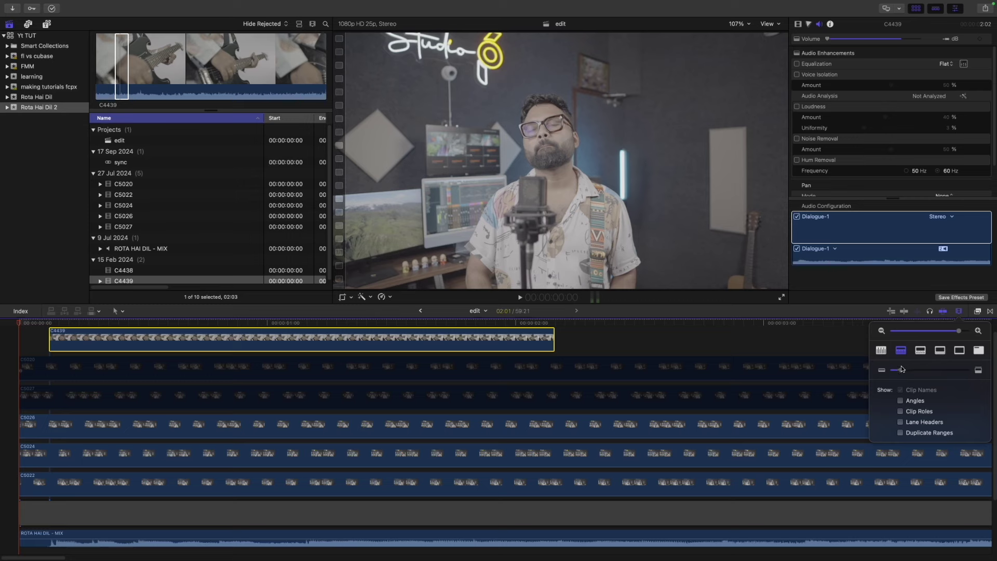
{"action": "left_click_drag", "start_coordinate": [902, 372], "coordinate": [899, 370]}
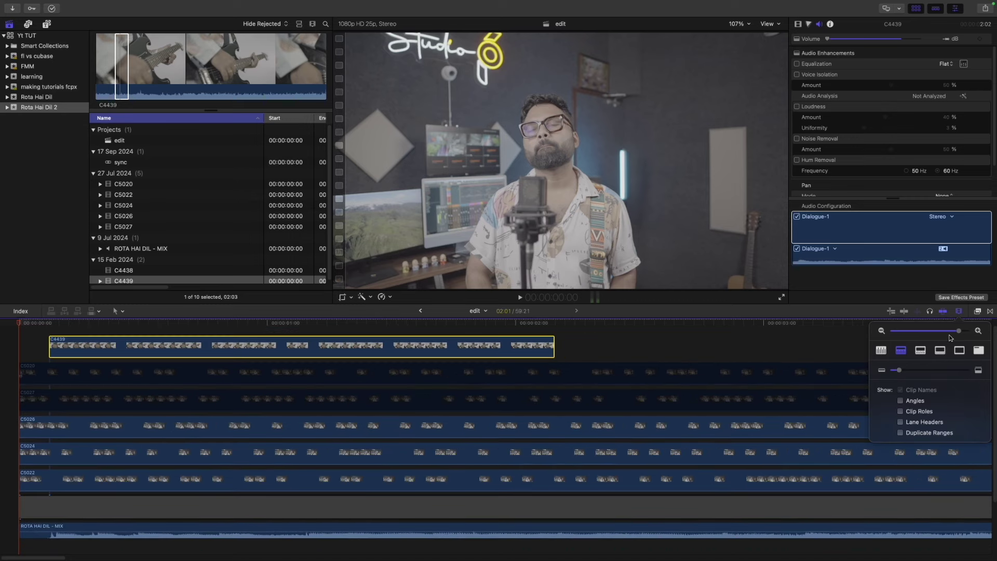
{"action": "left_click", "coordinate": [941, 353]}
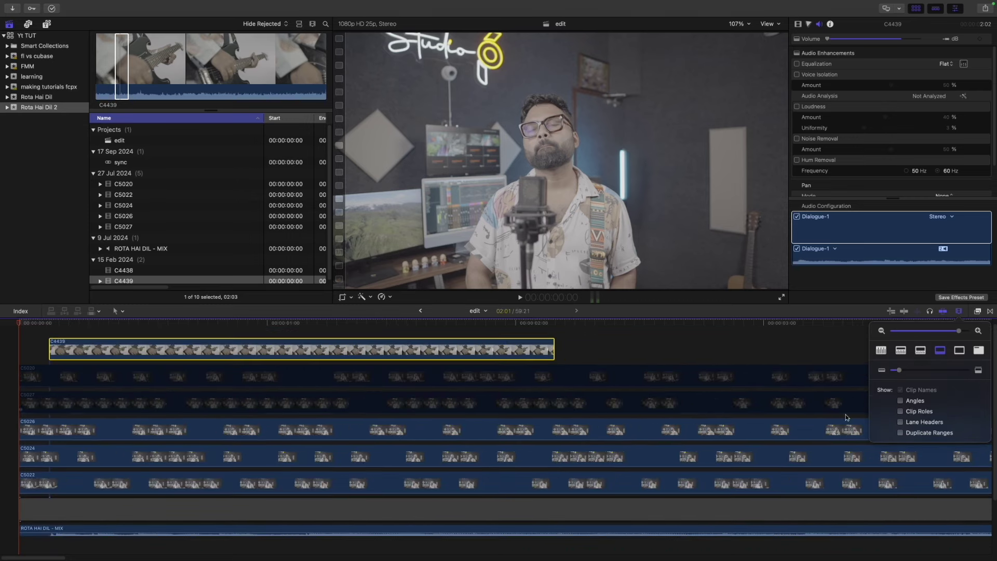
{"action": "left_click", "coordinate": [43, 328]}
{"action": "key", "text": "space"}
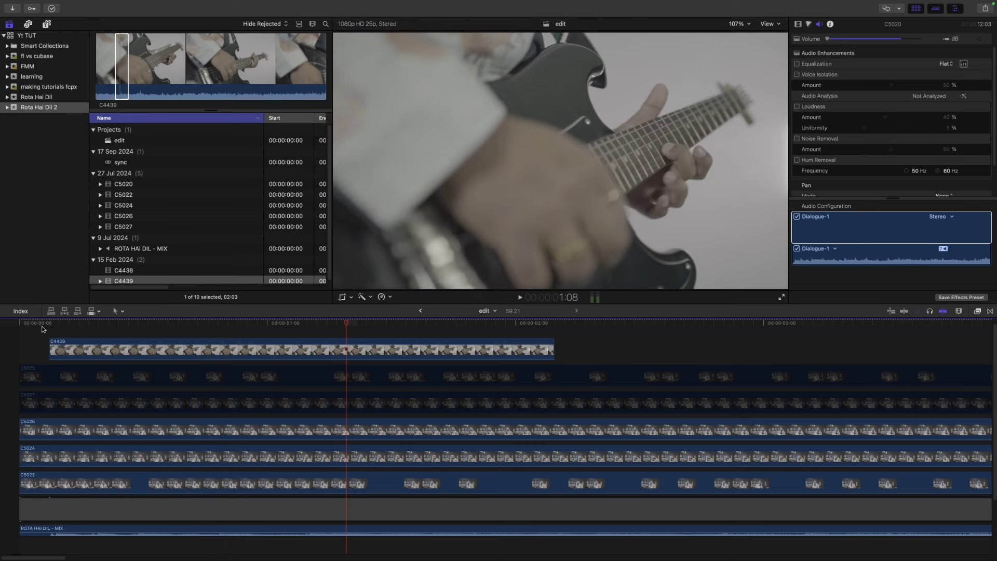
Play the opening of the edit to review the guitar close-up
{"action": "left_click", "coordinate": [41, 325]}
{"action": "key", "text": "space"}
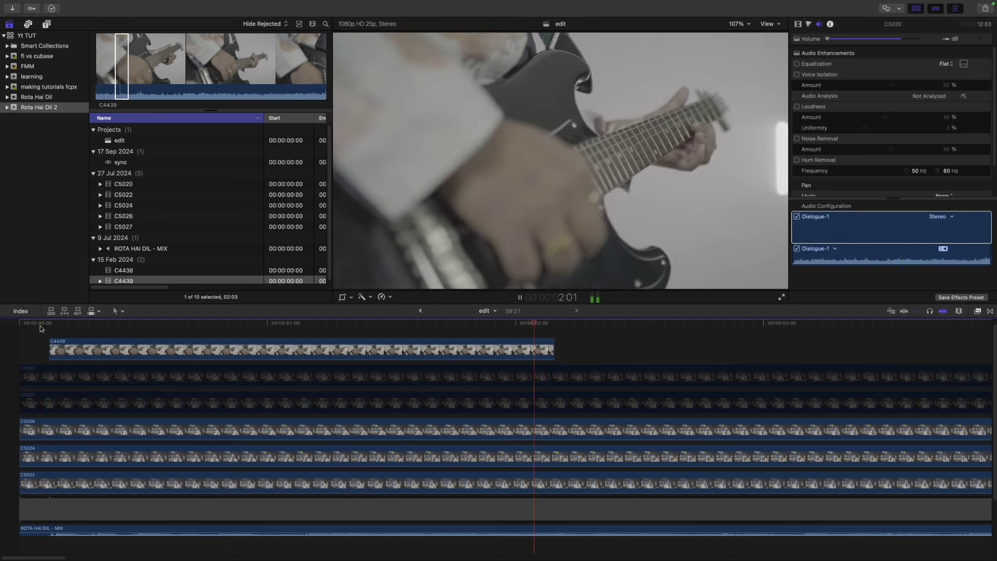
{"action": "left_click", "coordinate": [331, 324]}
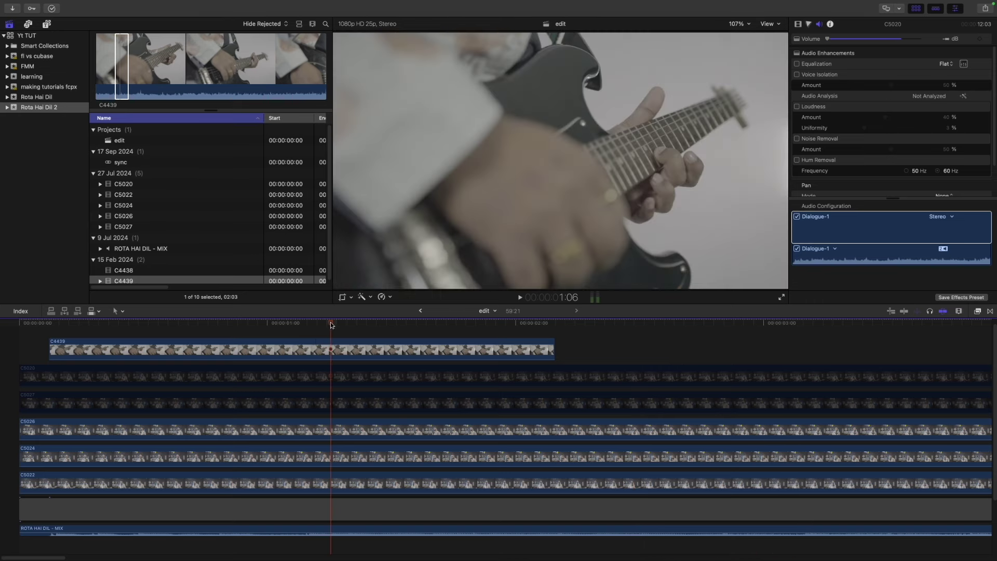
{"action": "key", "text": "space"}
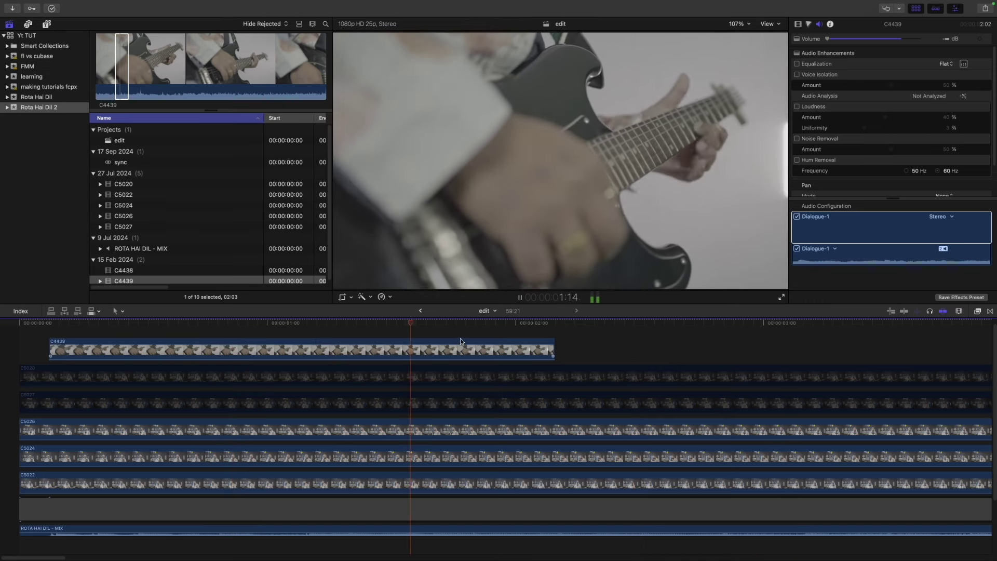
{"action": "key", "text": "space"}
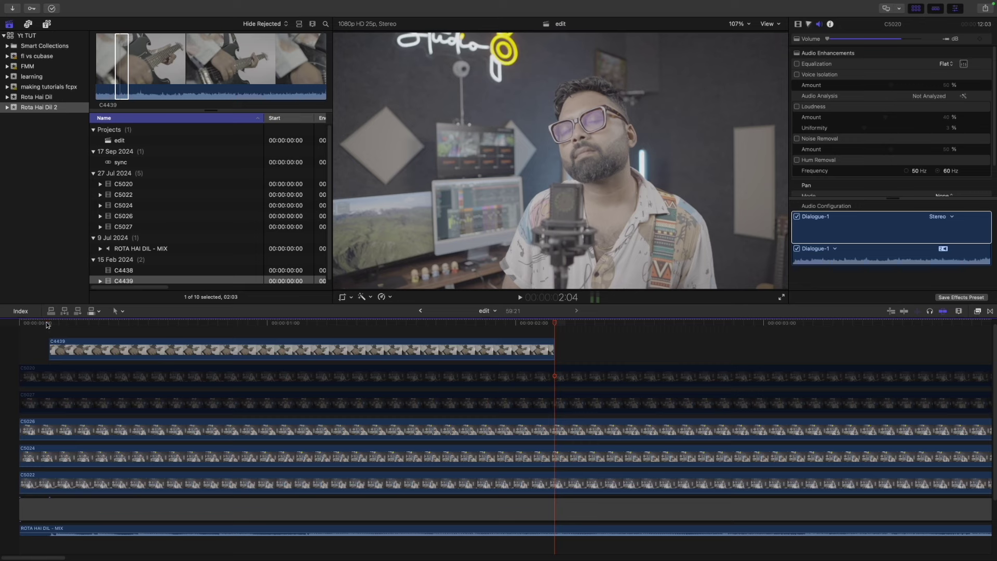
{"action": "left_click", "coordinate": [47, 325]}
{"action": "key", "text": "space"}
{"action": "key", "text": "space"}
Split C4439's speed at the playhead and slow the second section to 50%
{"action": "left_click", "coordinate": [419, 354]}
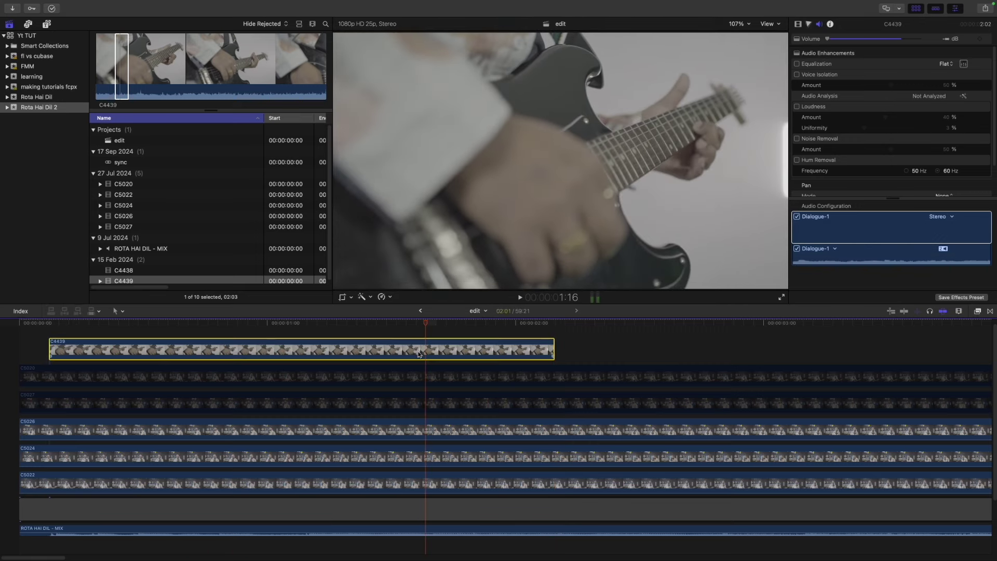
{"action": "key", "text": "shift+b"}
{"action": "left_click", "coordinate": [508, 335]}
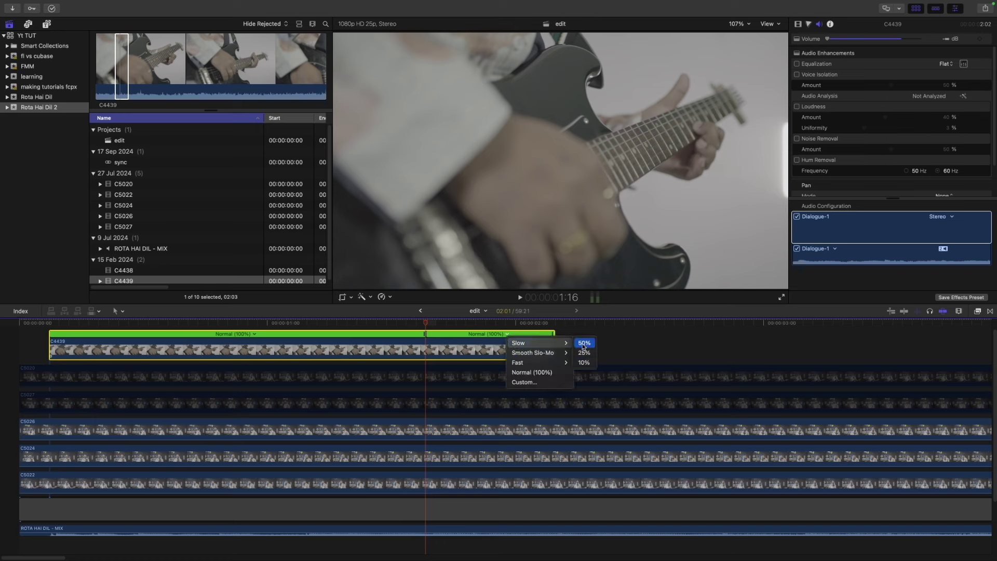
{"action": "left_click", "coordinate": [584, 344]}
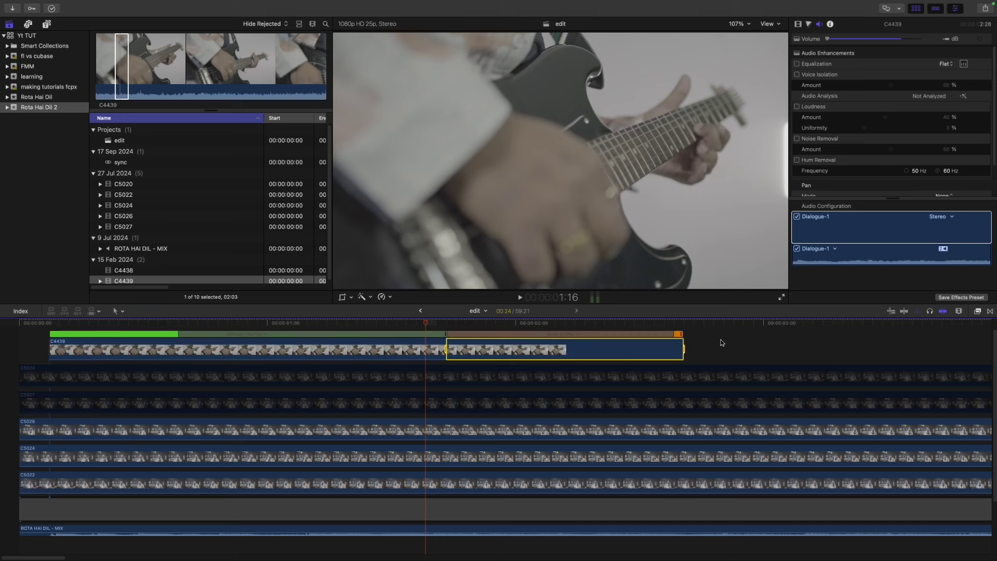
Review the slowdown and trim the clip's end back to 2:17
{"action": "left_click", "coordinate": [721, 342]}
{"action": "key", "text": "space"}
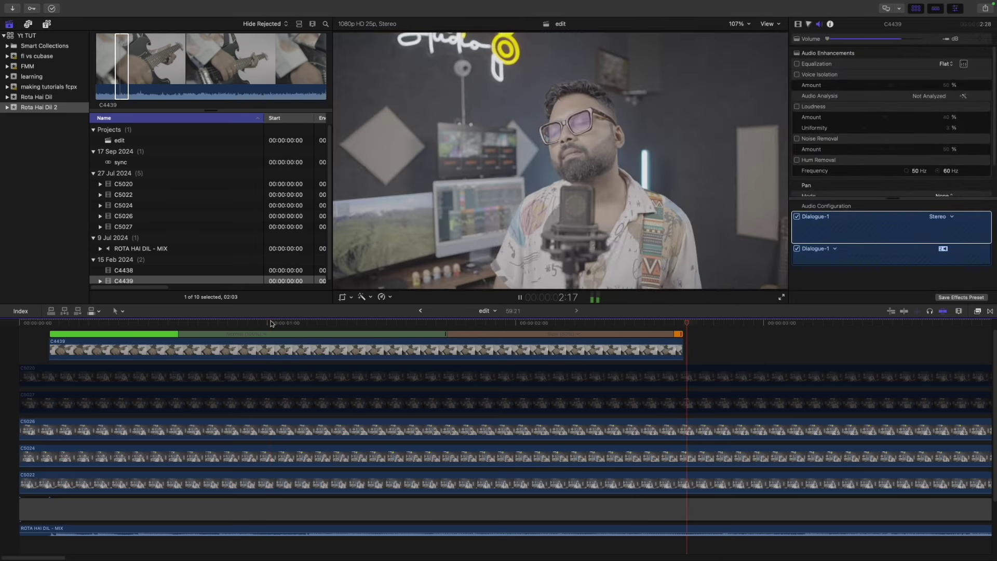
{"action": "key", "text": "space"}
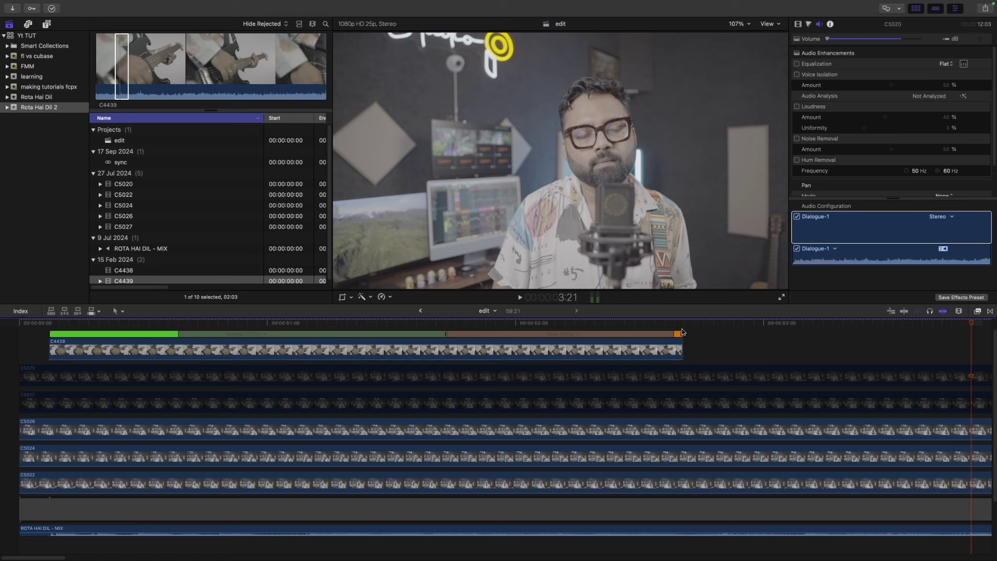
{"action": "left_click", "coordinate": [684, 324]}
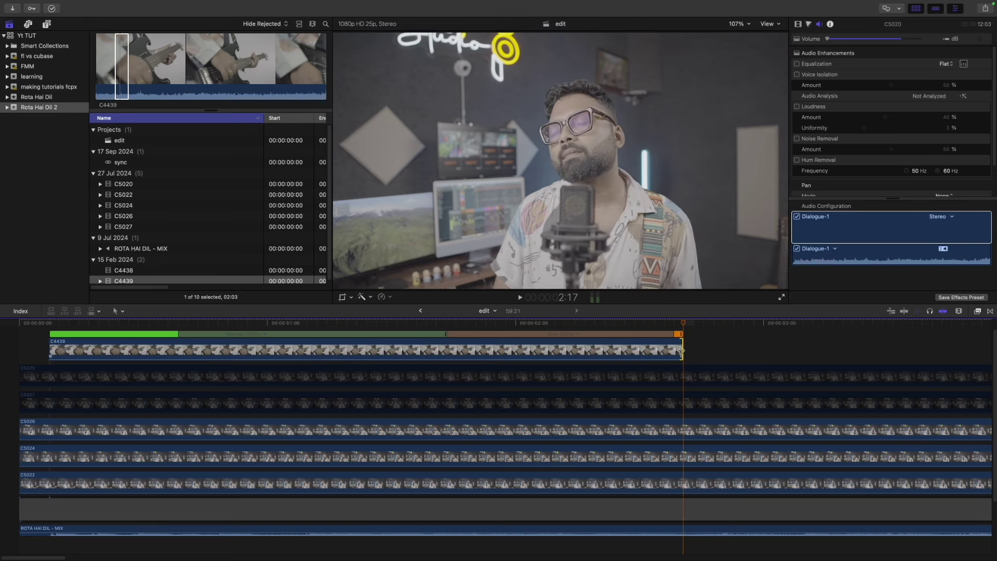
{"action": "left_click_drag", "start_coordinate": [681, 351], "coordinate": [435, 351]}
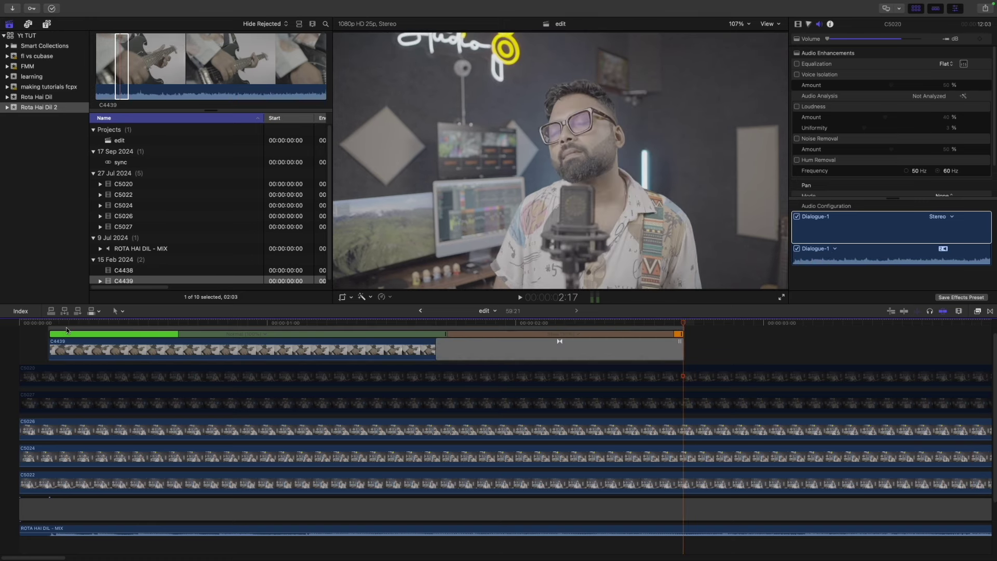
Replay the retimed close-up, then zoom the timeline out
{"action": "left_click", "coordinate": [50, 323]}
{"action": "key", "text": "space"}
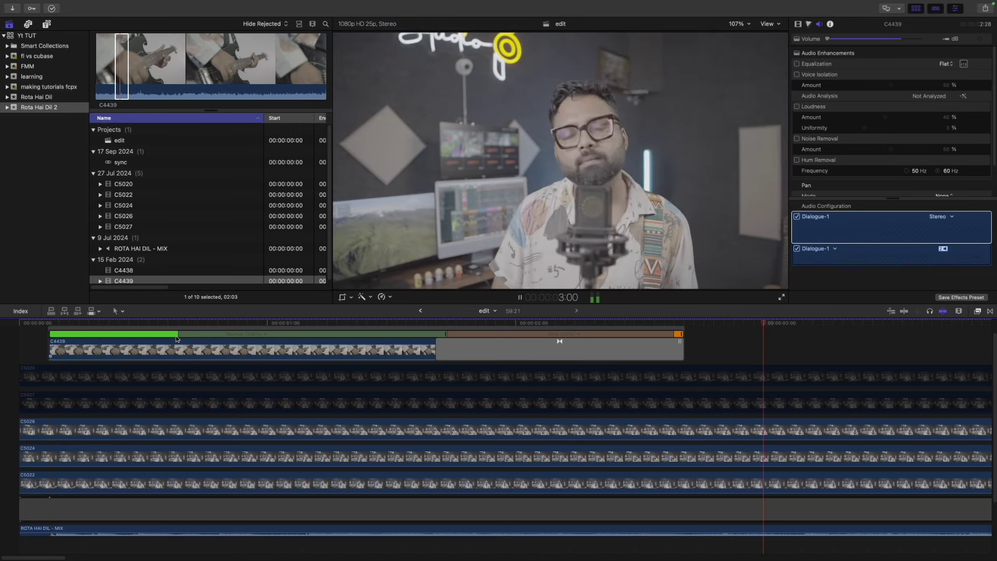
{"action": "key", "text": "space"}
{"action": "key", "text": "shift+z"}
{"action": "key", "text": "super+minus"}
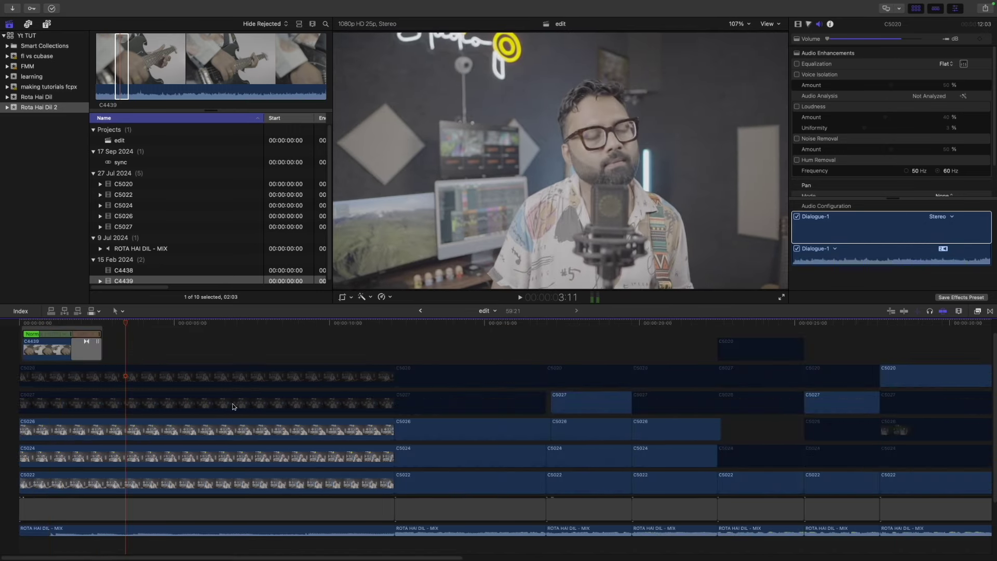
{"action": "left_click", "coordinate": [103, 323]}
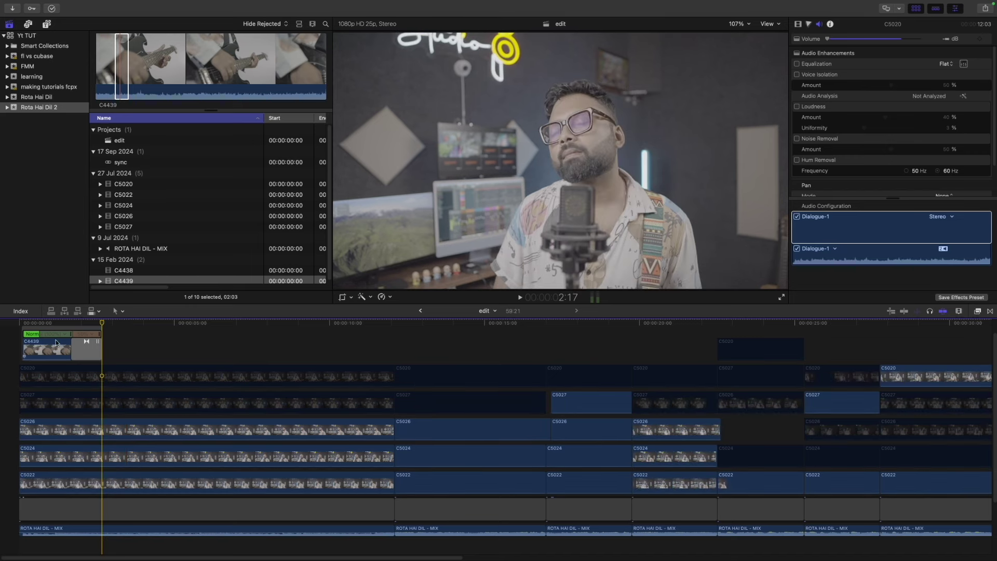
Select the opening C5020 section and blade it at 5:20
{"action": "left_click", "coordinate": [103, 404]}
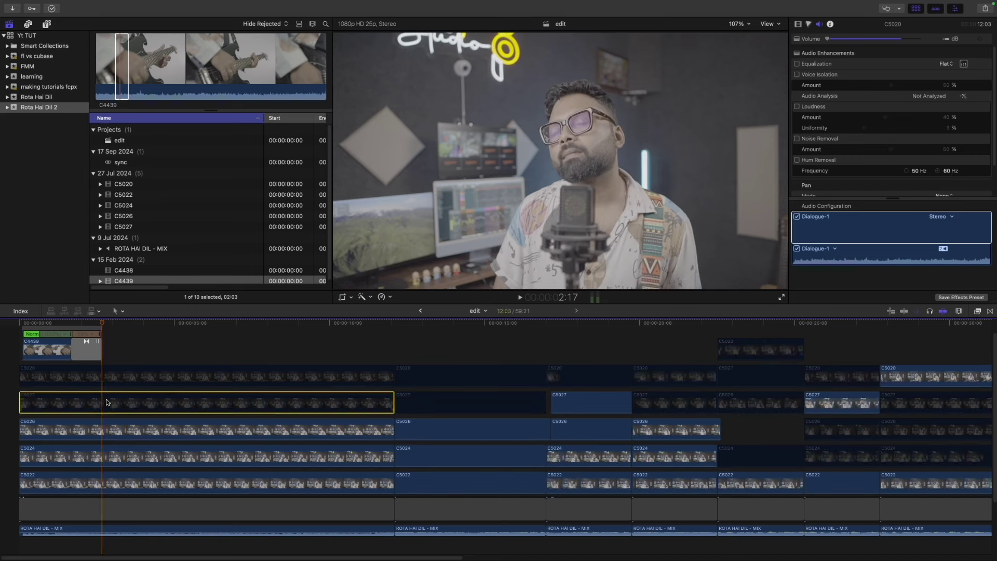
{"action": "left_click", "coordinate": [105, 387]}
{"action": "left_click", "coordinate": [60, 323]}
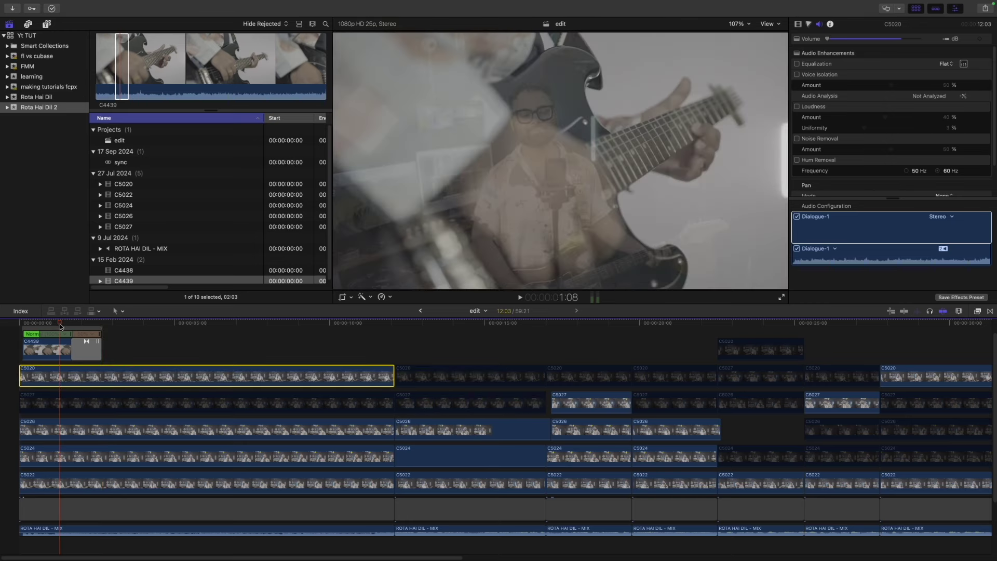
{"action": "key", "text": "space"}
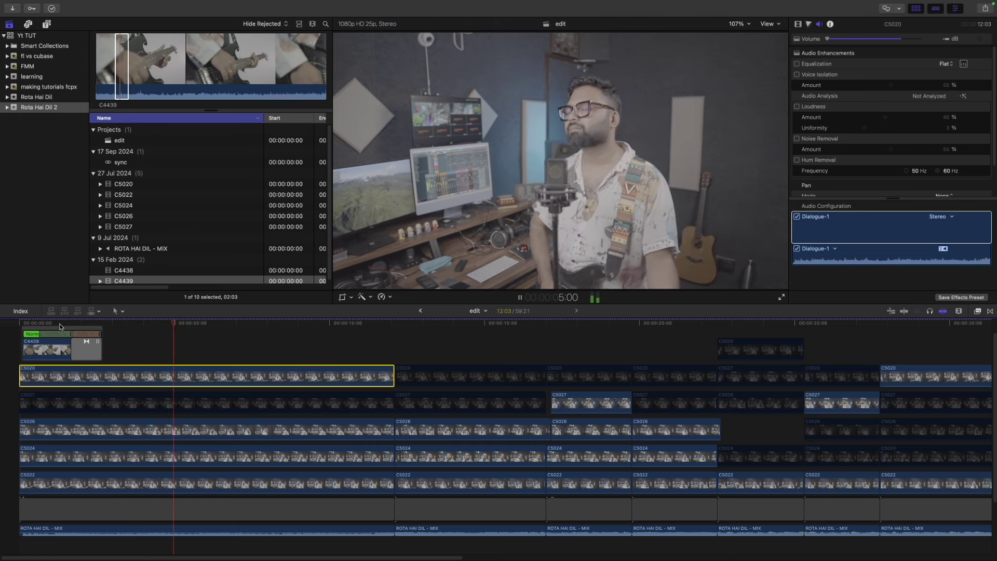
{"action": "key", "text": "space"}
{"action": "left_click", "coordinate": [199, 322]}
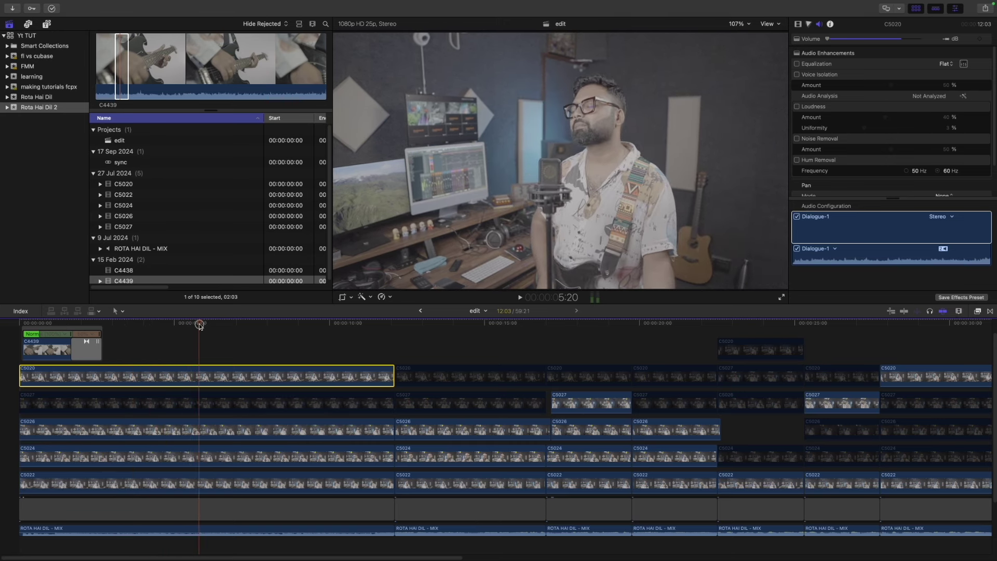
{"action": "key", "text": "super+b"}
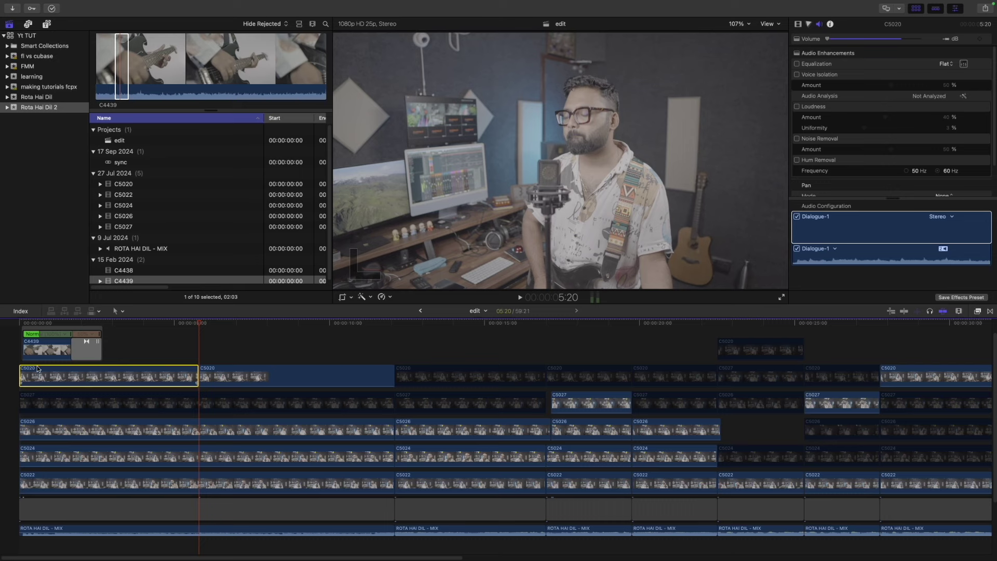
Start the first C5020 piece at 04:03 and disable the four lower angles' openings
{"action": "mouse_move", "coordinate": [20, 377]}
{"action": "left_mouse_down"}
{"action": "mouse_move", "coordinate": [74, 379]}
{"action": "mouse_move", "coordinate": [48, 483]}
{"action": "left_mouse_up"}
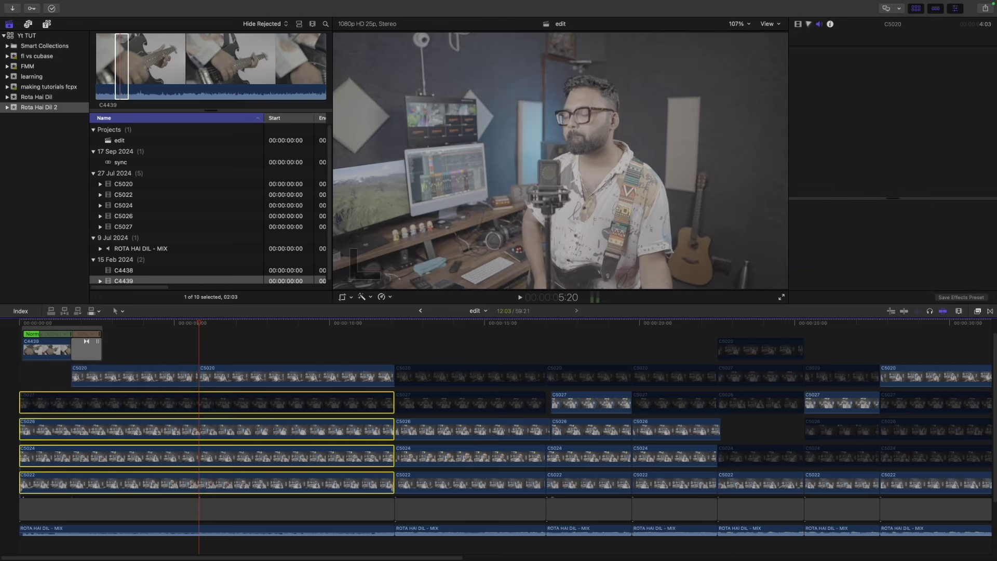
{"action": "key", "text": "v"}
{"action": "left_click", "coordinate": [26, 327]}
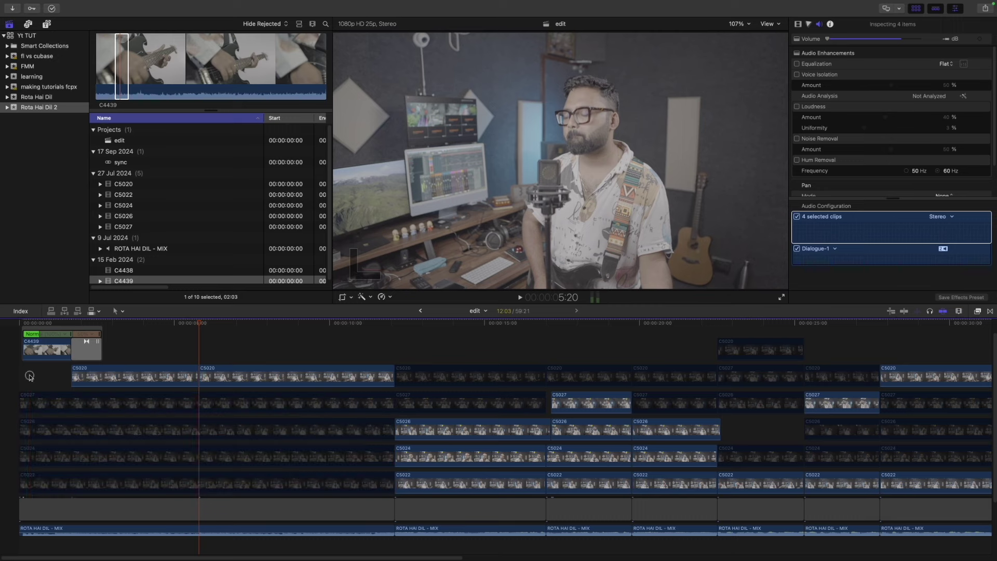
{"action": "key", "text": "space"}
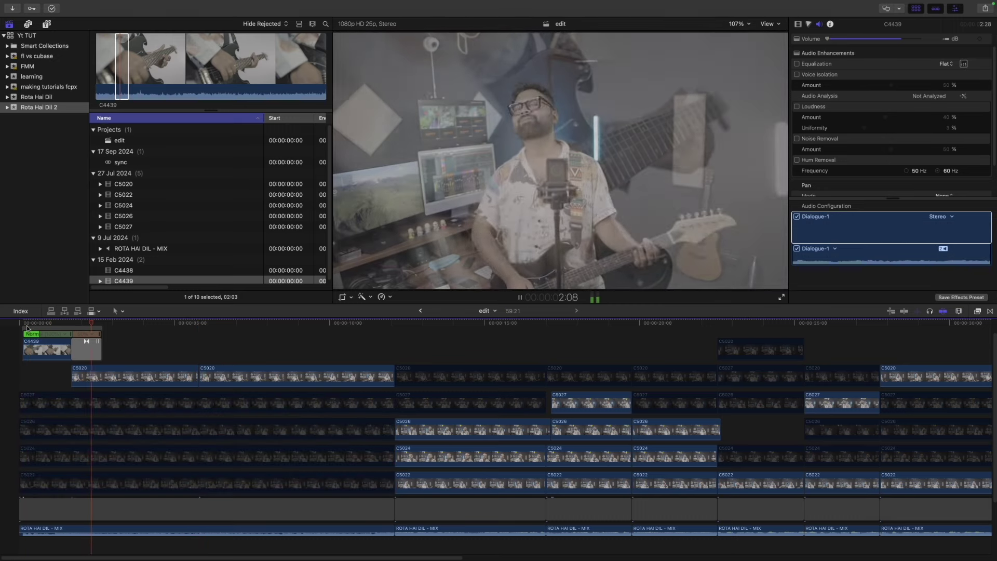
{"action": "key", "text": "space"}
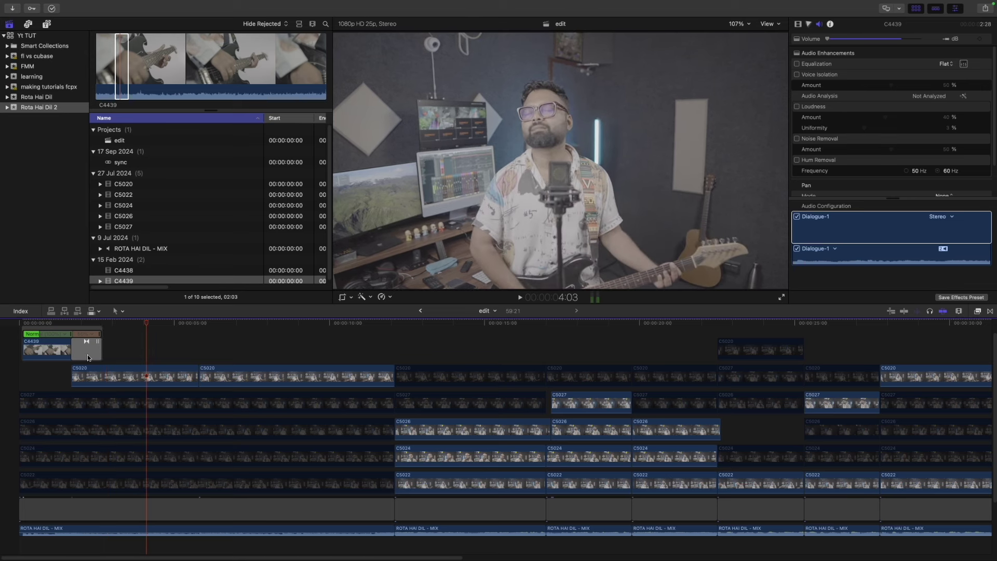
{"action": "left_click", "coordinate": [169, 382]}
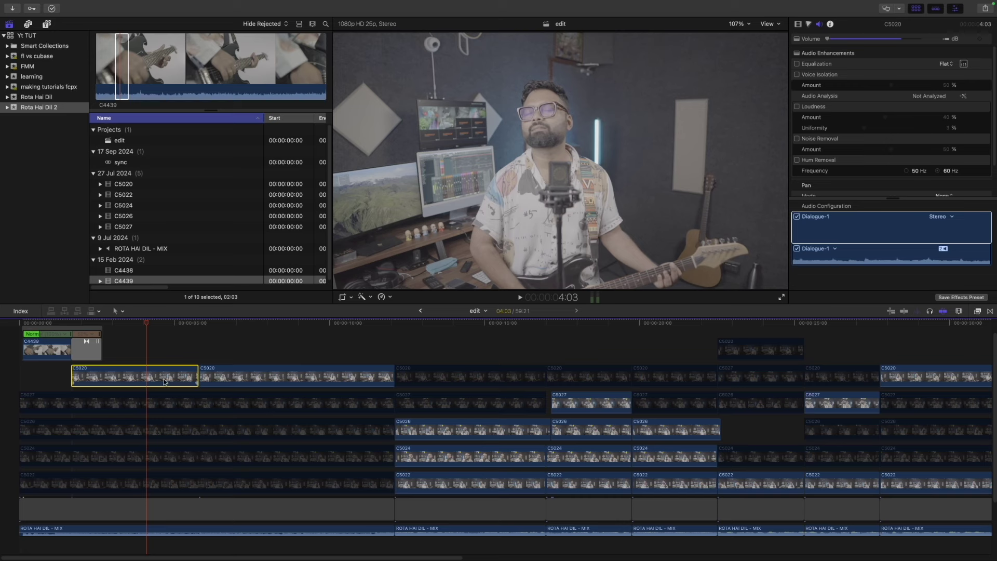
{"action": "left_click", "coordinate": [49, 5]}
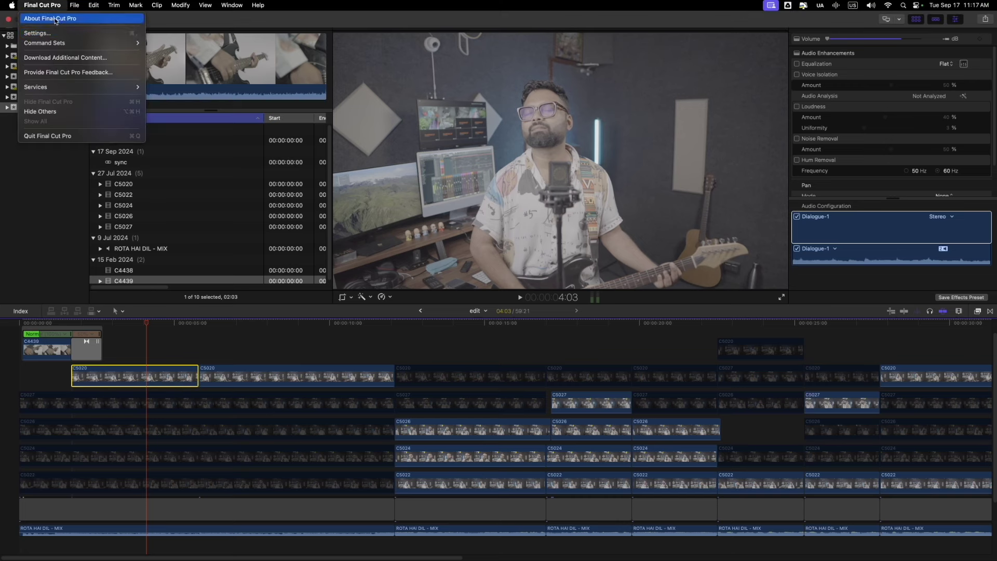
{"action": "mouse_move", "coordinate": [72, 45]}
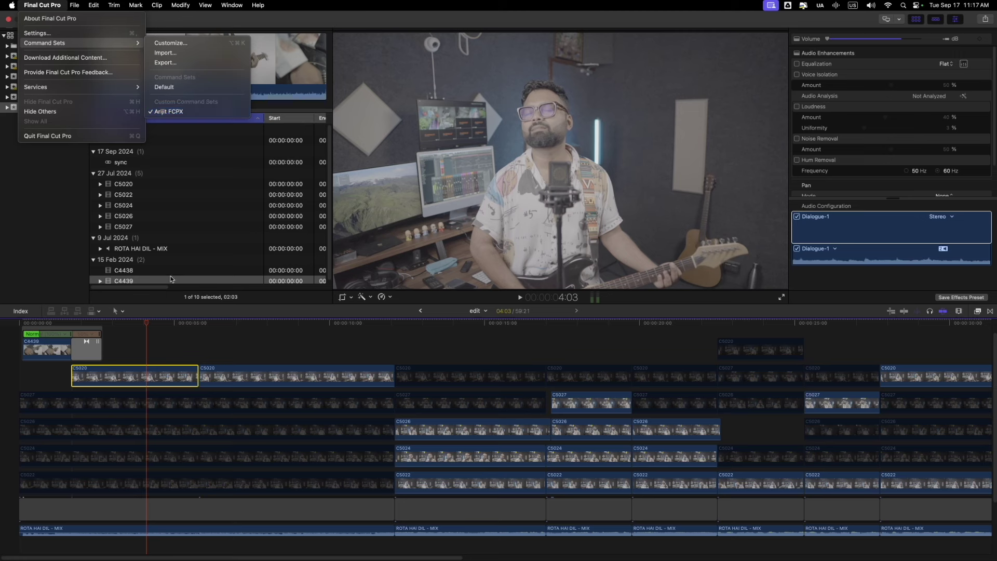
{"action": "left_click", "coordinate": [155, 379]}
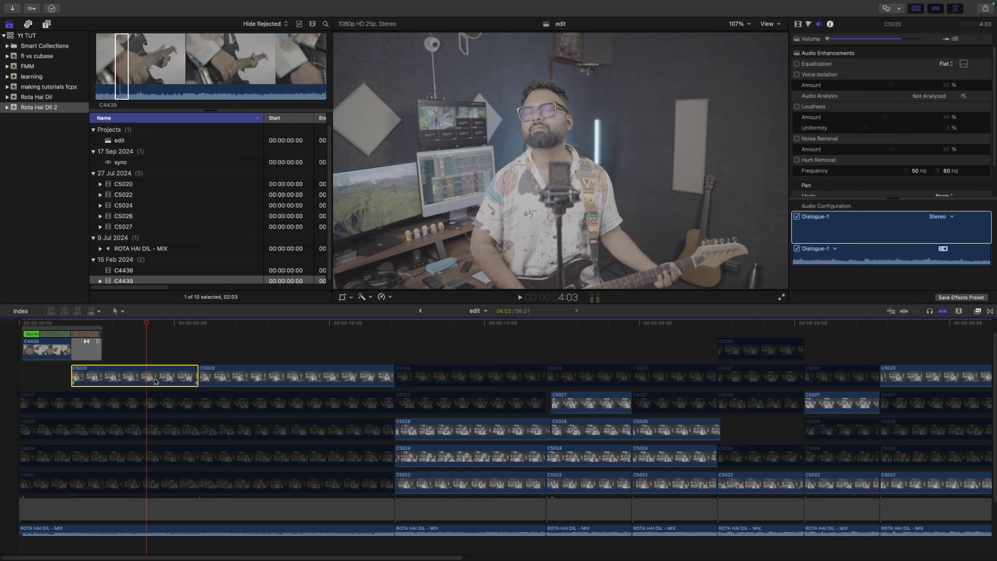
{"action": "key", "text": "super+b"}
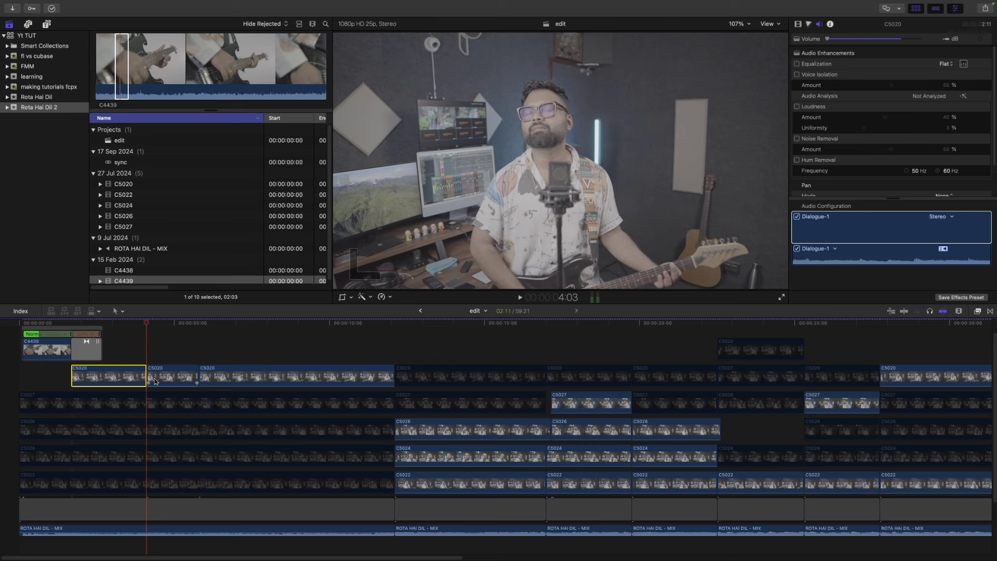
{"action": "key", "text": "Delete"}
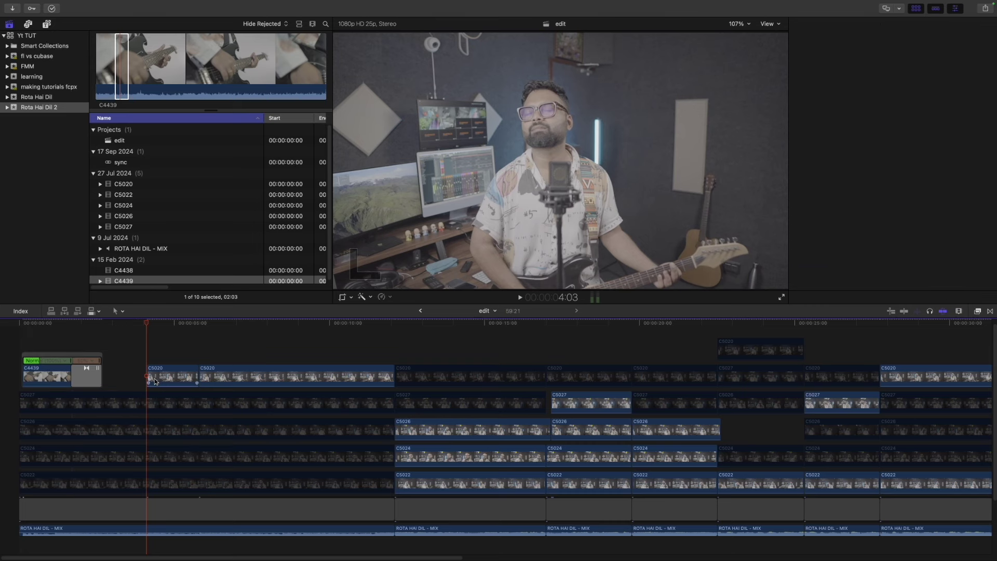
{"action": "key", "text": "super+z"}
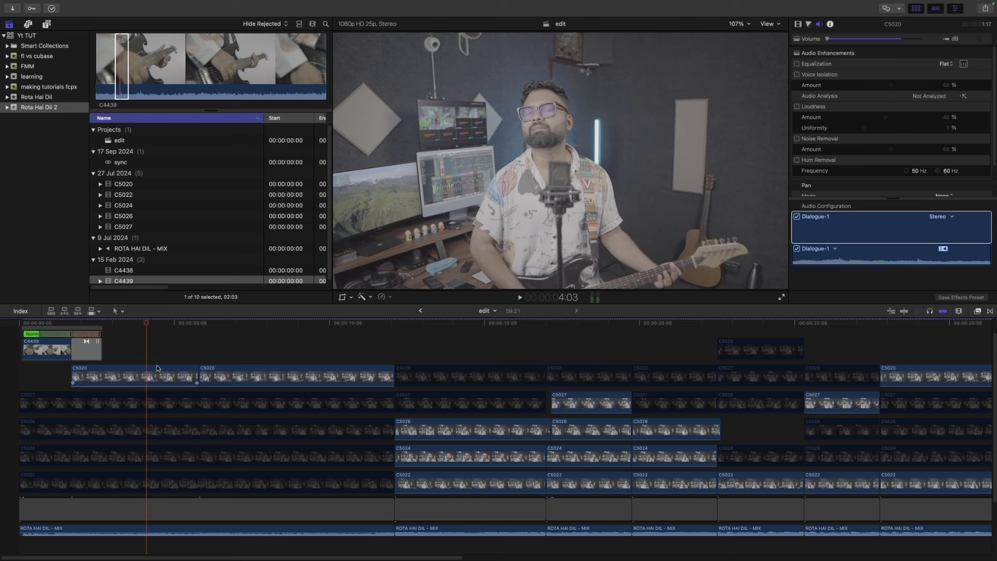
{"action": "key", "text": "shift+super+b"}
{"action": "key", "text": "super+z"}
{"action": "left_click", "coordinate": [70, 326]}
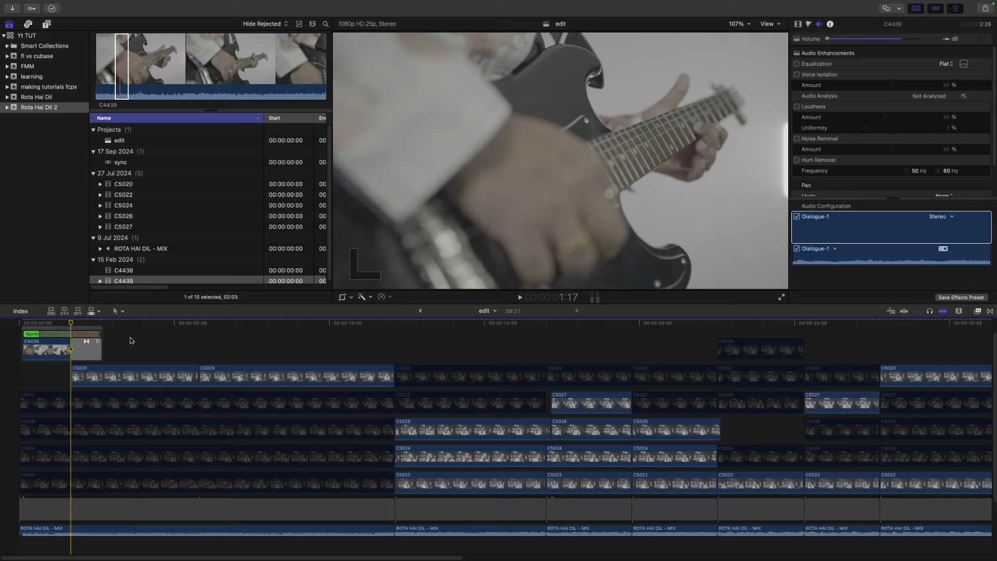
{"action": "key", "text": "l"}
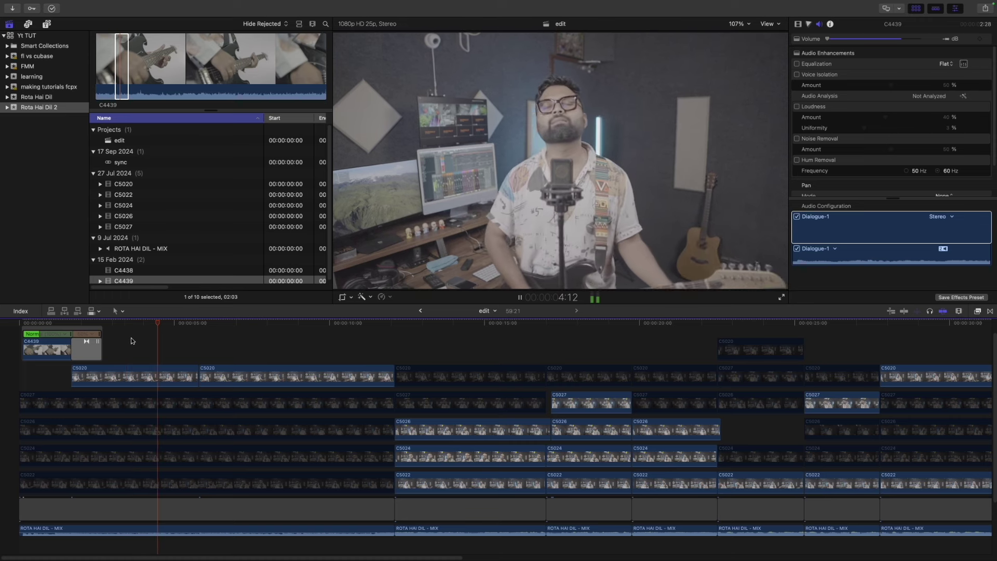
{"action": "key", "text": "space"}
{"action": "left_click", "coordinate": [72, 324]}
{"action": "key", "text": "space"}
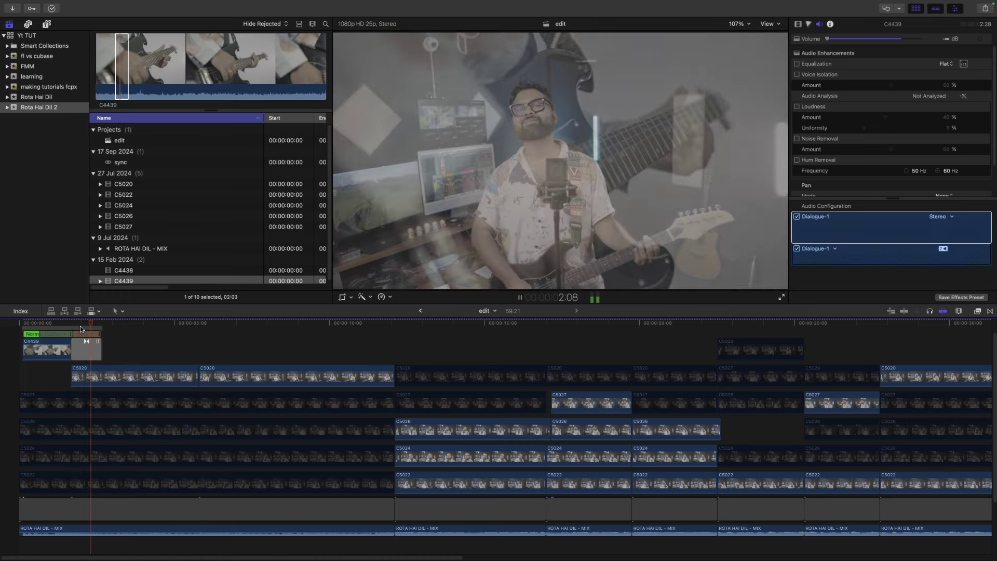
{"action": "key", "text": "space"}
{"action": "left_click", "coordinate": [104, 376]}
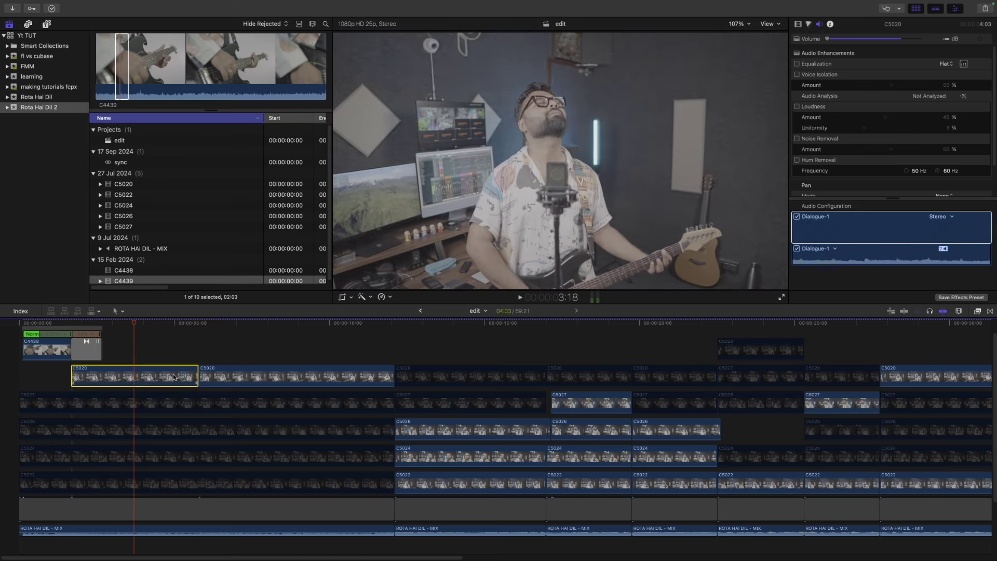
Apply a Ken Burns move to the first C5020 piece, tighten the frame, swap start and end, and preview
{"action": "left_click", "coordinate": [342, 298]}
{"action": "left_click", "coordinate": [582, 279]}
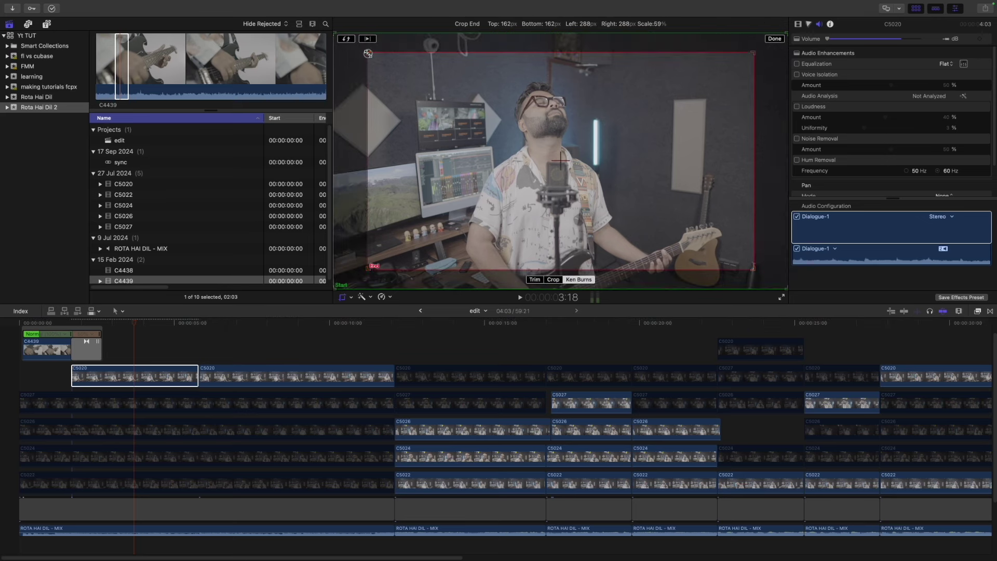
{"action": "left_click_drag", "start_coordinate": [370, 54], "coordinate": [387, 65]}
{"action": "left_click_drag", "start_coordinate": [561, 161], "coordinate": [563, 166]}
{"action": "left_click_drag", "start_coordinate": [559, 131], "coordinate": [559, 133]}
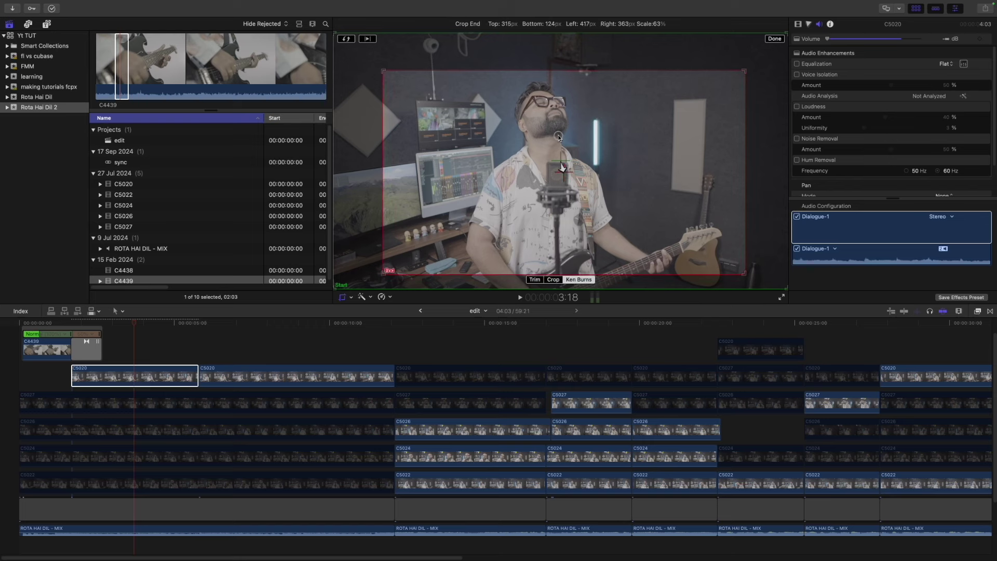
{"action": "left_click", "coordinate": [348, 41]}
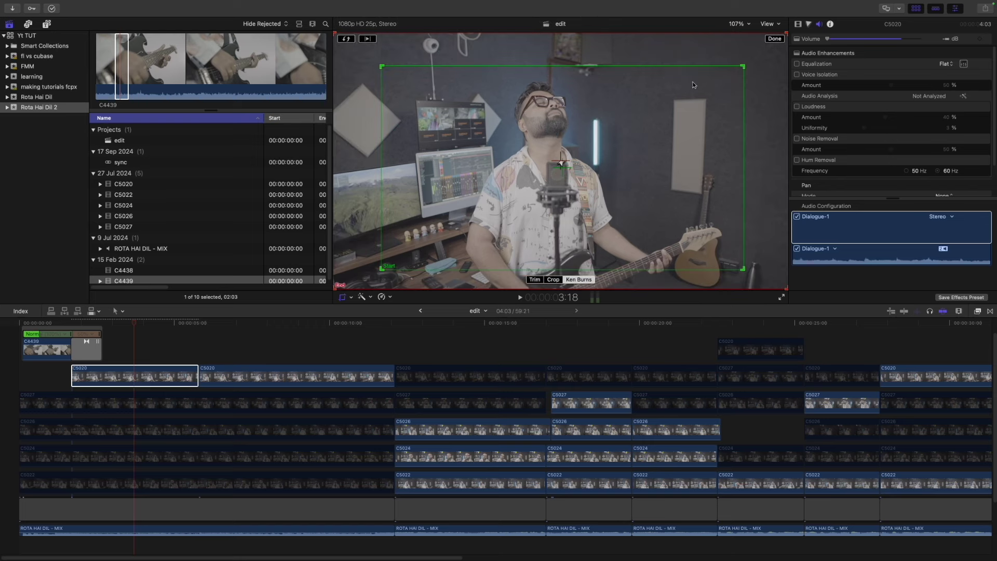
{"action": "left_click", "coordinate": [773, 39]}
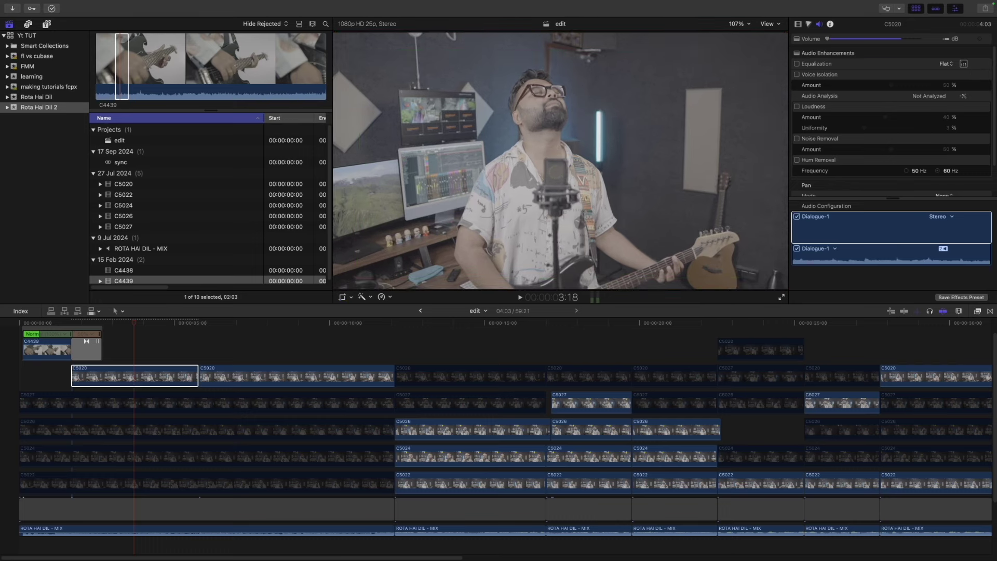
{"action": "key", "text": "slash"}
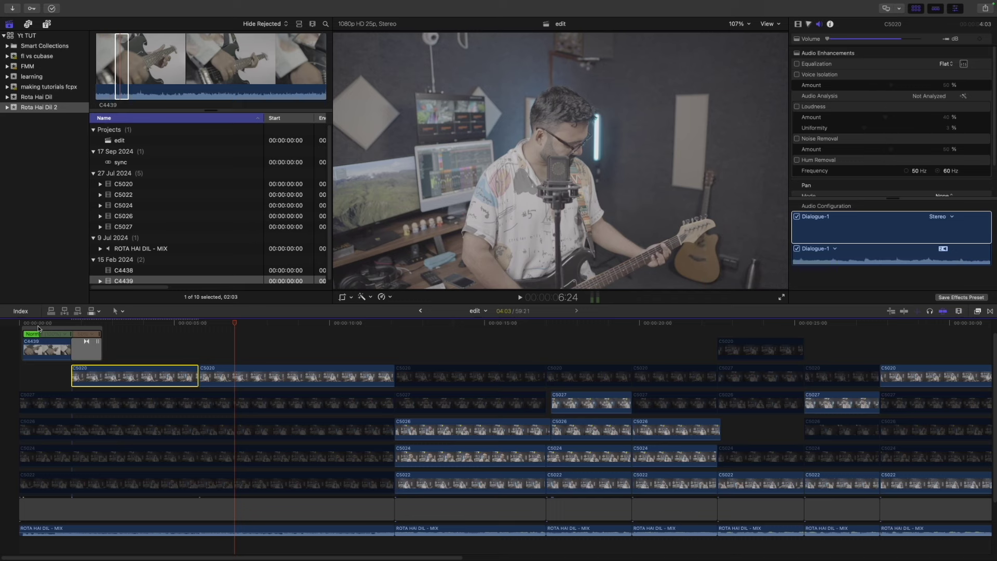
Load C4439 in the browser, play it, and mark an in point for the close-up range
{"action": "left_click", "coordinate": [251, 385]}
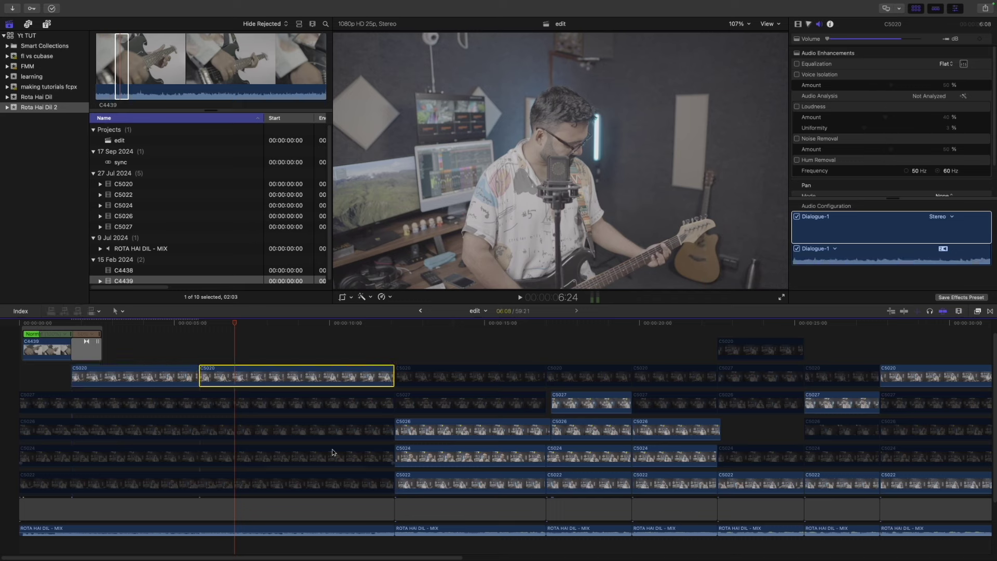
{"action": "scroll", "coordinate": [146, 203], "scroll_direction": "down", "scroll_amount": 1}
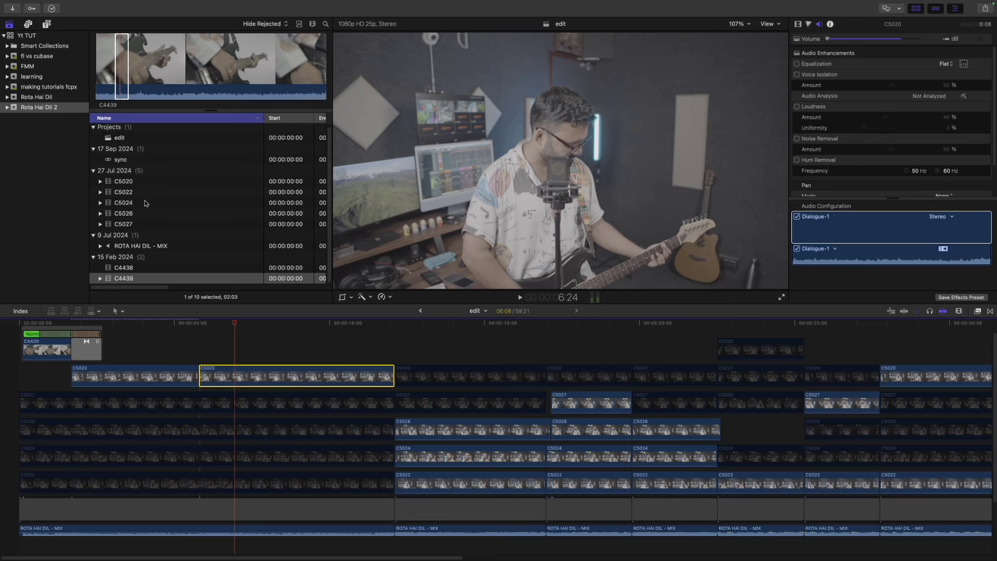
{"action": "left_click", "coordinate": [138, 279]}
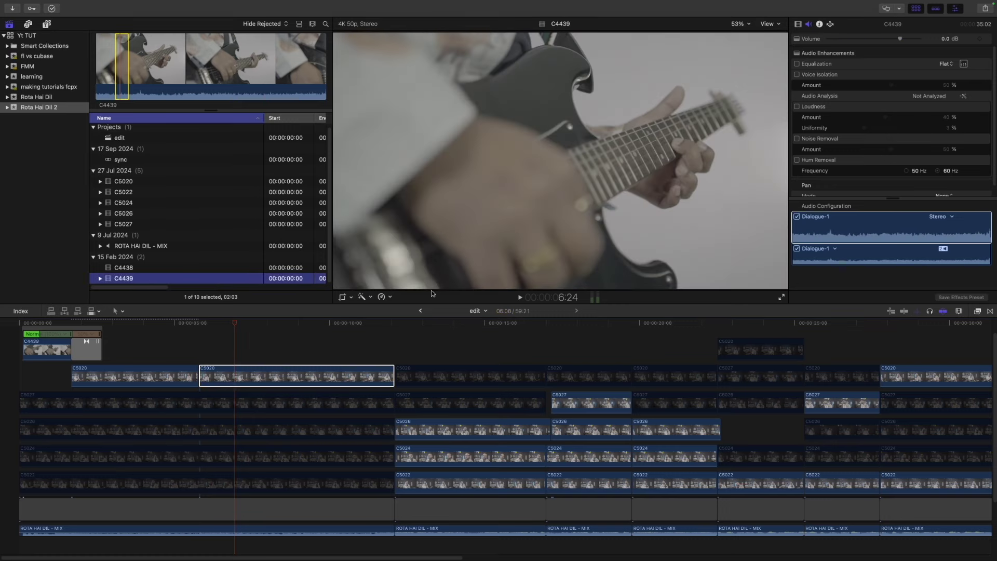
{"action": "left_click", "coordinate": [152, 79]}
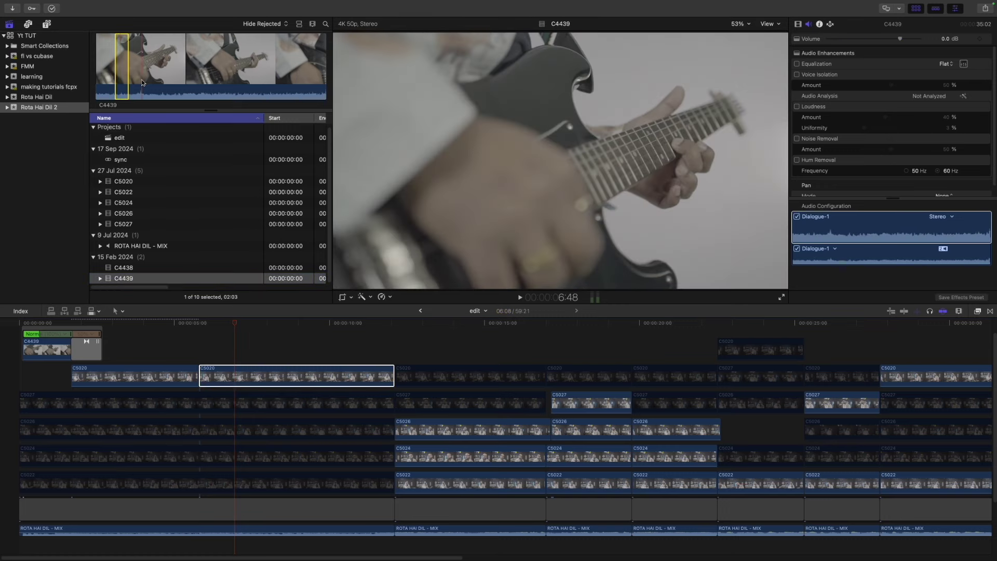
{"action": "key", "text": "space"}
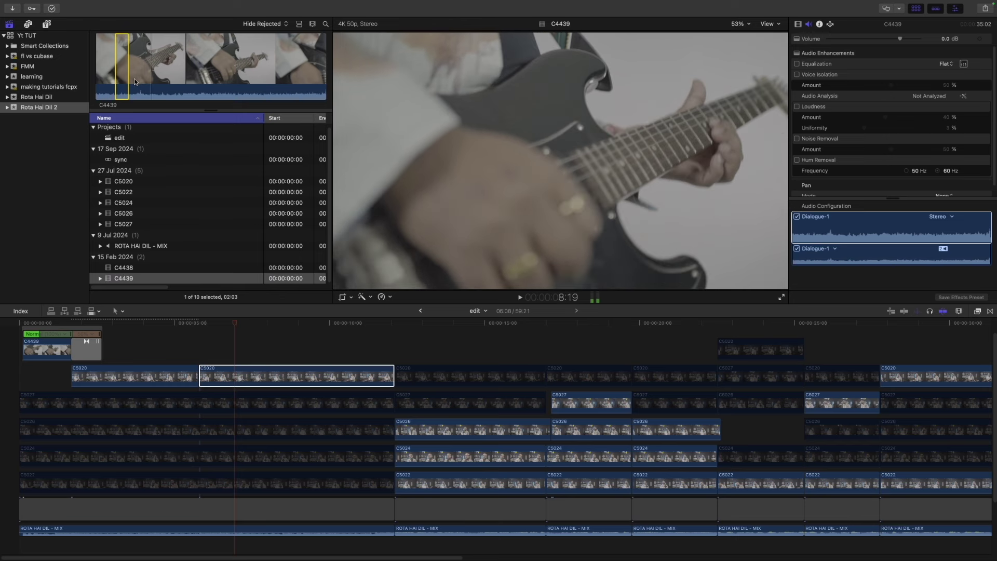
{"action": "key", "text": "space"}
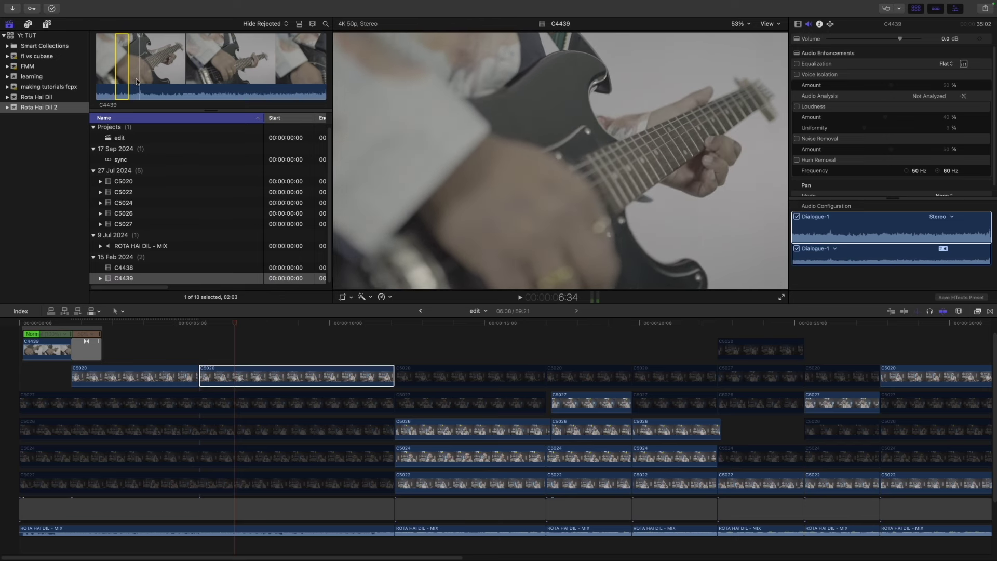
{"action": "key", "text": "i"}
{"action": "key", "text": "space"}
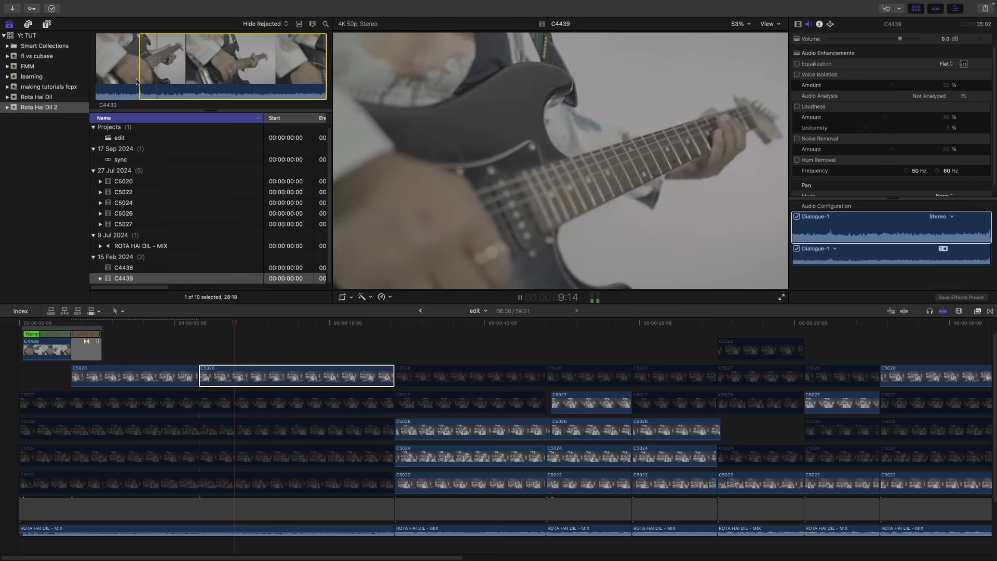
{"action": "key", "text": "space"}
Mark the out point and connect the C4439 range above the second C5020 clip
{"action": "key", "text": "o"}
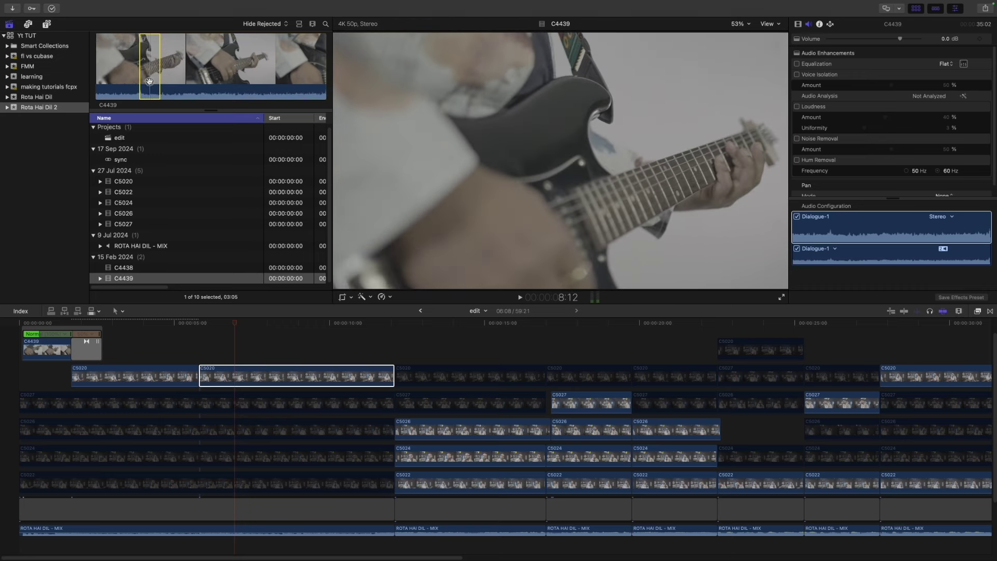
{"action": "left_click_drag", "start_coordinate": [151, 65], "coordinate": [199, 351]}
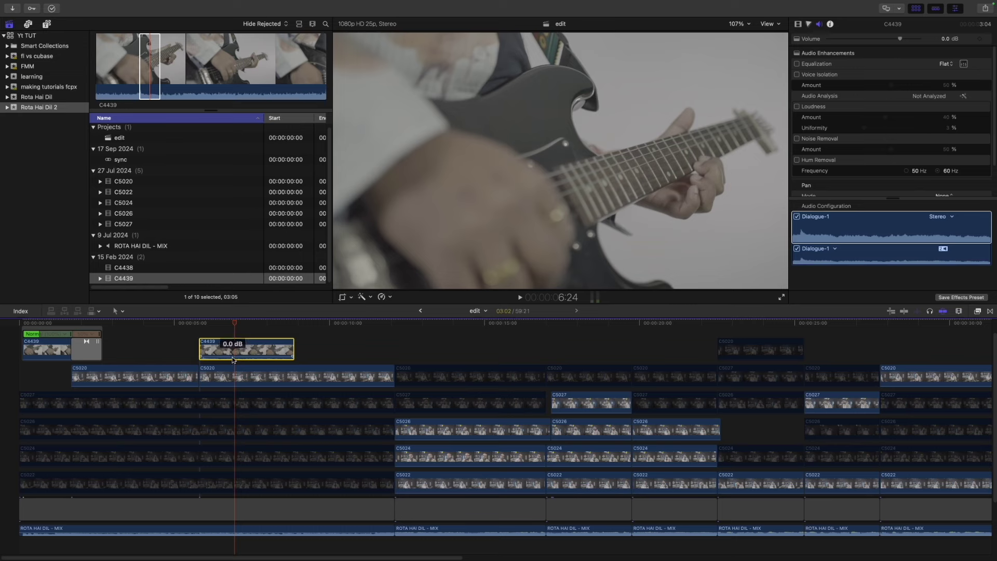
{"action": "left_click", "coordinate": [155, 325]}
{"action": "key", "text": "space"}
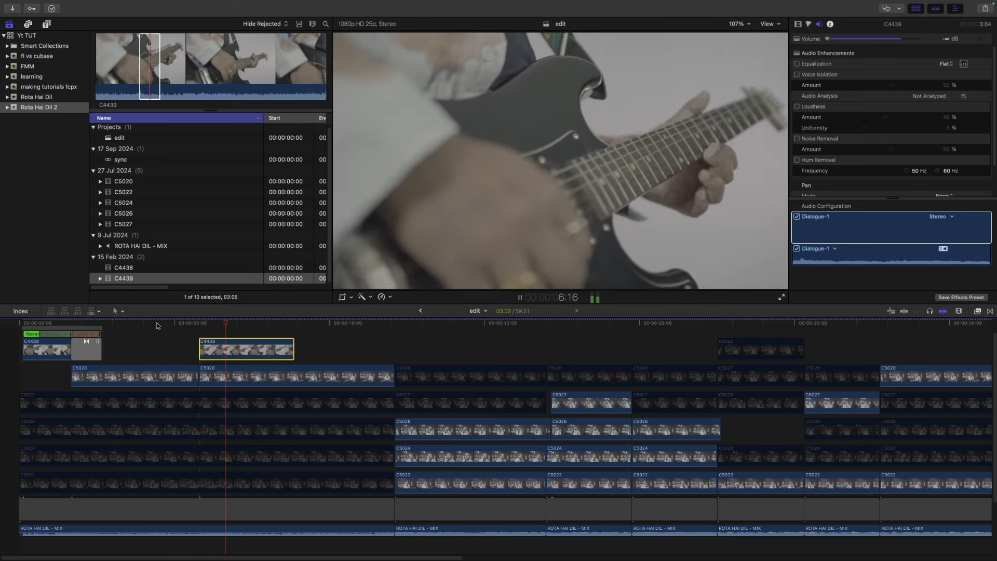
{"action": "key", "text": "space"}
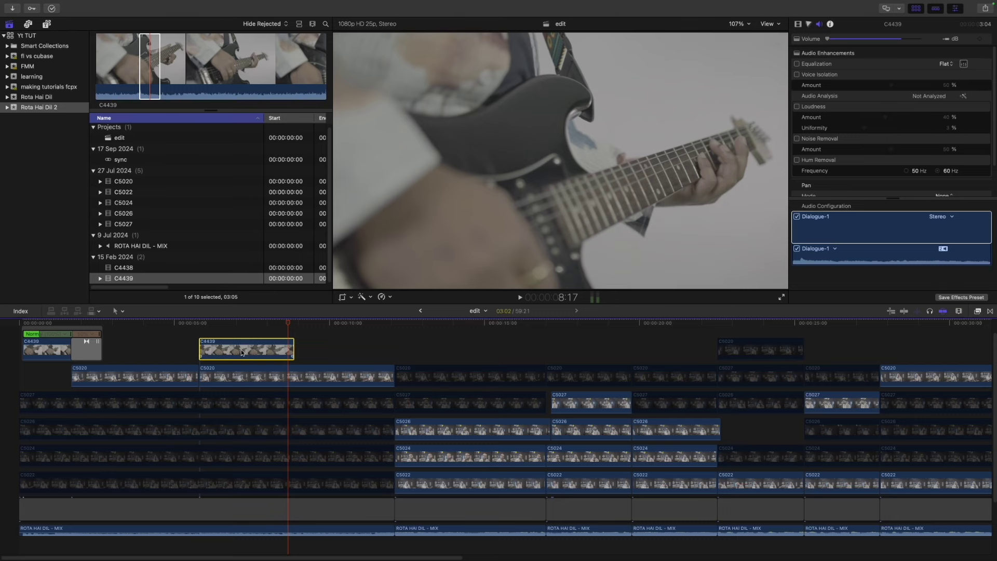
Slip the close-up's footage slightly later with the Trim tool and zoom out to fit
{"action": "key", "text": "t"}
{"action": "left_click_drag", "start_coordinate": [242, 353], "coordinate": [227, 352]}
{"action": "key", "text": "a"}
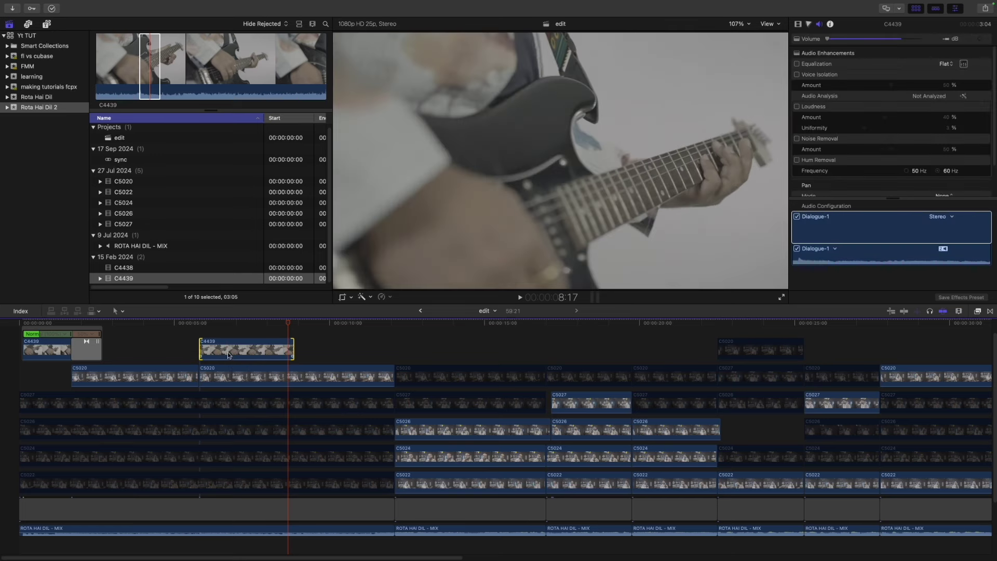
{"action": "key", "text": "Up"}
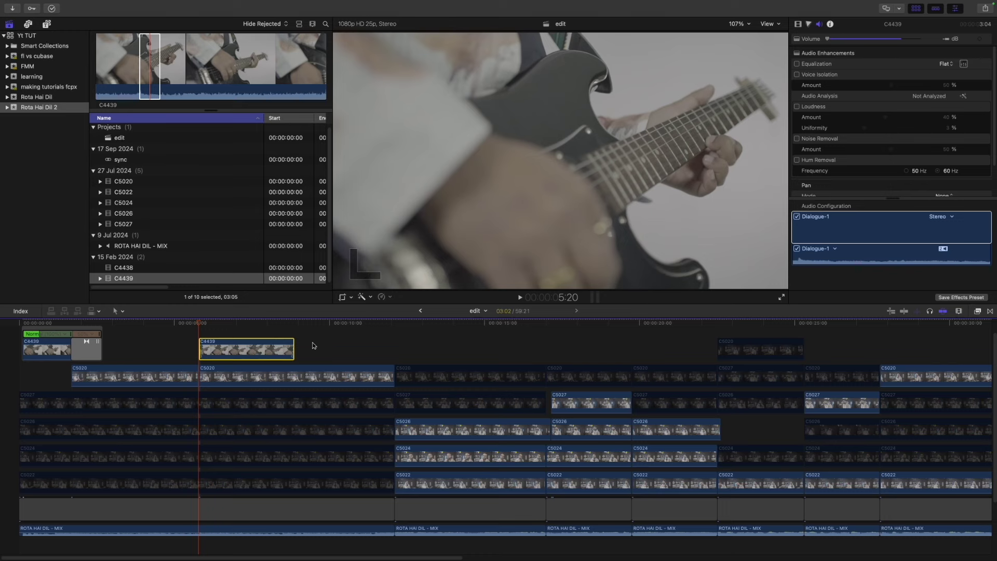
{"action": "key", "text": "super+minus"}
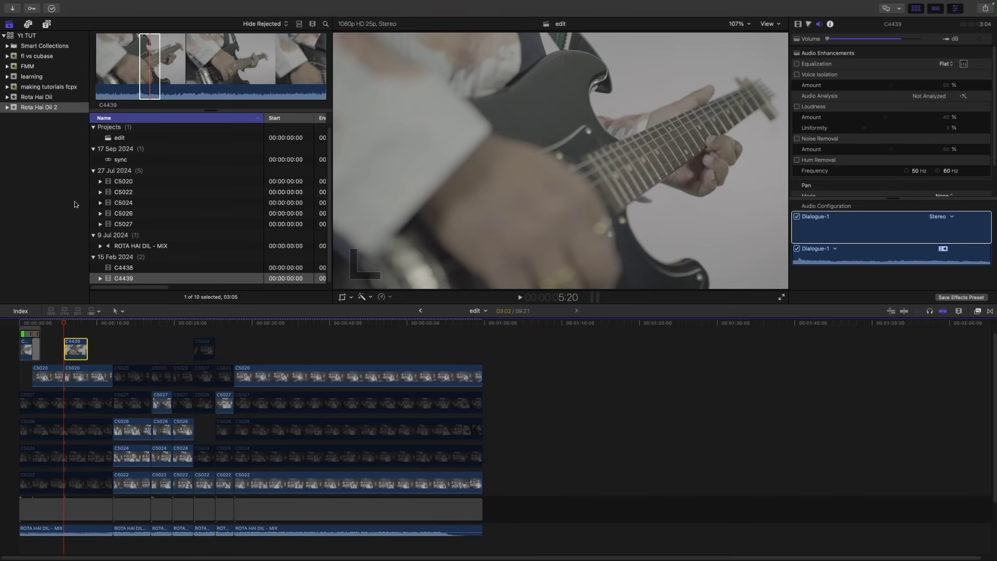
Open the edit project in the Rota Hai Dil library and play it from the start
{"action": "left_click", "coordinate": [40, 98]}
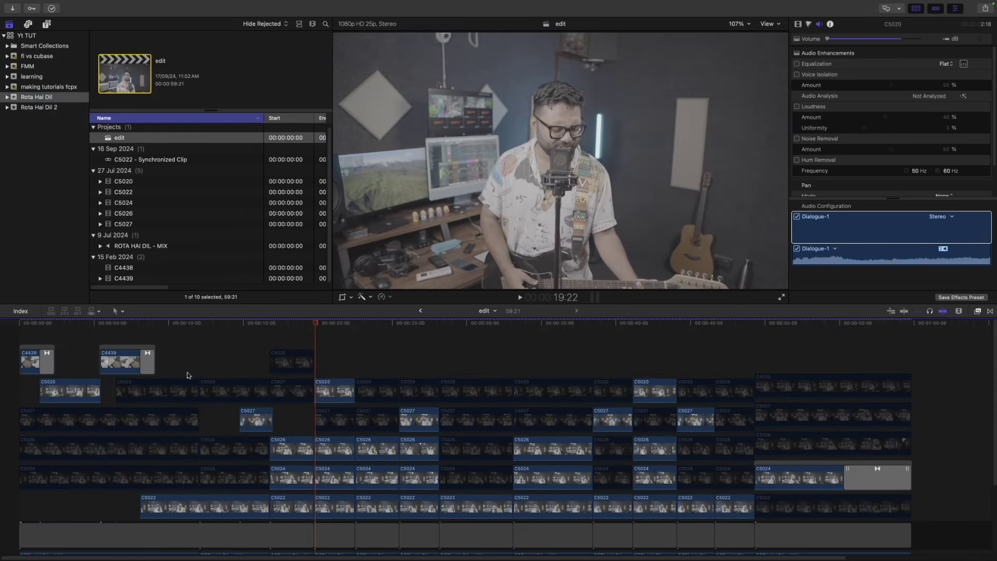
{"action": "left_click_drag", "start_coordinate": [261, 323], "coordinate": [4, 331]}
{"action": "key", "text": "space"}
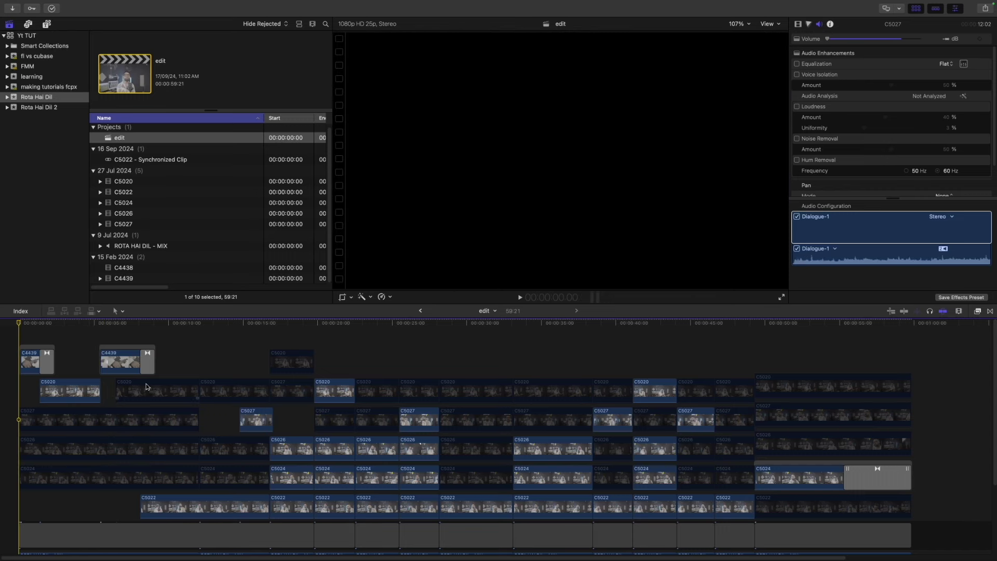
{"action": "key", "text": "space"}
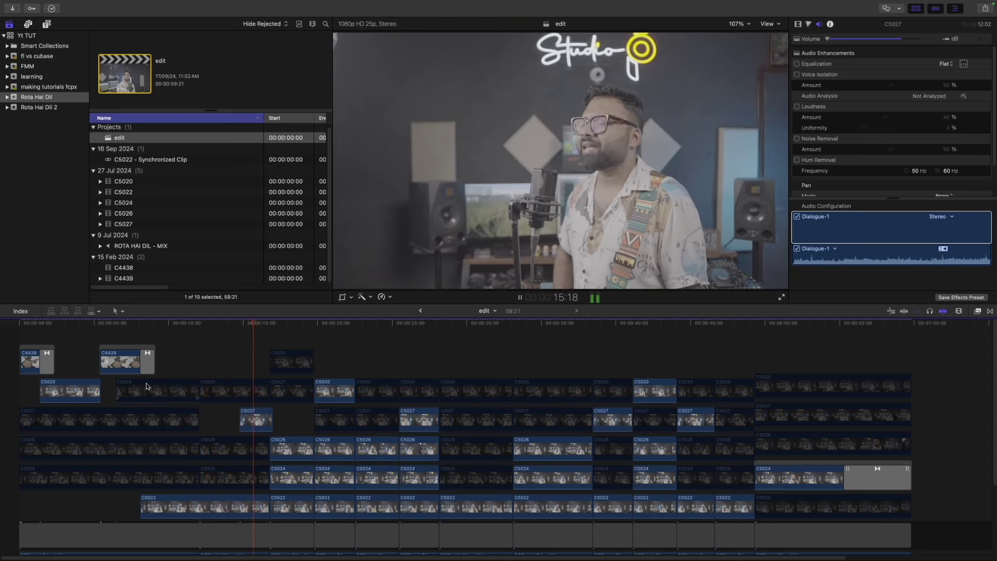
{"action": "key", "text": "space"}
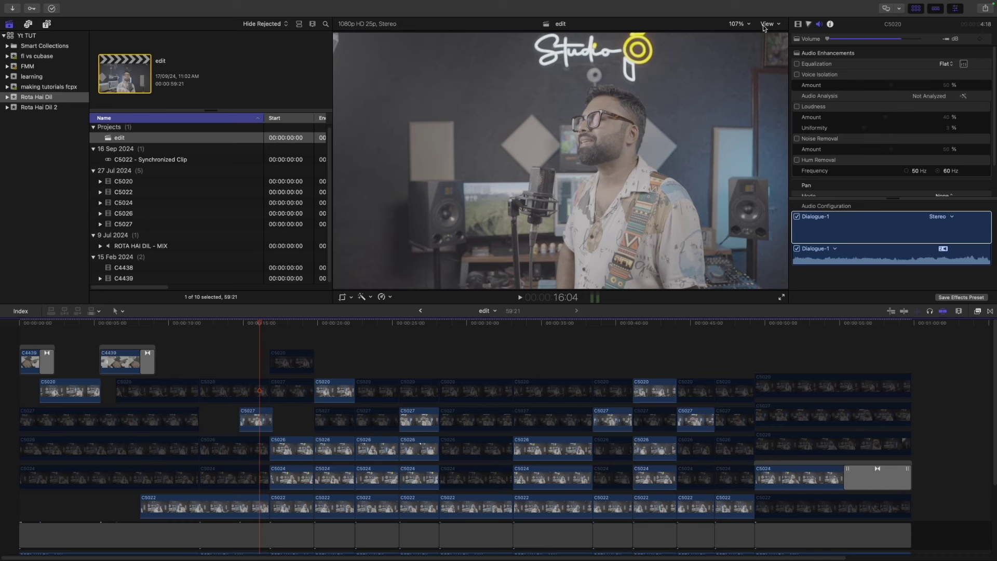
{"action": "left_click", "coordinate": [764, 28]}
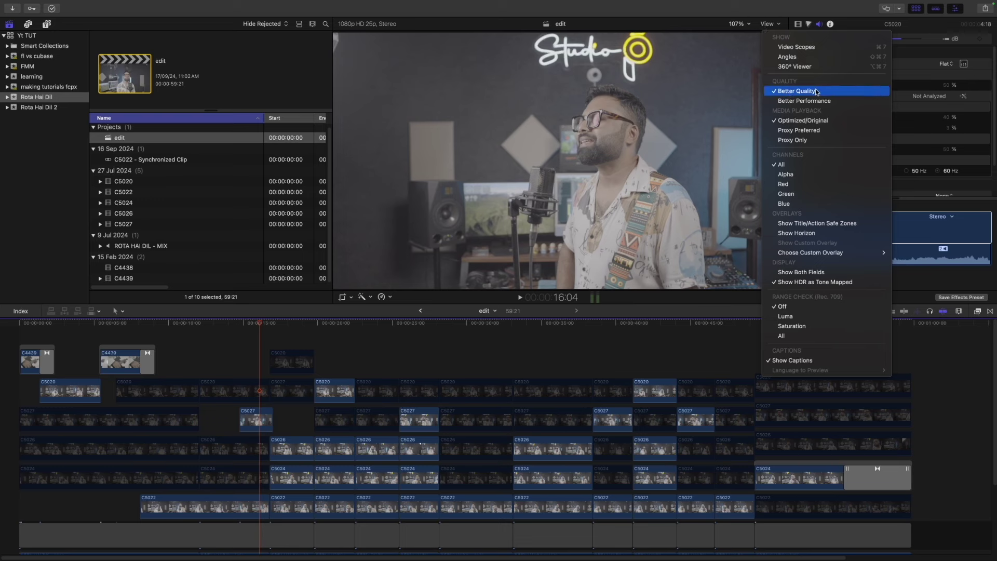
{"action": "left_click", "coordinate": [689, 22]}
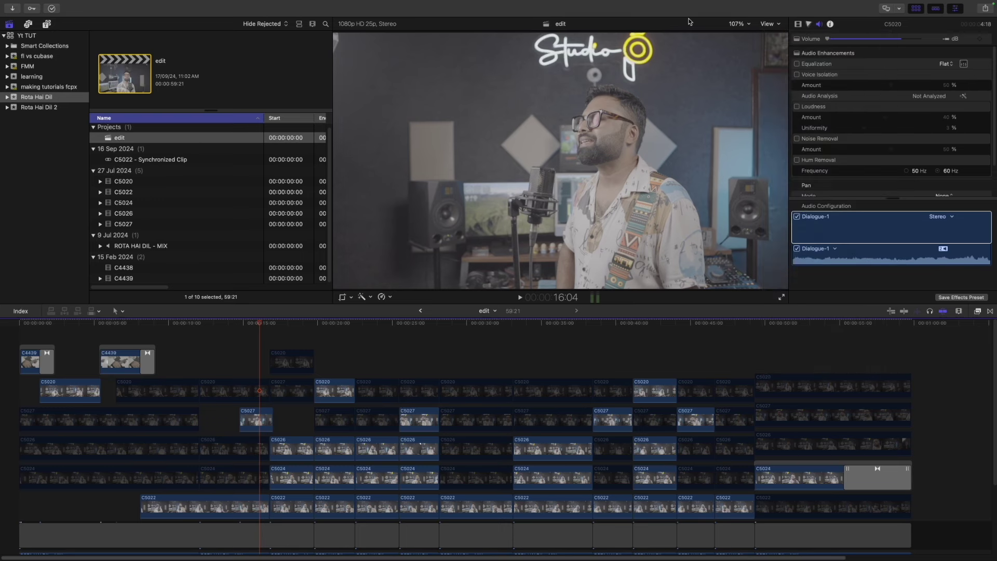
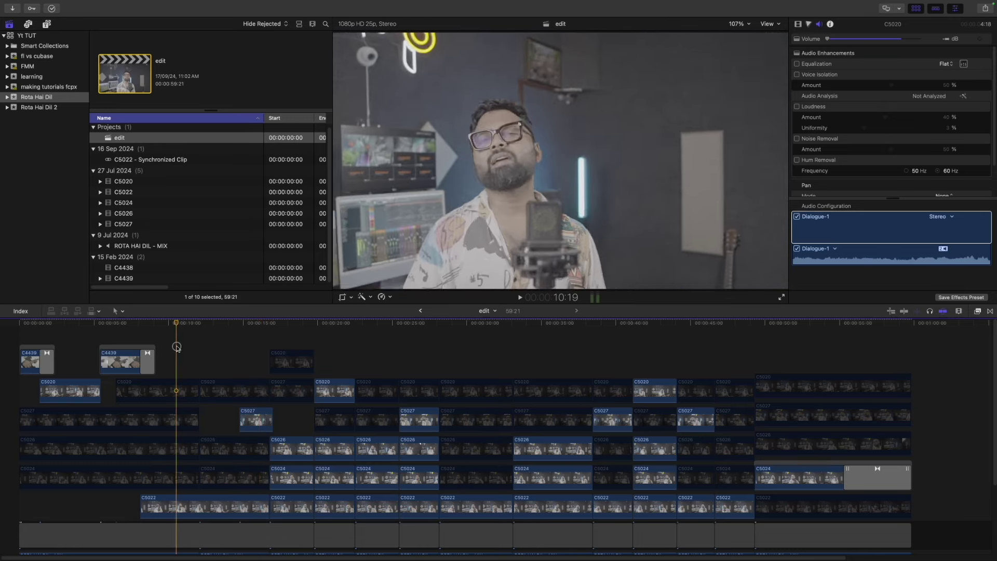
Delete the stacked alternate takes at the start and shorten C5022's end
{"action": "left_click_drag", "start_coordinate": [168, 348], "coordinate": [208, 484]}
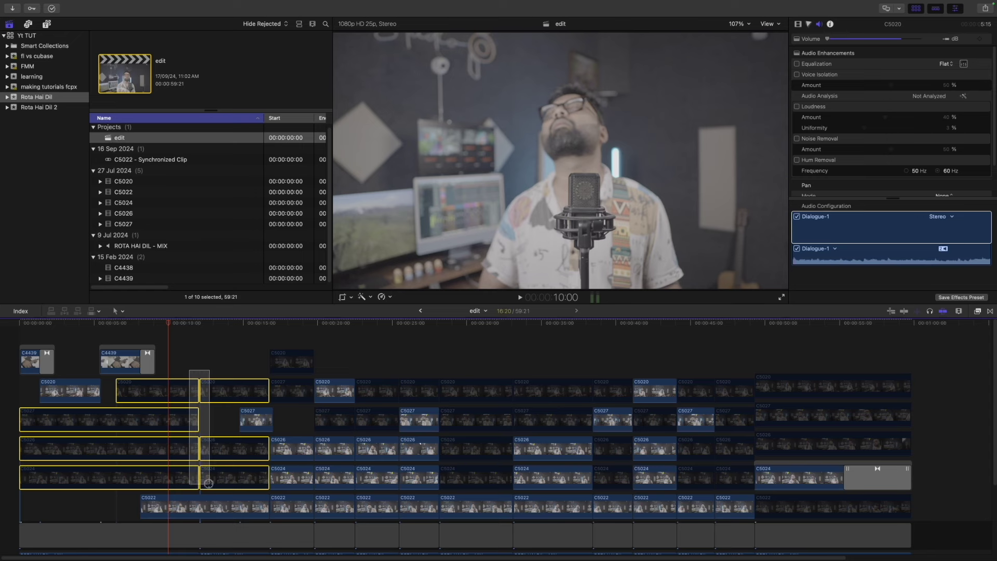
{"action": "key", "text": "Delete"}
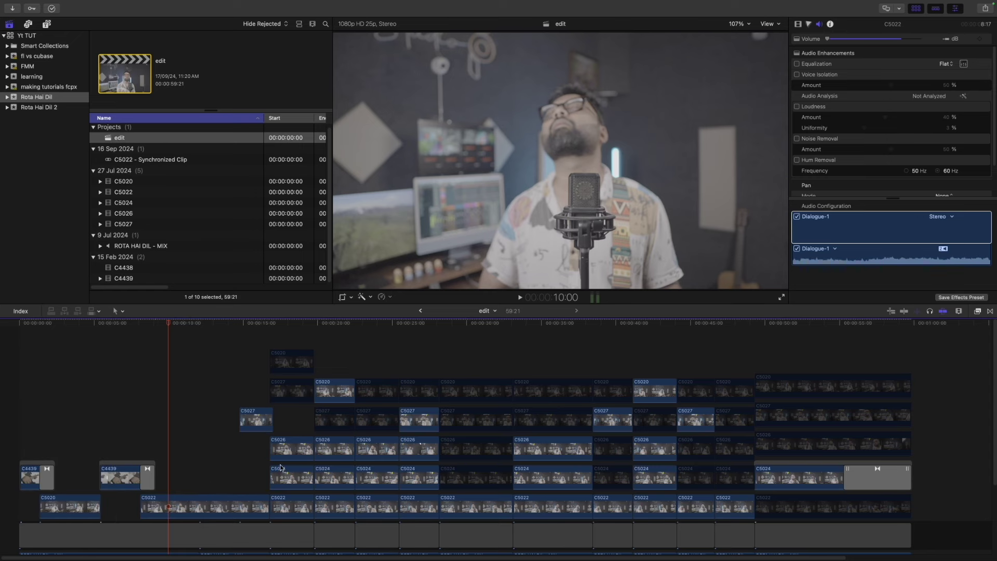
{"action": "left_click", "coordinate": [284, 482]}
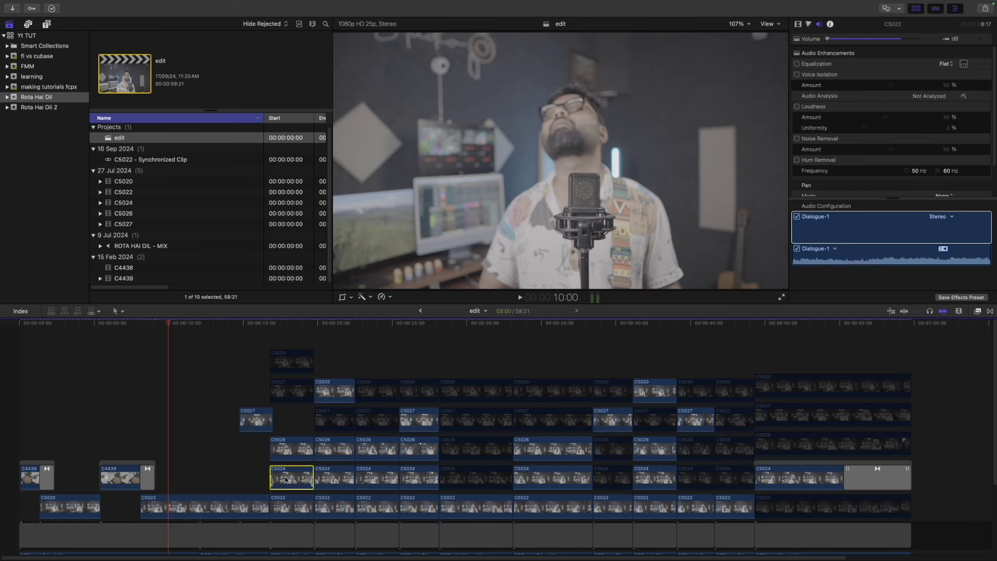
{"action": "key", "text": "Delete"}
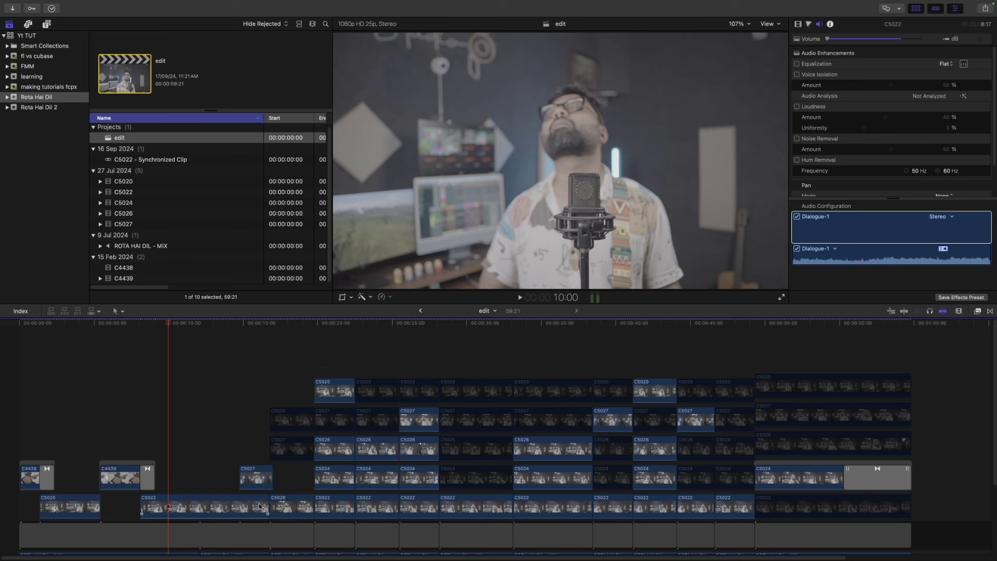
{"action": "mouse_move", "coordinate": [267, 504]}
{"action": "left_mouse_down"}
{"action": "mouse_move", "coordinate": [240, 505]}
{"action": "mouse_move", "coordinate": [276, 513]}
{"action": "left_mouse_up"}
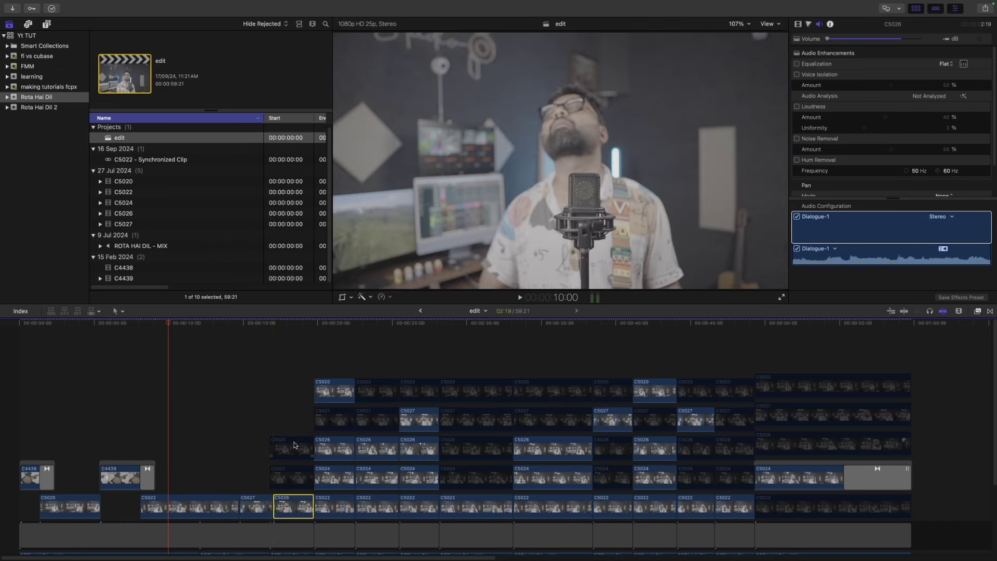
{"action": "left_click_drag", "start_coordinate": [298, 414], "coordinate": [299, 476]}
{"action": "key", "text": "Delete"}
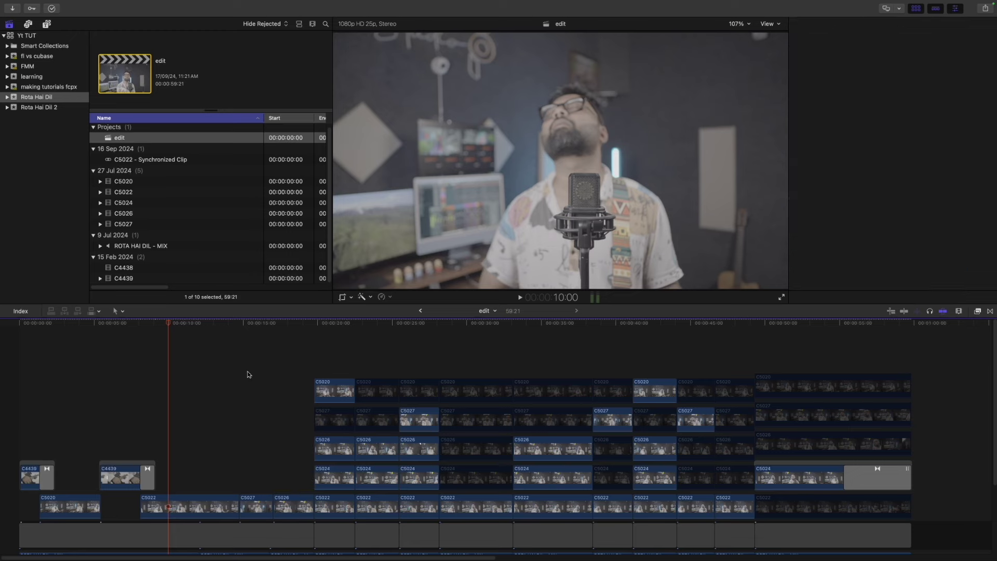
Play back the opening and inspect the edit point between C5022 and C5027
{"action": "left_click", "coordinate": [219, 324]}
{"action": "key", "text": "space"}
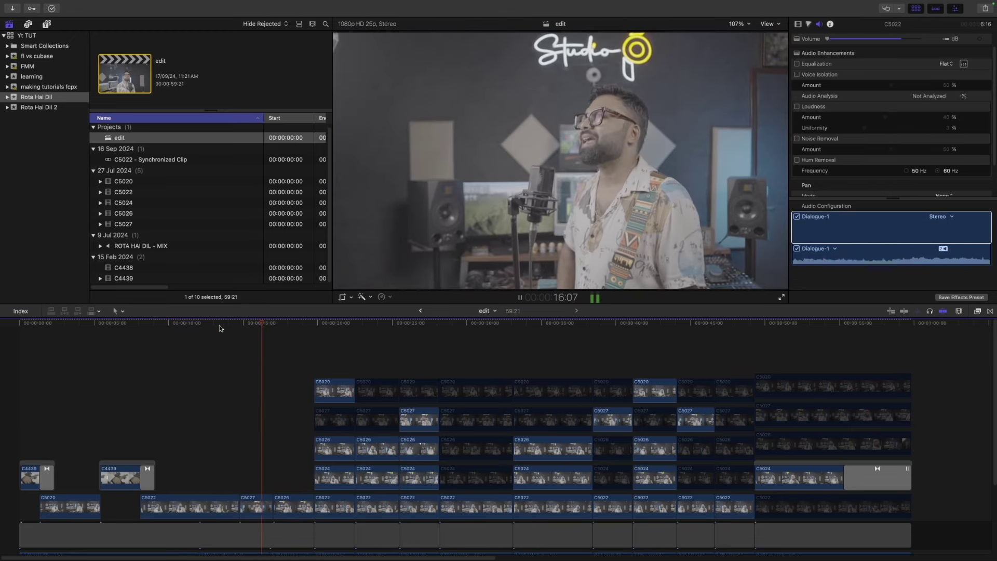
{"action": "key", "text": "space"}
{"action": "left_click", "coordinate": [240, 508]}
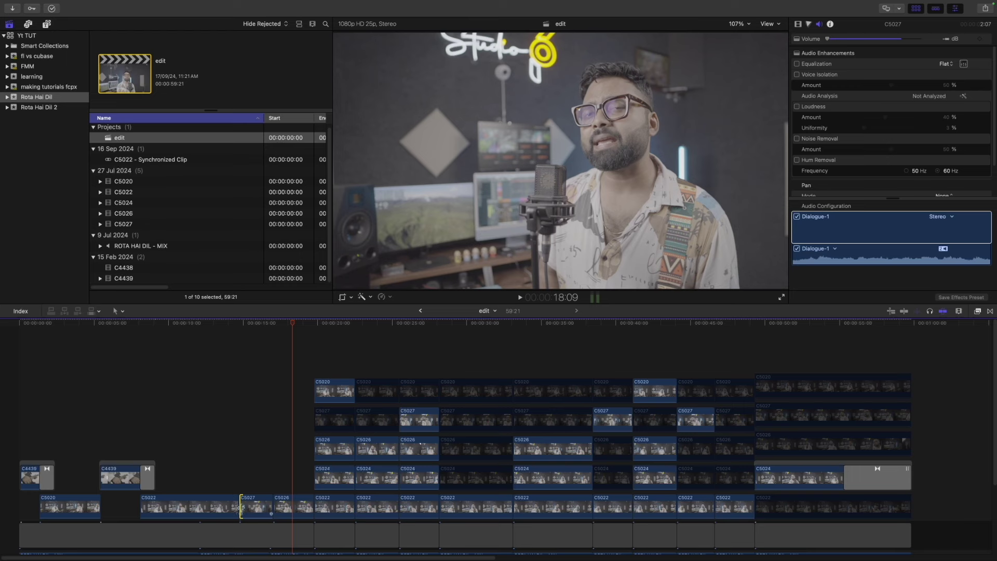
{"action": "left_click", "coordinate": [238, 507]}
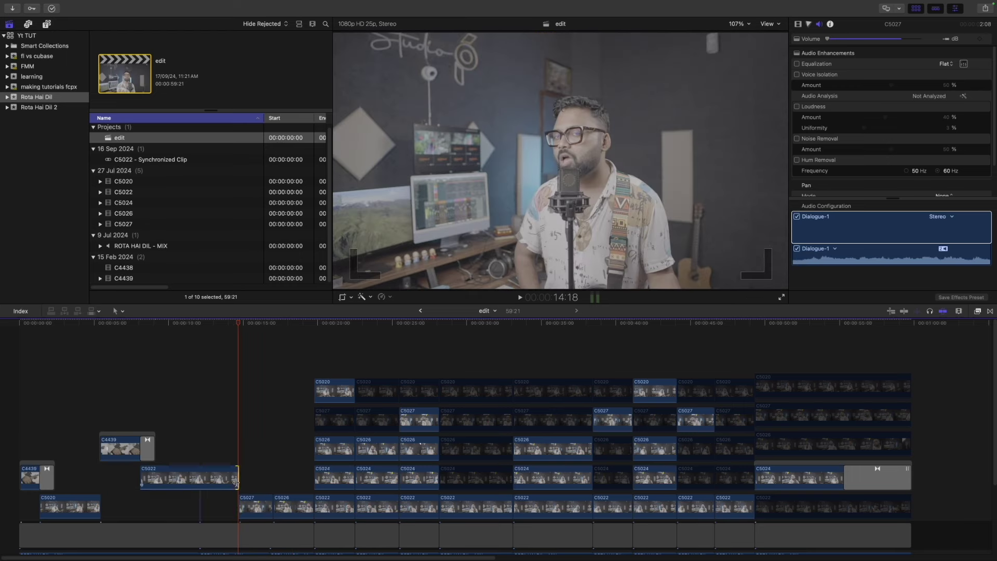
{"action": "key", "text": "space"}
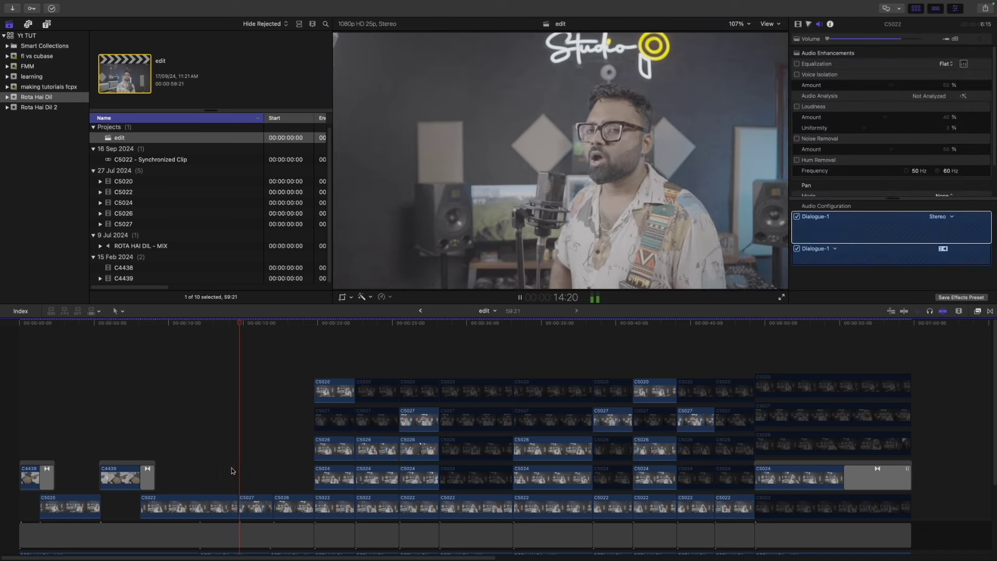
{"action": "key", "text": "space"}
Move C5027 into the main storyline right after C5022 and play back the result
{"action": "left_click", "coordinate": [235, 503]}
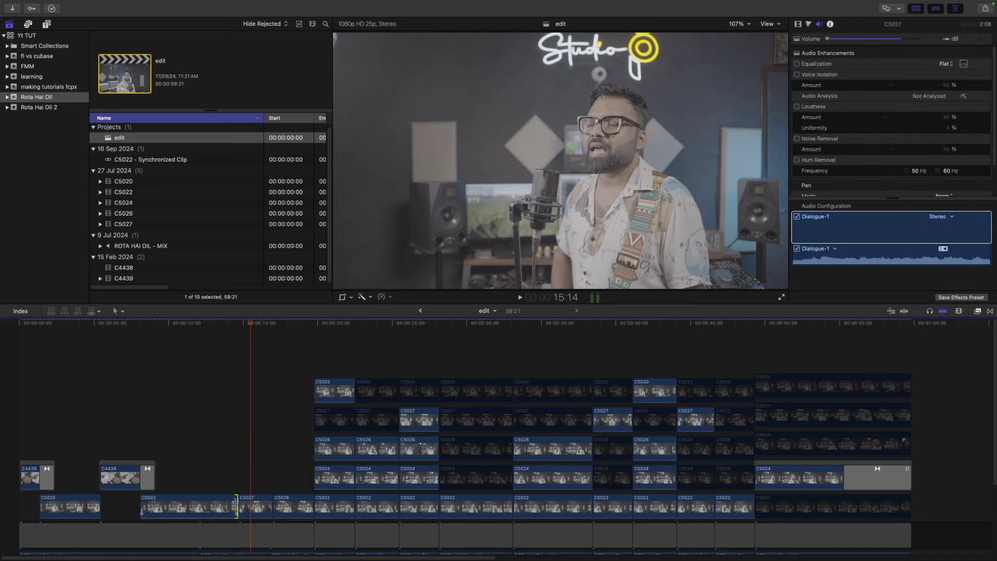
{"action": "key", "text": "alt+super+Up"}
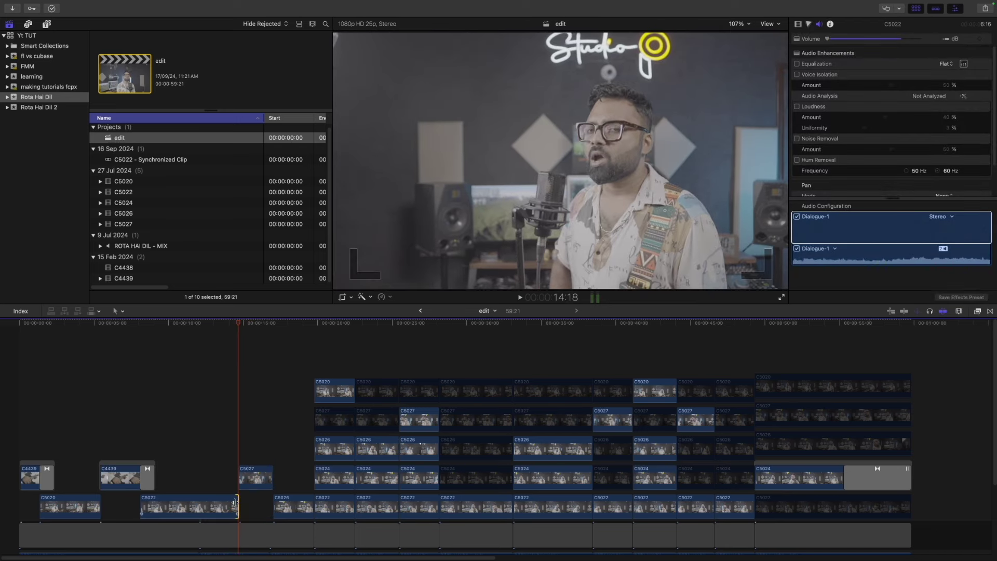
{"action": "left_click", "coordinate": [240, 477]}
{"action": "key", "text": "alt+super+Down"}
{"action": "left_click", "coordinate": [227, 463]}
{"action": "key", "text": "space"}
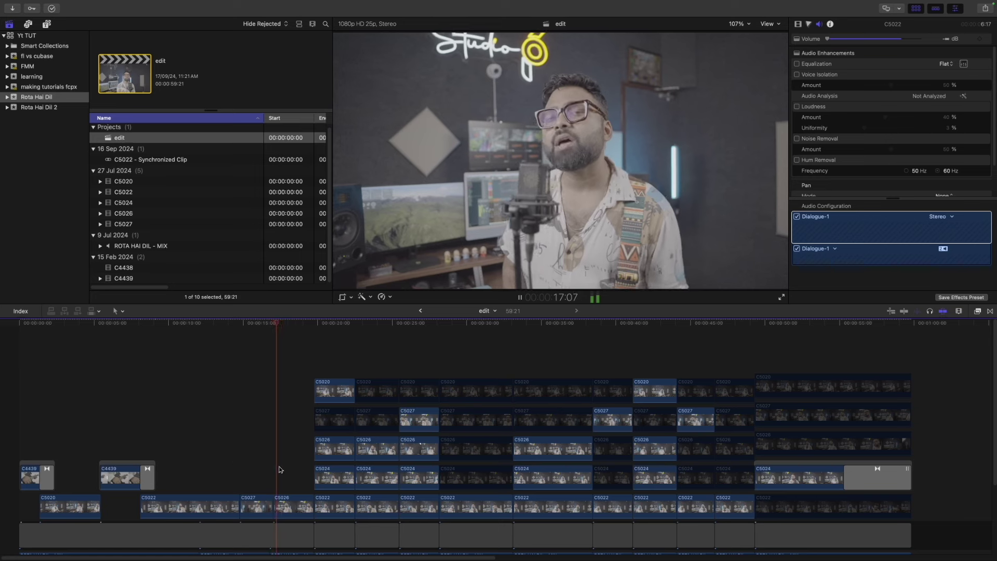
{"action": "key", "text": "space"}
{"action": "left_click", "coordinate": [410, 445]}
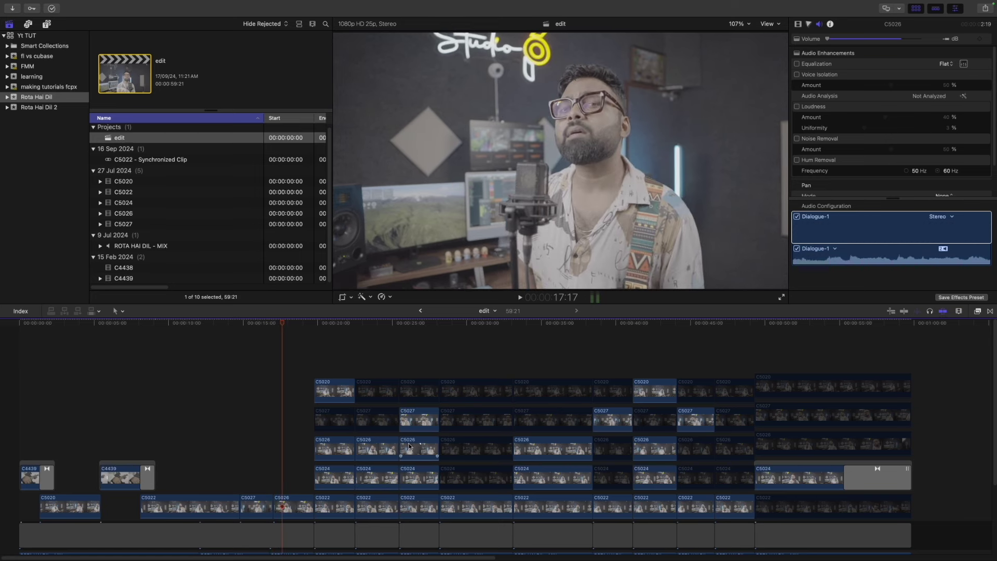
{"action": "scroll", "coordinate": [409, 446], "scroll_direction": "down", "scroll_amount": 2}
{"action": "scroll", "coordinate": [410, 445], "scroll_direction": "down", "scroll_amount": 3}
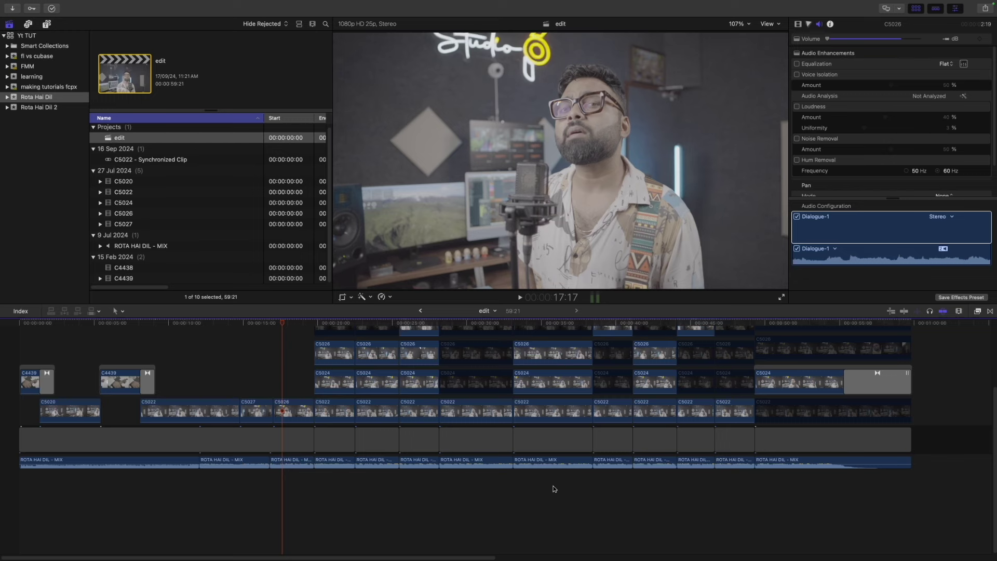
Extend the first ROTA HAI DIL - MIX clip to the project end and delete the leftover music pieces
{"action": "scroll", "coordinate": [554, 489], "scroll_direction": "up", "scroll_amount": 1}
{"action": "left_click_drag", "start_coordinate": [199, 474], "coordinate": [913, 464]}
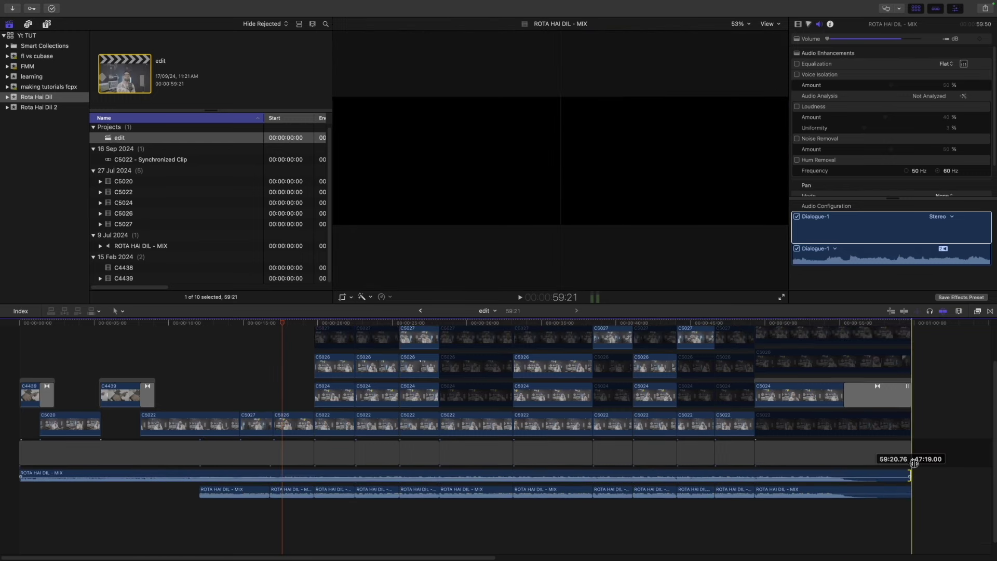
{"action": "left_click_drag", "start_coordinate": [927, 523], "coordinate": [242, 500]}
{"action": "key", "text": "Delete"}
{"action": "key", "text": "super+4"}
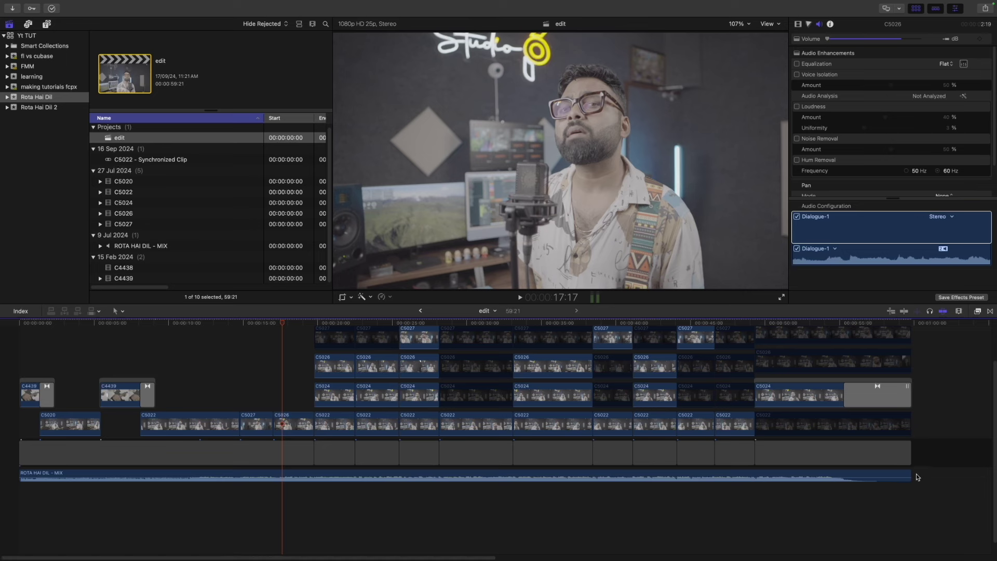
Fade out the ROTA HAI DIL - MIX music at its end
{"action": "left_click_drag", "start_coordinate": [909, 477], "coordinate": [844, 473]}
{"action": "left_click", "coordinate": [755, 527]}
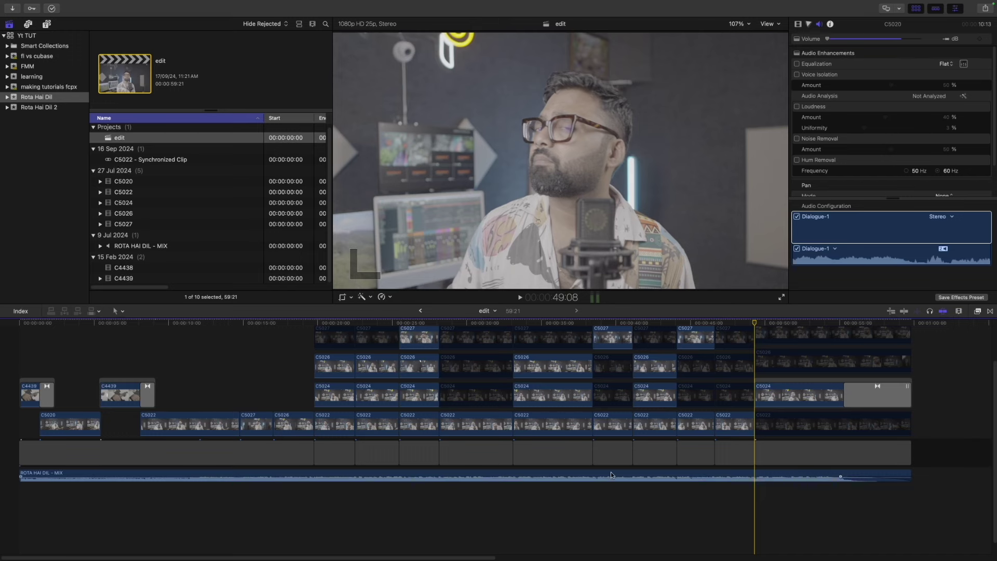
{"action": "scroll", "coordinate": [621, 487], "scroll_direction": "up", "scroll_amount": 2}
Delete the stacked C5020, C5027, C5026 and C5024 segments group by group
{"action": "left_click_drag", "start_coordinate": [384, 347], "coordinate": [353, 462]}
{"action": "key", "text": "Delete"}
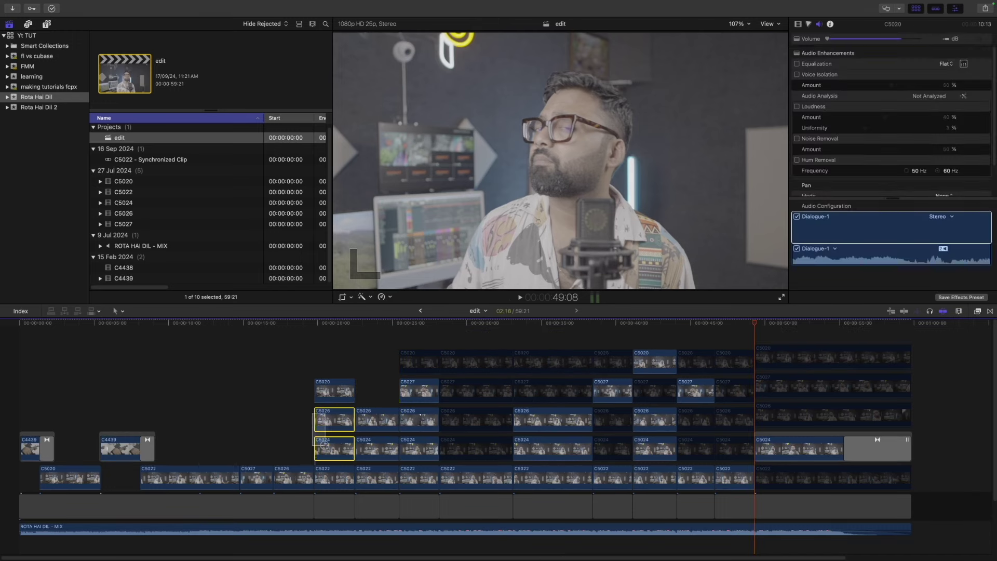
{"action": "key", "text": "Delete"}
{"action": "left_click_drag", "start_coordinate": [358, 402], "coordinate": [395, 462]}
{"action": "key", "text": "Delete"}
{"action": "key", "text": "Delete"}
{"action": "left_click_drag", "start_coordinate": [441, 343], "coordinate": [509, 457]}
{"action": "key", "text": "Delete"}
Overwrite four chosen stacked takes into the main storyline and delete the remaining stacked clips
{"action": "left_click", "coordinate": [570, 406]}
{"action": "key", "text": "alt+ctrl+Down"}
{"action": "left_click", "coordinate": [612, 390]}
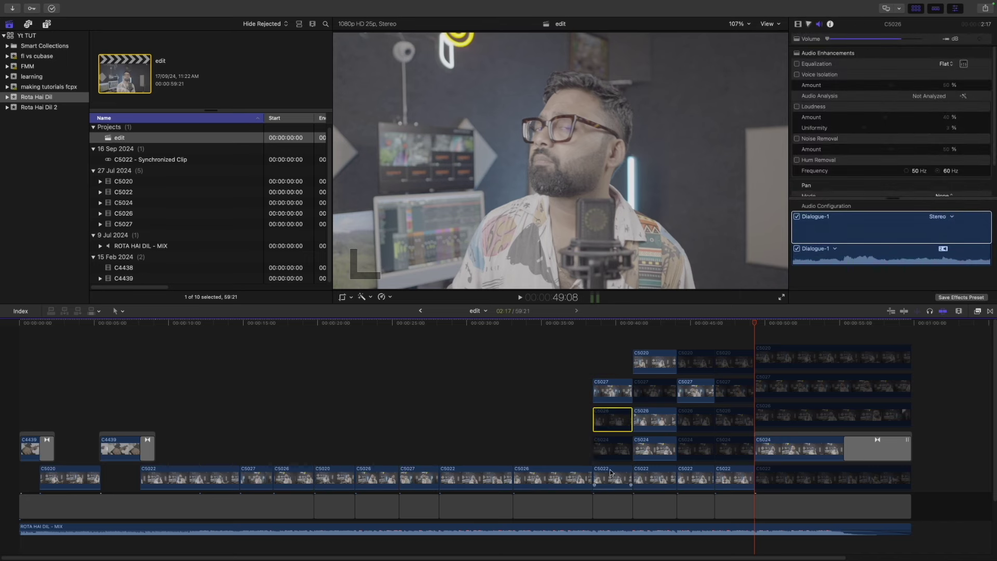
{"action": "key", "text": "alt+ctrl+Down"}
{"action": "left_click", "coordinate": [654, 362]}
{"action": "key", "text": "alt+ctrl+Down"}
{"action": "left_click", "coordinate": [696, 390]}
{"action": "key", "text": "alt+ctrl+Down"}
{"action": "left_click_drag", "start_coordinate": [708, 345], "coordinate": [909, 431]}
{"action": "key", "text": "Delete"}
Replace the main clip near 47 seconds with the C5024 take and play back the ending
{"action": "left_click", "coordinate": [794, 488]}
{"action": "left_click", "coordinate": [763, 447]}
{"action": "key", "text": "alt+super+Down"}
{"action": "left_click", "coordinate": [723, 405]}
{"action": "key", "text": "space"}
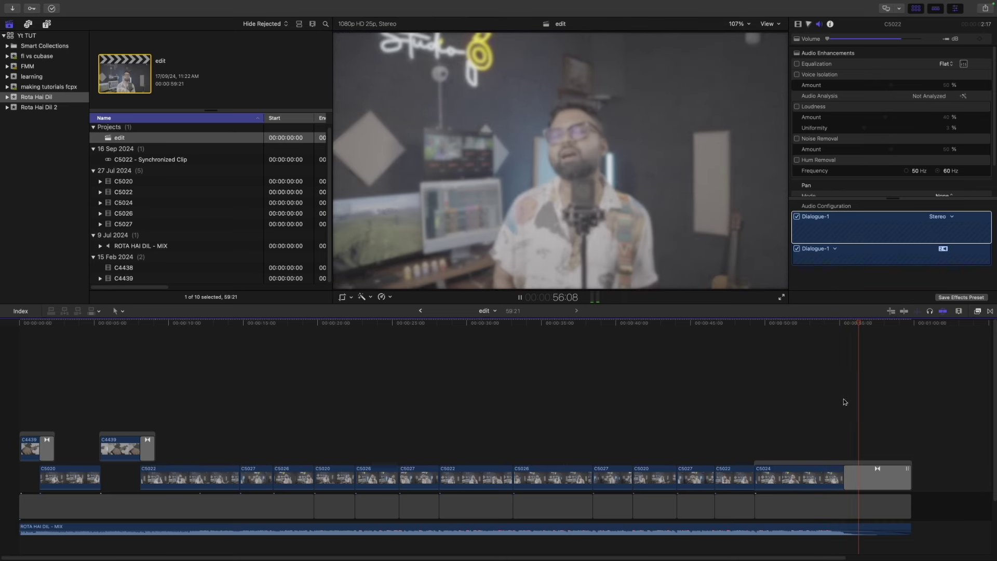
Retime the final C5024 clip to play at 100% and then slow to 25%
{"action": "left_click", "coordinate": [808, 481]}
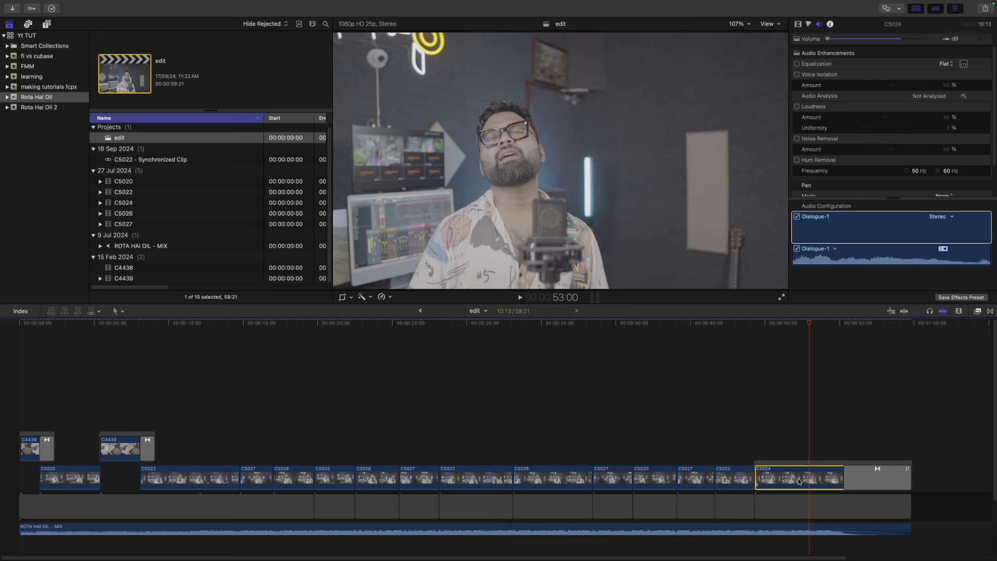
{"action": "right_click", "coordinate": [799, 481]}
{"action": "left_click", "coordinate": [810, 395]}
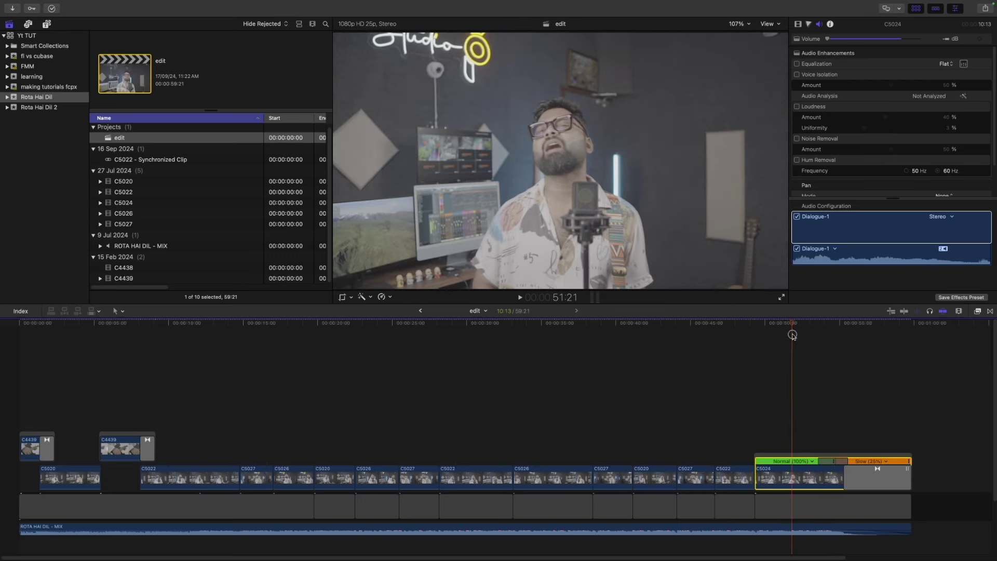
{"action": "left_click", "coordinate": [858, 345]}
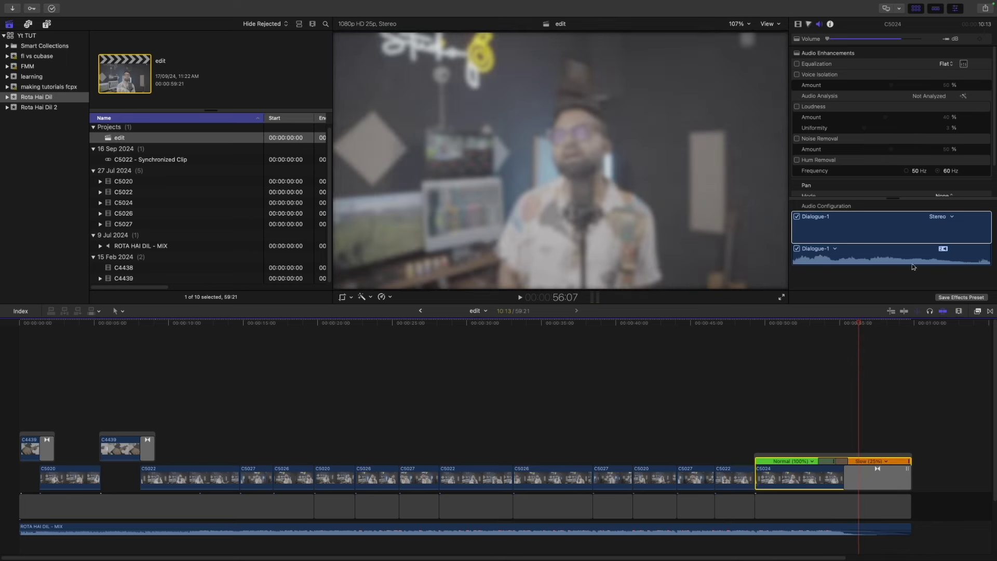
{"action": "left_click", "coordinate": [828, 24]}
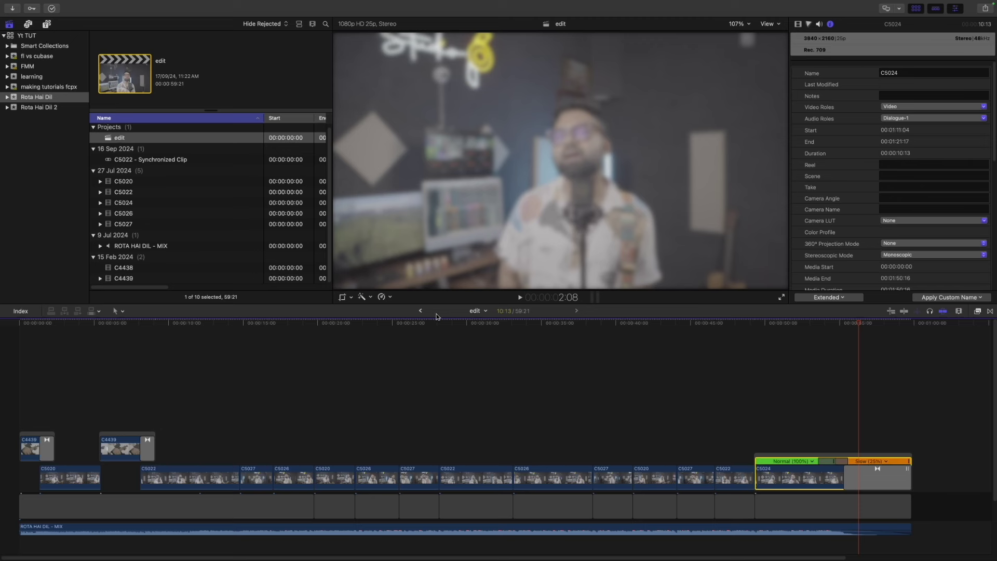
Set the C5024 retime video quality to Better (Optical Flow)
{"action": "left_click", "coordinate": [391, 297]}
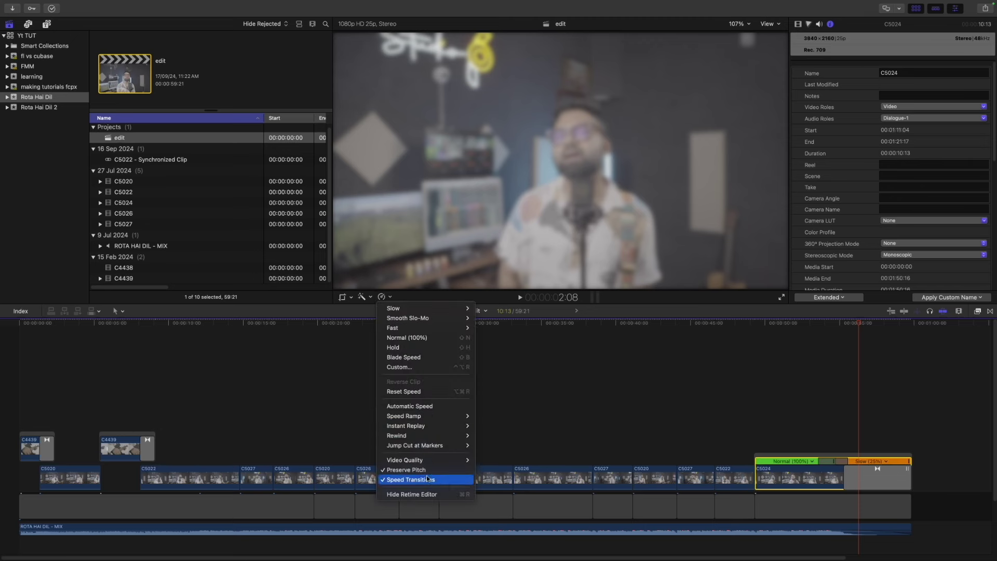
{"action": "mouse_move", "coordinate": [440, 460]}
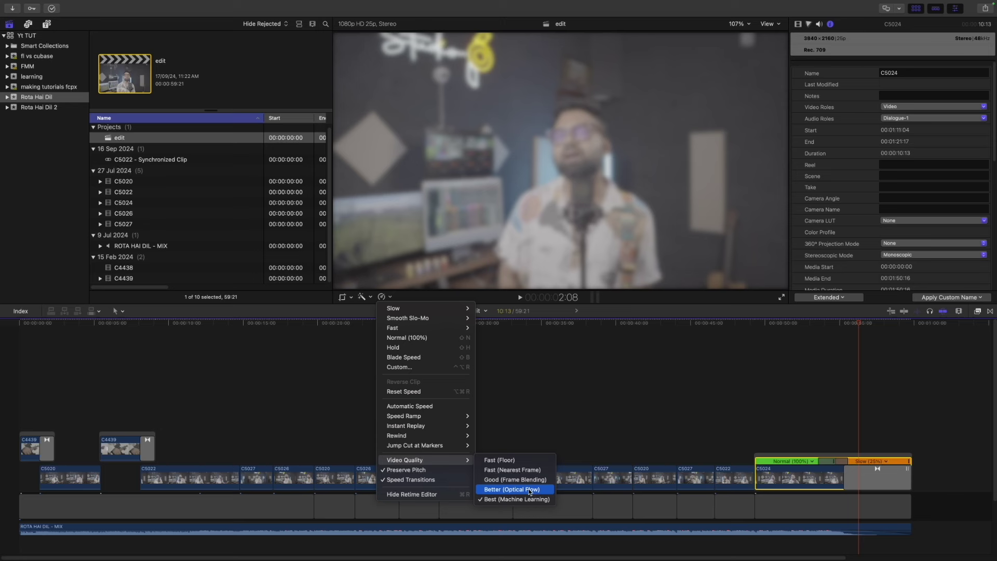
{"action": "left_click", "coordinate": [530, 489]}
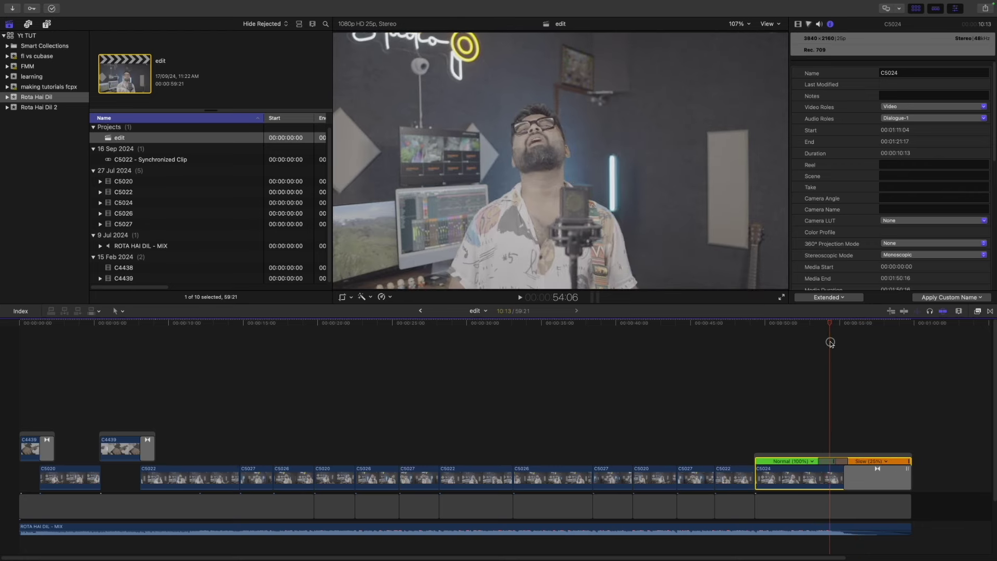
{"action": "left_click", "coordinate": [887, 485]}
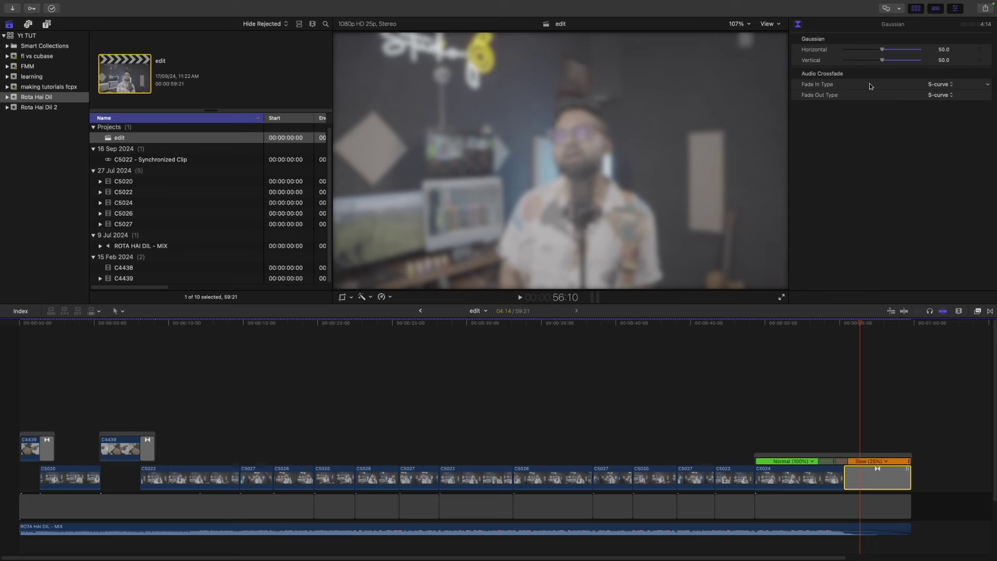
Add a Gaussian blur transition at C5024's end and check background rendering, now at 47%
{"action": "left_click", "coordinate": [991, 311]}
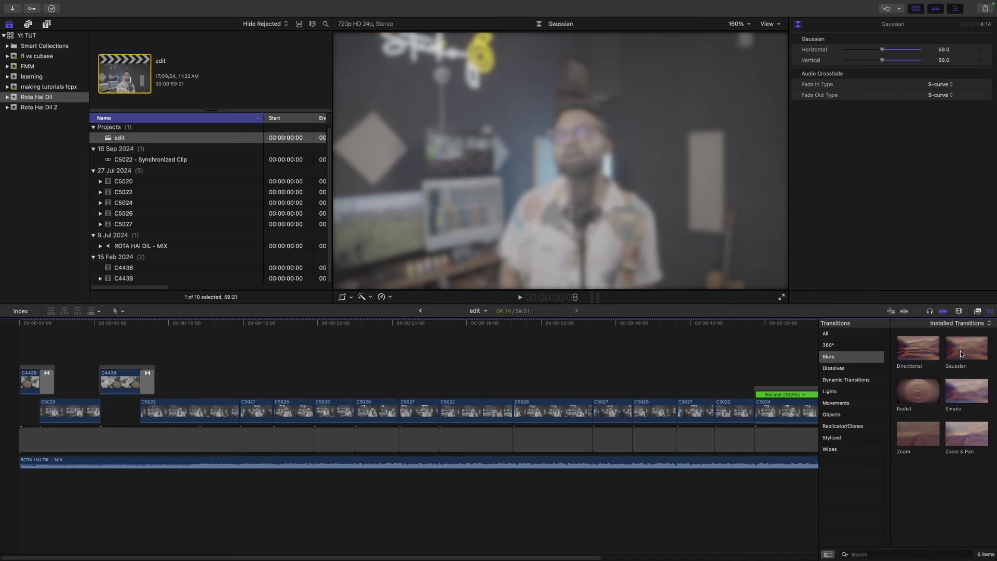
{"action": "left_click", "coordinate": [778, 370]}
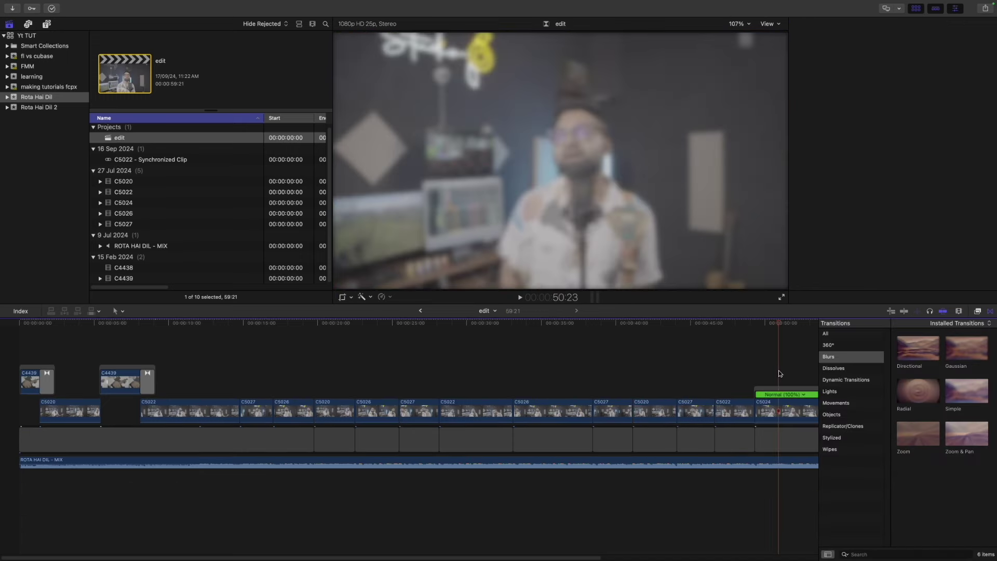
{"action": "scroll", "coordinate": [780, 372], "scroll_direction": "right", "scroll_amount": 3}
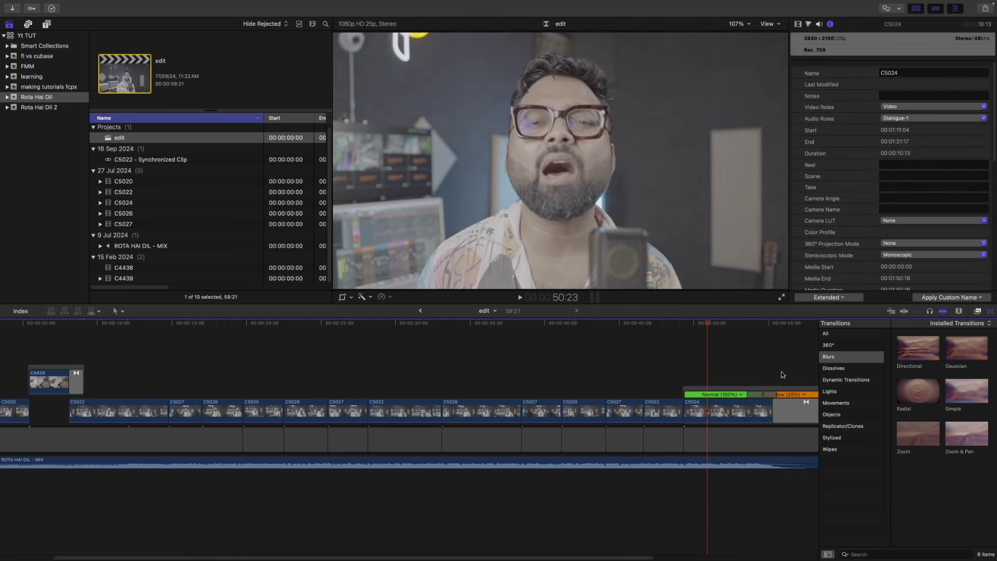
{"action": "key", "text": "super+t"}
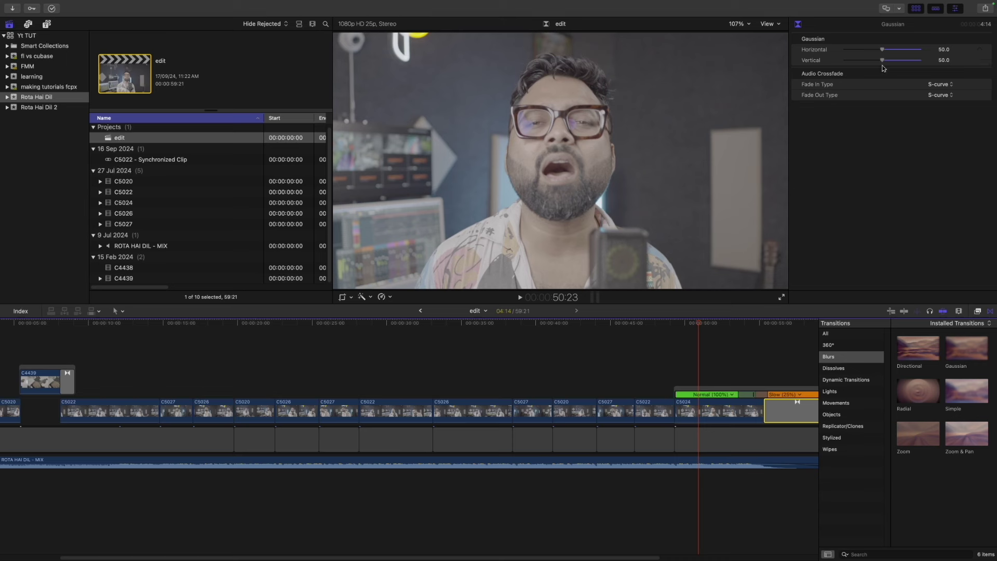
{"action": "left_click", "coordinate": [990, 311]}
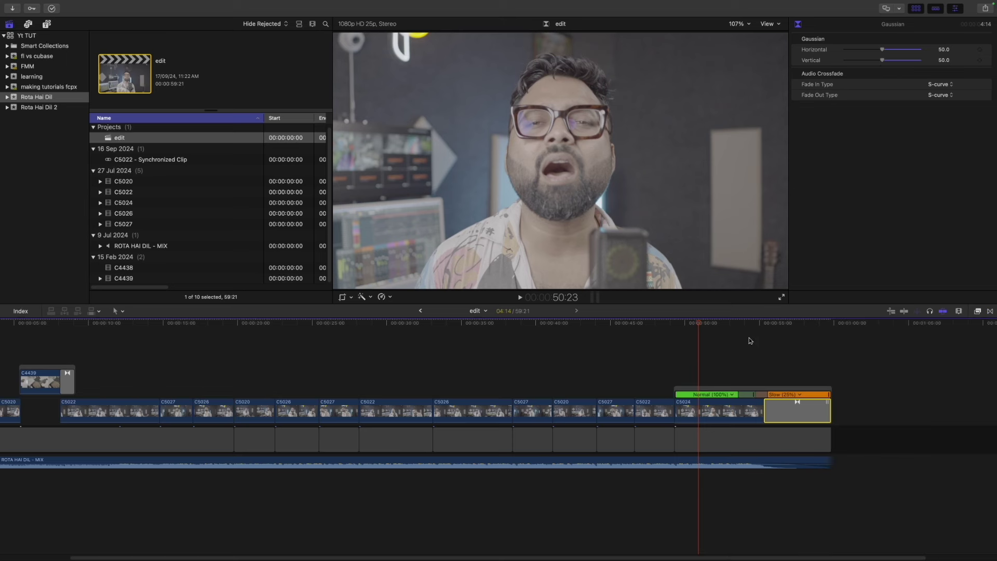
{"action": "left_click", "coordinate": [746, 406]}
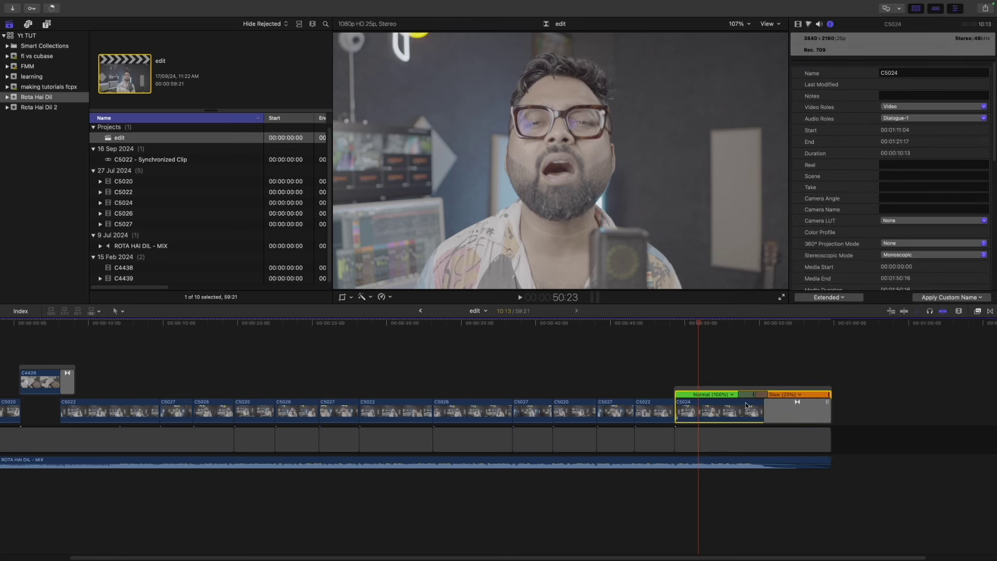
{"action": "left_click", "coordinate": [53, 8]}
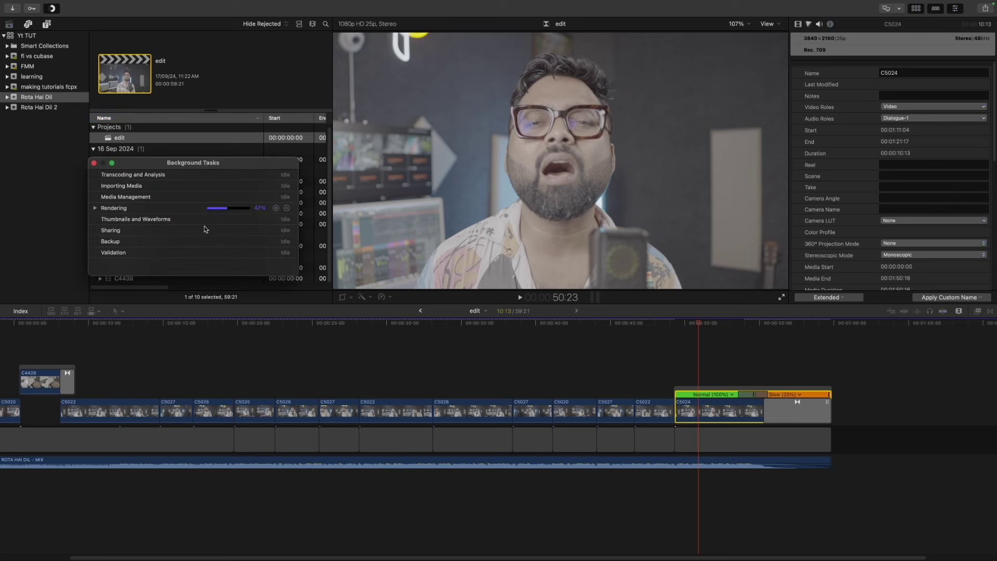
Close Background Tasks and play back the slowed C5024 ending with its blur
{"action": "key", "text": "super+9"}
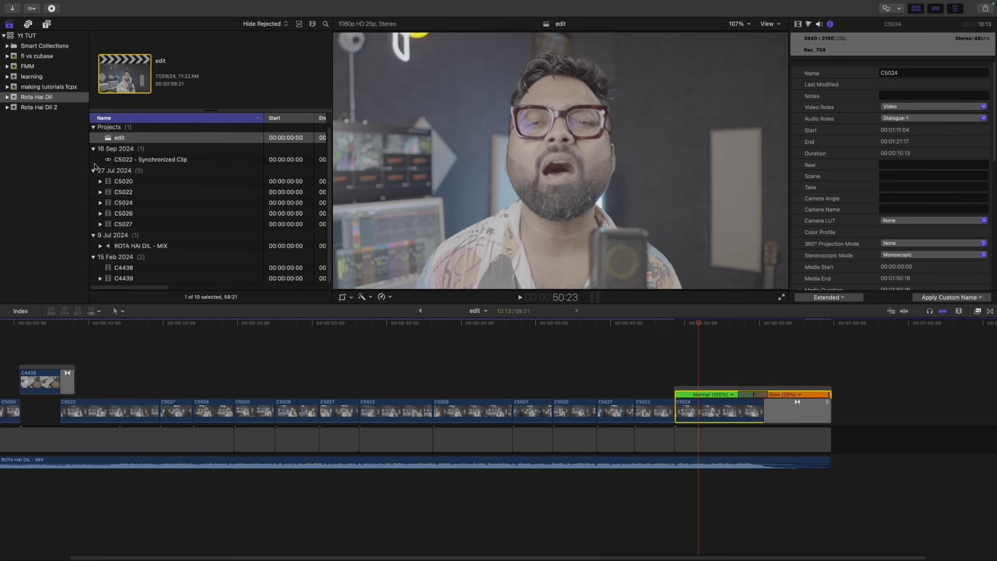
{"action": "left_click", "coordinate": [676, 354]}
{"action": "key", "text": "space"}
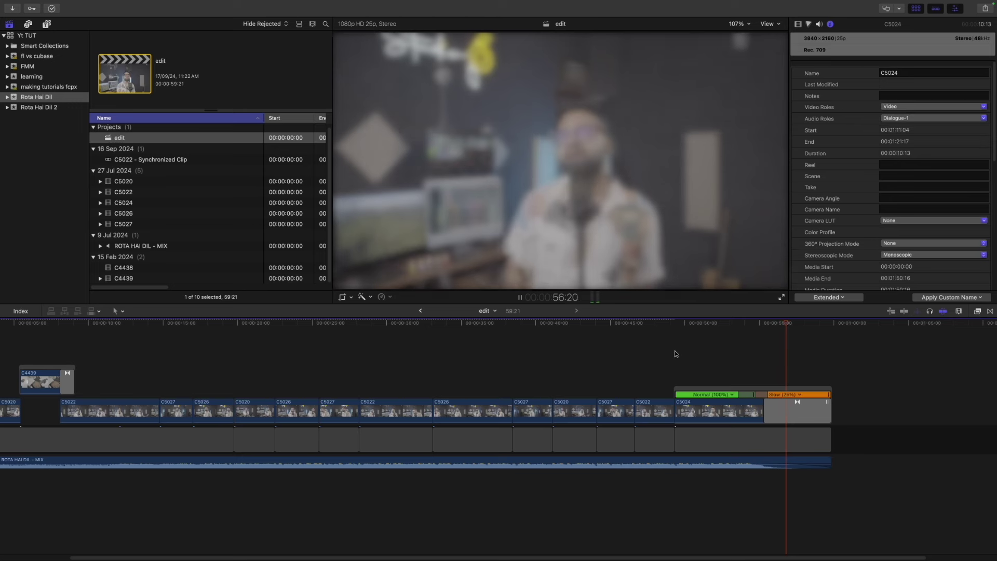
{"action": "key", "text": "space"}
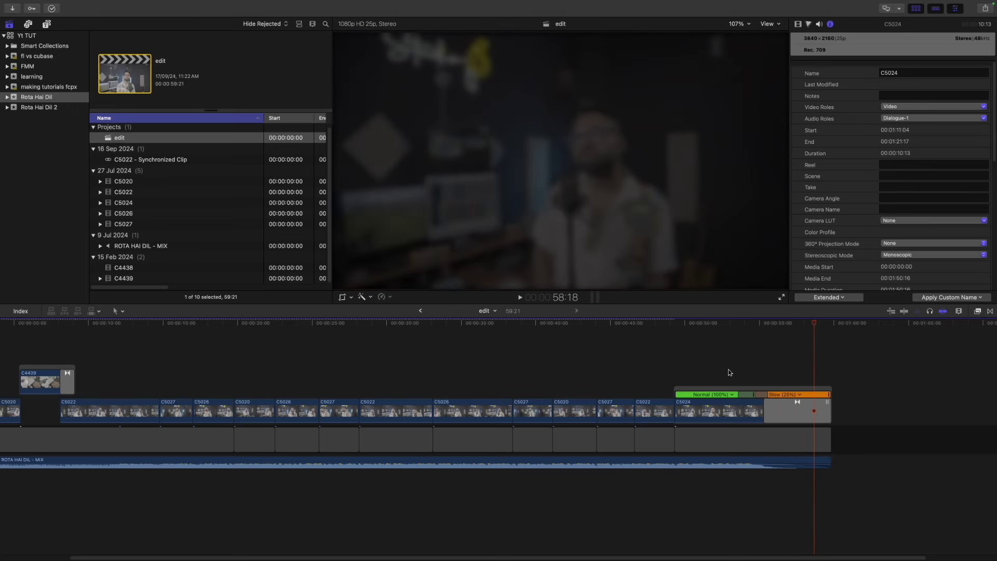
Add a Basic Title over the slow-motion ending, trimmed to end with the video
{"action": "left_click", "coordinate": [745, 324]}
{"action": "key", "text": "ctrl+t"}
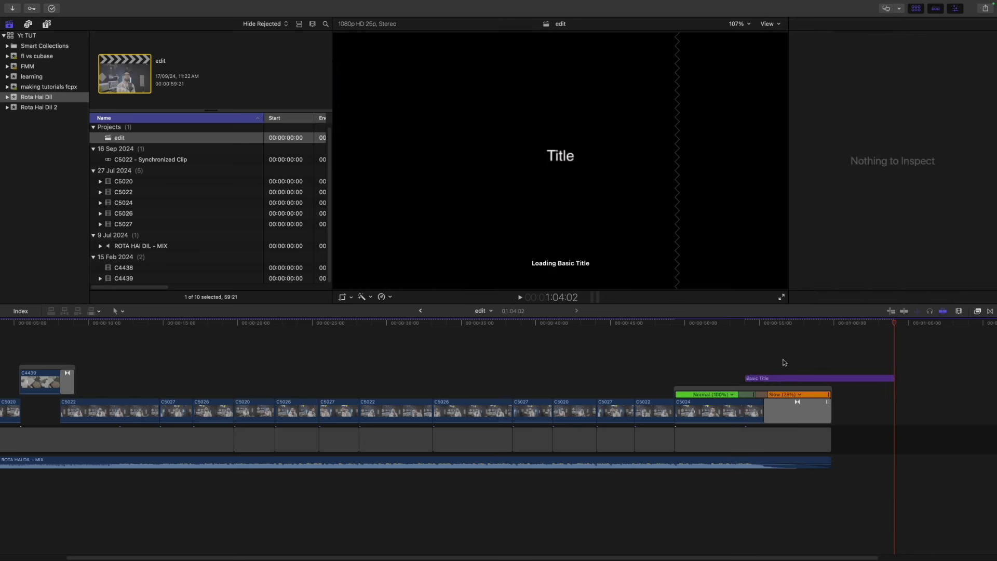
{"action": "left_click", "coordinate": [813, 377]}
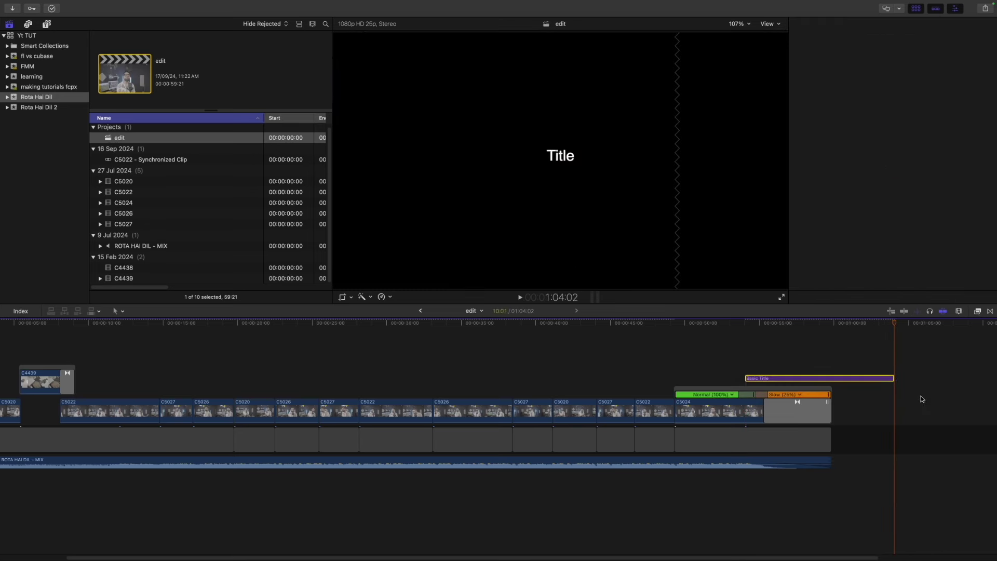
{"action": "key", "text": "super+4"}
{"action": "left_click_drag", "start_coordinate": [893, 379], "coordinate": [830, 379]}
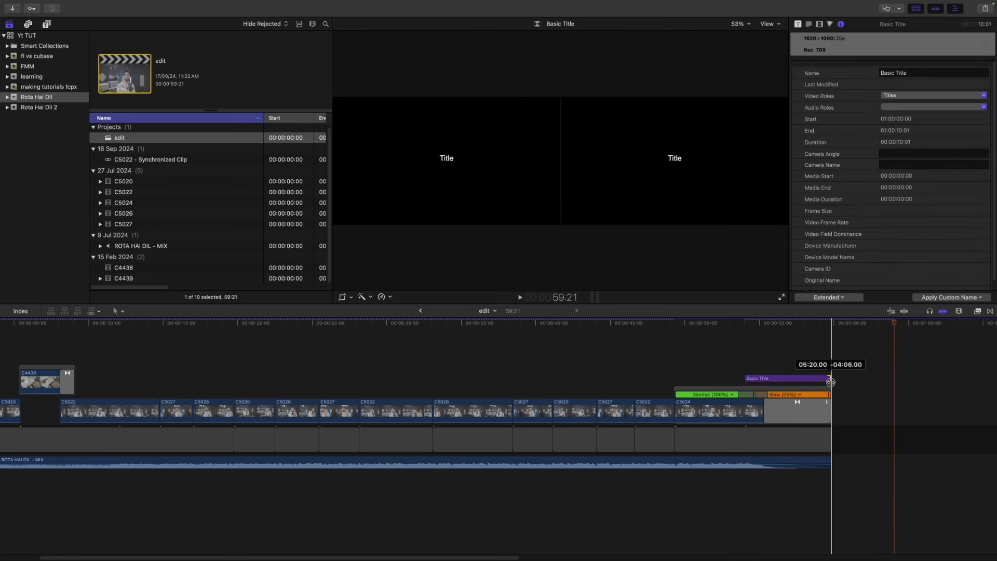
{"action": "left_click", "coordinate": [774, 325]}
{"action": "left_click", "coordinate": [775, 378]}
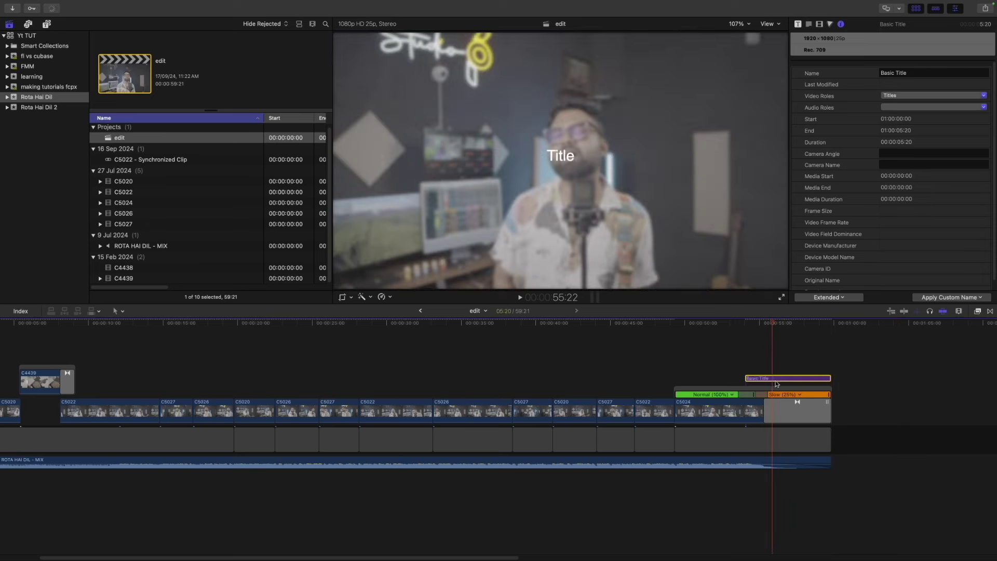
Replace the title text with three lines: Rota Hai Dil, Like | Share | Subscribe, Thanks
{"action": "left_click", "coordinate": [798, 24]}
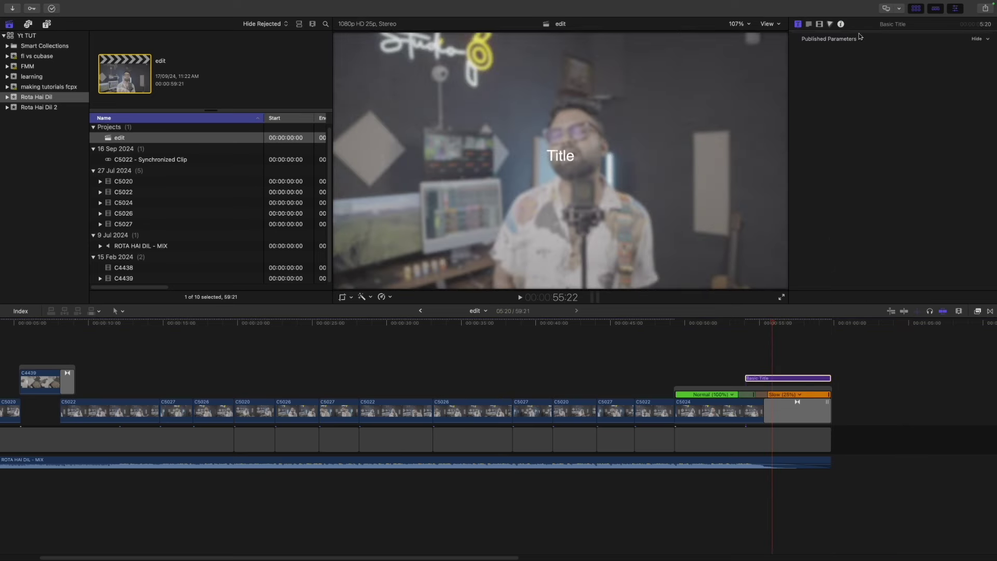
{"action": "left_click", "coordinate": [808, 24]}
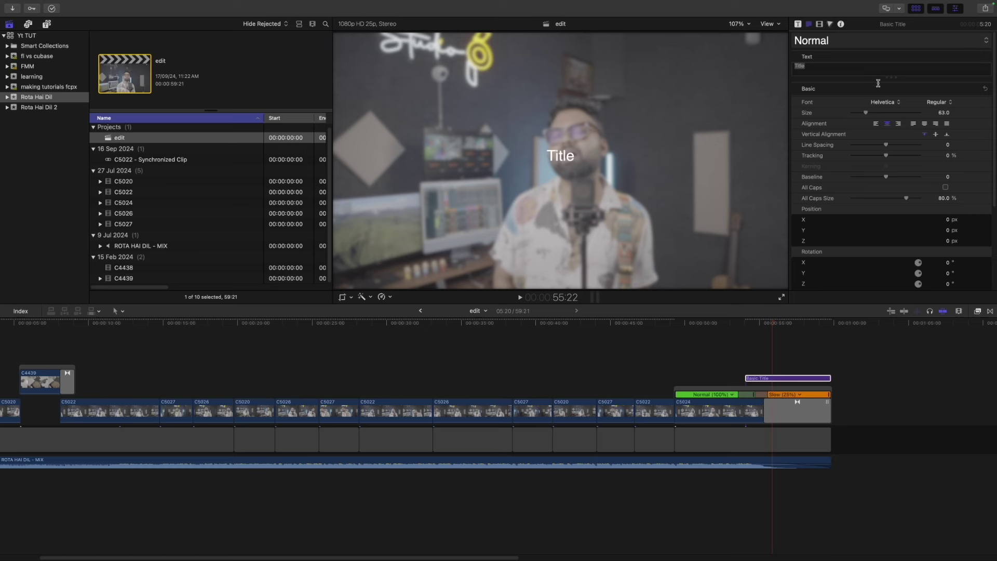
{"action": "left_click_drag", "start_coordinate": [887, 78], "coordinate": [887, 112]}
{"action": "left_click", "coordinate": [833, 72]}
{"action": "key", "text": "super+a"}
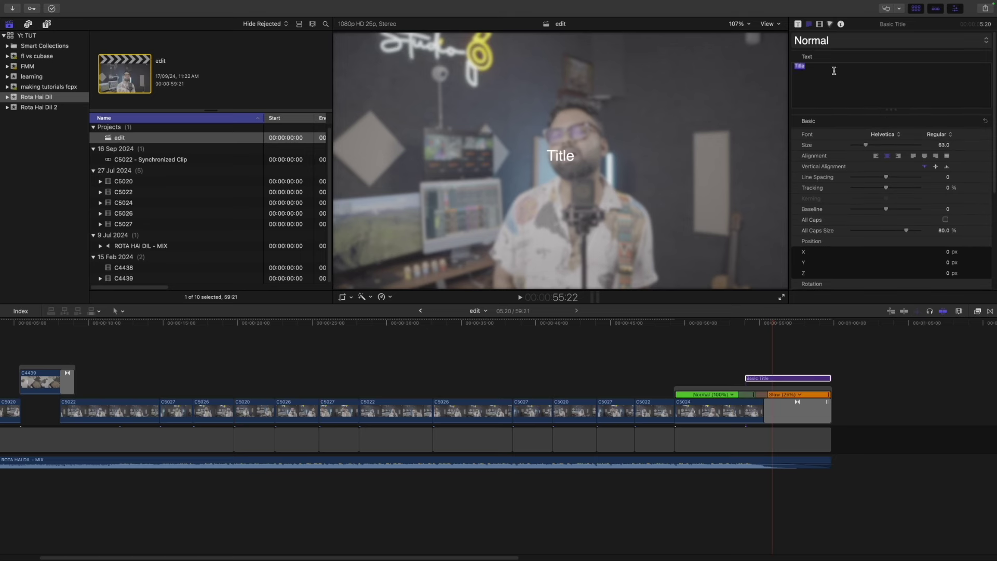
{"action": "type", "text": "Rota Hai"}
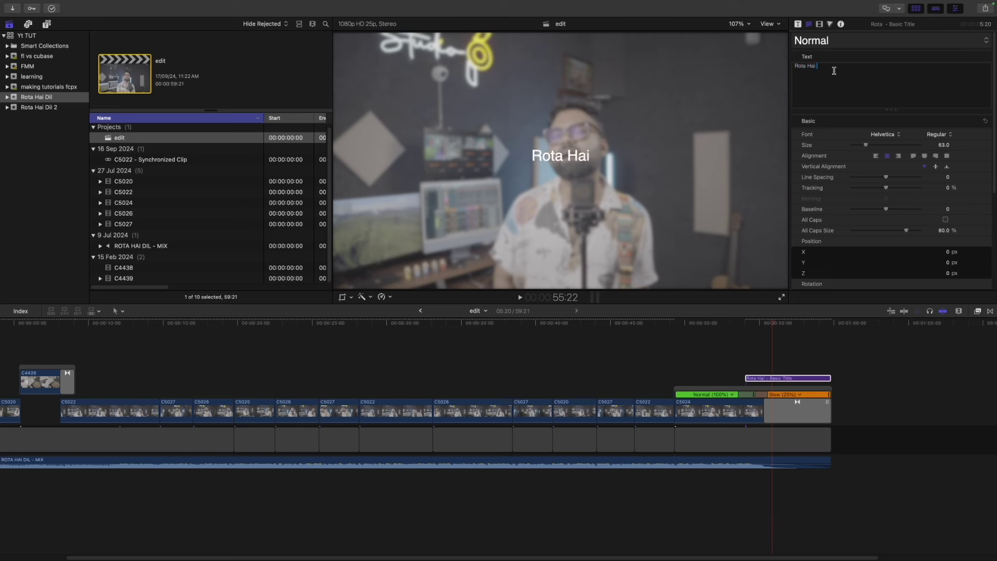
{"action": "type", "text": "Dil"}
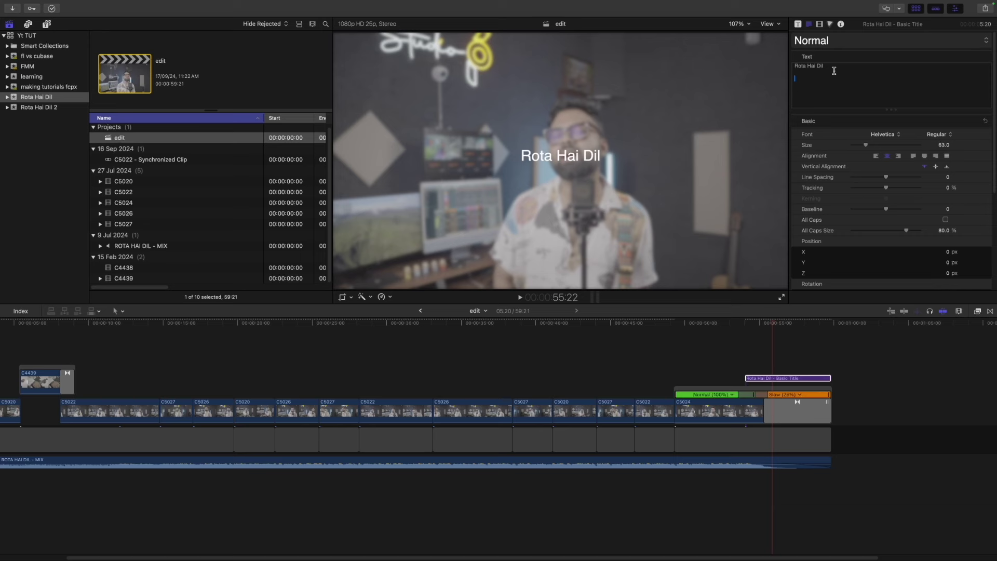
{"action": "type", "text": "ike"}
{"action": "type", "text": " I Sjh"}
{"action": "key", "text": "BackSpace"}
{"action": "key", "text": "BackSpace"}
{"action": "type", "text": "hare"}
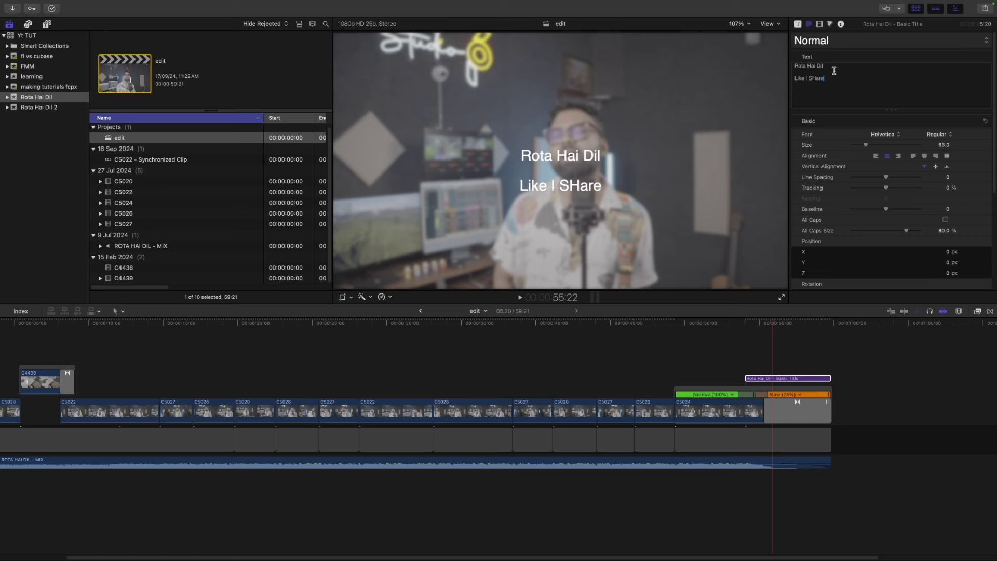
{"action": "type", "text": " I Subscribe"}
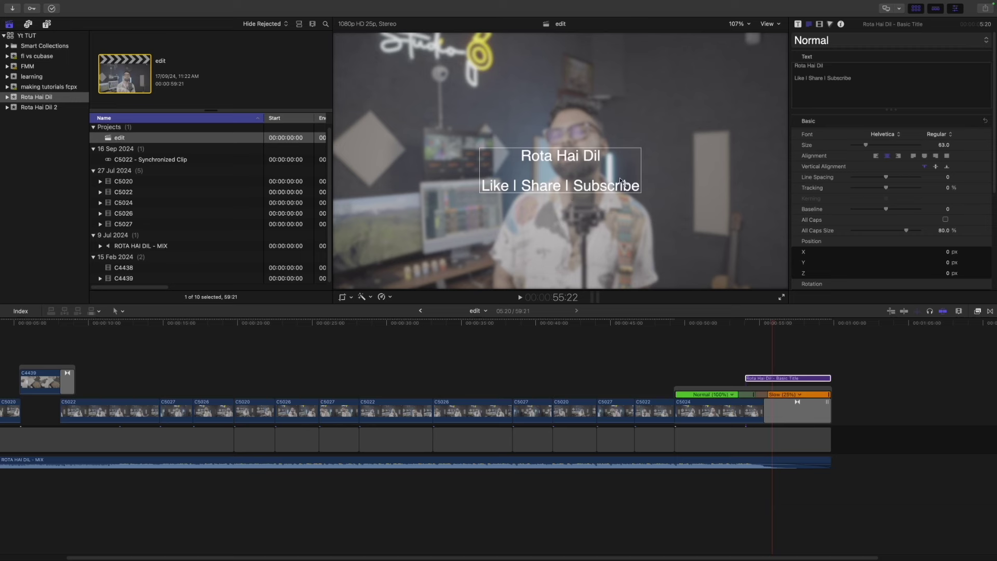
{"action": "left_click", "coordinate": [890, 76]}
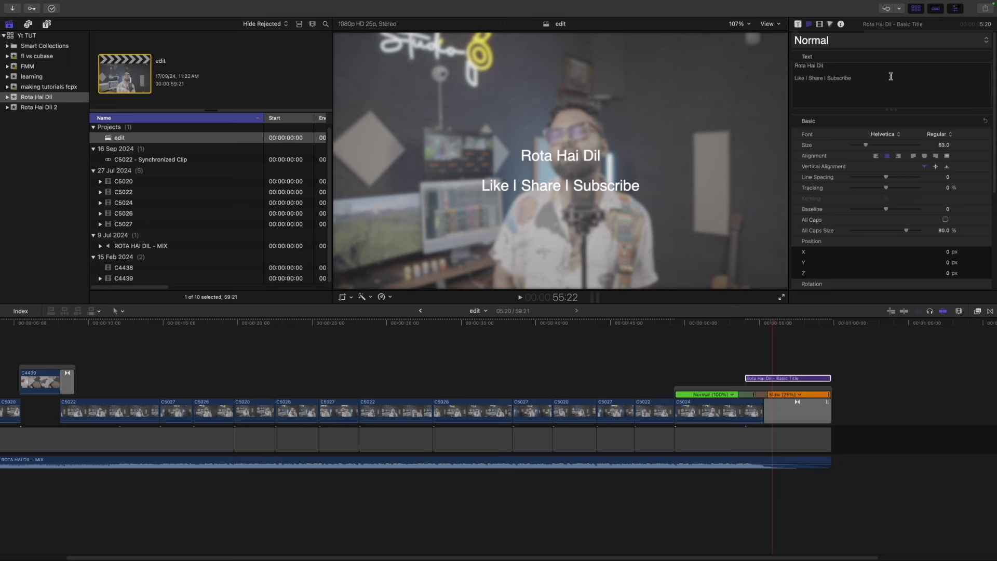
{"action": "type", "text": "Thanks"}
{"action": "left_click", "coordinate": [584, 164]}
{"action": "triple_click", "coordinate": [584, 164]}
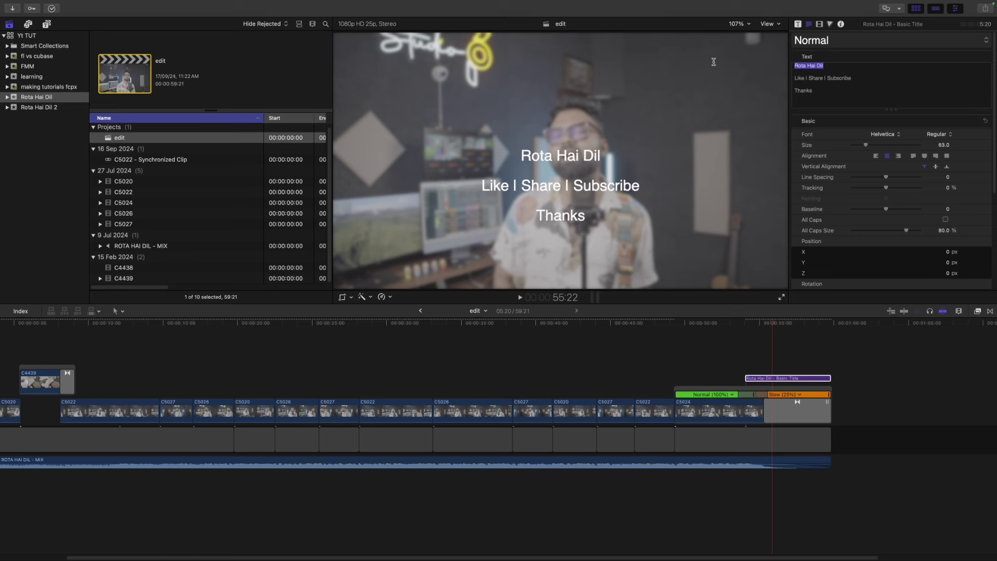
Set the Rota Hai Dil line to Herathine Demo at size 121 and raise the title block
{"action": "left_click", "coordinate": [881, 135]}
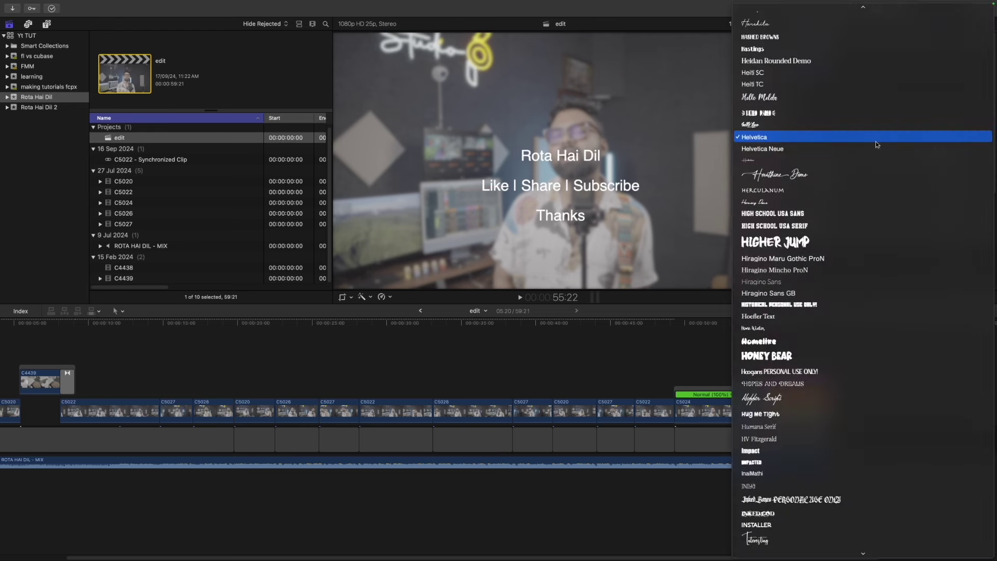
{"action": "left_click", "coordinate": [858, 166]}
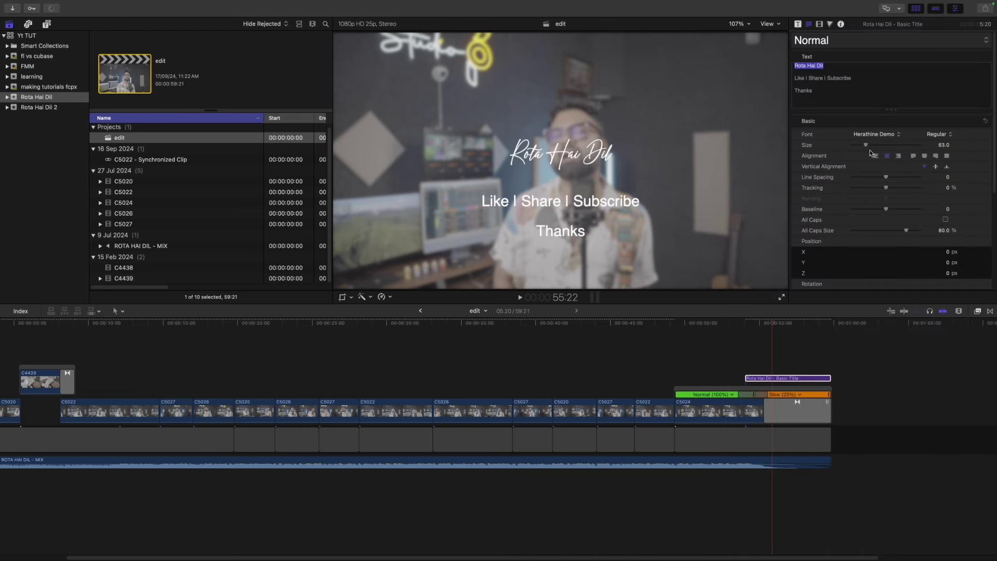
{"action": "left_click_drag", "start_coordinate": [944, 147], "coordinate": [944, 148]}
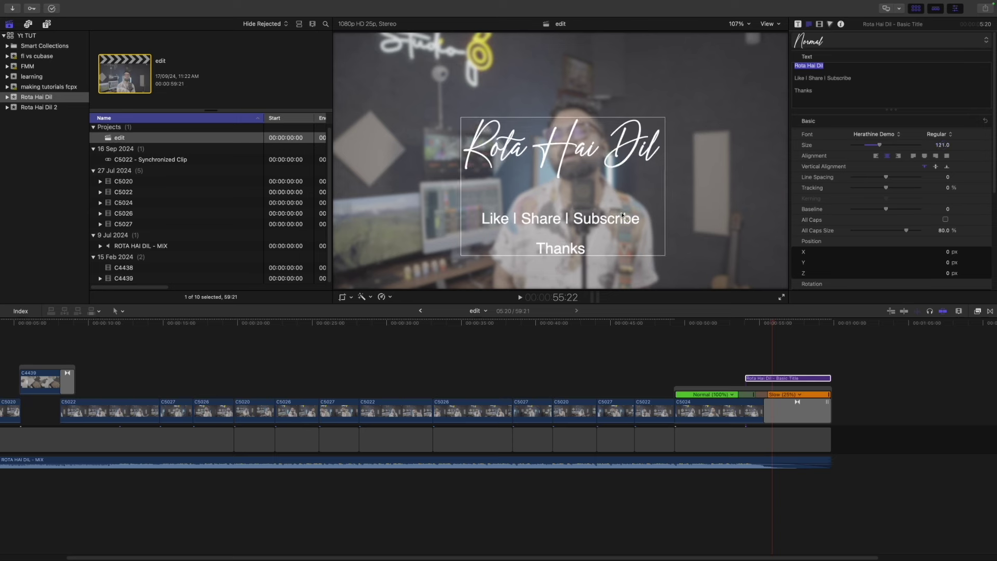
{"action": "left_click_drag", "start_coordinate": [622, 213], "coordinate": [619, 187]}
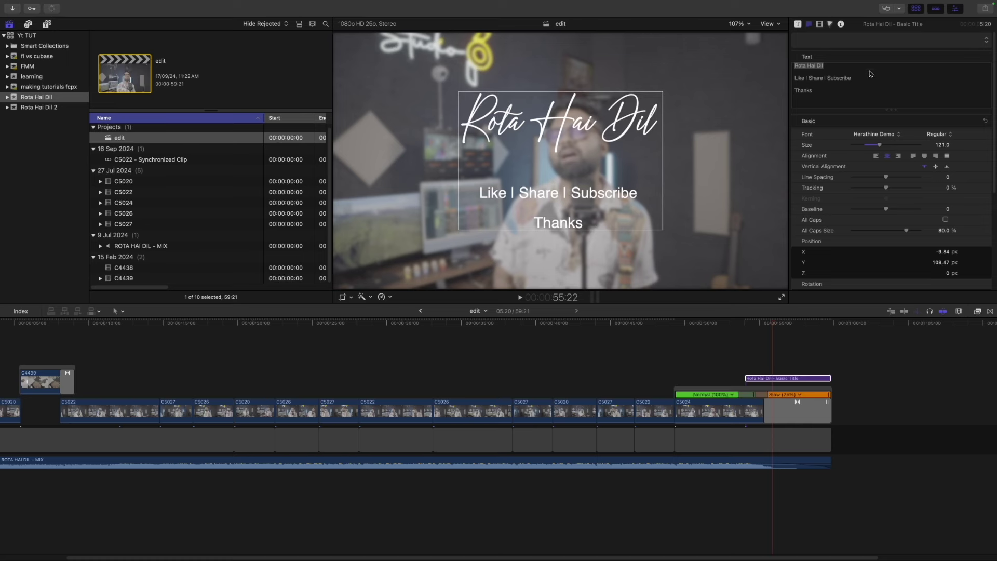
Give the Like | Share | Subscribe line a condensed all-caps font at size 78, raised slightly
{"action": "left_click_drag", "start_coordinate": [862, 78], "coordinate": [756, 77]}
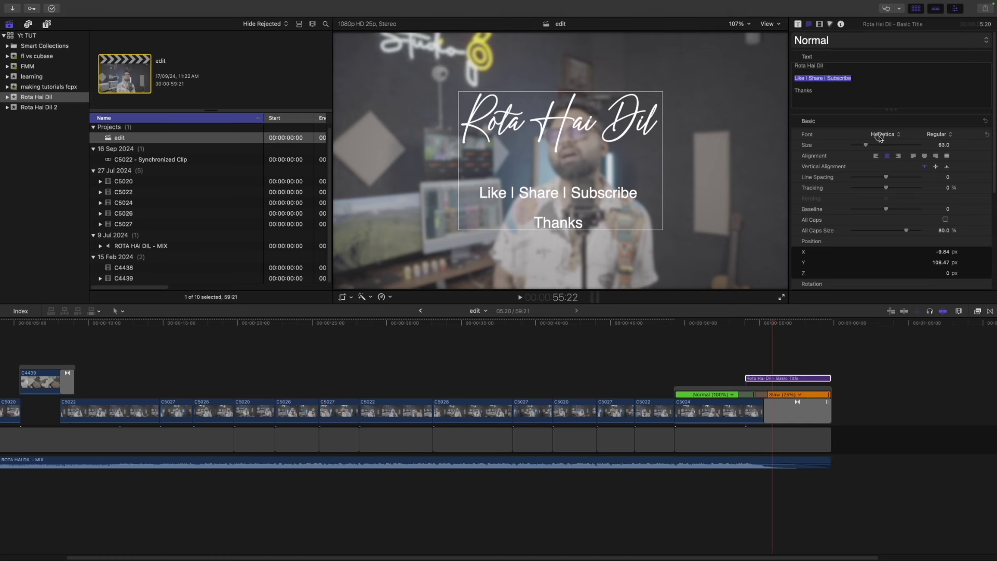
{"action": "left_click", "coordinate": [881, 135]}
{"action": "key", "text": "b"}
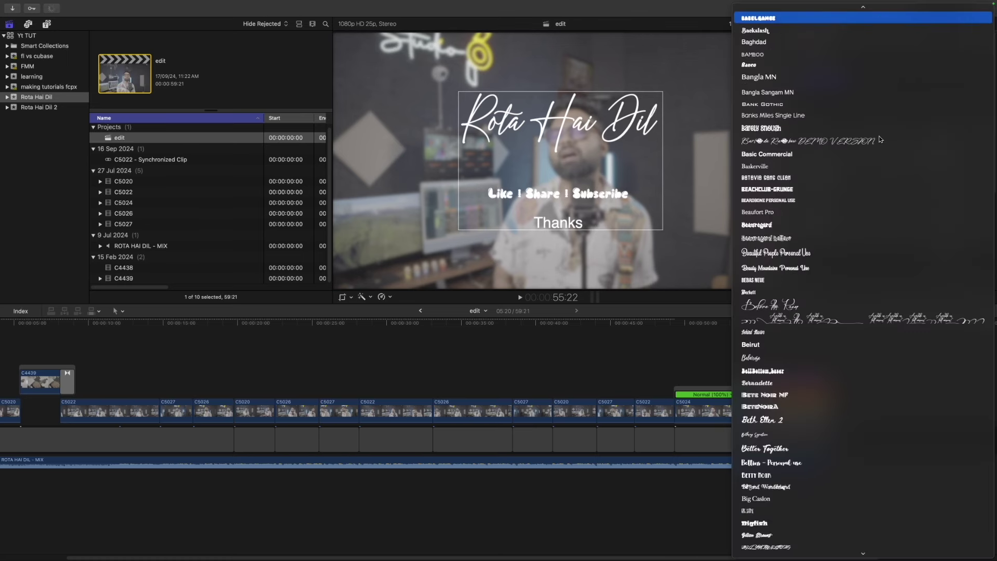
{"action": "scroll", "coordinate": [857, 504], "scroll_direction": "down", "scroll_amount": 3}
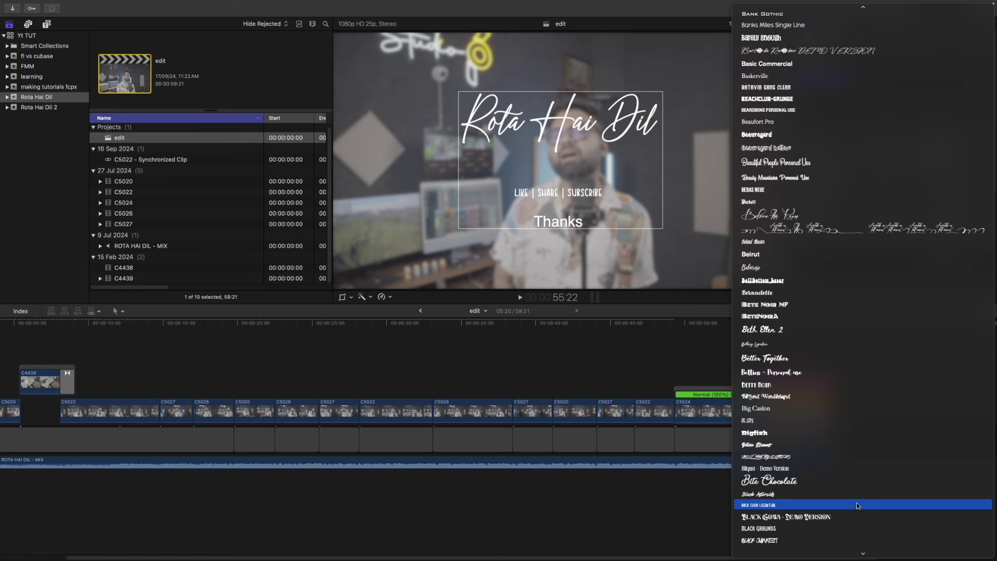
{"action": "left_click", "coordinate": [856, 503]}
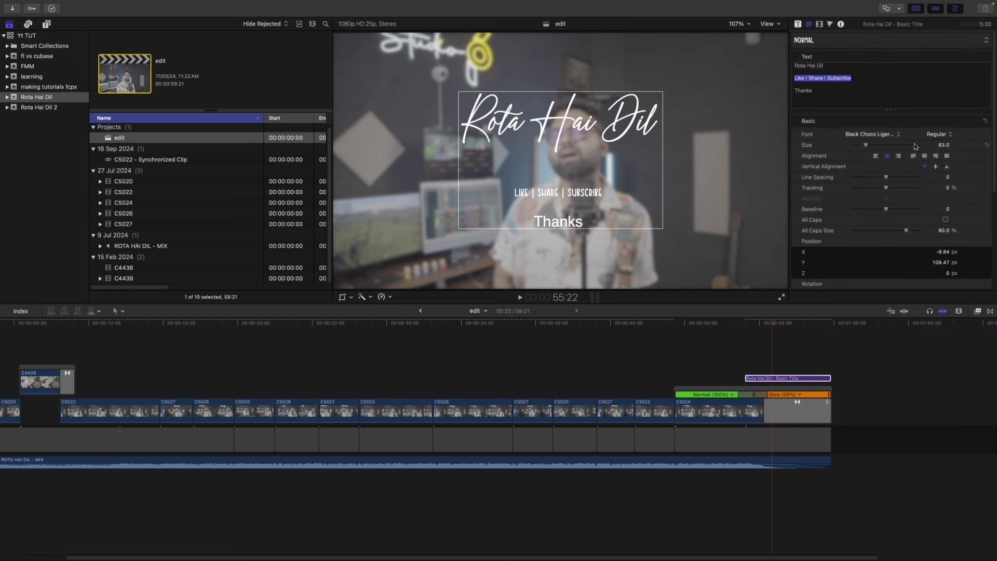
{"action": "left_click_drag", "start_coordinate": [941, 147], "coordinate": [929, 183]}
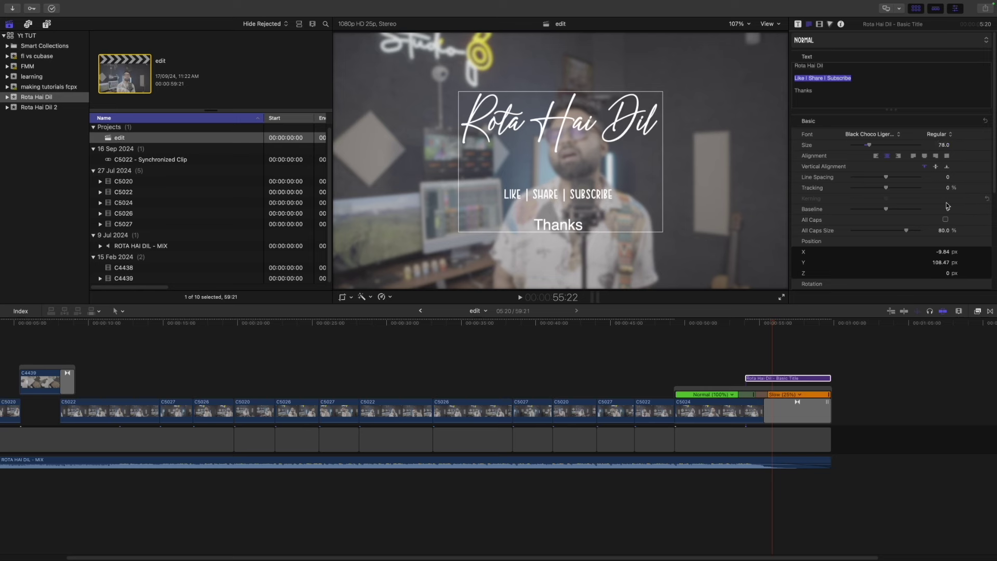
{"action": "left_click_drag", "start_coordinate": [948, 211], "coordinate": [948, 210]}
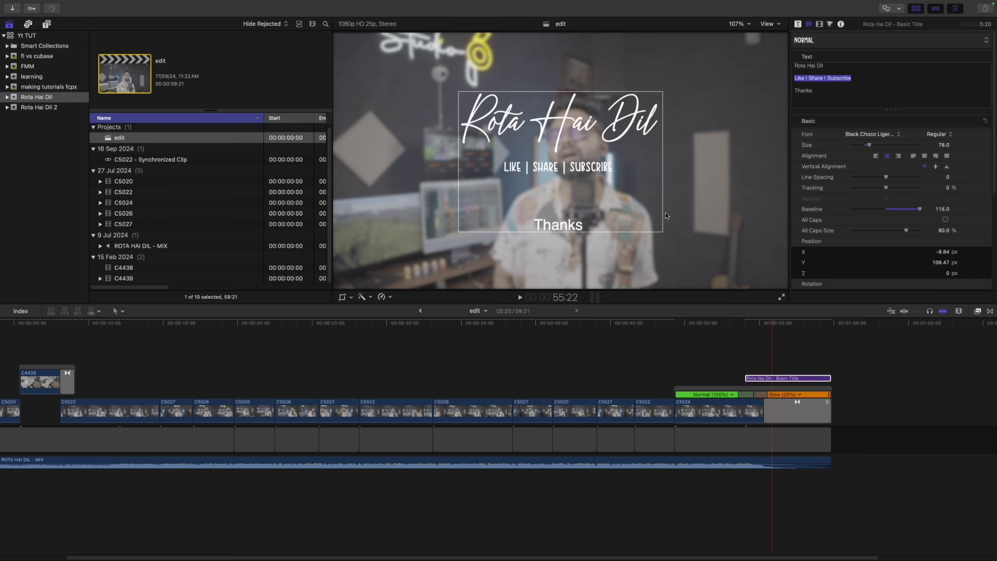
Set Thanks to Black Choco Ligatures, size 197, baseline 173, and move the title lower
{"action": "left_click_drag", "start_coordinate": [834, 90], "coordinate": [748, 92]}
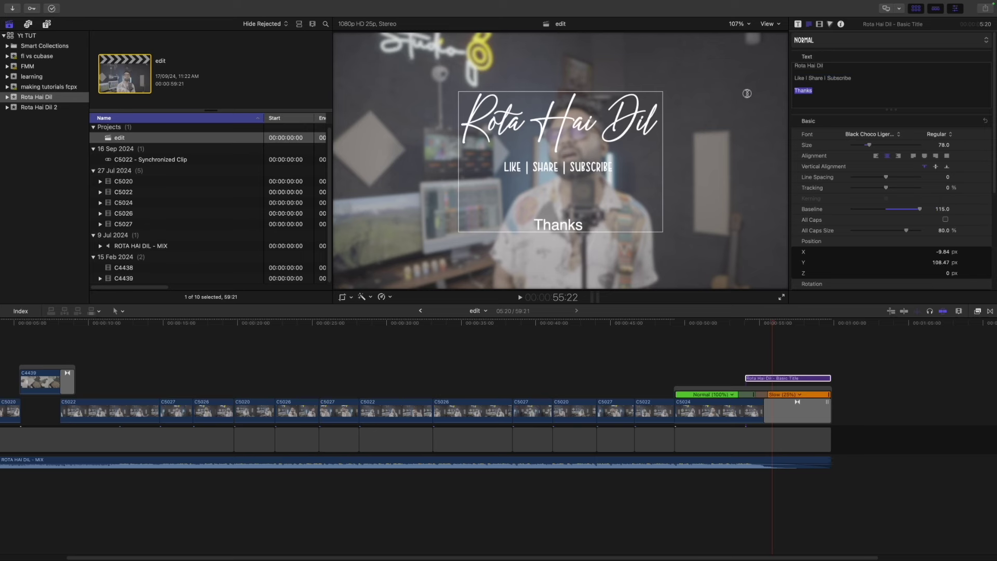
{"action": "left_click", "coordinate": [900, 138]}
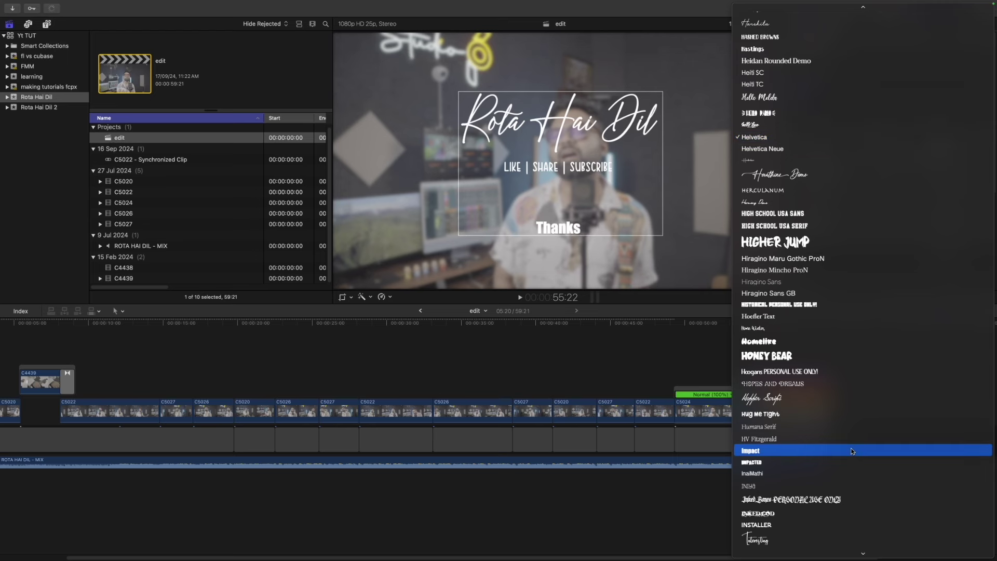
{"action": "scroll", "coordinate": [852, 450], "scroll_direction": "down", "scroll_amount": 1}
{"action": "type", "text": "bl"}
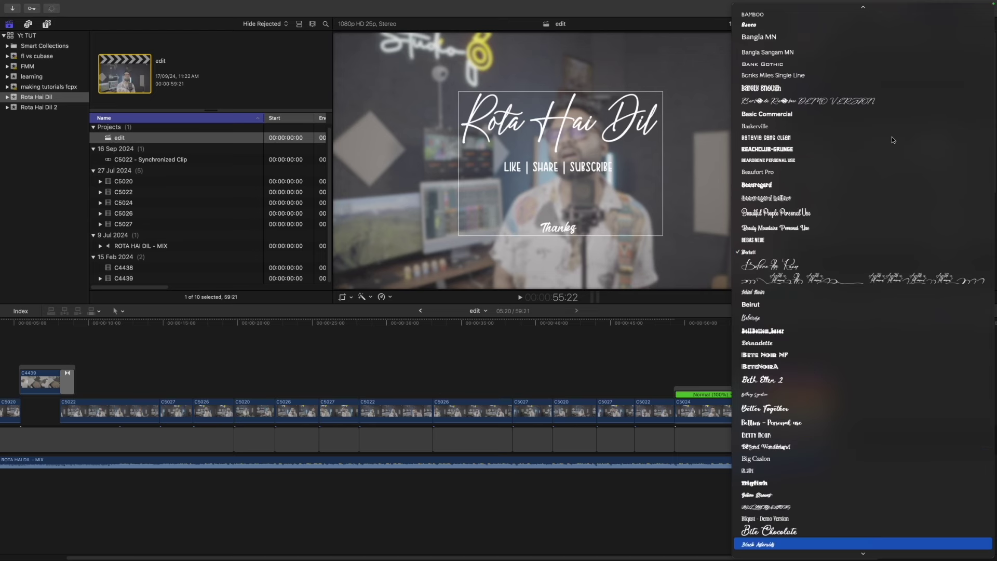
{"action": "key", "text": "Down"}
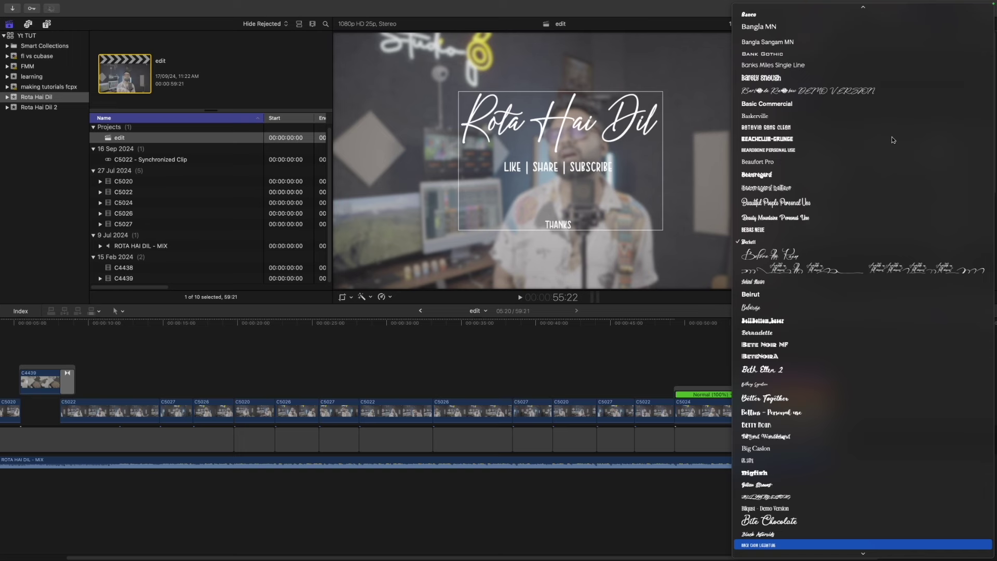
{"action": "key", "text": "Return"}
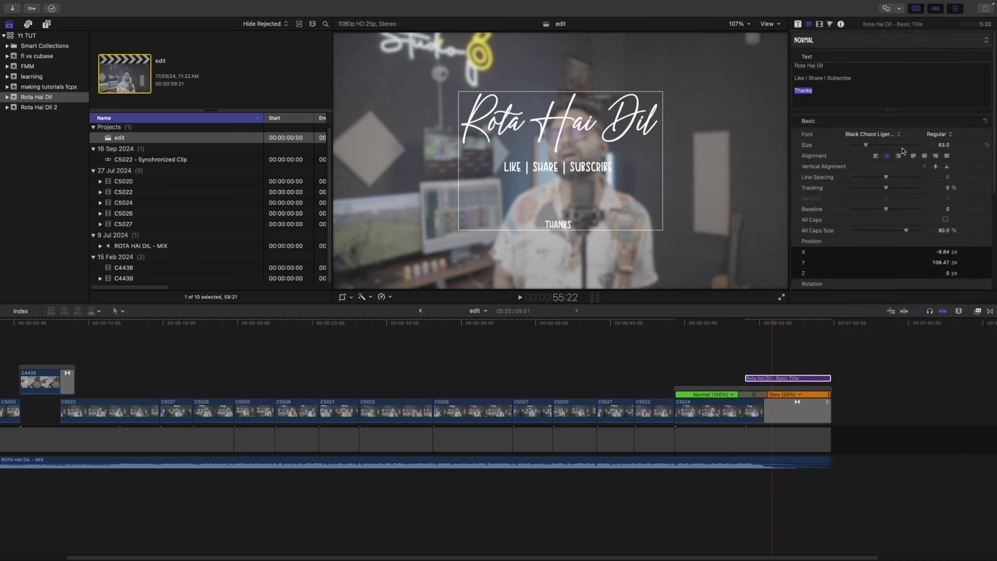
{"action": "left_click_drag", "start_coordinate": [941, 147], "coordinate": [941, 148]}
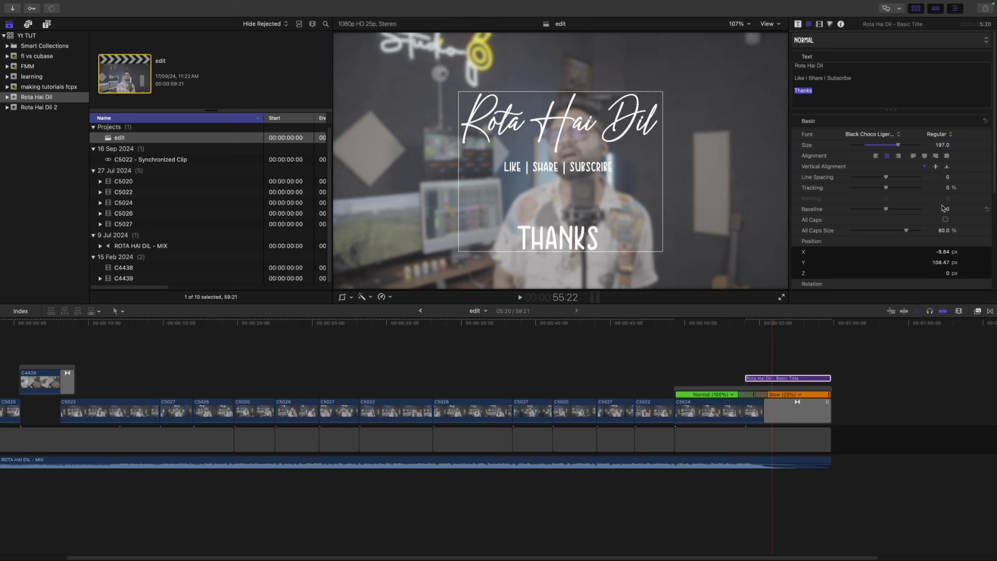
{"action": "left_click_drag", "start_coordinate": [945, 209], "coordinate": [946, 206]}
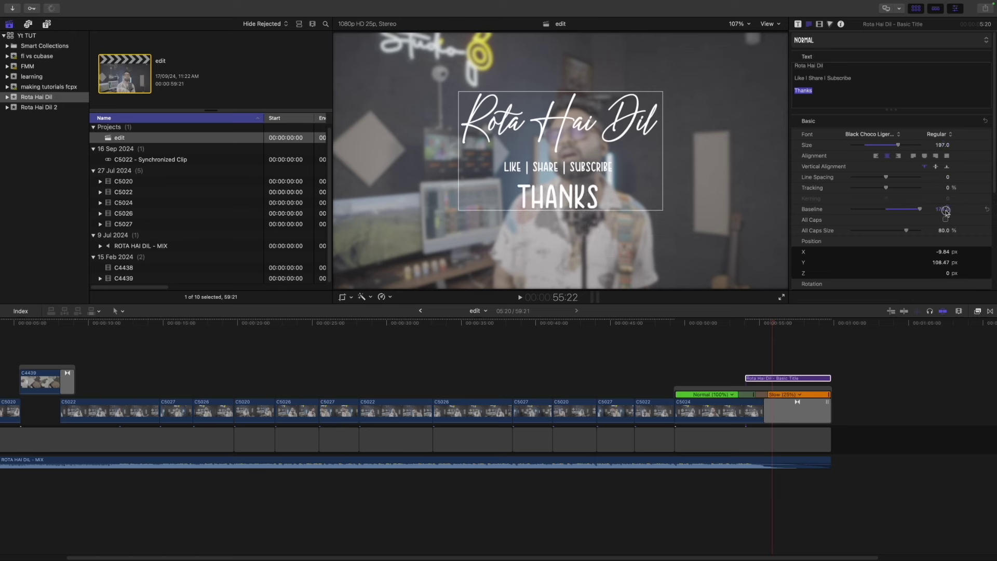
{"action": "left_click_drag", "start_coordinate": [586, 144], "coordinate": [586, 154]}
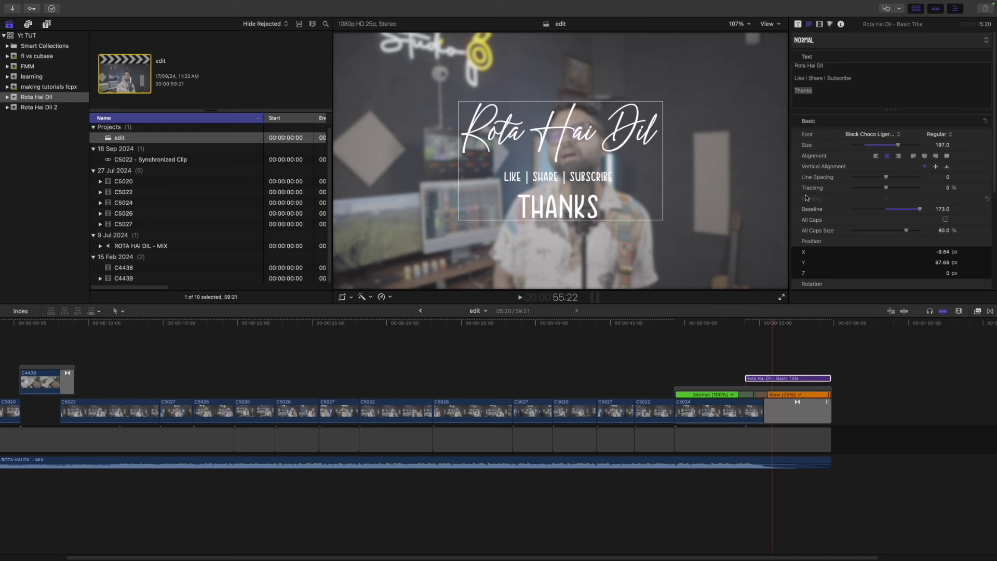
{"action": "scroll", "coordinate": [816, 215], "scroll_direction": "down", "scroll_amount": 3}
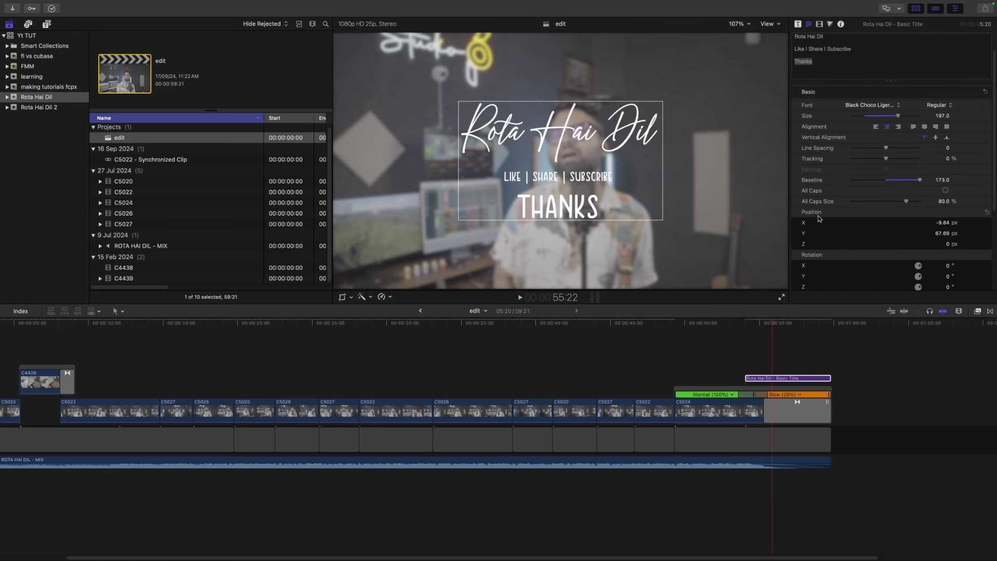
Turn on a drop shadow for the Thanks line and increase its distance
{"action": "scroll", "coordinate": [823, 229], "scroll_direction": "down", "scroll_amount": 2}
{"action": "scroll", "coordinate": [824, 234], "scroll_direction": "down", "scroll_amount": 4}
{"action": "scroll", "coordinate": [825, 238], "scroll_direction": "down", "scroll_amount": 3}
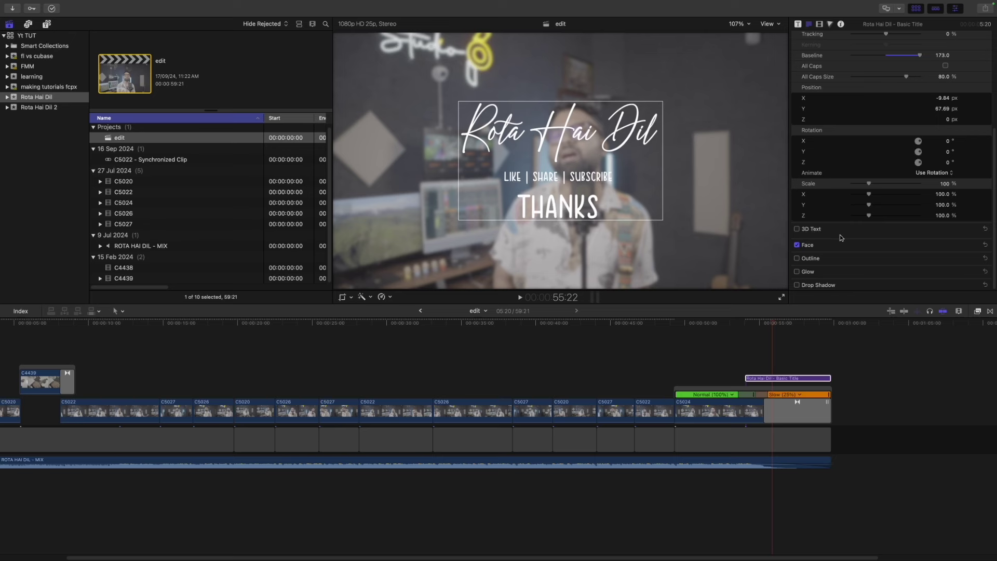
{"action": "left_click", "coordinate": [796, 285]}
{"action": "left_click", "coordinate": [975, 284]}
{"action": "scroll", "coordinate": [933, 277], "scroll_direction": "down", "scroll_amount": 3}
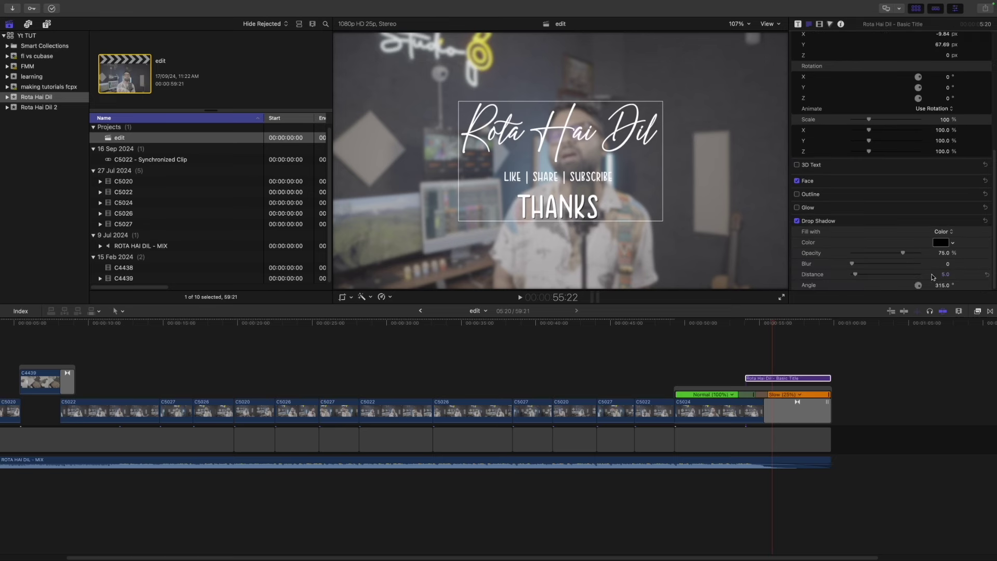
{"action": "left_click_drag", "start_coordinate": [856, 275], "coordinate": [859, 276]}
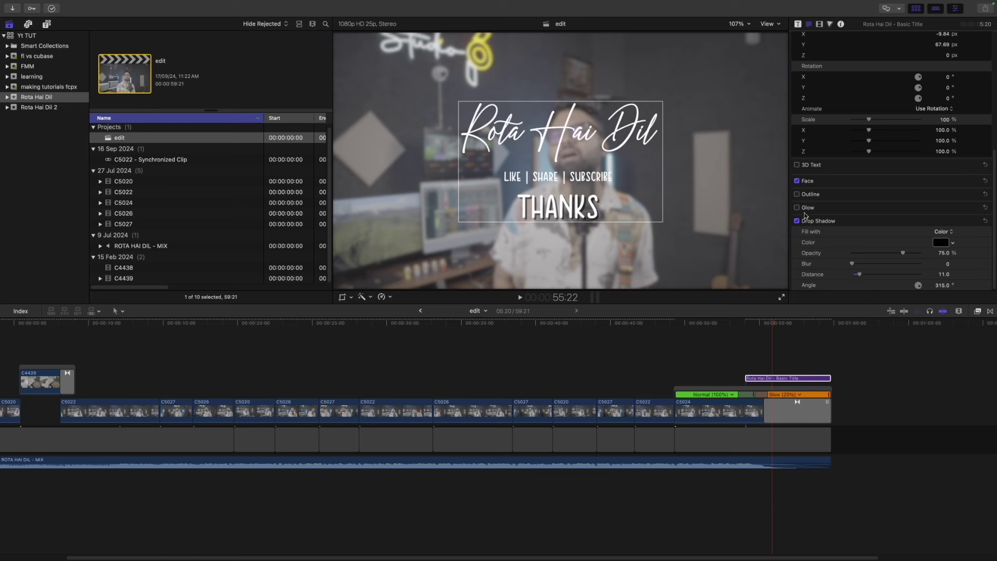
{"action": "scroll", "coordinate": [866, 239], "scroll_direction": "up", "scroll_amount": 10}
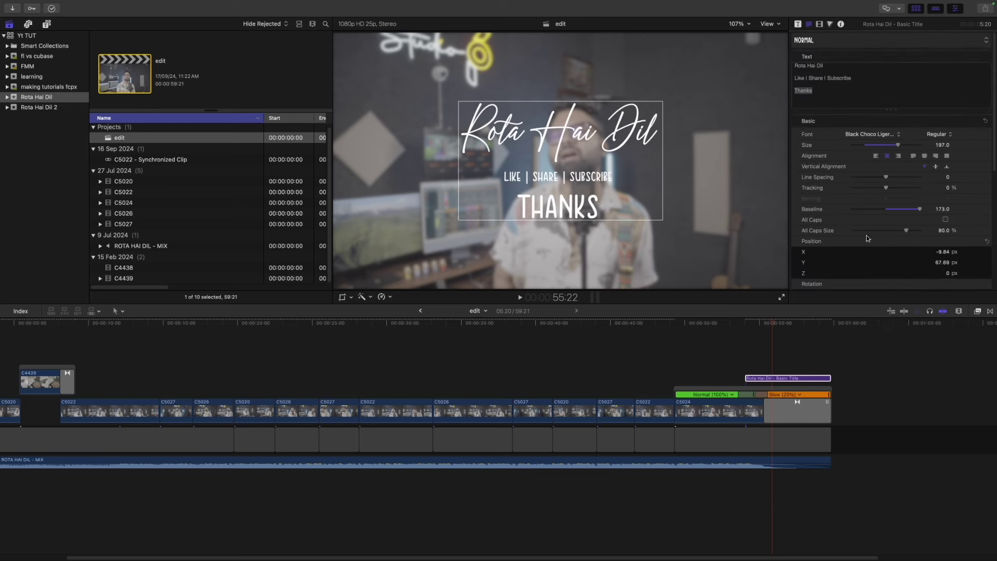
Apply a drop shadow to all three title lines with distance 9 and blur 0.79
{"action": "left_click", "coordinate": [854, 99]}
{"action": "key", "text": "super+a"}
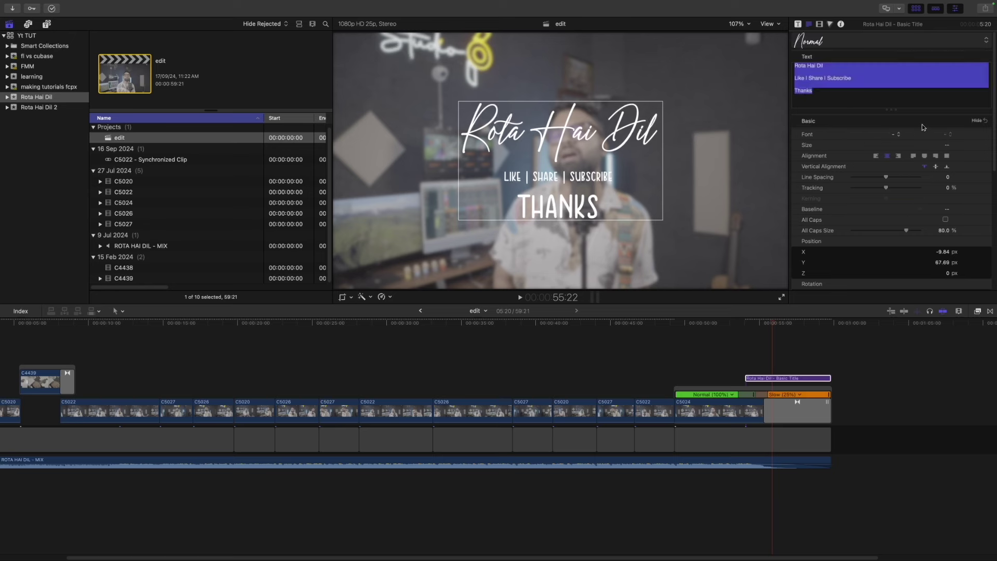
{"action": "scroll", "coordinate": [914, 233], "scroll_direction": "down", "scroll_amount": 8}
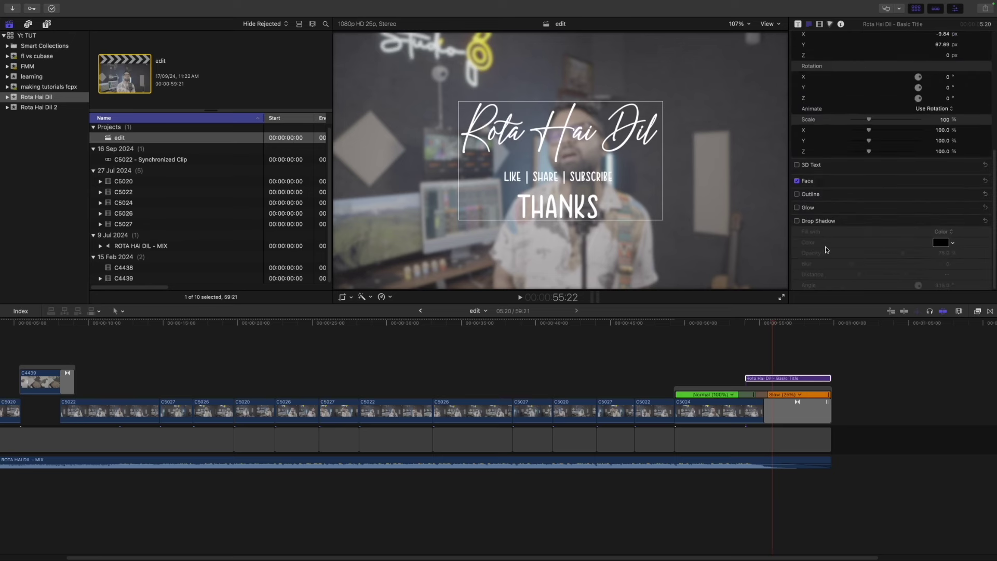
{"action": "left_click", "coordinate": [797, 222]}
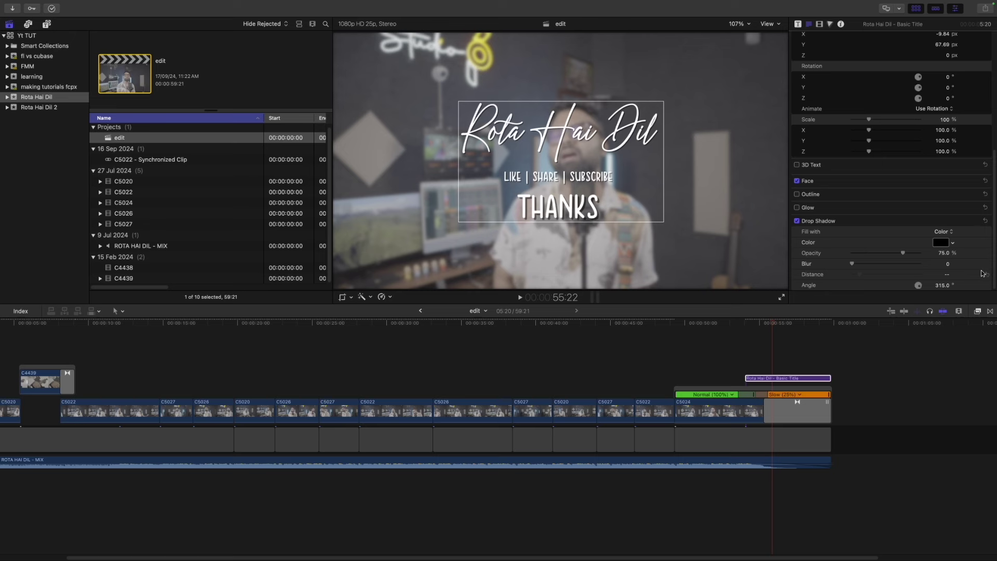
{"action": "left_click", "coordinate": [986, 275]}
{"action": "left_click_drag", "start_coordinate": [856, 274], "coordinate": [860, 276]}
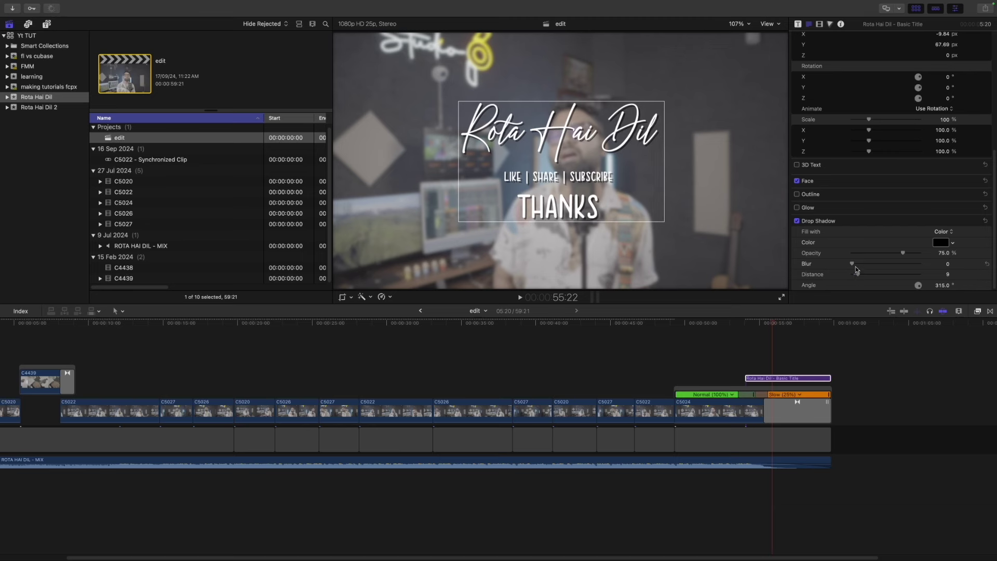
{"action": "left_click_drag", "start_coordinate": [855, 267], "coordinate": [896, 253]}
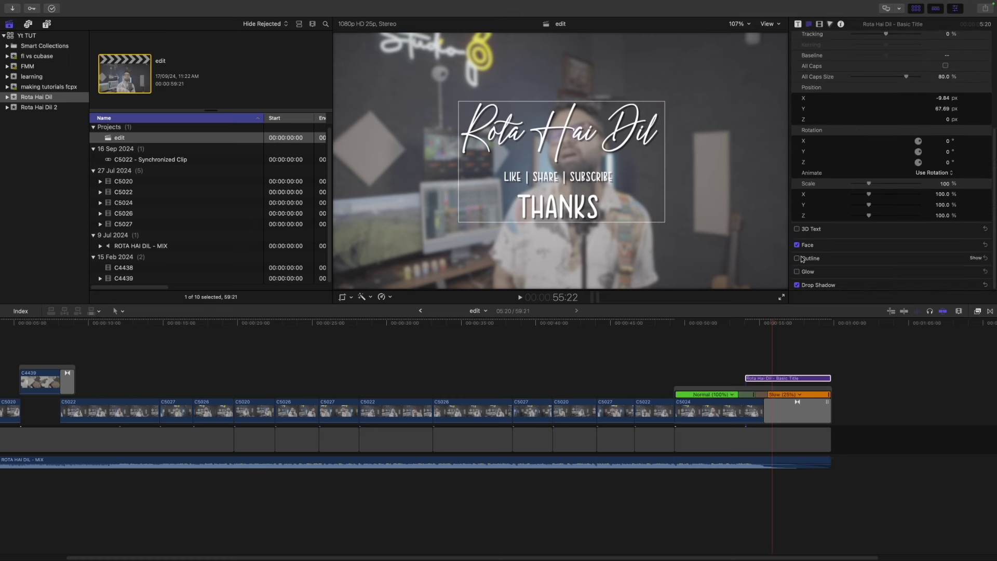
Make only the 'Rota Hai Dil' line of the end title yellow-green, leaving the other lines white
{"action": "scroll", "coordinate": [883, 156], "scroll_direction": "up", "scroll_amount": 5}
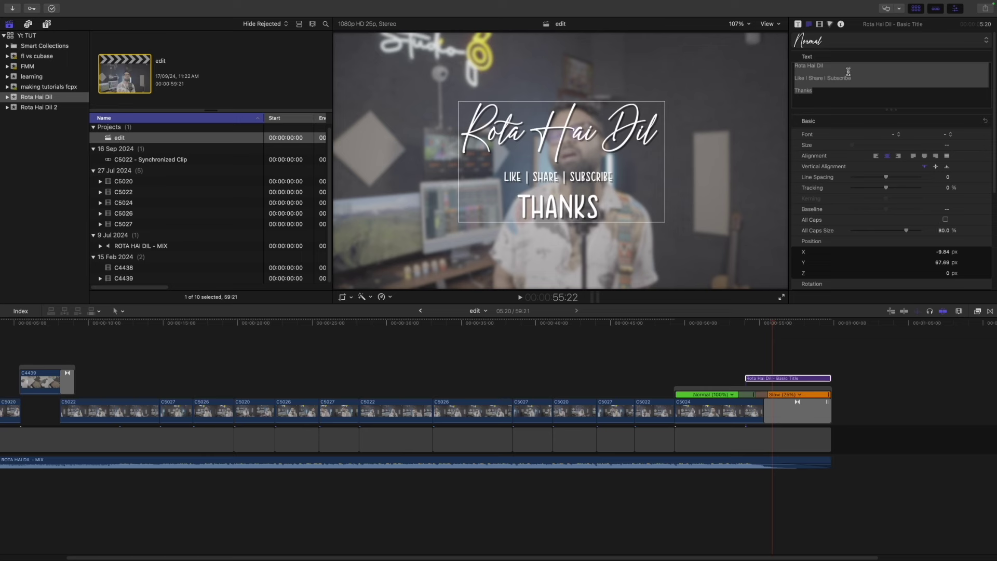
{"action": "triple_click", "coordinate": [840, 65]}
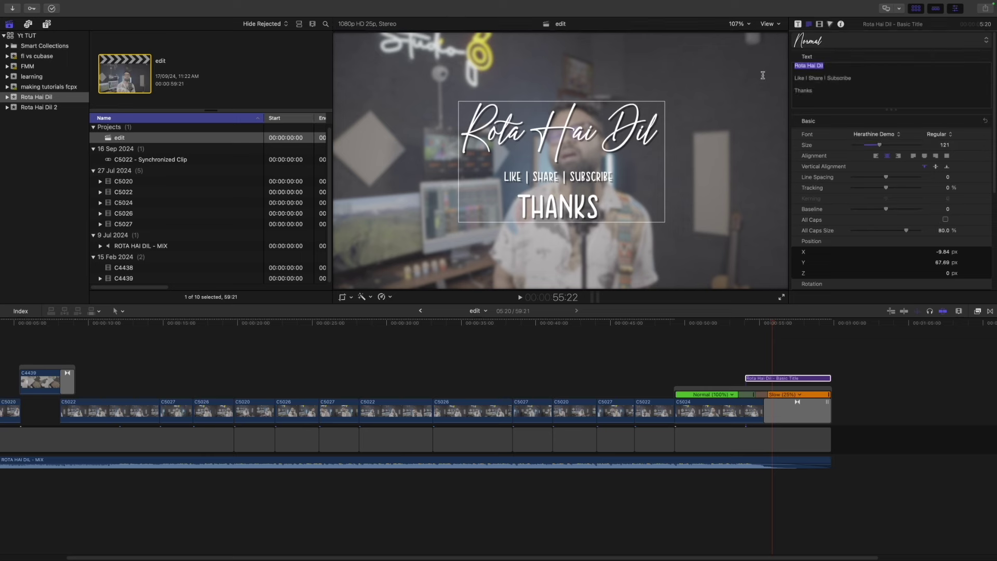
{"action": "left_click_drag", "start_coordinate": [993, 144], "coordinate": [994, 254]}
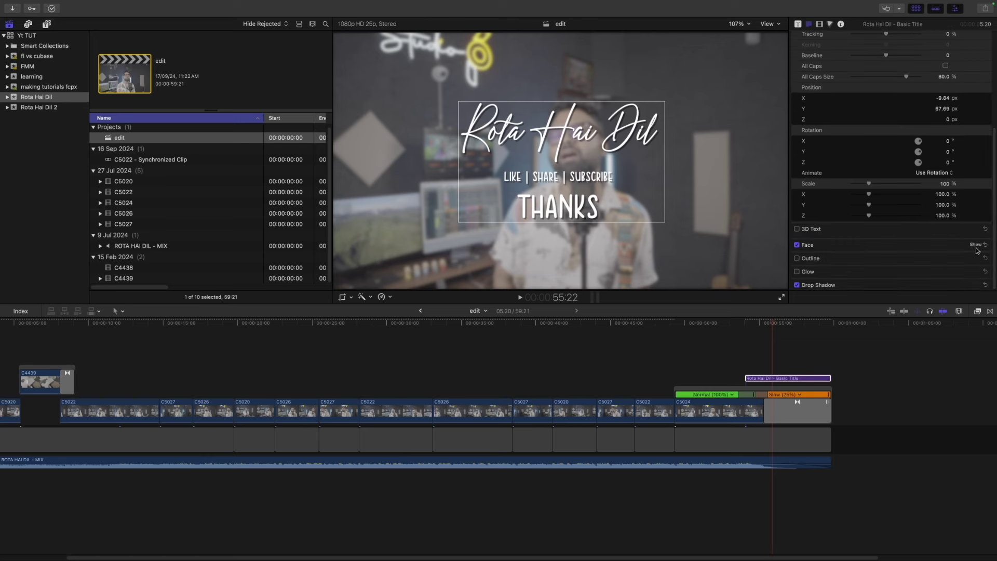
{"action": "left_click", "coordinate": [975, 245]}
{"action": "left_click", "coordinate": [954, 268]}
{"action": "left_click_drag", "start_coordinate": [926, 297], "coordinate": [939, 288]}
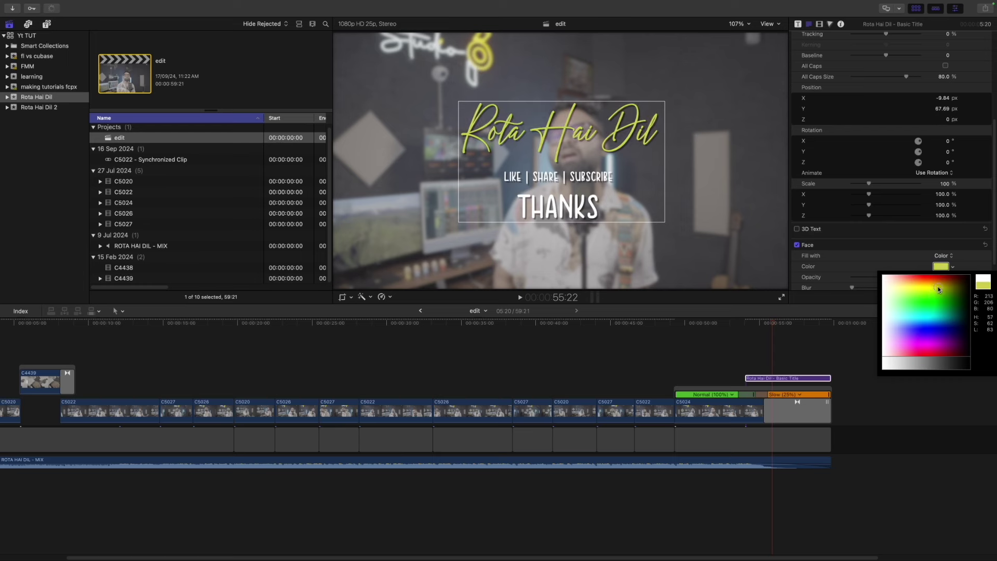
{"action": "left_click", "coordinate": [718, 378]}
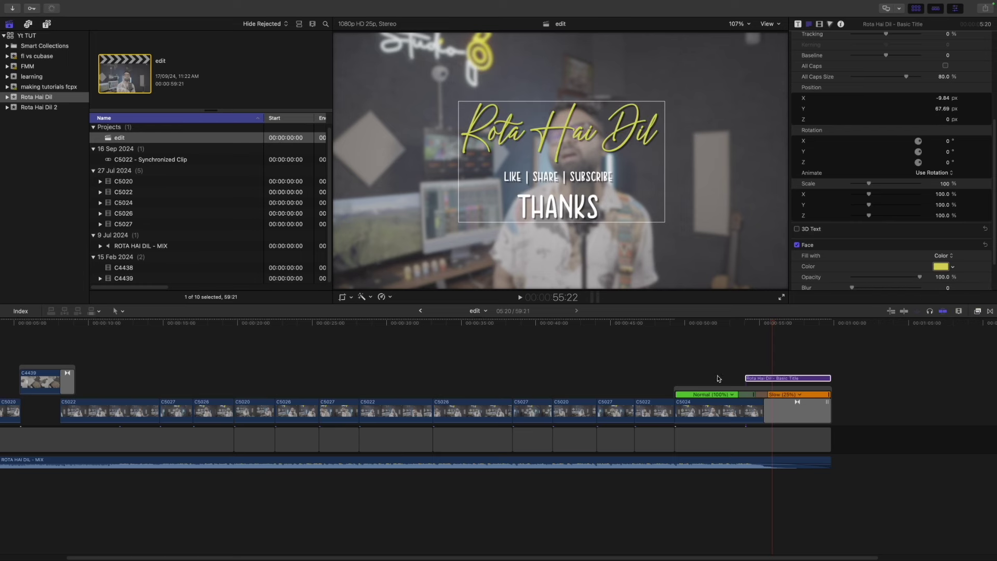
{"action": "left_click", "coordinate": [750, 362]}
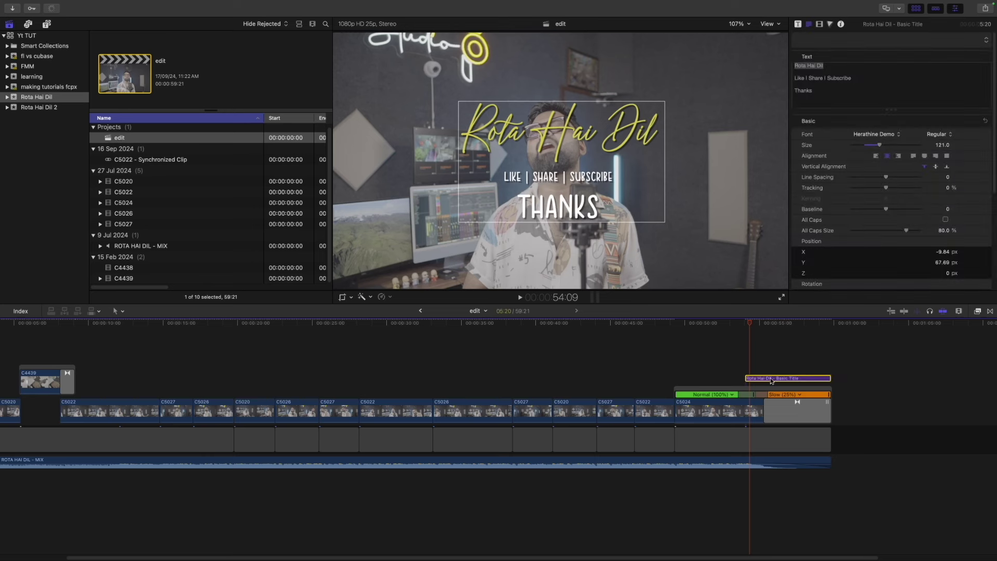
Add cross dissolves to both ends of the end title and play the ending to check the fade
{"action": "key", "text": "super+t"}
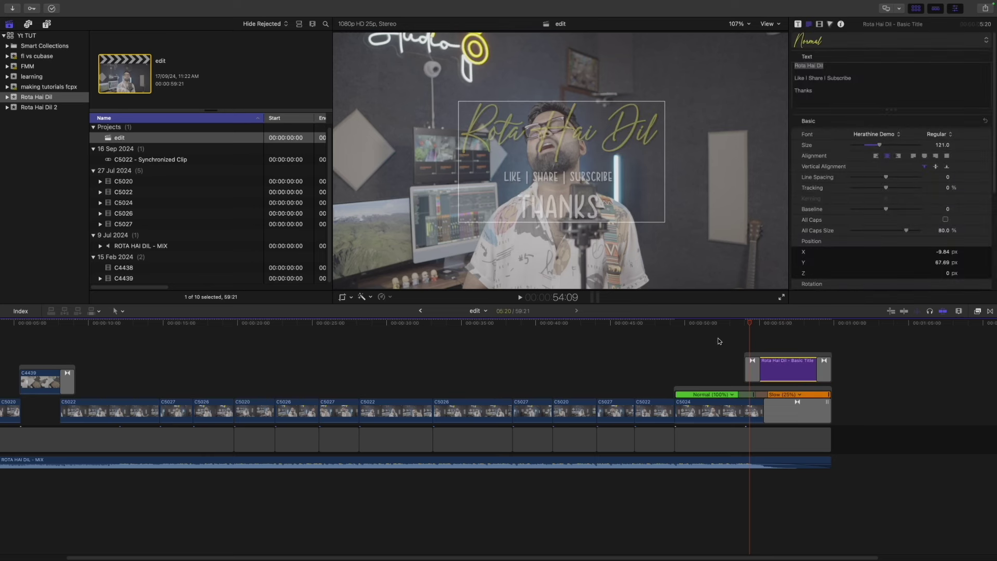
{"action": "left_click", "coordinate": [731, 328]}
{"action": "key", "text": "space"}
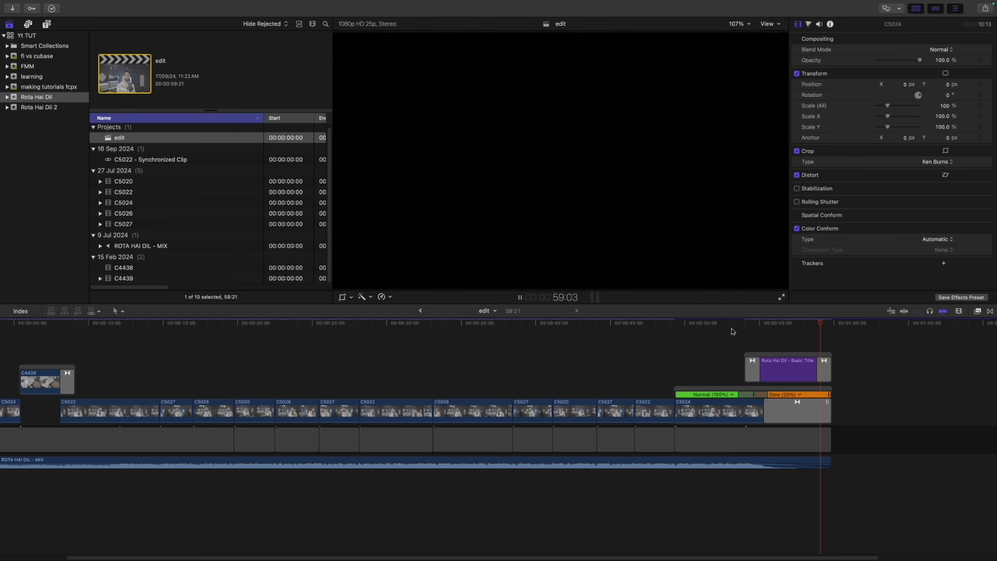
{"action": "left_click", "coordinate": [776, 338]}
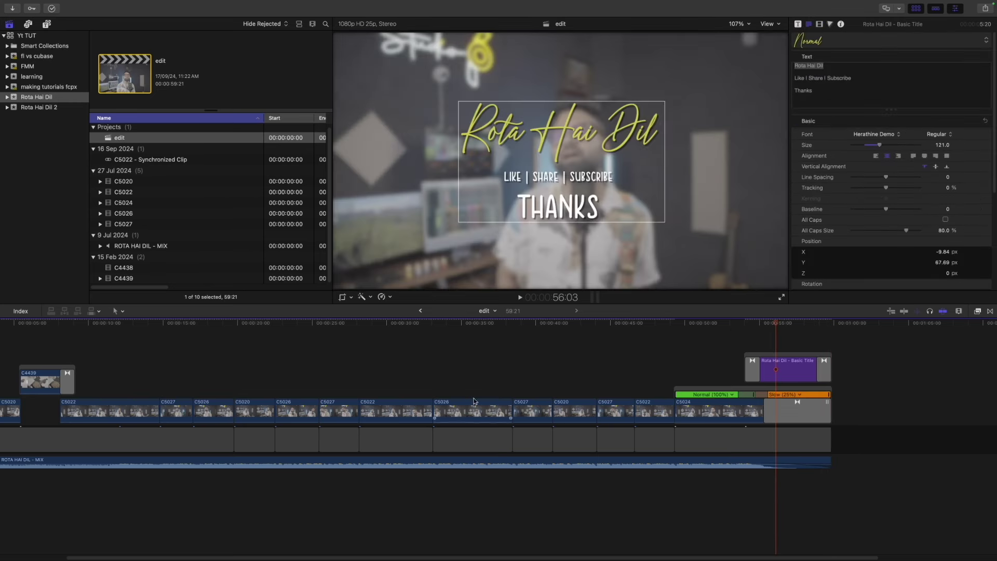
Copy the end title to the start of the timeline and preview it over the opening
{"action": "key", "text": "Home"}
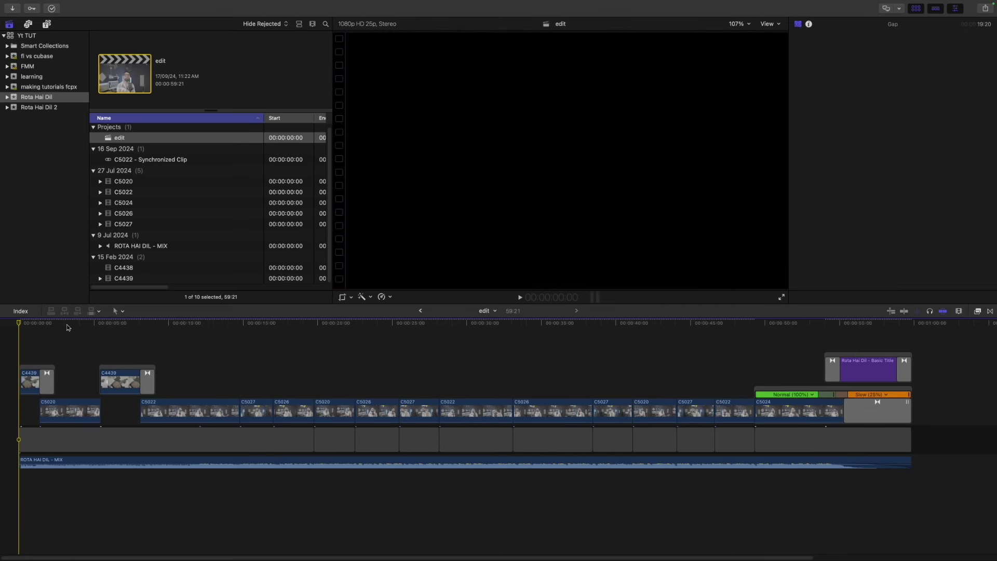
{"action": "left_click", "coordinate": [28, 326]}
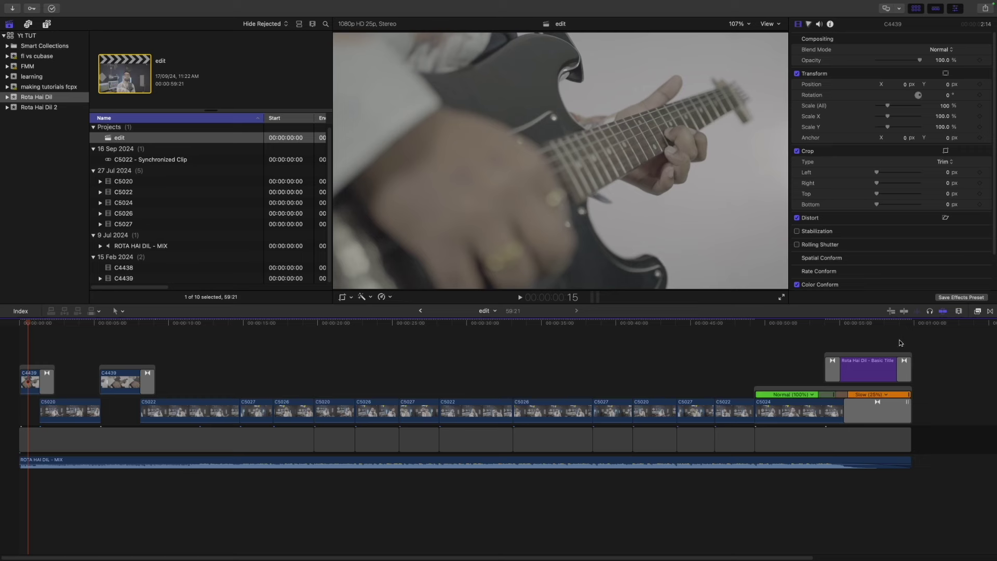
{"action": "mouse_move", "coordinate": [883, 359]}
{"action": "left_mouse_down"}
{"action": "mouse_move", "coordinate": [118, 263]}
{"action": "mouse_move", "coordinate": [89, 304]}
{"action": "left_mouse_up"}
{"action": "left_click", "coordinate": [14, 330]}
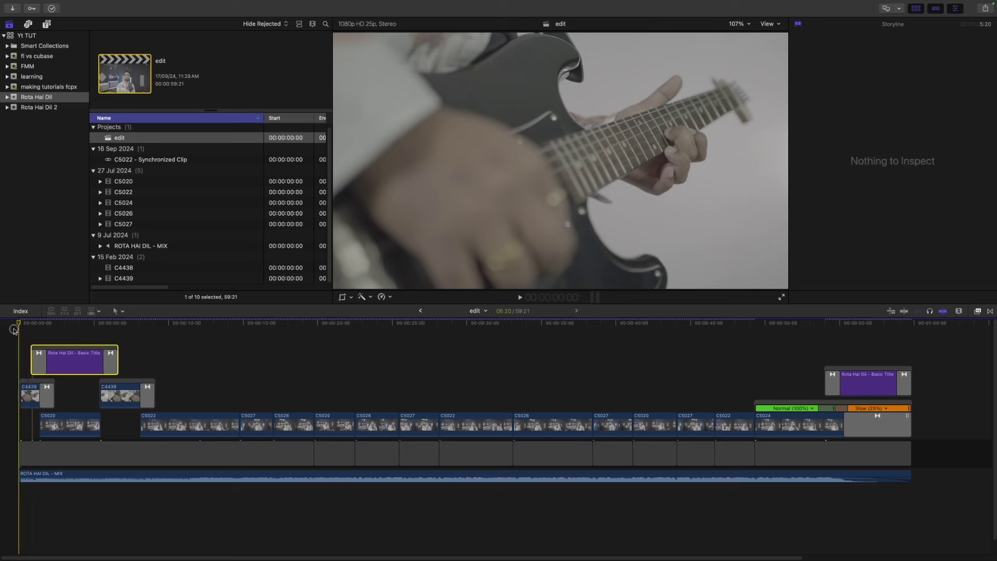
{"action": "key", "text": "space"}
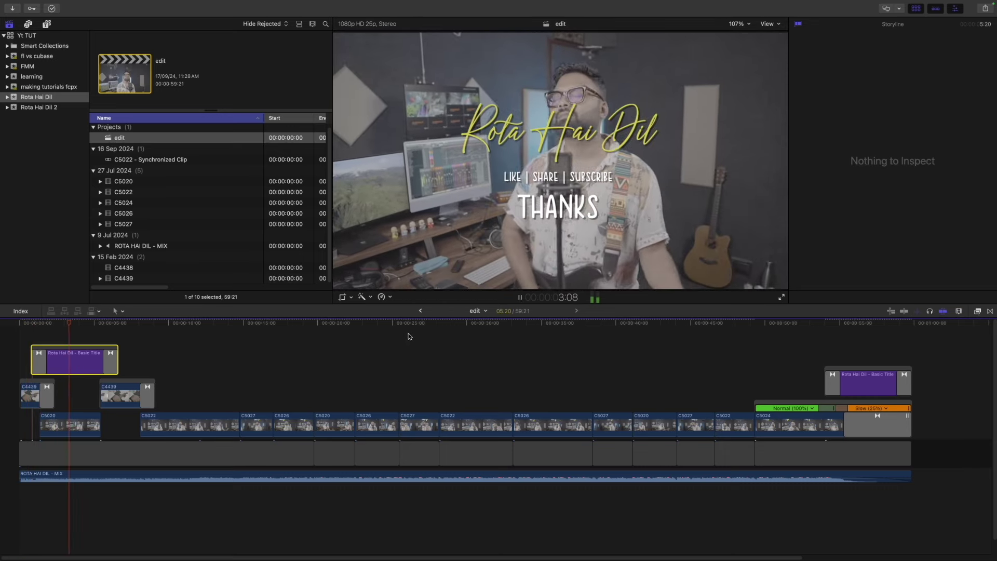
{"action": "key", "text": "space"}
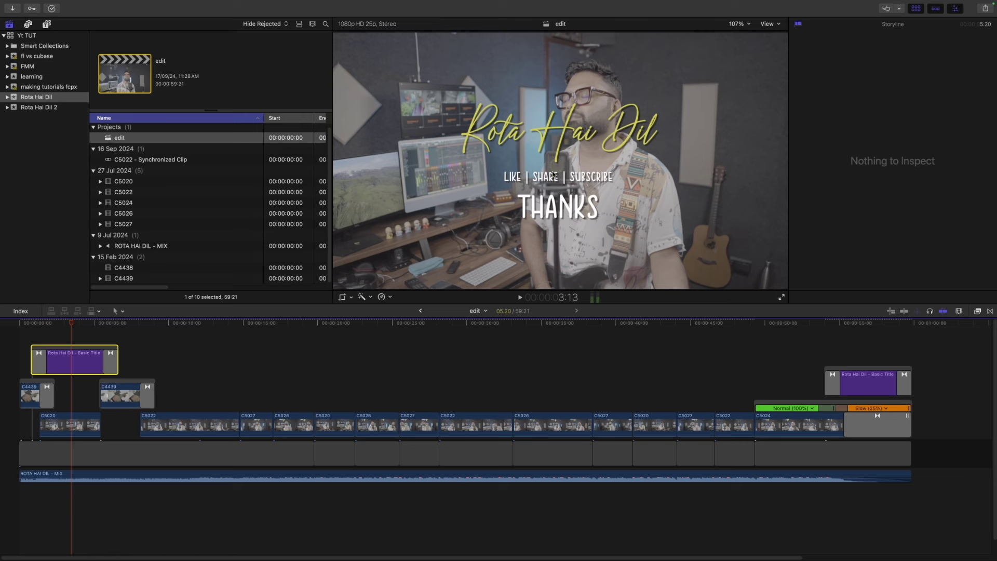
Delete the Thanks line from the opening title copy
{"action": "left_click", "coordinate": [73, 366]}
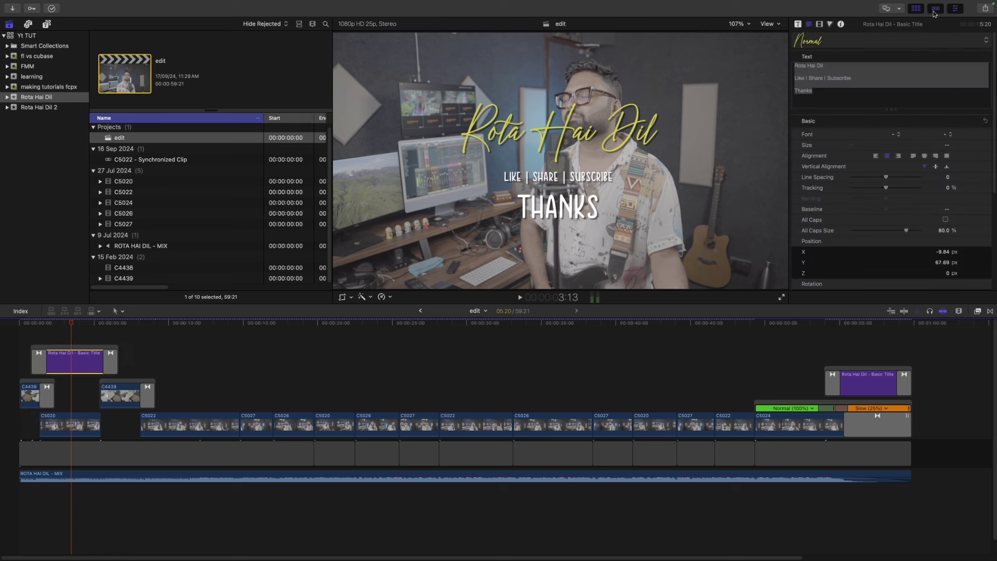
{"action": "left_click", "coordinate": [842, 86]}
{"action": "left_click_drag", "start_coordinate": [838, 88], "coordinate": [755, 83]}
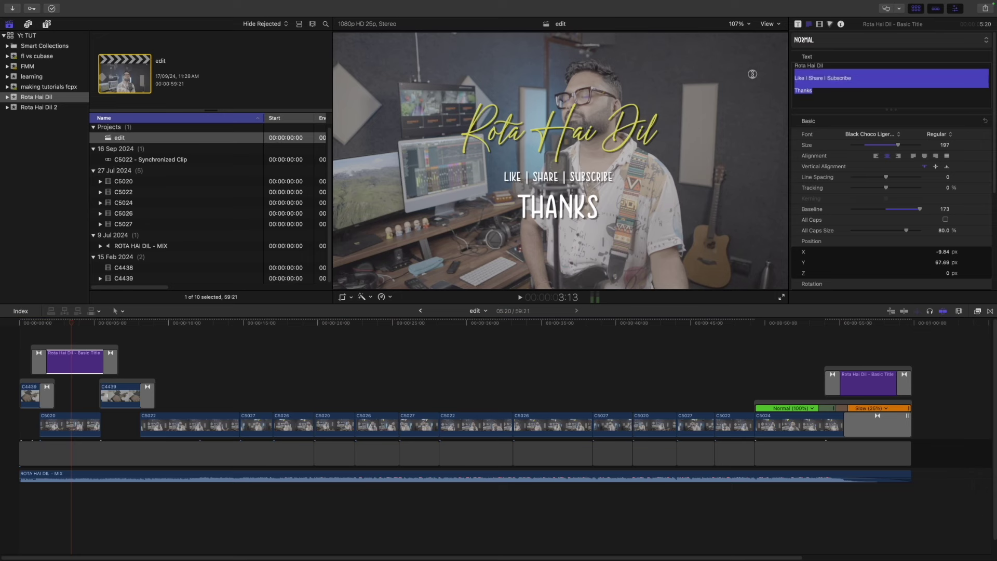
{"action": "left_click", "coordinate": [787, 86]}
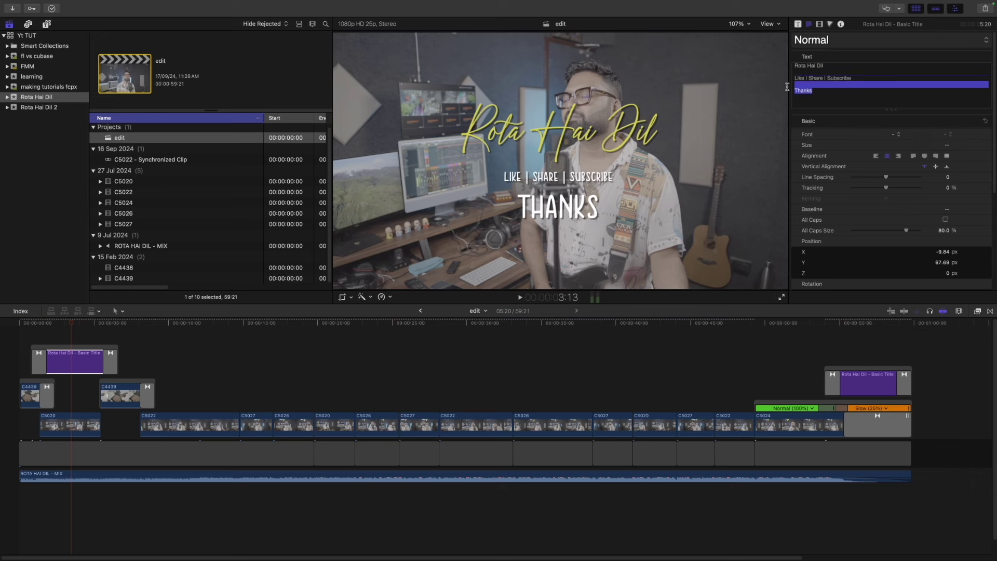
{"action": "key", "text": "BackSpace"}
Replace 'Like | Share | Subscribe' with the singer's name, keeping the styled capital font
{"action": "left_click", "coordinate": [860, 78]}
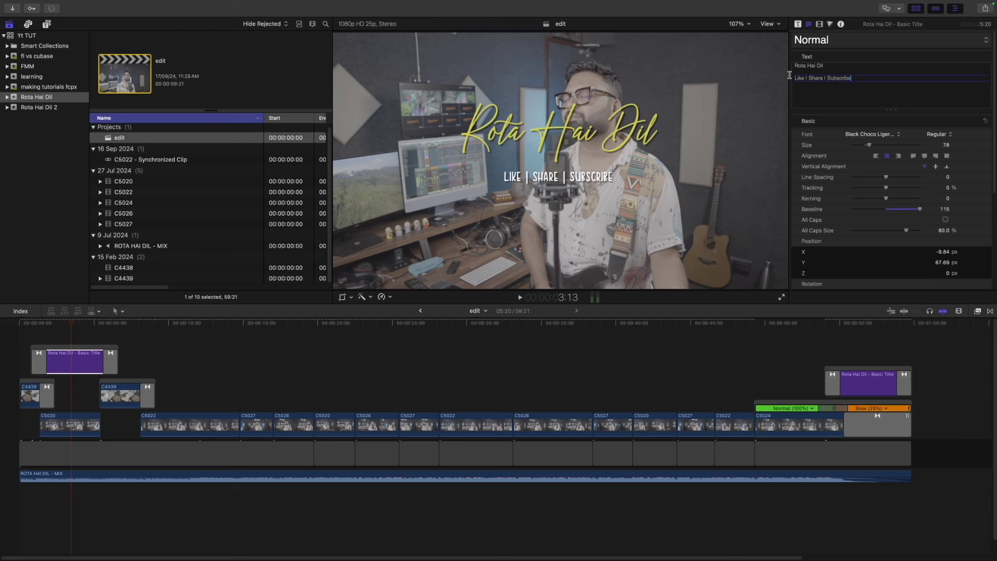
{"action": "left_click_drag", "start_coordinate": [796, 79], "coordinate": [850, 80]}
{"action": "type", "text": "A"}
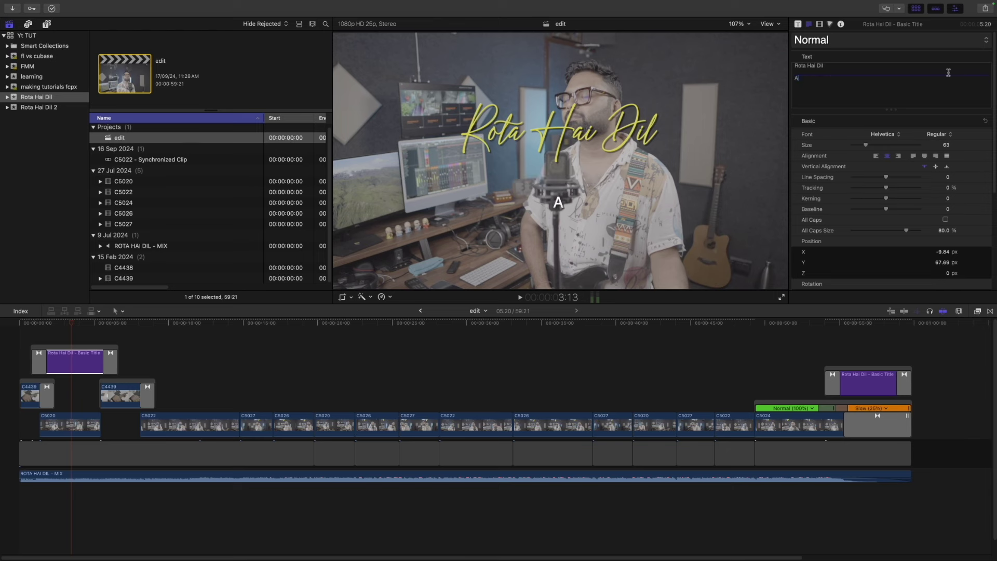
{"action": "type", "text": "rijit Saha"}
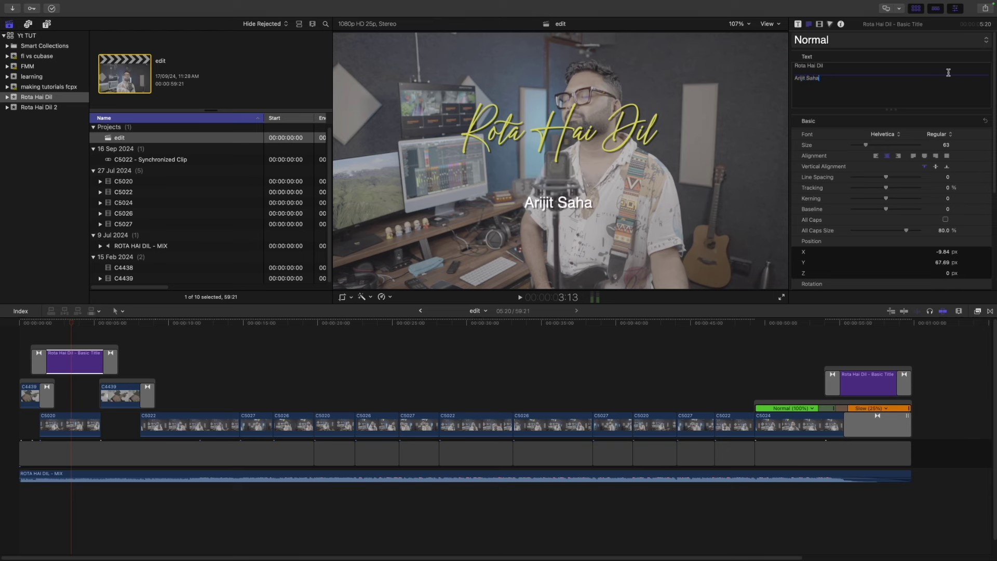
{"action": "key", "text": "super+a"}
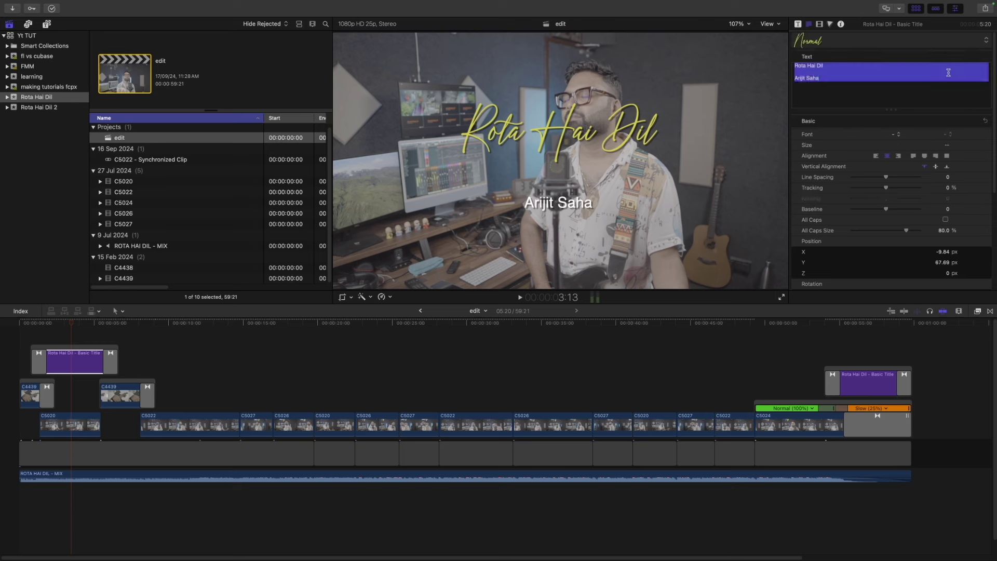
{"action": "left_click", "coordinate": [838, 78]}
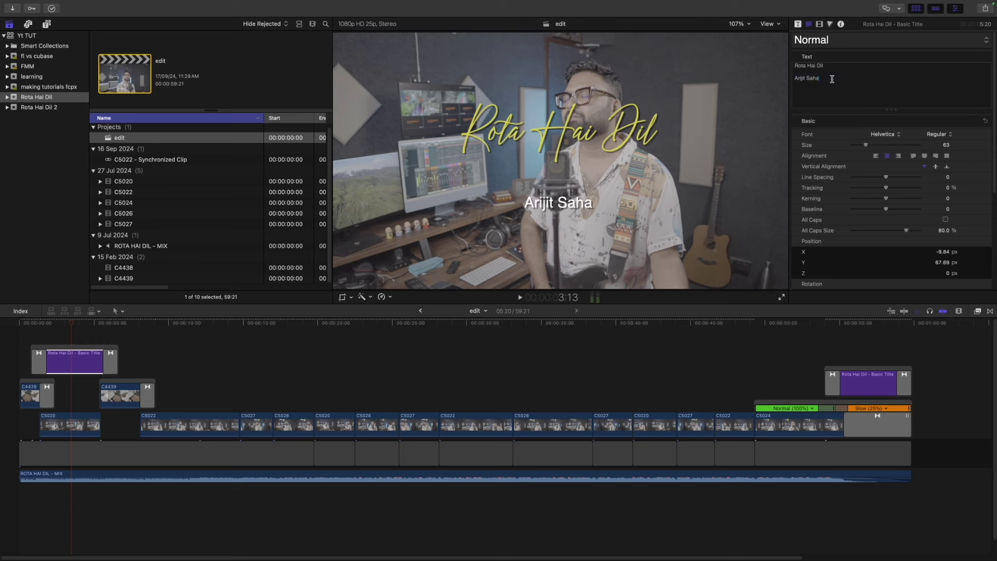
{"action": "key", "text": "super+z"}
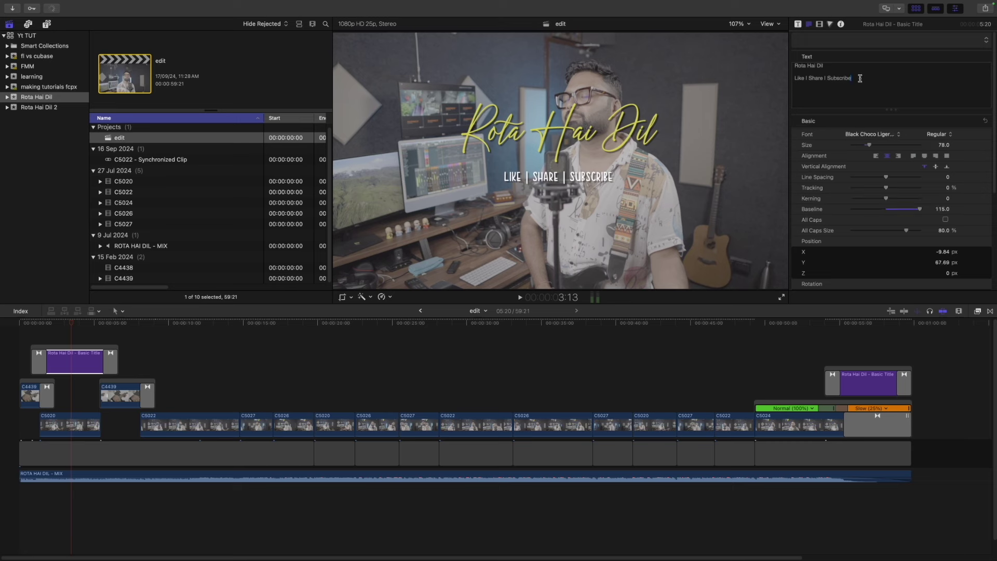
{"action": "type", "text": "Arijit Saha"}
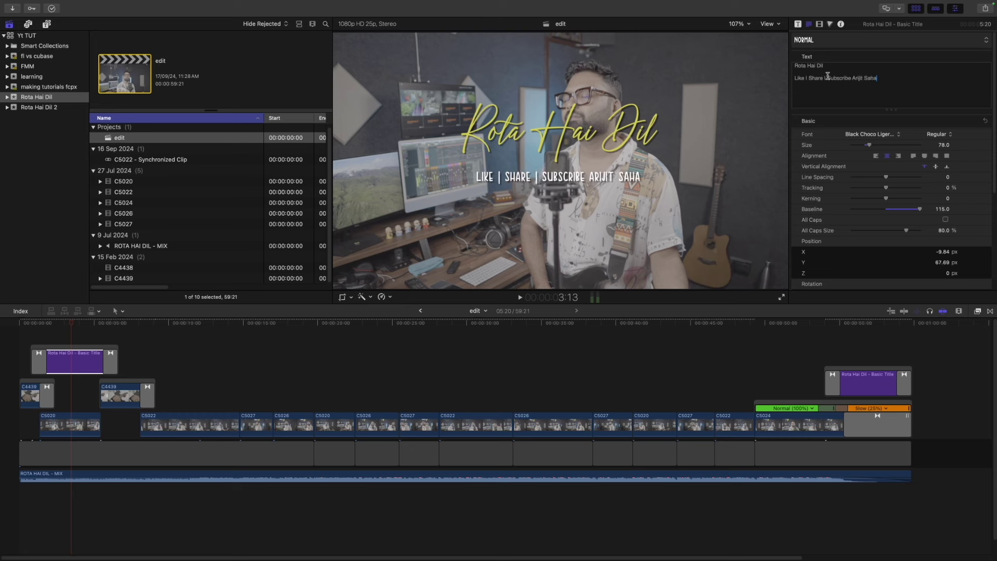
{"action": "left_click_drag", "start_coordinate": [853, 77], "coordinate": [775, 79]}
{"action": "key", "text": "BackSpace"}
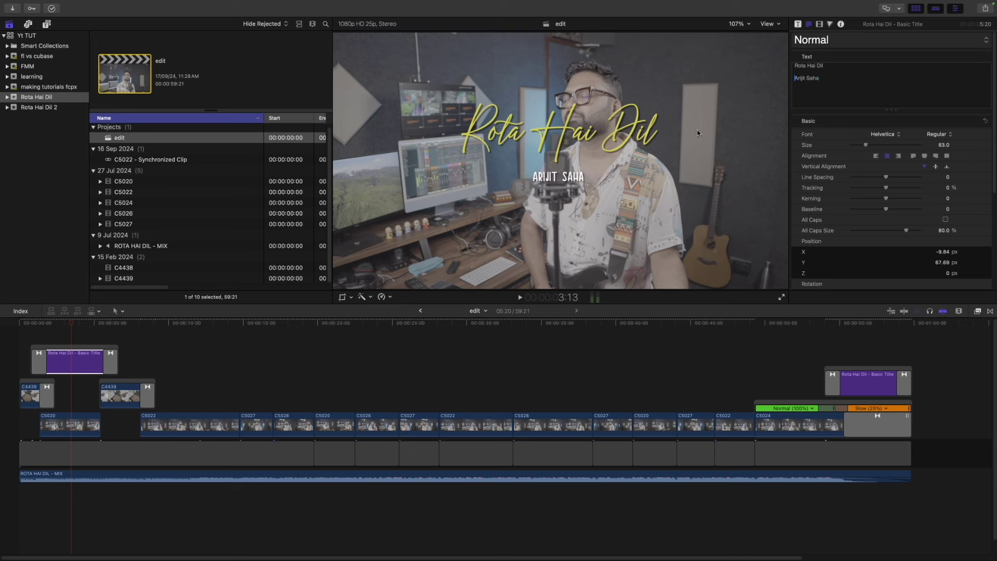
Shrink the opening title, right-align it, and place it in the lower-right corner of the frame
{"action": "left_click", "coordinate": [596, 144]}
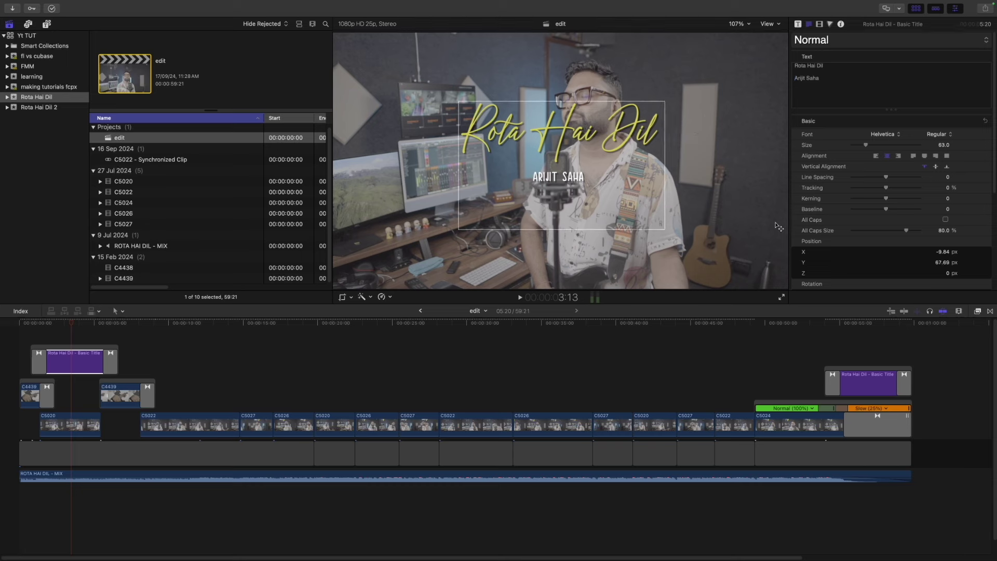
{"action": "left_click_drag", "start_coordinate": [613, 141], "coordinate": [610, 234]}
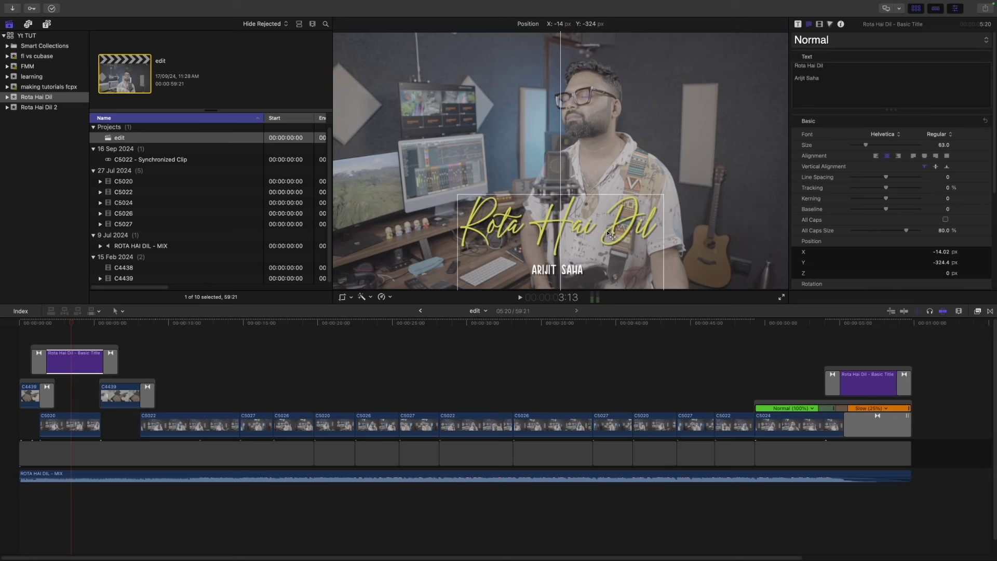
{"action": "left_click_drag", "start_coordinate": [610, 234], "coordinate": [727, 235]}
{"action": "left_click_drag", "start_coordinate": [944, 149], "coordinate": [942, 147]}
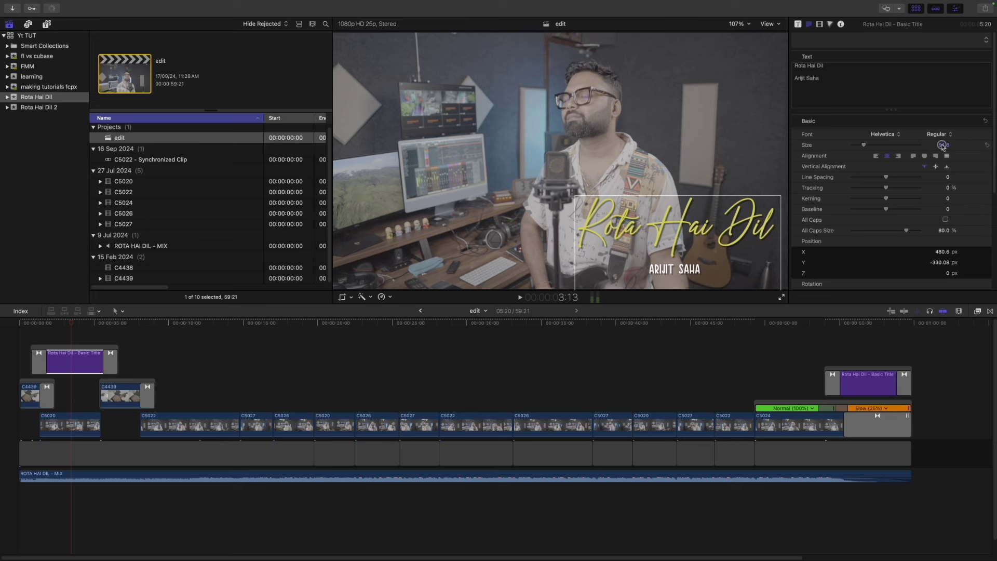
{"action": "left_click", "coordinate": [899, 158]}
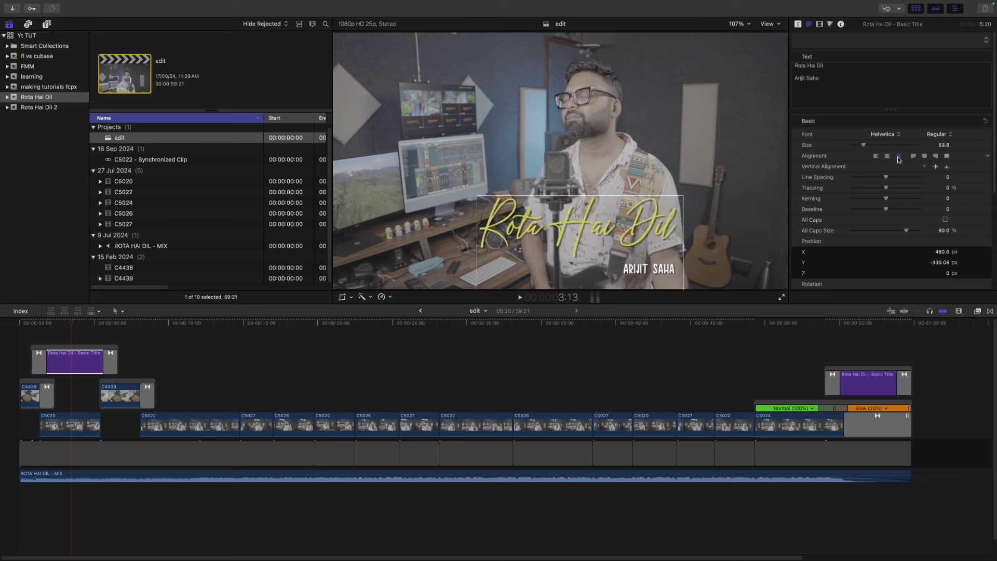
{"action": "left_click_drag", "start_coordinate": [639, 213], "coordinate": [745, 214]}
Raise the singer's name line and widen its tracking to 6%, settling the title at X 923.96, Y -372.45
{"action": "left_click_drag", "start_coordinate": [832, 76], "coordinate": [748, 77]}
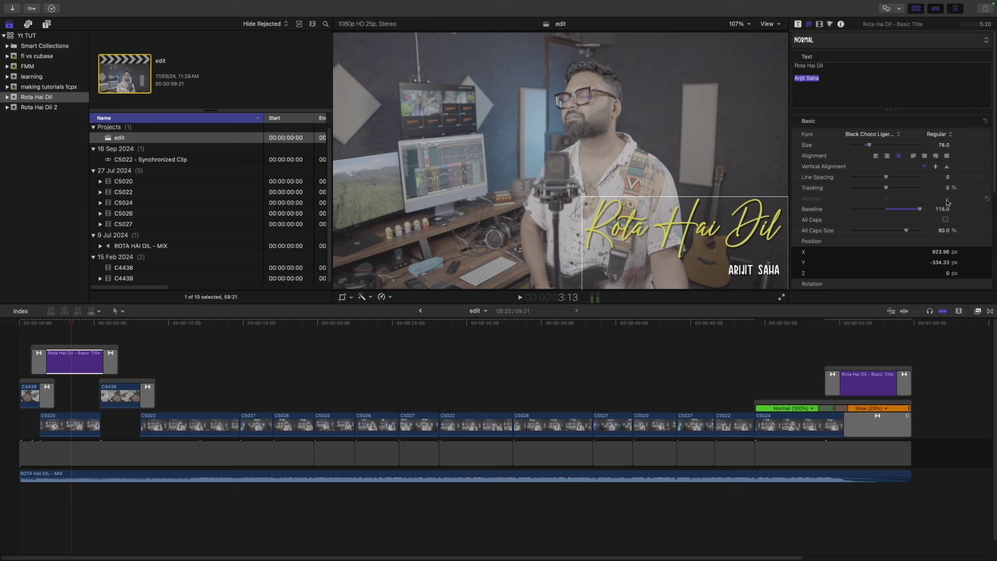
{"action": "left_click_drag", "start_coordinate": [946, 210], "coordinate": [944, 209]}
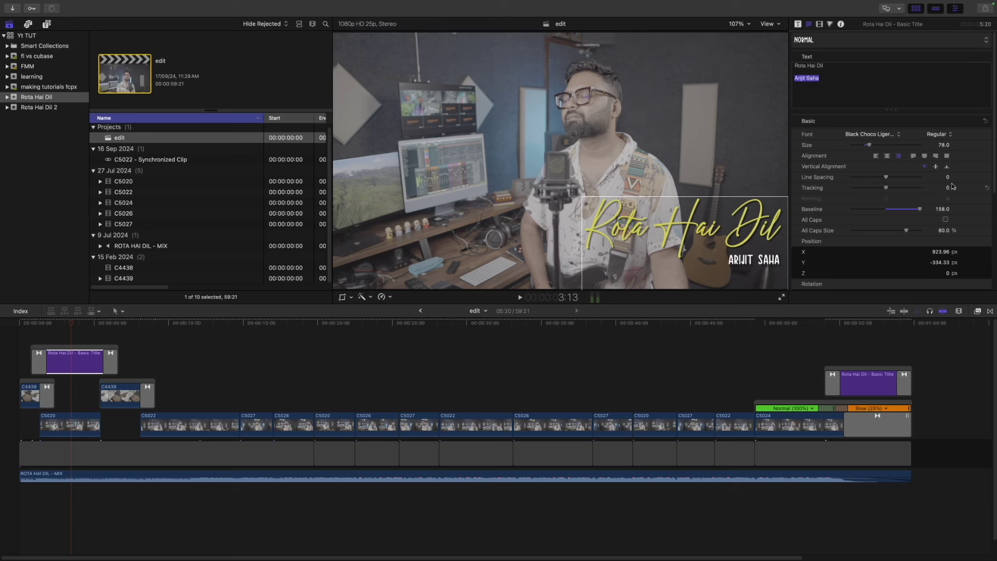
{"action": "left_click_drag", "start_coordinate": [948, 188], "coordinate": [949, 189]}
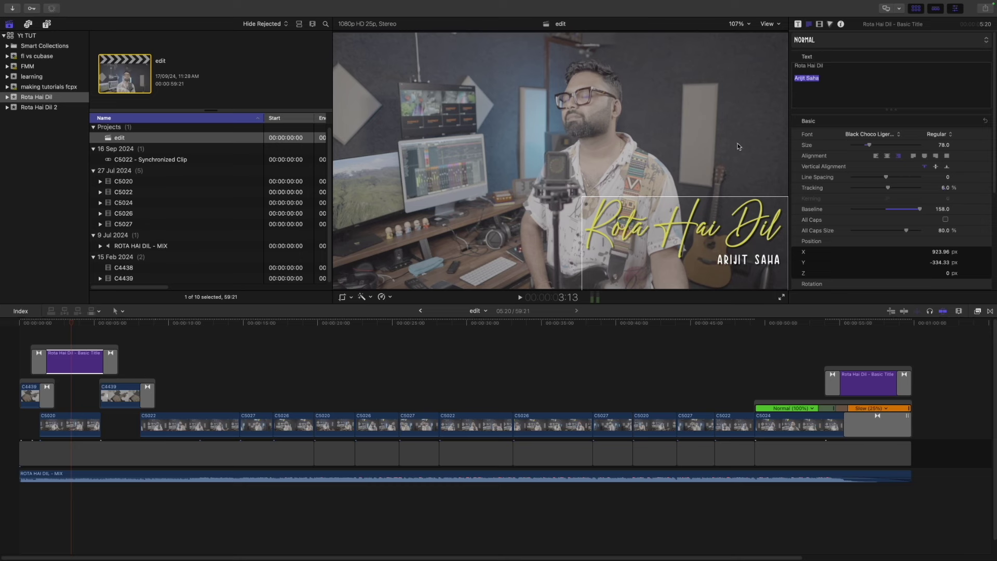
{"action": "left_click_drag", "start_coordinate": [750, 219], "coordinate": [751, 230]}
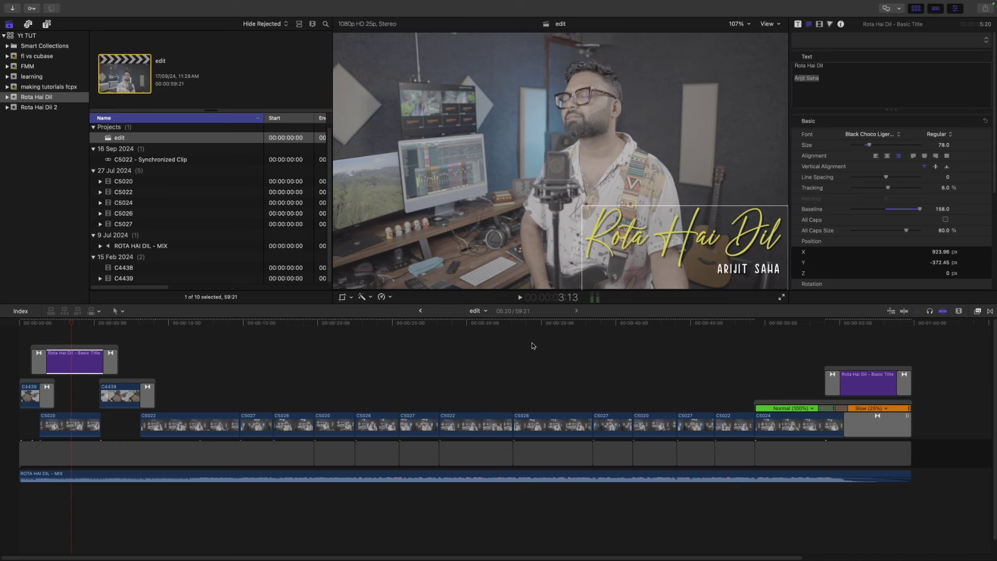
{"action": "left_click", "coordinate": [262, 369]}
{"action": "key", "text": "Home"}
Extend the opening title clip's end out to the playhead and replay the intro to check its timing
{"action": "key", "text": "space"}
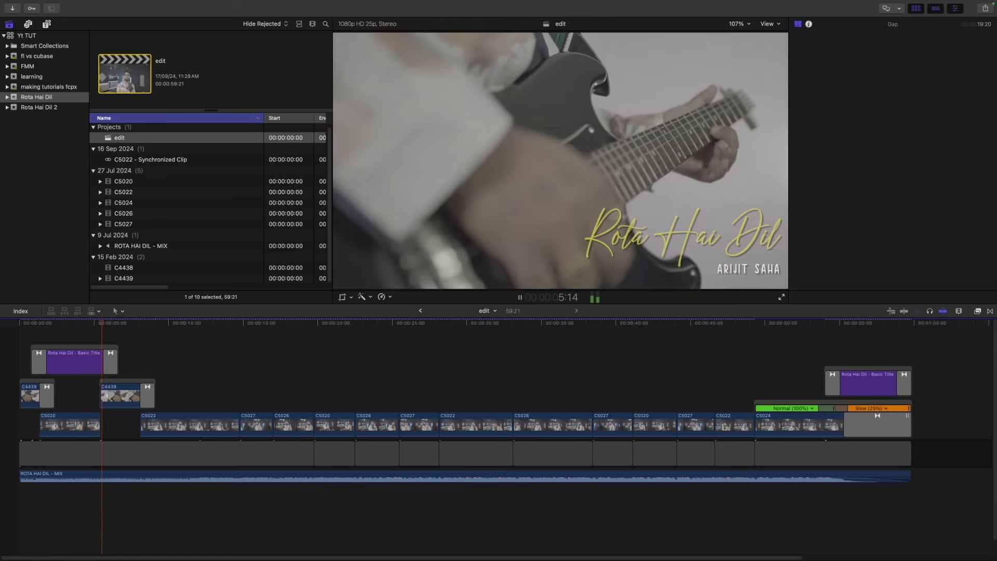
{"action": "key", "text": "space"}
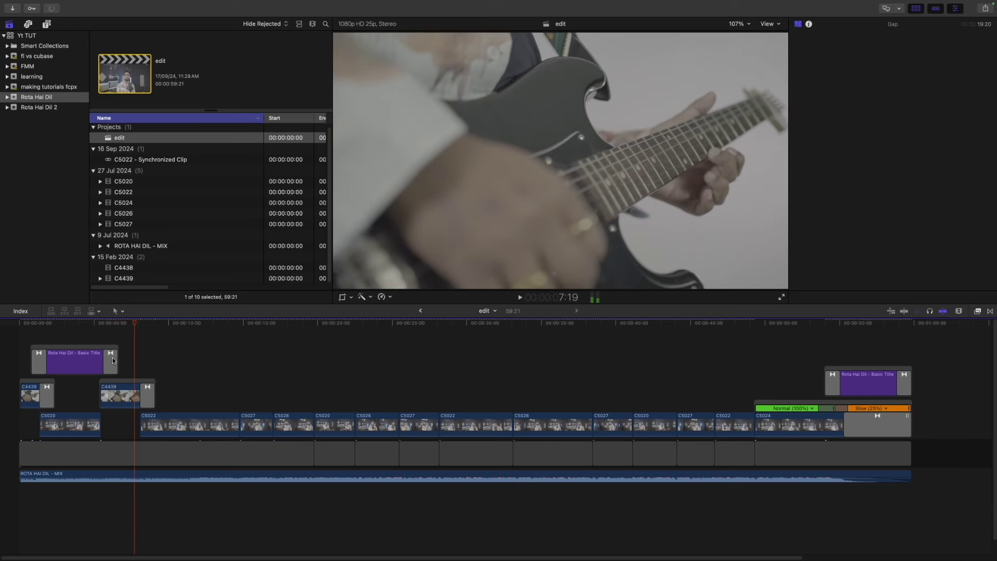
{"action": "left_click", "coordinate": [113, 360]}
{"action": "left_click_drag", "start_coordinate": [110, 359], "coordinate": [134, 359]}
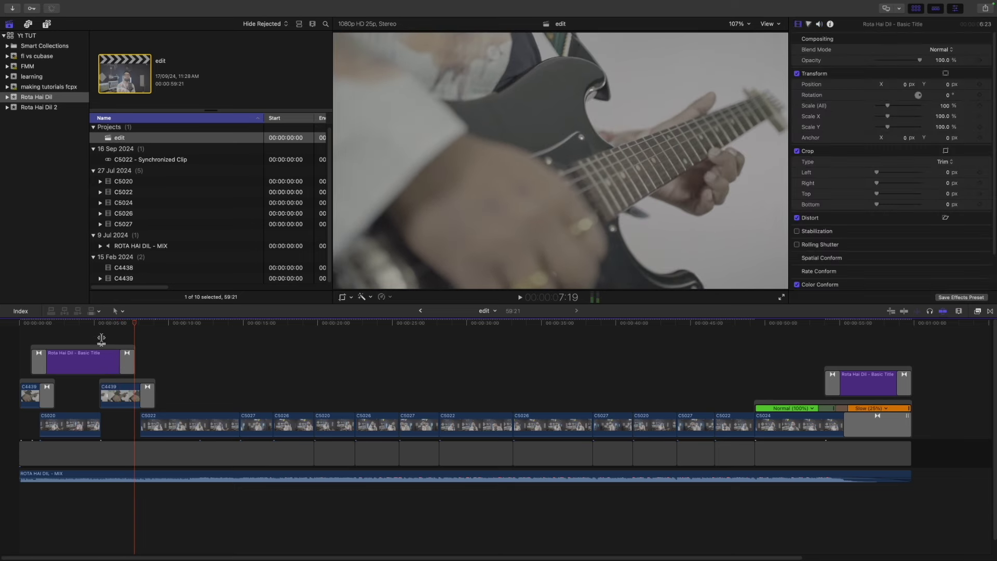
{"action": "left_click", "coordinate": [102, 324]}
{"action": "key", "text": "space"}
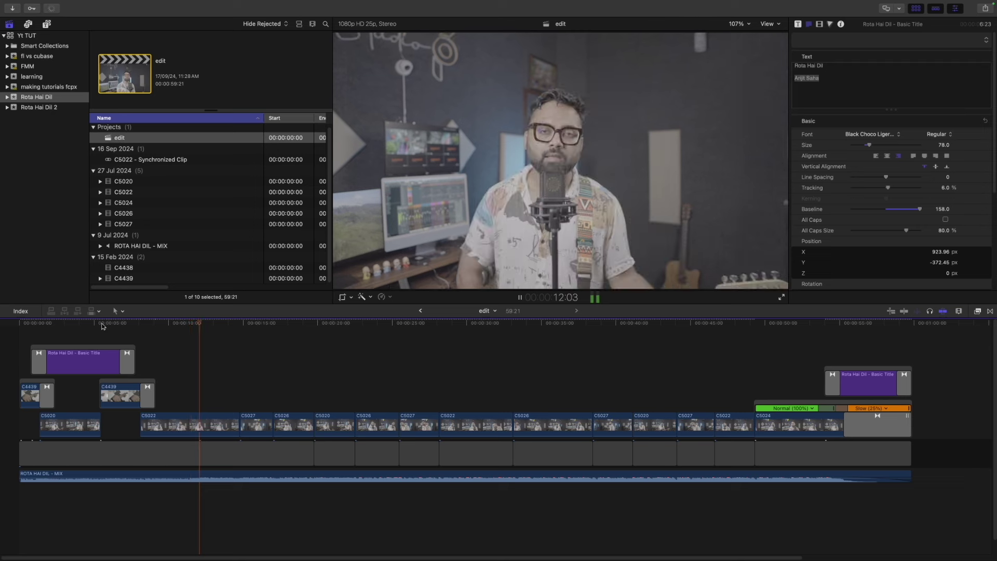
{"action": "key", "text": "space"}
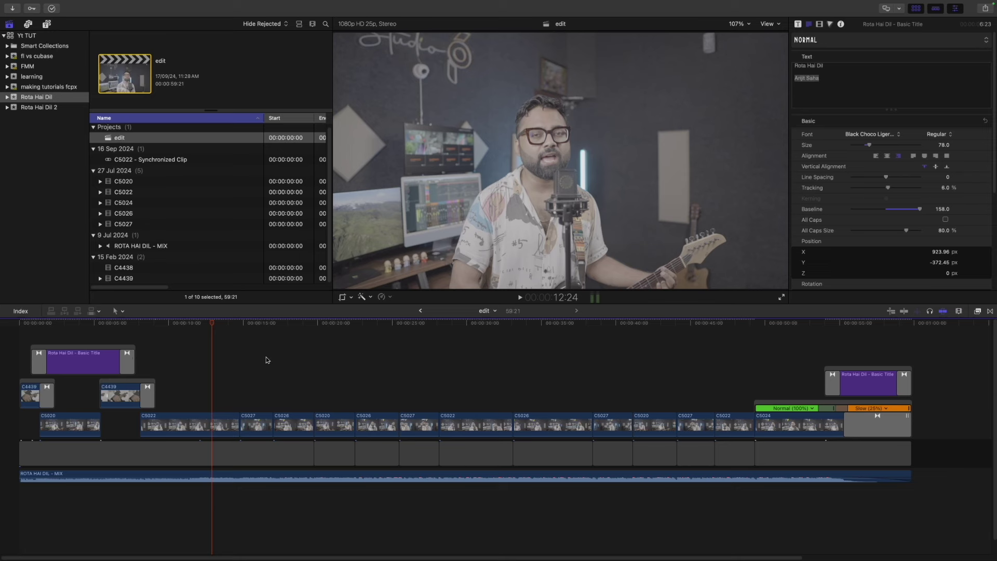
{"action": "left_click_drag", "start_coordinate": [324, 325], "coordinate": [240, 347]}
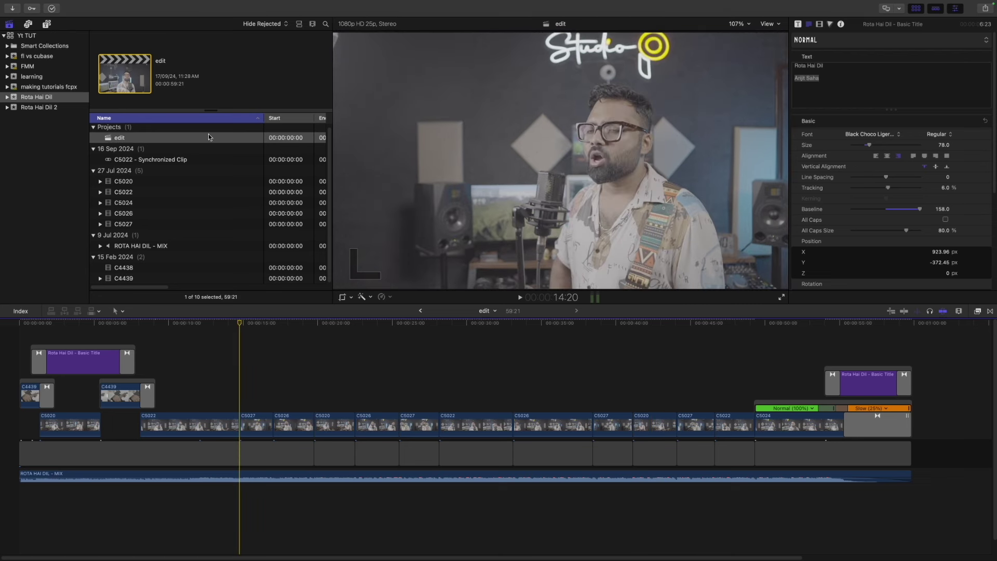
Add a Full Access Adjustment Layer spanning the whole edit, with both titles placed above it
{"action": "left_click", "coordinate": [50, 24]}
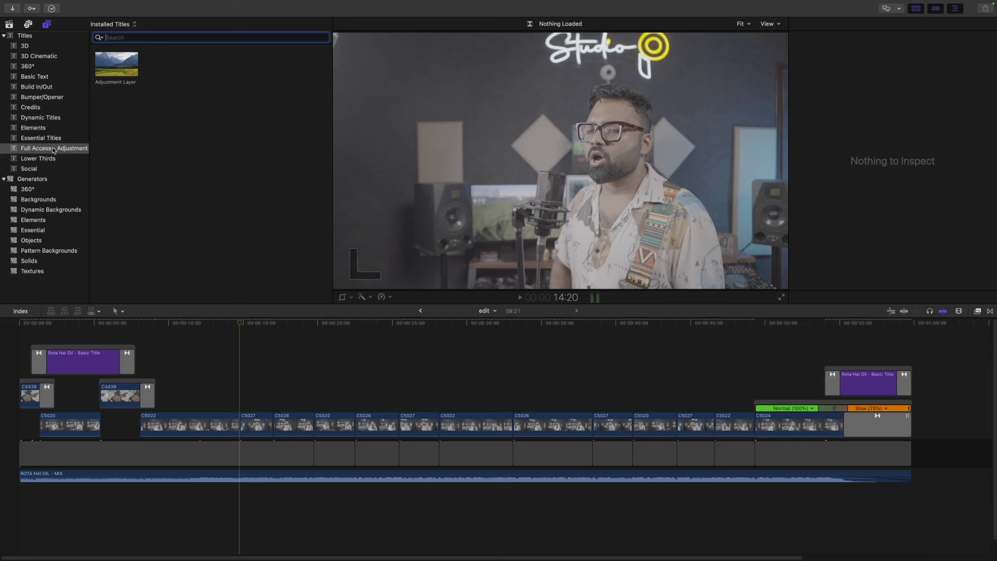
{"action": "left_click", "coordinate": [73, 149]}
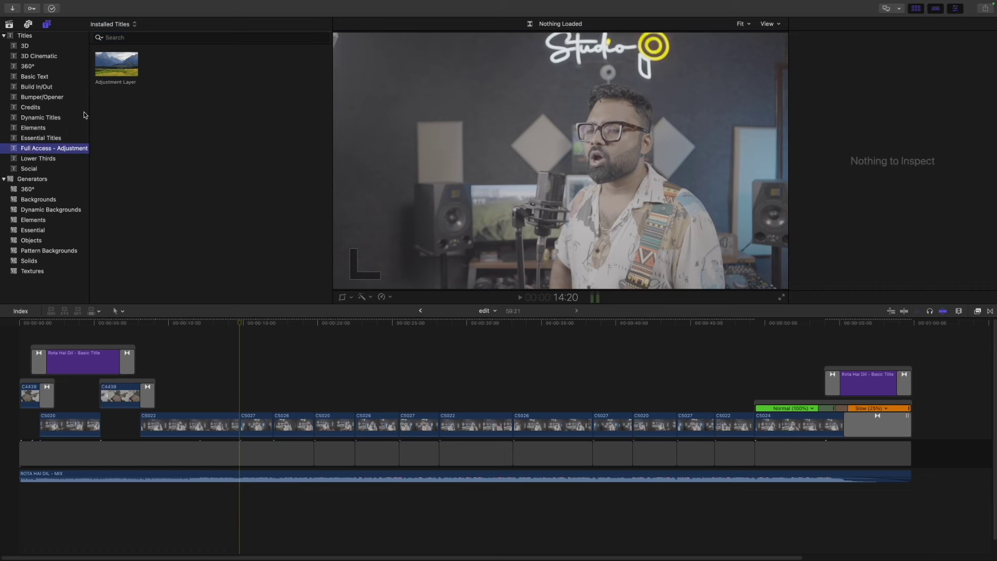
{"action": "mouse_move", "coordinate": [115, 69]}
{"action": "left_mouse_down"}
{"action": "mouse_move", "coordinate": [84, 372]}
{"action": "mouse_move", "coordinate": [20, 376]}
{"action": "left_mouse_up"}
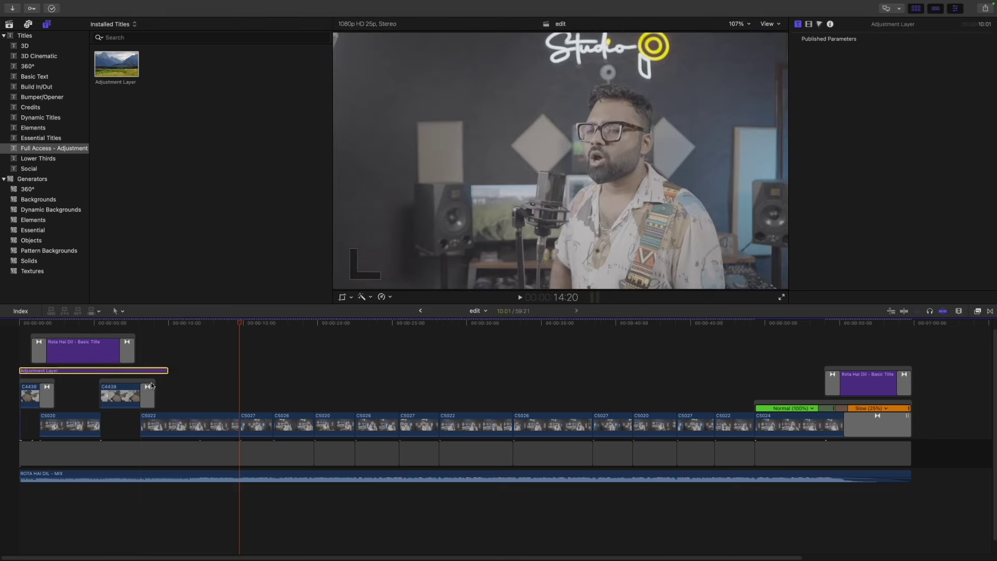
{"action": "left_click_drag", "start_coordinate": [167, 370], "coordinate": [913, 407]}
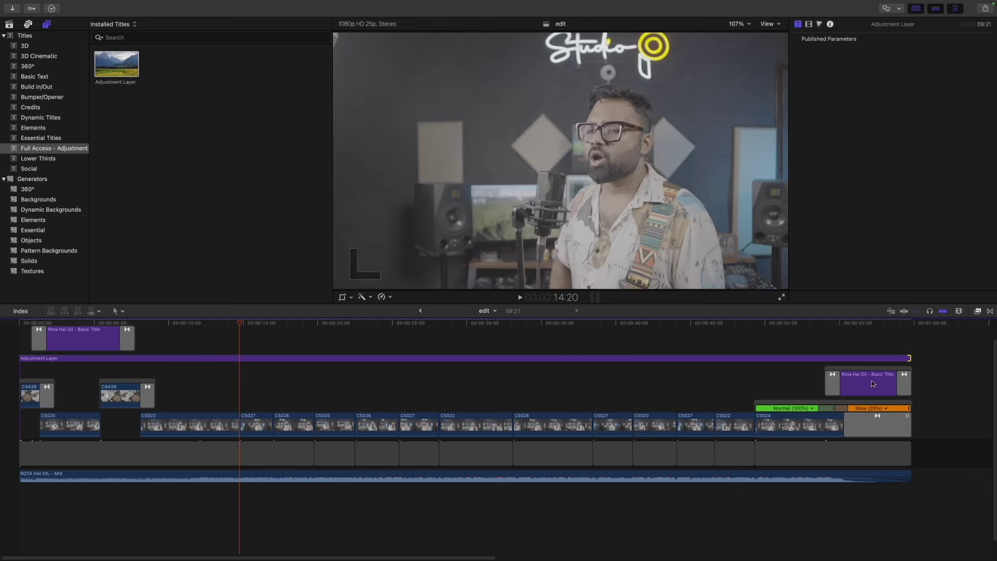
{"action": "left_click_drag", "start_coordinate": [876, 373], "coordinate": [876, 335]}
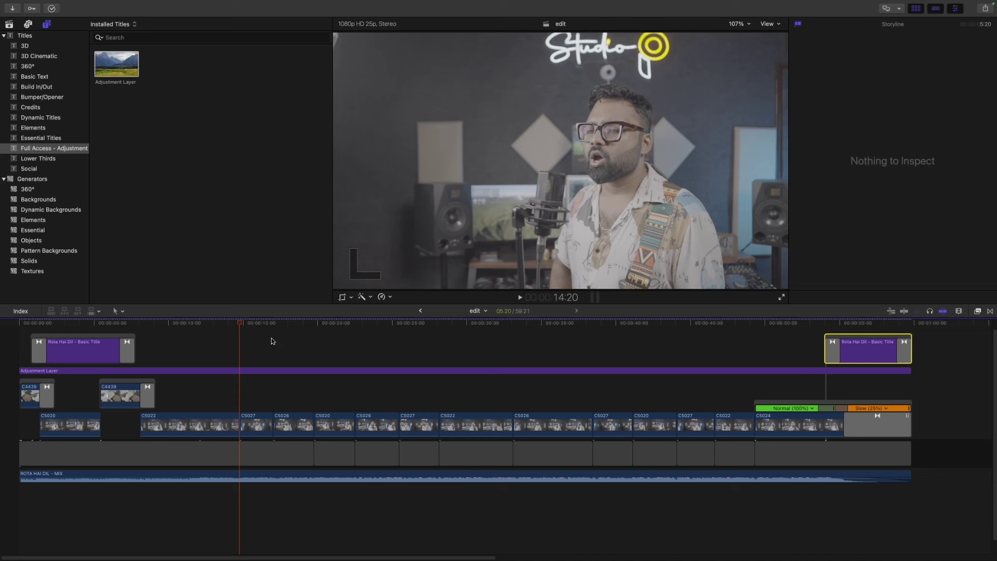
{"action": "left_click", "coordinate": [255, 370]}
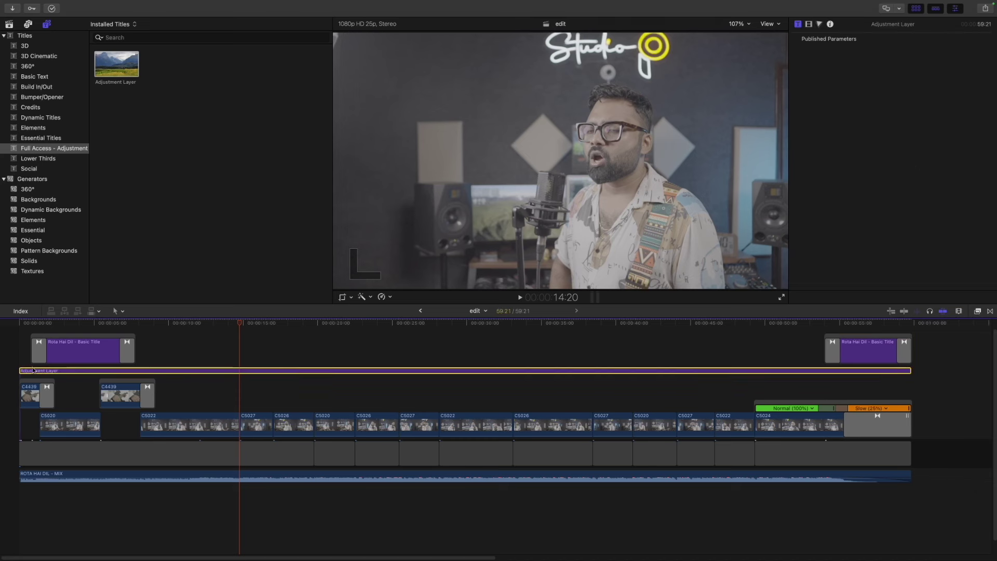
Show the Video Scopes vectorscope beside the viewer for the frame at about 11 seconds
{"action": "mouse_move", "coordinate": [943, 45]}
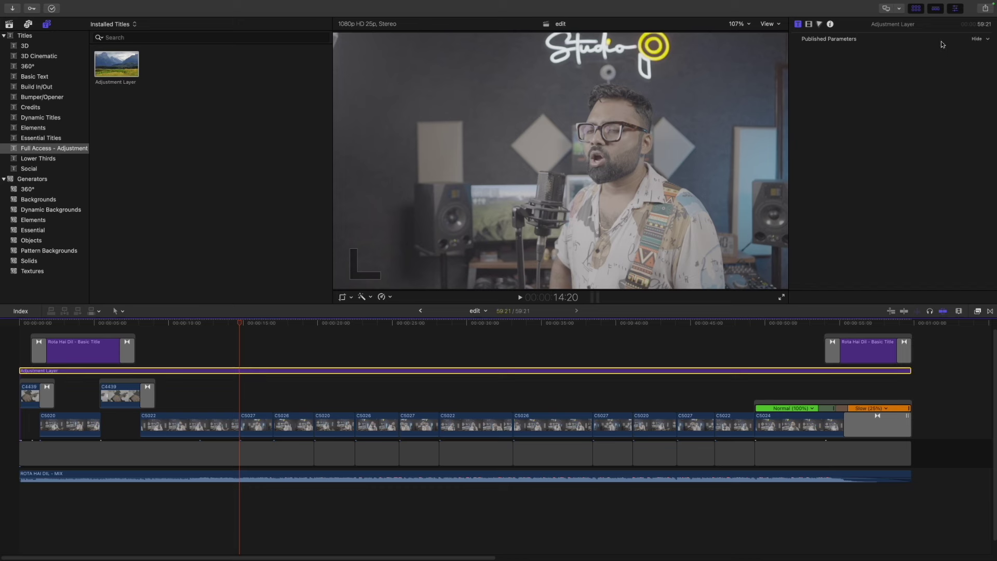
{"action": "left_click", "coordinate": [820, 24]}
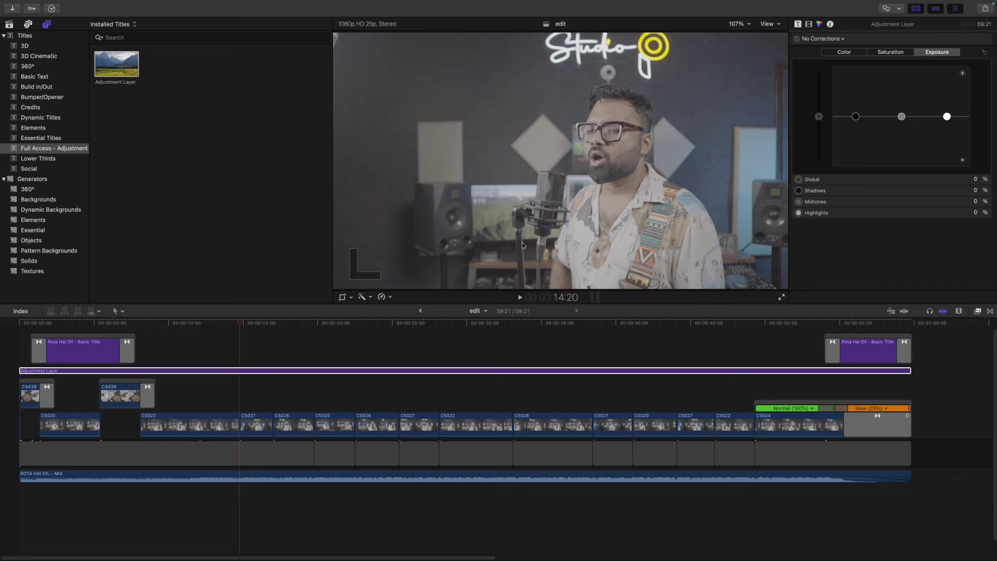
{"action": "left_click", "coordinate": [191, 343]}
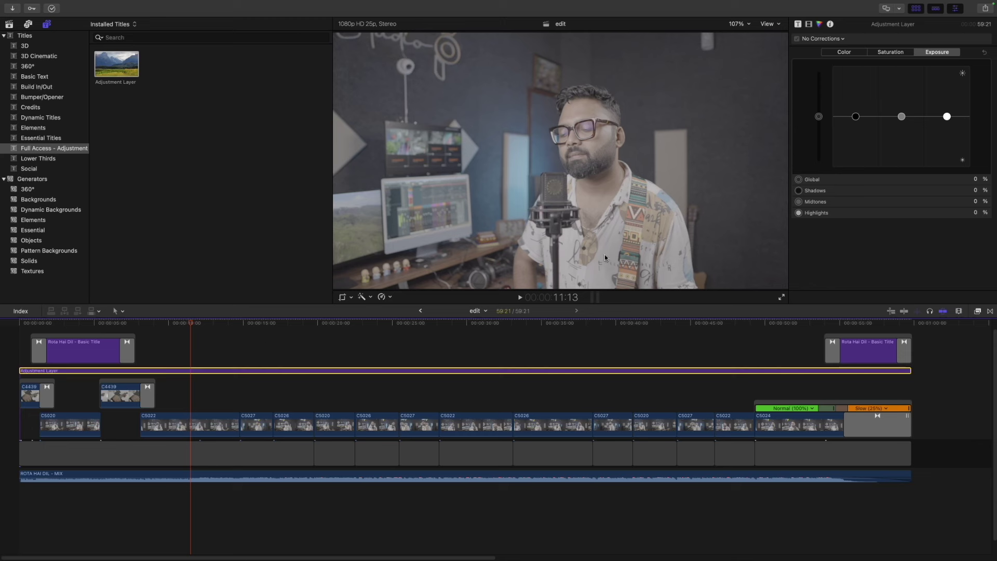
{"action": "left_click", "coordinate": [779, 24]}
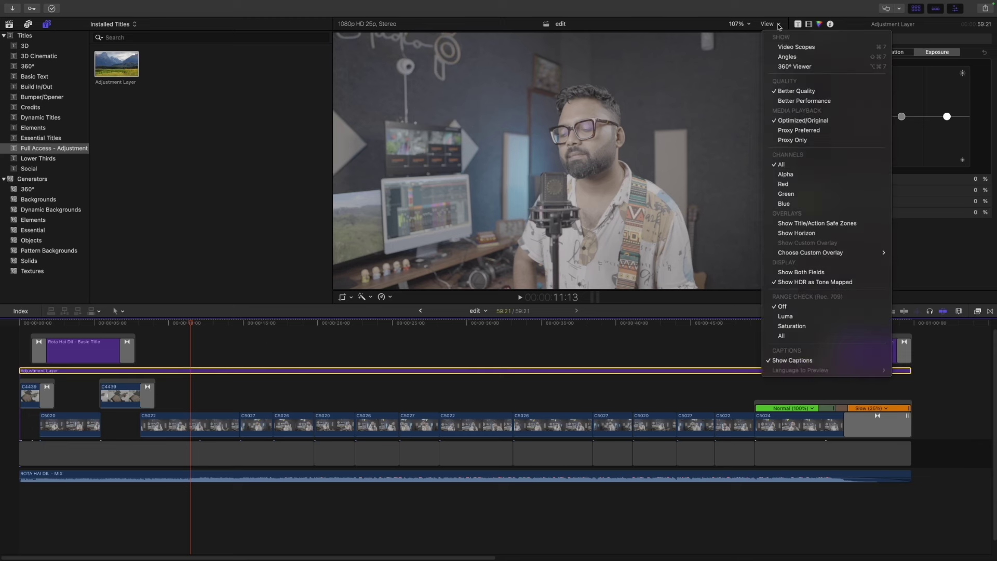
{"action": "left_click", "coordinate": [802, 48]}
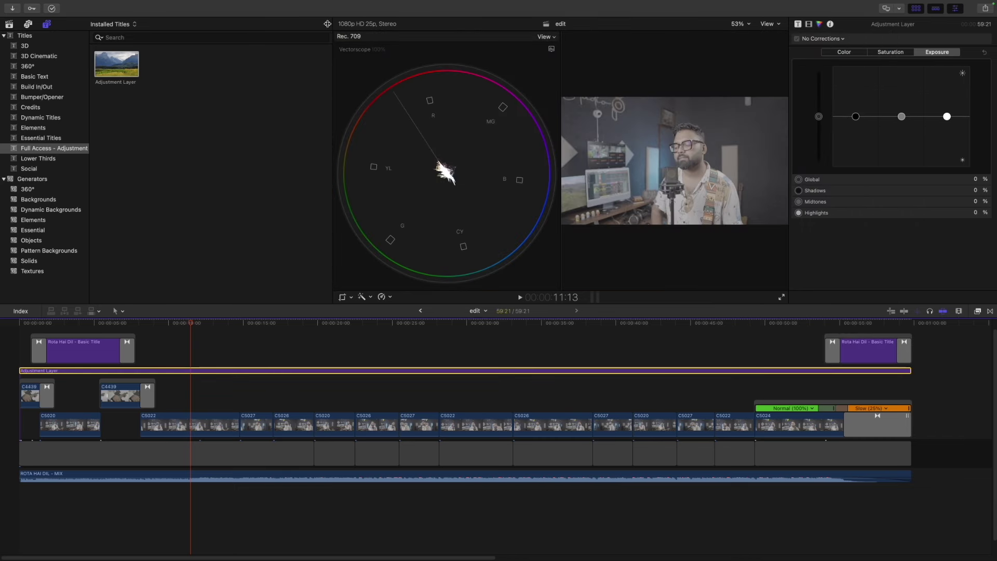
Hide the browser and resize the panes so the viewer and scope are larger
{"action": "left_click", "coordinate": [47, 24]}
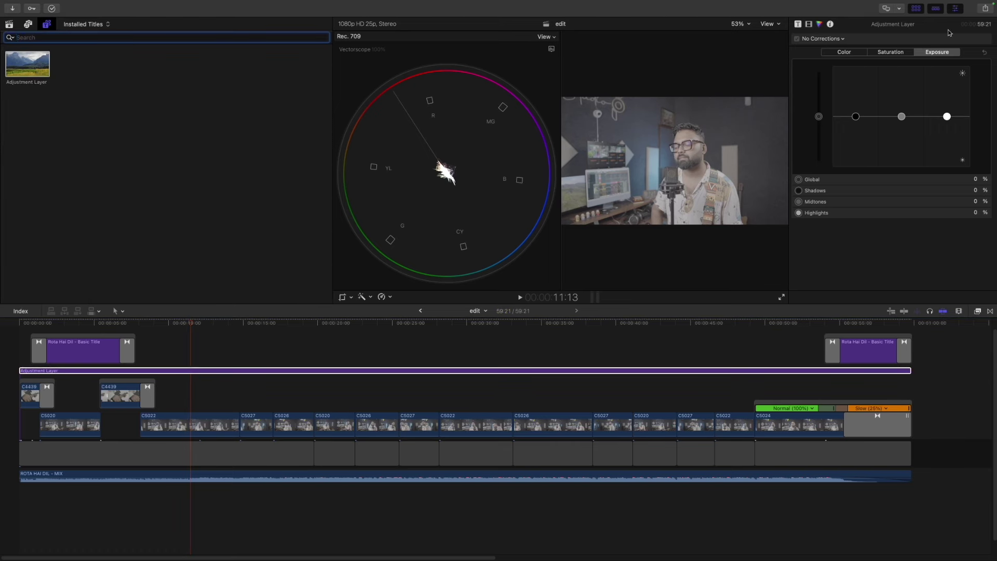
{"action": "left_click", "coordinate": [915, 12]}
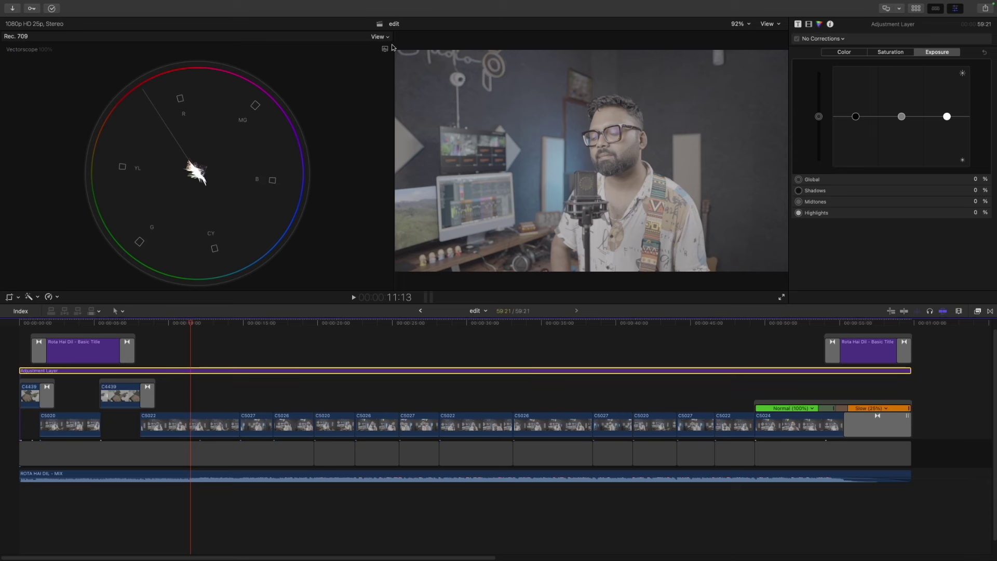
{"action": "left_click_drag", "start_coordinate": [393, 34], "coordinate": [295, 52]}
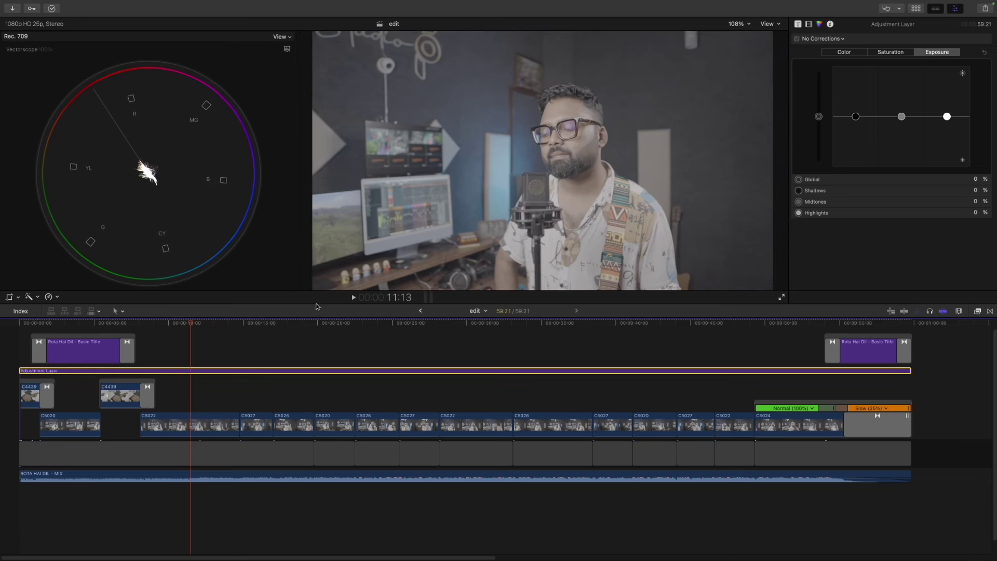
{"action": "left_click_drag", "start_coordinate": [316, 305], "coordinate": [310, 351]}
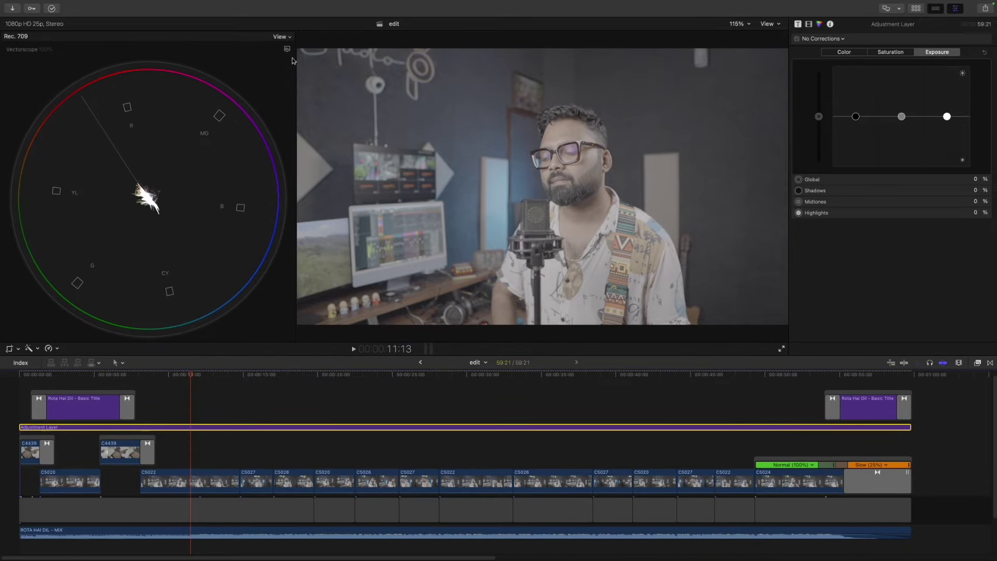
Switch the scope display to an RGB parade waveform
{"action": "left_click", "coordinate": [286, 48]}
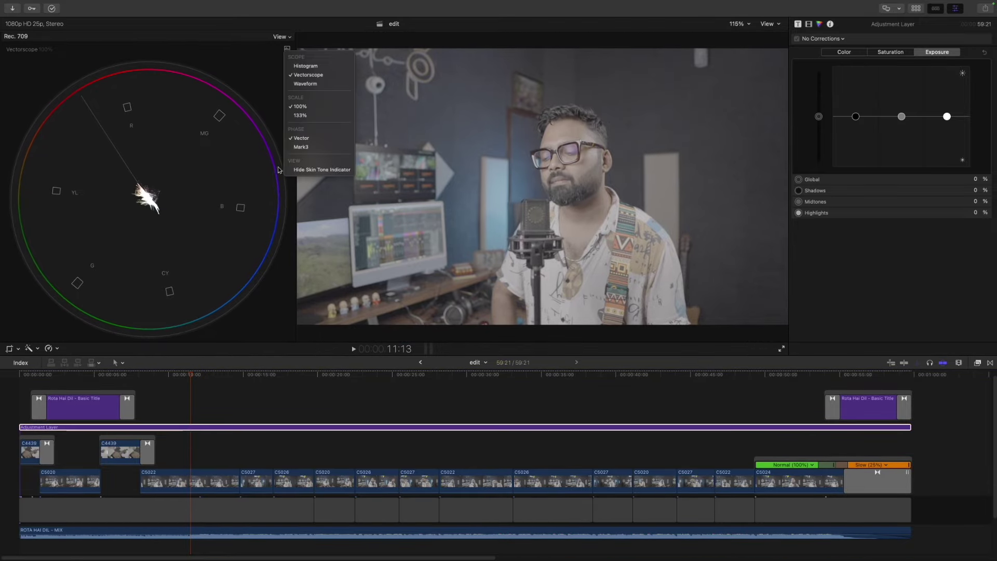
{"action": "left_click", "coordinate": [316, 66]}
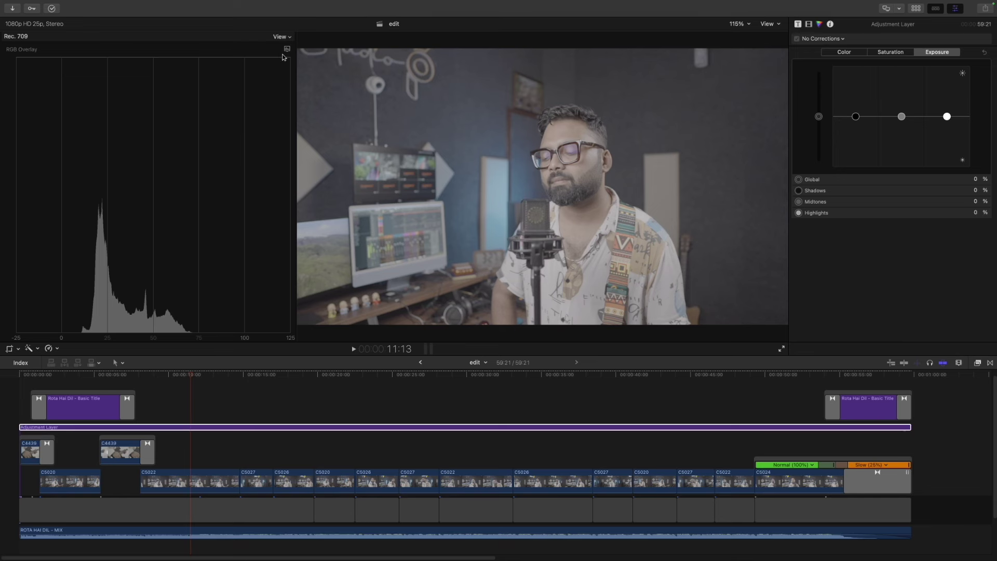
{"action": "left_click", "coordinate": [287, 50]}
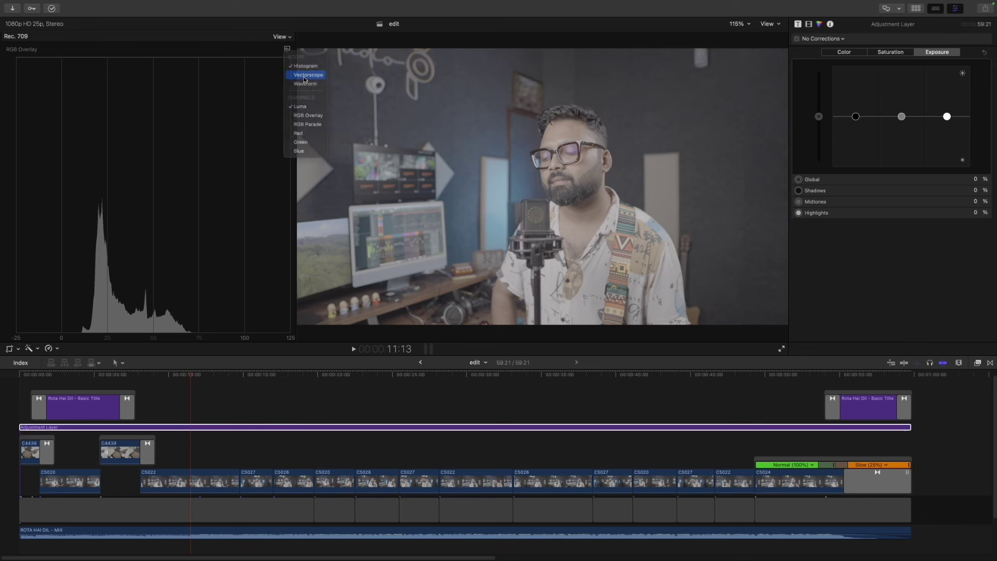
{"action": "left_click", "coordinate": [292, 74]}
{"action": "left_click", "coordinate": [288, 49]}
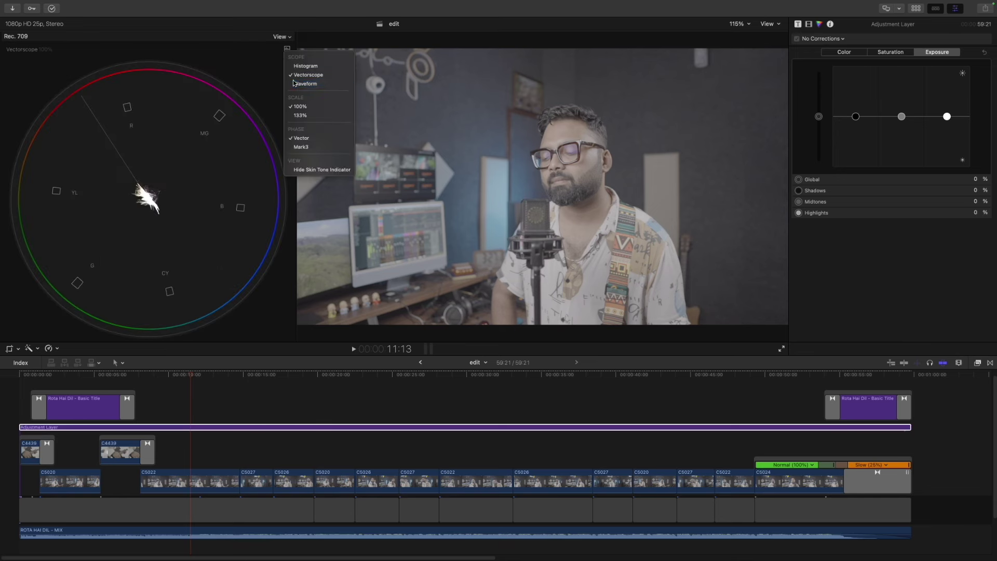
{"action": "left_click", "coordinate": [292, 81]}
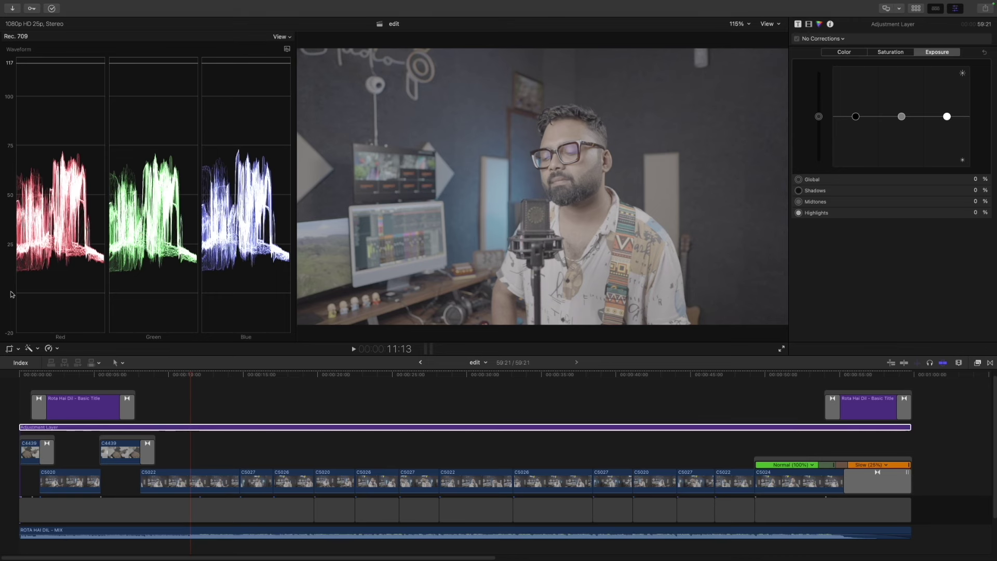
Add a Color Adjustments correction to the Adjustment Layer in the Color inspector
{"action": "left_click", "coordinate": [842, 40]}
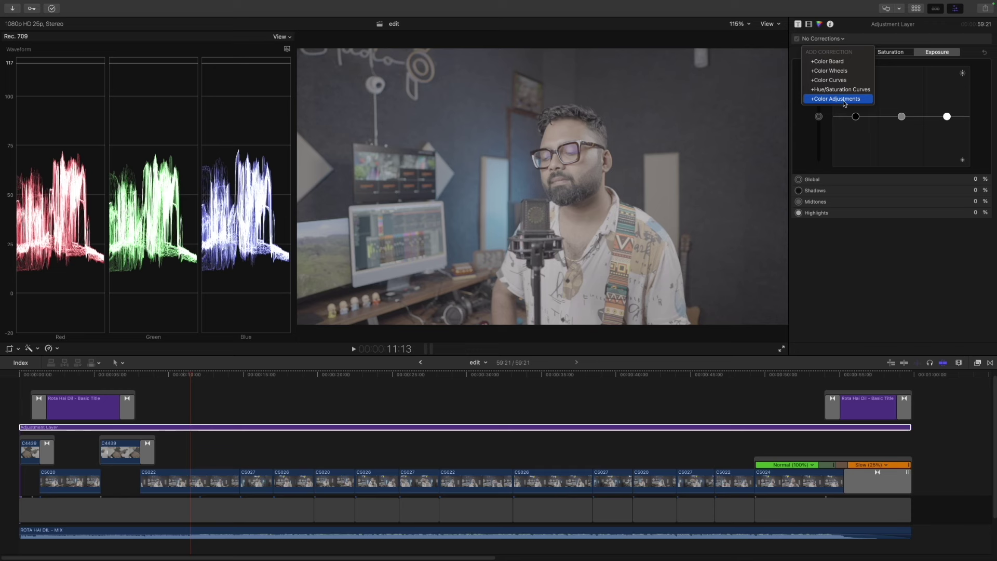
{"action": "left_click", "coordinate": [843, 101]}
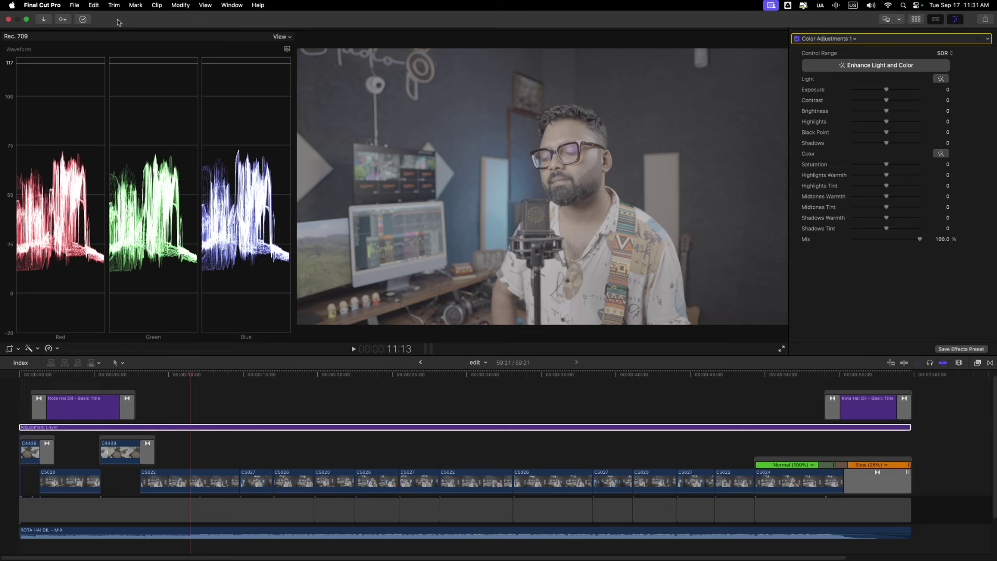
Apply the Sony S-Log3/S-Gamut3.Cine camera LUT to clips C5020 through C5027 in the Info inspector
{"action": "left_click", "coordinate": [916, 9]}
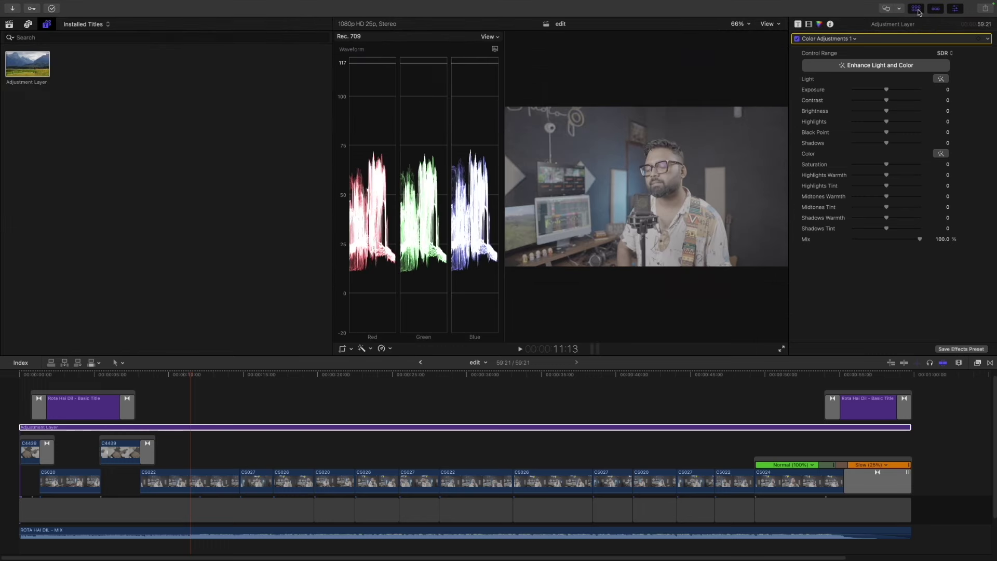
{"action": "left_click", "coordinate": [9, 24]}
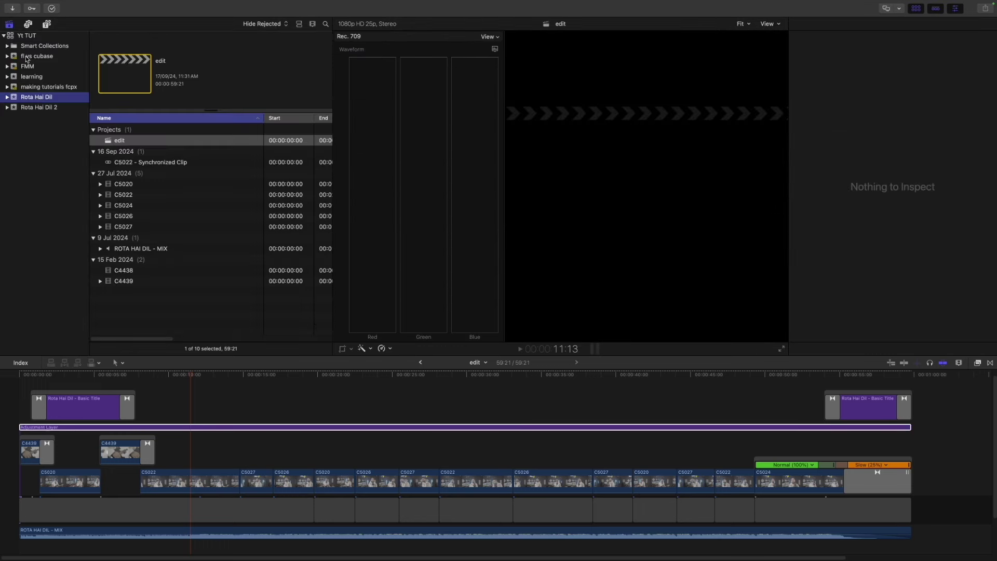
{"action": "left_click", "coordinate": [147, 185]}
{"action": "key", "text": "super+4"}
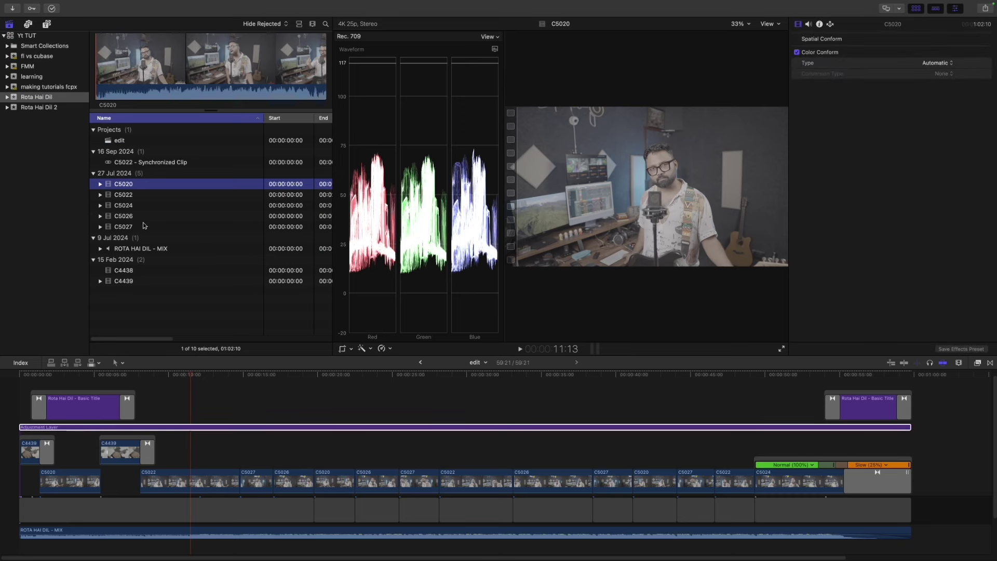
{"action": "left_click", "coordinate": [146, 227], "text": "shift"}
{"action": "left_click", "coordinate": [820, 24]}
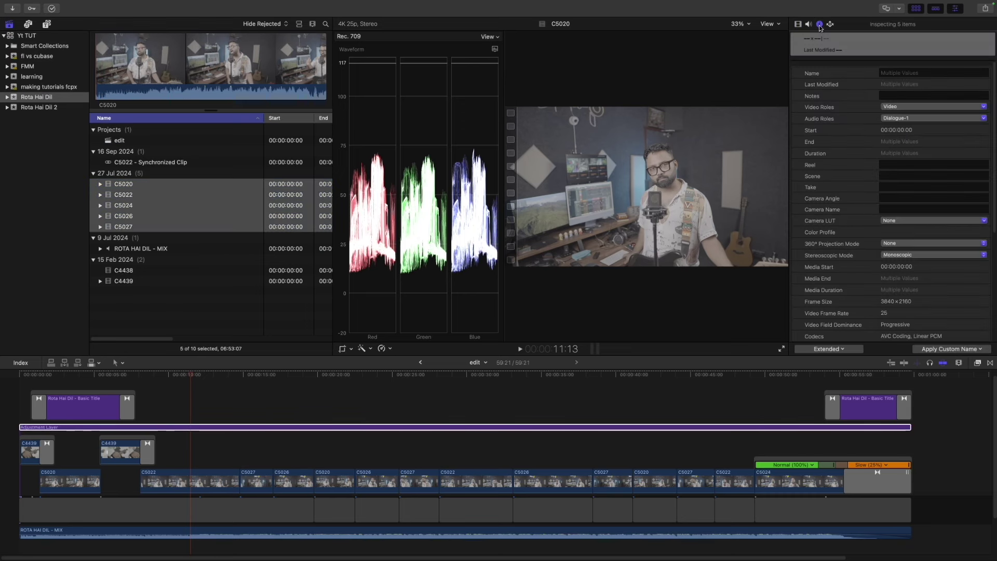
{"action": "left_click", "coordinate": [845, 350]}
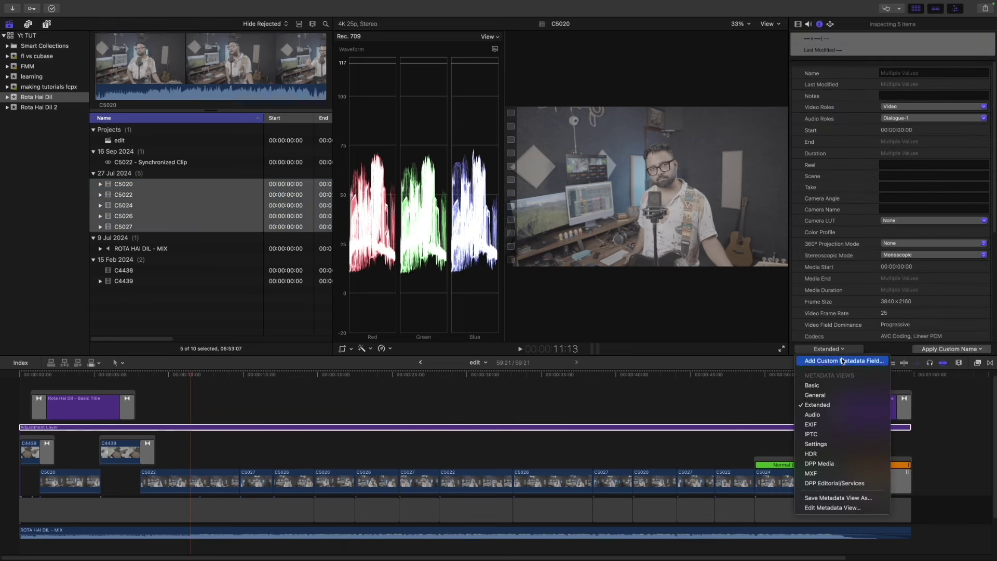
{"action": "left_click", "coordinate": [839, 307]}
{"action": "left_click", "coordinate": [904, 221]}
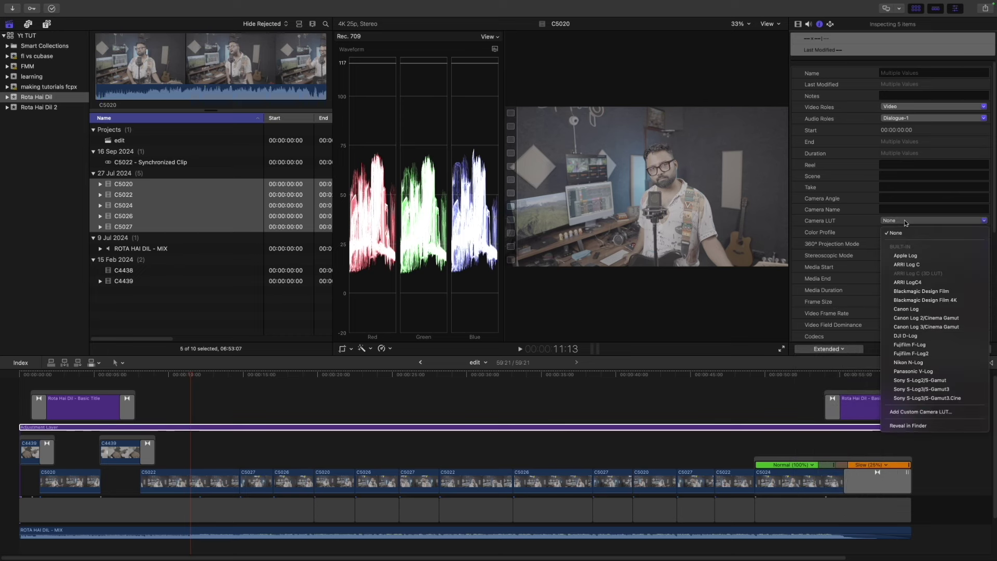
{"action": "left_click", "coordinate": [939, 399]}
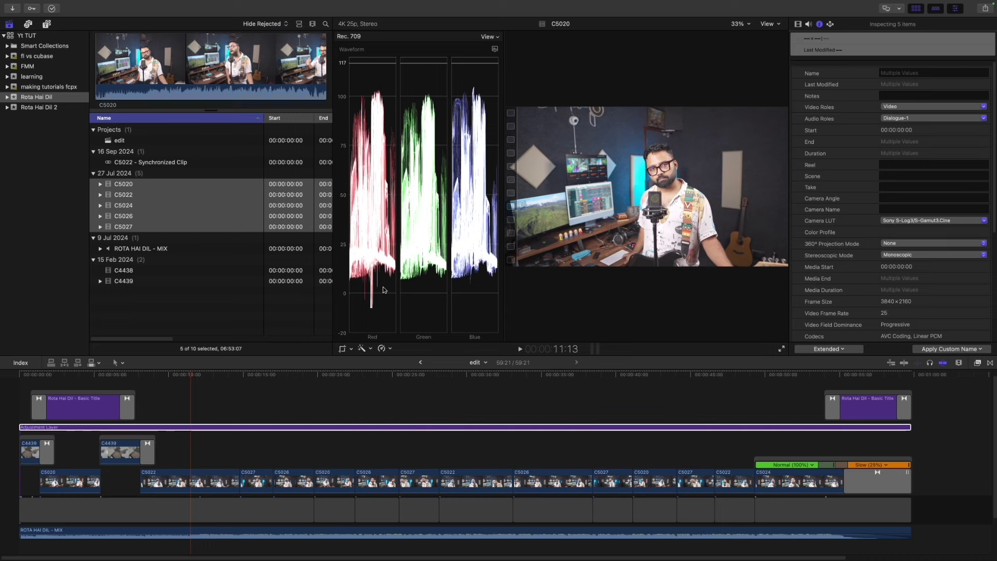
{"action": "left_click", "coordinate": [190, 426]}
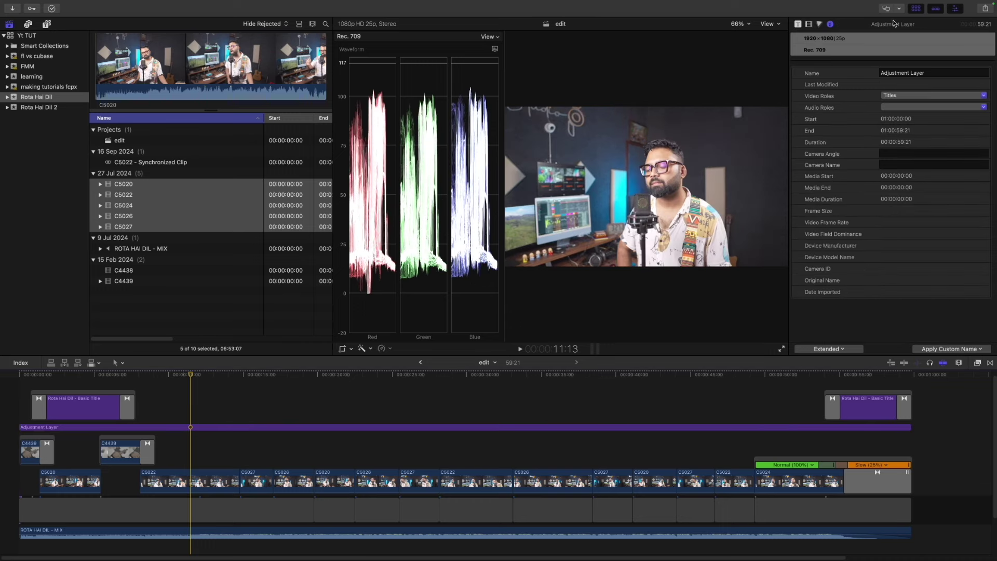
Hide the browser and give both C4439 guitar clips the Sony S-Log3/S-Gamut3.Cine camera LUT
{"action": "left_click", "coordinate": [917, 8]}
{"action": "mouse_move", "coordinate": [191, 378]}
{"action": "left_mouse_down"}
{"action": "mouse_move", "coordinate": [90, 385]}
{"action": "mouse_move", "coordinate": [201, 390]}
{"action": "mouse_move", "coordinate": [31, 392]}
{"action": "left_mouse_up"}
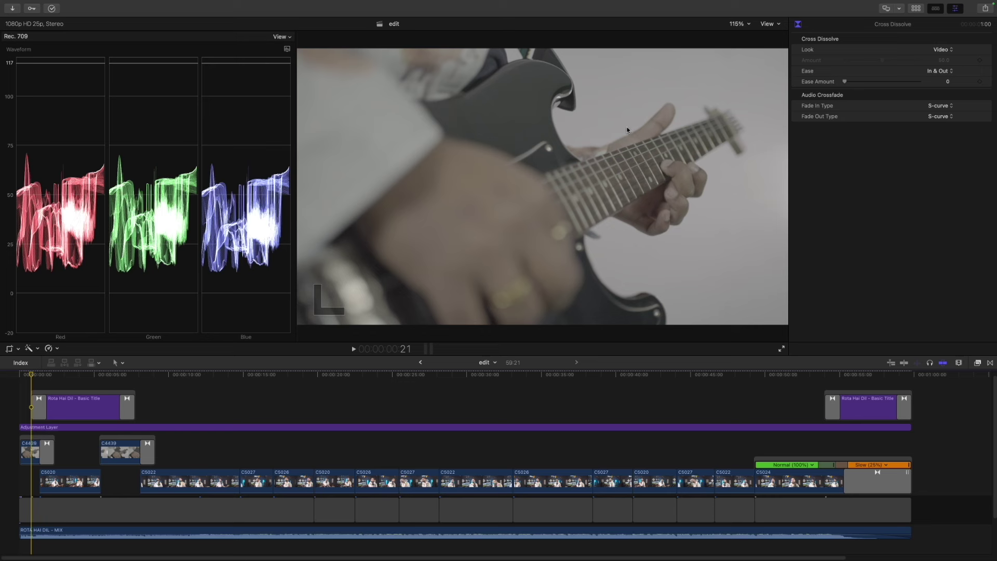
{"action": "left_click", "coordinate": [31, 456]}
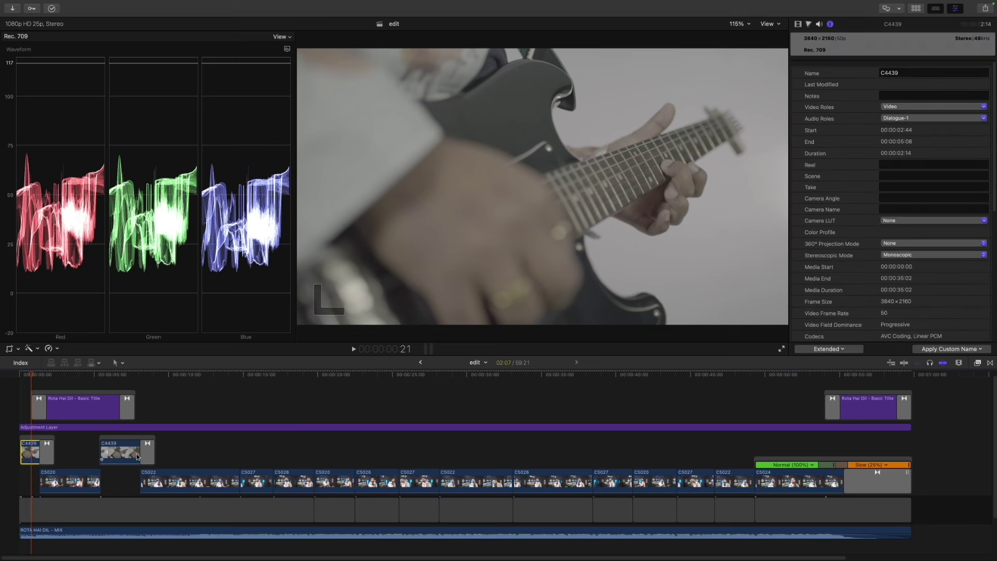
{"action": "left_click", "coordinate": [126, 452], "text": "super"}
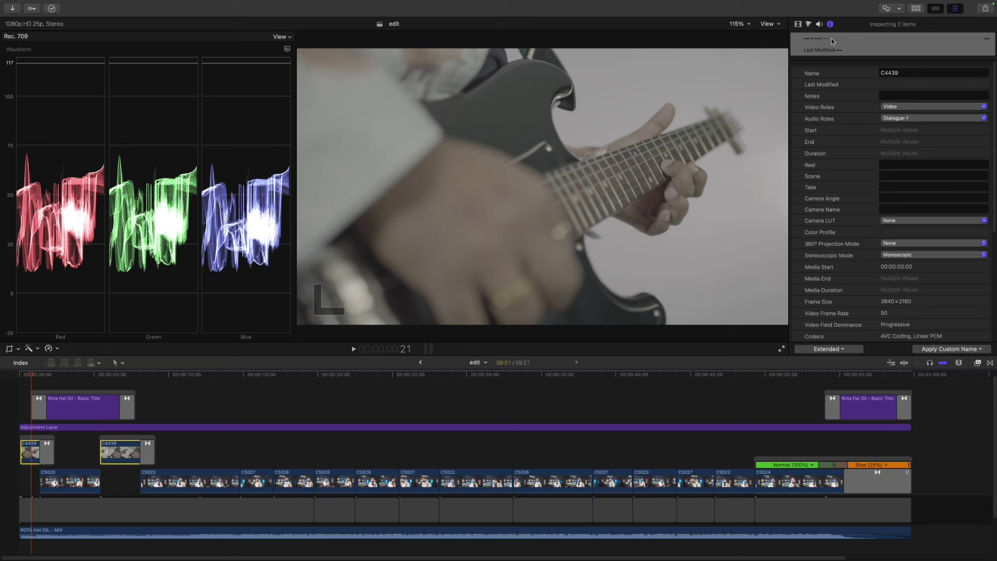
{"action": "left_click", "coordinate": [925, 221]}
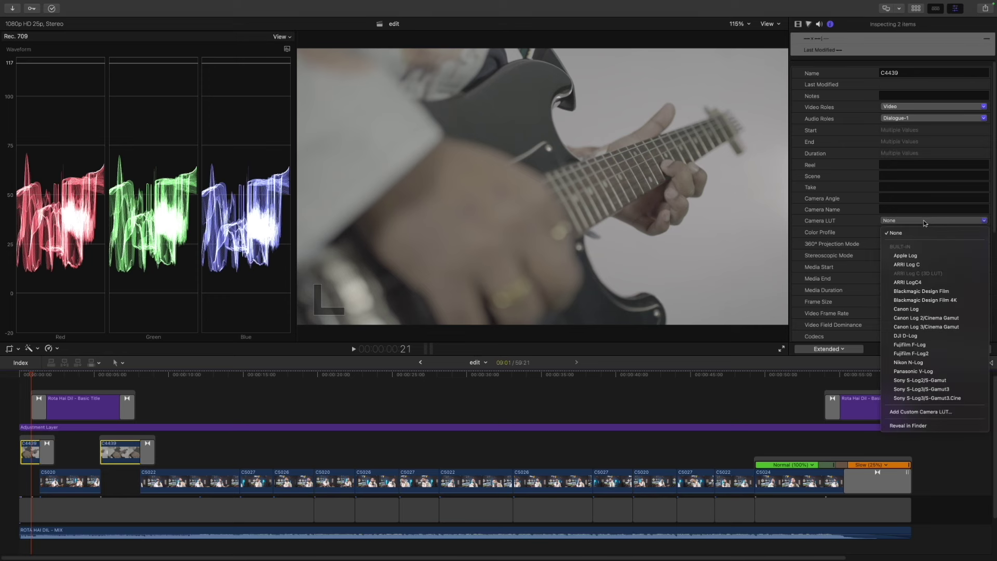
{"action": "left_click", "coordinate": [926, 398]}
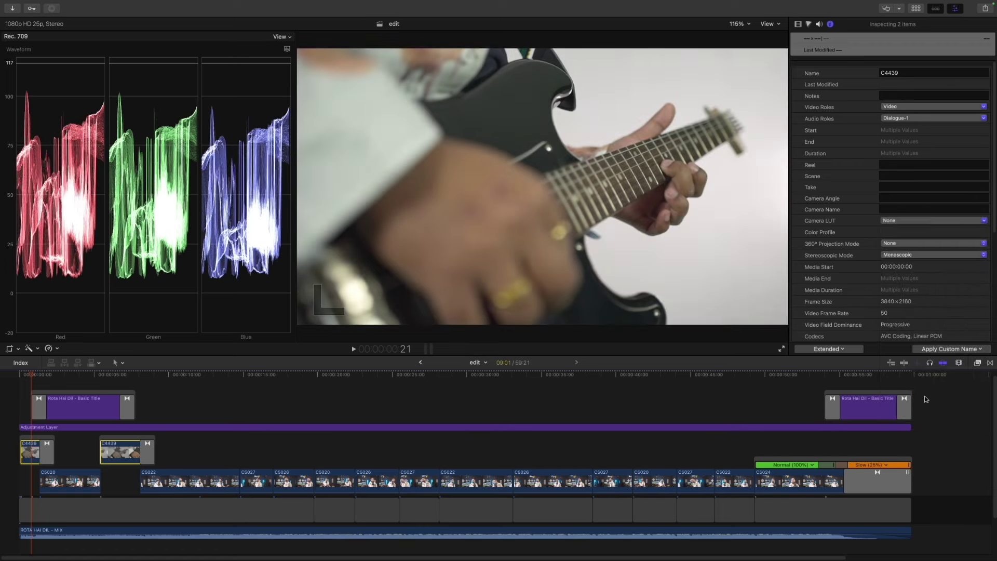
{"action": "left_click", "coordinate": [174, 375]}
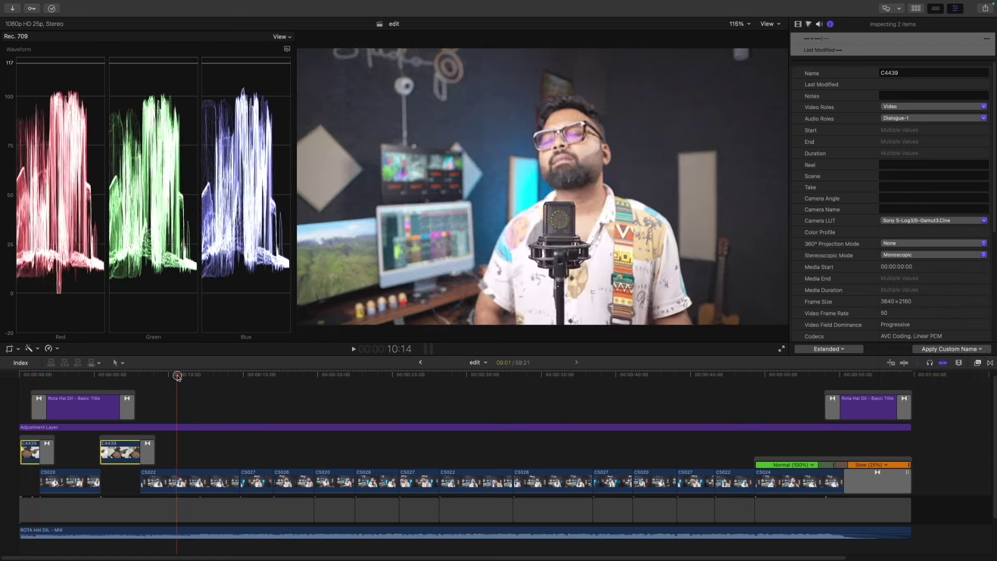
Select clip C5022, show its colour inspector, and park the playhead at 11:08
{"action": "left_click", "coordinate": [218, 481]}
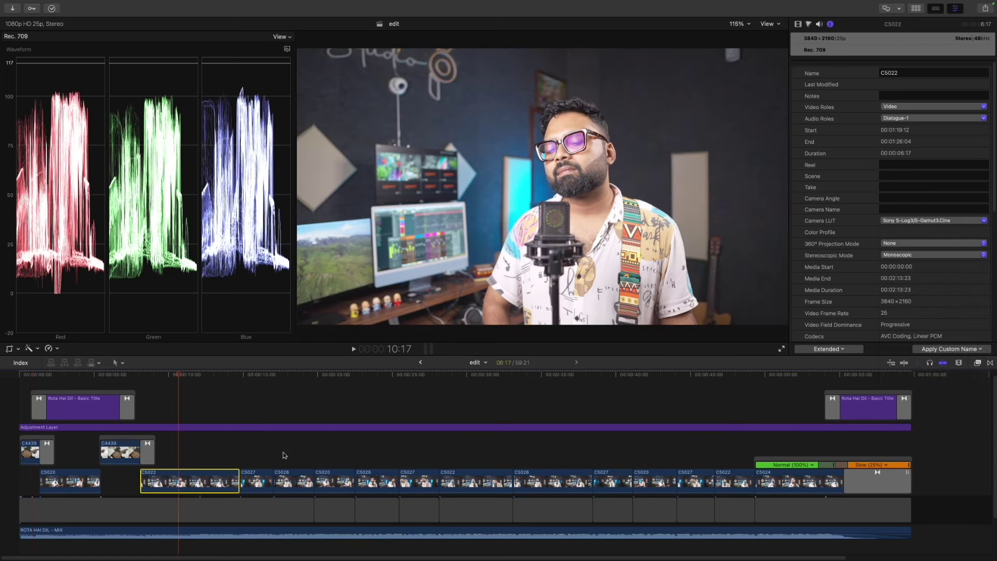
{"action": "left_click", "coordinate": [798, 25]}
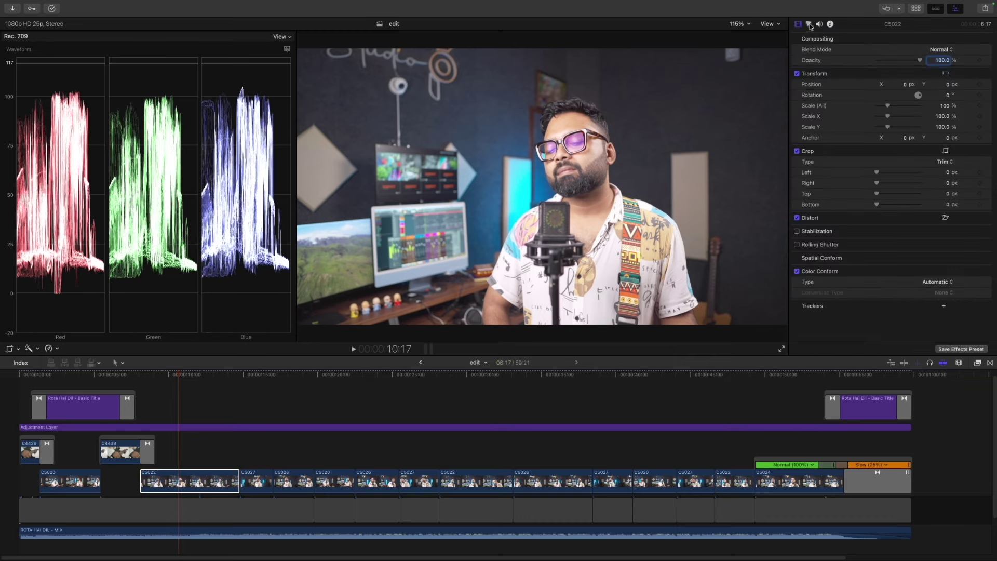
{"action": "left_click", "coordinate": [809, 24]}
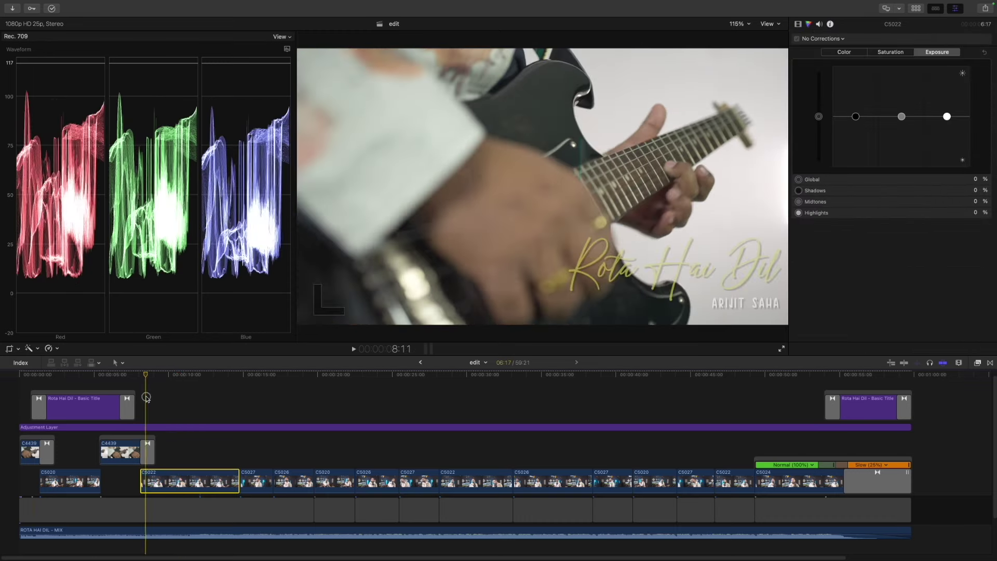
{"action": "left_click", "coordinate": [157, 398]}
{"action": "mouse_move", "coordinate": [157, 399]}
{"action": "left_mouse_down"}
{"action": "mouse_move", "coordinate": [431, 413]}
{"action": "mouse_move", "coordinate": [195, 407]}
{"action": "left_mouse_up"}
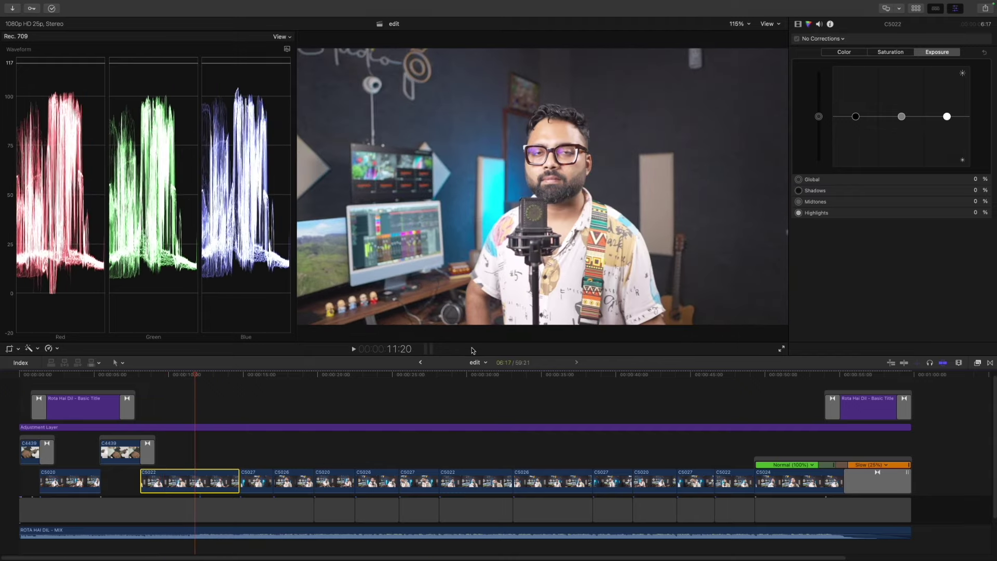
{"action": "left_click", "coordinate": [190, 374]}
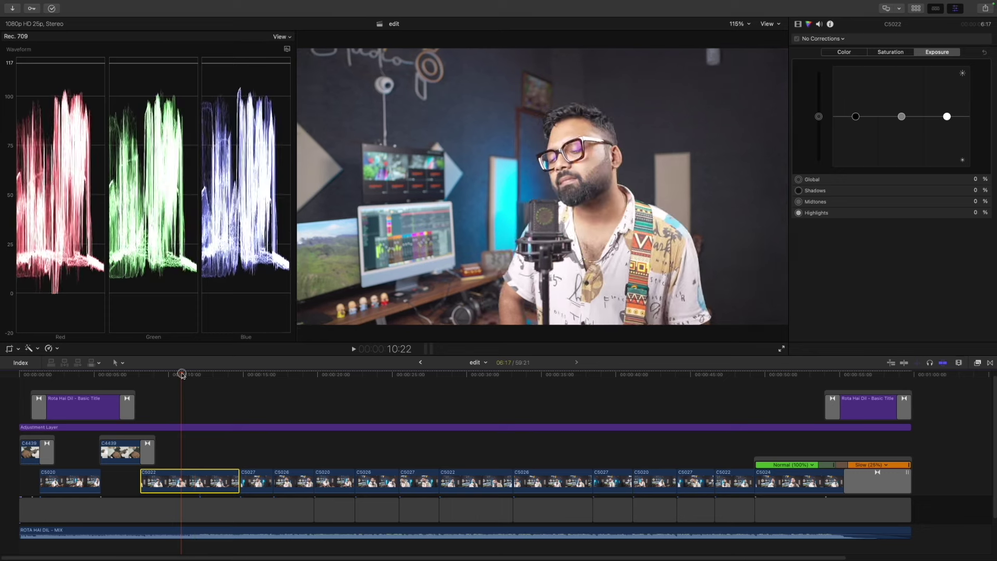
{"action": "left_click_drag", "start_coordinate": [189, 374], "coordinate": [188, 374]}
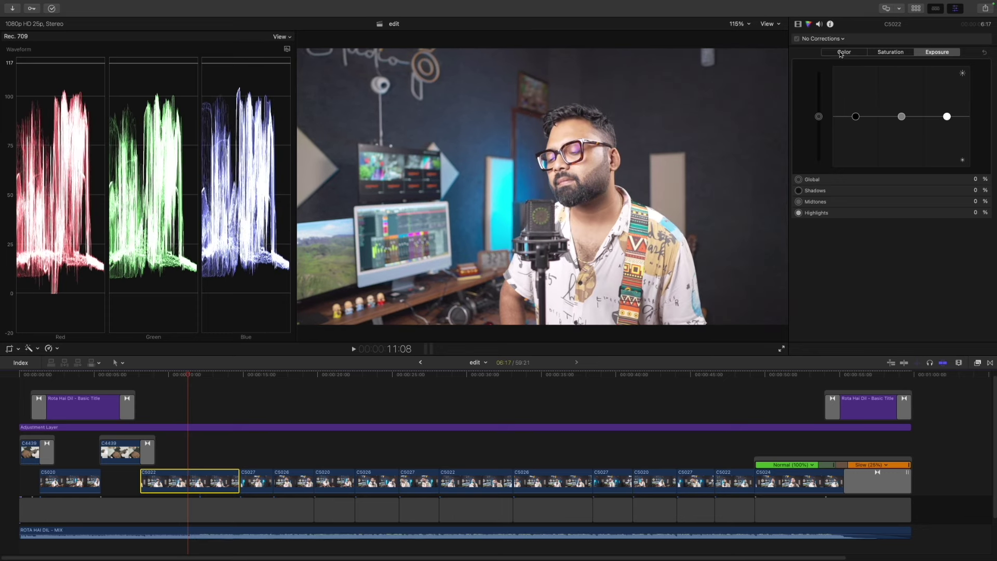
Add a Color Adjustments correction to C5022, leaving every slider at zero
{"action": "left_click", "coordinate": [851, 116]}
{"action": "left_click", "coordinate": [843, 39]}
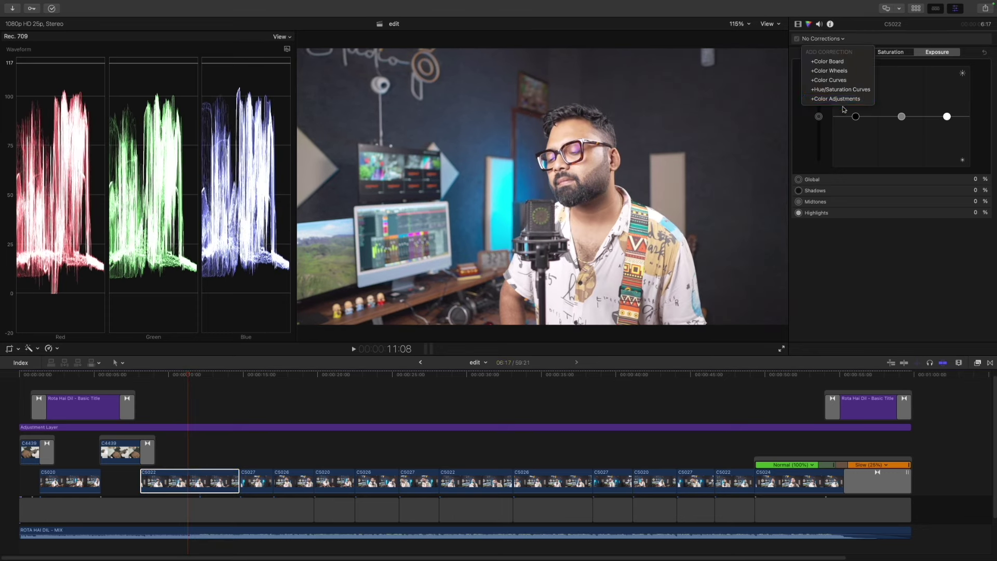
{"action": "left_click", "coordinate": [836, 100]}
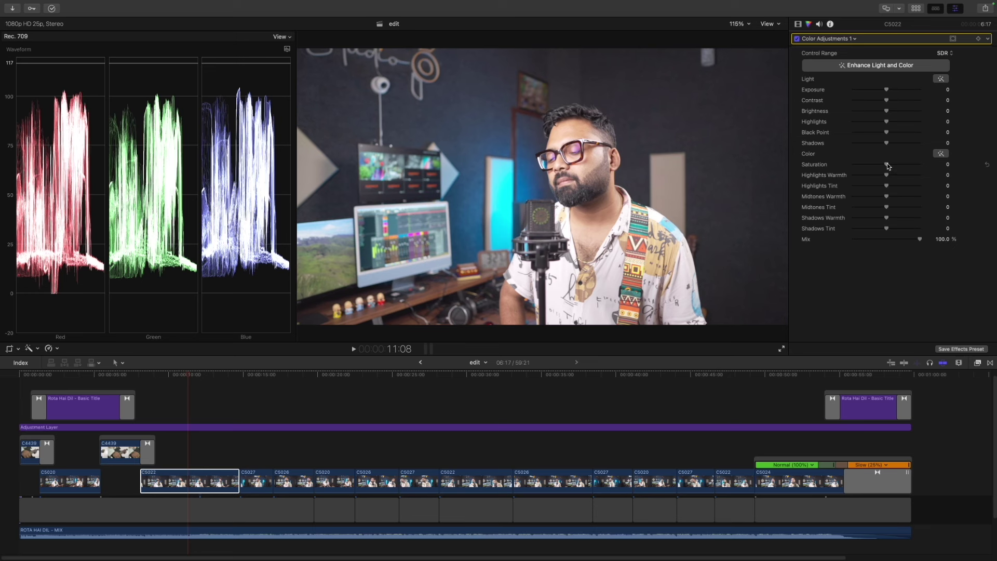
Delete C5022's Color Adjustments correction
{"action": "left_click", "coordinate": [988, 38]}
{"action": "left_click", "coordinate": [869, 40]}
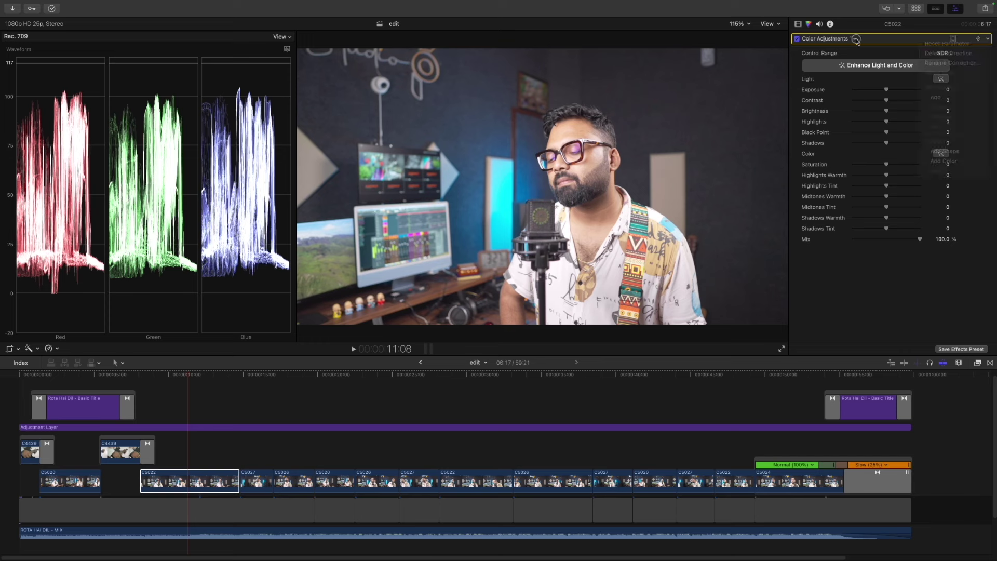
{"action": "left_click", "coordinate": [988, 38]}
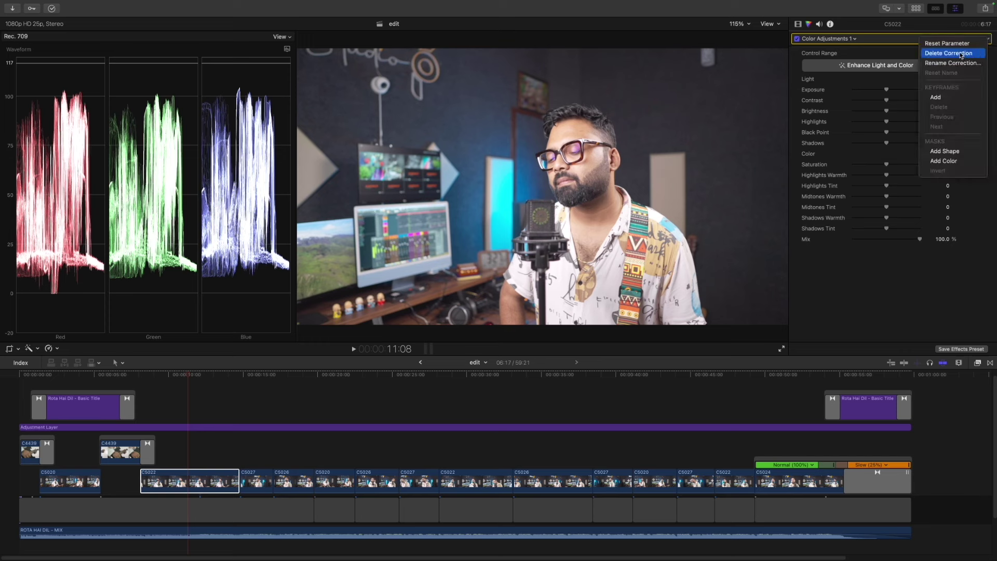
{"action": "left_click", "coordinate": [961, 54]}
Add a Color Curves correction, then delete it again
{"action": "left_click", "coordinate": [842, 39]}
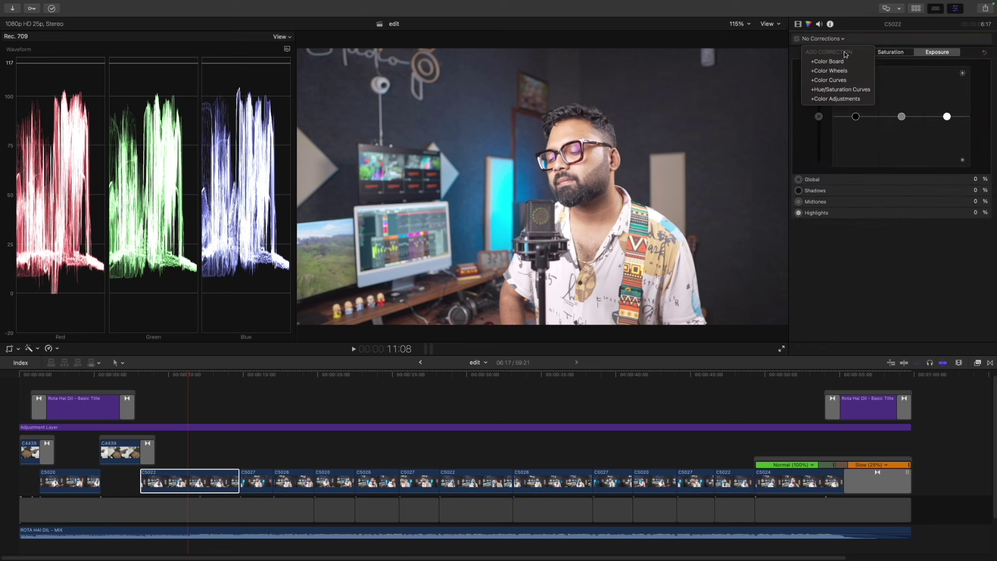
{"action": "left_click", "coordinate": [841, 80]}
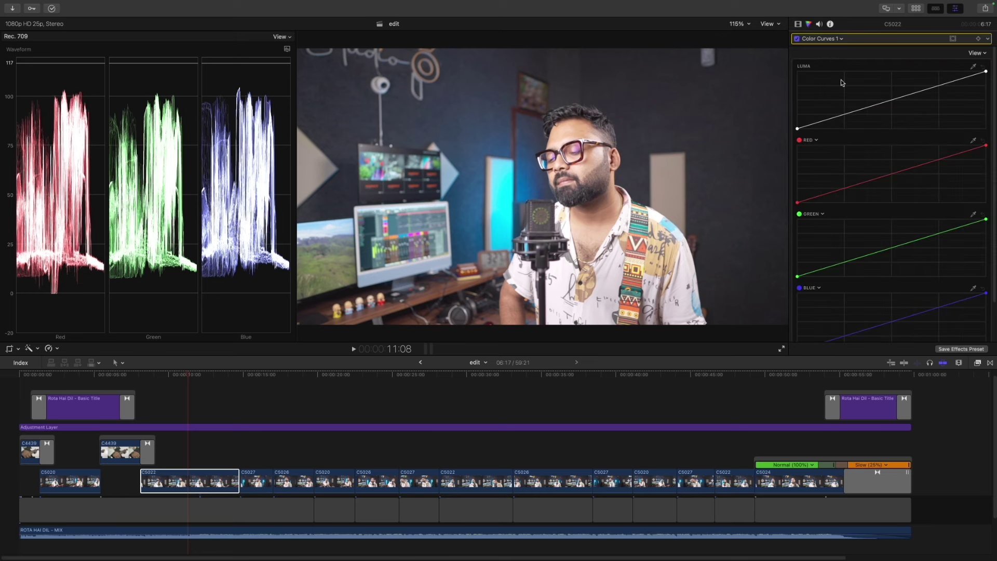
{"action": "left_click", "coordinate": [841, 39]}
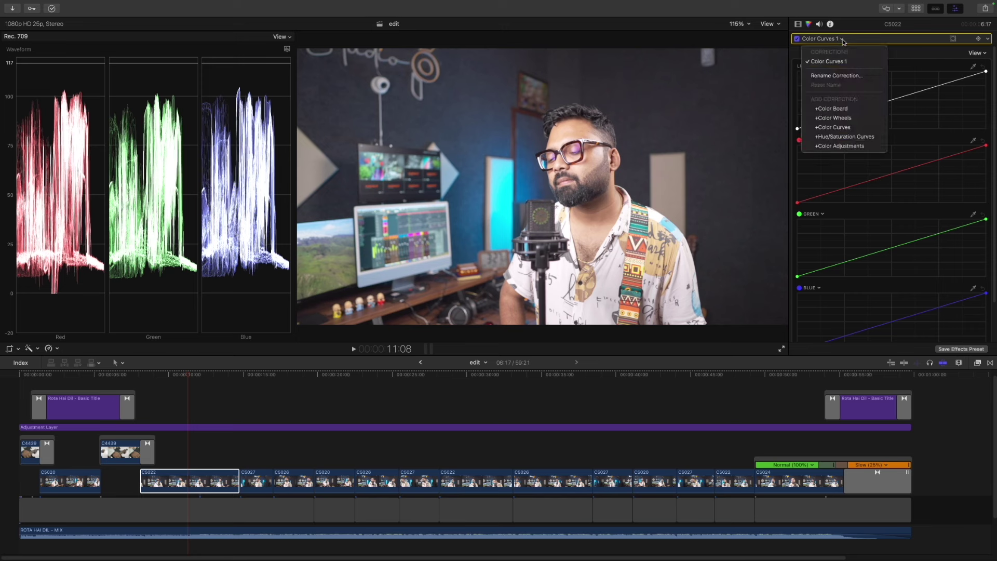
{"action": "left_click", "coordinate": [992, 43]}
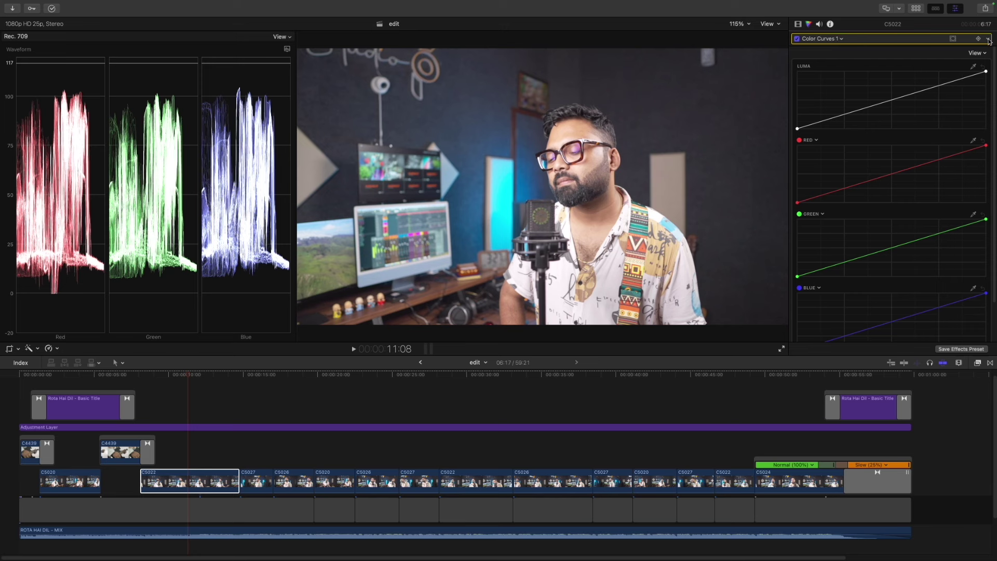
{"action": "left_click", "coordinate": [989, 41]}
{"action": "left_click", "coordinate": [942, 52]}
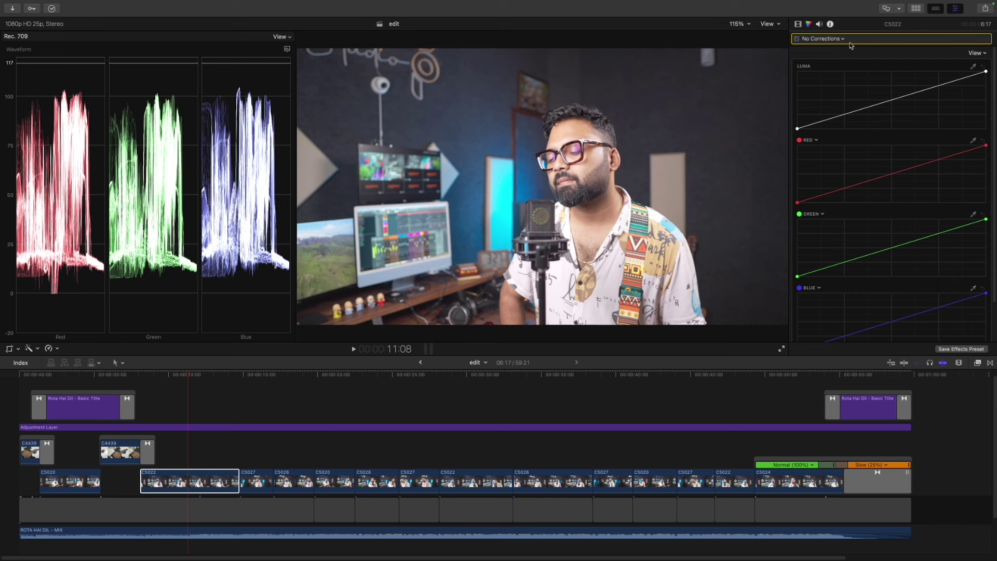
Add untouched Color Wheels and Color Board corrections to clip C5022
{"action": "left_click", "coordinate": [844, 40]}
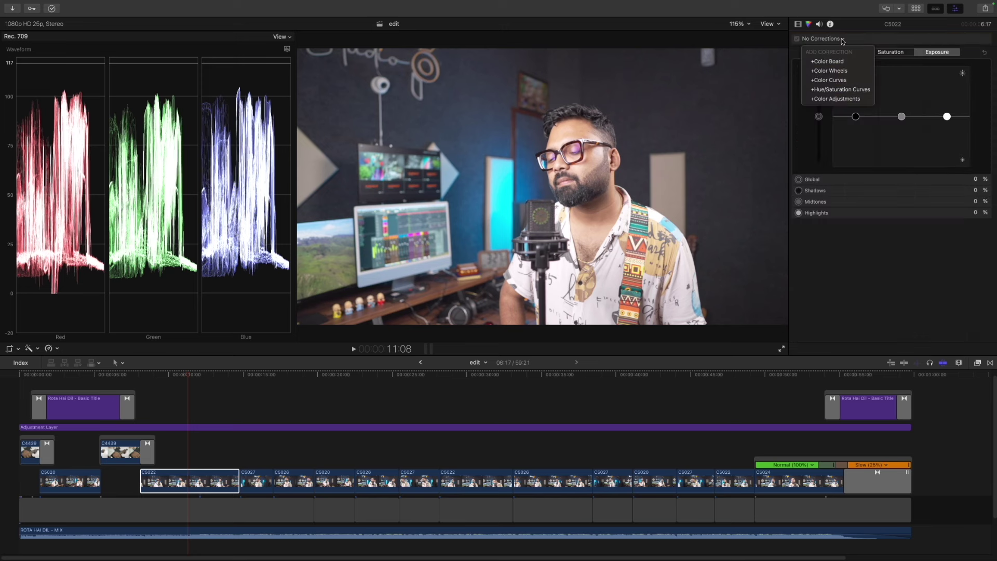
{"action": "left_click", "coordinate": [838, 70]}
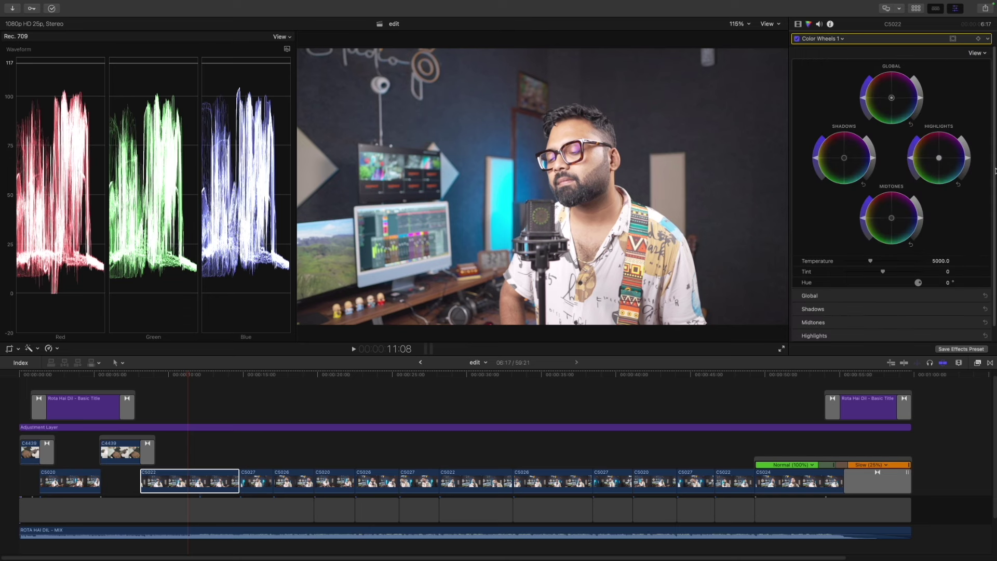
{"action": "scroll", "coordinate": [993, 187], "scroll_direction": "down", "scroll_amount": 2}
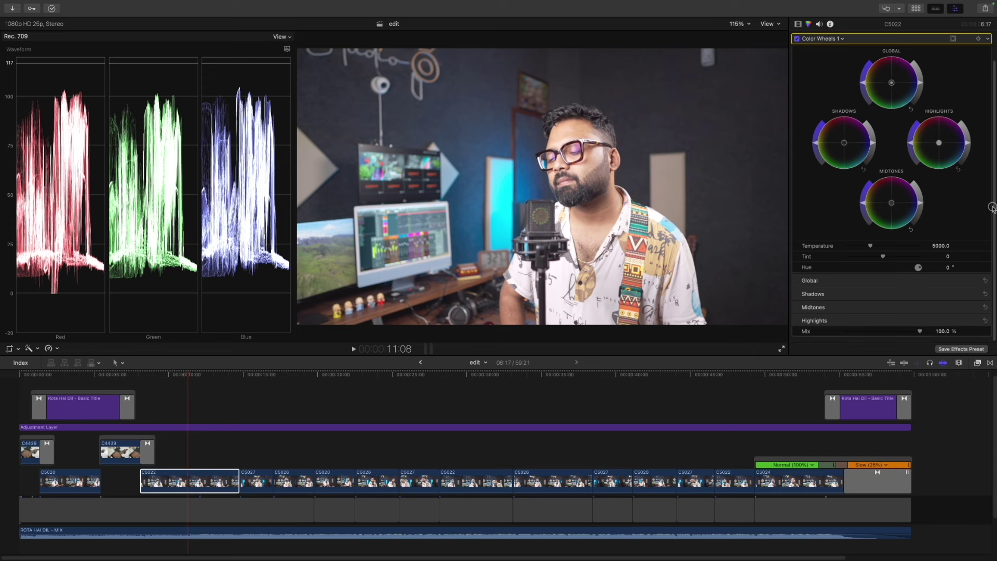
{"action": "scroll", "coordinate": [993, 208], "scroll_direction": "up", "scroll_amount": 2}
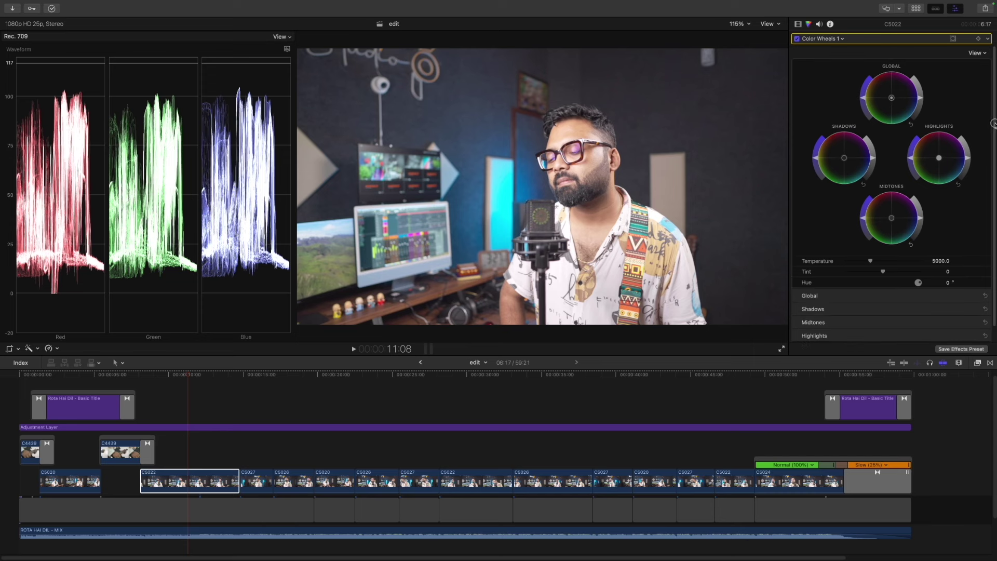
{"action": "left_click", "coordinate": [985, 54]}
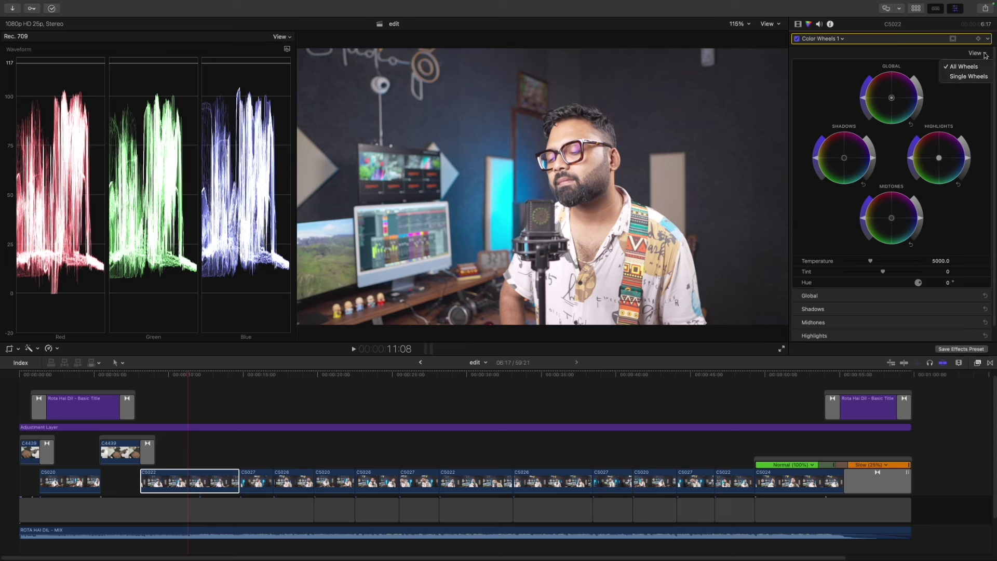
{"action": "left_click", "coordinate": [987, 37]}
{"action": "left_click", "coordinate": [988, 39]}
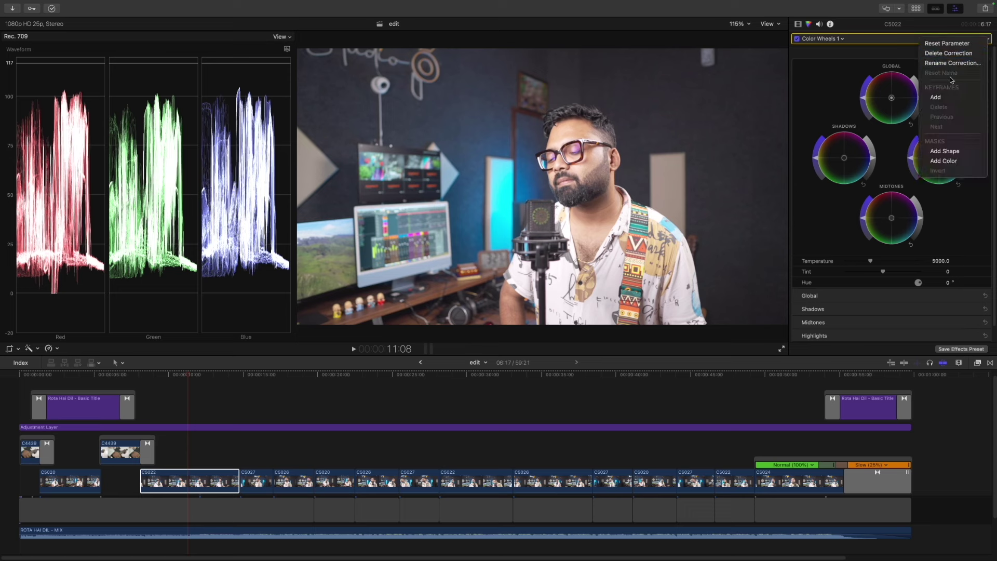
{"action": "left_click", "coordinate": [877, 45]}
{"action": "left_click", "coordinate": [838, 39]}
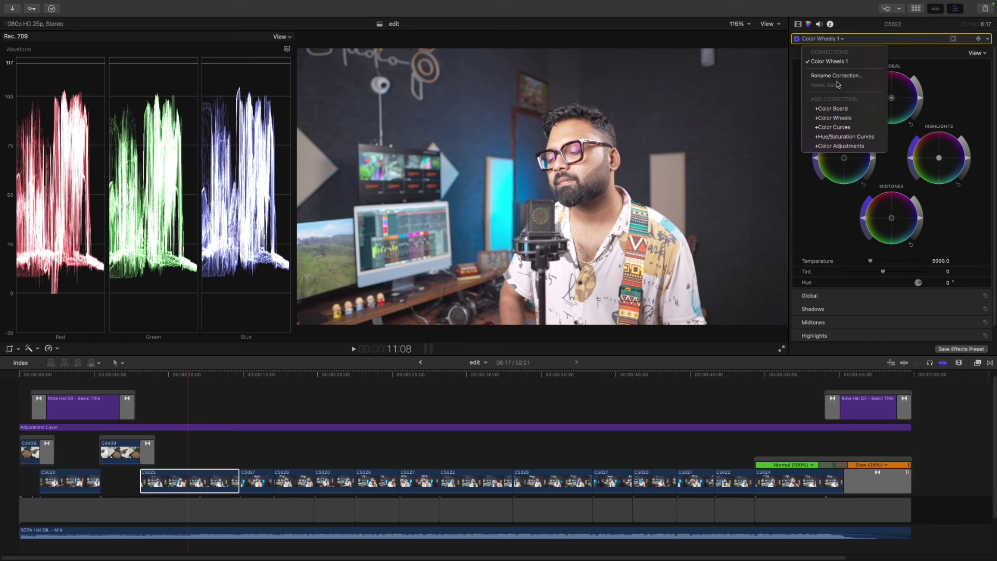
{"action": "left_click", "coordinate": [839, 109]}
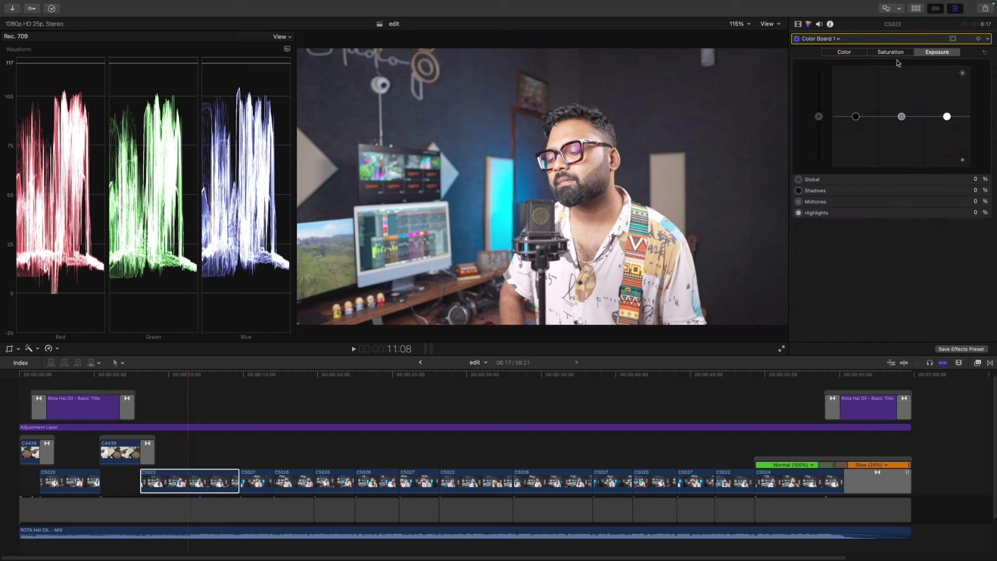
Set the Color Board's global saturation to 19%, then switch Color Board 1 off
{"action": "left_click", "coordinate": [898, 54]}
{"action": "left_click_drag", "start_coordinate": [819, 121], "coordinate": [821, 103]}
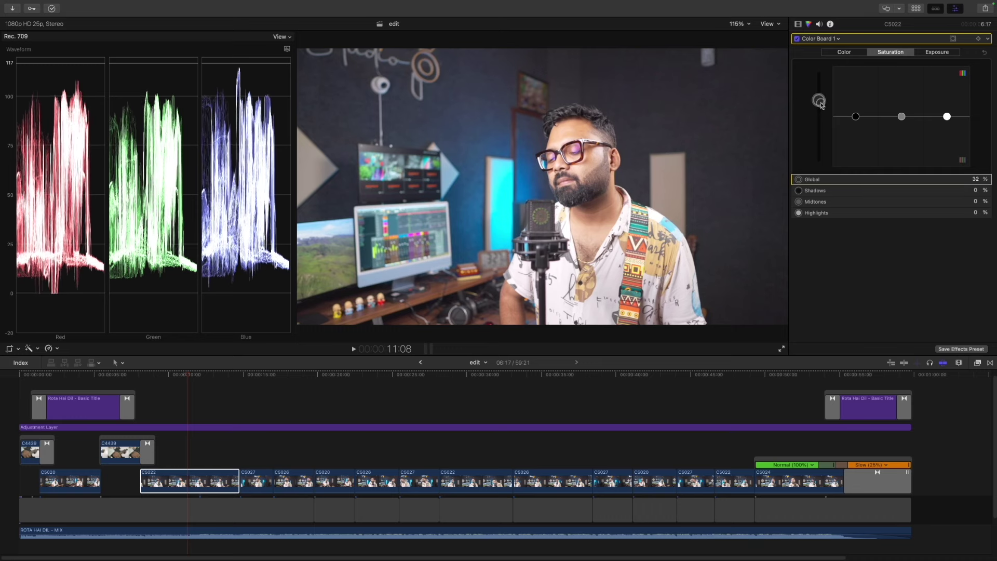
{"action": "left_click_drag", "start_coordinate": [819, 104], "coordinate": [819, 110]}
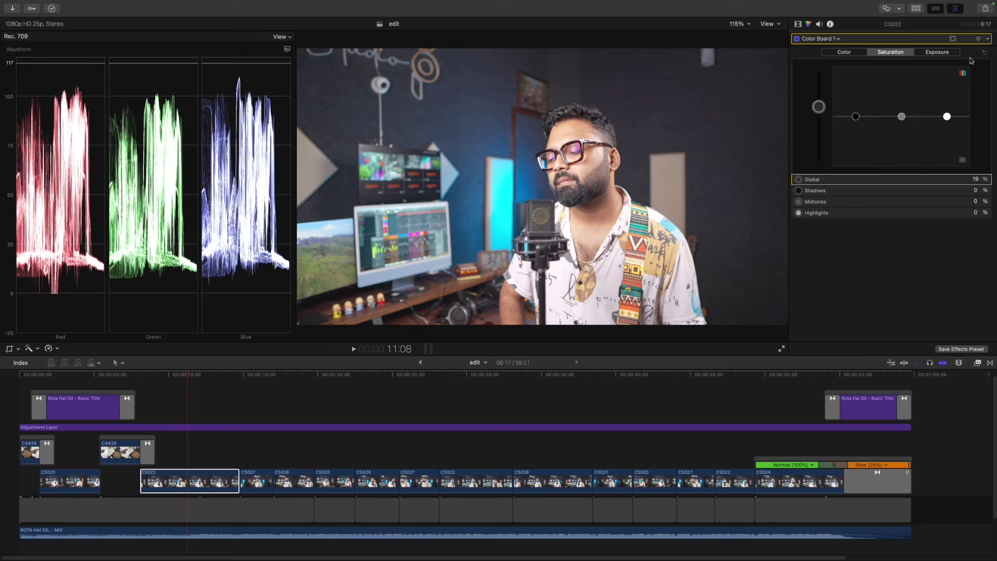
{"action": "left_click", "coordinate": [797, 38]}
{"action": "left_click", "coordinate": [837, 39]}
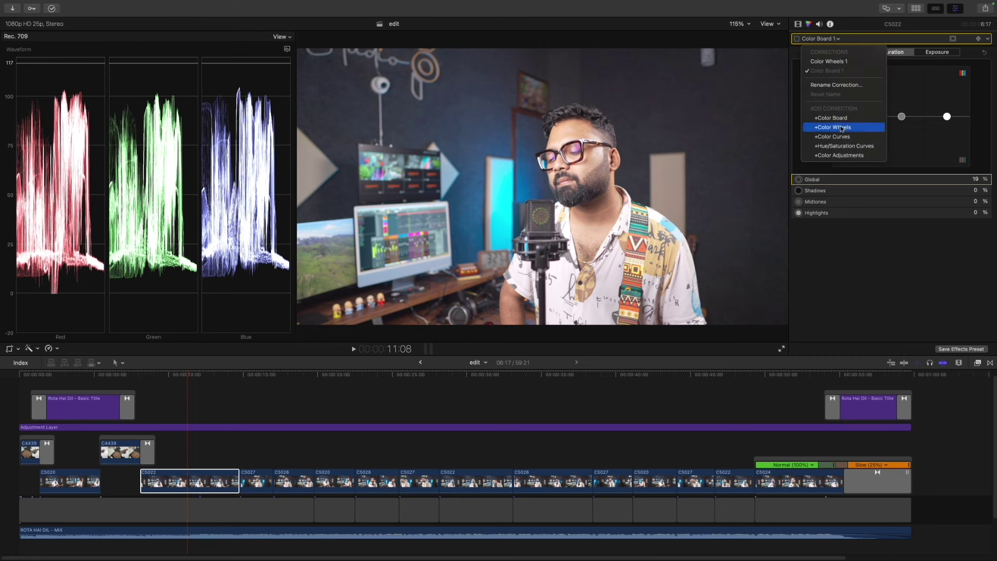
Add Color Adjustments with saturation 24, highlights warmth -7 and highlights tint 13
{"action": "left_click", "coordinate": [841, 156]}
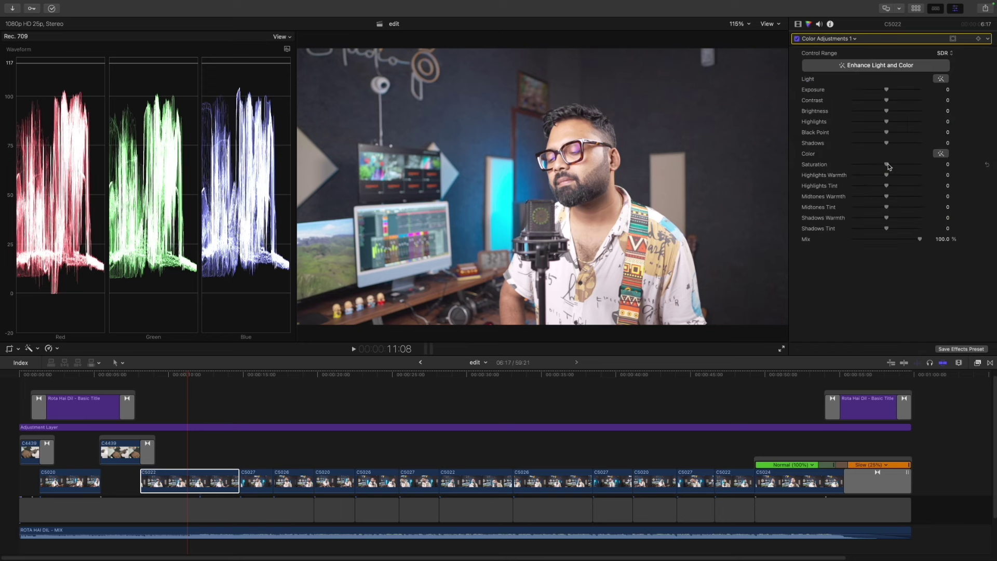
{"action": "left_click_drag", "start_coordinate": [888, 165], "coordinate": [896, 169]}
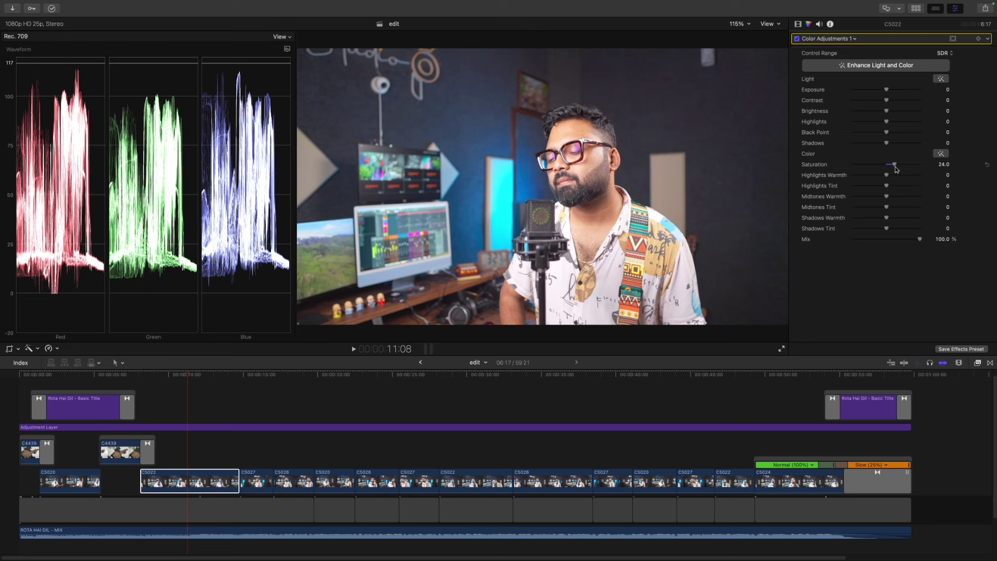
{"action": "left_click_drag", "start_coordinate": [888, 180], "coordinate": [884, 183]}
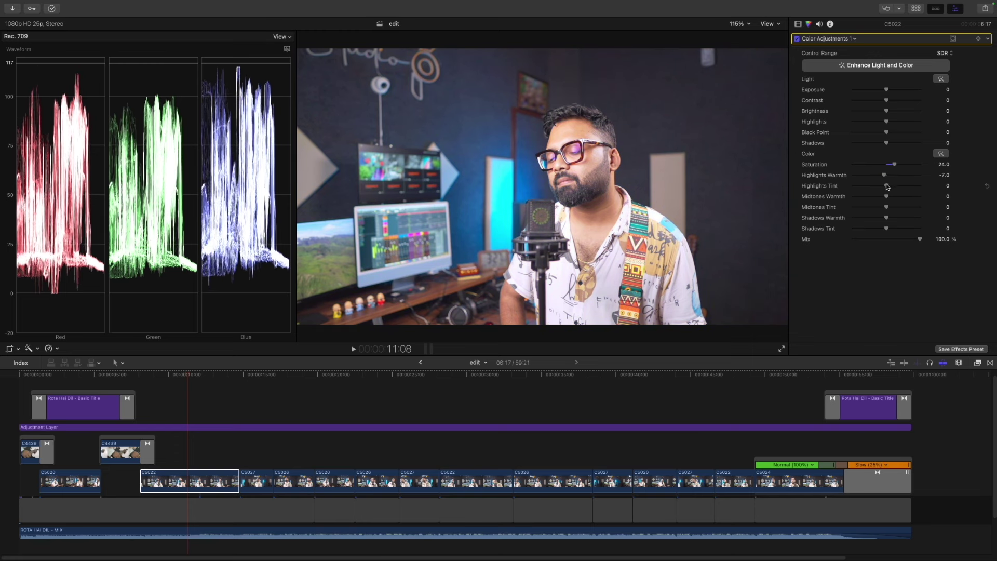
{"action": "left_click_drag", "start_coordinate": [887, 186], "coordinate": [891, 187]}
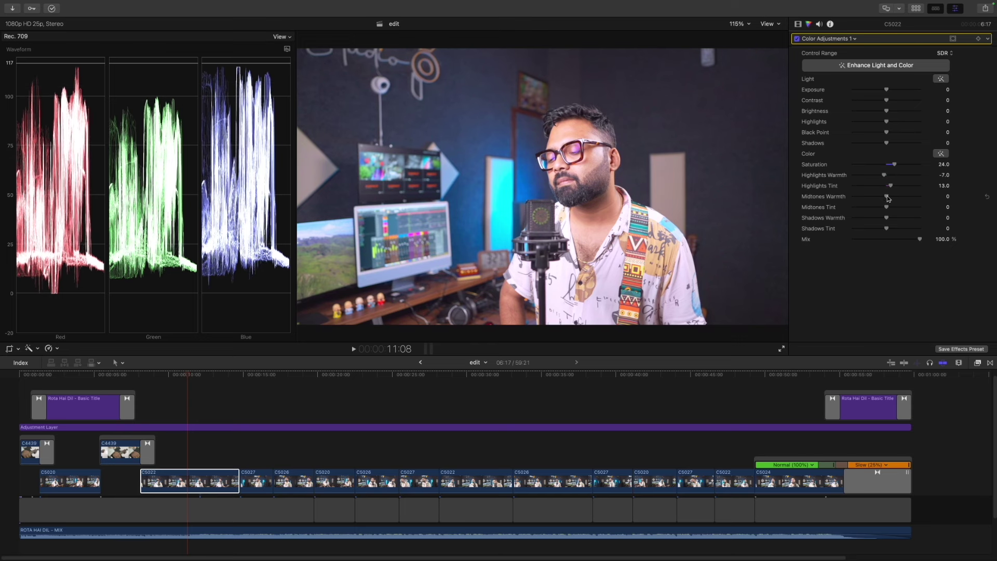
Set midtones warmth 1, midtones tint 5, shadows warmth -1, and compare with the correction off
{"action": "left_click_drag", "start_coordinate": [888, 198], "coordinate": [888, 198]}
{"action": "left_click_drag", "start_coordinate": [888, 207], "coordinate": [888, 208]}
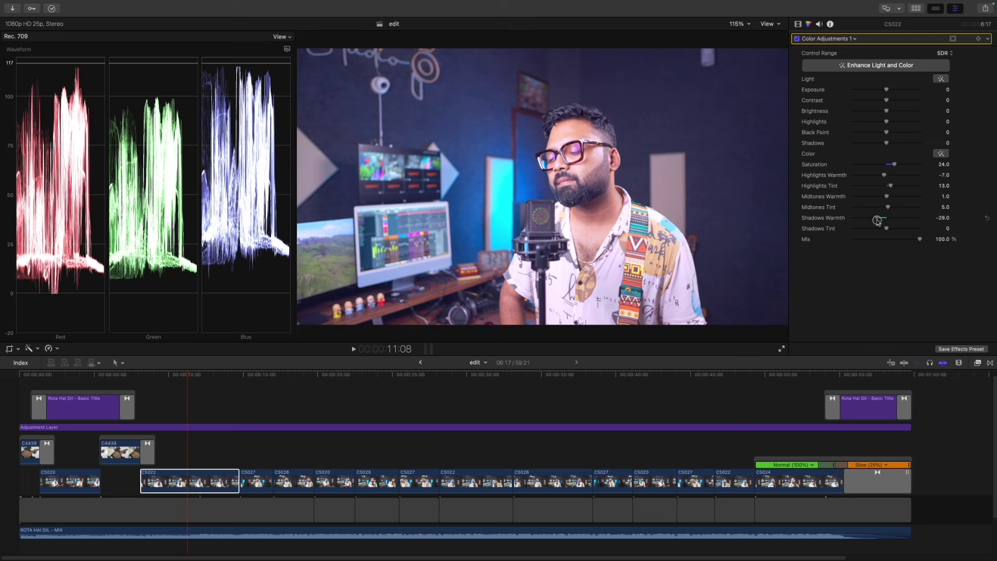
{"action": "left_click_drag", "start_coordinate": [886, 221], "coordinate": [887, 231]}
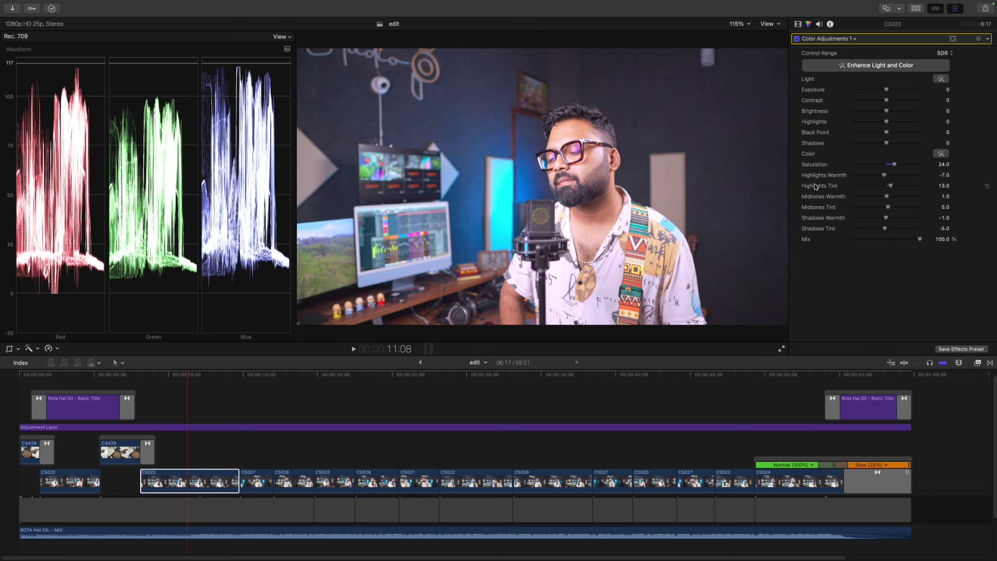
{"action": "left_click", "coordinate": [797, 39]}
{"action": "left_click", "coordinate": [797, 38]}
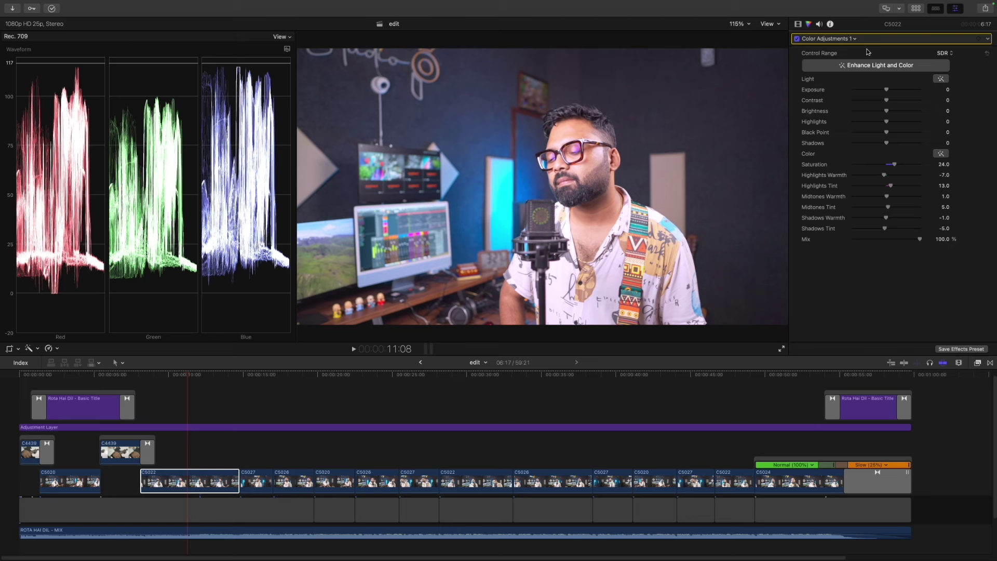
{"action": "left_click", "coordinate": [854, 40]}
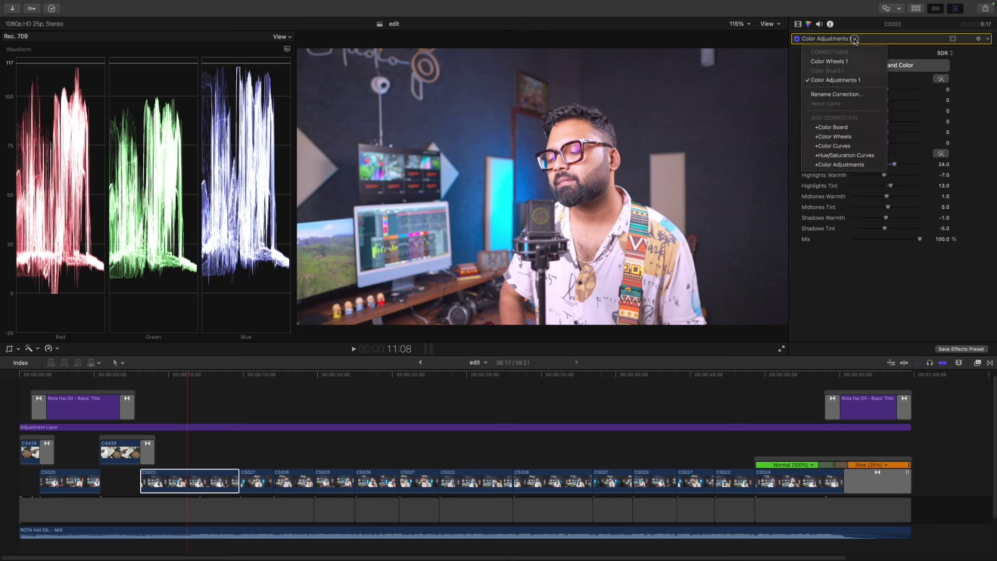
{"action": "left_click", "coordinate": [797, 24]}
{"action": "left_click", "coordinate": [798, 25]}
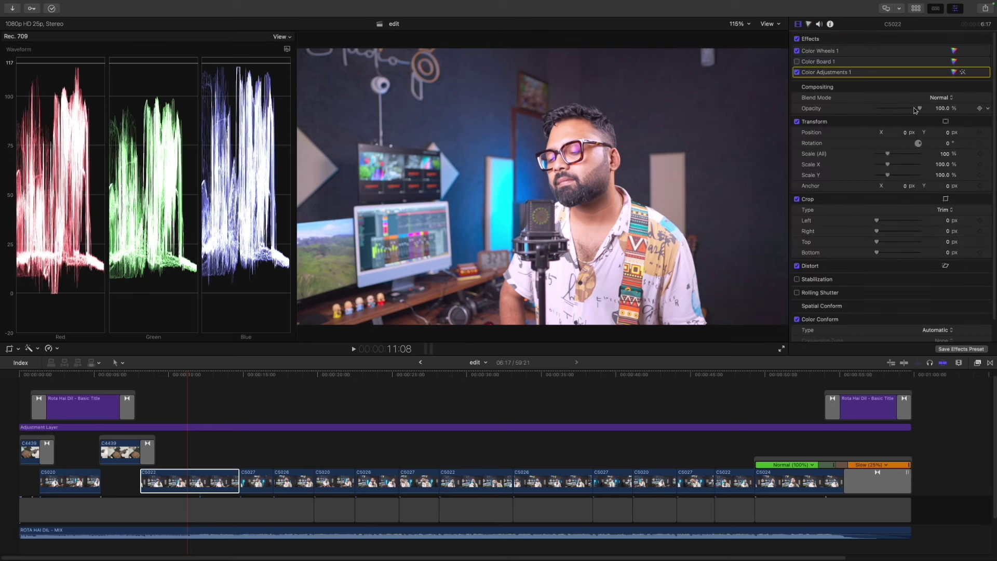
Move Color Wheels 1 below Color Adjustments 1, delete Color Board 1, and open the Effects browser
{"action": "left_click", "coordinate": [846, 54]}
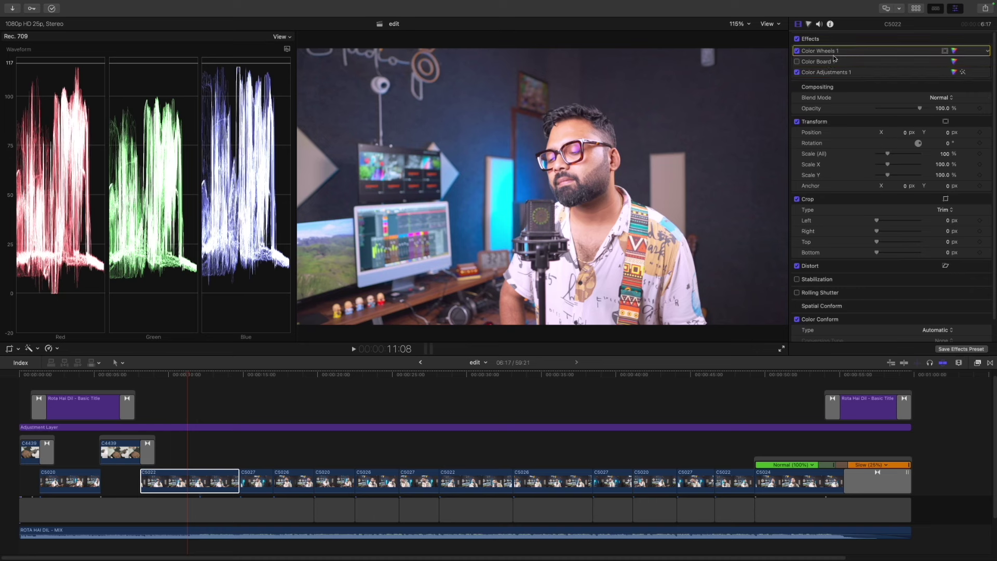
{"action": "left_click_drag", "start_coordinate": [833, 56], "coordinate": [836, 77]}
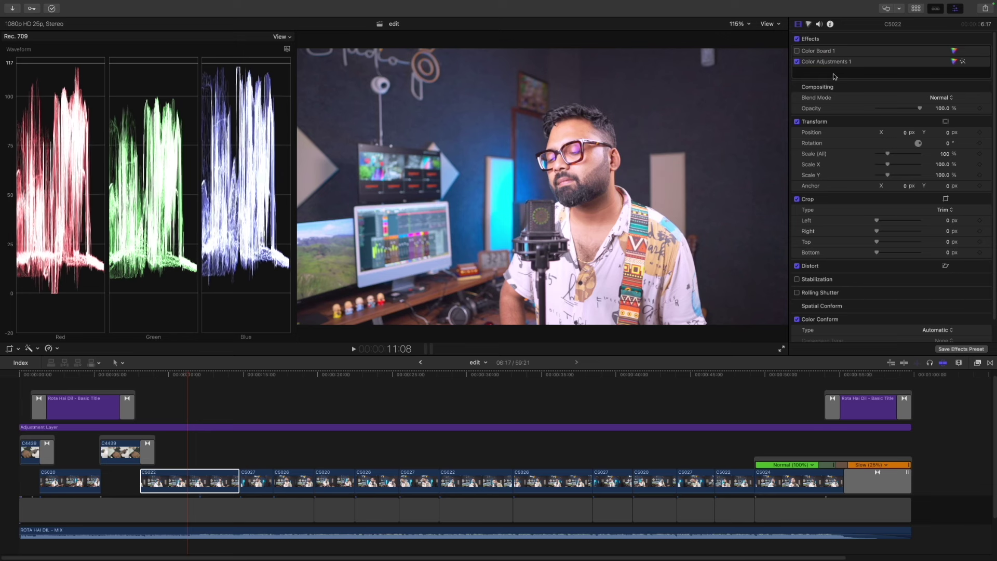
{"action": "left_click", "coordinate": [841, 51]}
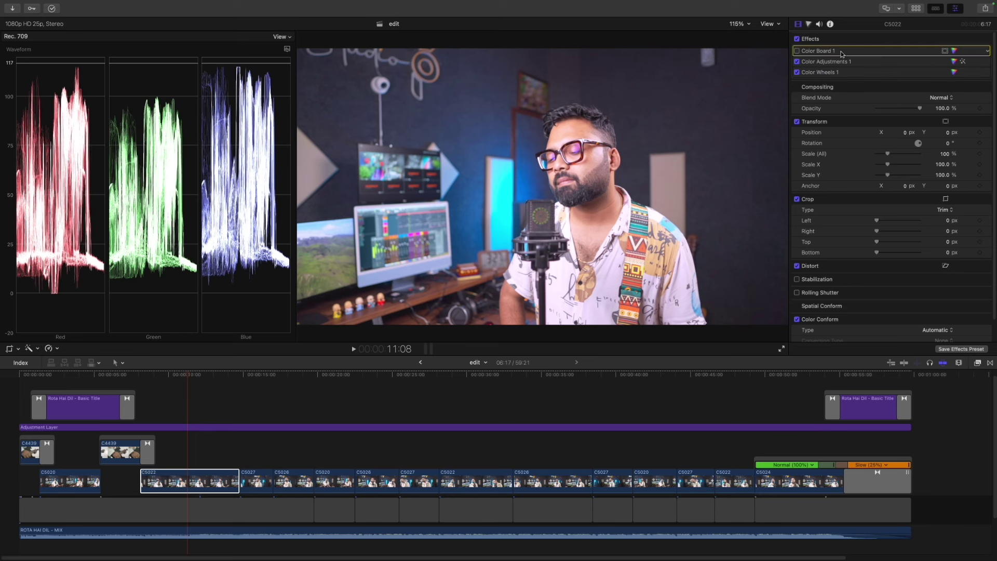
{"action": "left_click", "coordinate": [987, 51]}
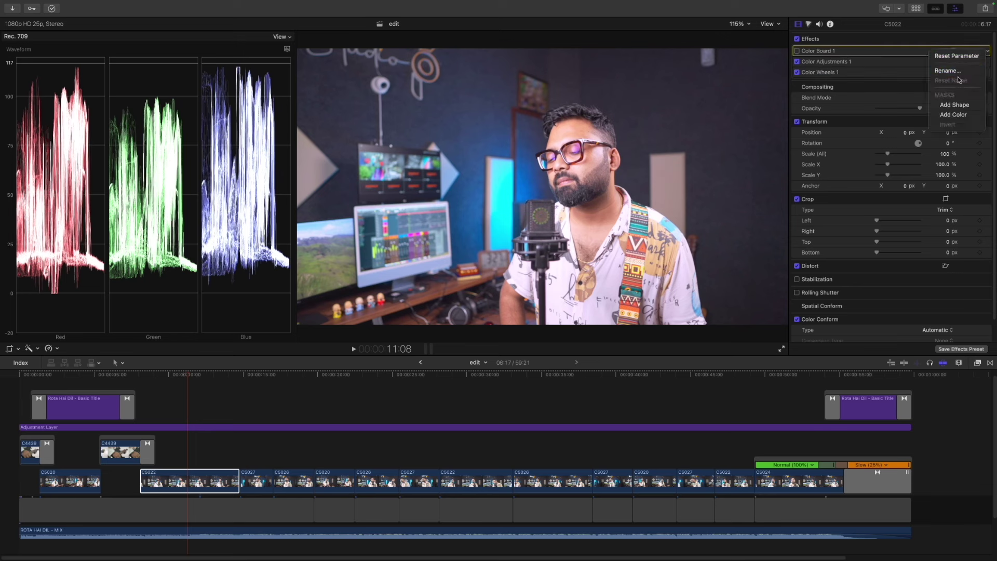
{"action": "right_click", "coordinate": [910, 53]}
{"action": "left_click", "coordinate": [874, 56]}
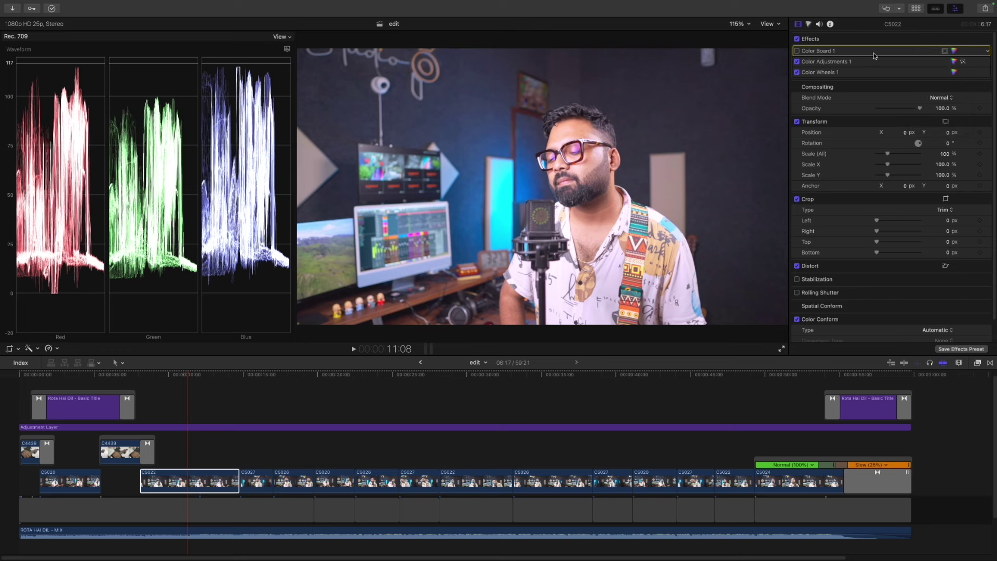
{"action": "key", "text": "Delete"}
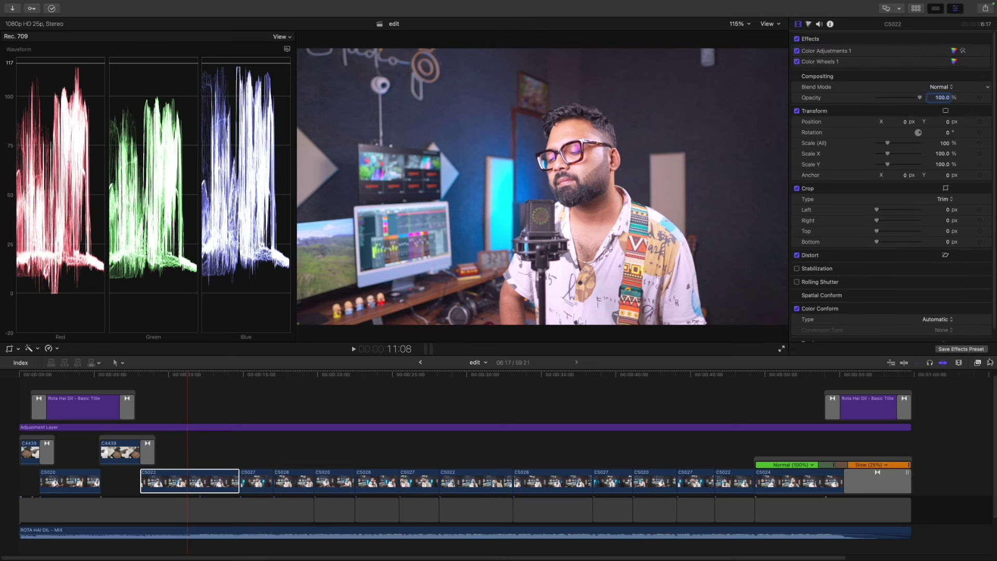
{"action": "key", "text": "super+5"}
Apply Custom LUT to the adjustment layer, choose La La Land, and set the mix to 68.69%
{"action": "left_click", "coordinate": [870, 554]}
{"action": "type", "text": "lut"}
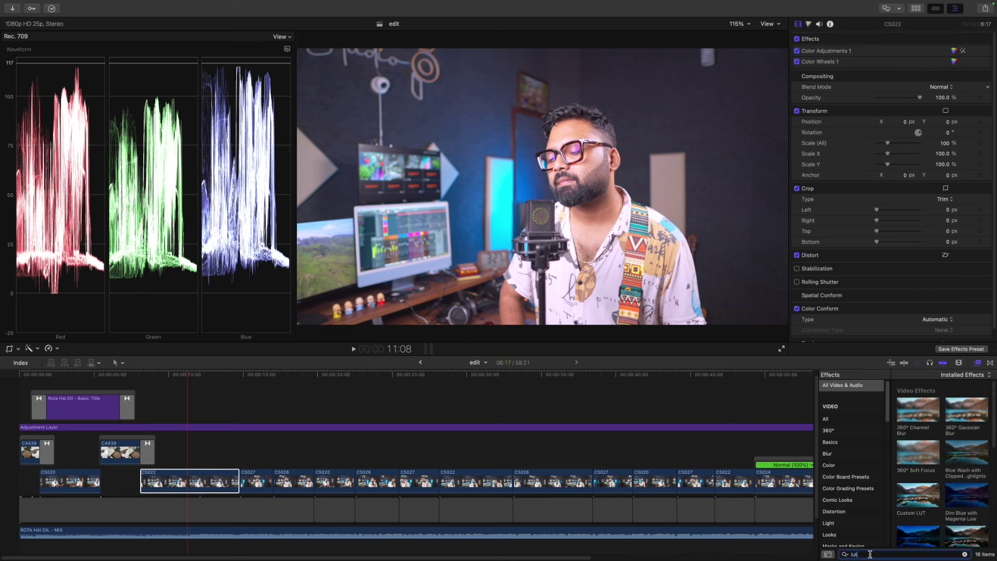
{"action": "left_click_drag", "start_coordinate": [909, 412], "coordinate": [695, 430]}
{"action": "left_click", "coordinate": [906, 76]}
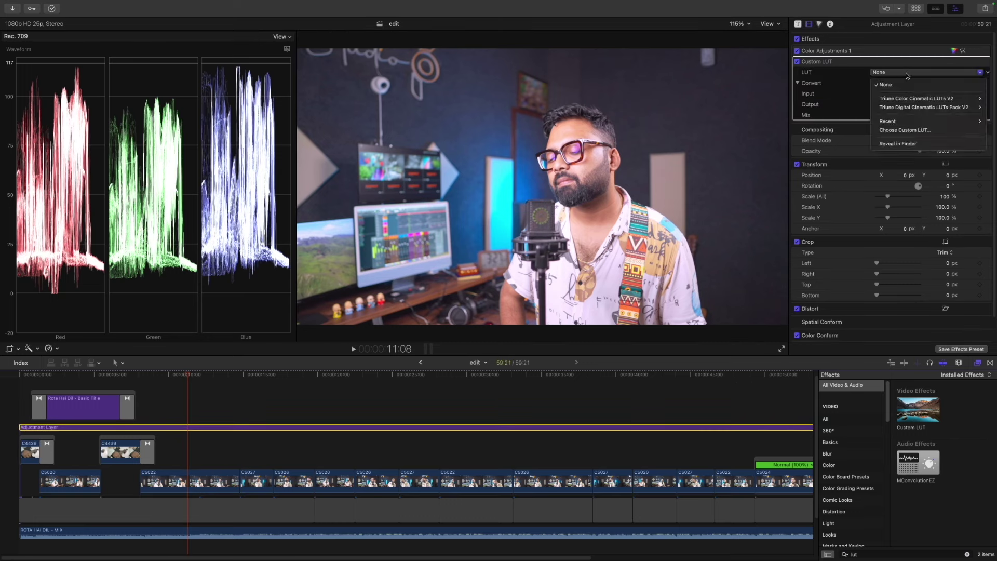
{"action": "mouse_move", "coordinate": [907, 110]}
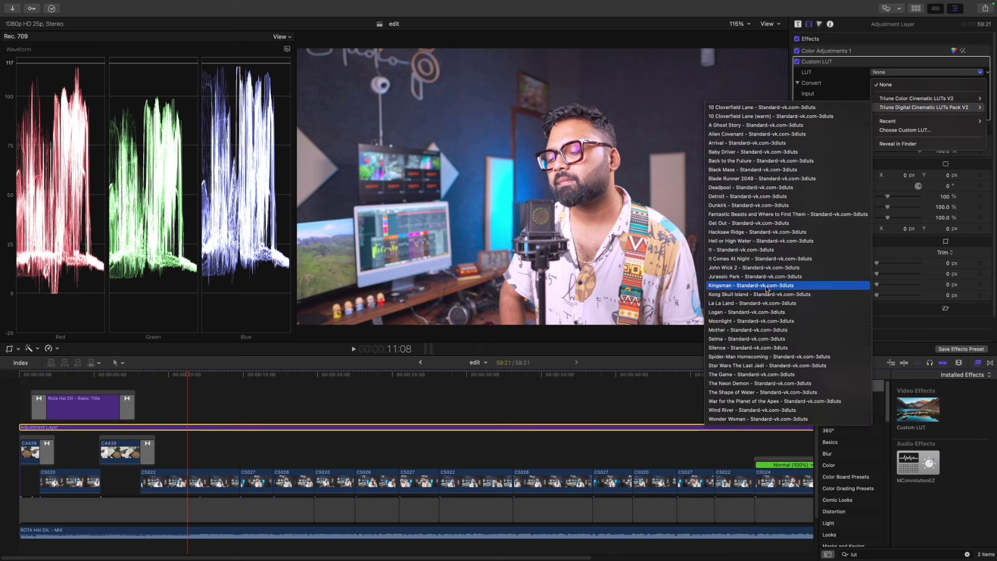
{"action": "left_click", "coordinate": [800, 303]}
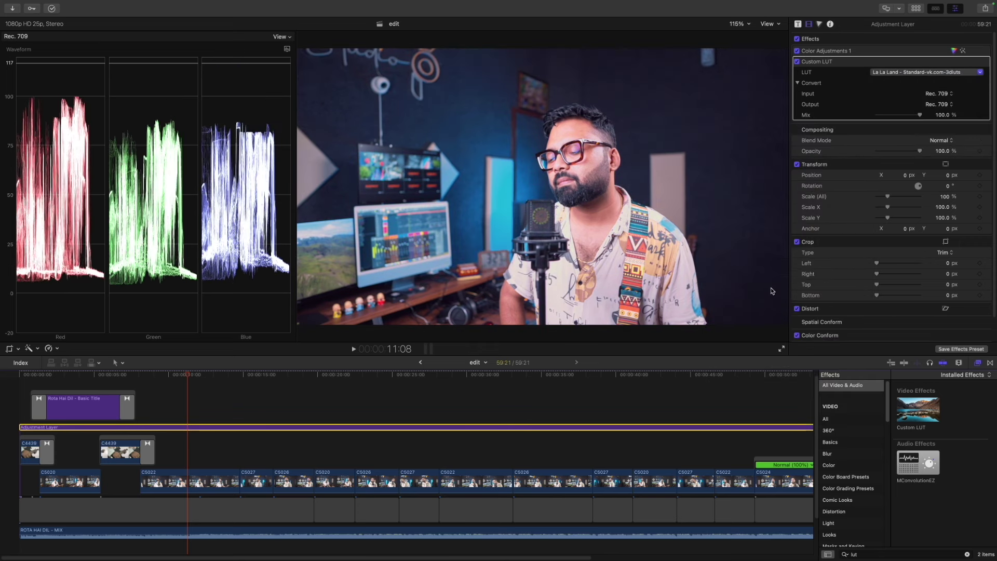
{"action": "left_click_drag", "start_coordinate": [917, 116], "coordinate": [896, 116]}
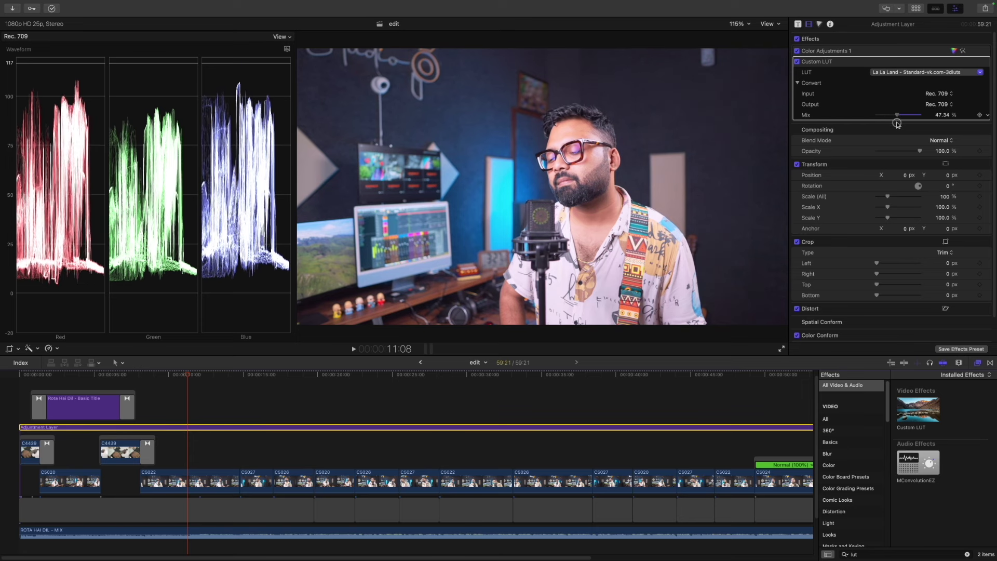
{"action": "mouse_move", "coordinate": [897, 123]}
{"action": "left_mouse_down"}
{"action": "mouse_move", "coordinate": [877, 124]}
{"action": "mouse_move", "coordinate": [907, 126]}
{"action": "left_mouse_up"}
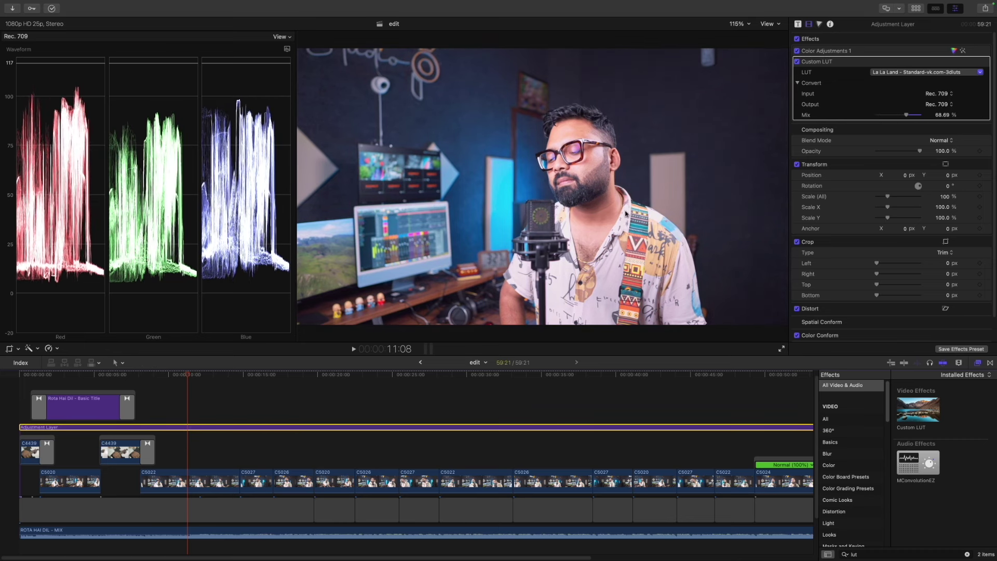
{"action": "left_click", "coordinate": [198, 381]}
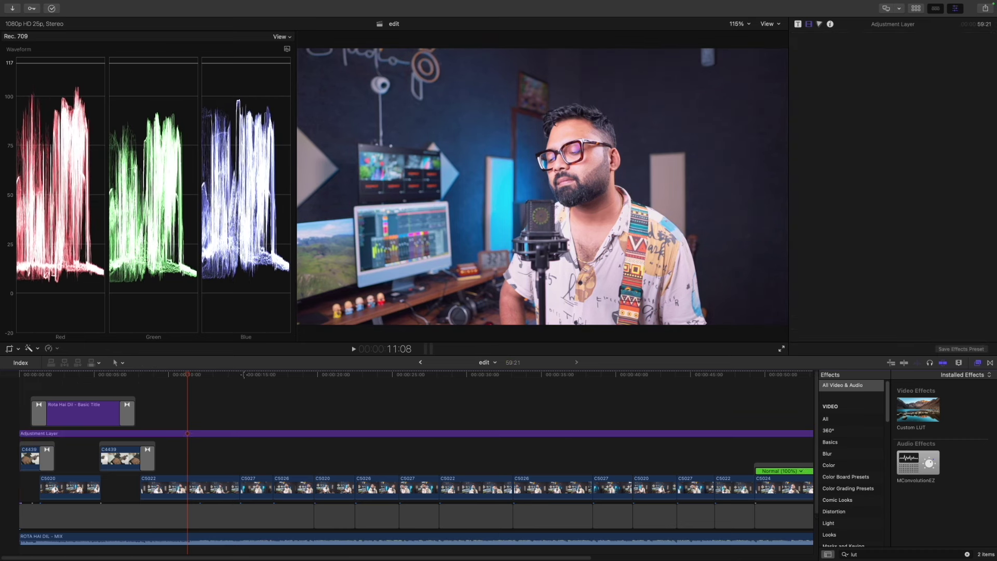
Compare C5022 with the adjustment layers and switch off all of the clip's color effects
{"action": "mouse_move", "coordinate": [232, 374]}
{"action": "left_mouse_down"}
{"action": "mouse_move", "coordinate": [350, 365]}
{"action": "mouse_move", "coordinate": [177, 379]}
{"action": "mouse_move", "coordinate": [187, 377]}
{"action": "left_mouse_up"}
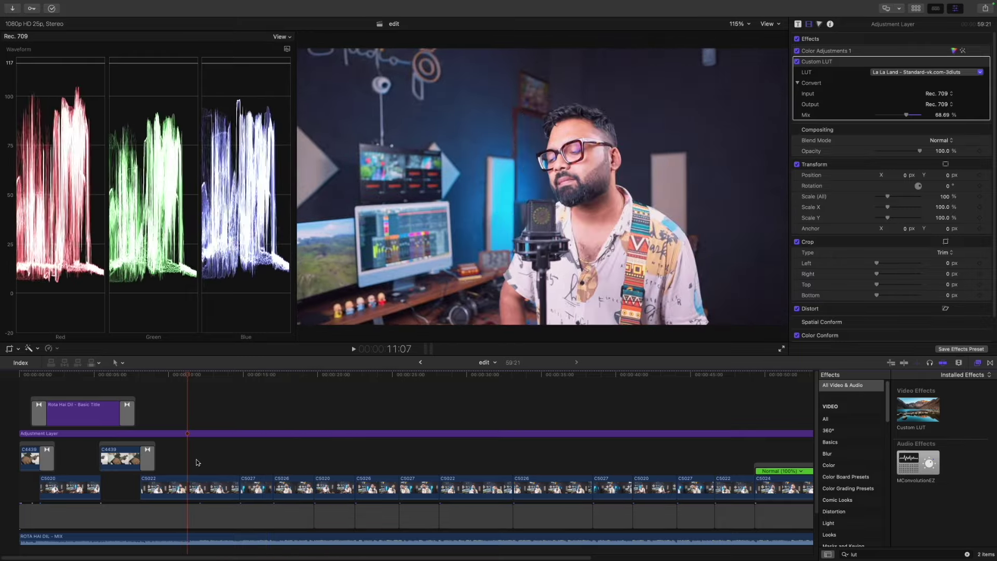
{"action": "left_click", "coordinate": [193, 495]}
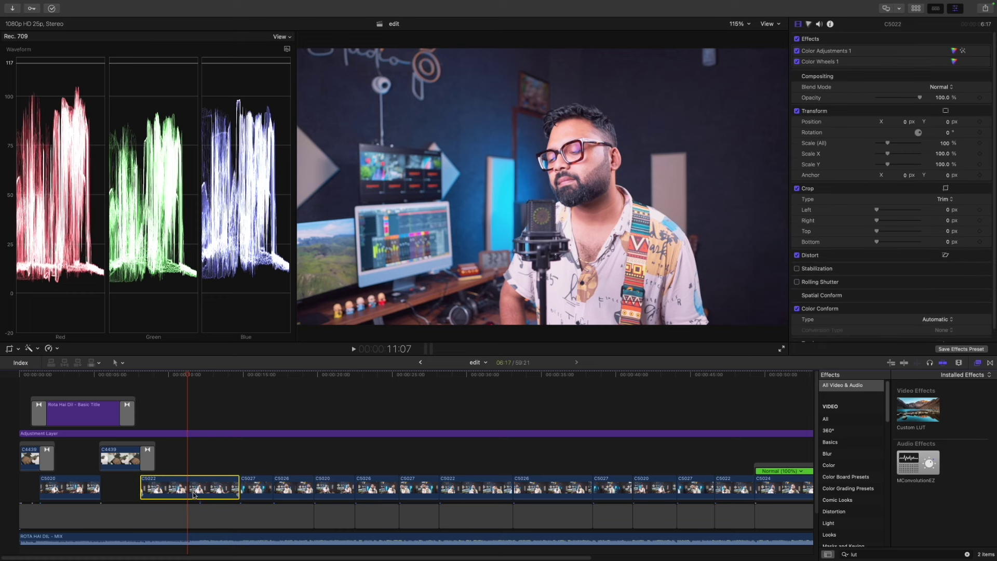
{"action": "left_click", "coordinate": [197, 433]}
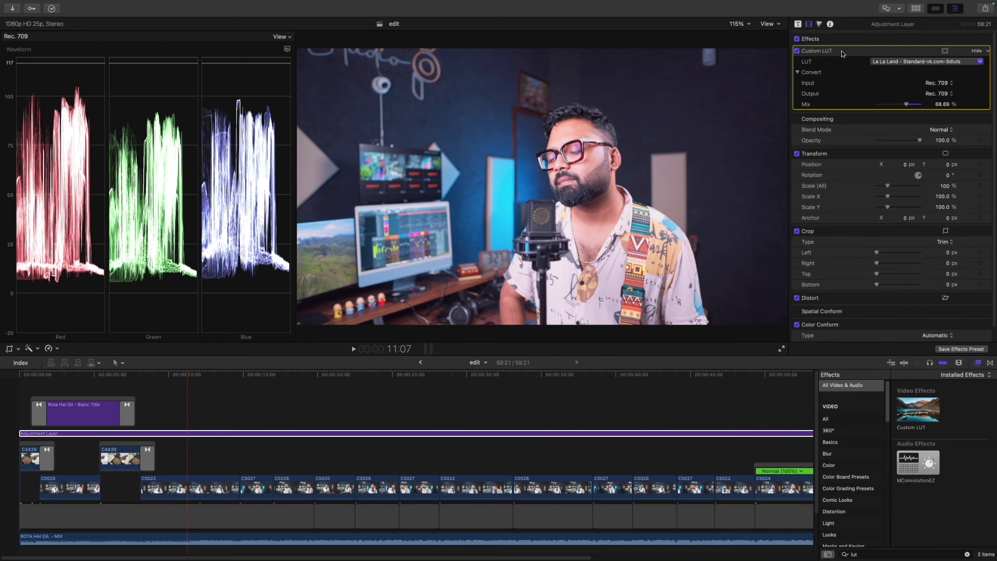
{"action": "left_click", "coordinate": [190, 481]}
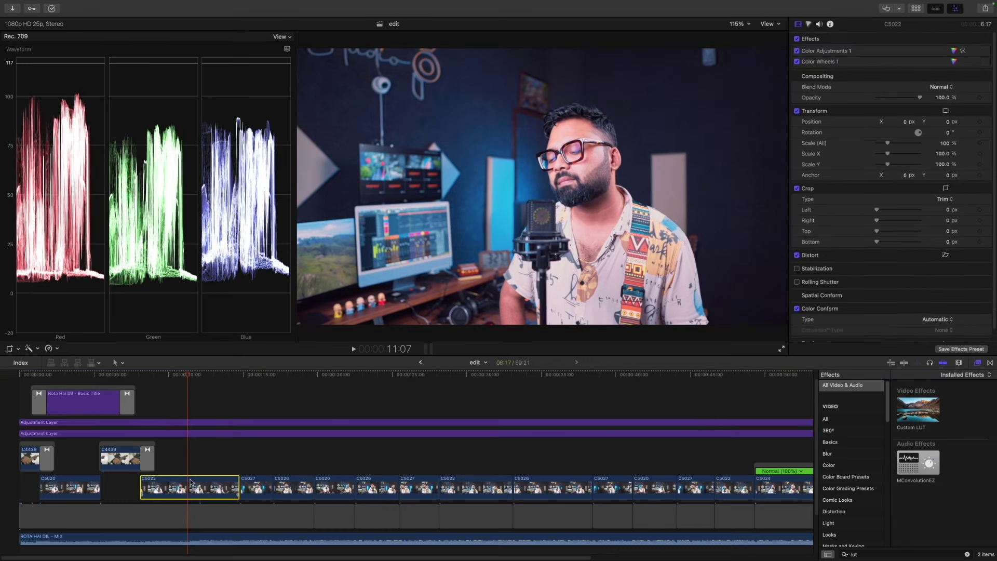
{"action": "left_click", "coordinate": [193, 433]}
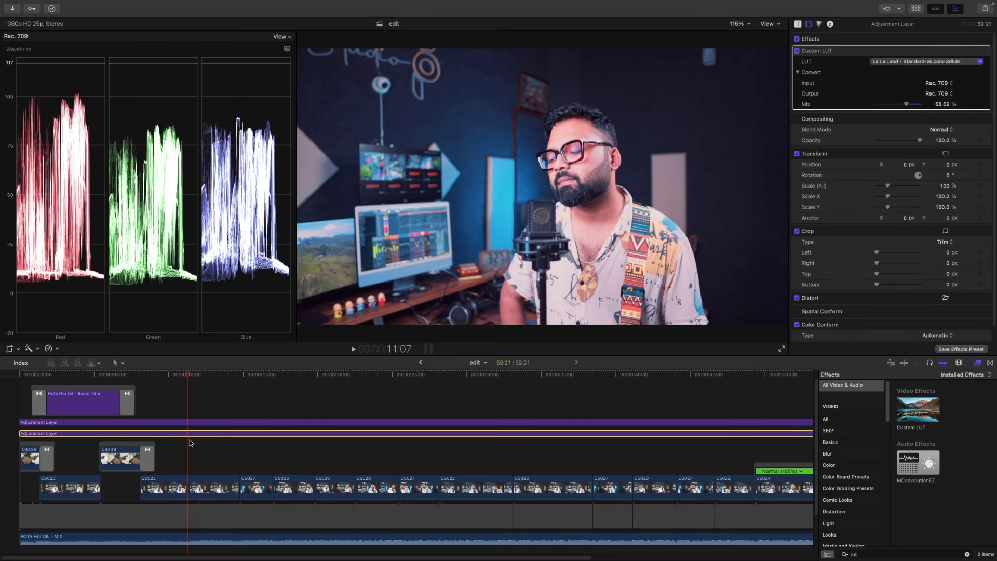
{"action": "left_click", "coordinate": [182, 487]}
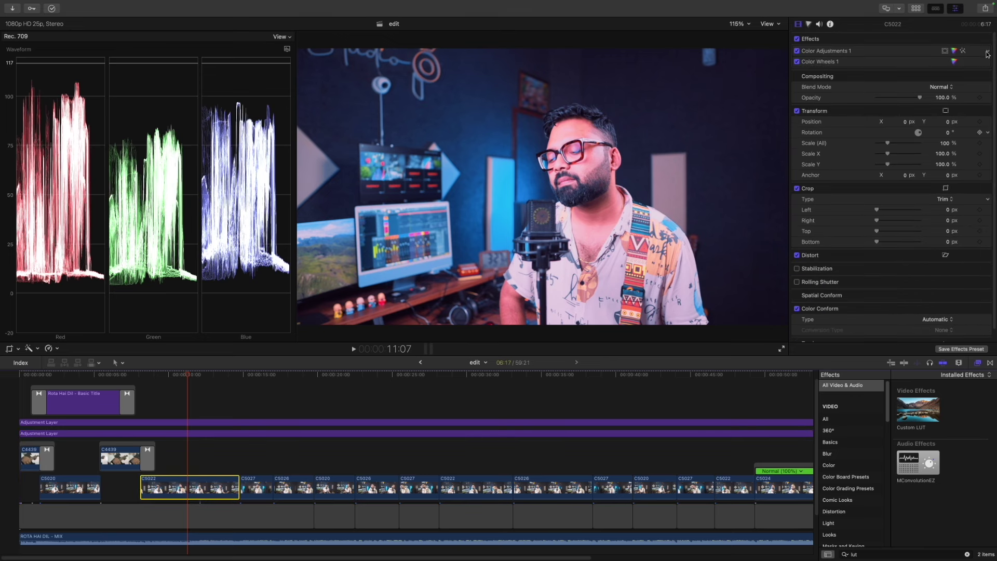
{"action": "left_click", "coordinate": [987, 52]}
{"action": "left_click", "coordinate": [797, 39]}
{"action": "left_click", "coordinate": [797, 39]}
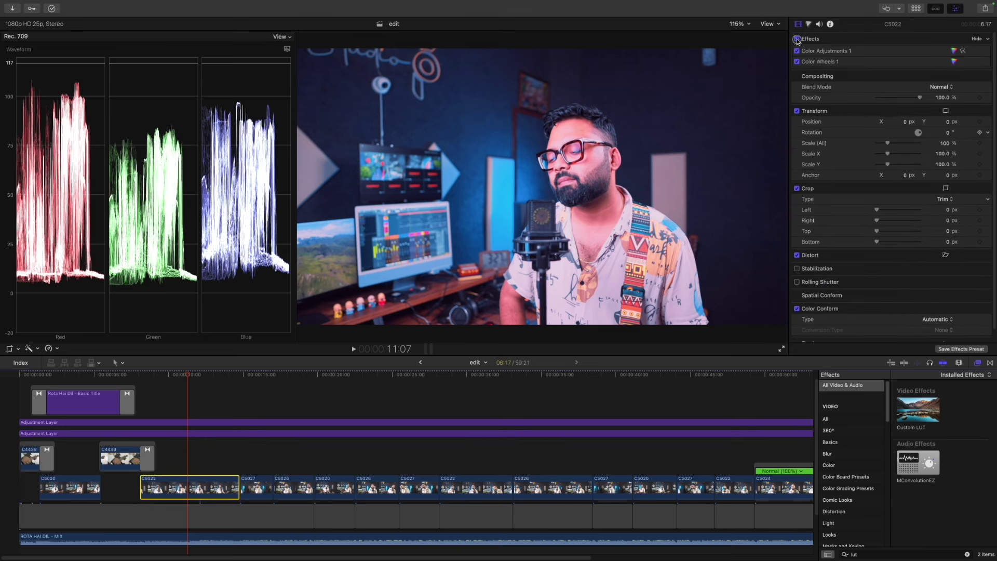
Check the lower layer's Color Adjustments and Color Wheels, and disable the upper adjustment layer
{"action": "left_click", "coordinate": [181, 434]}
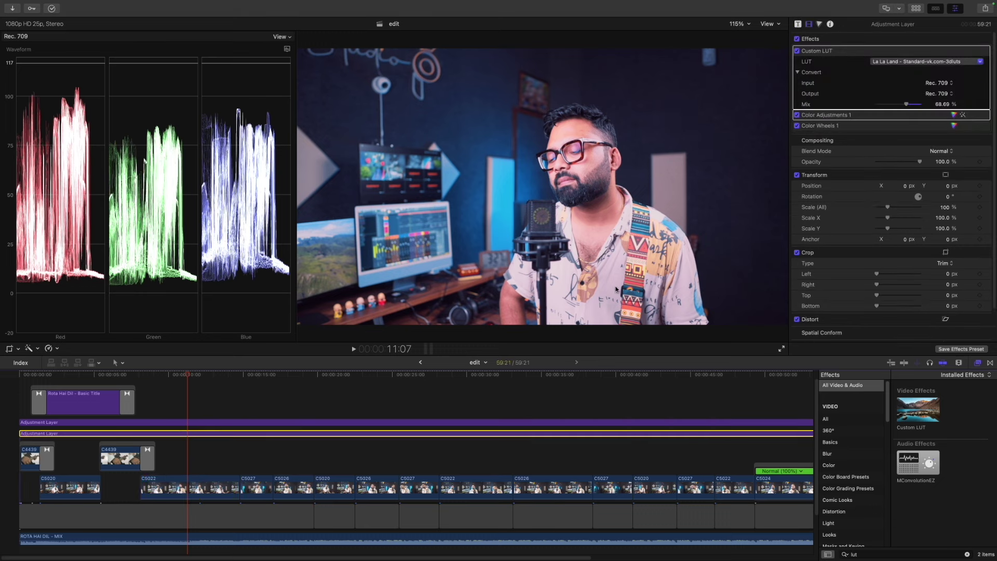
{"action": "left_click", "coordinate": [834, 117]}
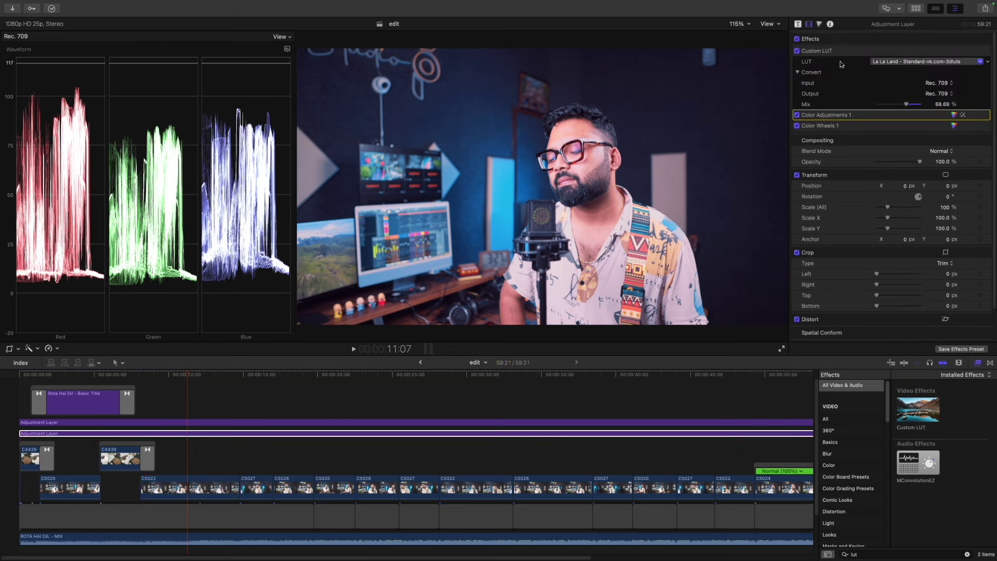
{"action": "left_click", "coordinate": [833, 129]}
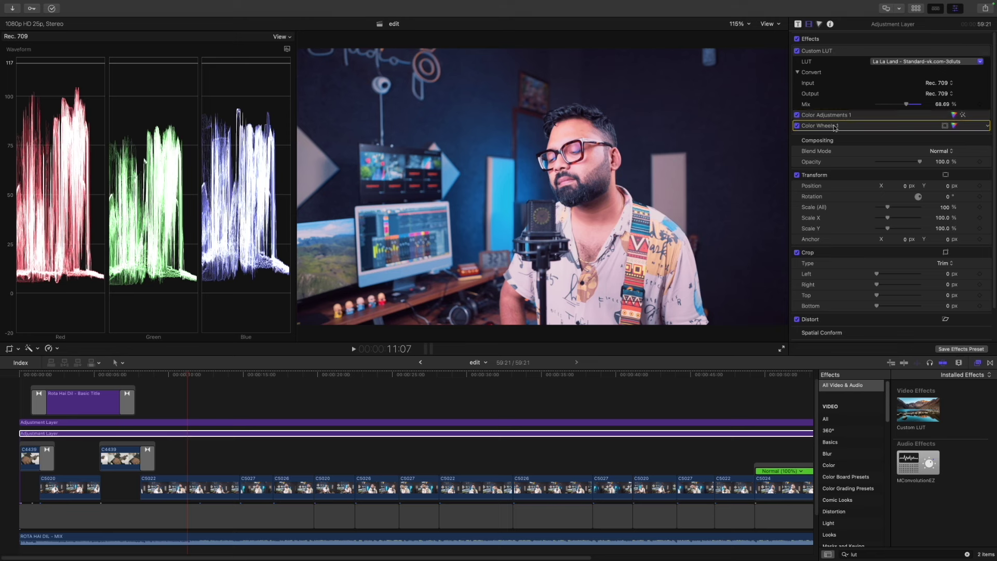
{"action": "left_click", "coordinate": [201, 423]}
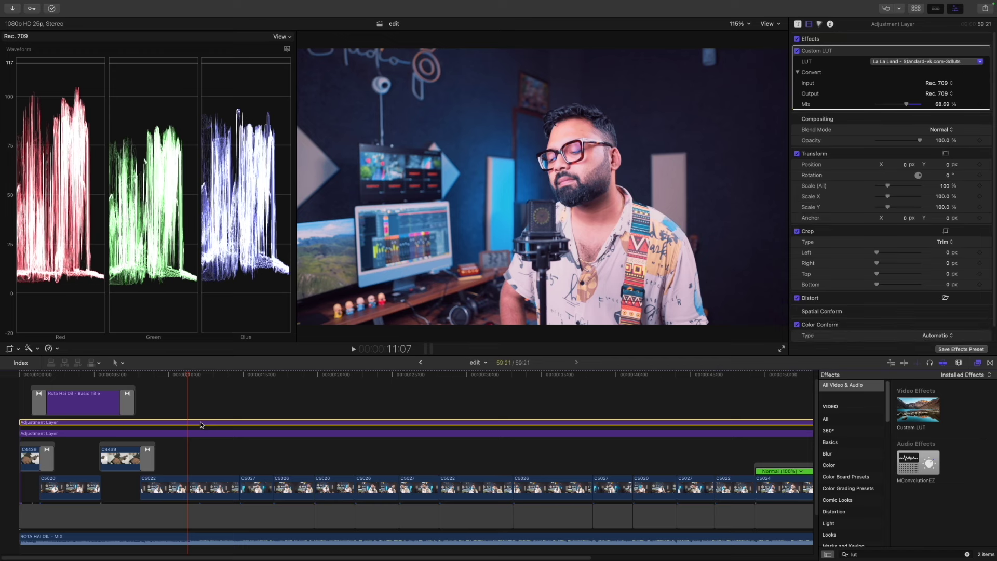
{"action": "key", "text": "v"}
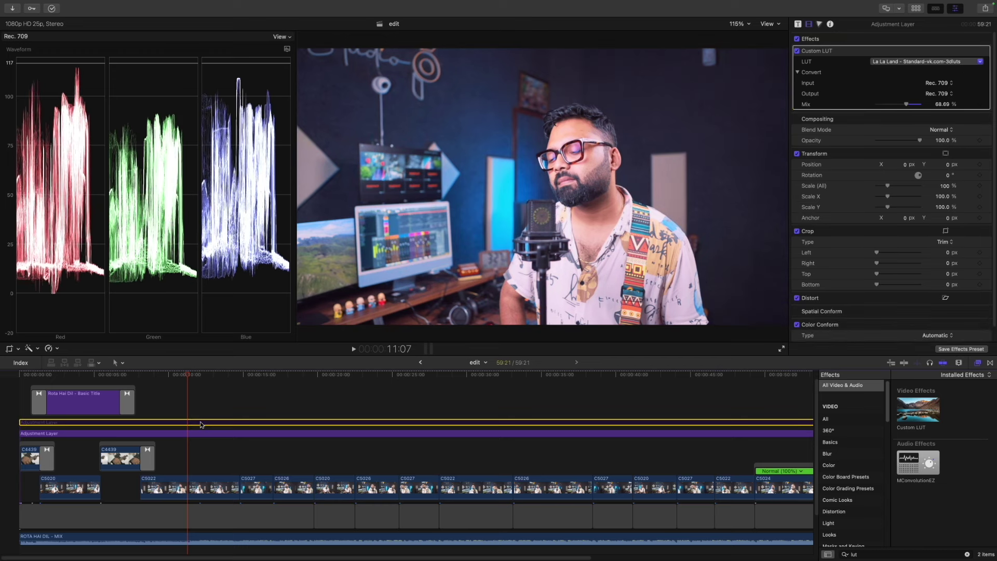
Move the lower layer's Custom LUT below Color Wheels 1 so the LUT applies last
{"action": "left_click", "coordinate": [203, 433]}
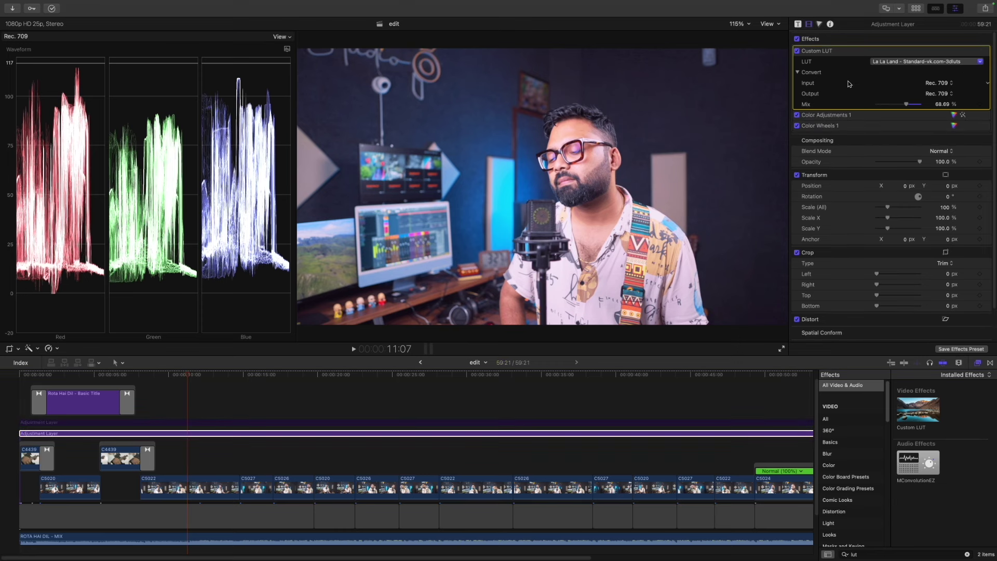
{"action": "left_click", "coordinate": [839, 128]}
{"action": "left_click", "coordinate": [842, 116]}
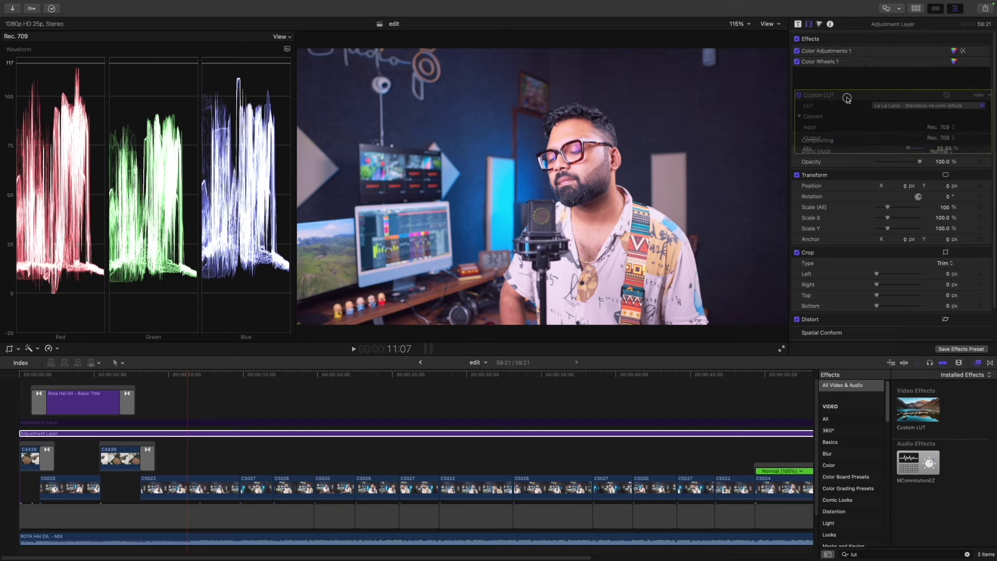
{"action": "left_click_drag", "start_coordinate": [849, 68], "coordinate": [848, 130]}
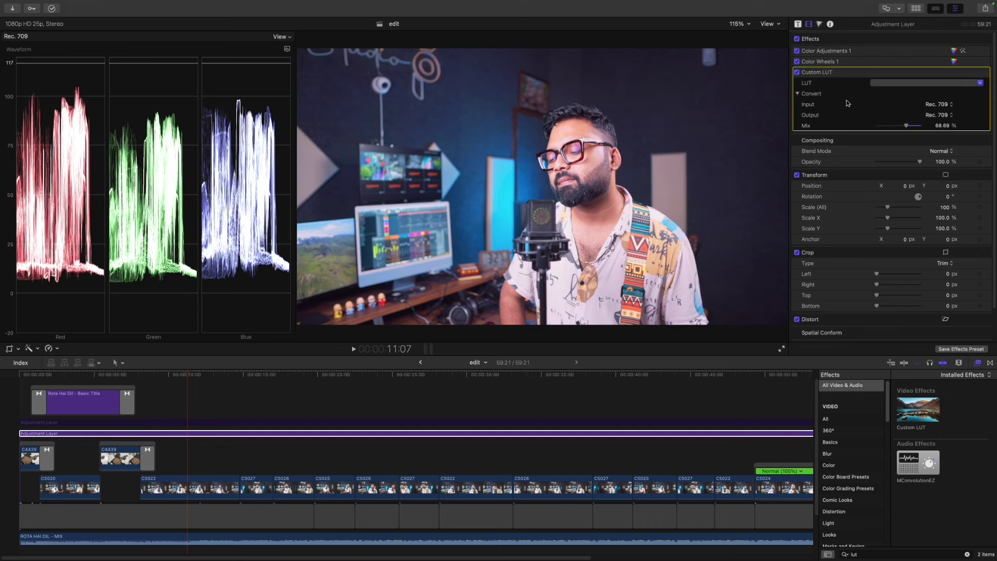
{"action": "left_click", "coordinate": [258, 422]}
{"action": "left_click", "coordinate": [192, 487]}
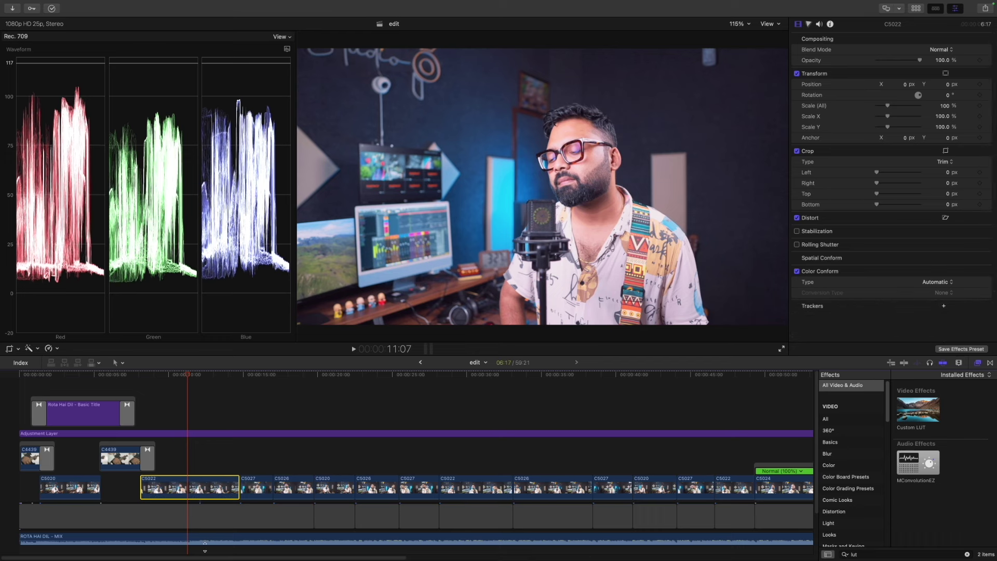
Play through the graded edit, then switch the scope from RGB parade to vectorscope
{"action": "left_click", "coordinate": [140, 404]}
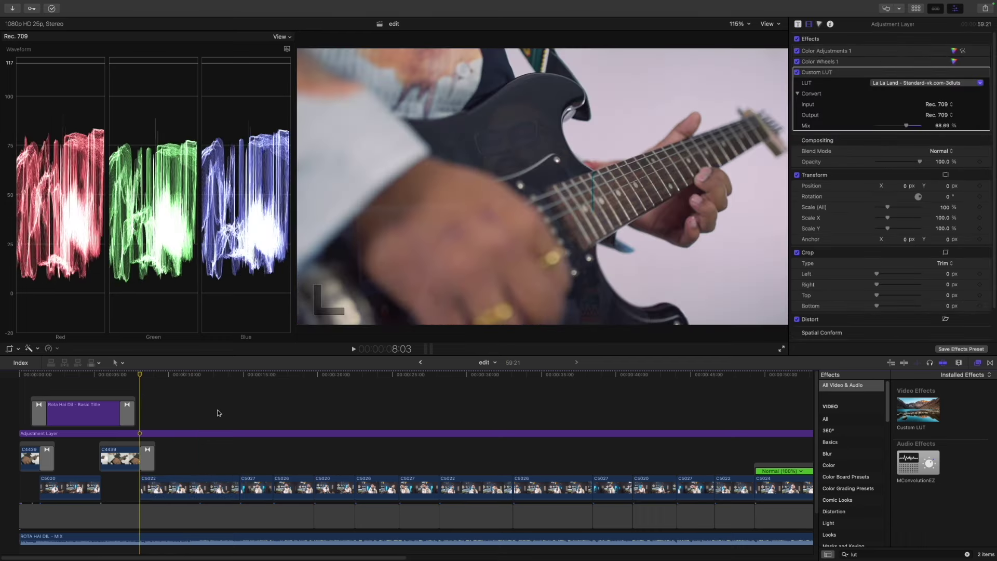
{"action": "key", "text": "space"}
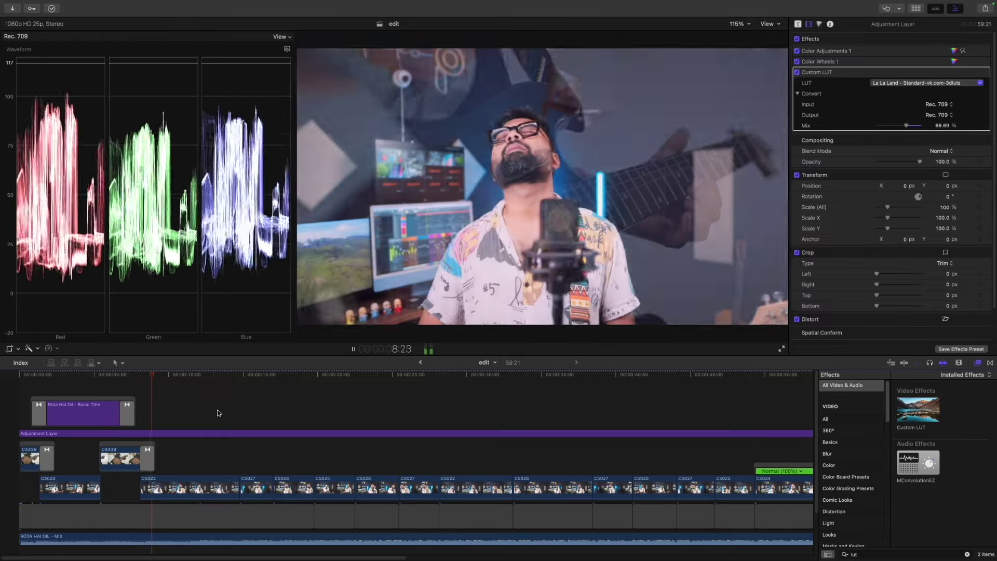
{"action": "mouse_move", "coordinate": [197, 378]}
{"action": "left_mouse_down"}
{"action": "mouse_move", "coordinate": [770, 384]}
{"action": "mouse_move", "coordinate": [283, 385]}
{"action": "left_mouse_up"}
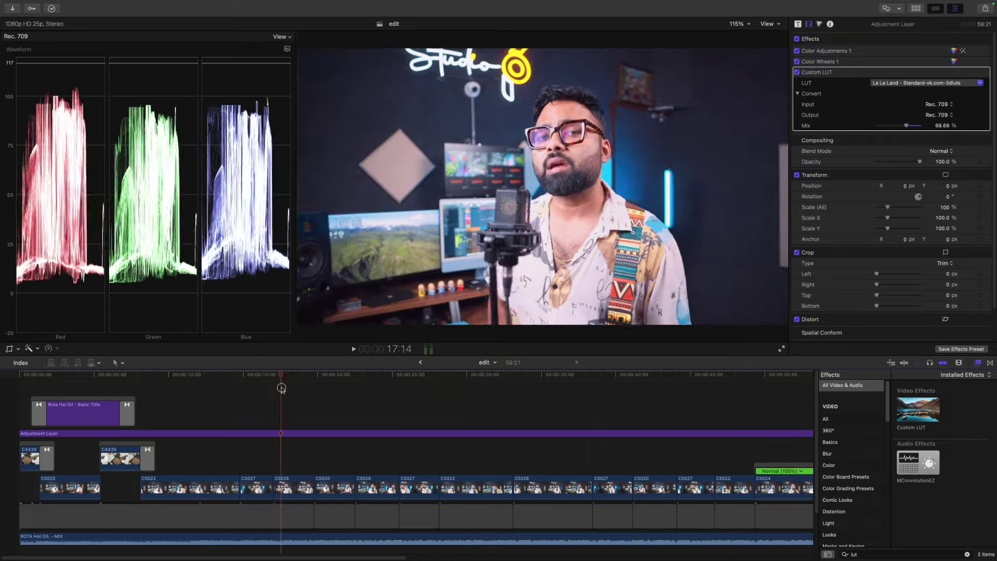
{"action": "left_click", "coordinate": [294, 433]}
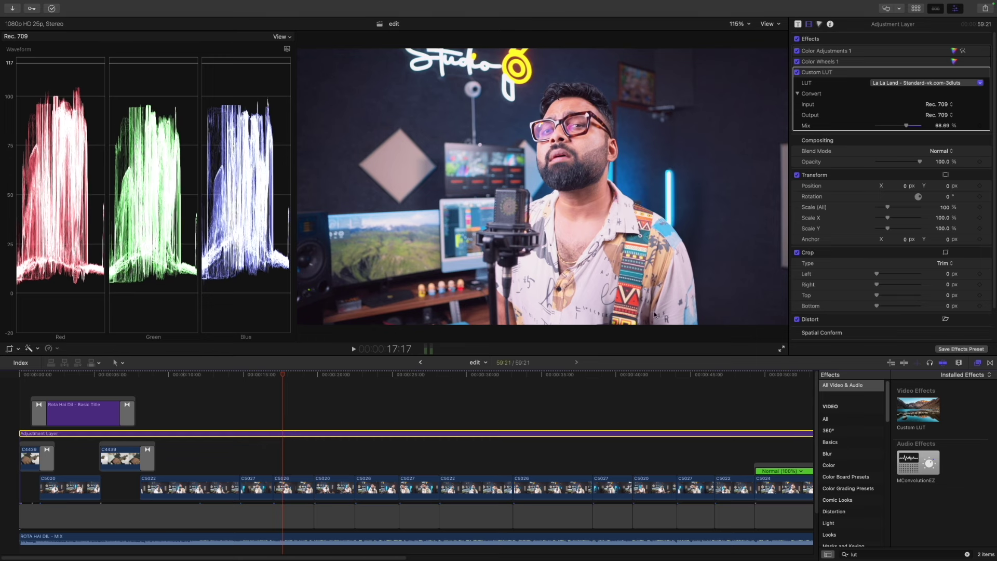
{"action": "left_click", "coordinate": [288, 51]}
{"action": "left_click", "coordinate": [312, 78]}
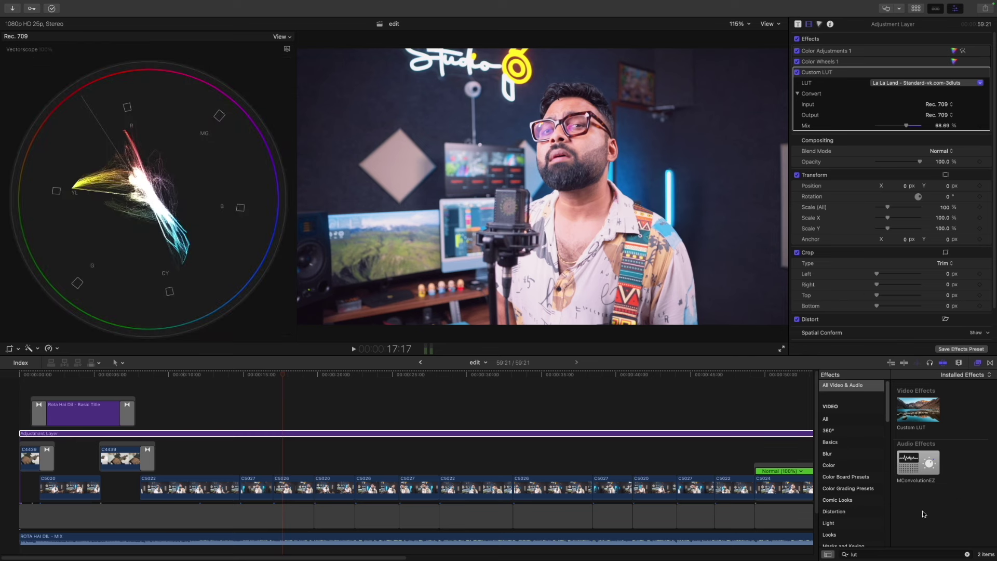
Apply Draw Mask to clip C5026 and draw a tiny shape on the singer's cheek
{"action": "left_click", "coordinate": [901, 555]}
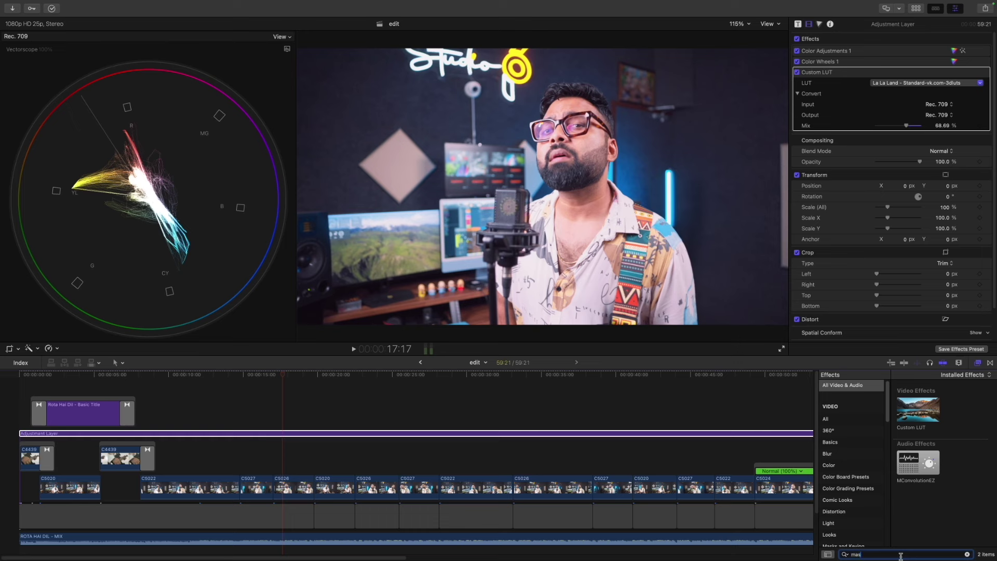
{"action": "type", "text": "k"}
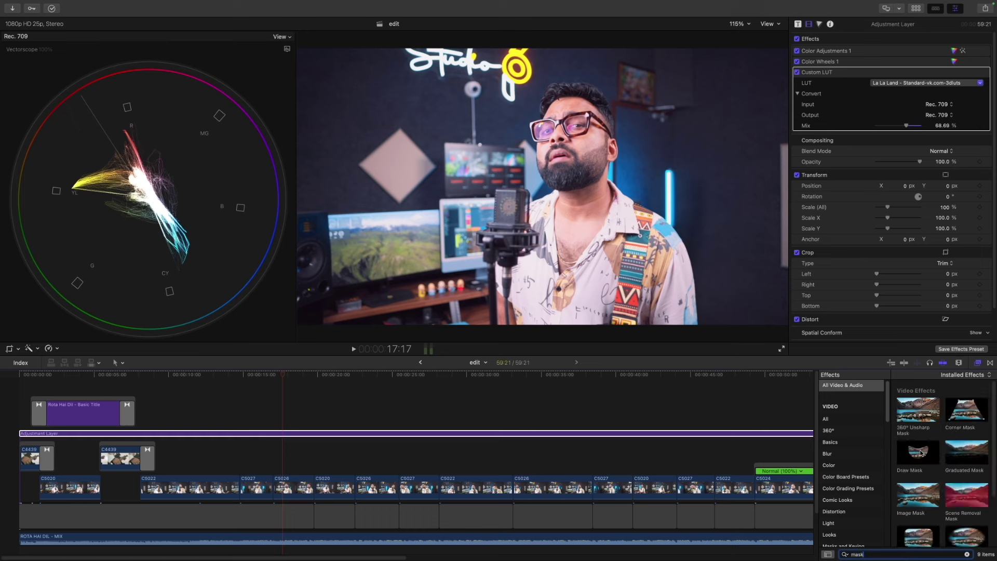
{"action": "left_click_drag", "start_coordinate": [920, 452], "coordinate": [291, 487]}
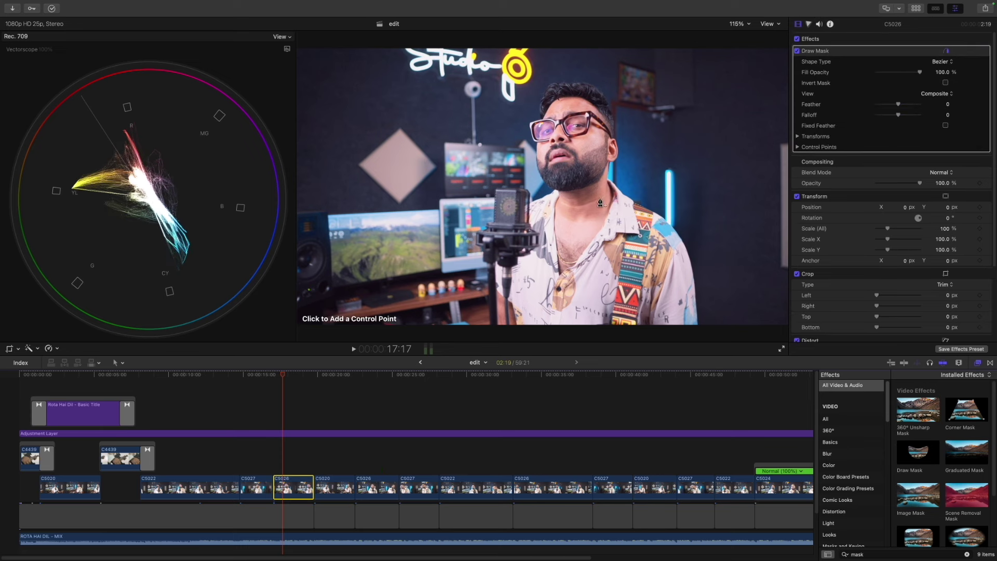
{"action": "left_click", "coordinate": [584, 141]}
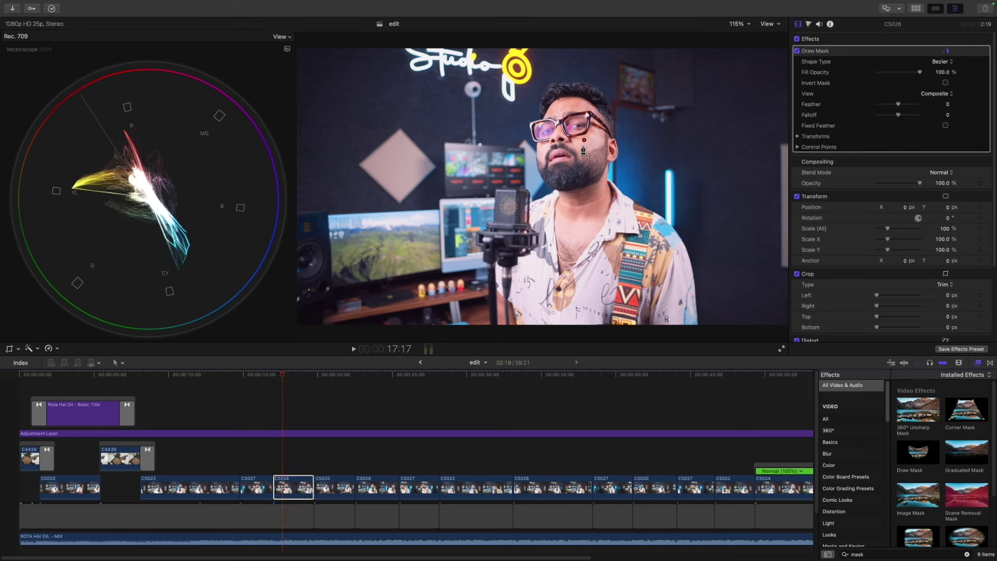
{"action": "left_click", "coordinate": [592, 145]}
{"action": "left_click", "coordinate": [584, 142]}
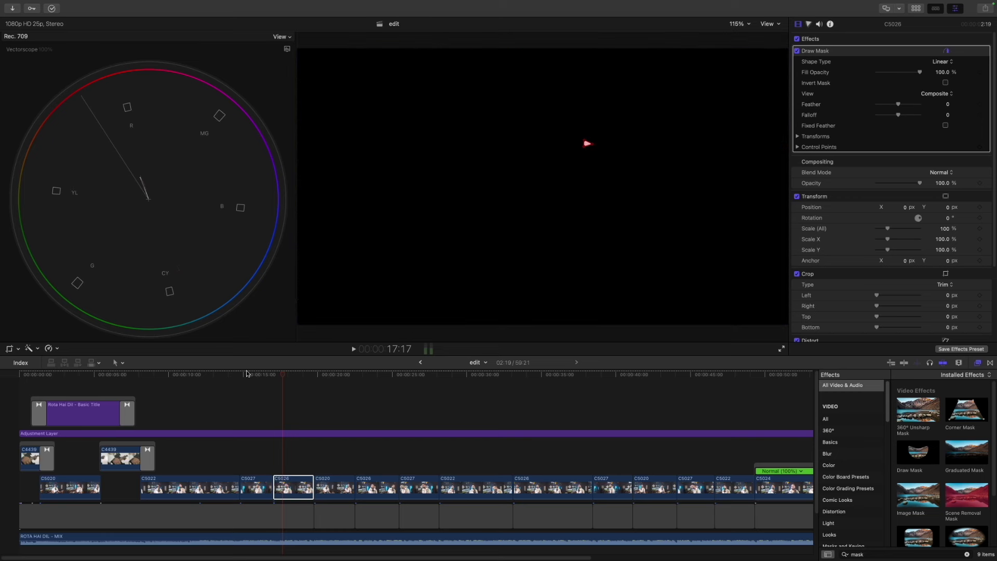
{"action": "left_click", "coordinate": [290, 437]}
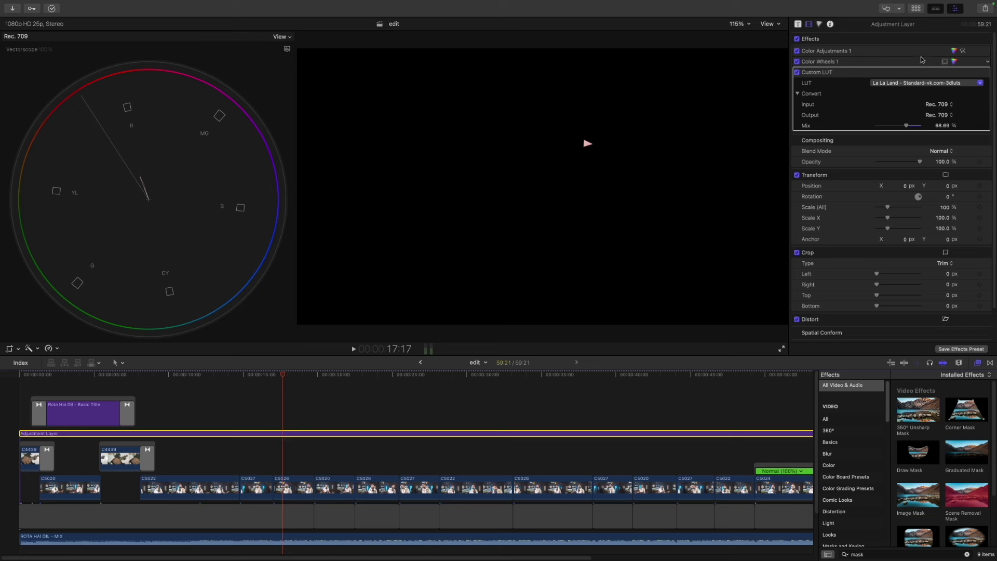
Move Color Wheels 1 below the Custom LUT and set temperature 5123, tint -6
{"action": "left_click_drag", "start_coordinate": [917, 63], "coordinate": [911, 132]}
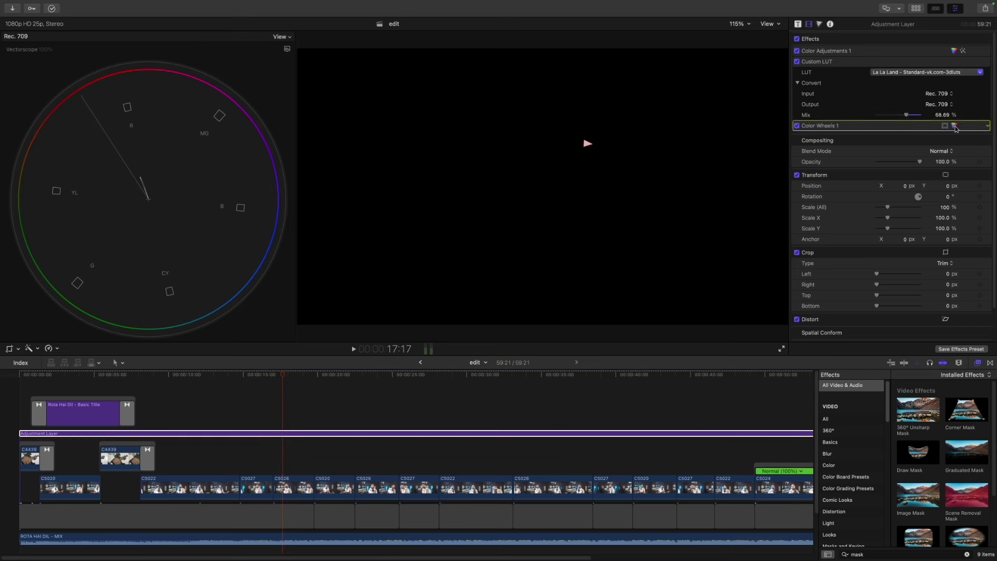
{"action": "left_click", "coordinate": [954, 126]}
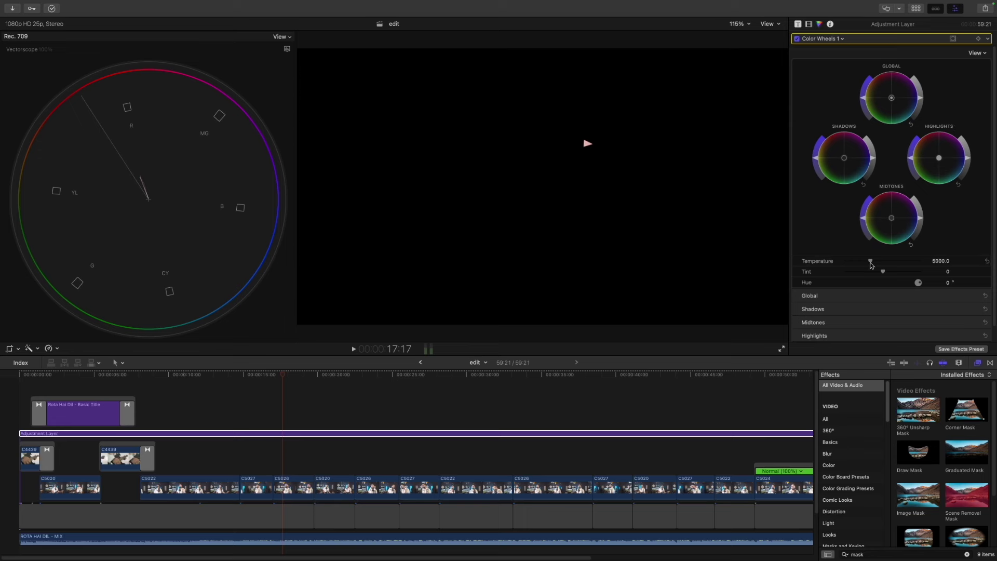
{"action": "left_click_drag", "start_coordinate": [872, 262], "coordinate": [873, 263]}
{"action": "left_click_drag", "start_coordinate": [883, 272], "coordinate": [878, 275]}
Turn off the Draw Mask on clip C5026
{"action": "left_click", "coordinate": [809, 24]}
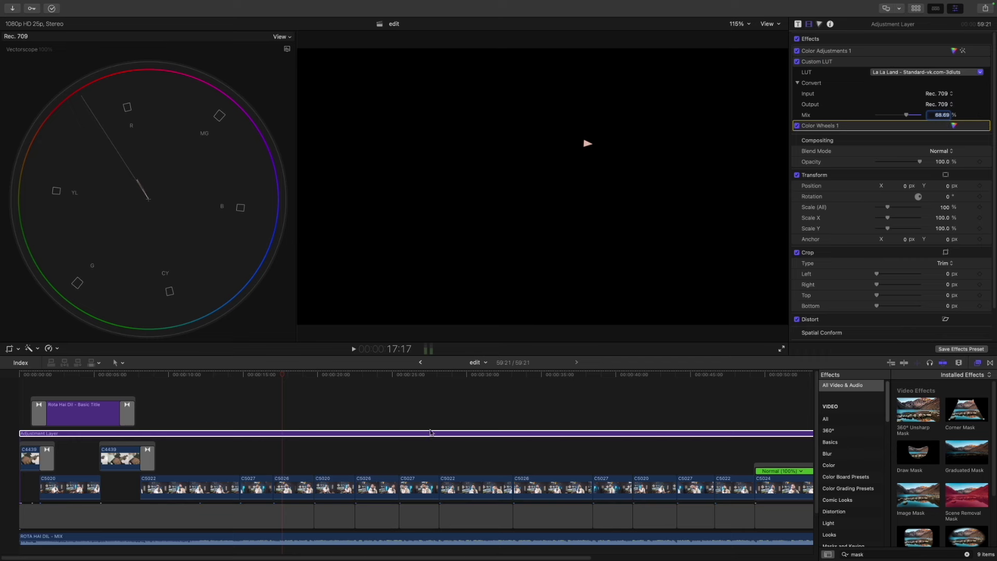
{"action": "left_click", "coordinate": [292, 480]}
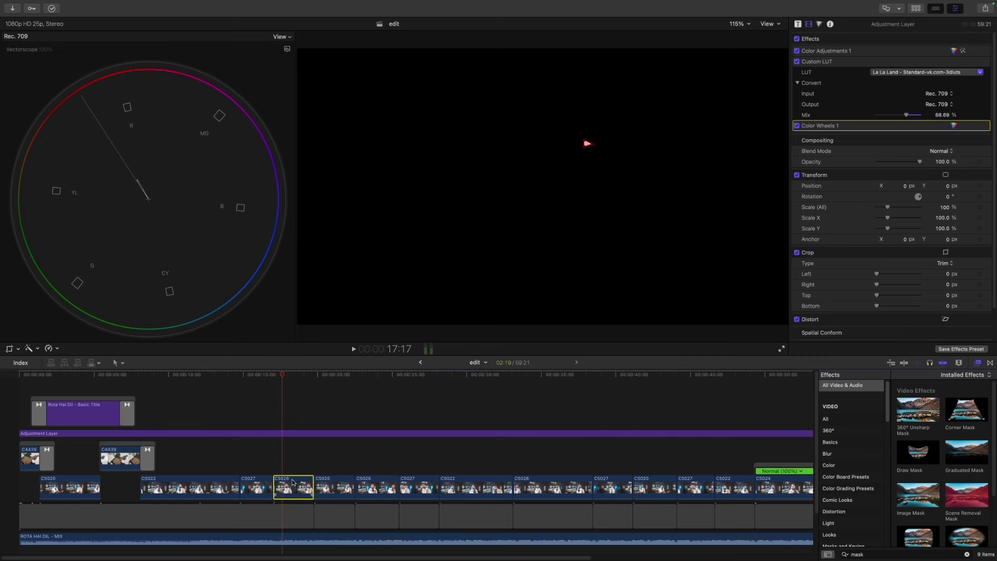
{"action": "left_click", "coordinate": [797, 51]}
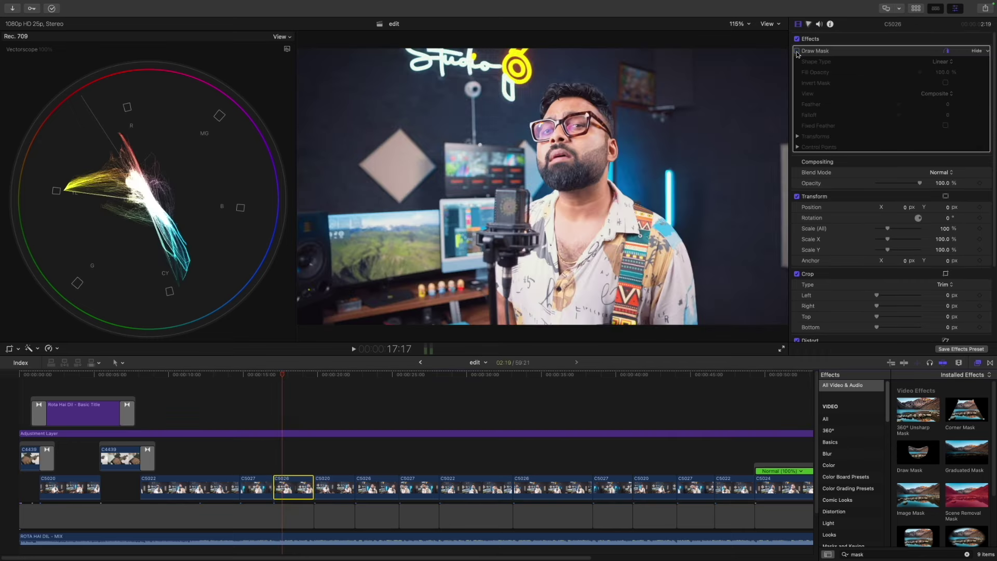
Compare the adjustment layer with Color Wheels off and on, then raise the La La Land LUT mix to 100%
{"action": "left_click", "coordinate": [295, 434]}
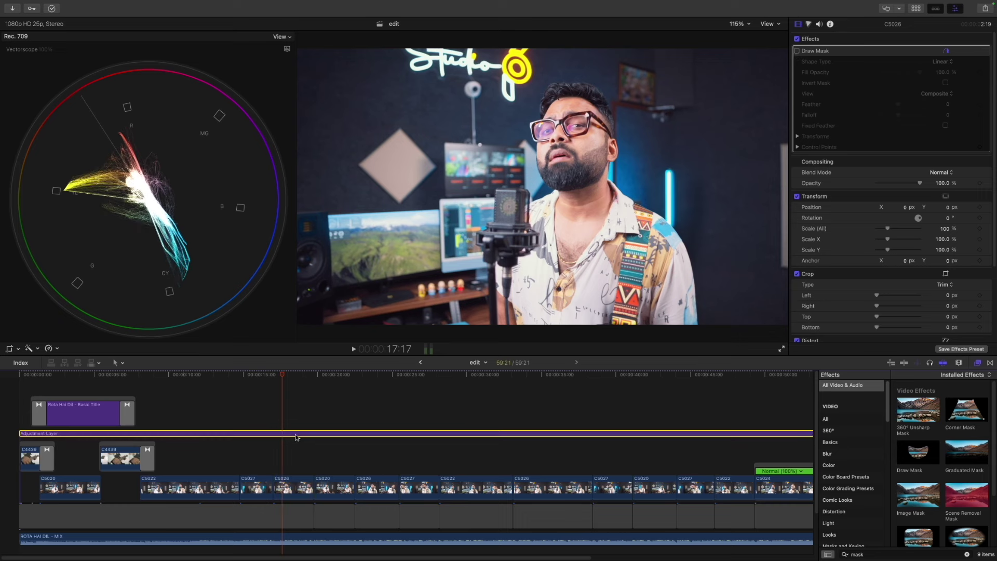
{"action": "left_click", "coordinate": [797, 126]}
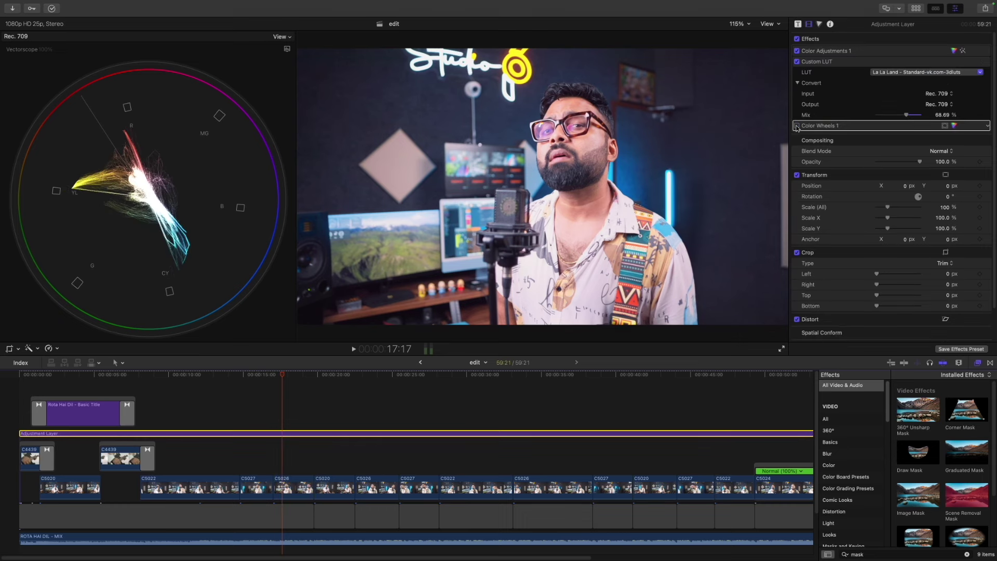
{"action": "left_click", "coordinate": [797, 126]}
{"action": "left_click", "coordinate": [797, 126]}
{"action": "left_click", "coordinate": [796, 126]}
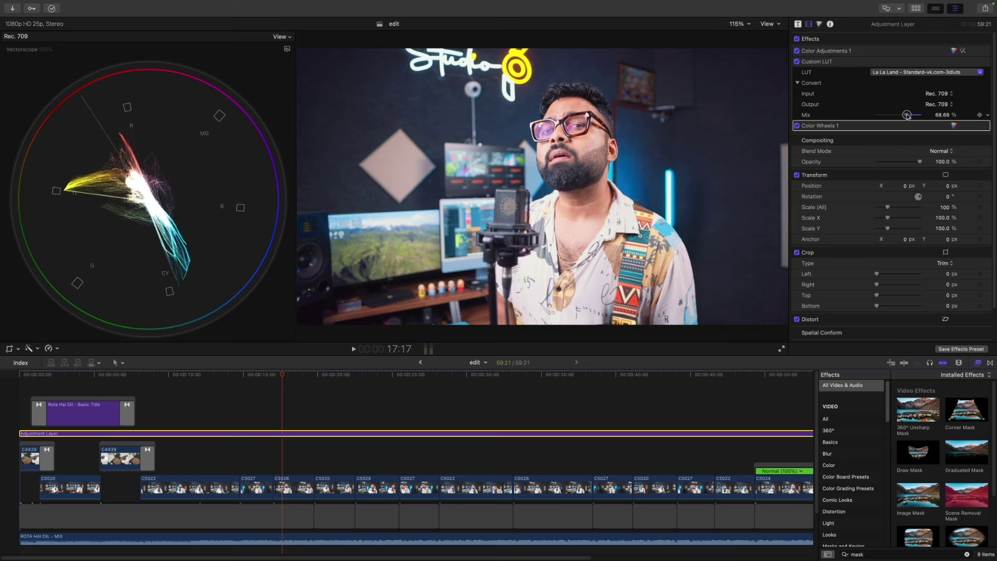
{"action": "left_click_drag", "start_coordinate": [908, 116], "coordinate": [923, 116]}
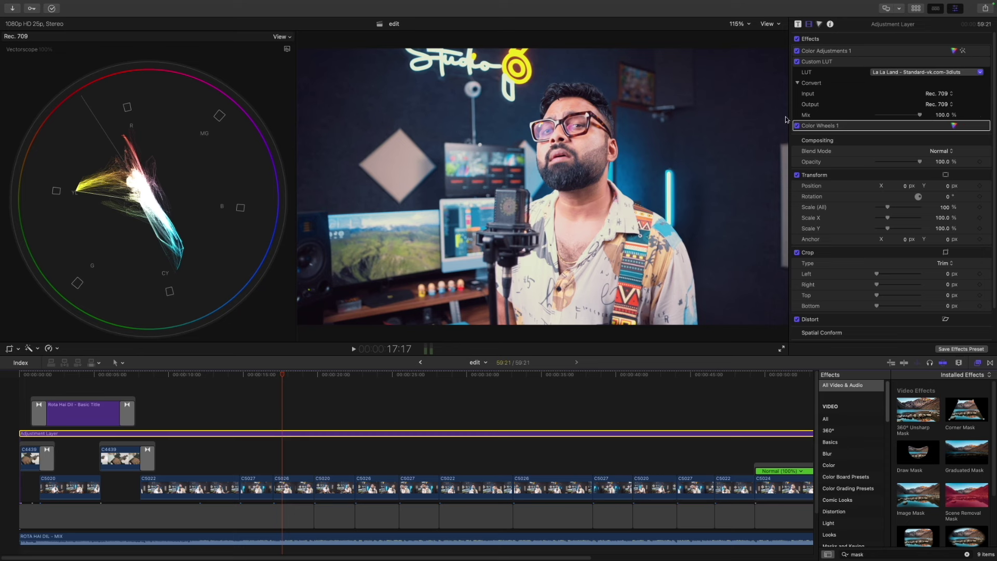
Toggle C5026's Draw Mask on and off to compare, leaving it switched off
{"action": "left_click", "coordinate": [293, 487]}
{"action": "left_click", "coordinate": [797, 51]}
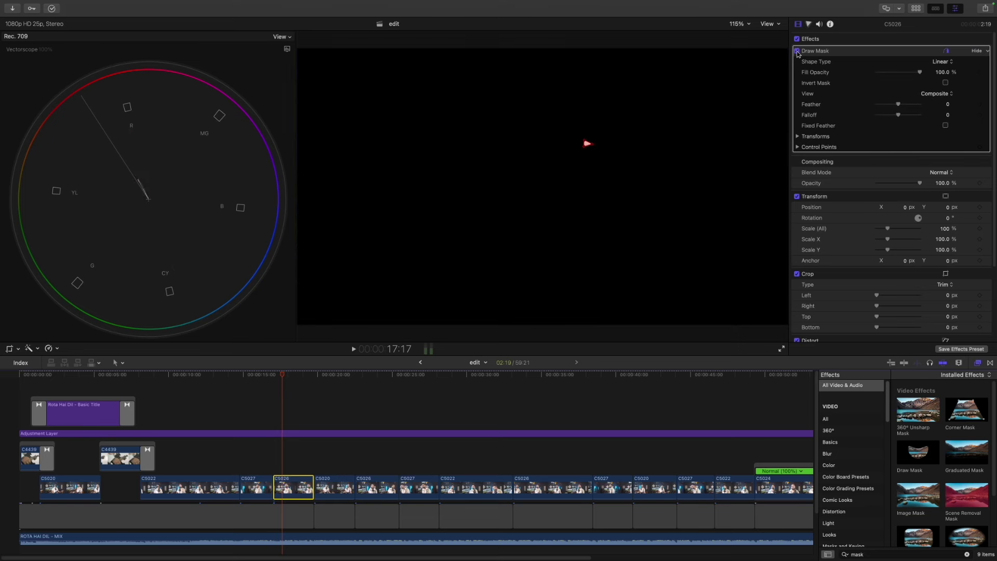
{"action": "left_click", "coordinate": [797, 51]}
{"action": "left_click", "coordinate": [797, 50]}
{"action": "left_click", "coordinate": [796, 51]}
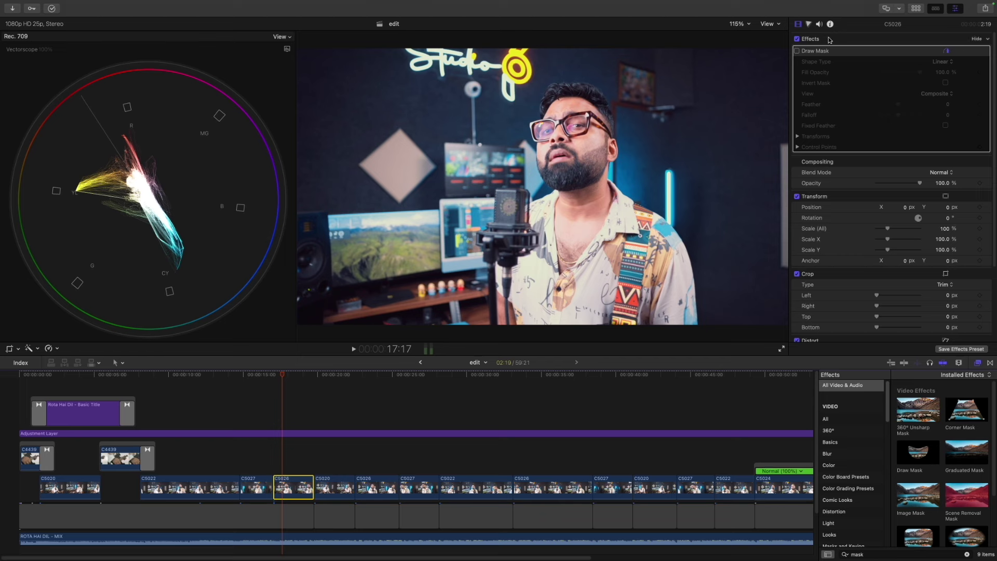
{"action": "left_click", "coordinate": [300, 435]}
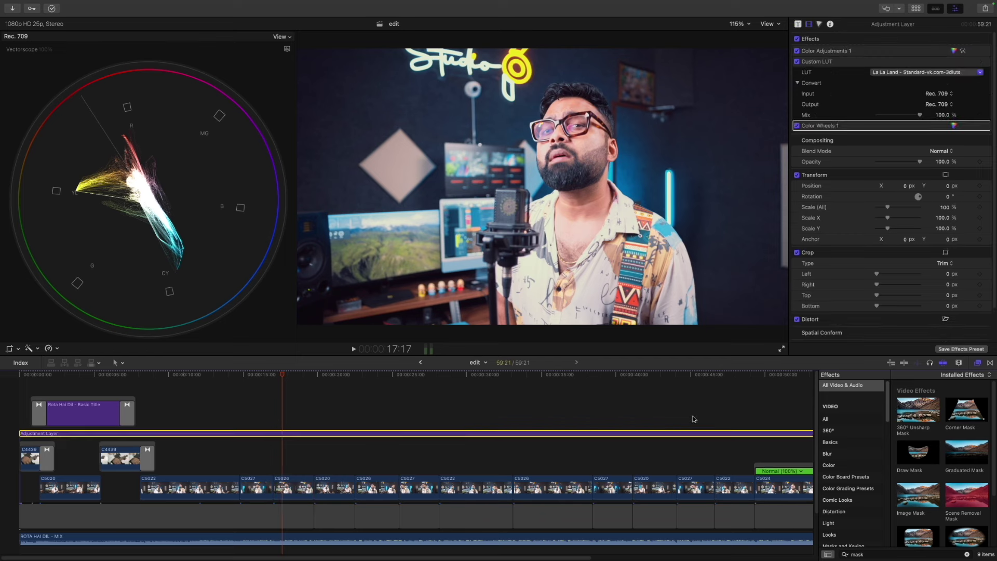
Search effects for 'shar' and add Sharpen to the Adjustment Layer with Amount 2.6
{"action": "left_click", "coordinate": [916, 555]}
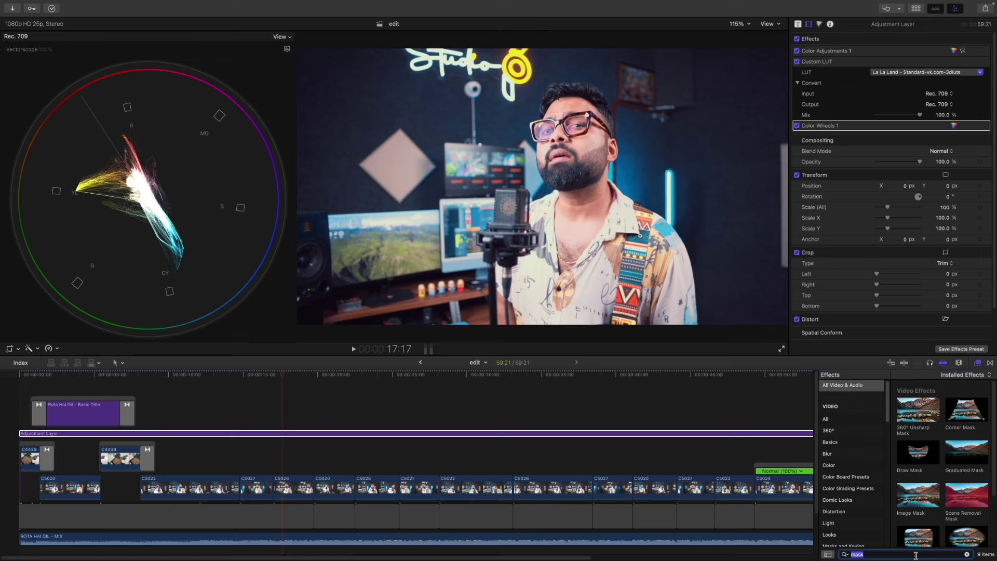
{"action": "type", "text": "shar"}
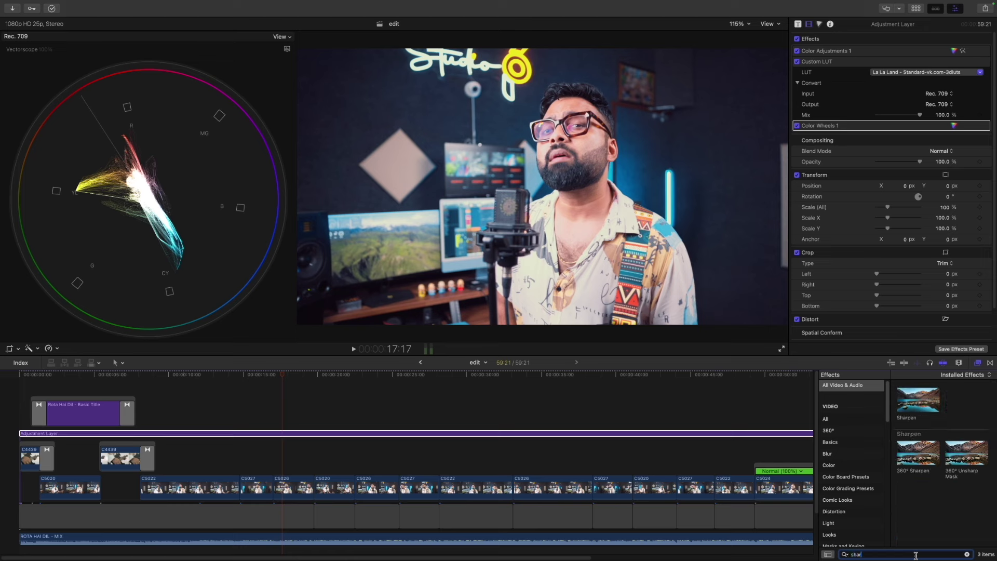
{"action": "left_click_drag", "start_coordinate": [916, 408], "coordinate": [692, 434]}
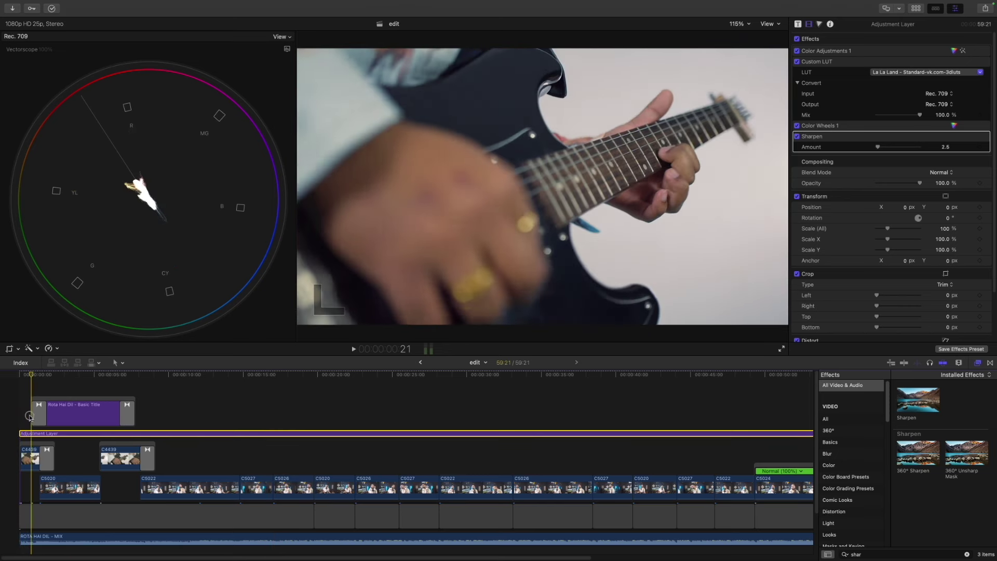
{"action": "left_click", "coordinate": [27, 463]}
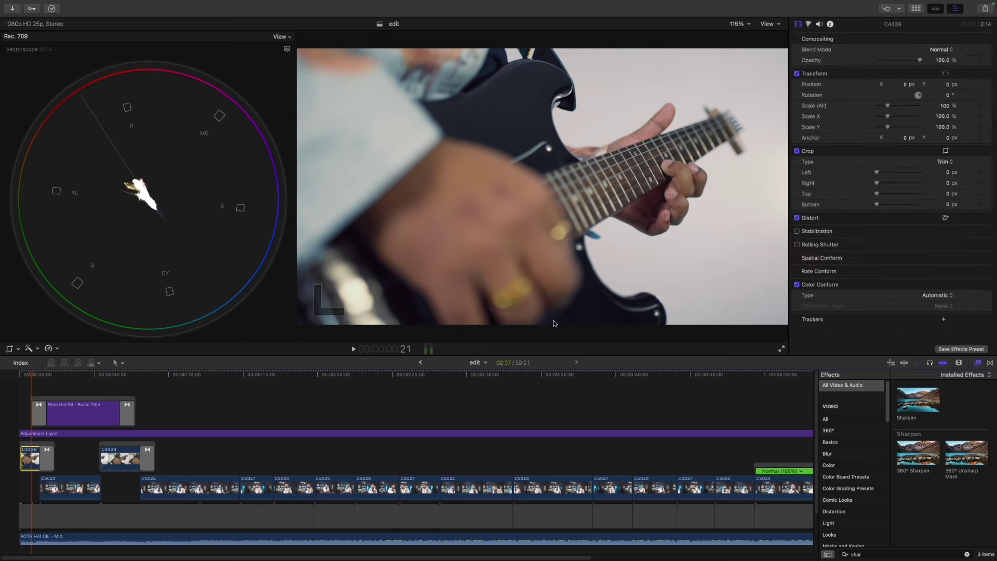
Give C4439 a Color Board exposure grade: global up to 20%, shadows down to -22%, midtones lowered, then preview
{"action": "left_click", "coordinate": [808, 24]}
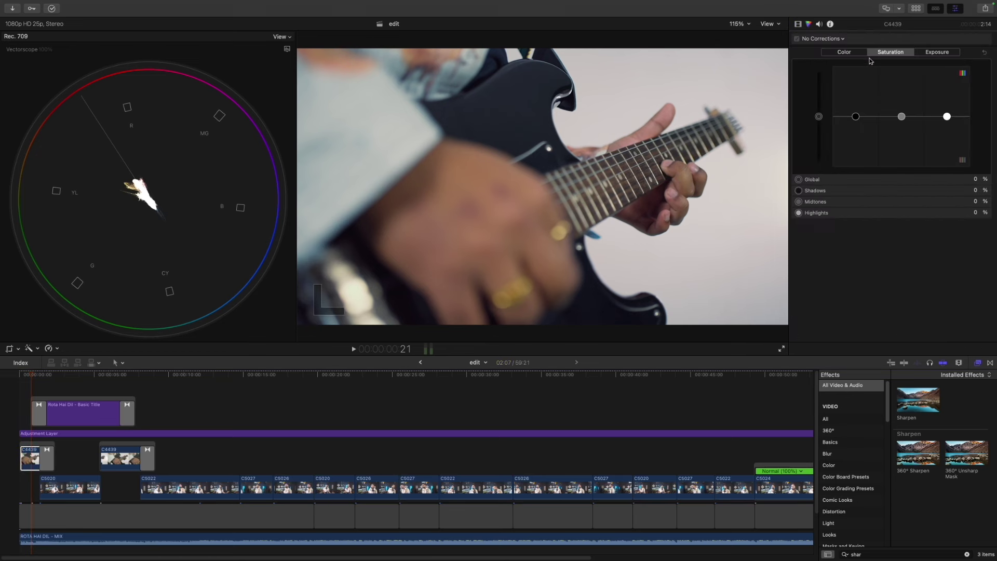
{"action": "left_click", "coordinate": [937, 54]}
{"action": "left_click_drag", "start_coordinate": [817, 117], "coordinate": [818, 108]}
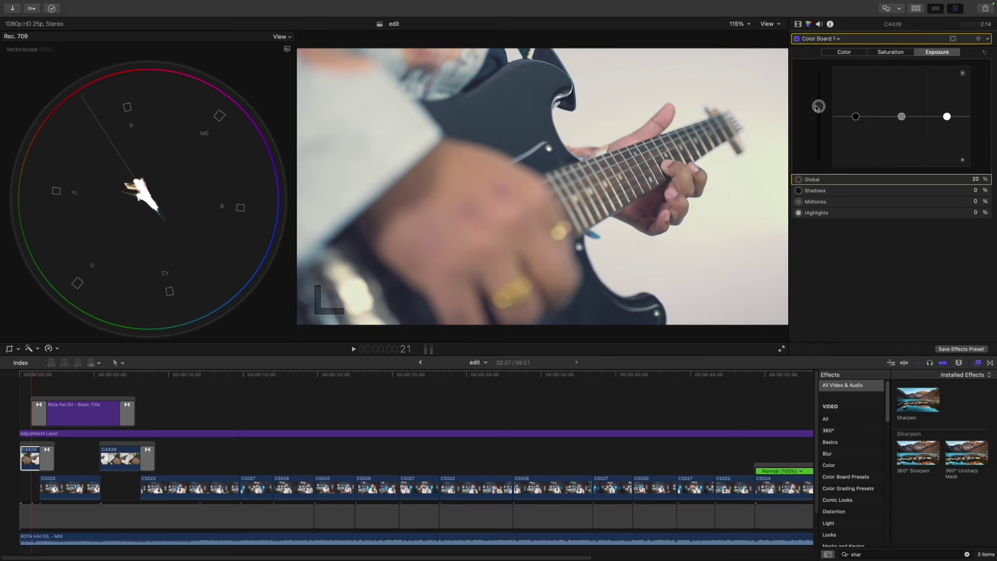
{"action": "left_click_drag", "start_coordinate": [856, 118], "coordinate": [856, 121]}
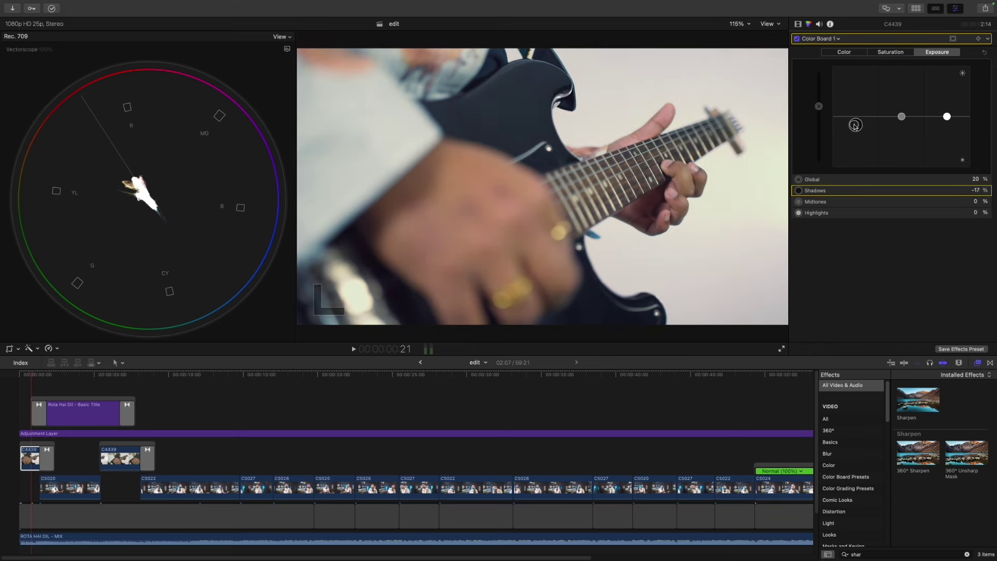
{"action": "left_click_drag", "start_coordinate": [902, 118], "coordinate": [947, 107]}
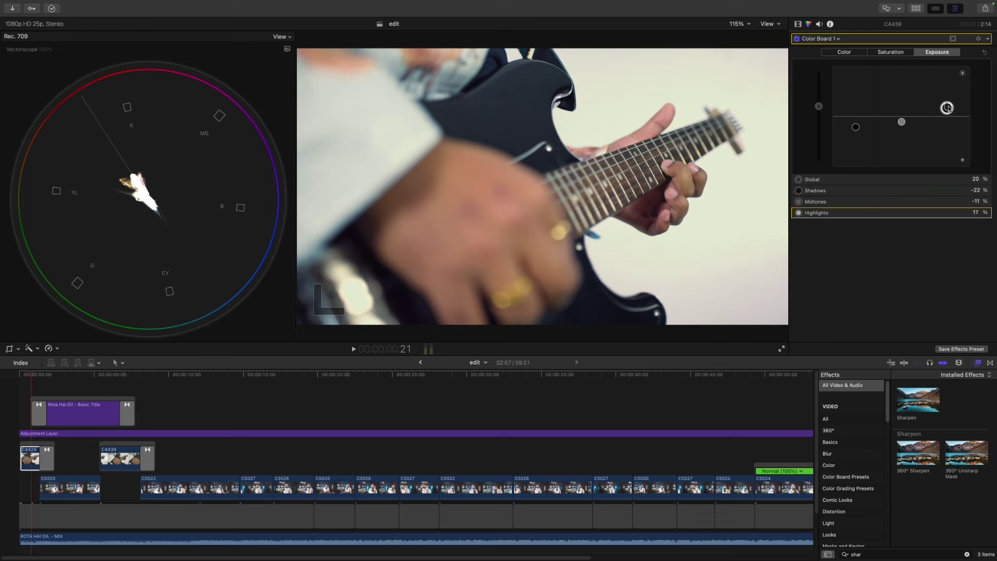
{"action": "left_click", "coordinate": [902, 123]}
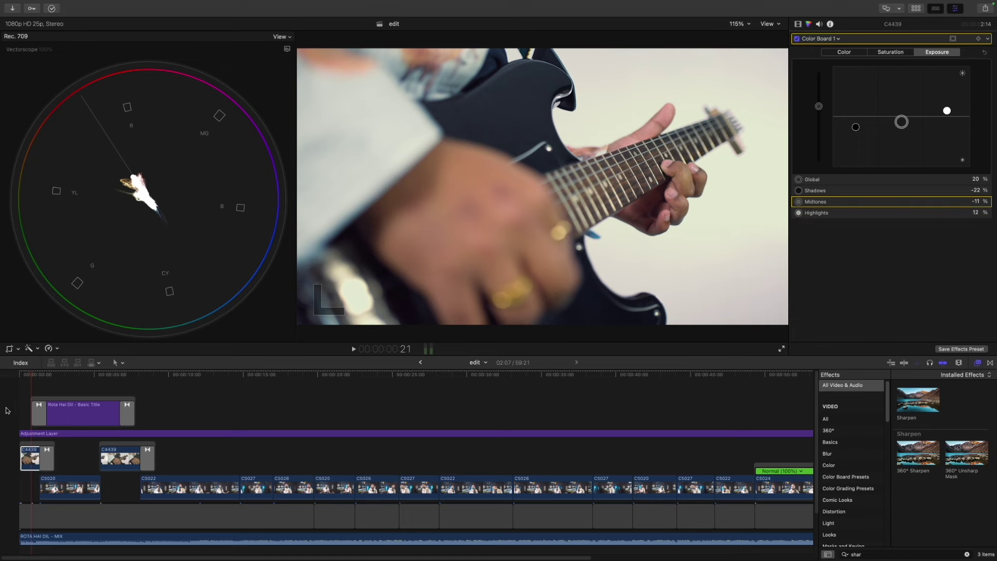
{"action": "key", "text": "space"}
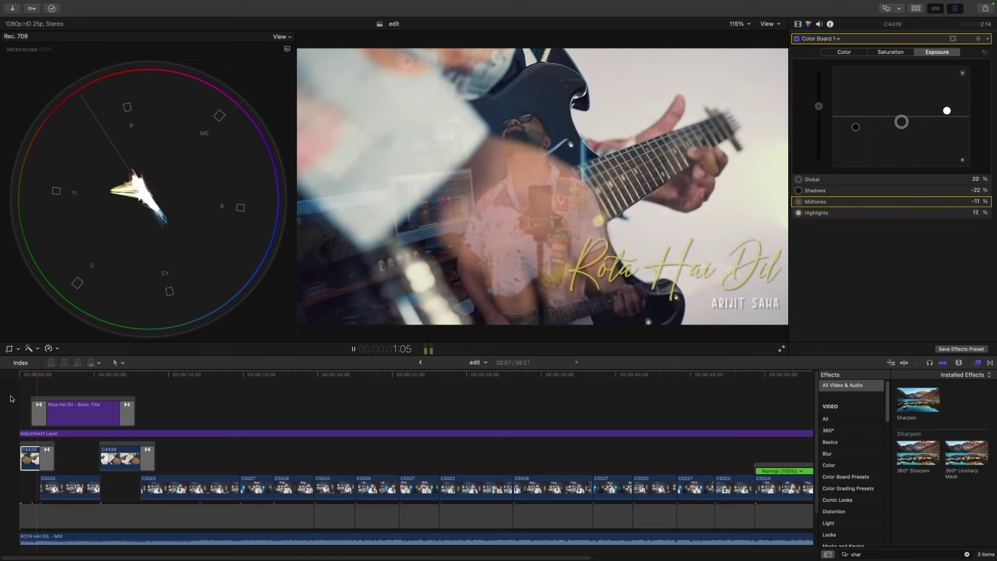
{"action": "left_click", "coordinate": [21, 378]}
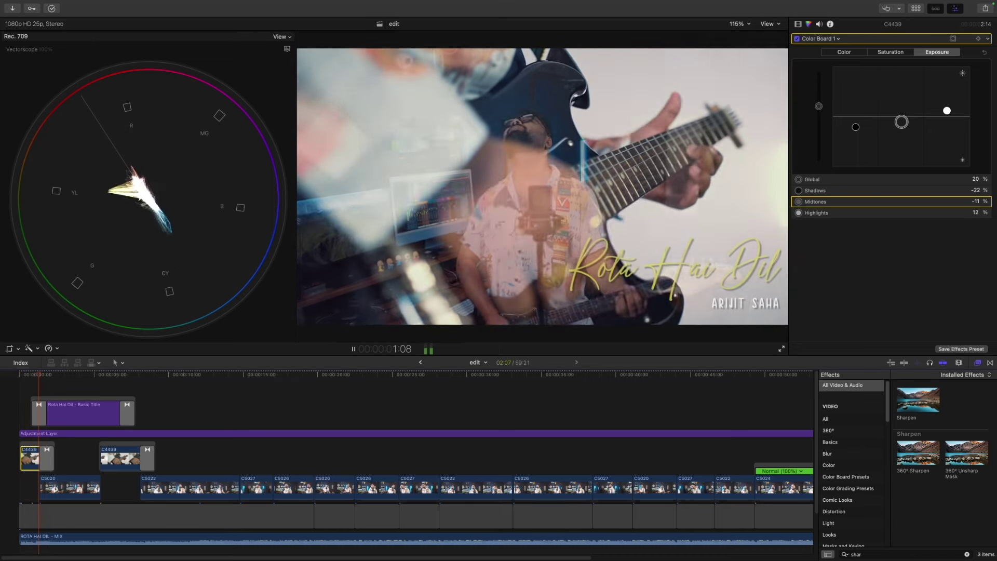
{"action": "key", "text": "space"}
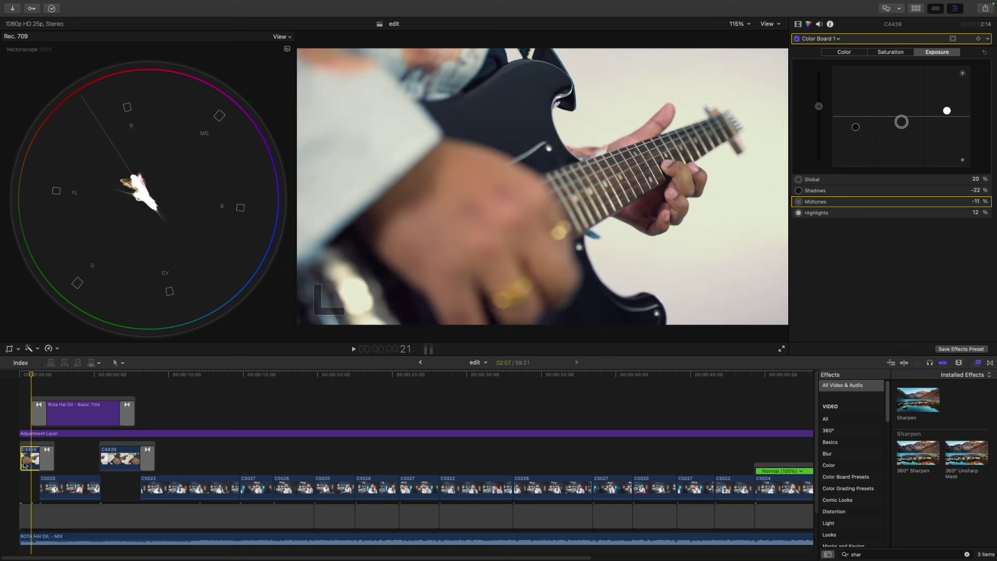
Add a slight blue tint to the midtones, reduce the overall colour cast, and review playback
{"action": "left_click", "coordinate": [845, 52]}
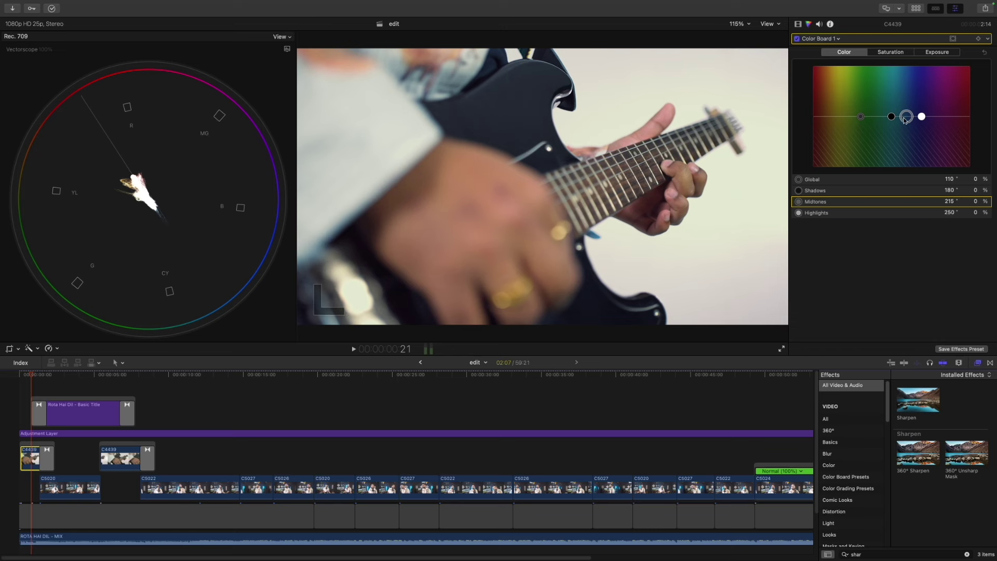
{"action": "left_click_drag", "start_coordinate": [905, 119], "coordinate": [905, 118]}
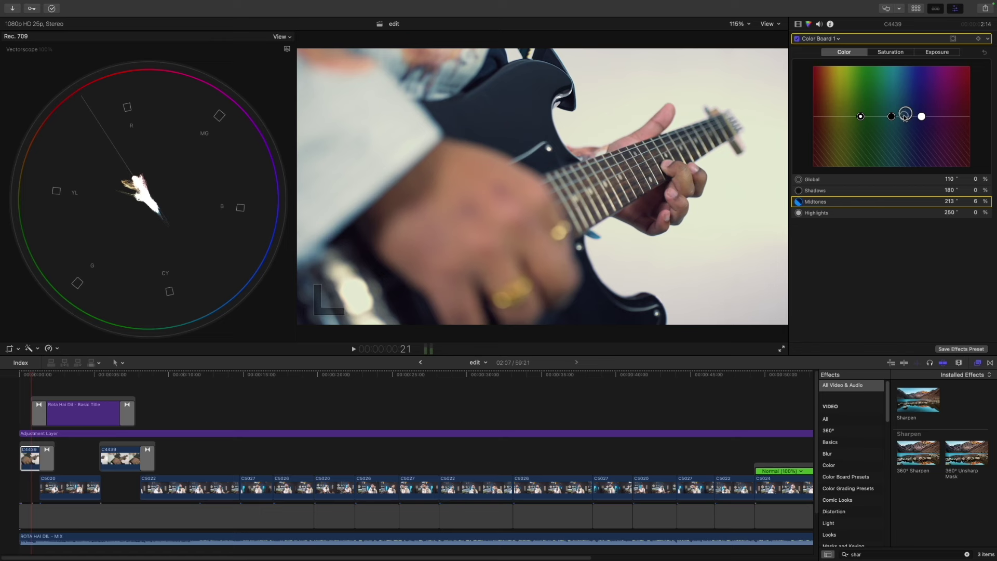
{"action": "left_click_drag", "start_coordinate": [860, 120], "coordinate": [861, 123]}
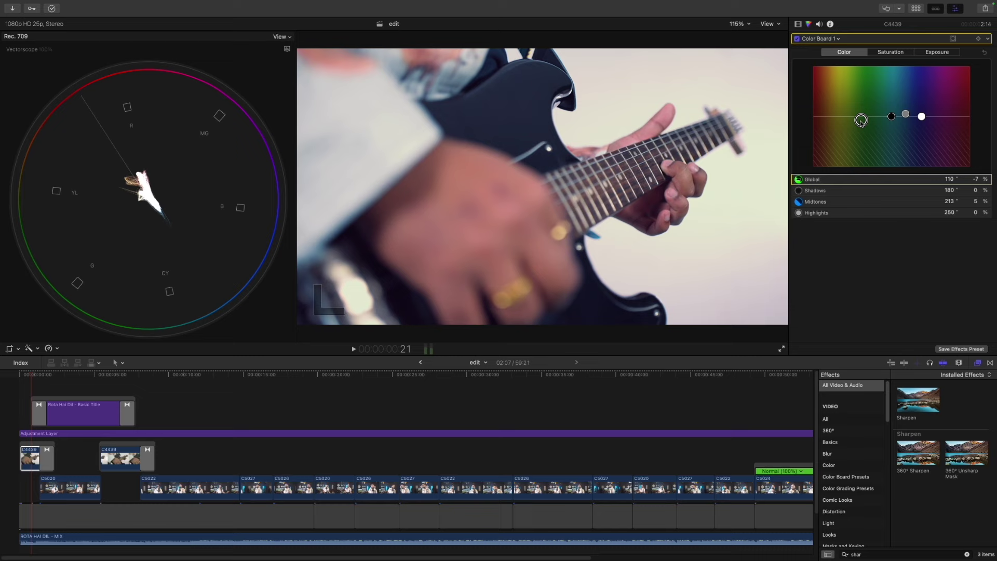
{"action": "key", "text": "space"}
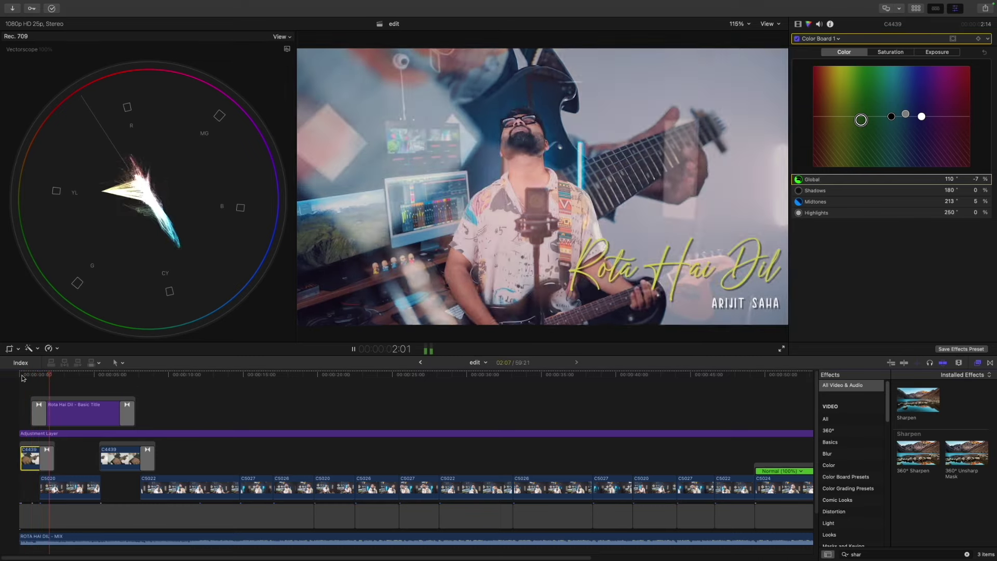
{"action": "key", "text": "space"}
{"action": "key", "text": "Home"}
{"action": "key", "text": "space"}
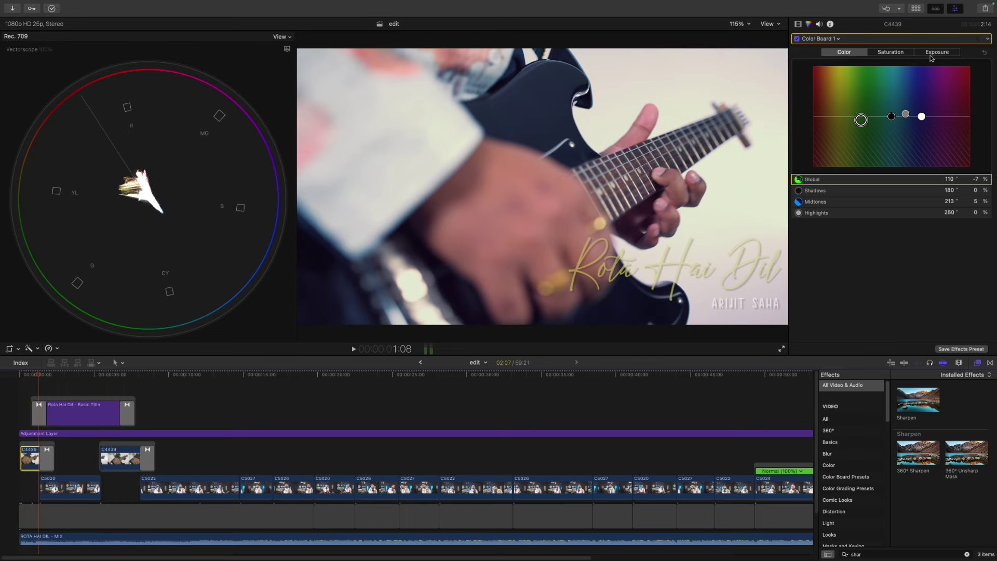
Lower midtone saturation to -18% and shadow saturation to -6%
{"action": "left_click", "coordinate": [906, 54]}
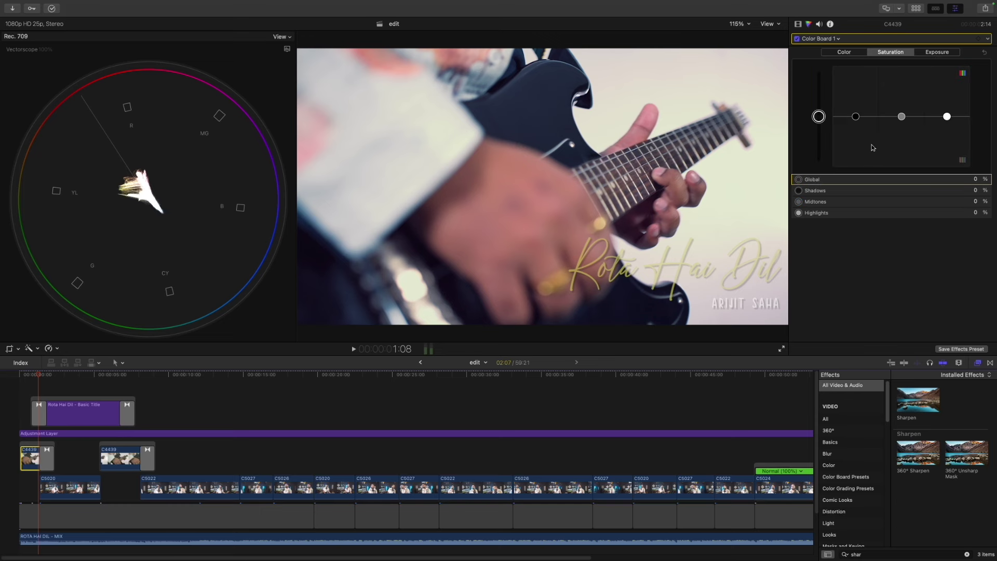
{"action": "left_click_drag", "start_coordinate": [902, 117], "coordinate": [902, 126]}
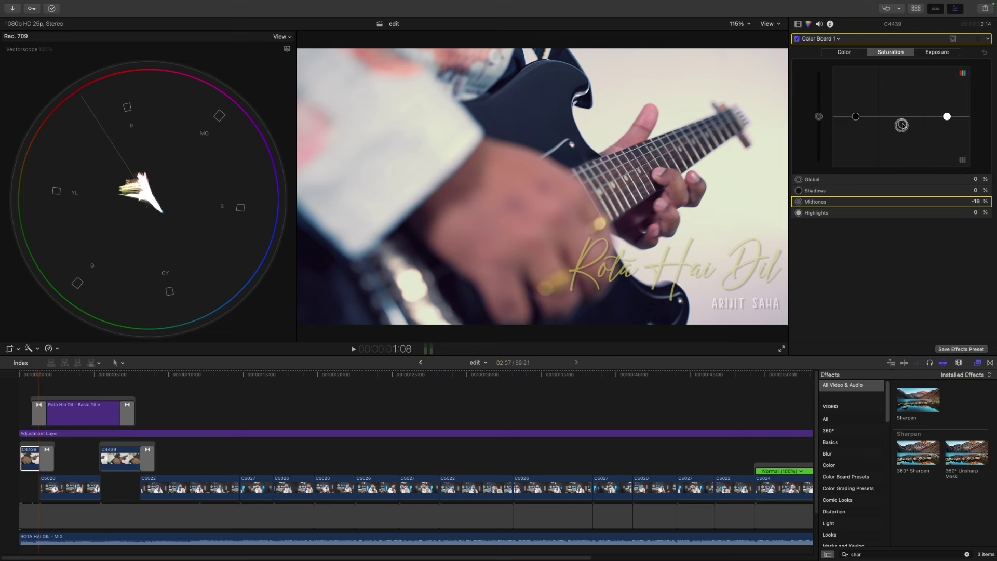
{"action": "left_click_drag", "start_coordinate": [857, 119], "coordinate": [857, 121]}
{"action": "left_click", "coordinate": [947, 116]}
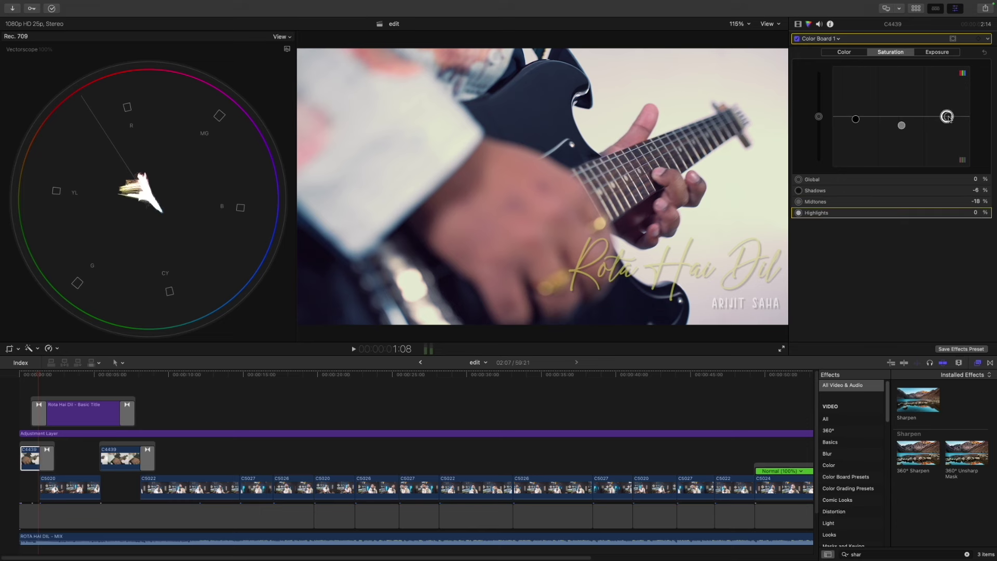
{"action": "left_click", "coordinate": [935, 54]}
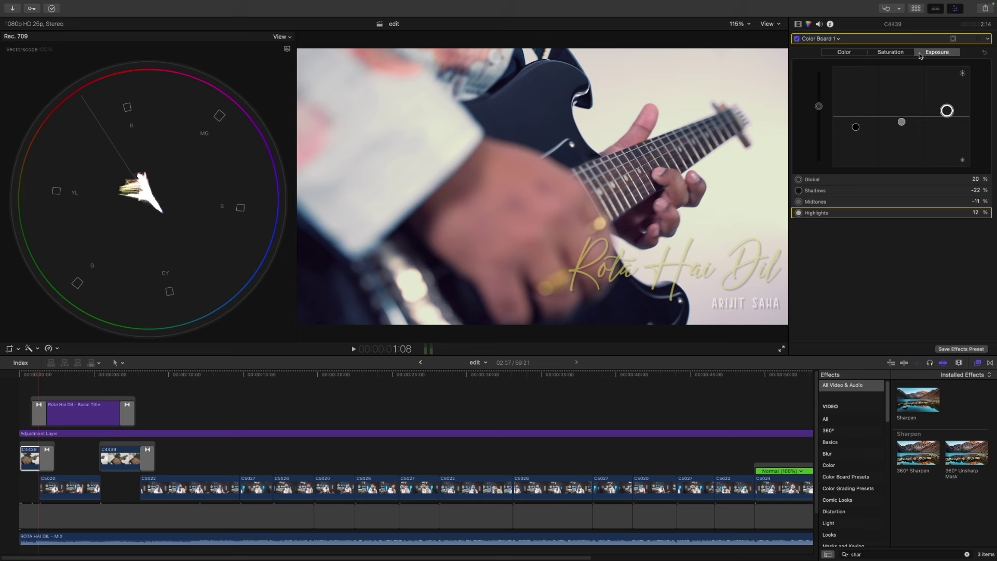
{"action": "left_click", "coordinate": [838, 39]}
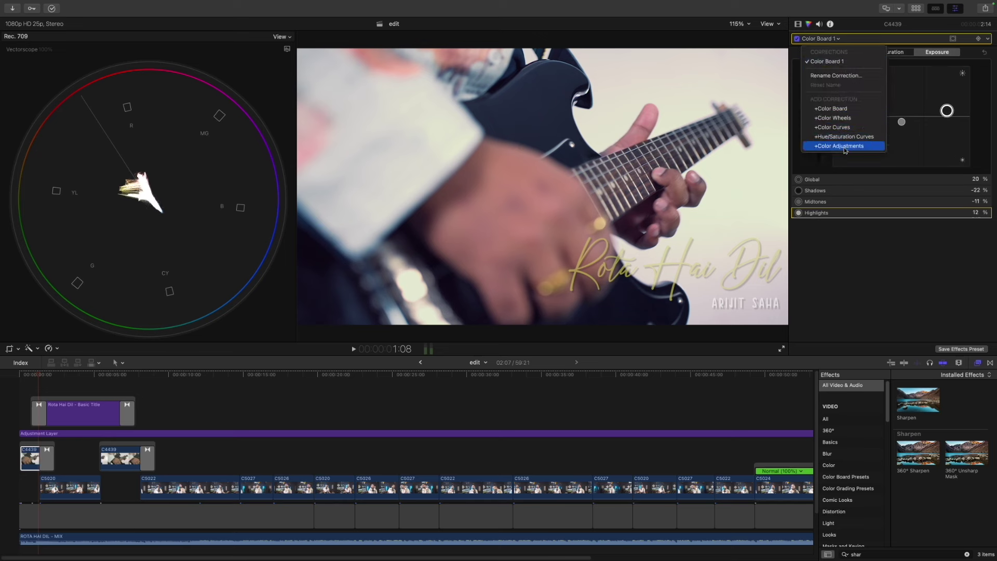
Add Color Curves to C4439 and raise the Luma curve to brighten the image
{"action": "left_click", "coordinate": [851, 128]}
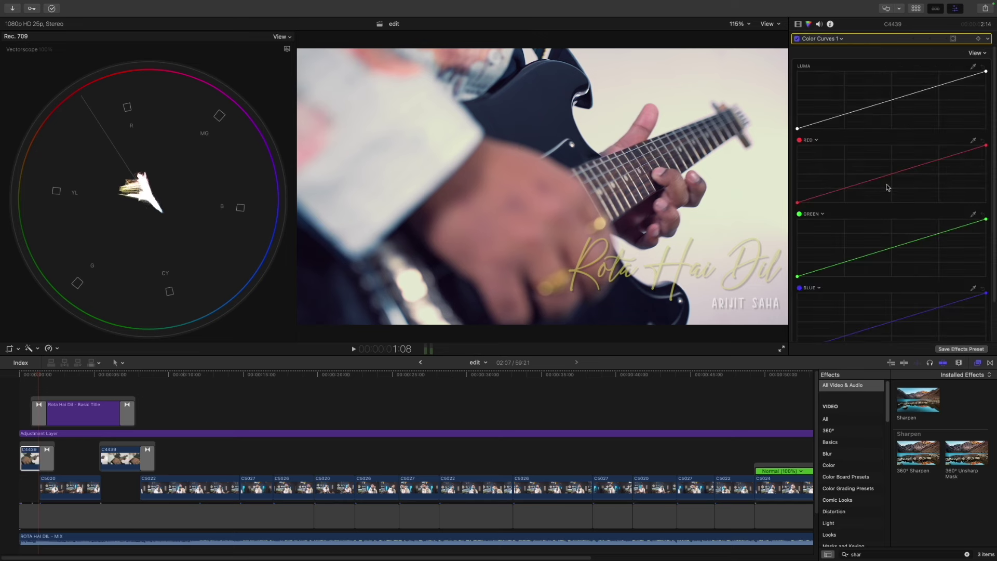
{"action": "left_click_drag", "start_coordinate": [912, 93], "coordinate": [861, 113]}
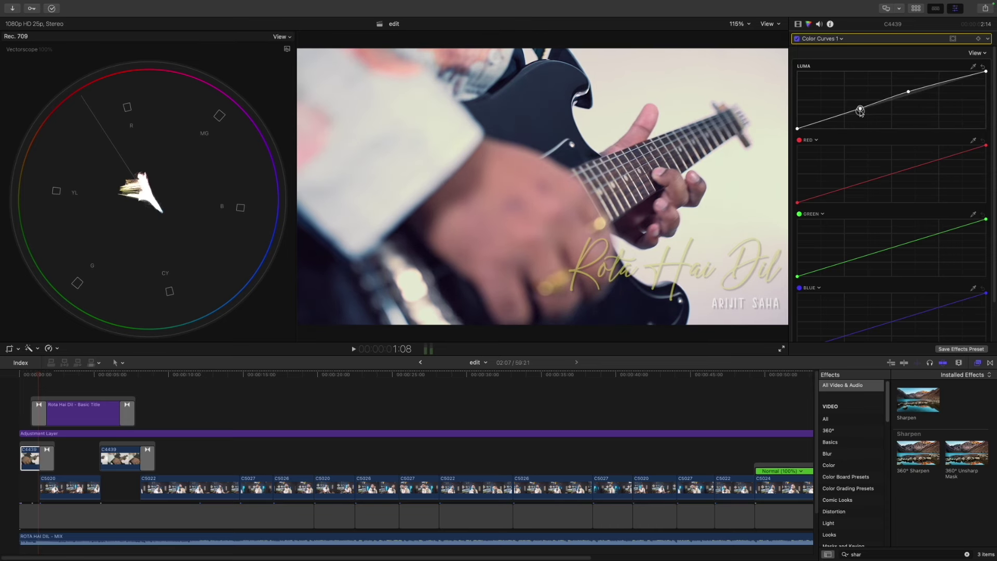
{"action": "left_click", "coordinate": [807, 41]}
{"action": "left_click", "coordinate": [798, 40]}
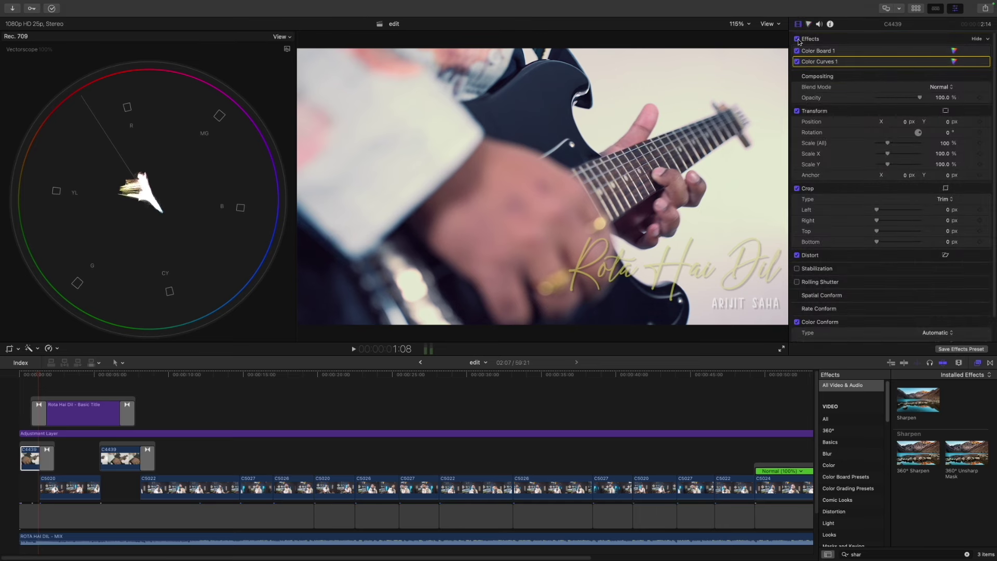
Play back the opening, comparing the clip with its grade disabled and restored
{"action": "left_click", "coordinate": [23, 372]}
{"action": "key", "text": "space"}
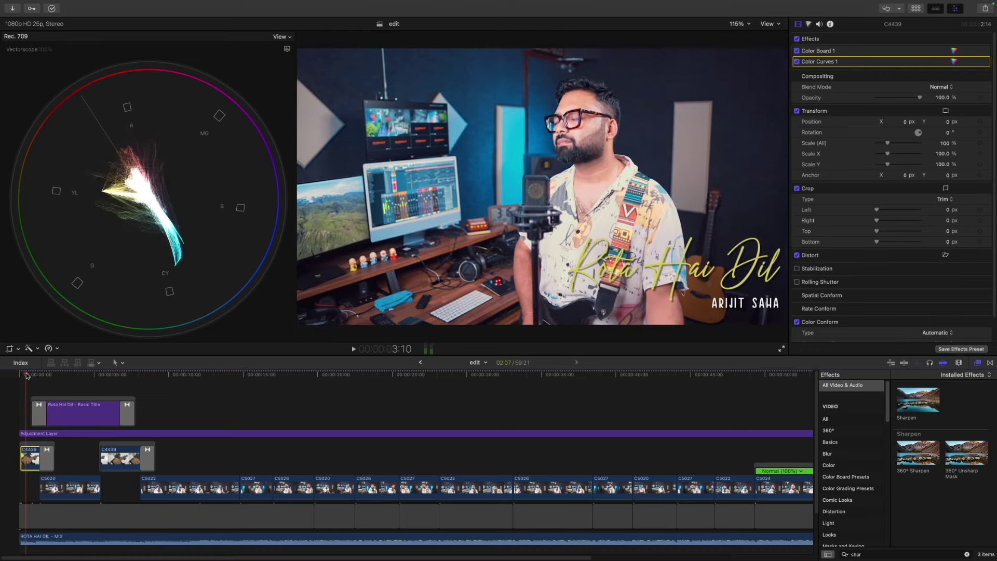
{"action": "left_click", "coordinate": [27, 375]}
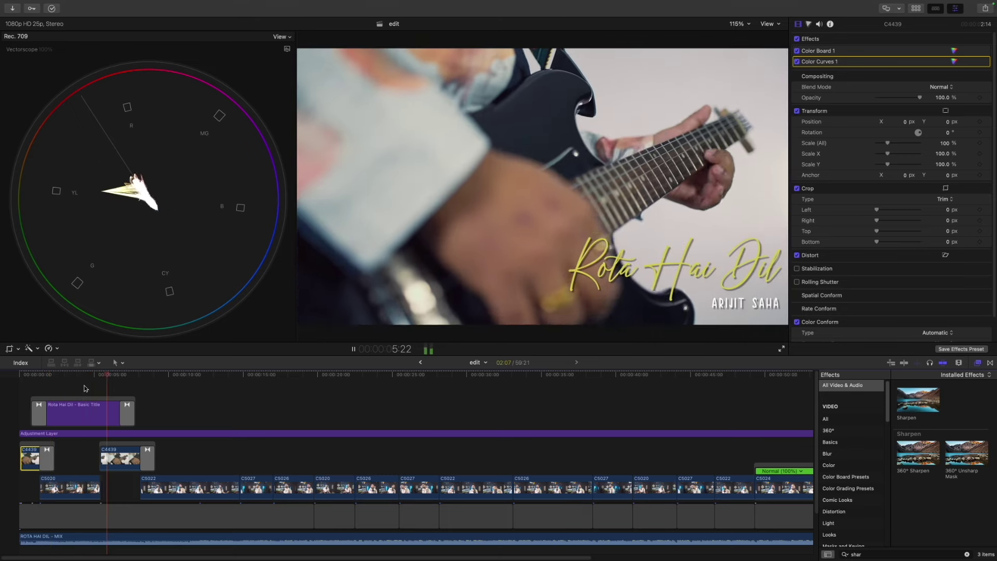
{"action": "key", "text": "space"}
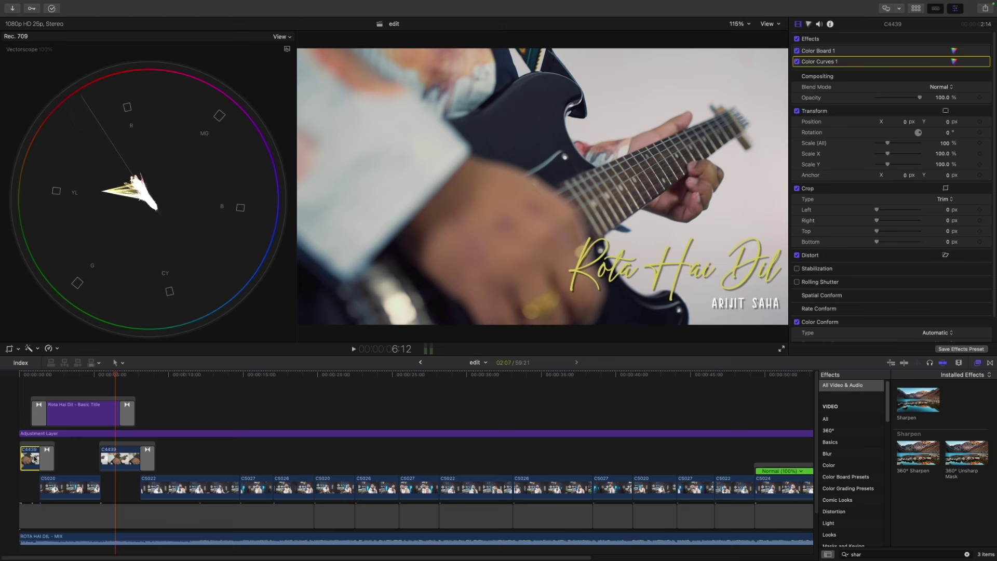
{"action": "key", "text": "super+alt+x"}
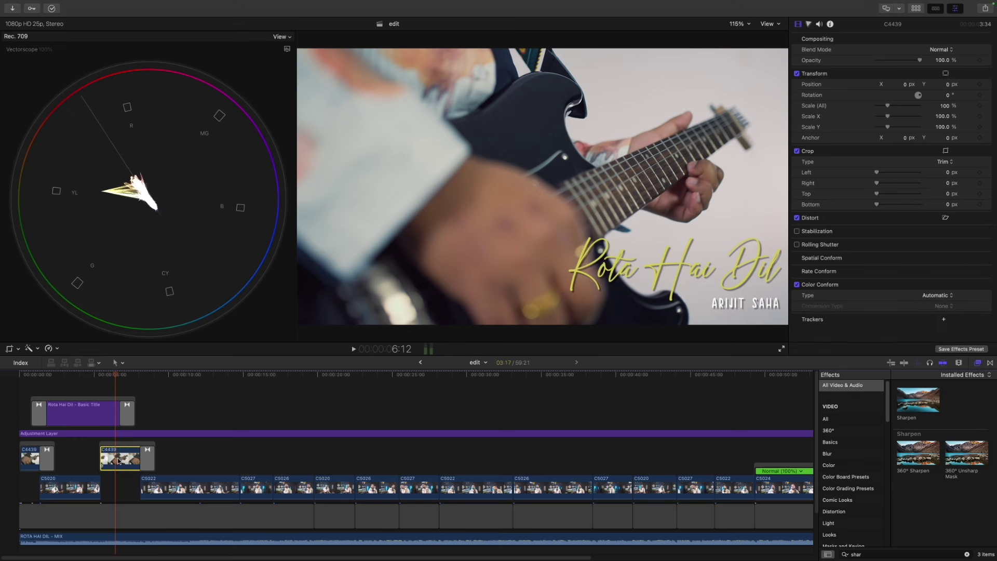
{"action": "key", "text": "super+z"}
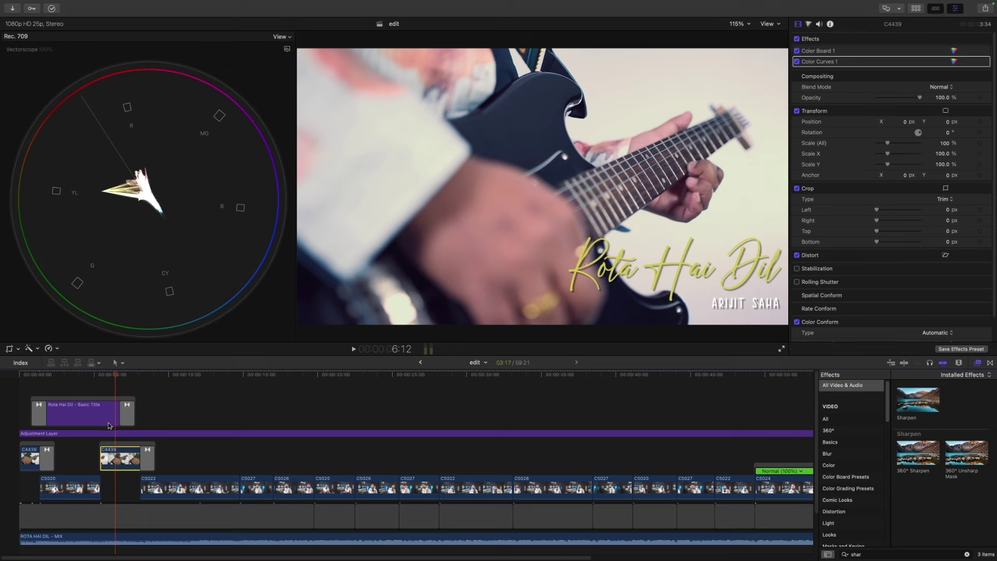
{"action": "left_click", "coordinate": [59, 375]}
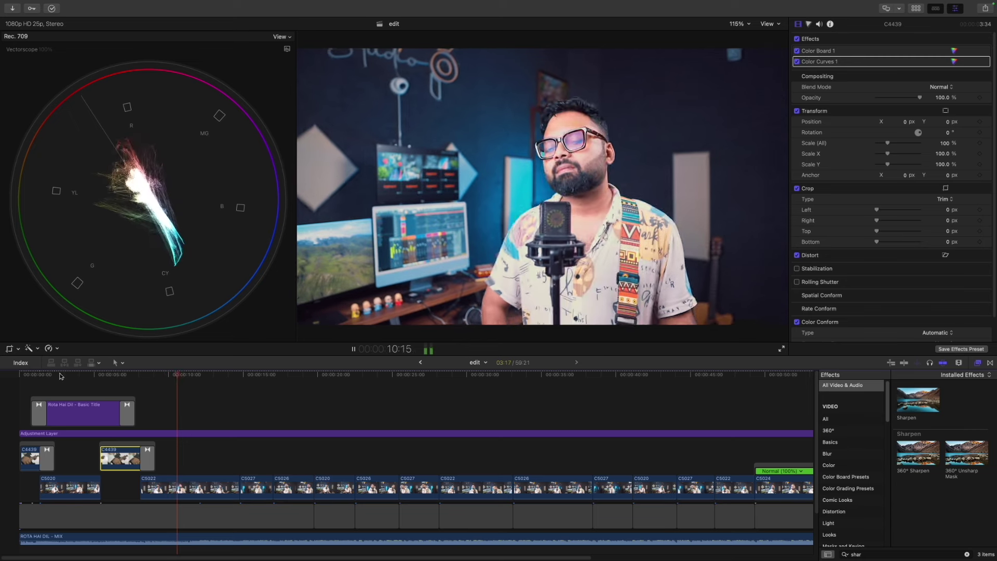
{"action": "key", "text": "space"}
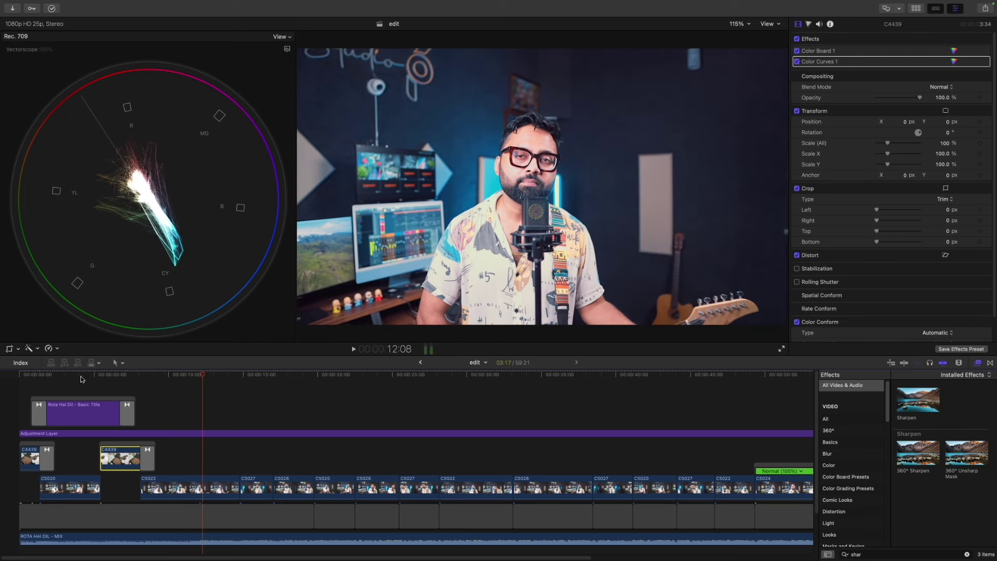
{"action": "left_click", "coordinate": [80, 378]}
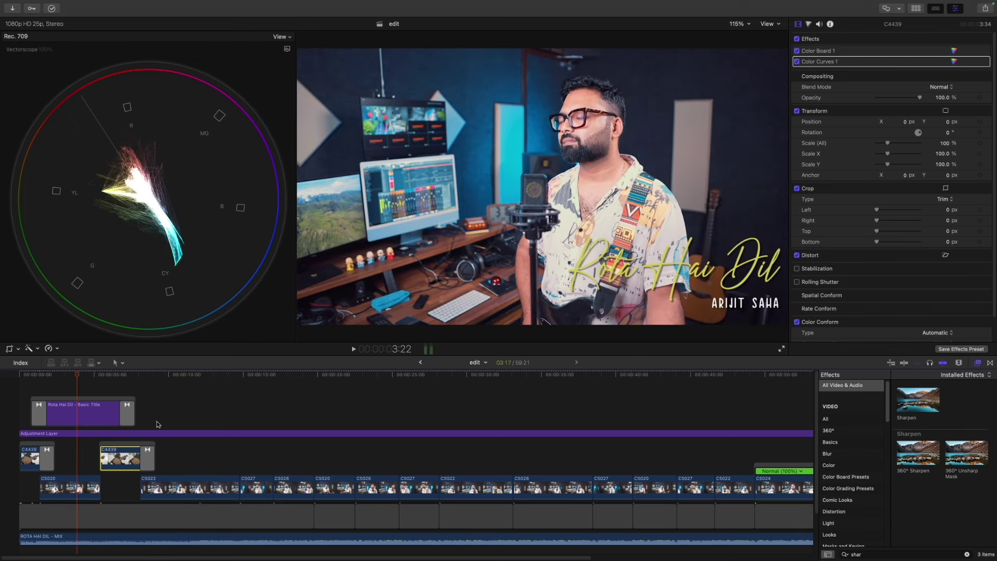
{"action": "left_click", "coordinate": [36, 381]}
{"action": "key", "text": "space"}
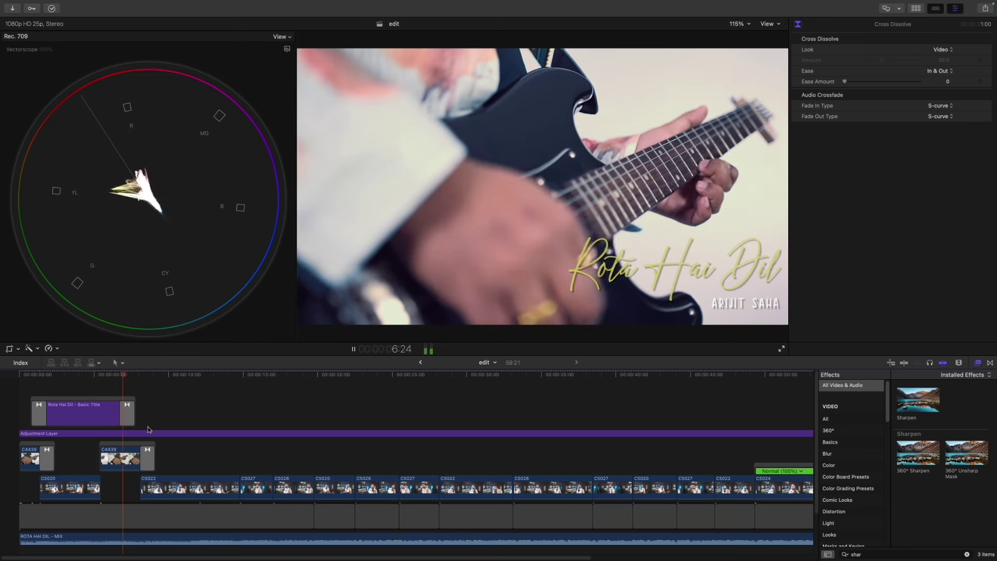
Extend the Rota Hai Dil title clip's end edge to the right and review playback
{"action": "left_click_drag", "start_coordinate": [129, 411], "coordinate": [147, 408]}
{"action": "key", "text": "super+7"}
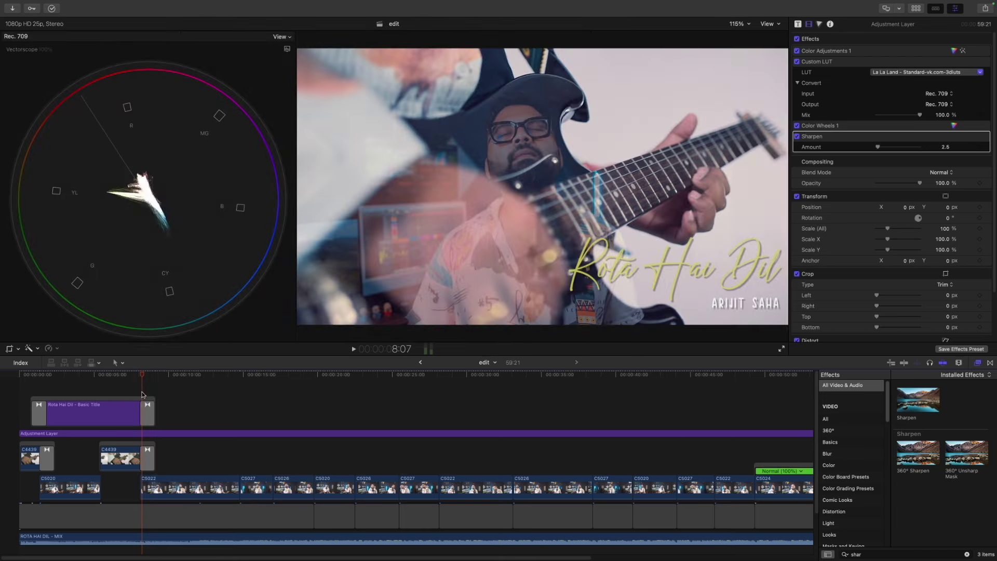
{"action": "left_click_drag", "start_coordinate": [147, 408], "coordinate": [162, 407]}
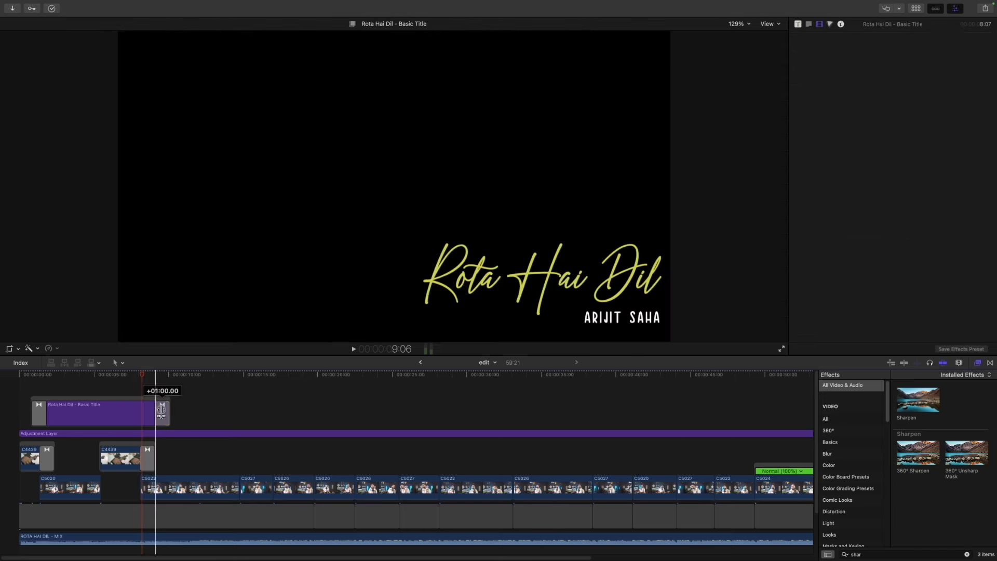
{"action": "left_click", "coordinate": [101, 375]}
{"action": "key", "text": "space"}
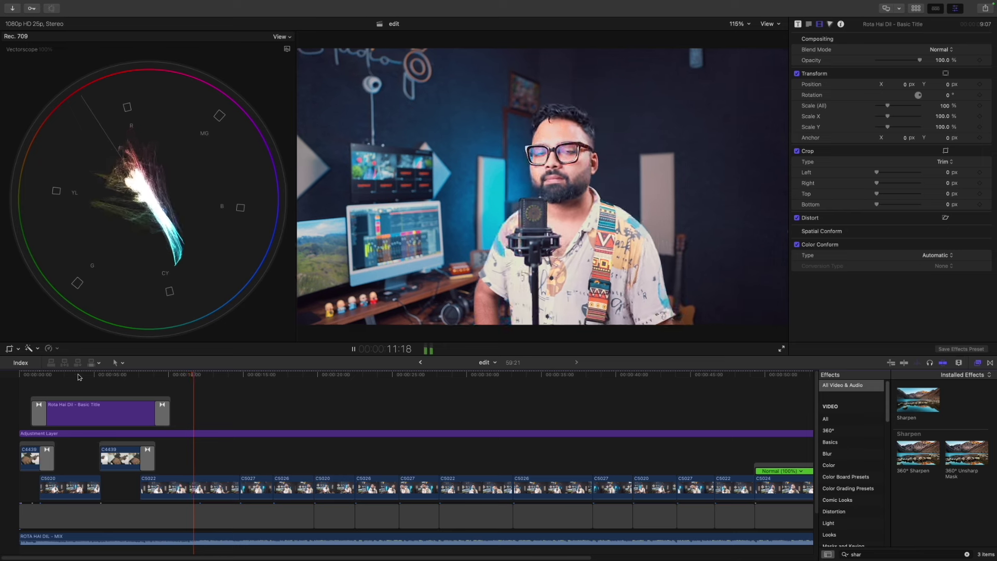
{"action": "key", "text": "space"}
Trim the title's start so it begins about one second in, lasting 8 seconds 19 frames
{"action": "left_click_drag", "start_coordinate": [36, 409], "coordinate": [33, 410]}
{"action": "left_click", "coordinate": [22, 375]}
{"action": "key", "text": "space"}
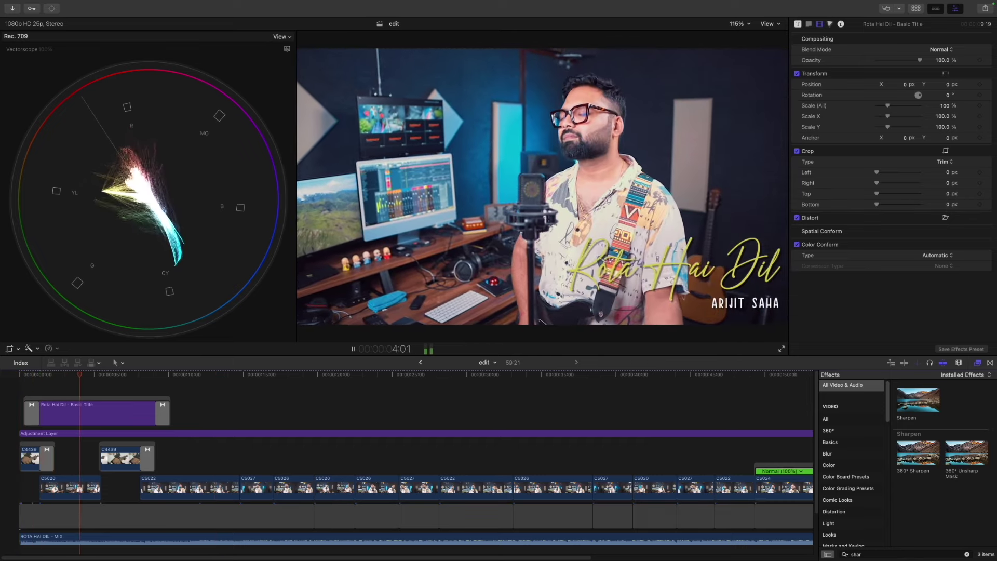
{"action": "key", "text": "space"}
{"action": "left_click_drag", "start_coordinate": [33, 407], "coordinate": [47, 408]}
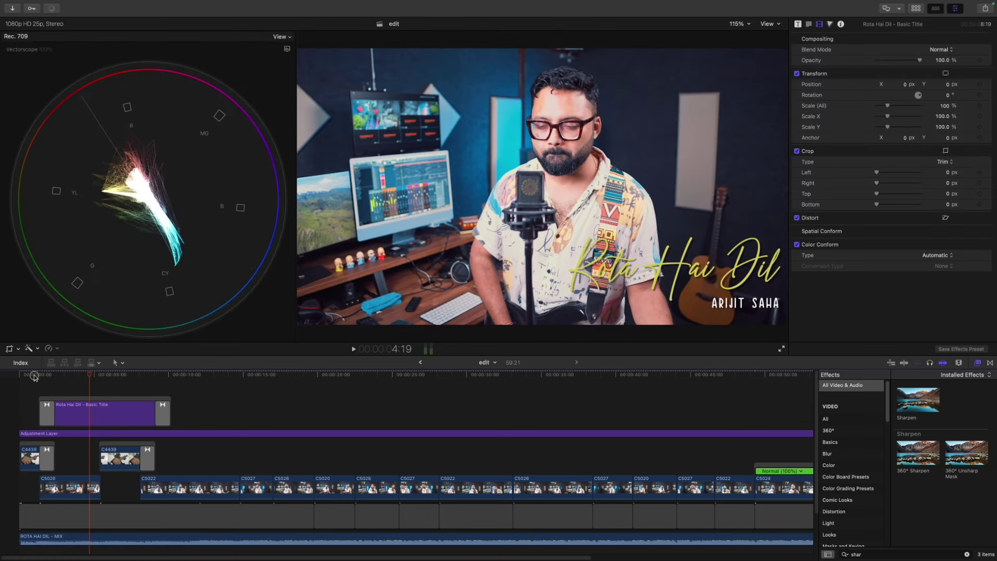
{"action": "left_click", "coordinate": [34, 377]}
{"action": "key", "text": "space"}
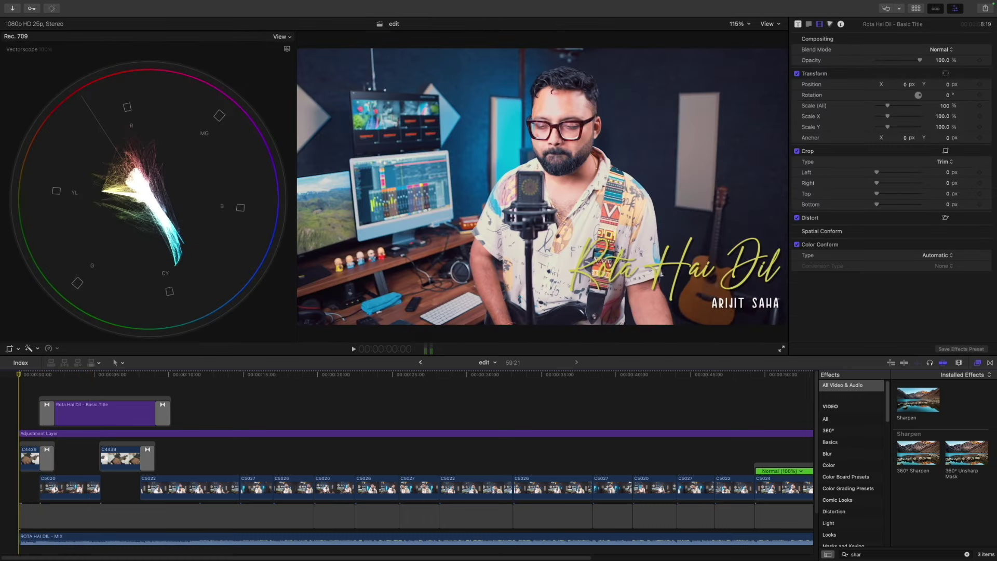
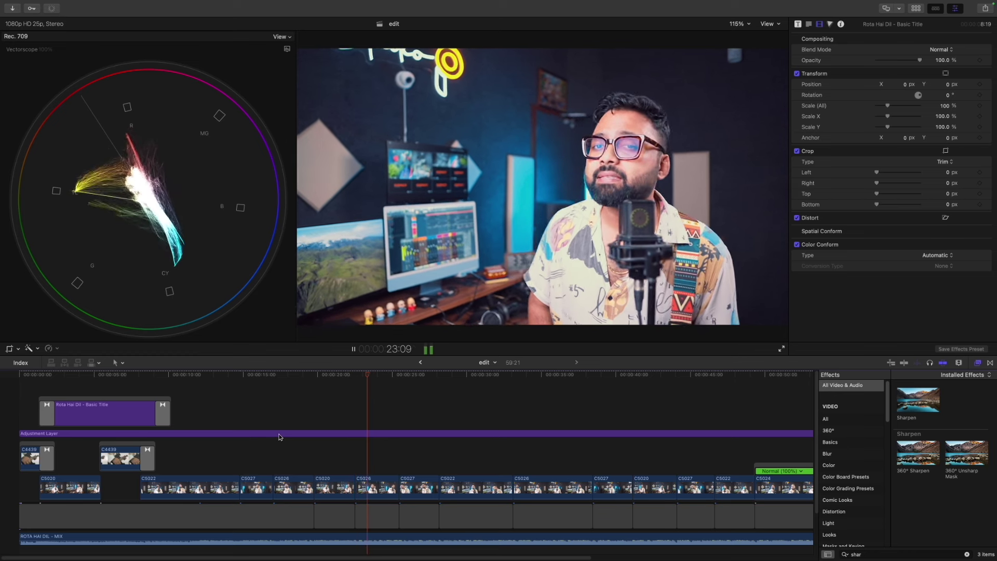
On the adjustment layer's Color Adjustments 1, raise Contrast to 13 and lower Highlights to -24
{"action": "key", "text": "space"}
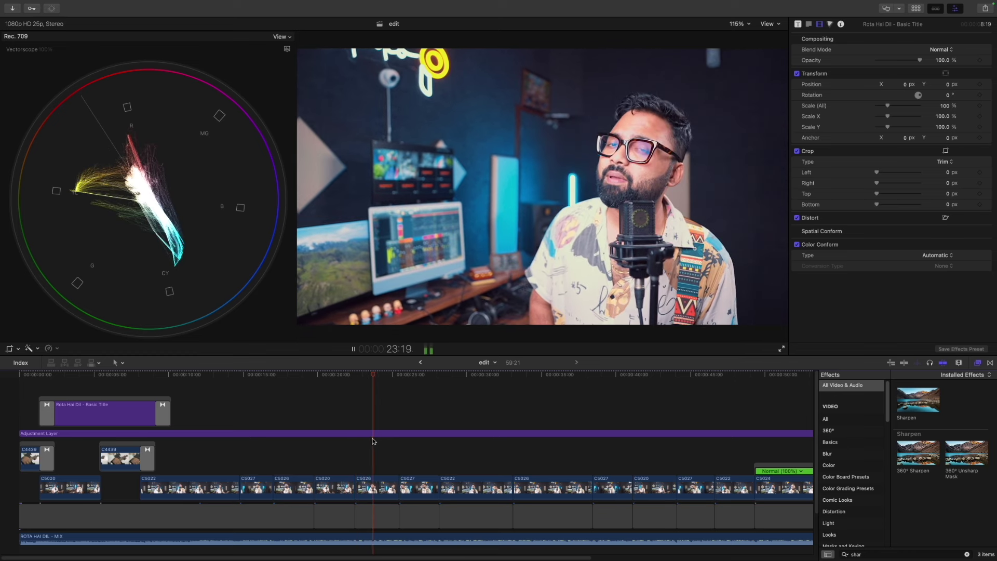
{"action": "left_click", "coordinate": [370, 433]}
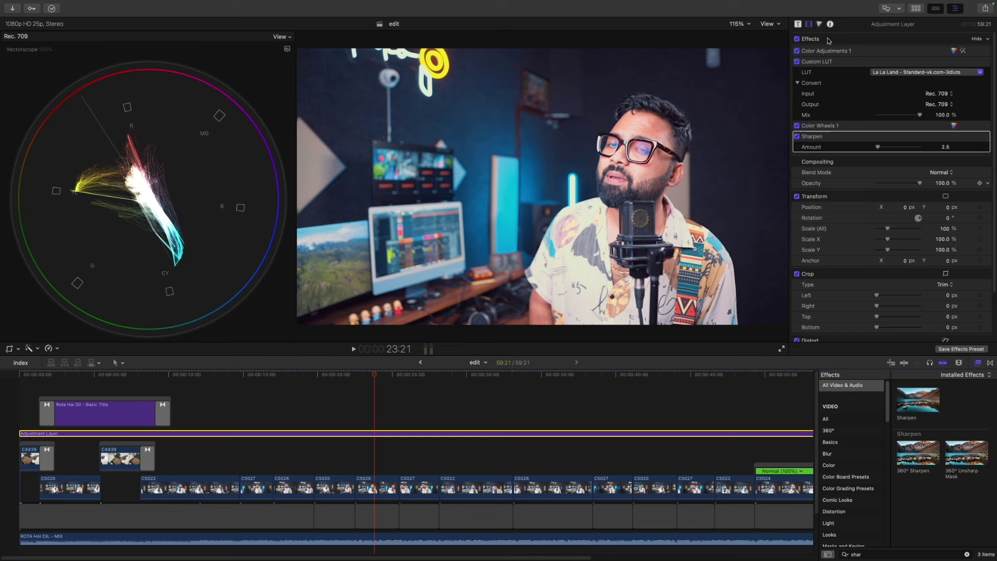
{"action": "left_click", "coordinate": [899, 52]}
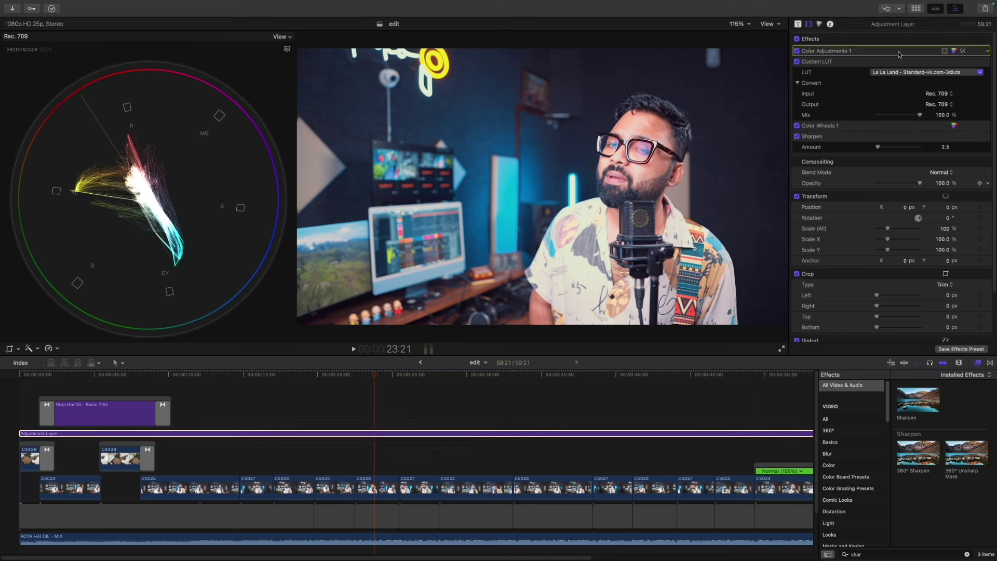
{"action": "left_click", "coordinate": [954, 51]}
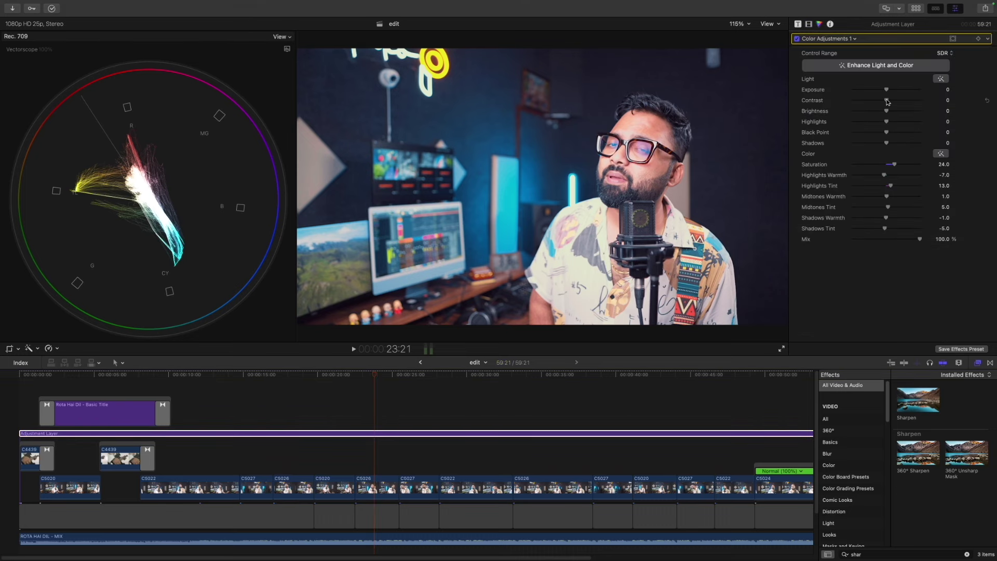
{"action": "left_click_drag", "start_coordinate": [888, 102], "coordinate": [880, 126]}
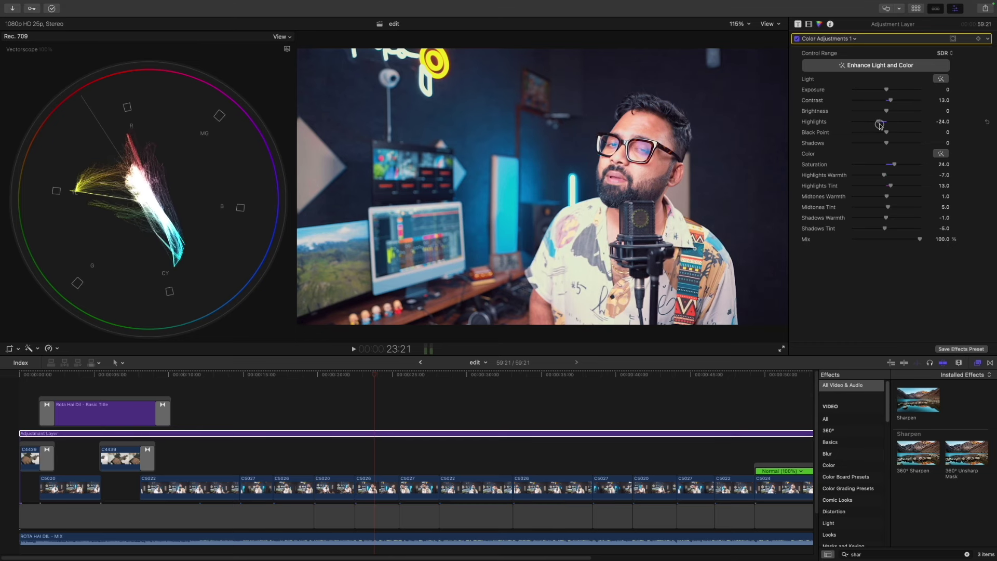
{"action": "left_click", "coordinate": [157, 382]}
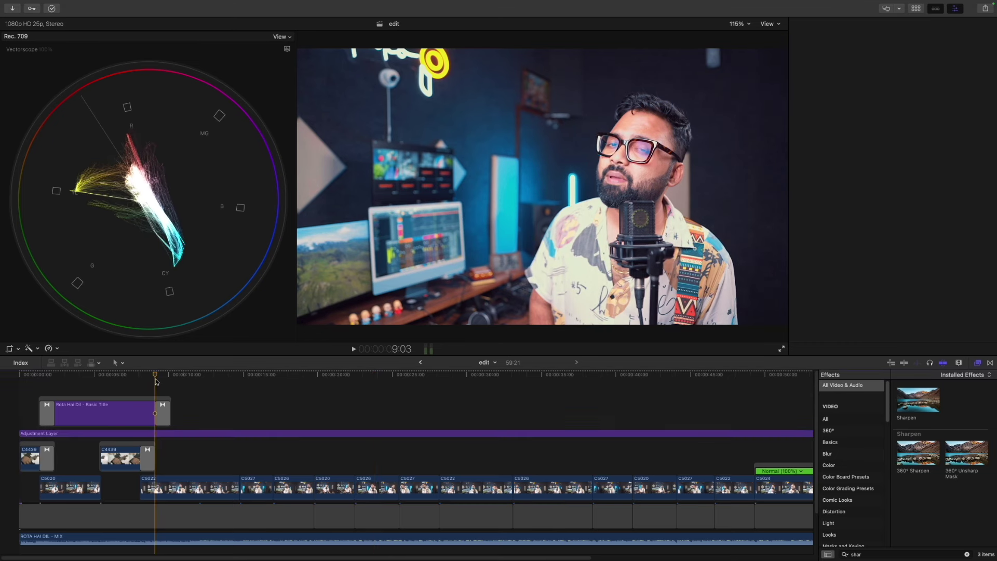
{"action": "key", "text": "space"}
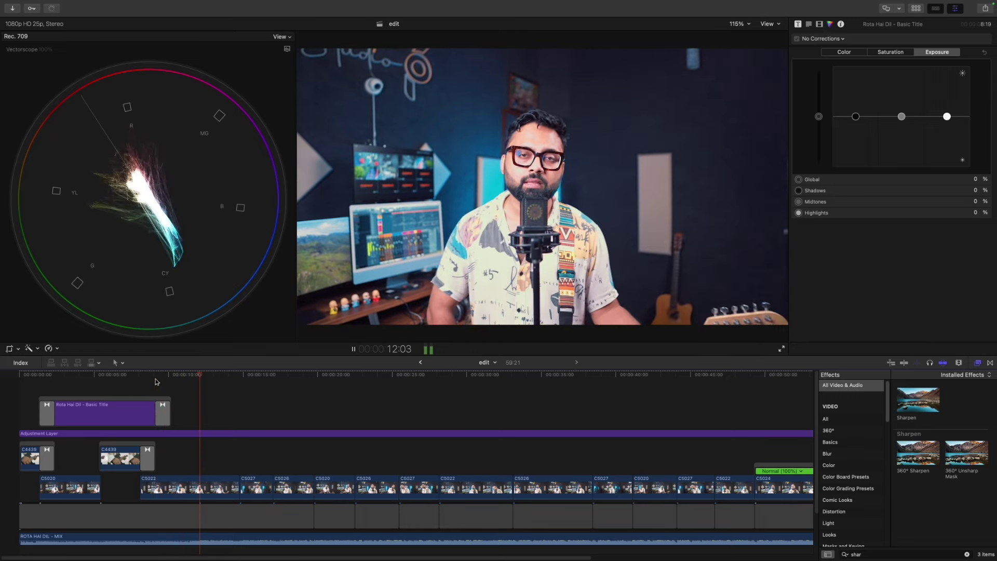
{"action": "key", "text": "space"}
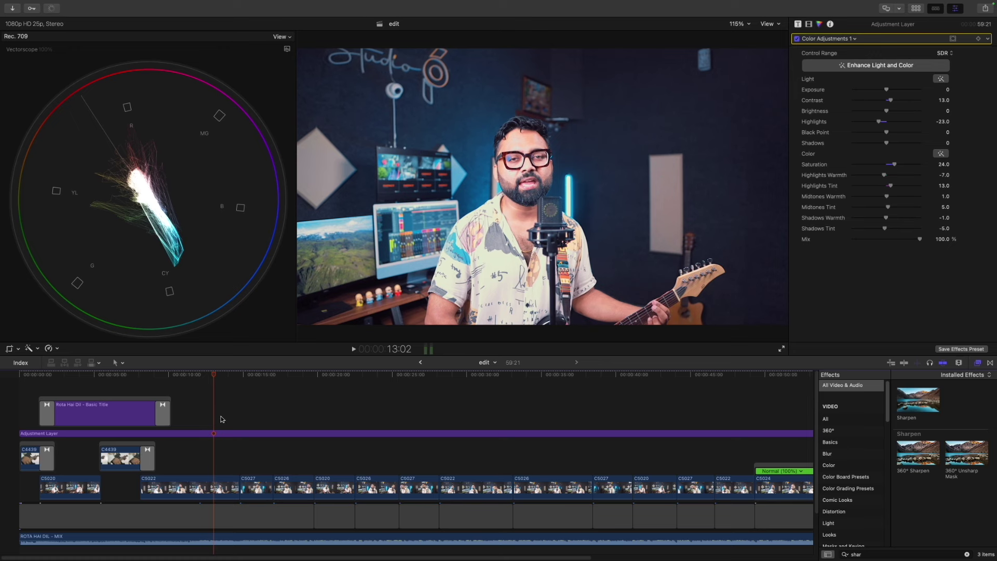
{"action": "left_click", "coordinate": [211, 433]}
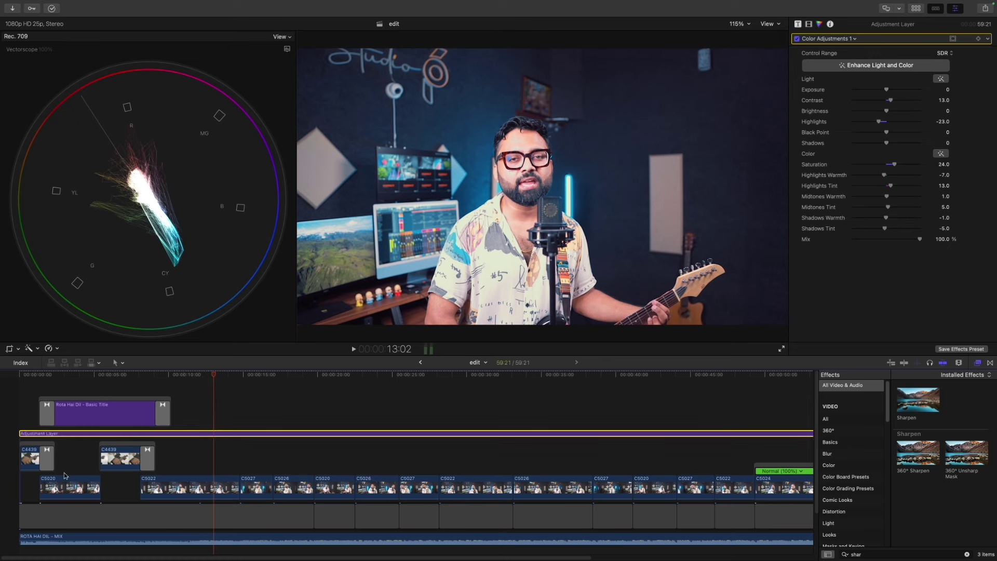
{"action": "left_click", "coordinate": [32, 459]}
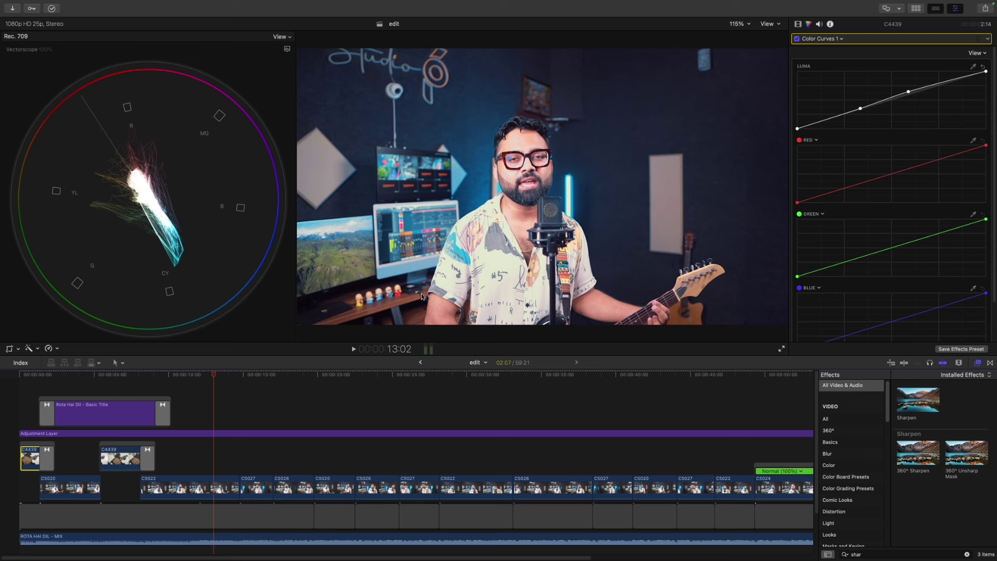
{"action": "left_click_drag", "start_coordinate": [218, 381], "coordinate": [640, 376]}
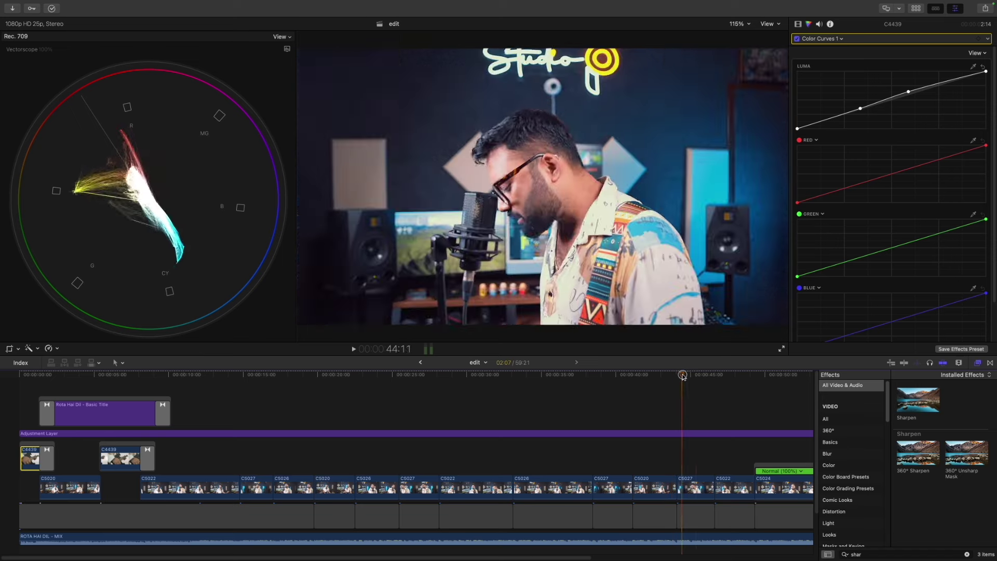
{"action": "mouse_move", "coordinate": [641, 376]}
{"action": "left_mouse_down"}
{"action": "mouse_move", "coordinate": [733, 377]}
{"action": "mouse_move", "coordinate": [448, 380]}
{"action": "left_mouse_up"}
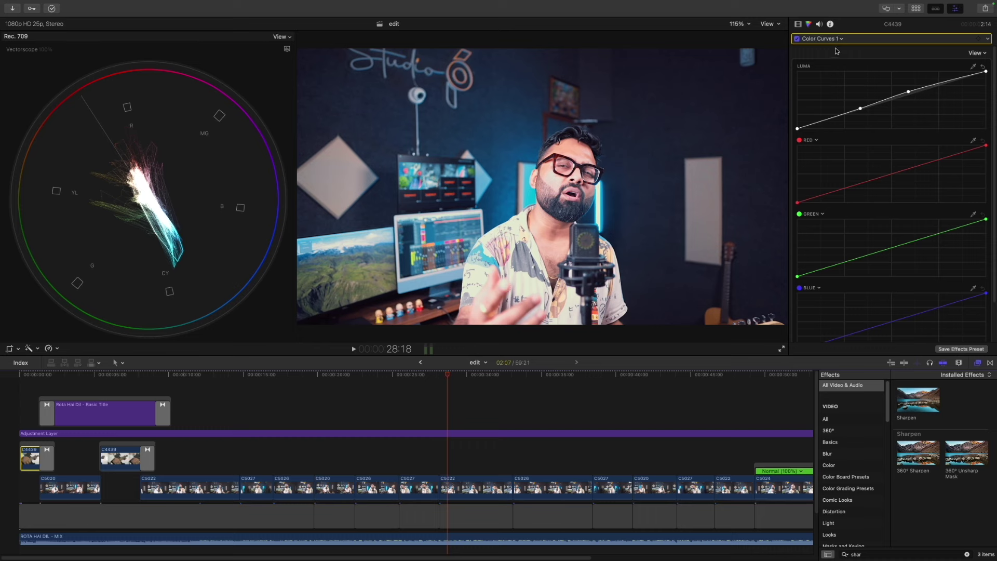
{"action": "mouse_move", "coordinate": [966, 2]}
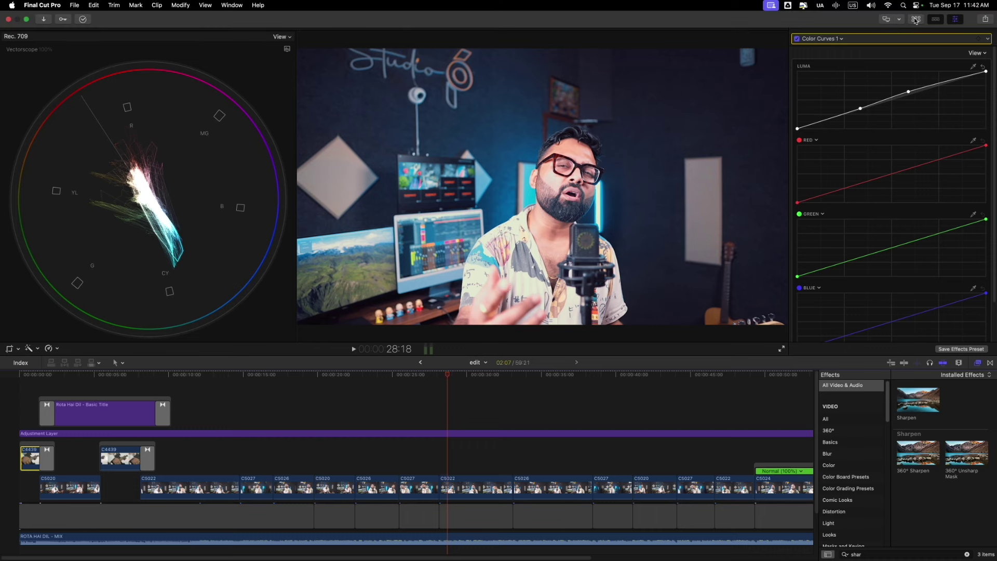
Set Camera LUT to None on the seven browser clips, C5020–C5027 plus C4438 and C4439
{"action": "left_click", "coordinate": [915, 19]}
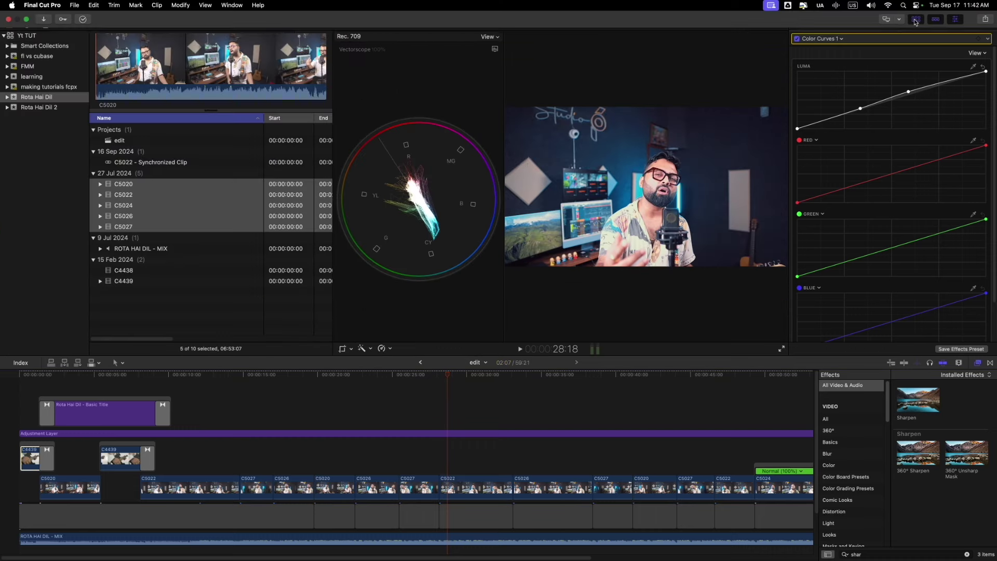
{"action": "left_click", "coordinate": [144, 272], "text": "super"}
{"action": "left_click", "coordinate": [146, 281], "text": "super"}
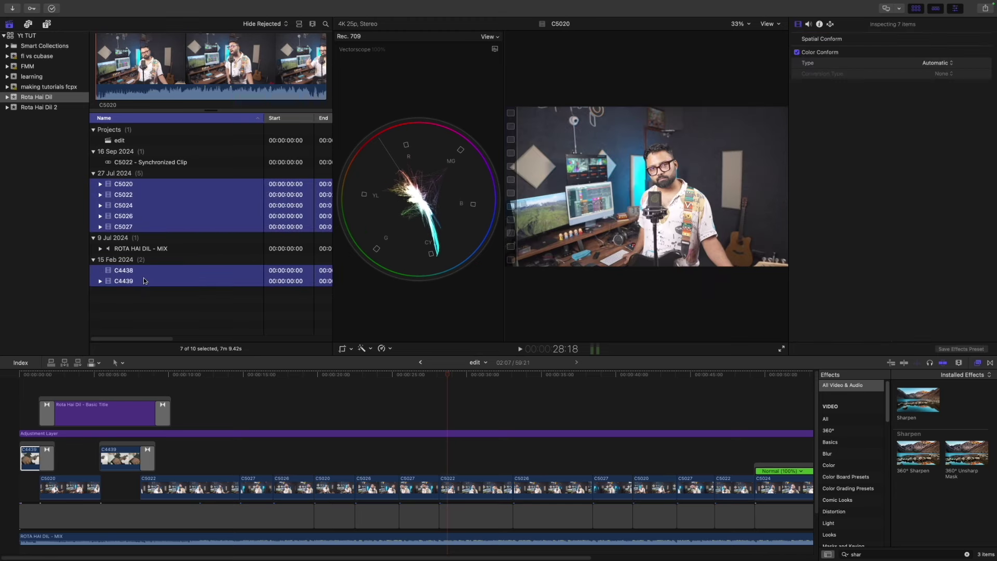
{"action": "left_click", "coordinate": [819, 24]}
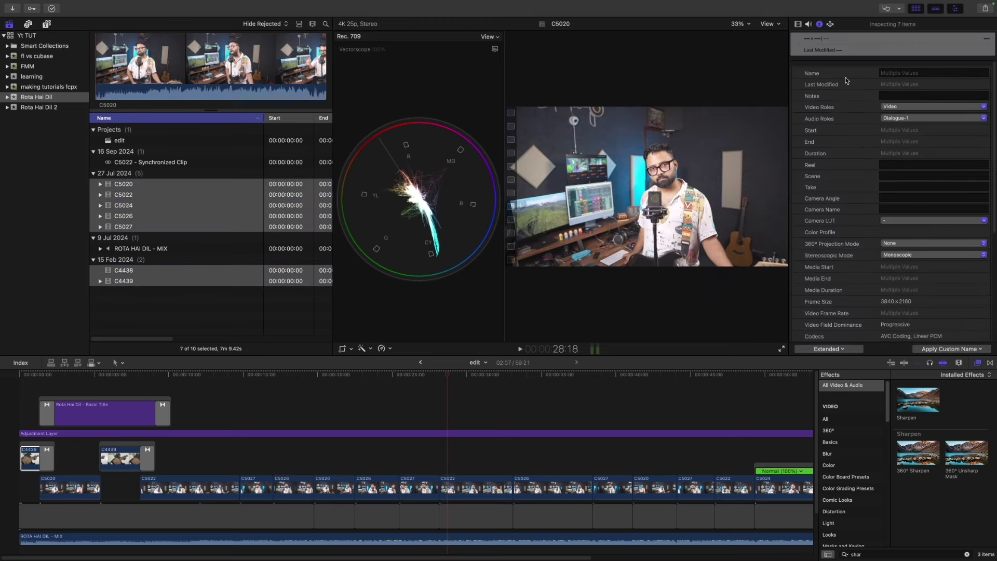
{"action": "left_click", "coordinate": [913, 222]}
{"action": "left_click", "coordinate": [917, 233]}
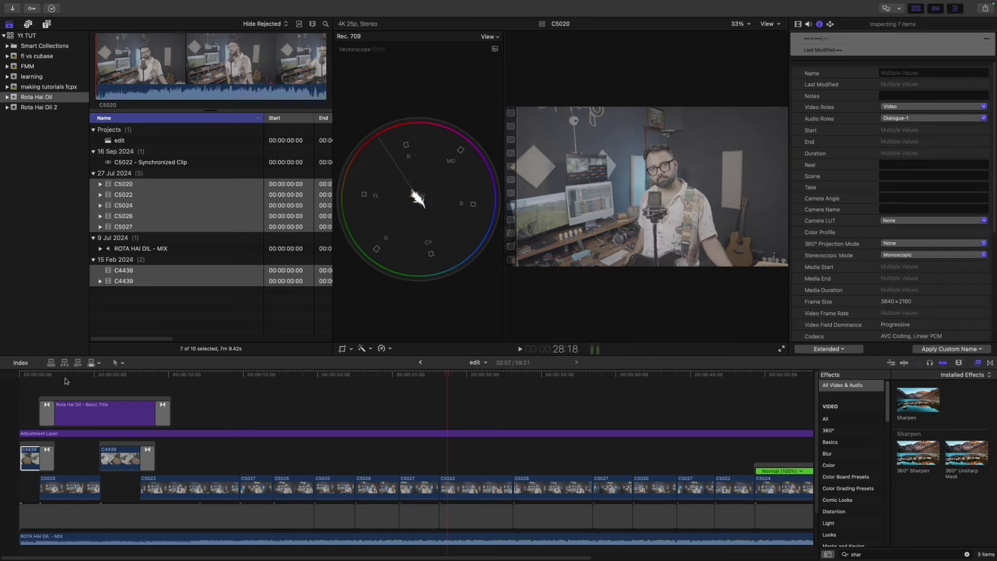
{"action": "left_click", "coordinate": [29, 383]}
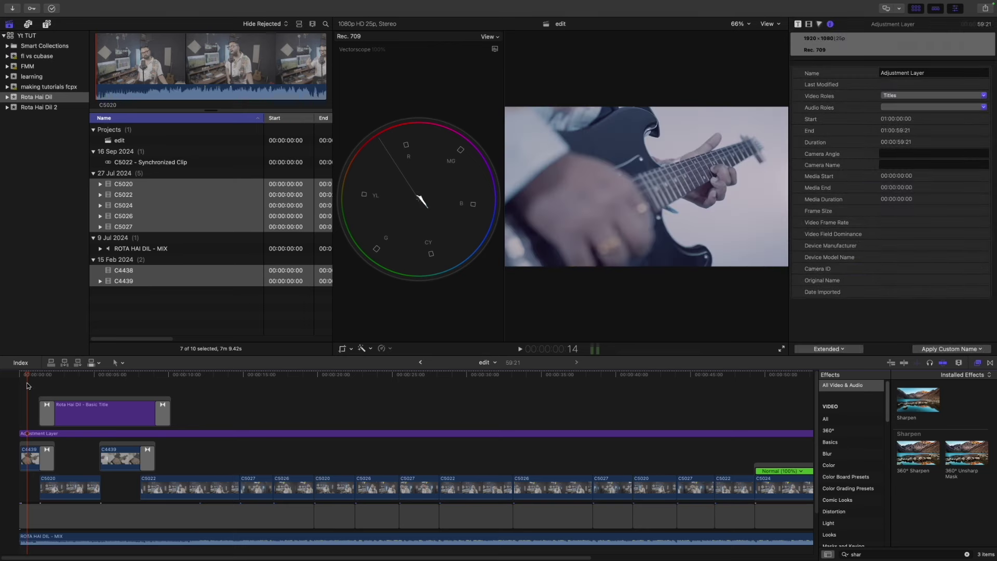
At about 12 seconds, toggle the adjustment layer's Enhance Light and Color off to zero all sliders
{"action": "left_click_drag", "start_coordinate": [71, 378], "coordinate": [155, 375]}
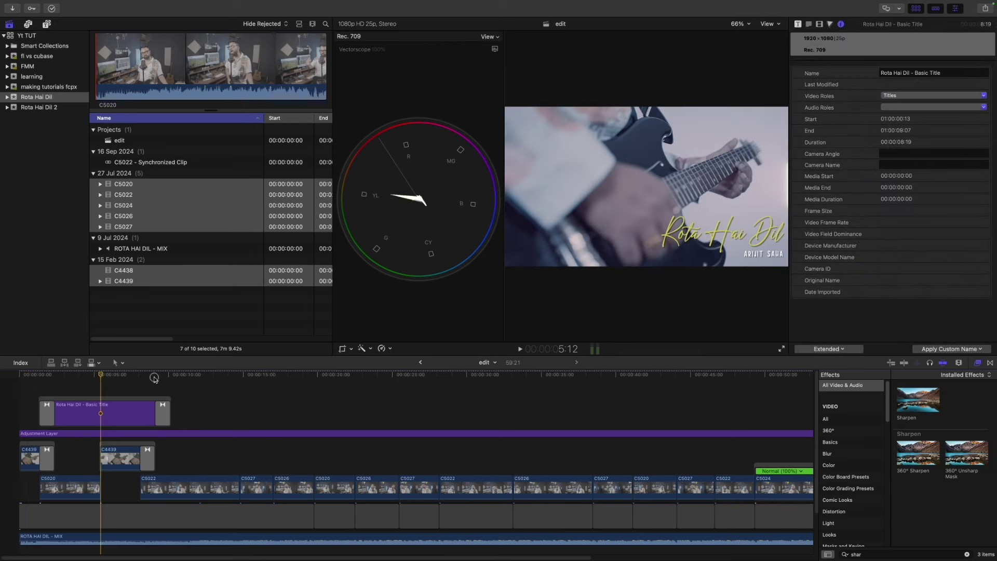
{"action": "left_click", "coordinate": [203, 385]}
{"action": "left_click", "coordinate": [216, 433]}
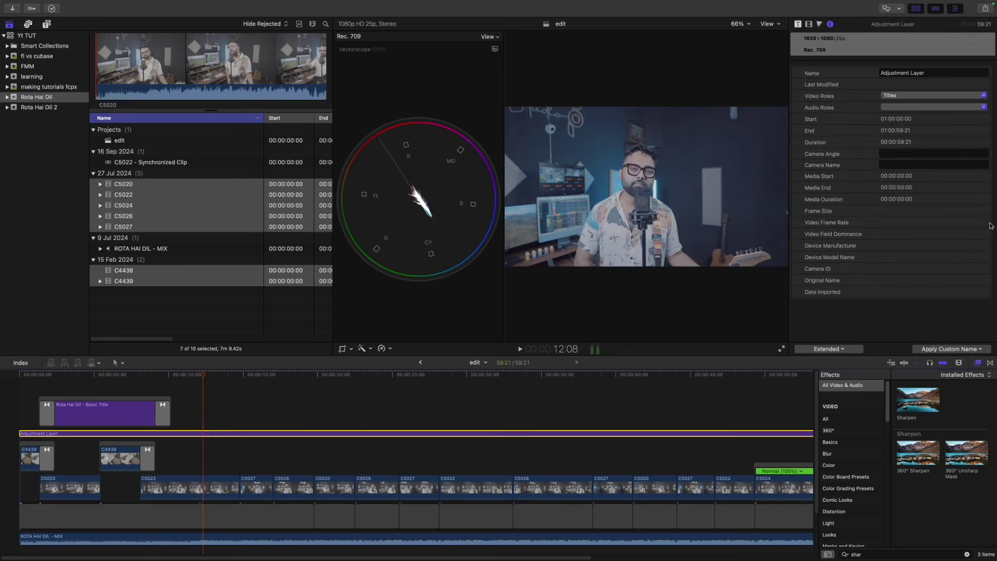
{"action": "left_click", "coordinate": [820, 25]}
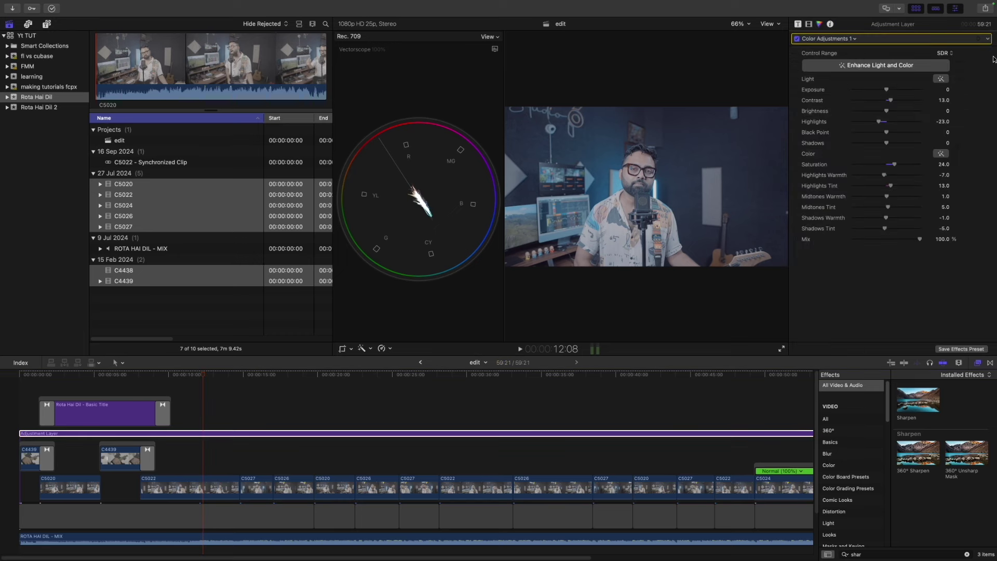
{"action": "left_click", "coordinate": [928, 68]}
{"action": "left_click", "coordinate": [857, 67]}
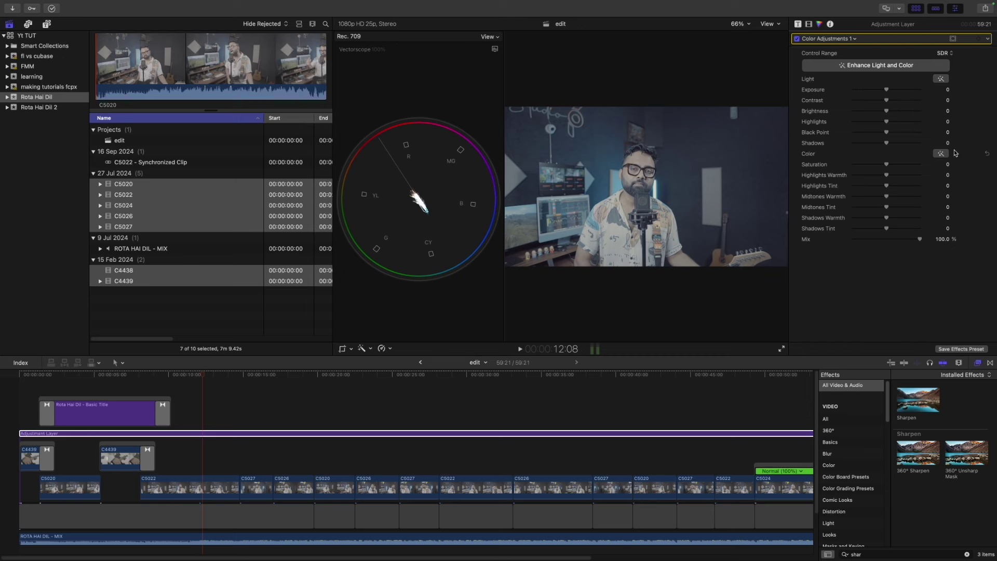
Use the Color Adjustments options menu, then hide the media browser
{"action": "left_click", "coordinate": [990, 43]}
{"action": "left_click", "coordinate": [974, 48]}
{"action": "left_click", "coordinate": [916, 9]}
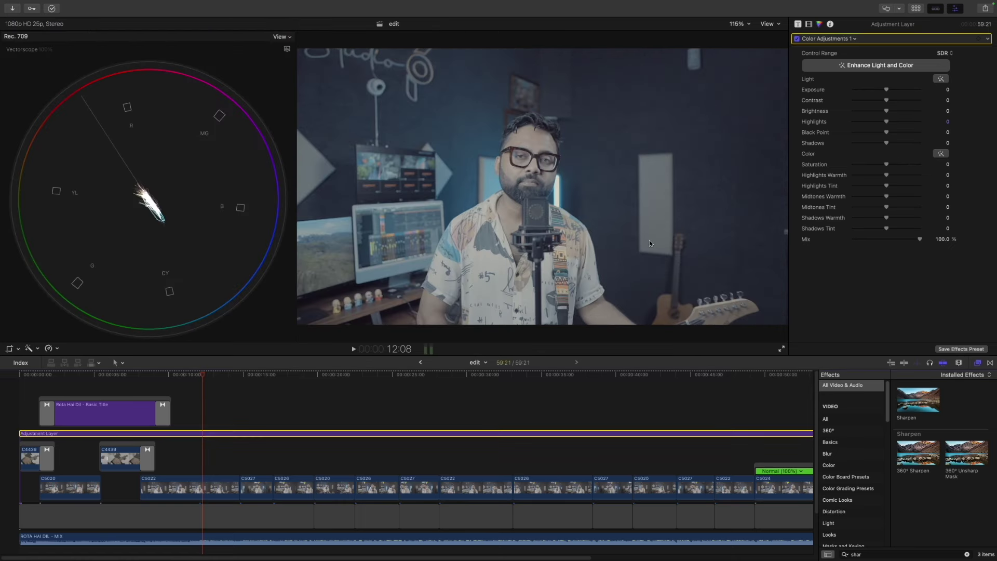
Switch off the adjustment layer's Custom LUT, Color Wheels 1 and Sharpen effects
{"action": "left_click", "coordinate": [808, 24]}
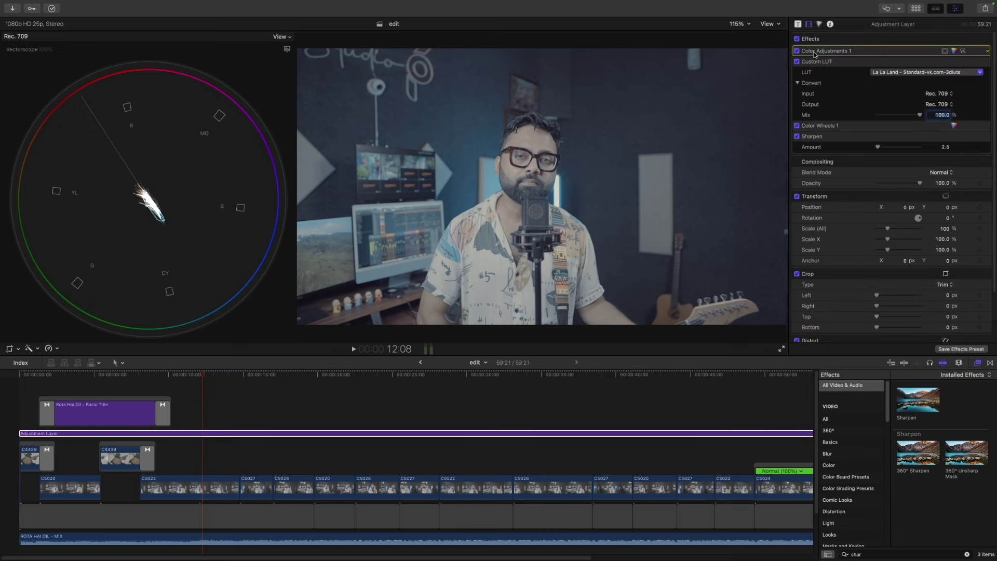
{"action": "left_click", "coordinate": [797, 61]}
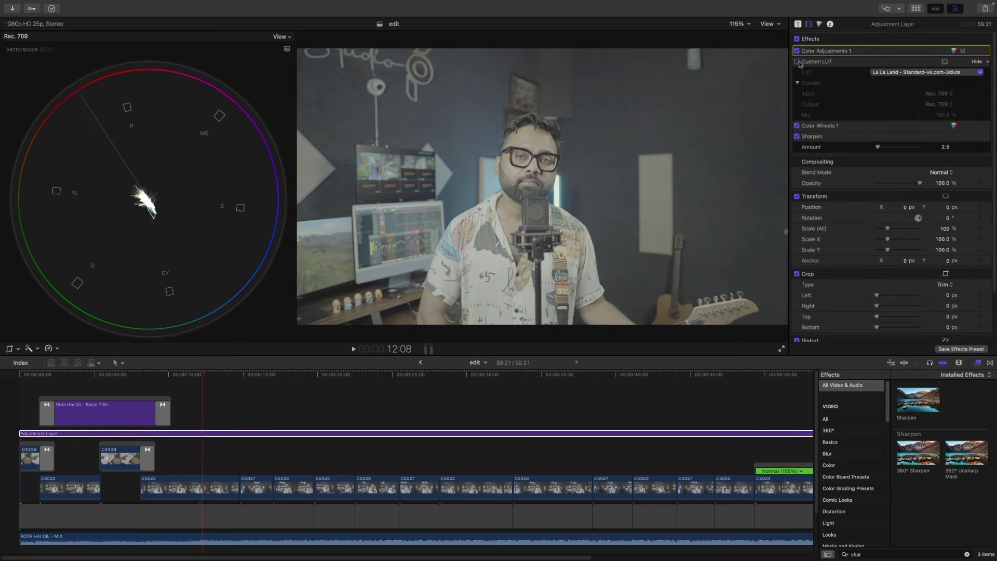
{"action": "left_click", "coordinate": [797, 126]}
{"action": "left_click", "coordinate": [797, 136]}
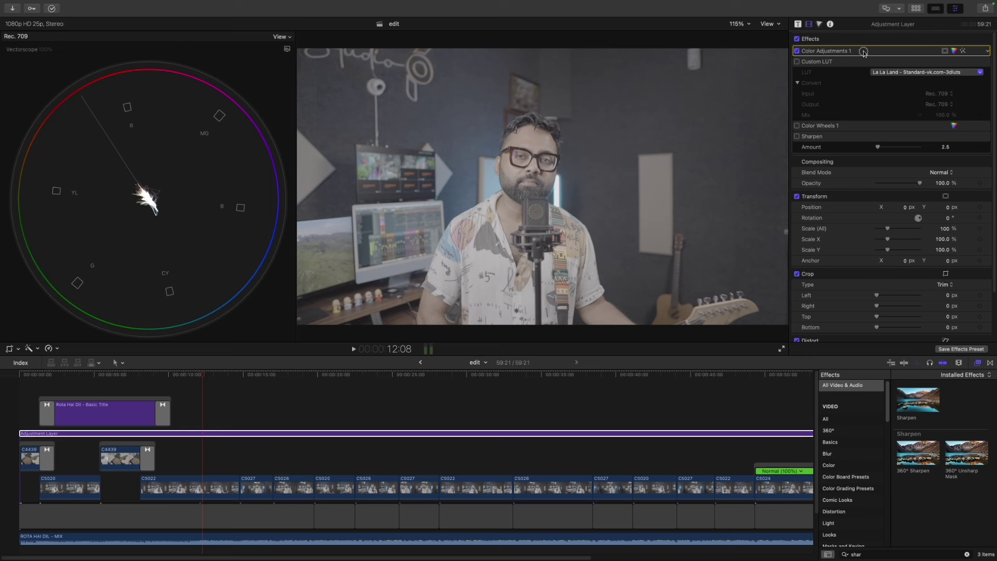
{"action": "left_click", "coordinate": [955, 51]}
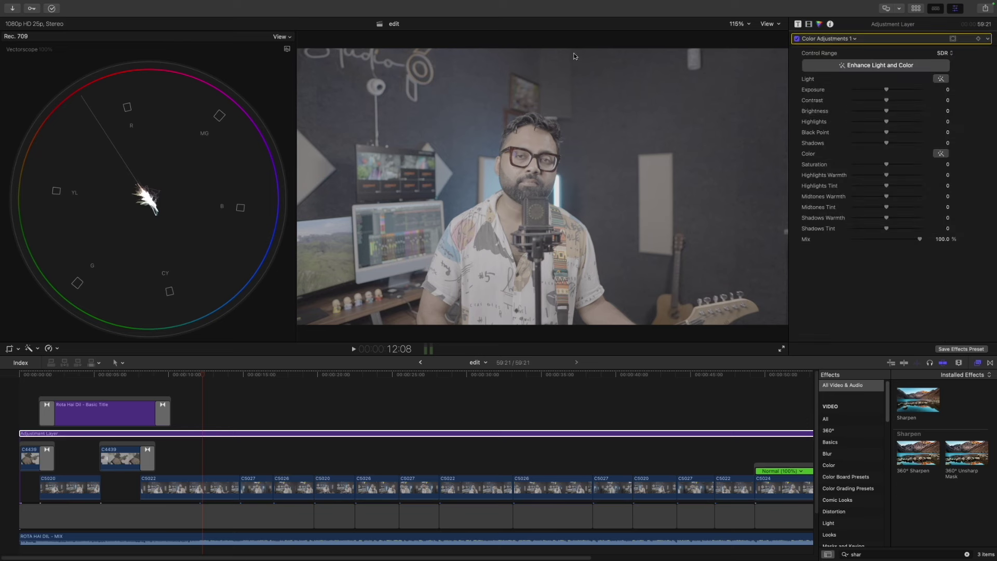
Change the scope to a histogram, then to an RGB waveform parade
{"action": "left_click", "coordinate": [287, 50]}
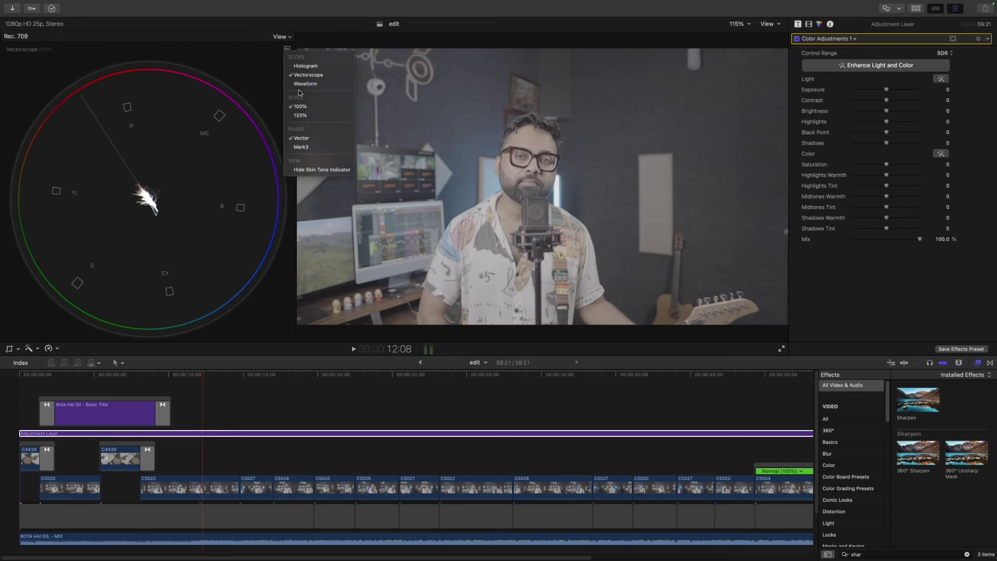
{"action": "left_click", "coordinate": [306, 66]}
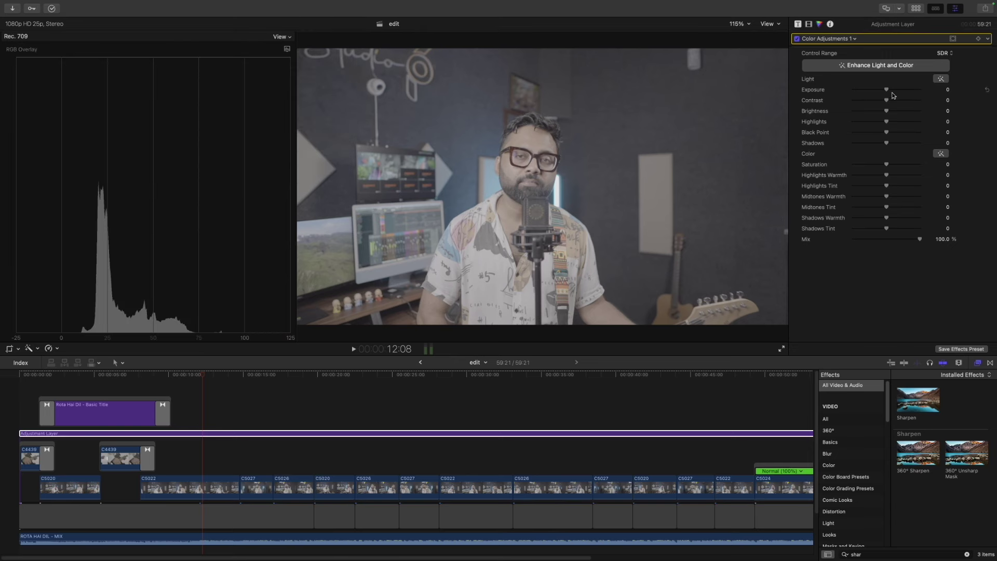
{"action": "left_click", "coordinate": [287, 49]}
{"action": "left_click", "coordinate": [290, 63]}
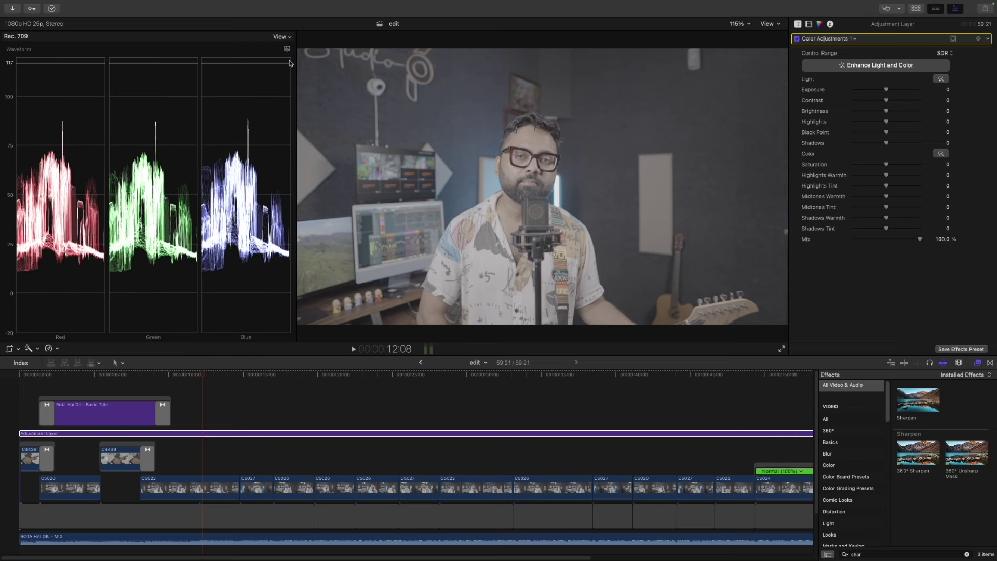
Grade the adjustment layer with Exposure 37, Contrast 49 and Black Point -49
{"action": "left_click_drag", "start_coordinate": [886, 90], "coordinate": [905, 92]}
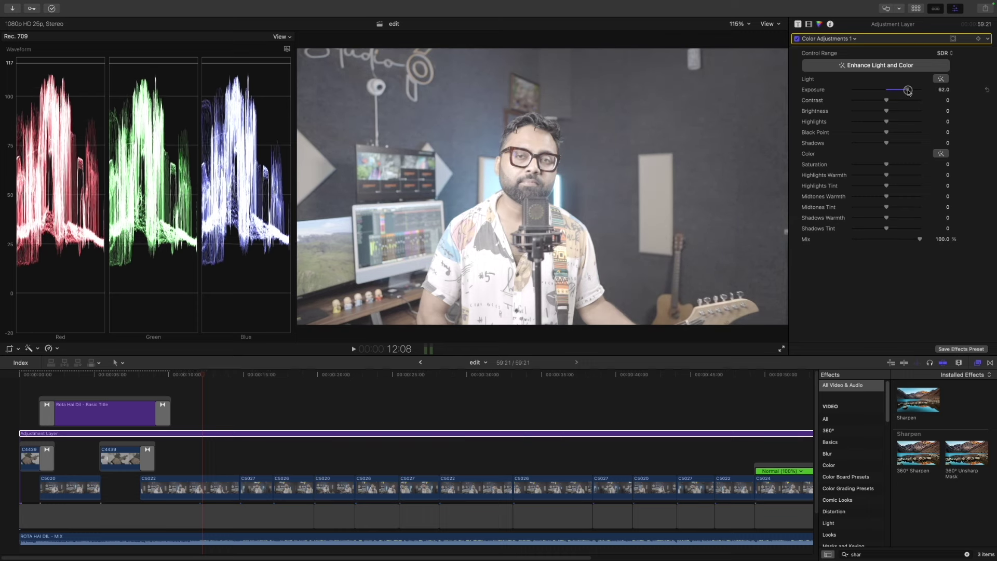
{"action": "left_click_drag", "start_coordinate": [905, 91], "coordinate": [908, 91]}
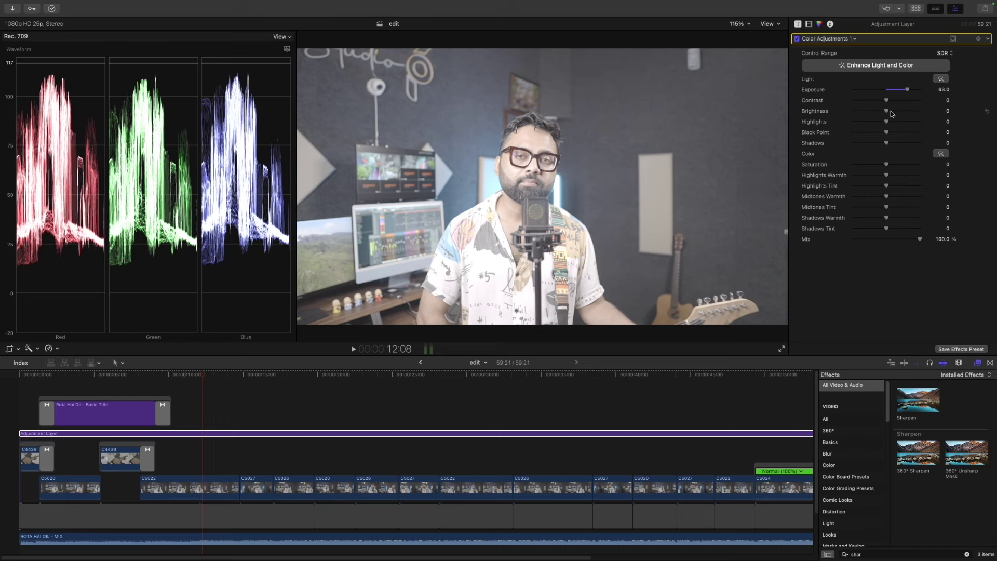
{"action": "left_click_drag", "start_coordinate": [887, 101], "coordinate": [891, 104]}
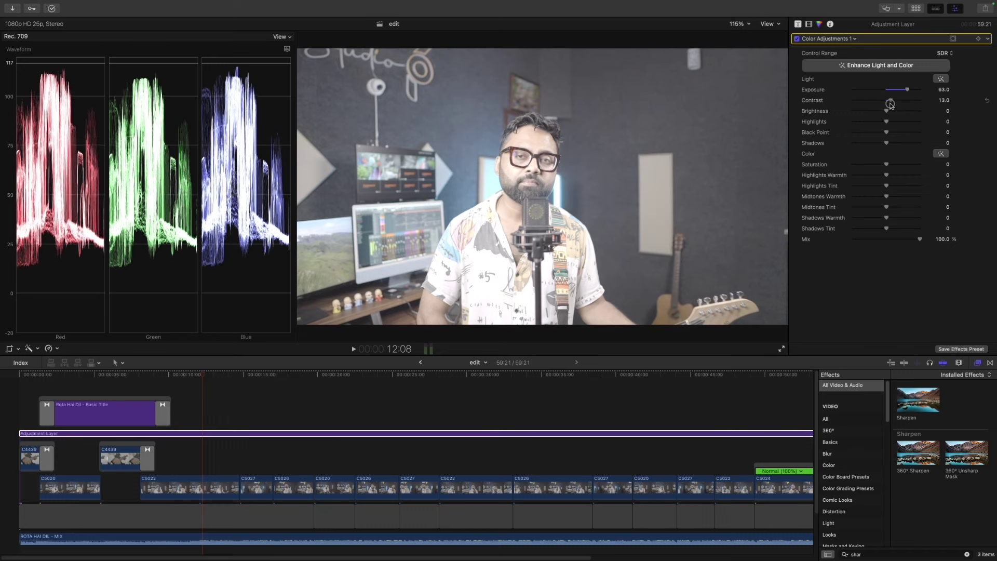
{"action": "left_click_drag", "start_coordinate": [907, 92], "coordinate": [898, 94]}
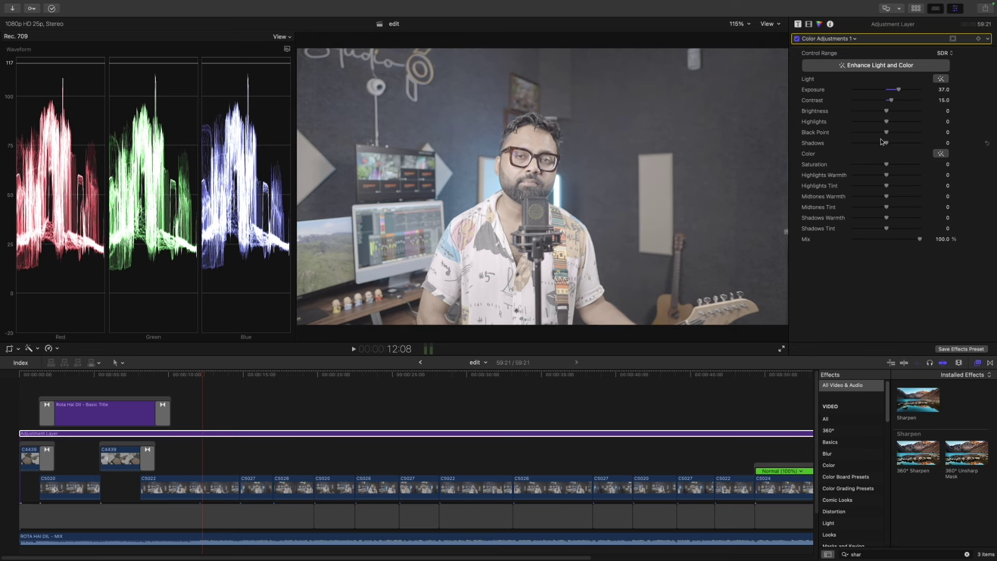
{"action": "left_click_drag", "start_coordinate": [886, 133], "coordinate": [862, 139]}
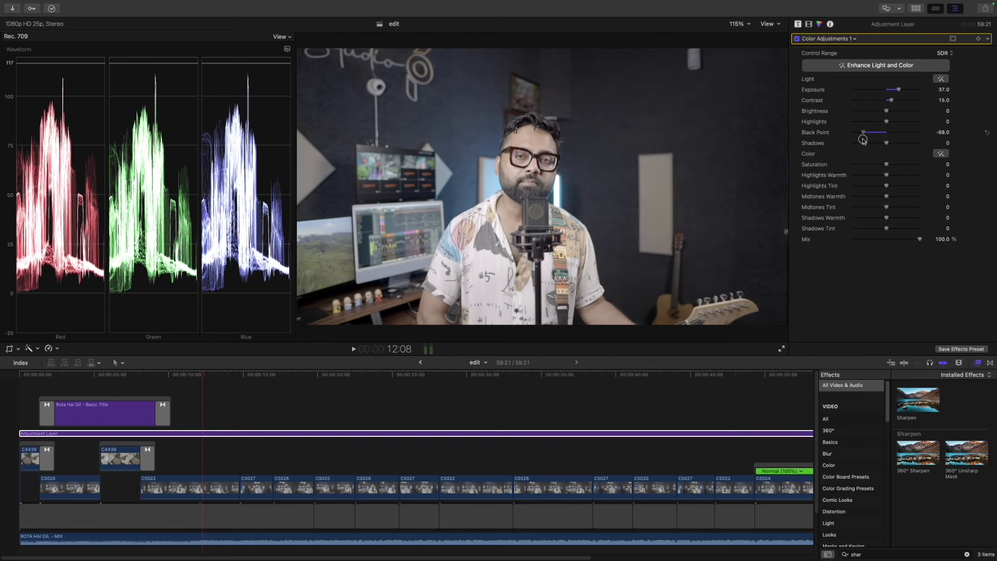
{"action": "mouse_move", "coordinate": [891, 100]}
{"action": "left_mouse_down"}
{"action": "mouse_move", "coordinate": [897, 105]}
{"action": "mouse_move", "coordinate": [868, 132]}
{"action": "left_mouse_up"}
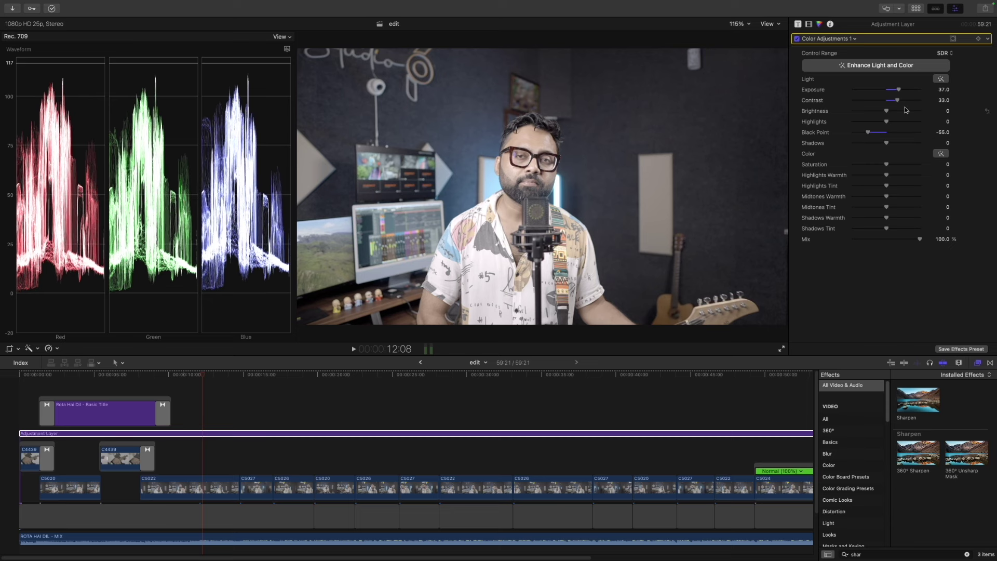
{"action": "left_click_drag", "start_coordinate": [898, 100], "coordinate": [902, 100]}
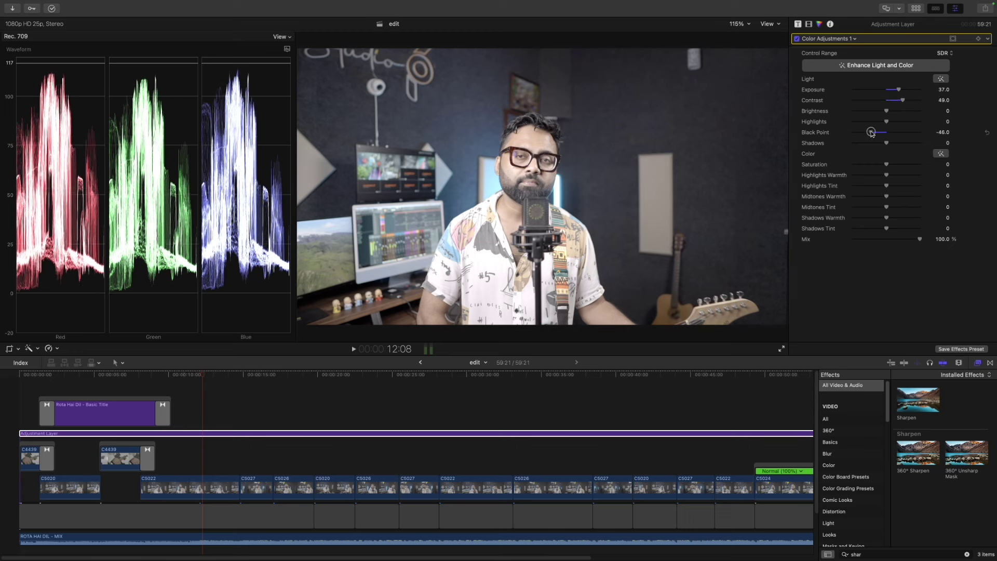
{"action": "left_click_drag", "start_coordinate": [868, 132], "coordinate": [891, 112]}
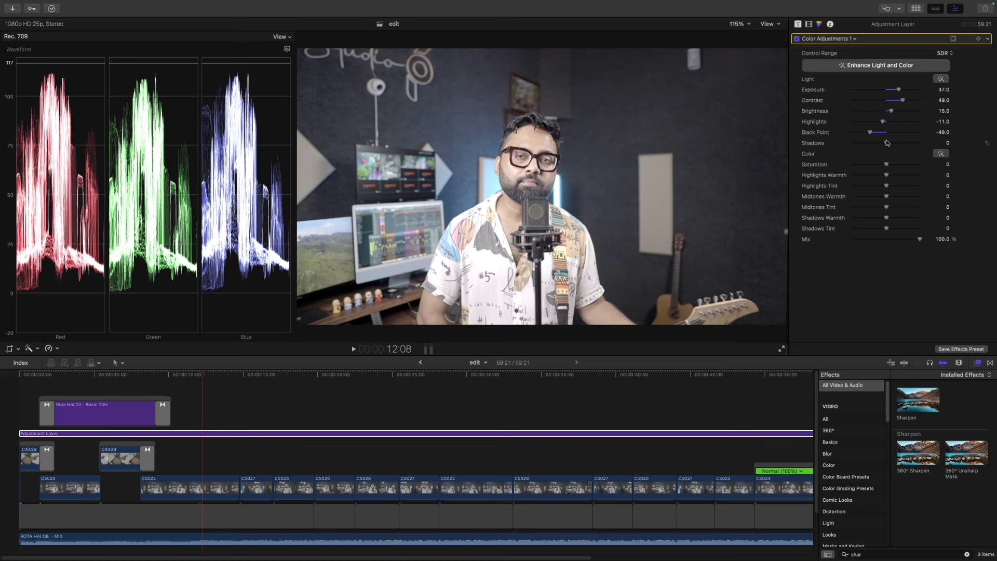
Set Shadows to -19 and cool the highlights' warmth slightly to -3
{"action": "left_click_drag", "start_coordinate": [887, 145], "coordinate": [917, 171]}
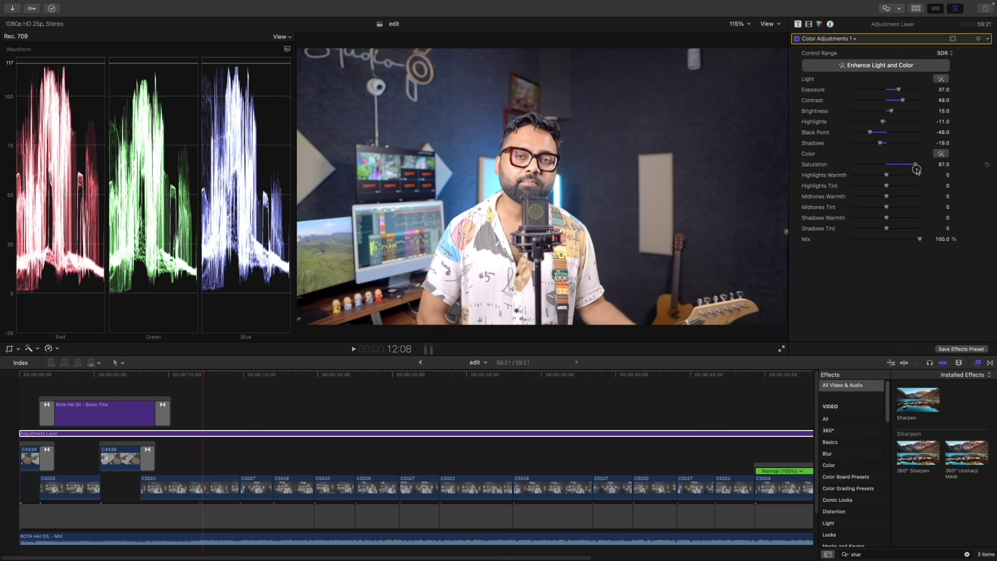
{"action": "left_click_drag", "start_coordinate": [887, 175], "coordinate": [887, 178]}
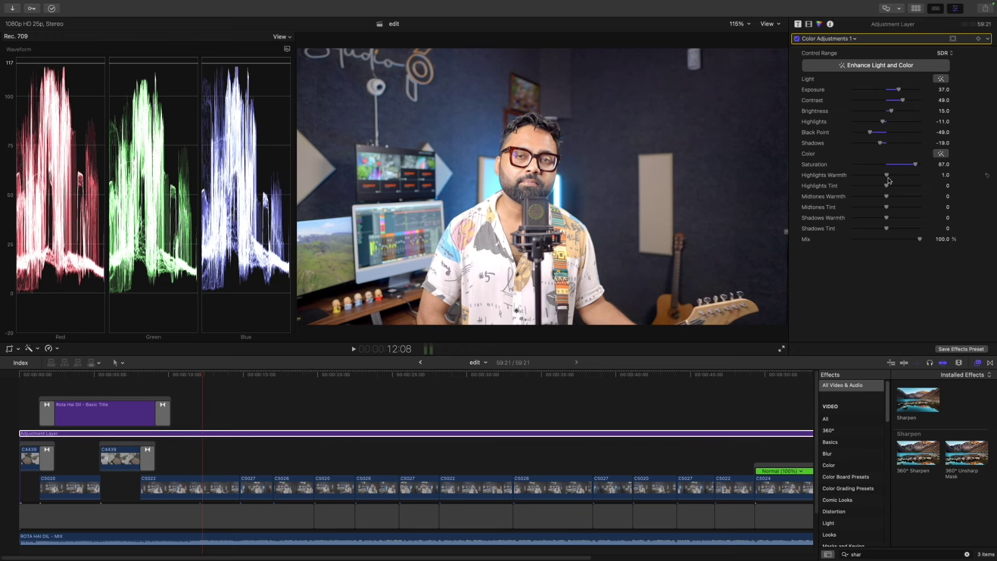
{"action": "left_click_drag", "start_coordinate": [887, 176], "coordinate": [888, 209]}
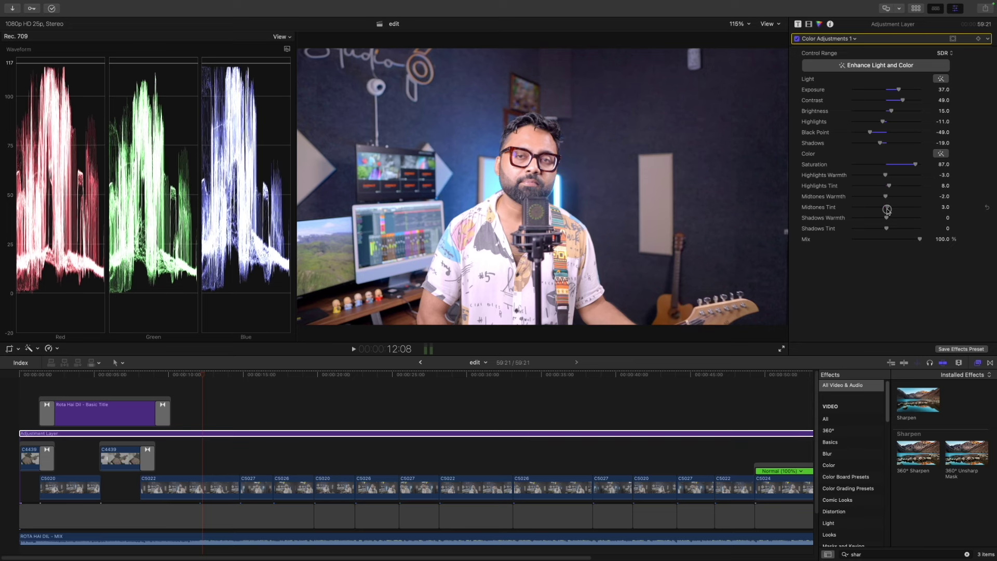
{"action": "left_click", "coordinate": [208, 489]}
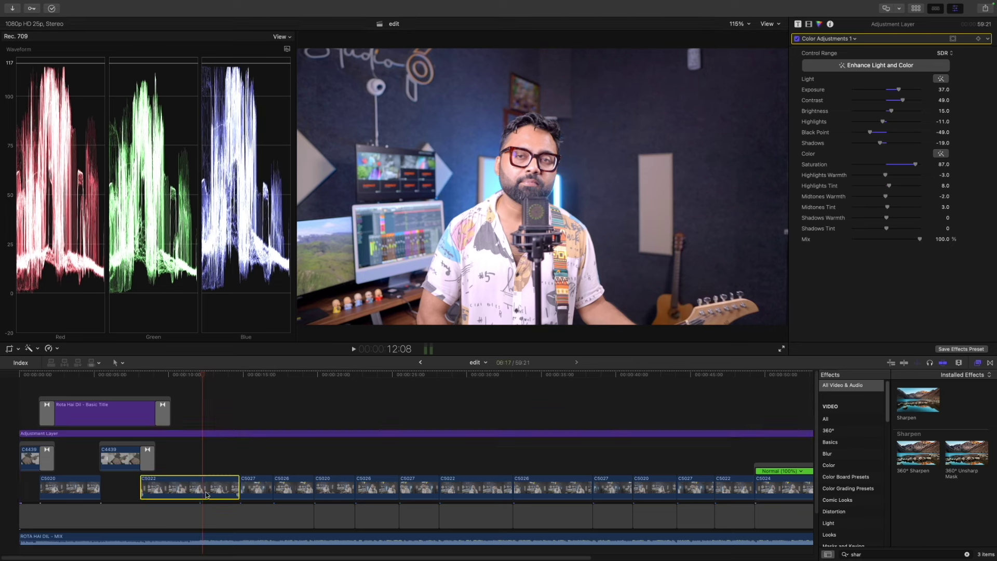
Switch the scope to a vectorscope and apply Draw Mask, found by searching 'mask', to clip C5022
{"action": "left_click", "coordinate": [287, 49]}
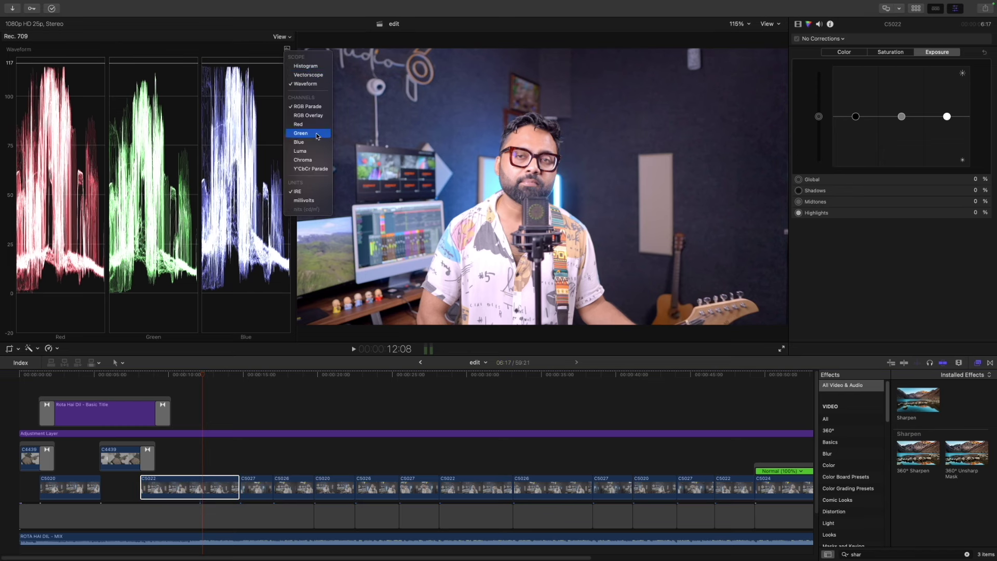
{"action": "left_click", "coordinate": [316, 76]}
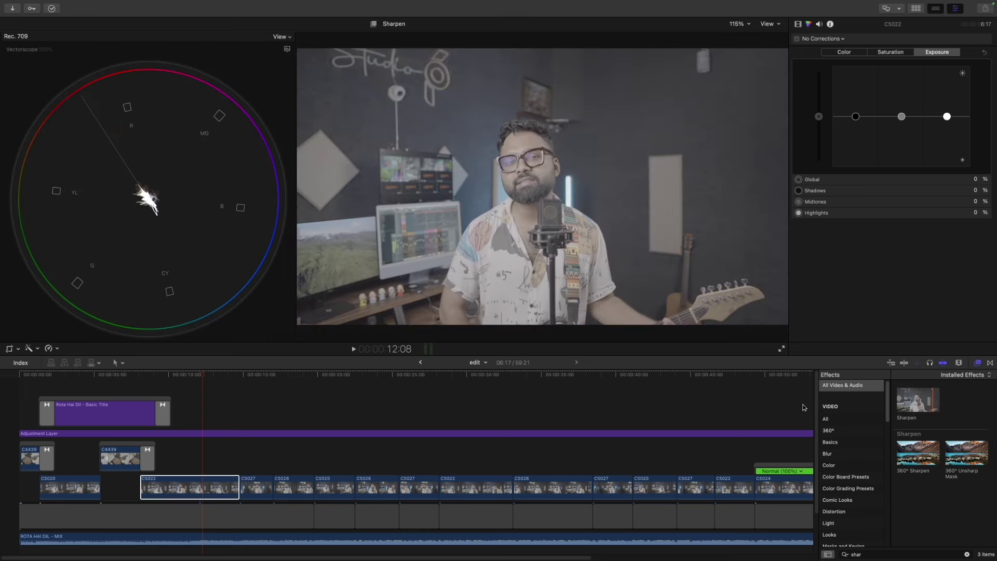
{"action": "left_click", "coordinate": [876, 553]}
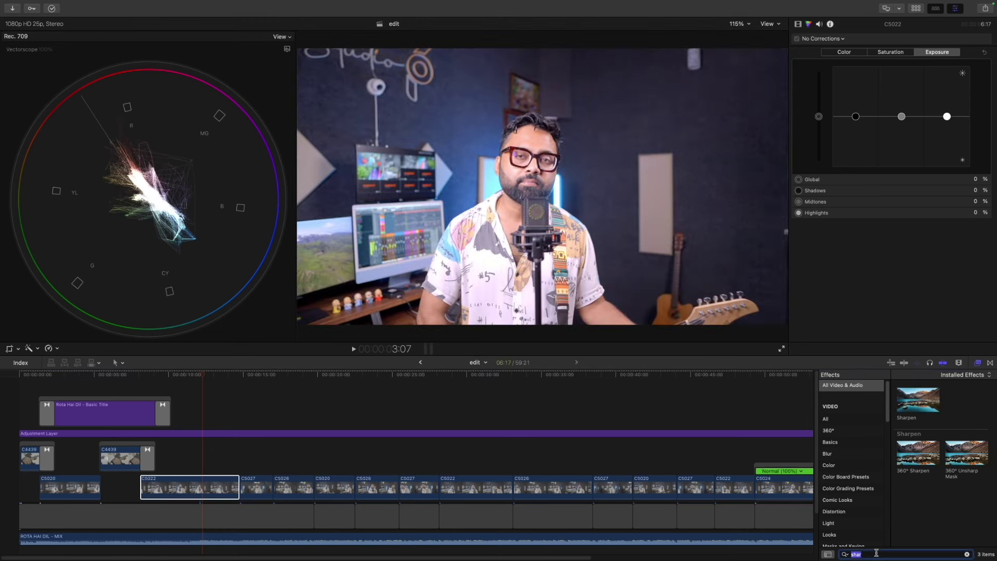
{"action": "type", "text": "mask"}
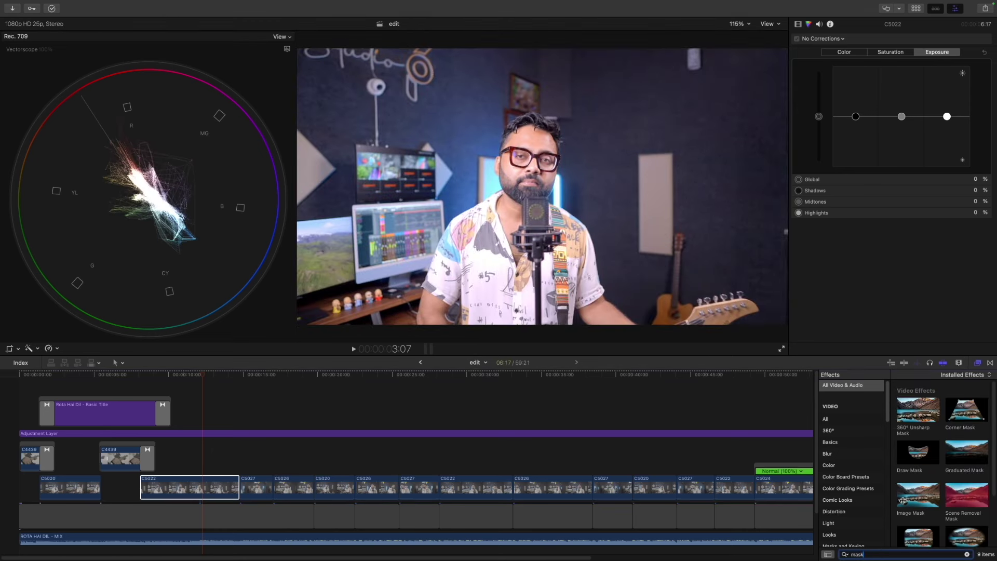
{"action": "left_click_drag", "start_coordinate": [919, 463], "coordinate": [200, 485]}
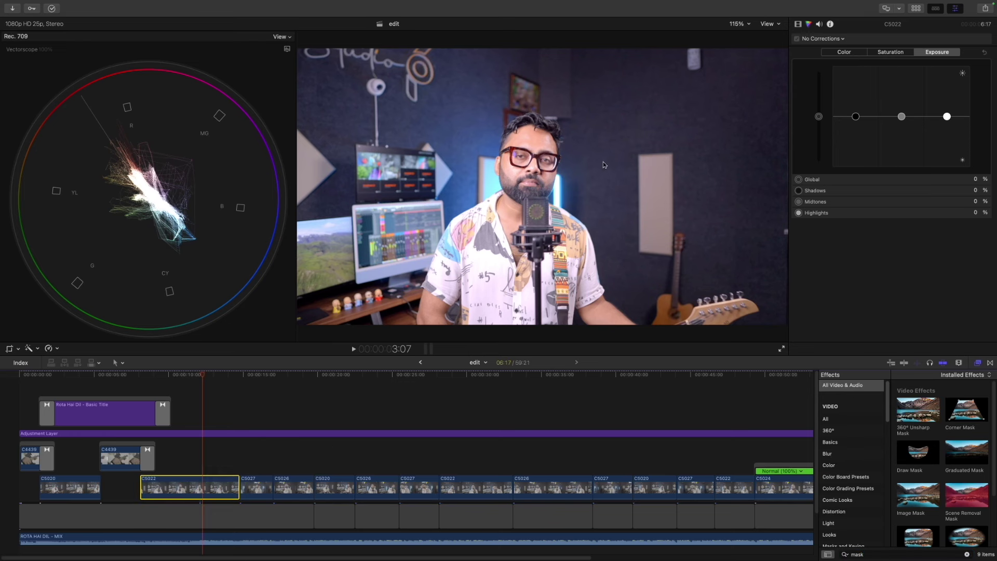
{"action": "left_click", "coordinate": [798, 24]}
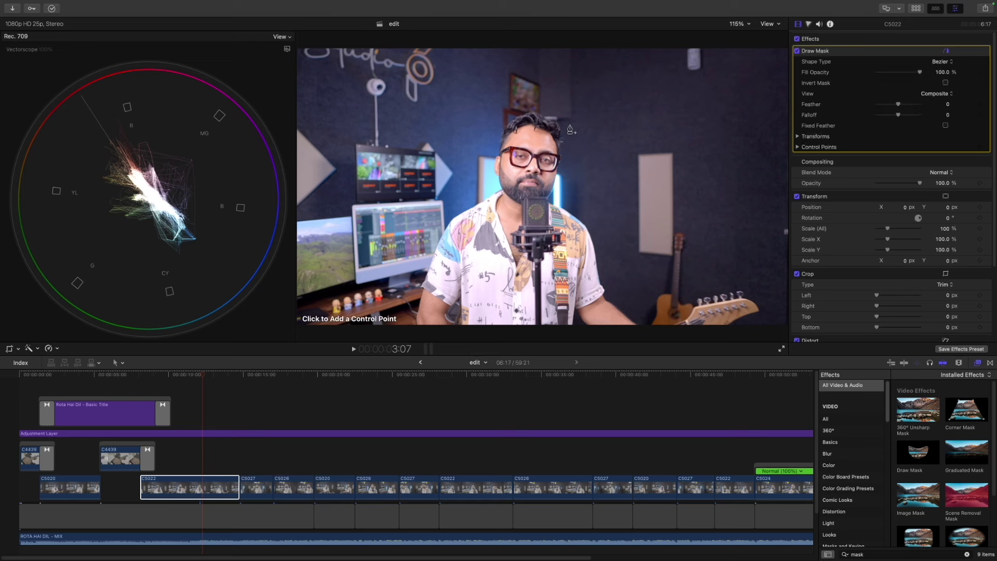
Place Draw Mask points on the forehead, then shift the adjustment layer's Midtones Tint to -9
{"action": "left_click", "coordinate": [541, 141]}
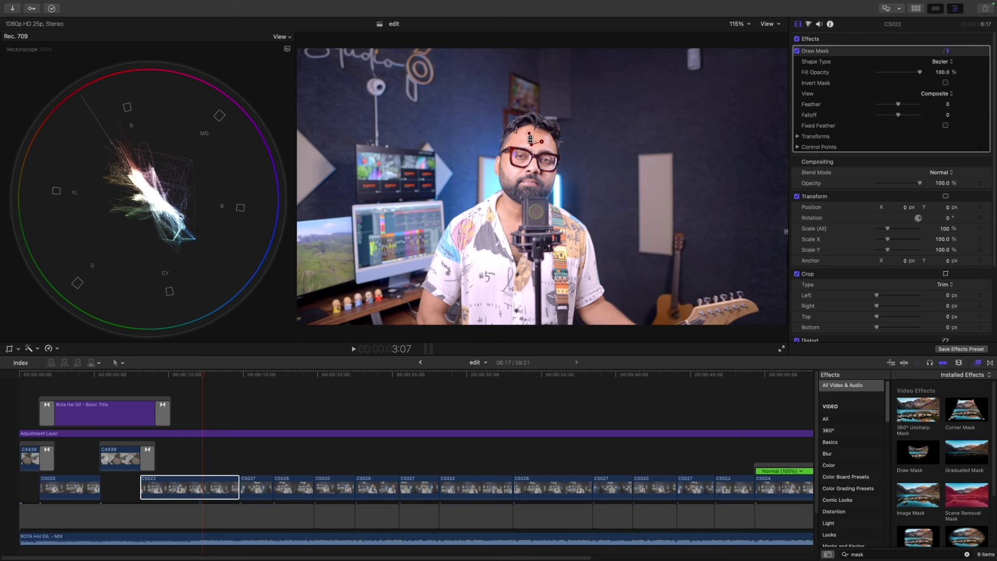
{"action": "left_click", "coordinate": [530, 137]}
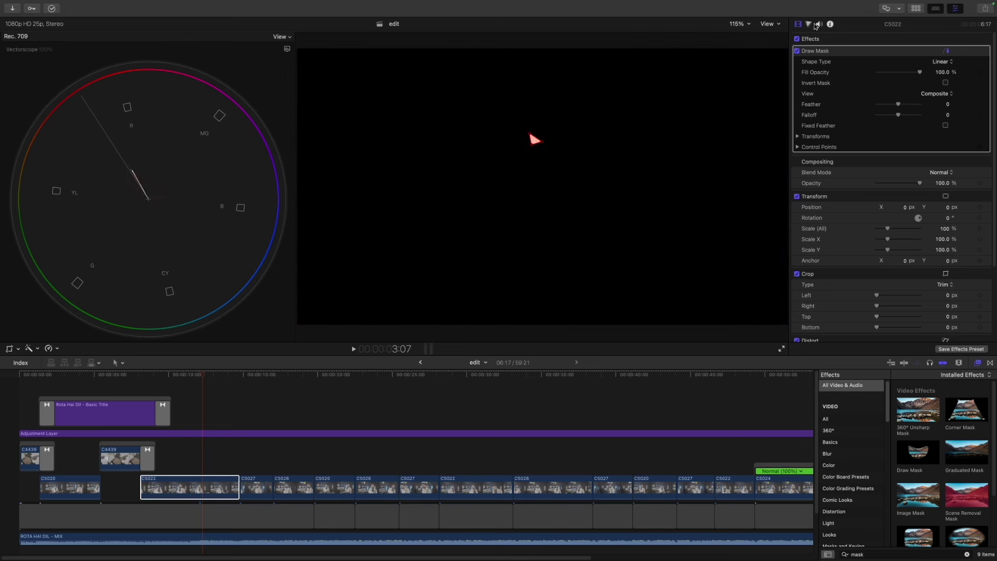
{"action": "left_click", "coordinate": [203, 433]}
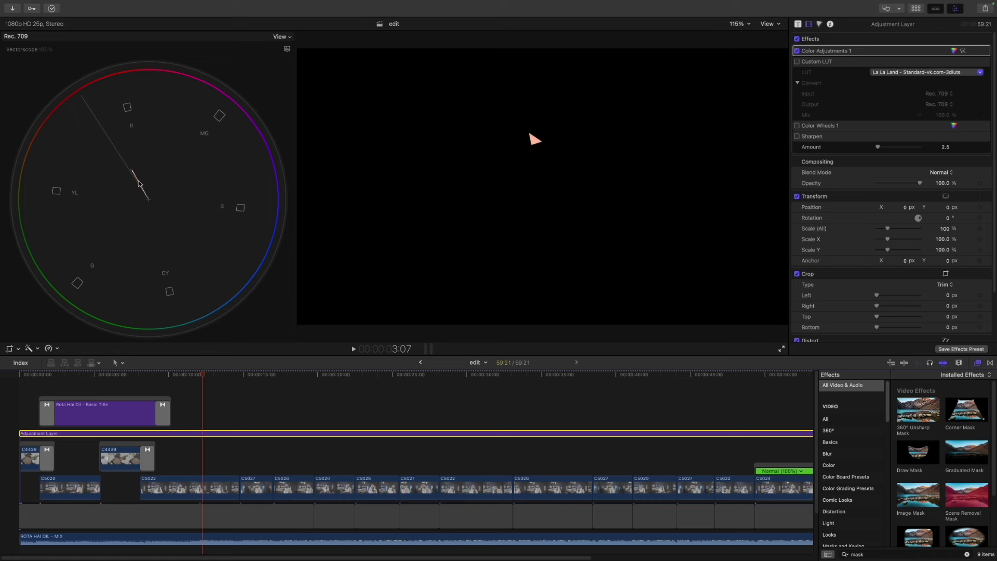
{"action": "left_click", "coordinate": [954, 51]}
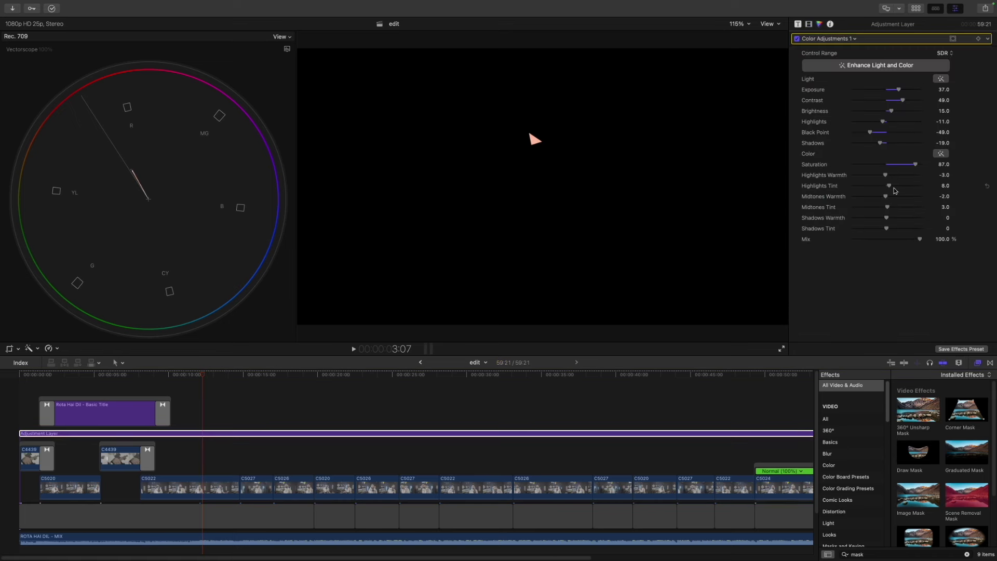
{"action": "left_click_drag", "start_coordinate": [888, 208], "coordinate": [884, 209]}
Disable clip C5022's Draw Mask effect and reselect the adjustment layer
{"action": "left_click", "coordinate": [197, 488]}
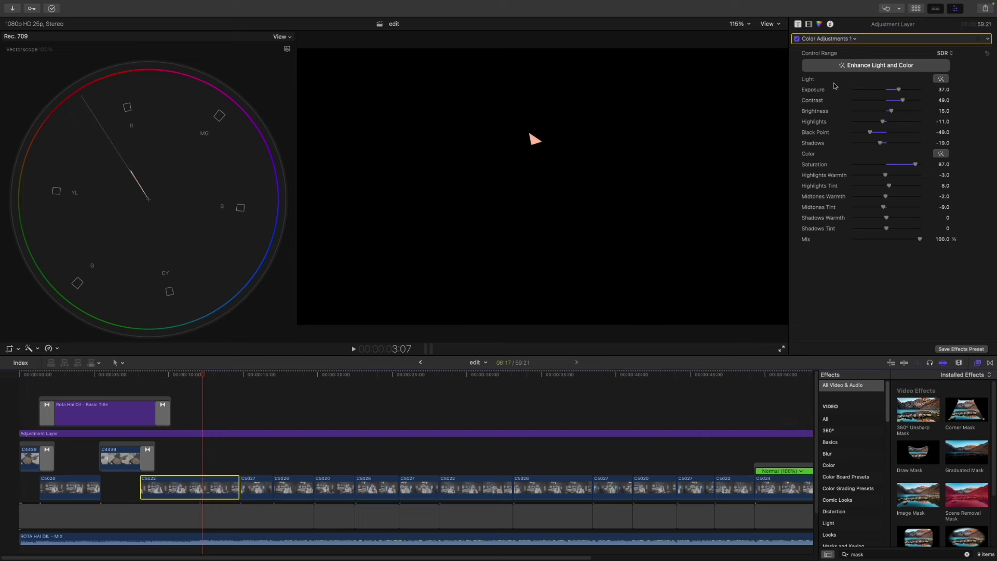
{"action": "left_click", "coordinate": [798, 24]}
{"action": "left_click", "coordinate": [796, 51]}
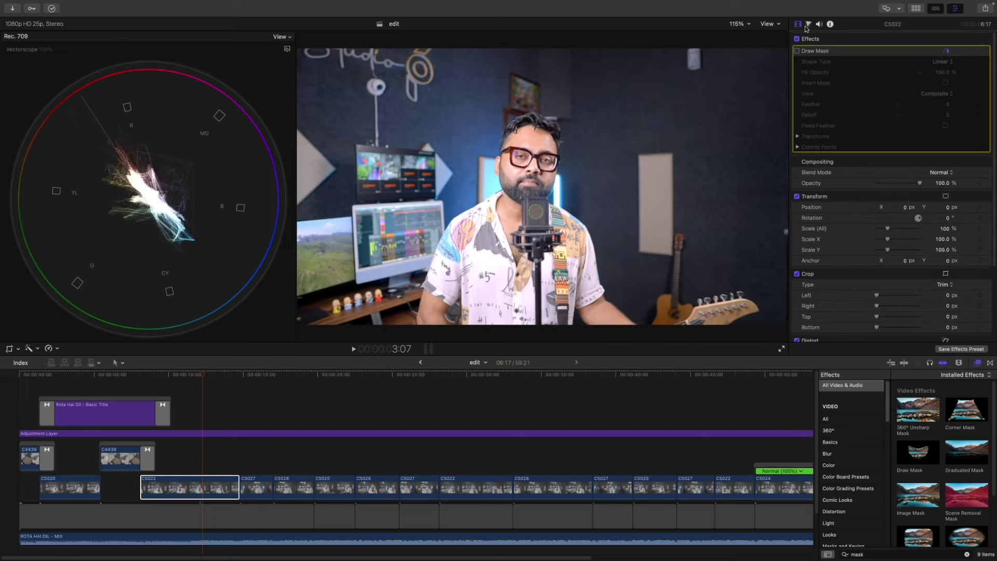
{"action": "left_click", "coordinate": [808, 25]}
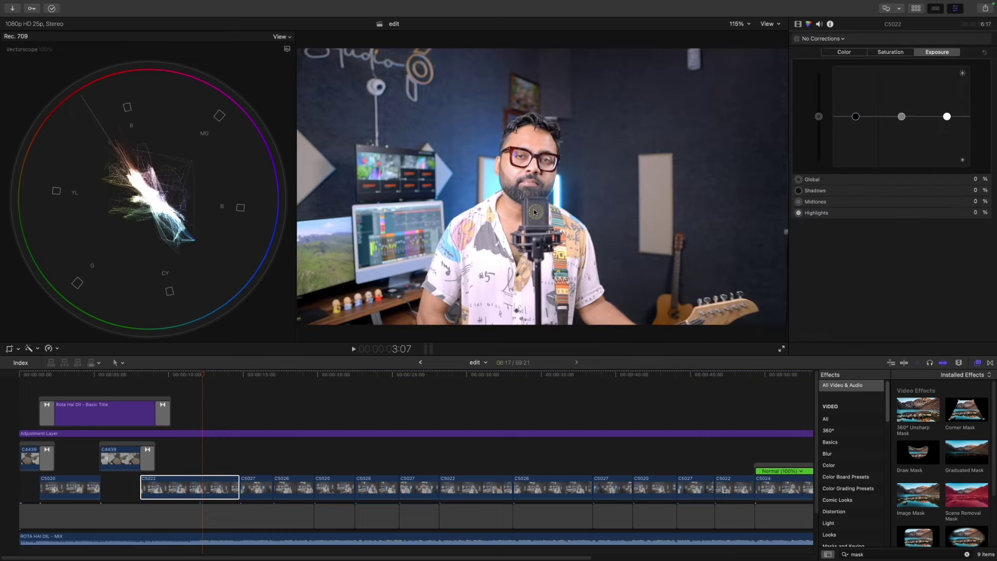
{"action": "left_click", "coordinate": [212, 434]}
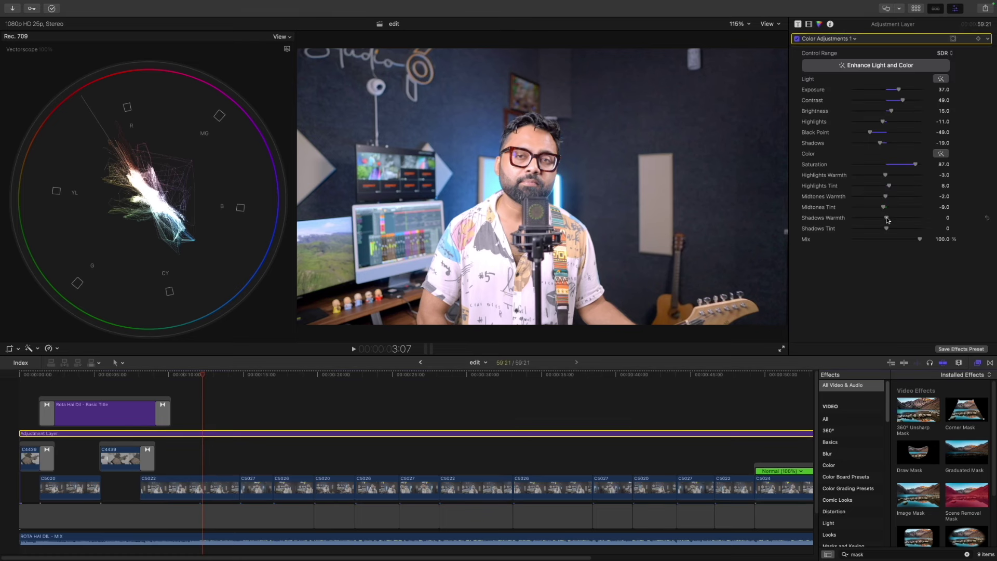
Set Shadows Warmth -4, Shadows Tint 12, Contrast 53 and Highlights -14 on the adjustment layer
{"action": "left_click_drag", "start_coordinate": [887, 218], "coordinate": [893, 231]}
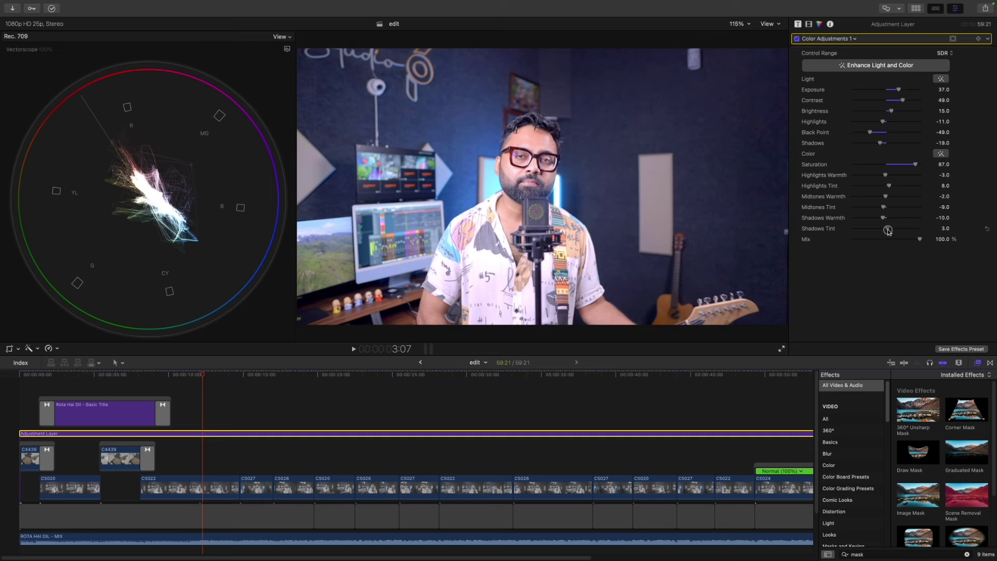
{"action": "left_click_drag", "start_coordinate": [893, 231], "coordinate": [888, 220]}
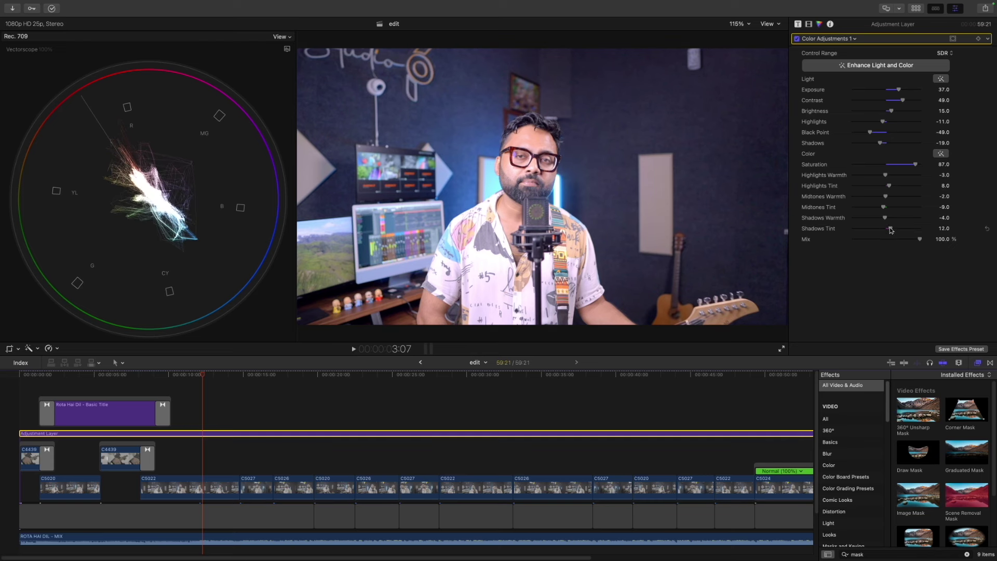
{"action": "mouse_move", "coordinate": [903, 101]}
{"action": "left_mouse_down"}
{"action": "mouse_move", "coordinate": [877, 122]}
{"action": "mouse_move", "coordinate": [904, 104]}
{"action": "left_mouse_up"}
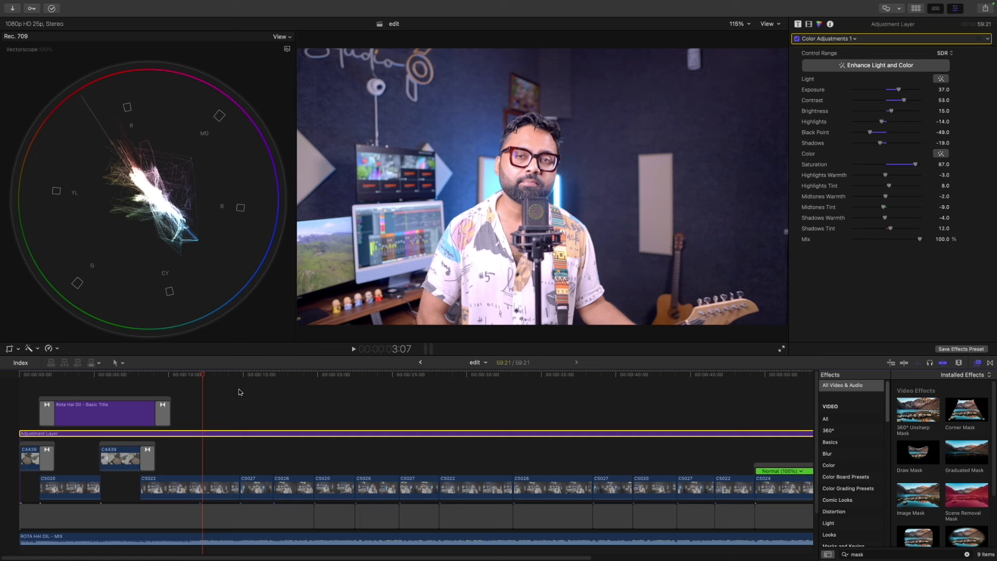
{"action": "left_click", "coordinate": [208, 494]}
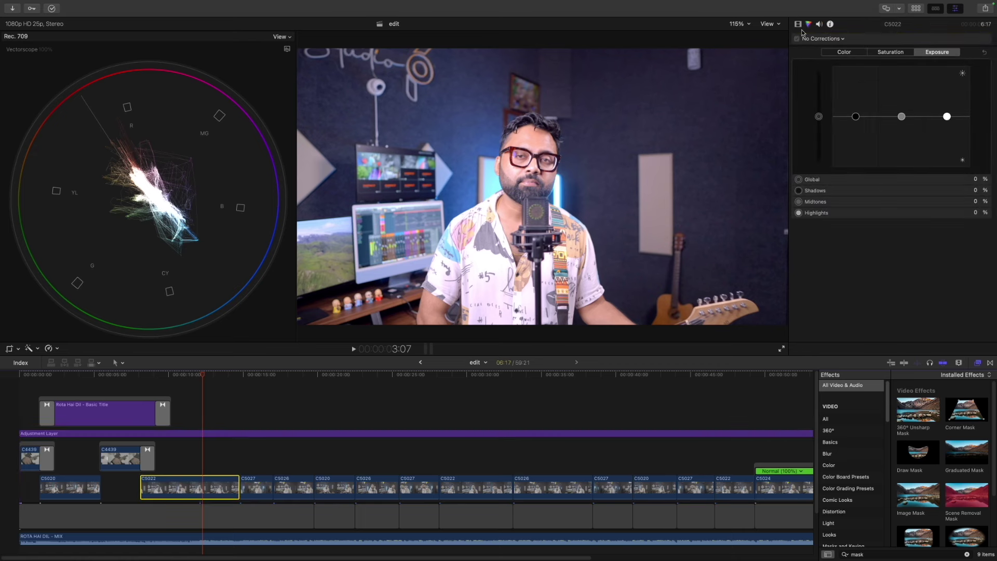
Reduce the adjustment layer's Shadows Tint to 9 and Midtones Tint to -11
{"action": "left_click", "coordinate": [799, 24]}
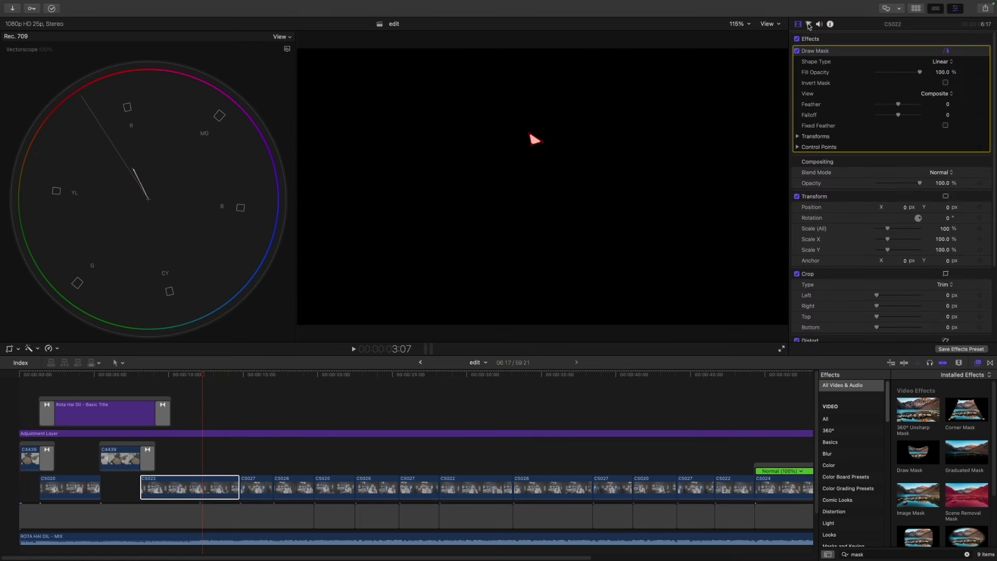
{"action": "left_click", "coordinate": [809, 25]}
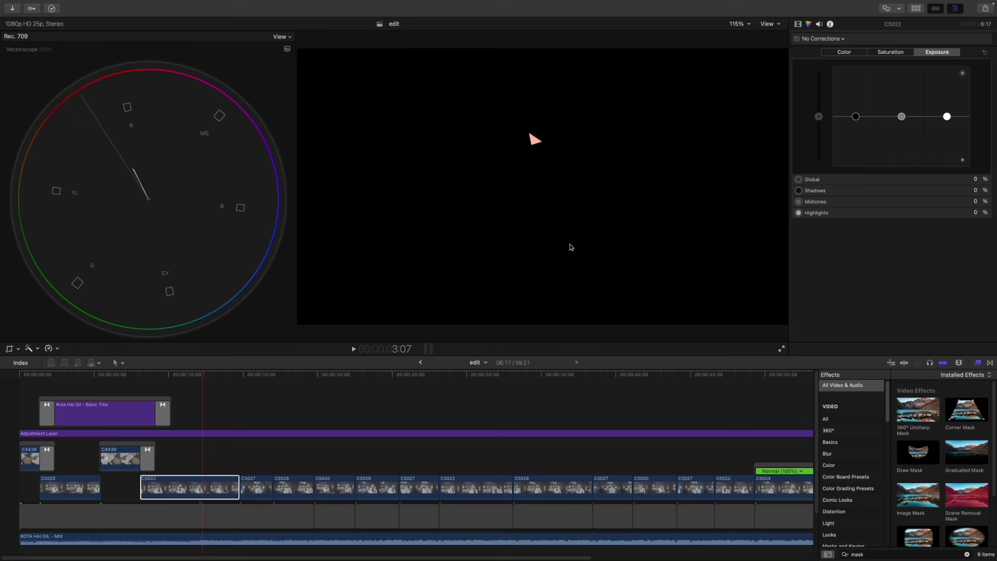
{"action": "left_click", "coordinate": [314, 434]}
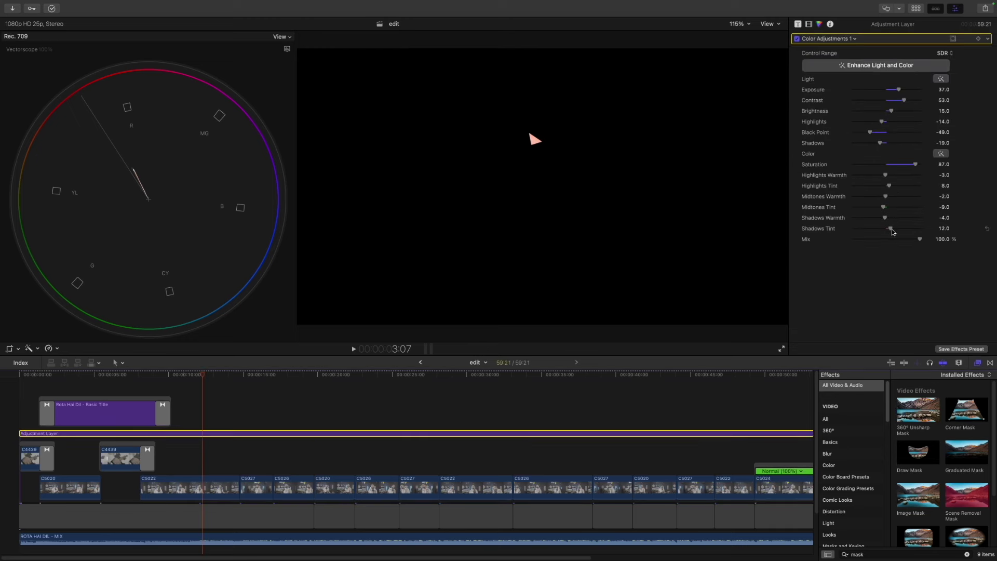
{"action": "left_click_drag", "start_coordinate": [892, 232], "coordinate": [888, 220]}
{"action": "left_click_drag", "start_coordinate": [885, 208], "coordinate": [887, 186]}
Check clip C5022's settings, then re-enable the adjustment layer's La La Land Custom LUT
{"action": "left_click", "coordinate": [201, 480]}
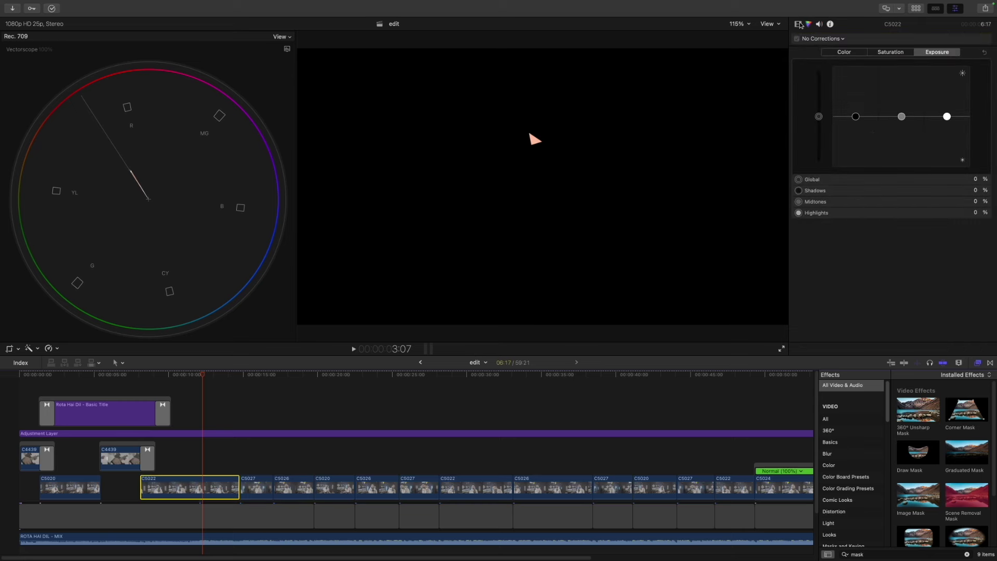
{"action": "left_click", "coordinate": [798, 24]}
{"action": "left_click", "coordinate": [810, 24]}
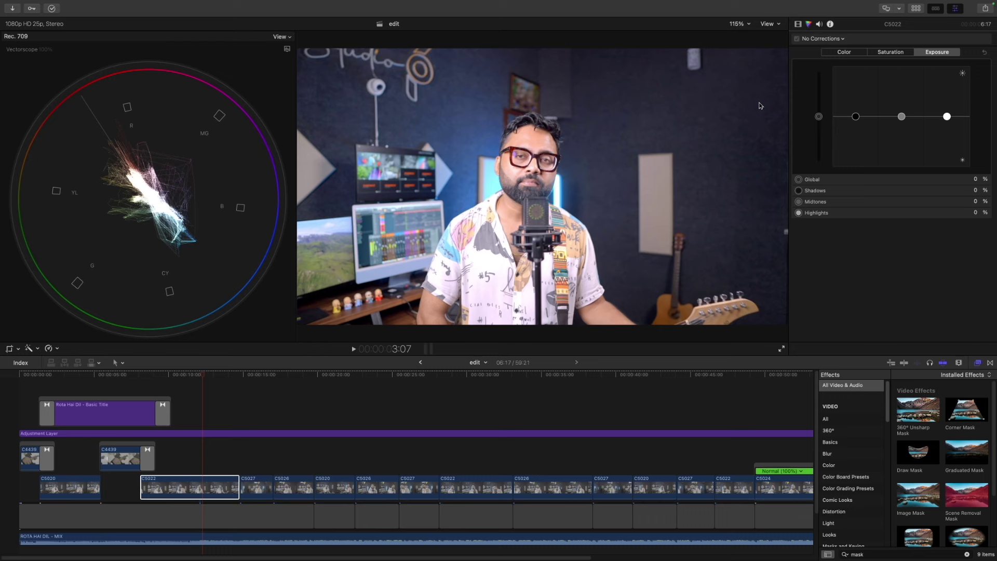
{"action": "left_click", "coordinate": [798, 24]}
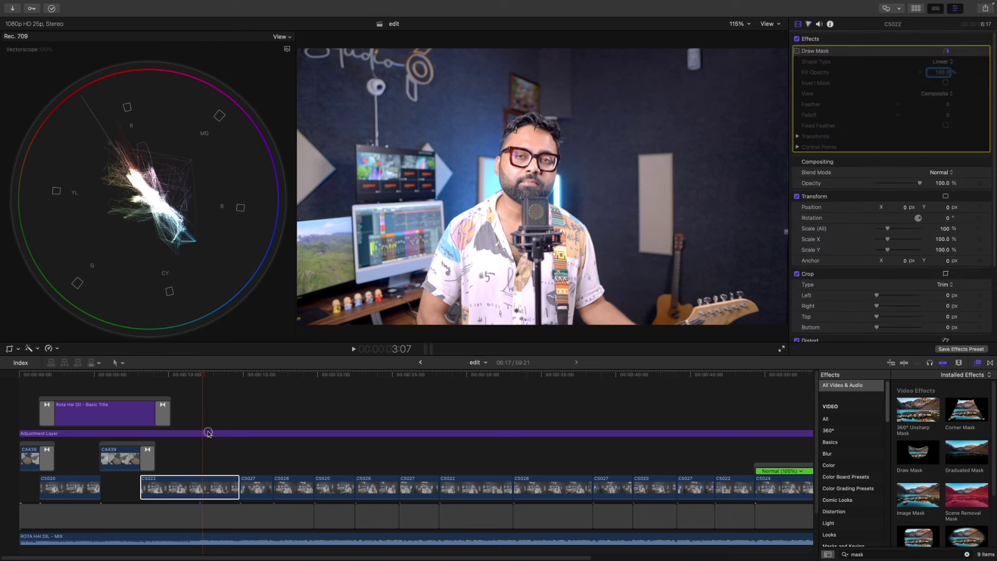
{"action": "left_click", "coordinate": [207, 434]}
{"action": "left_click", "coordinate": [797, 62]}
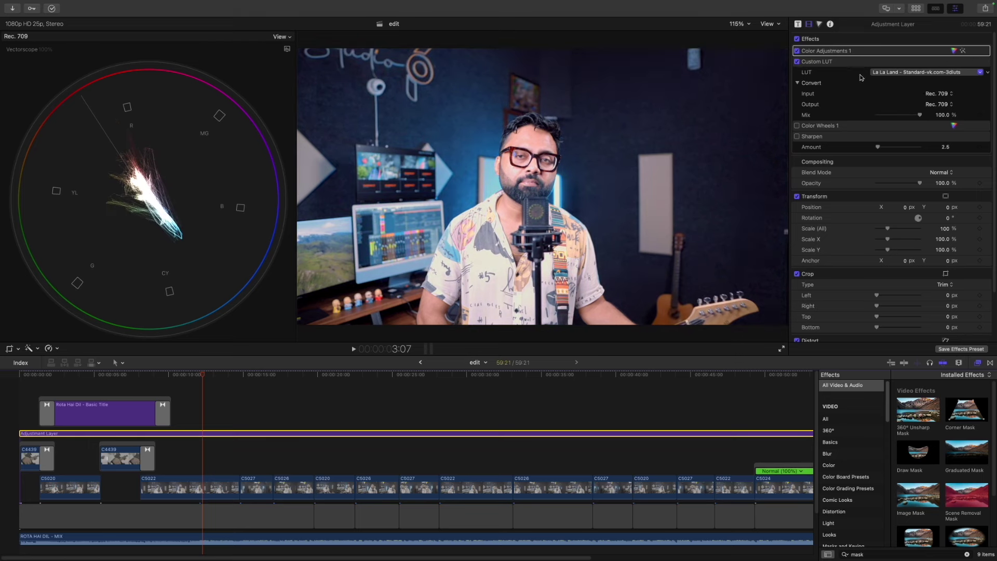
Lower the Custom LUT mix to 70.8% and delete the Color Wheels 1 correction
{"action": "left_click_drag", "start_coordinate": [920, 115], "coordinate": [907, 114]}
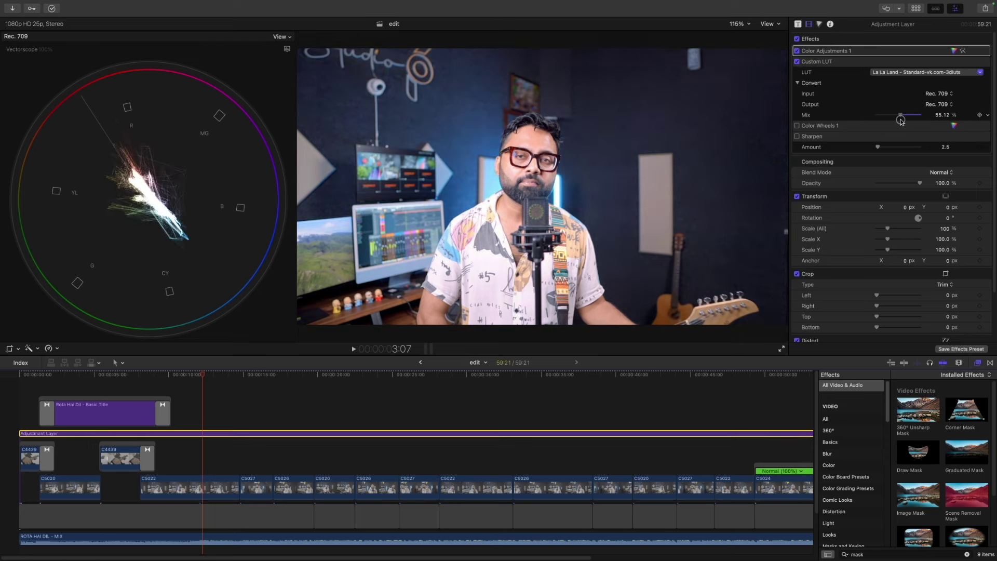
{"action": "left_click", "coordinate": [799, 128]}
{"action": "left_click", "coordinate": [797, 127]}
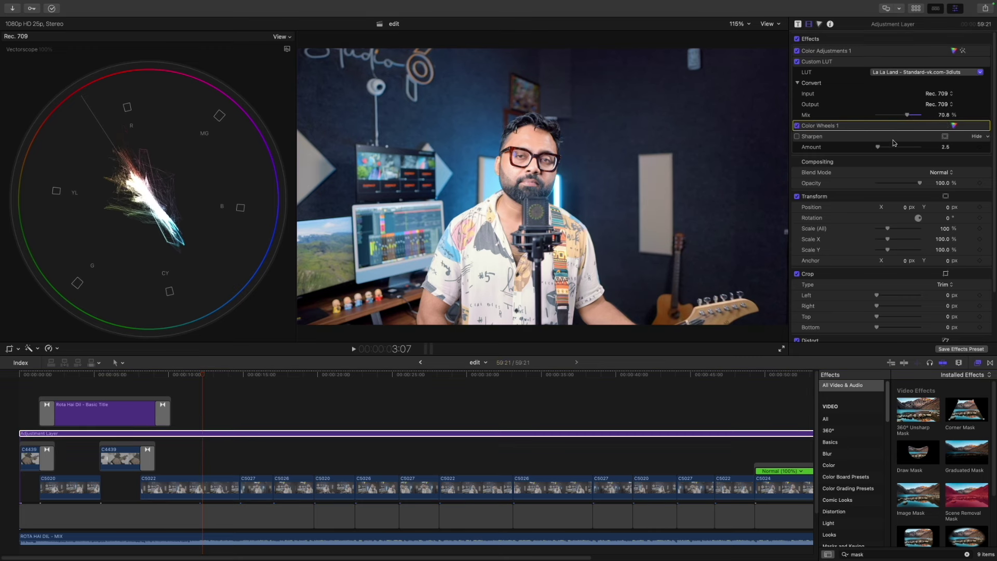
{"action": "left_click", "coordinate": [955, 126]}
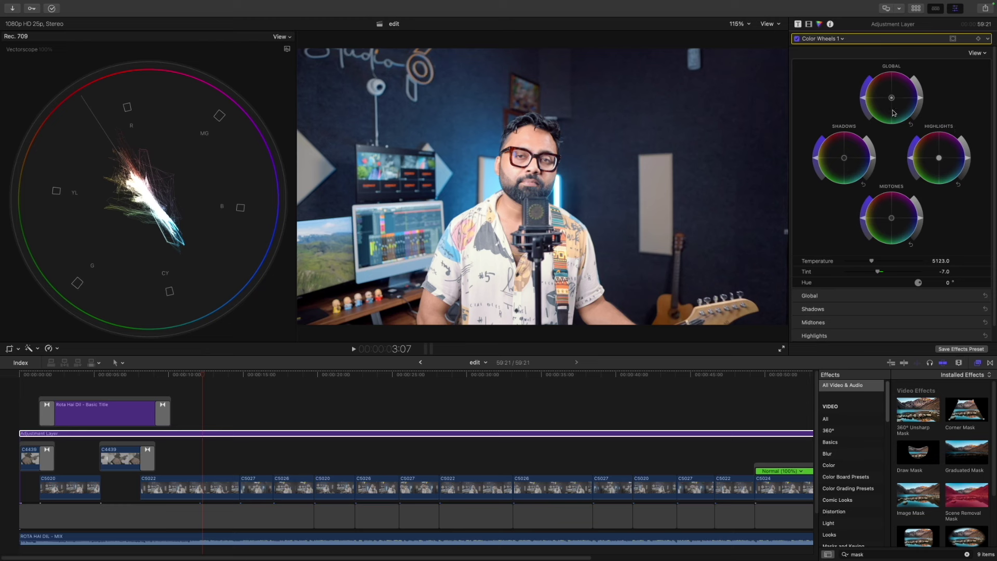
{"action": "left_click", "coordinate": [988, 38]}
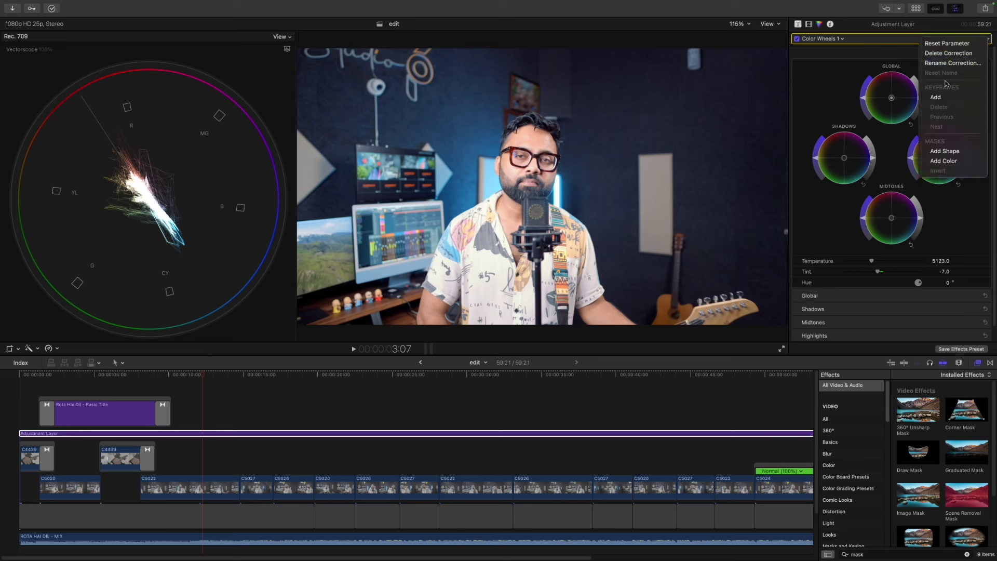
{"action": "left_click", "coordinate": [959, 54]}
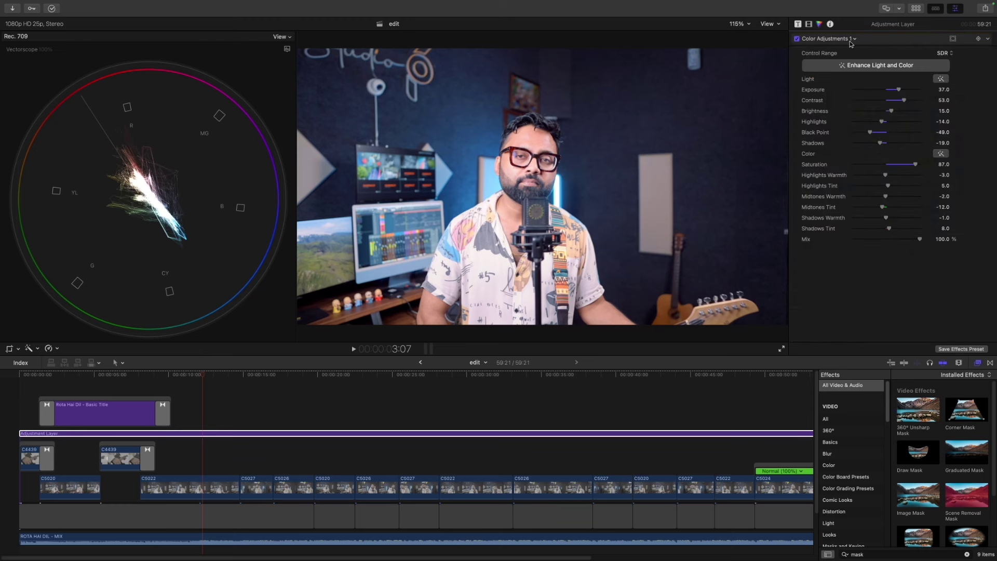
{"action": "left_click", "coordinate": [854, 39]}
Re-enable the adjustment layer's Sharpen effect at 2.5
{"action": "left_click", "coordinate": [808, 24]}
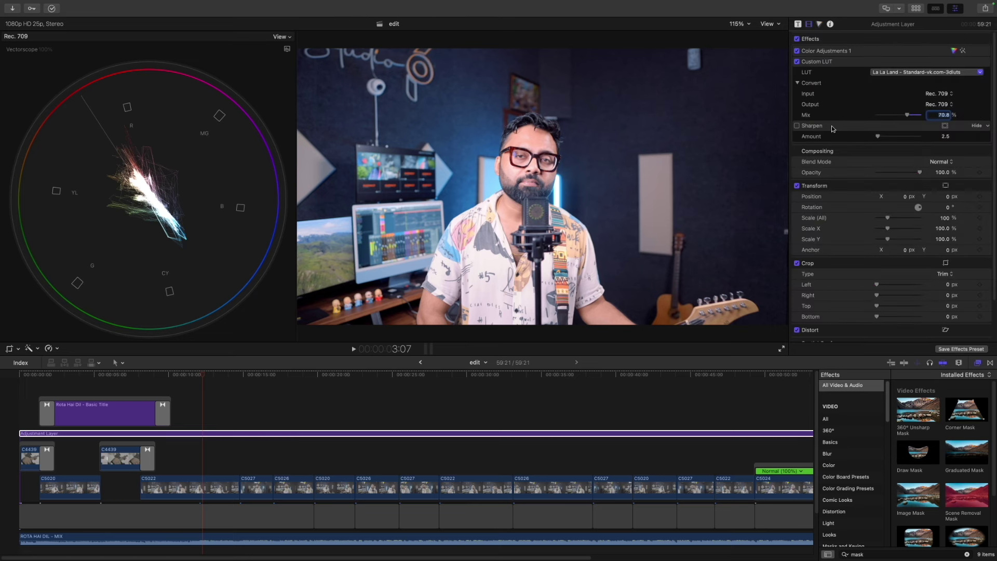
{"action": "left_click", "coordinate": [797, 126]}
{"action": "left_click", "coordinate": [798, 126]}
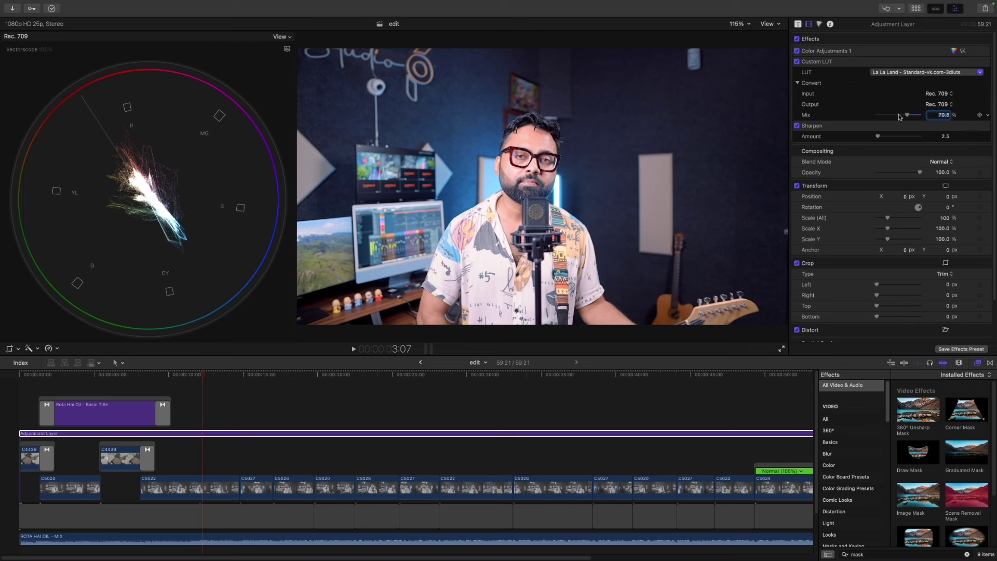
{"action": "left_click", "coordinate": [819, 24]}
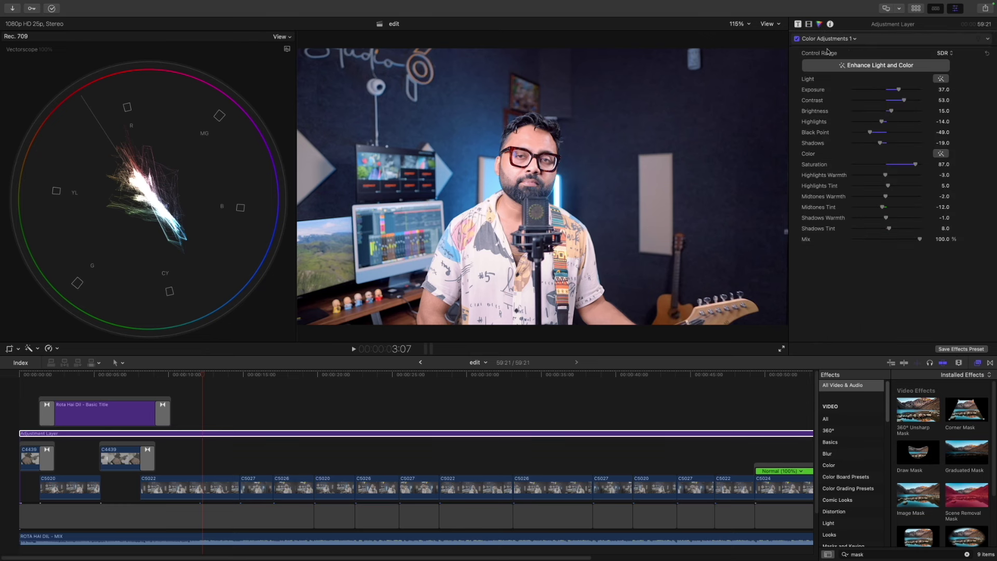
Add a Color Curves correction to the adjustment layer, bend its Luma curve, and preview the grade
{"action": "left_click", "coordinate": [854, 39]}
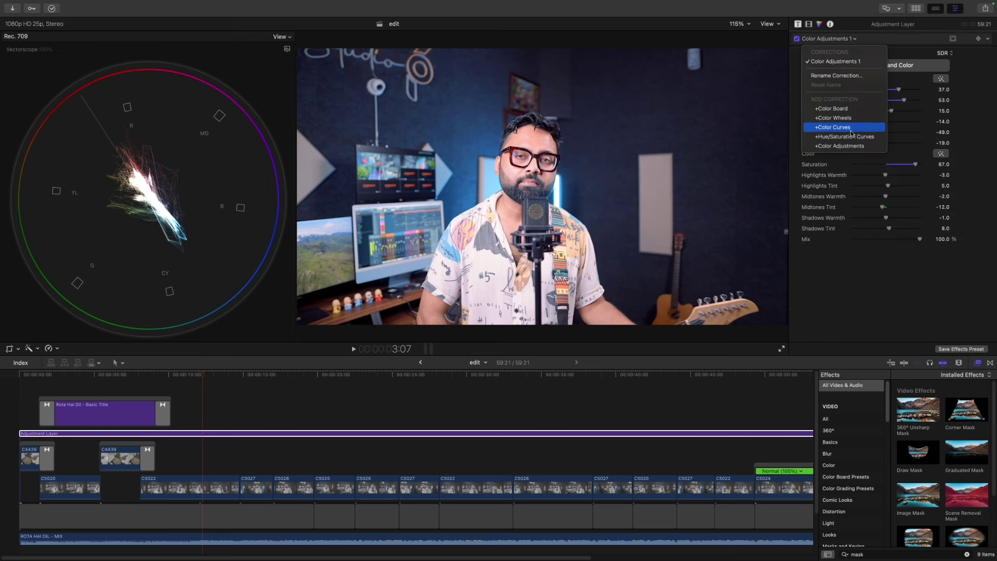
{"action": "left_click", "coordinate": [850, 131]}
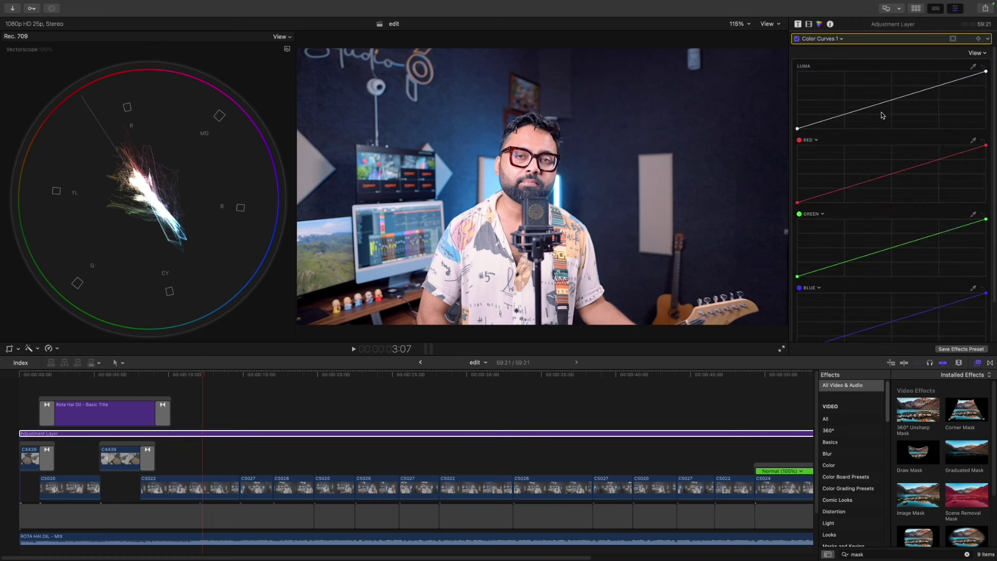
{"action": "mouse_move", "coordinate": [866, 109]}
{"action": "left_mouse_down"}
{"action": "mouse_move", "coordinate": [907, 97]}
{"action": "mouse_move", "coordinate": [861, 115]}
{"action": "mouse_move", "coordinate": [910, 99]}
{"action": "left_mouse_up"}
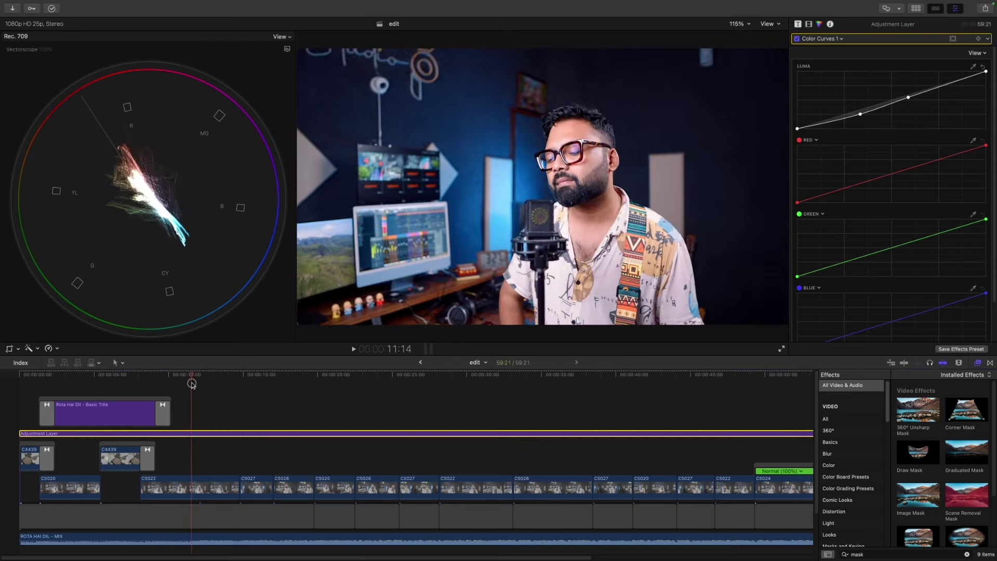
{"action": "mouse_move", "coordinate": [298, 382]}
{"action": "left_mouse_down"}
{"action": "mouse_move", "coordinate": [780, 356]}
{"action": "mouse_move", "coordinate": [21, 359]}
{"action": "left_mouse_up"}
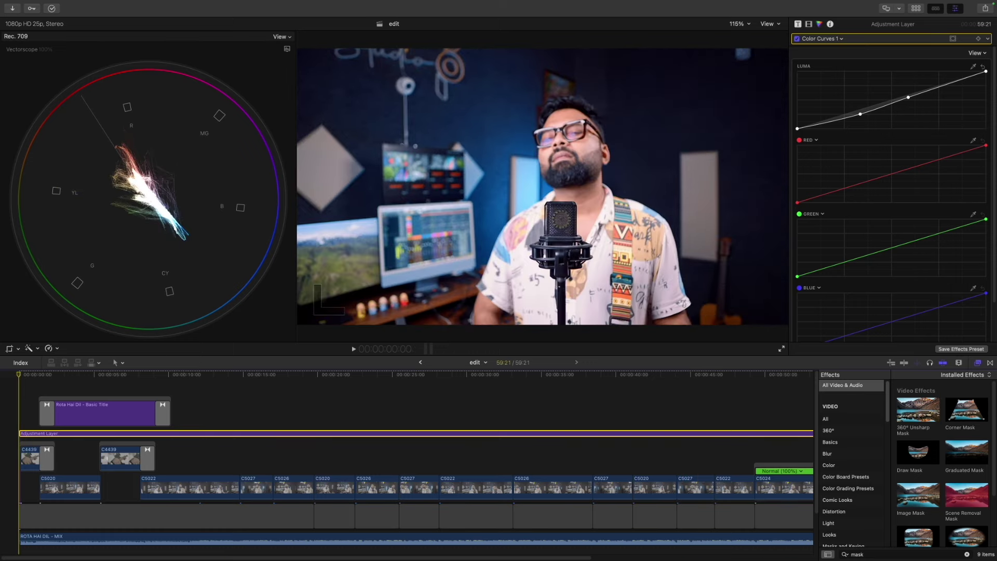
{"action": "key", "text": "space"}
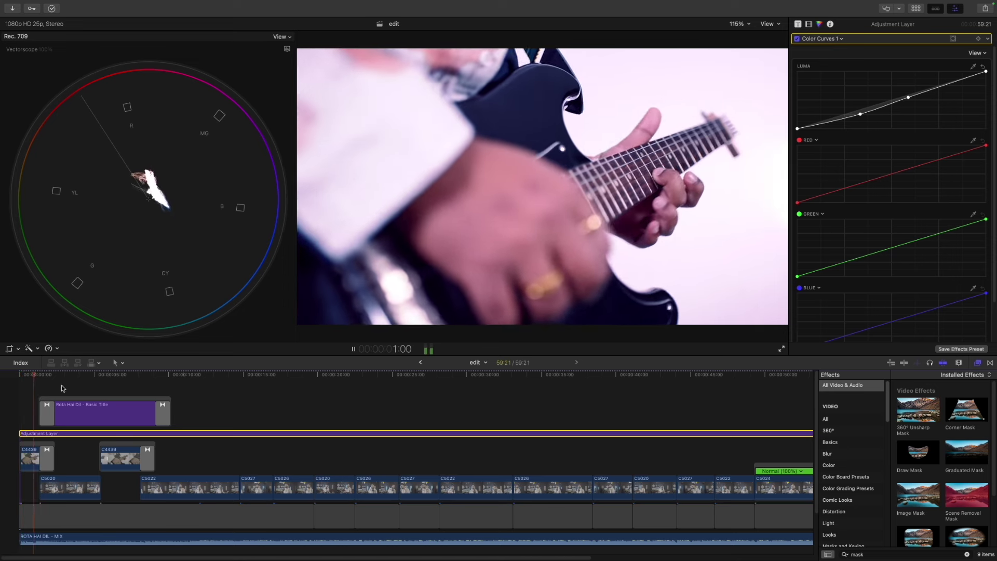
Neutralise the Global and Midtones color shifts in the first C4439 clip's Color Board 1
{"action": "key", "text": "space"}
{"action": "left_click", "coordinate": [31, 374]}
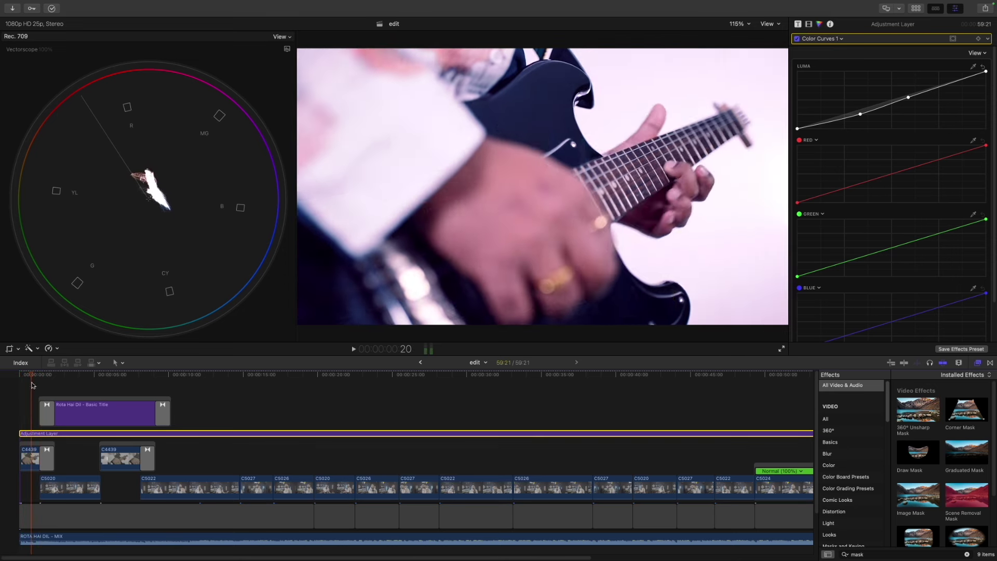
{"action": "left_click", "coordinate": [30, 456]}
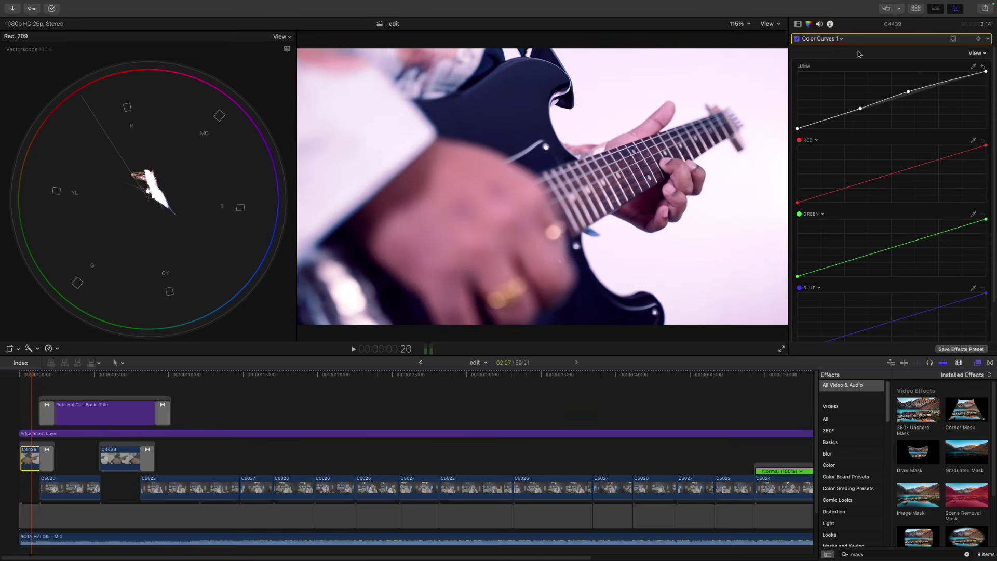
{"action": "left_click", "coordinate": [834, 37]}
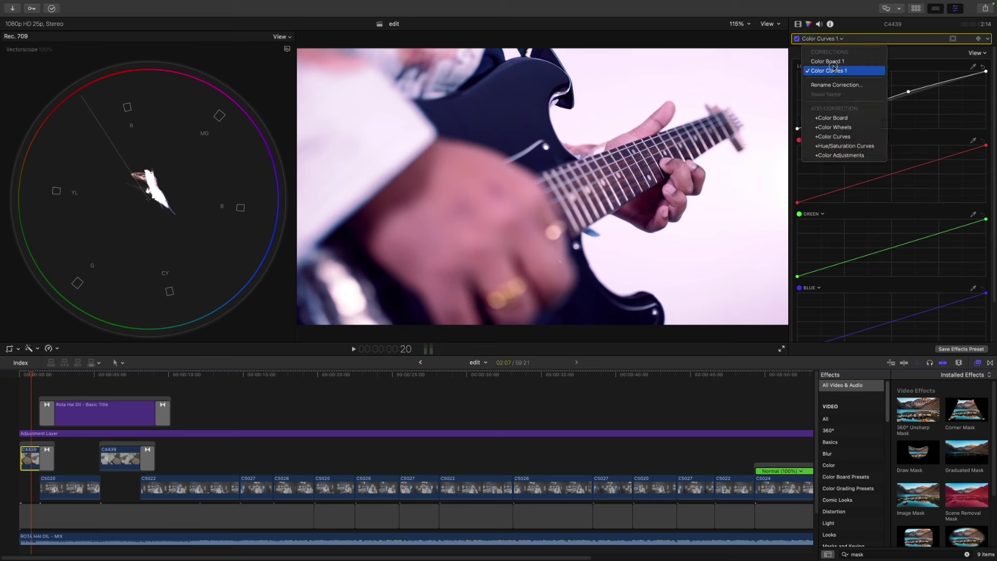
{"action": "left_click", "coordinate": [831, 61]}
{"action": "left_click", "coordinate": [854, 54]}
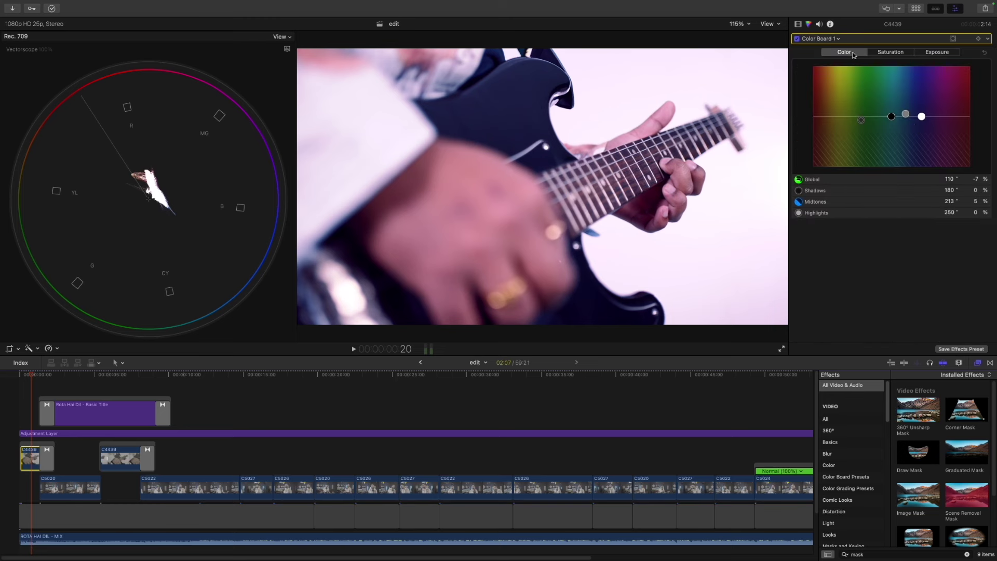
{"action": "left_click_drag", "start_coordinate": [860, 121], "coordinate": [906, 116]}
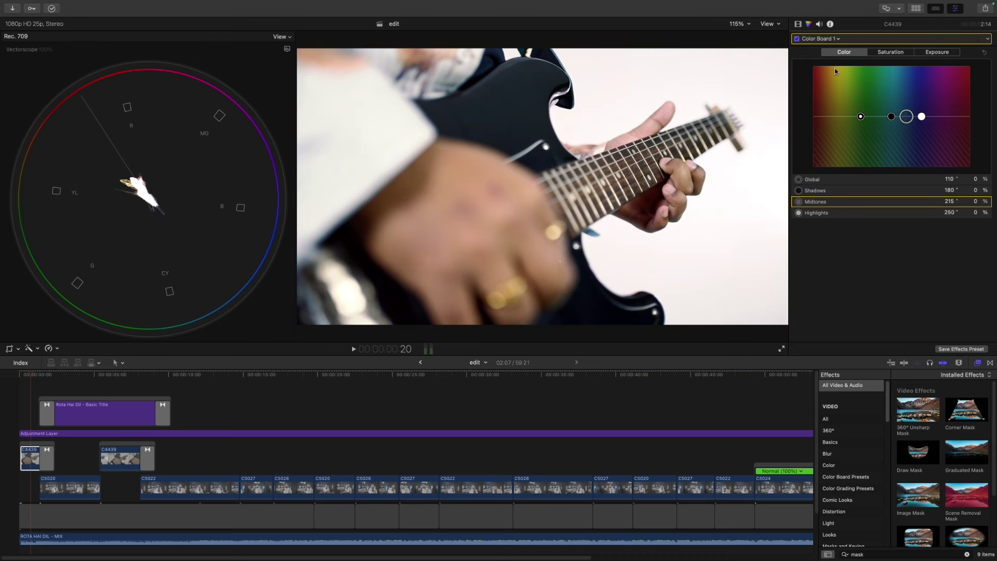
{"action": "left_click", "coordinate": [886, 53]}
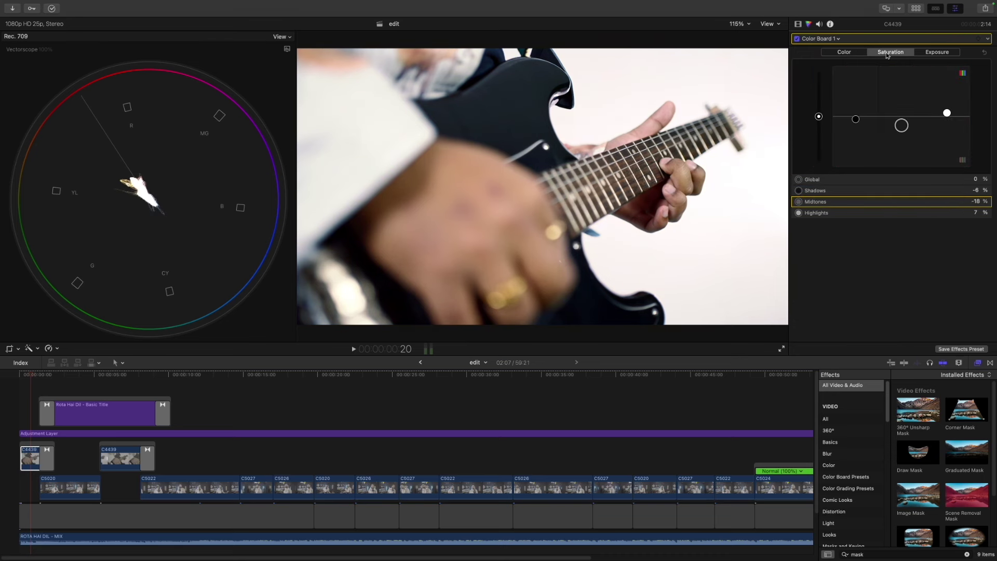
{"action": "left_click", "coordinate": [839, 40]}
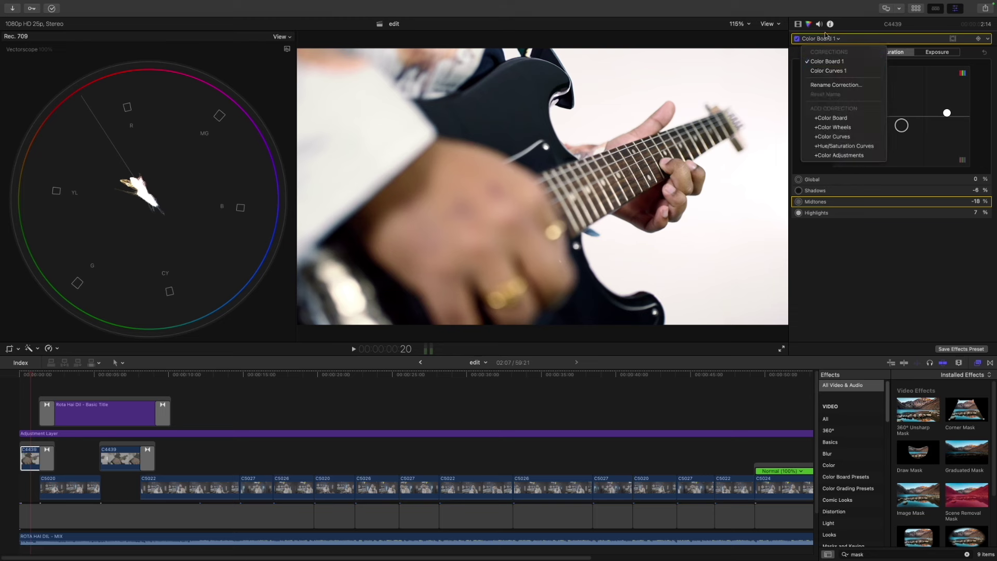
{"action": "left_click", "coordinate": [826, 37]}
On the second C4439 clip, reset shadow saturation to 0% and neutralise Global and Midtones color
{"action": "left_click", "coordinate": [117, 458]}
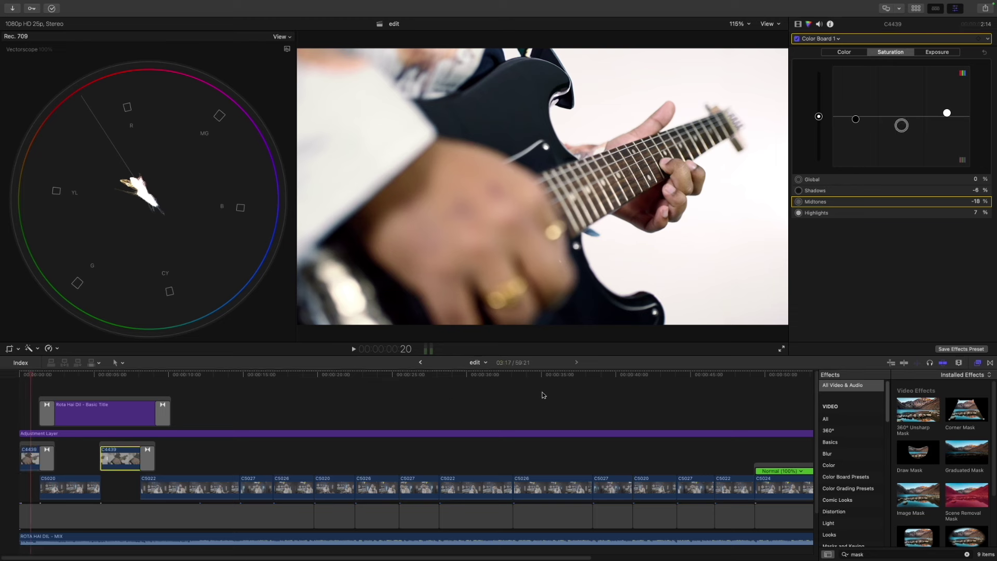
{"action": "left_click", "coordinate": [840, 40]}
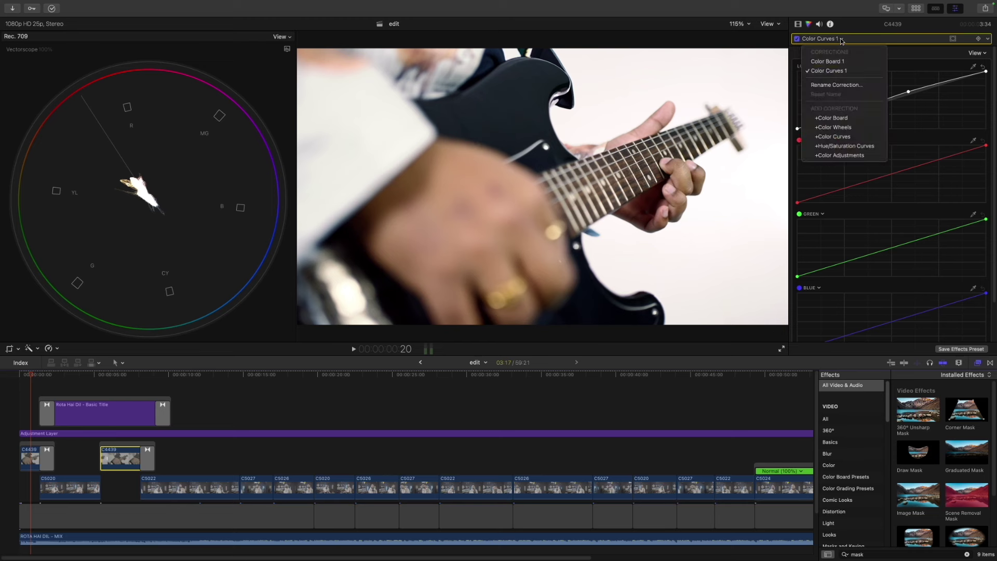
{"action": "left_click", "coordinate": [838, 62]}
{"action": "left_click_drag", "start_coordinate": [855, 119], "coordinate": [856, 116]}
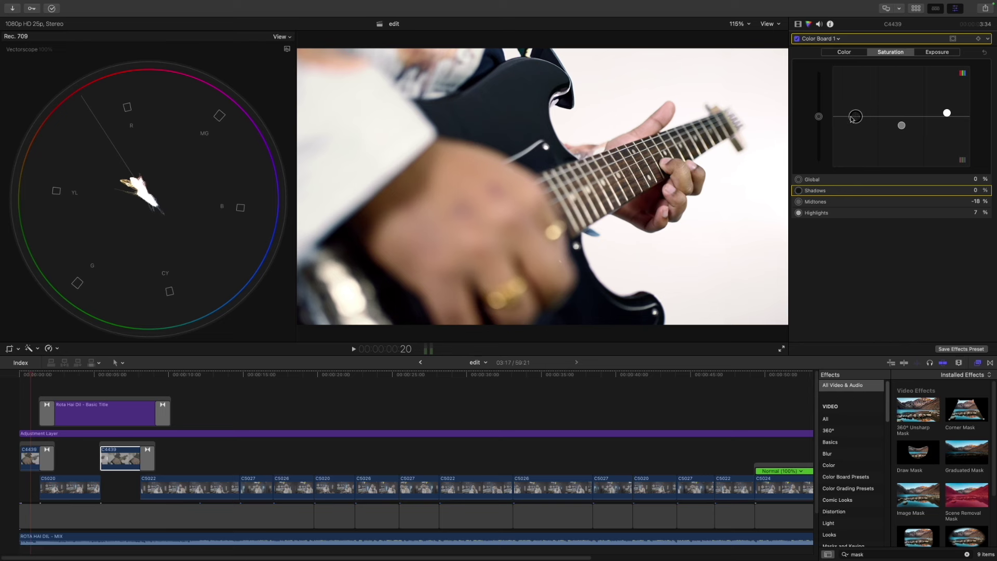
{"action": "left_click", "coordinate": [845, 53]}
{"action": "left_click", "coordinate": [861, 120]}
{"action": "left_click_drag", "start_coordinate": [861, 121], "coordinate": [906, 116]}
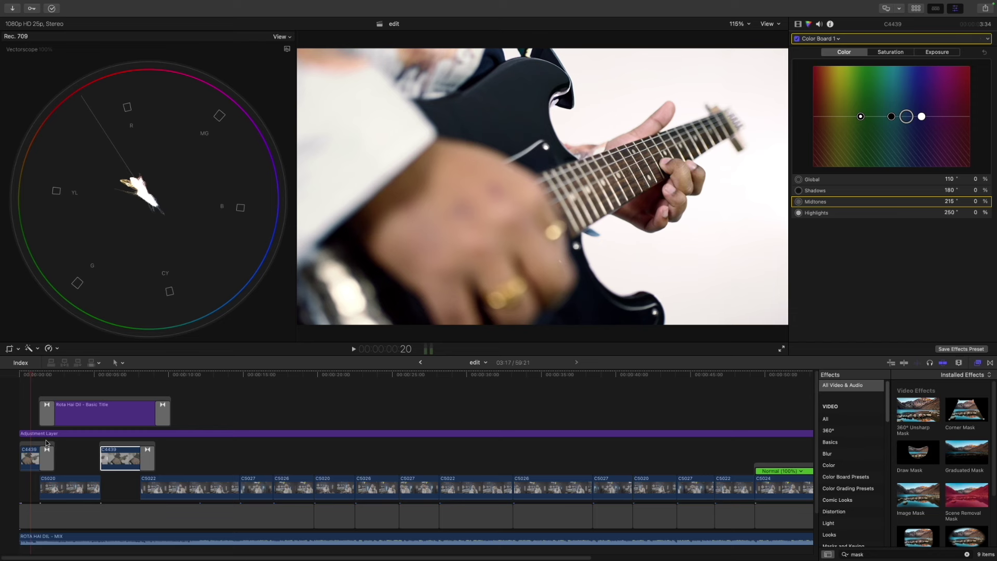
Reset the first C4439 clip's shadow and midtone saturation to 0%, leaving highlights at 7%
{"action": "left_click", "coordinate": [23, 460]}
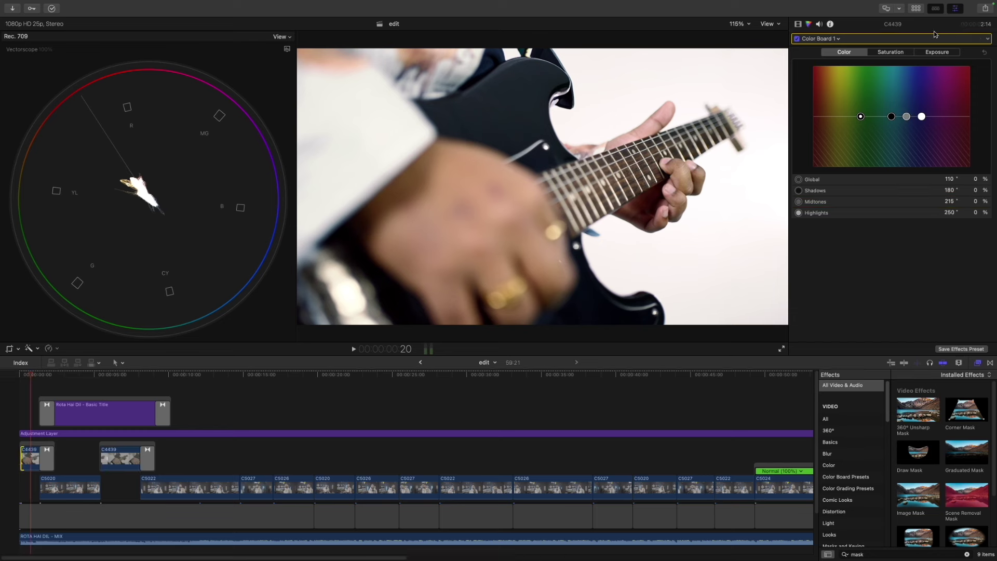
{"action": "left_click", "coordinate": [886, 53]}
{"action": "left_click_drag", "start_coordinate": [855, 118], "coordinate": [901, 117]}
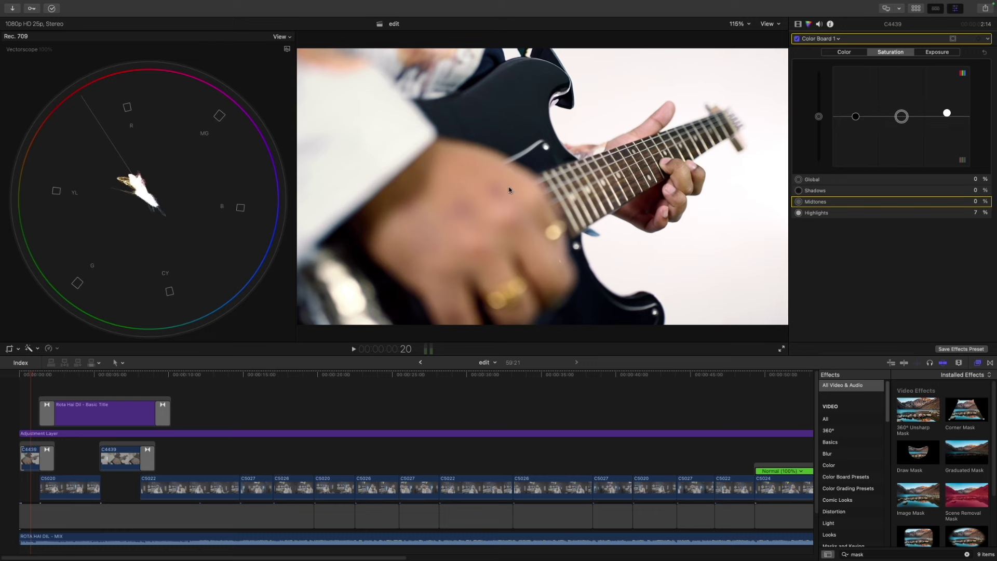
{"action": "key", "text": "Home"}
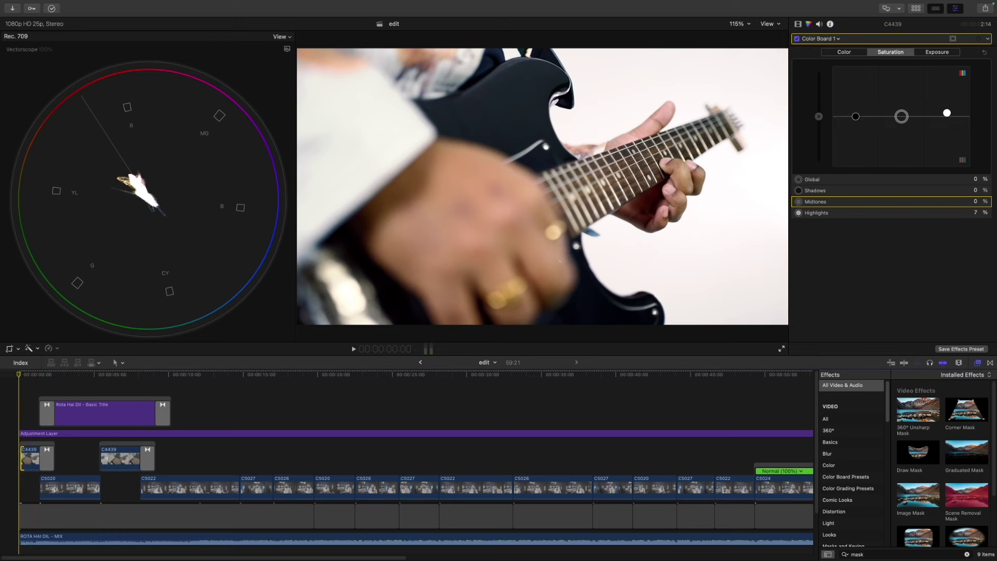
Play back the grade, then toggle the adjustment layer with V for a before/after comparison
{"action": "key", "text": "space"}
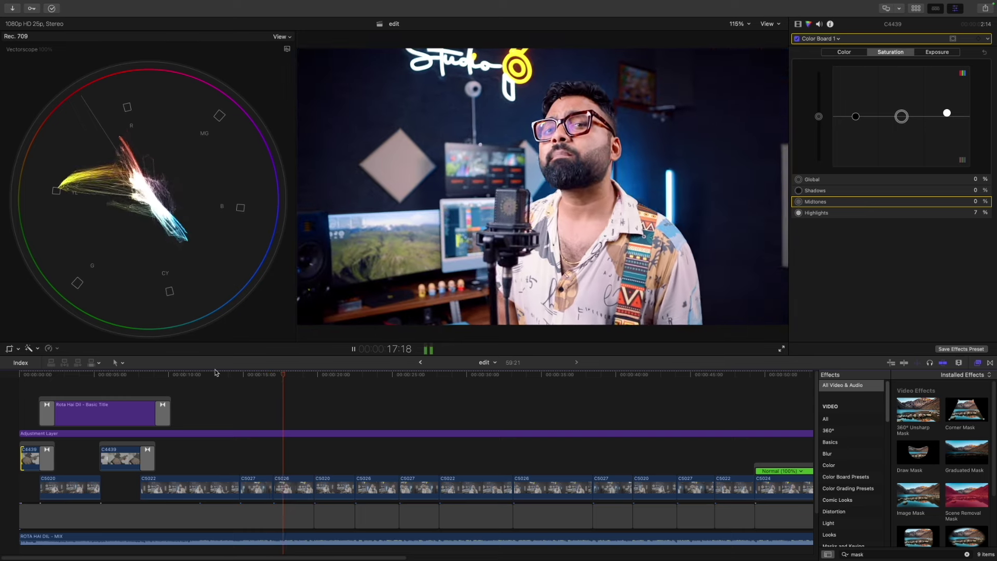
{"action": "key", "text": "space"}
{"action": "left_click", "coordinate": [299, 434]}
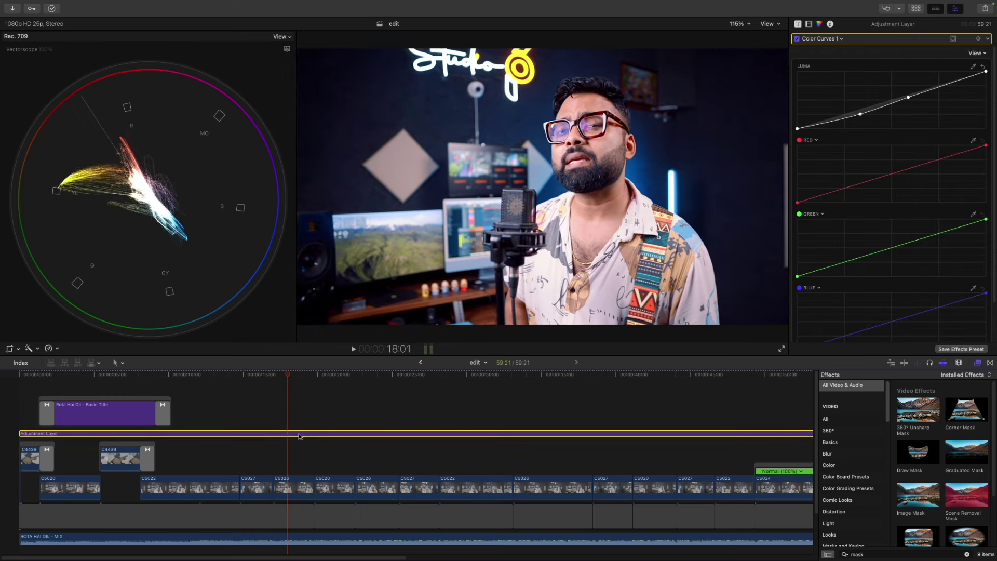
{"action": "key", "text": "v"}
{"action": "key", "text": "v"}
{"action": "key", "text": "v"}
{"action": "key", "text": "v"}
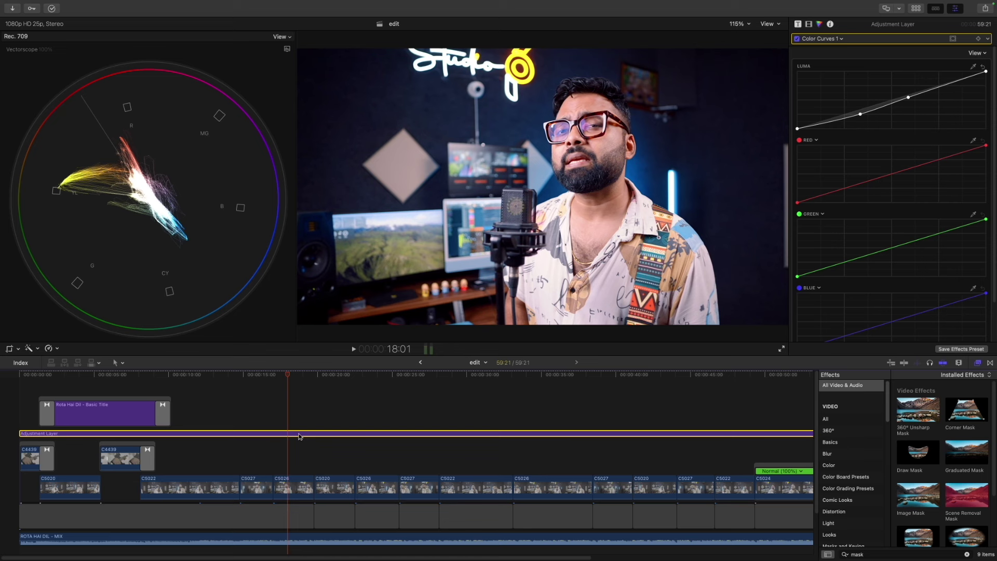
Apply a Vignette Mask to the adjustment layer with Size 0.52 and Falloff 0.94
{"action": "left_click", "coordinate": [808, 24]}
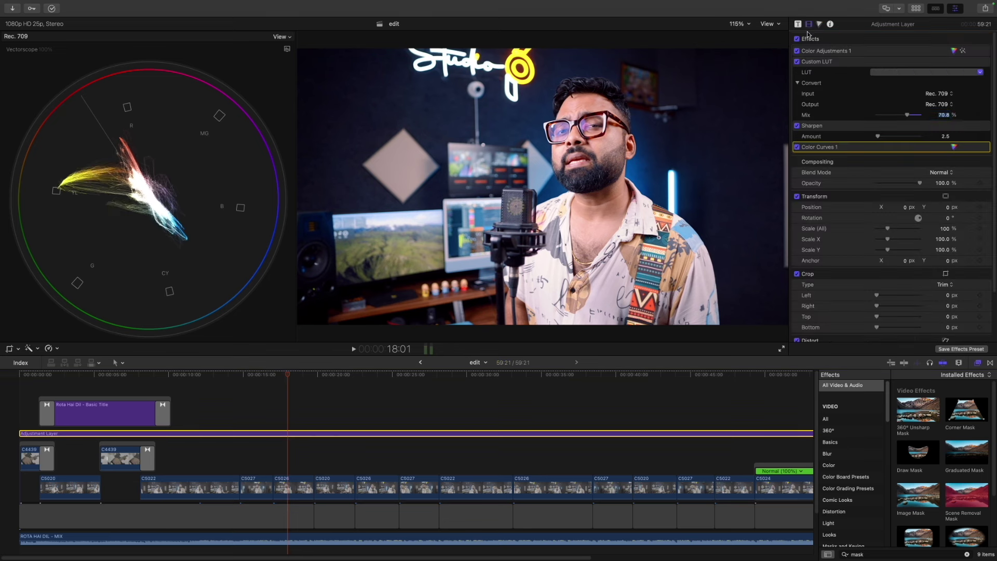
{"action": "left_click", "coordinate": [895, 553]}
{"action": "scroll", "coordinate": [986, 505], "scroll_direction": "down", "scroll_amount": 2}
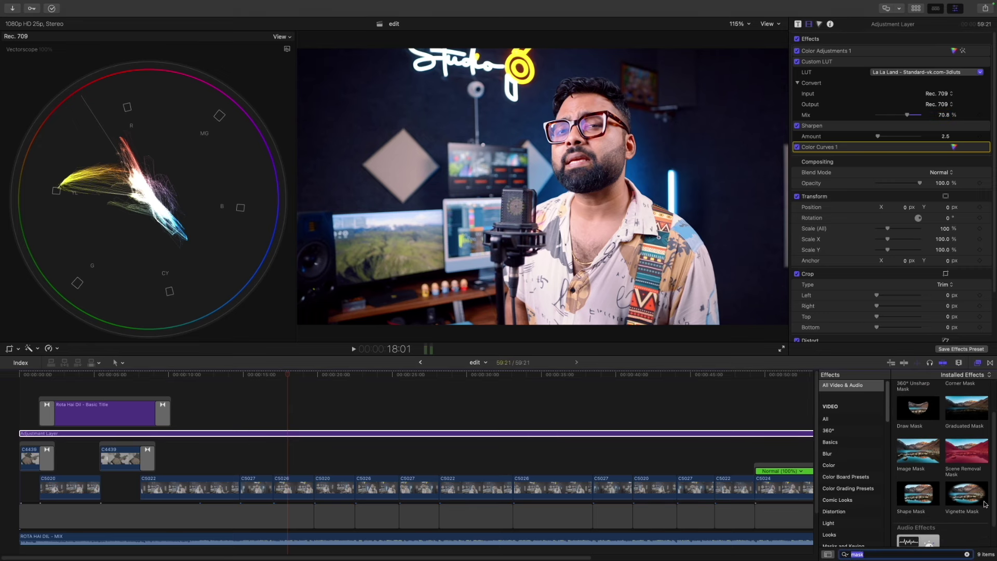
{"action": "left_click_drag", "start_coordinate": [980, 502], "coordinate": [681, 435]}
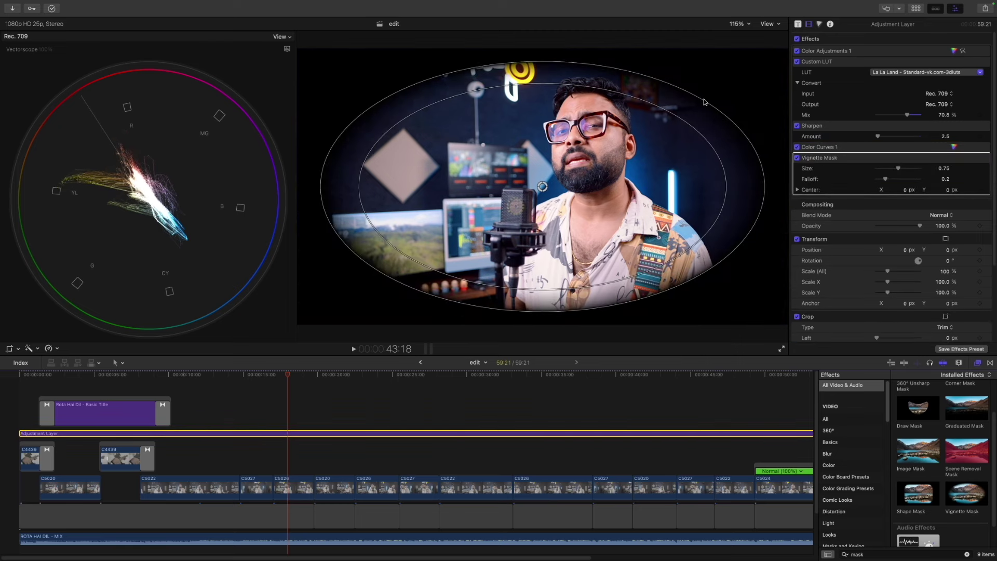
{"action": "mouse_move", "coordinate": [702, 102]}
{"action": "left_mouse_down"}
{"action": "mouse_move", "coordinate": [761, 62]}
{"action": "mouse_move", "coordinate": [696, 83]}
{"action": "left_mouse_up"}
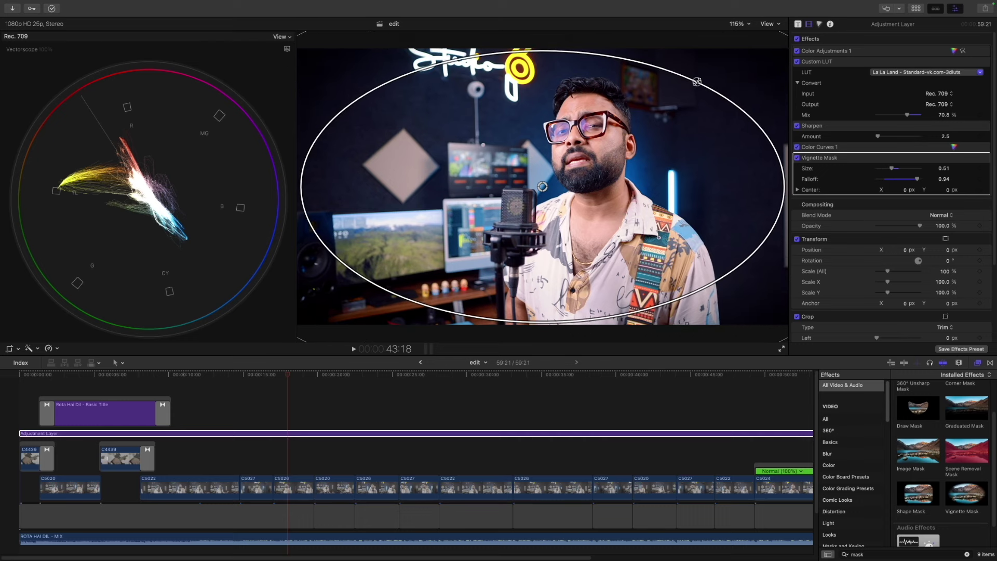
Compare the frame with and without the vignette, hide its outline, and apply a Shape Mask
{"action": "left_click", "coordinate": [797, 158]}
{"action": "left_click", "coordinate": [797, 158]}
{"action": "left_click", "coordinate": [797, 158]}
{"action": "left_click", "coordinate": [797, 158]}
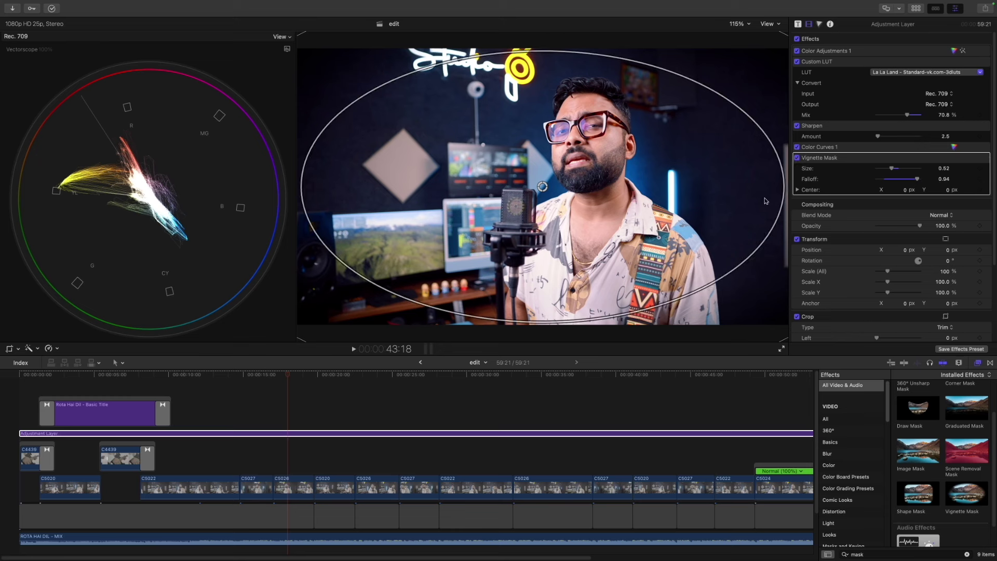
{"action": "left_click", "coordinate": [854, 148]}
{"action": "left_click", "coordinate": [797, 158]}
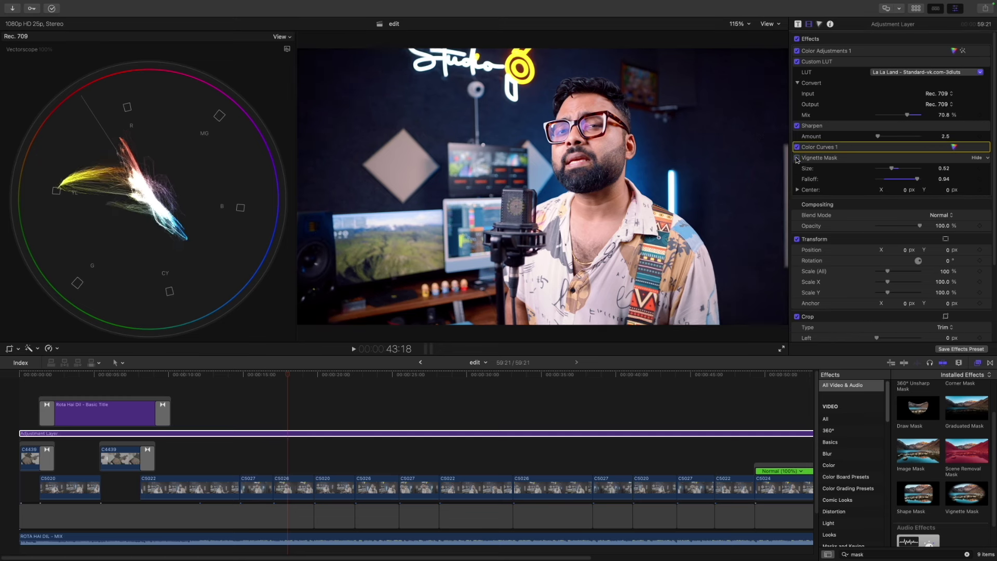
{"action": "left_click", "coordinate": [797, 158]}
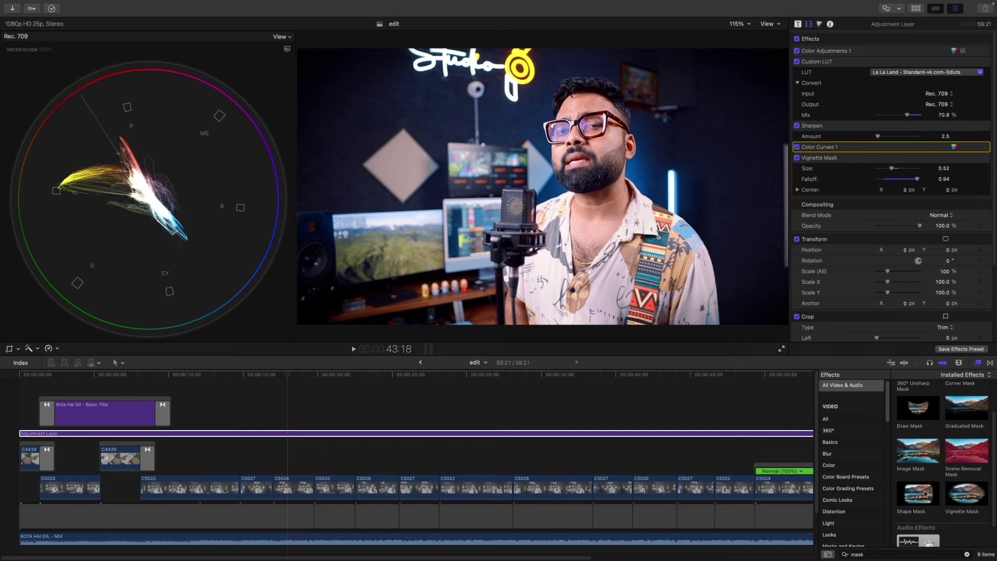
{"action": "left_click_drag", "start_coordinate": [924, 493], "coordinate": [696, 433]}
Search effects for 'blur', apply Gaussian to the adjustment layer, and add a Shape Mask
{"action": "left_click", "coordinate": [902, 554]}
{"action": "type", "text": "blur"}
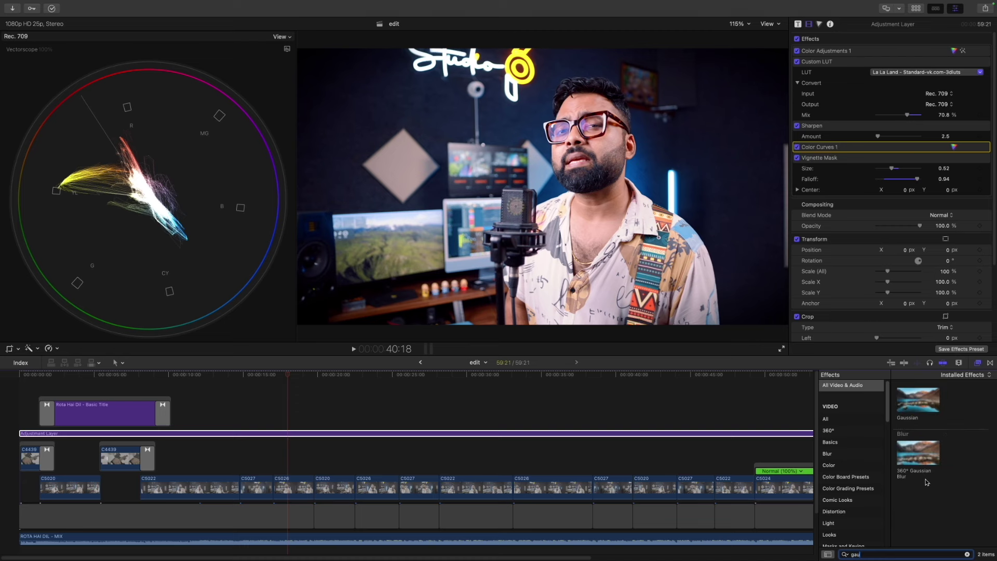
{"action": "left_click_drag", "start_coordinate": [927, 400], "coordinate": [776, 434]}
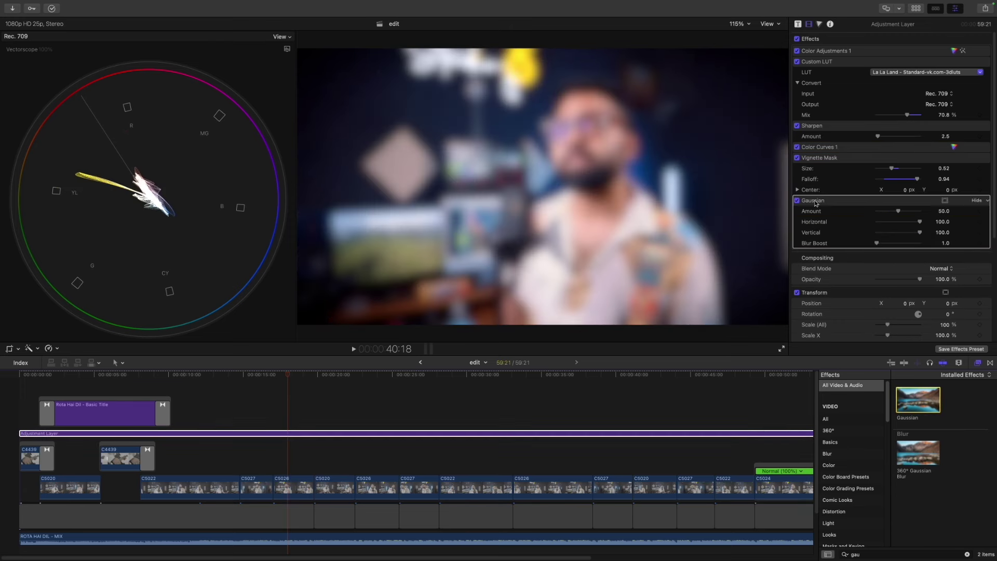
{"action": "left_click", "coordinate": [949, 203]}
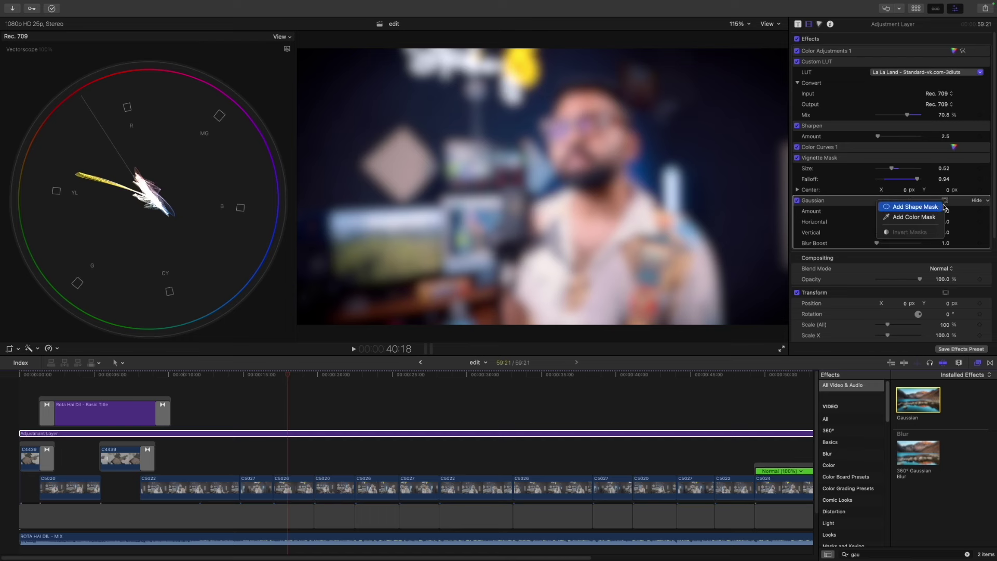
{"action": "left_click", "coordinate": [938, 208]}
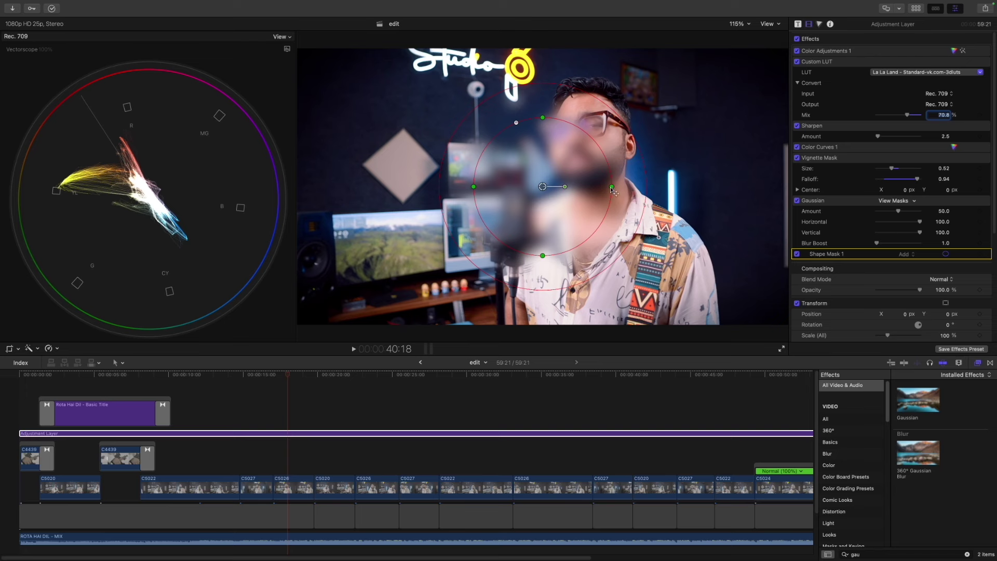
Widen and heighten the mask ellipse, soften its feather, and invert it so only edges blur
{"action": "left_click_drag", "start_coordinate": [612, 187], "coordinate": [682, 187]}
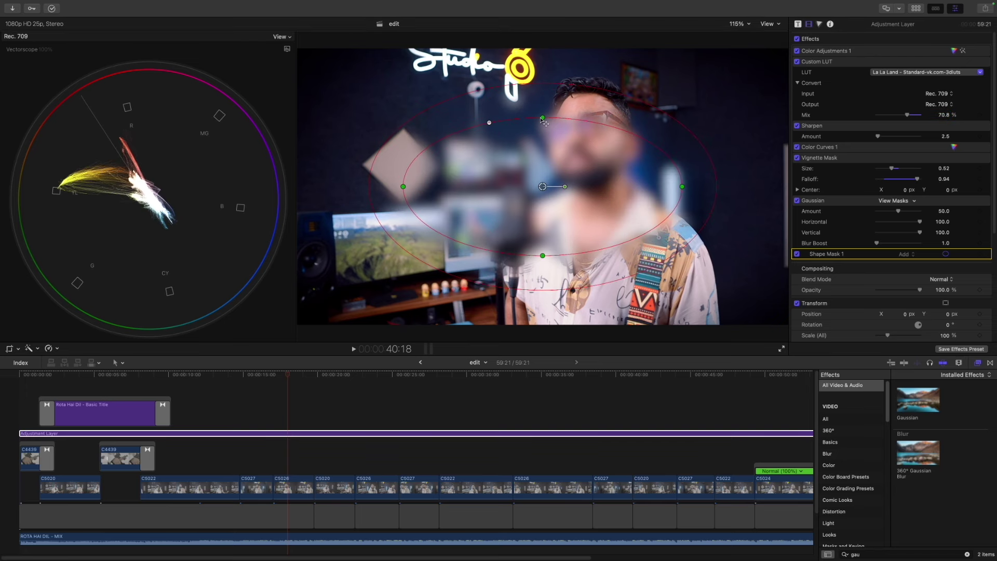
{"action": "left_click_drag", "start_coordinate": [542, 118], "coordinate": [542, 77]}
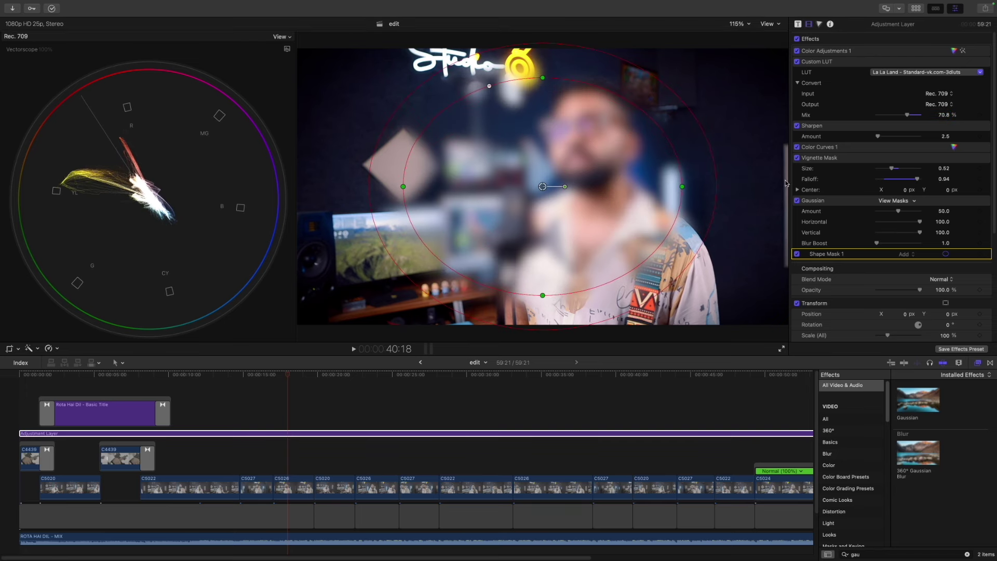
{"action": "left_click_drag", "start_coordinate": [716, 184], "coordinate": [787, 180]}
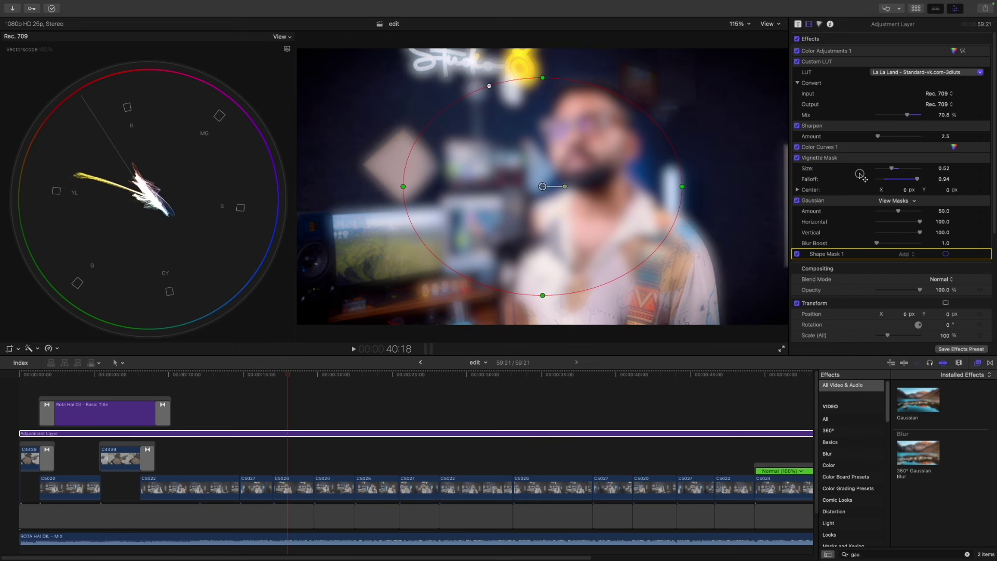
{"action": "left_click_drag", "start_coordinate": [682, 186], "coordinate": [720, 187]}
{"action": "left_click_drag", "start_coordinate": [543, 79], "coordinate": [542, 68]}
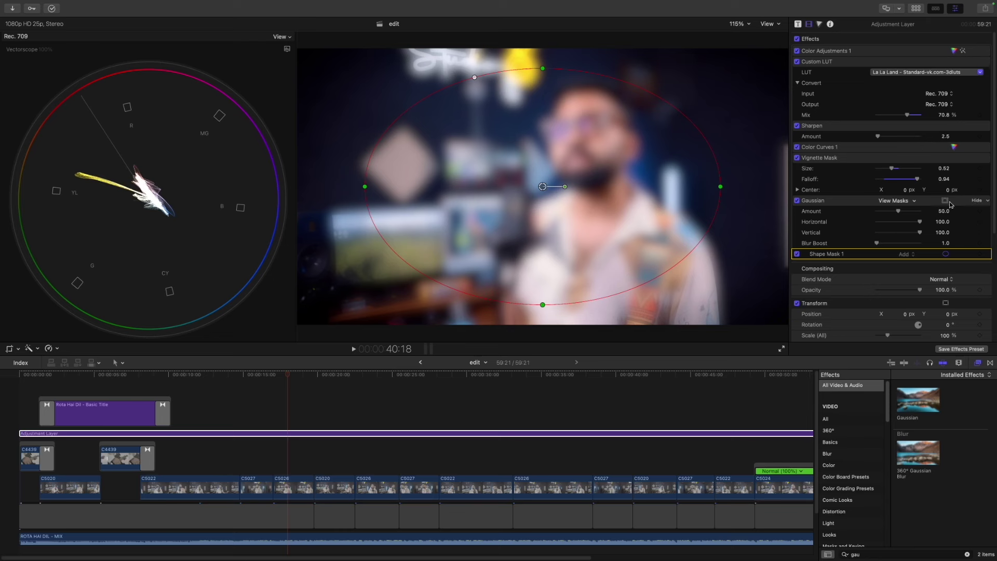
{"action": "left_click", "coordinate": [945, 203]}
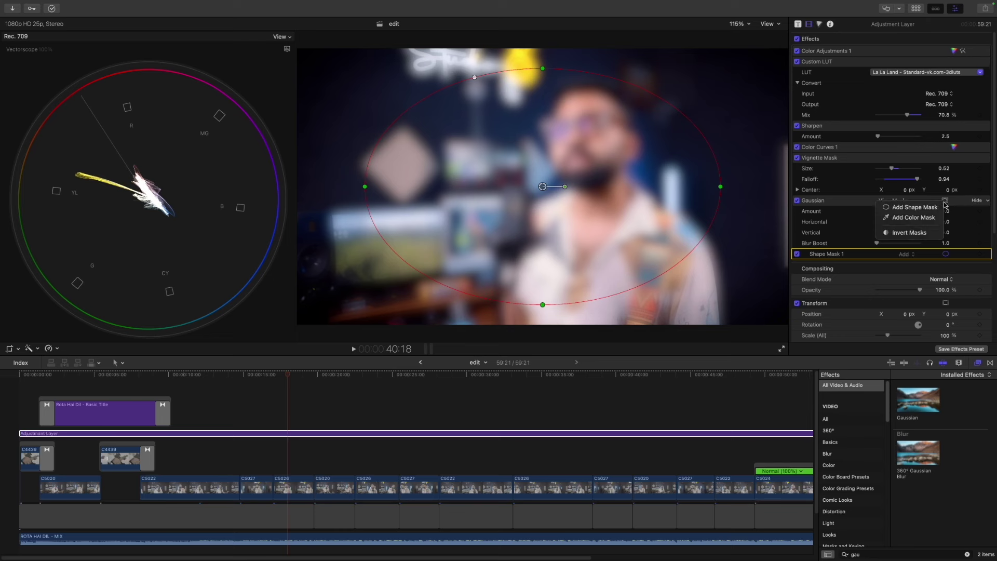
{"action": "left_click", "coordinate": [923, 234]}
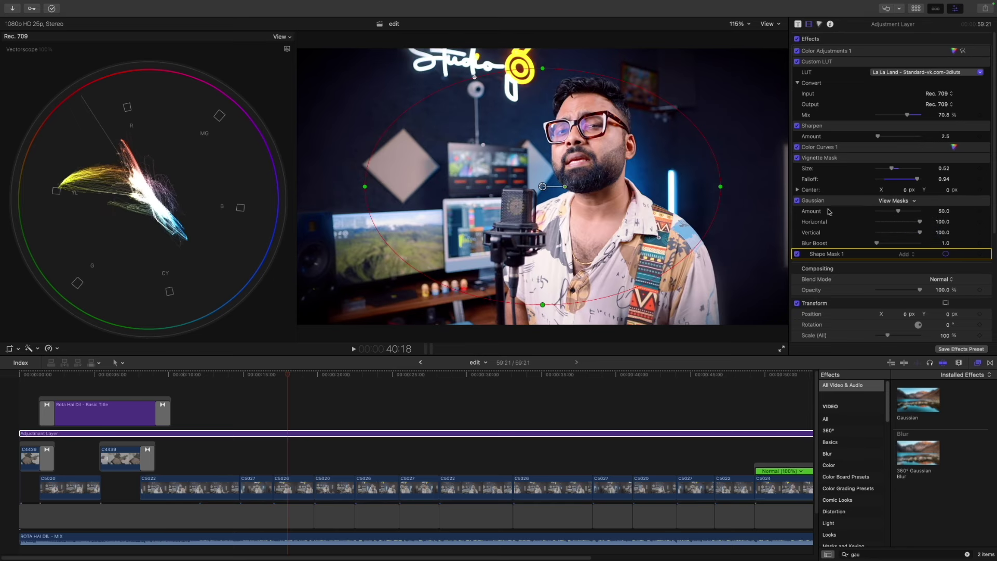
Hide the mask overlay, play the edit from the start, and fit the whole project with Shift-Z
{"action": "left_click", "coordinate": [850, 148]}
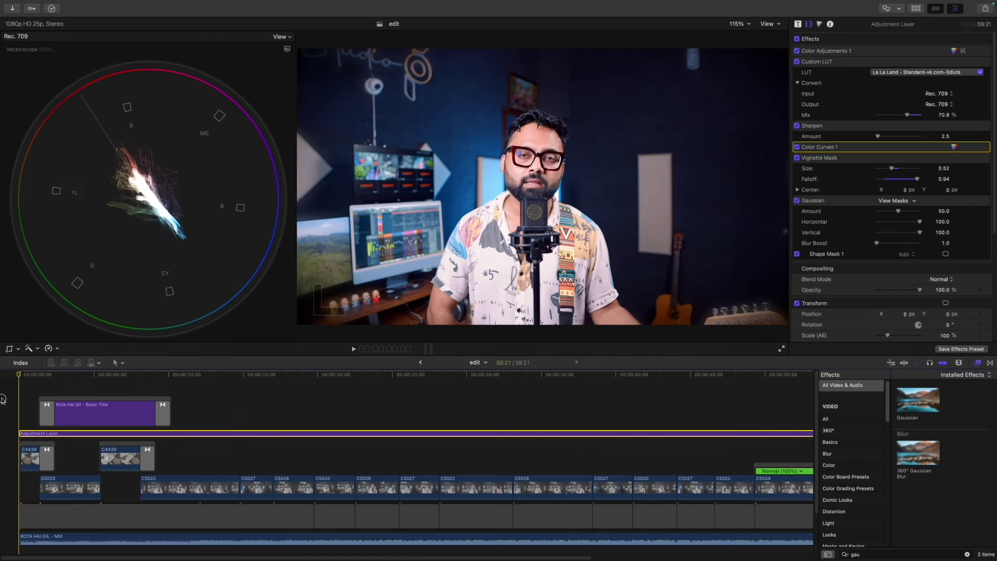
{"action": "key", "text": "Home"}
{"action": "key", "text": "space"}
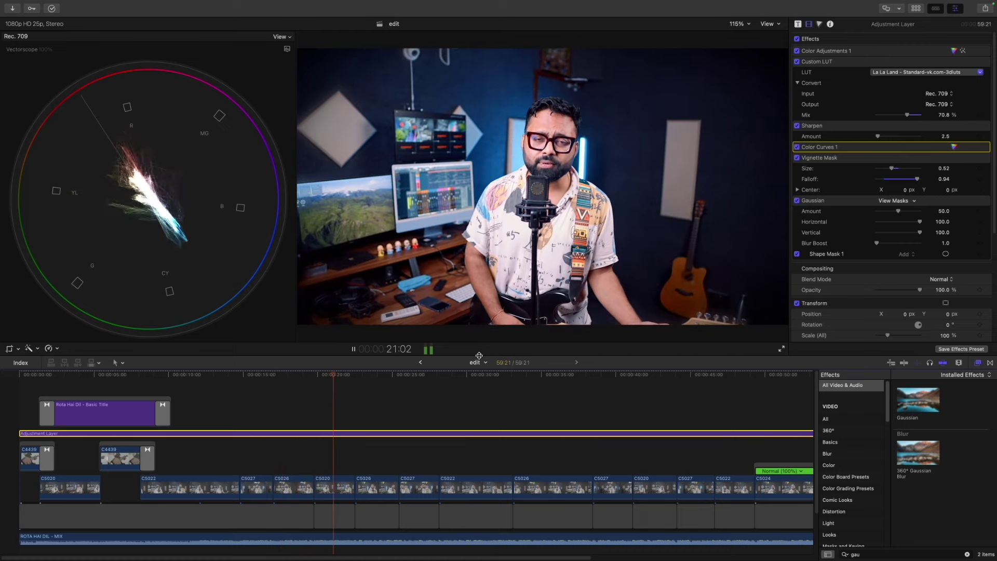
{"action": "key", "text": "space"}
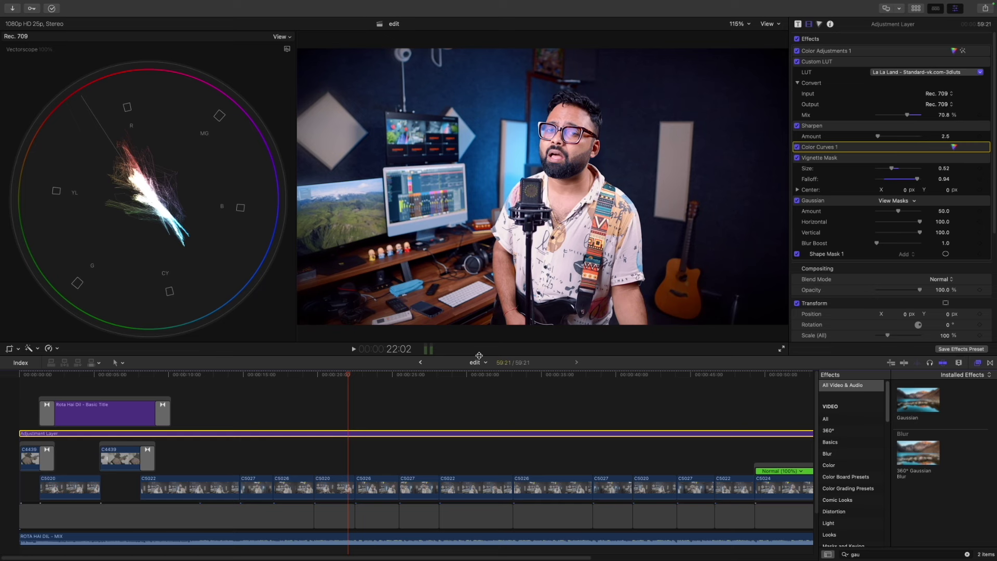
{"action": "key", "text": "shift+z"}
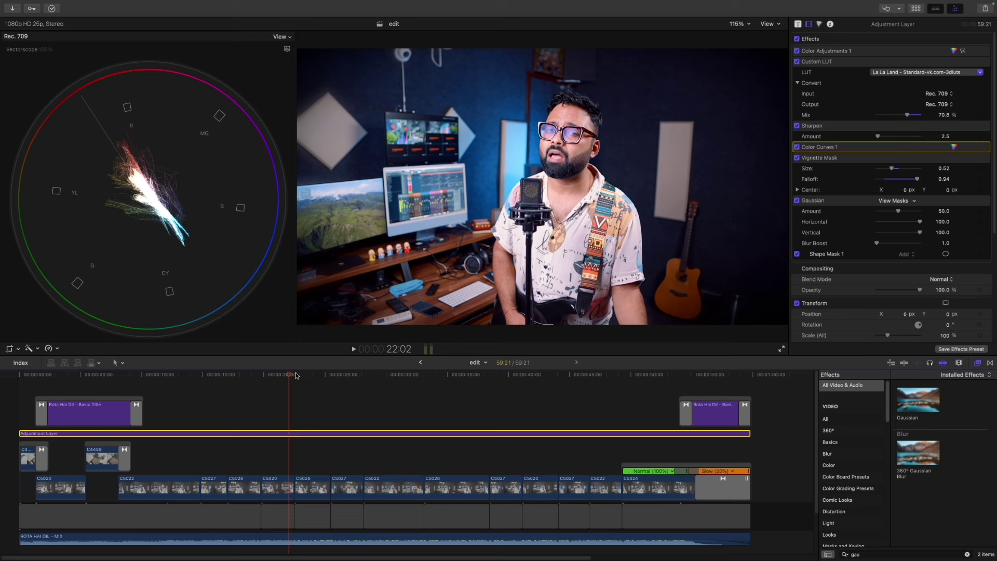
{"action": "left_click_drag", "start_coordinate": [290, 377], "coordinate": [20, 375]}
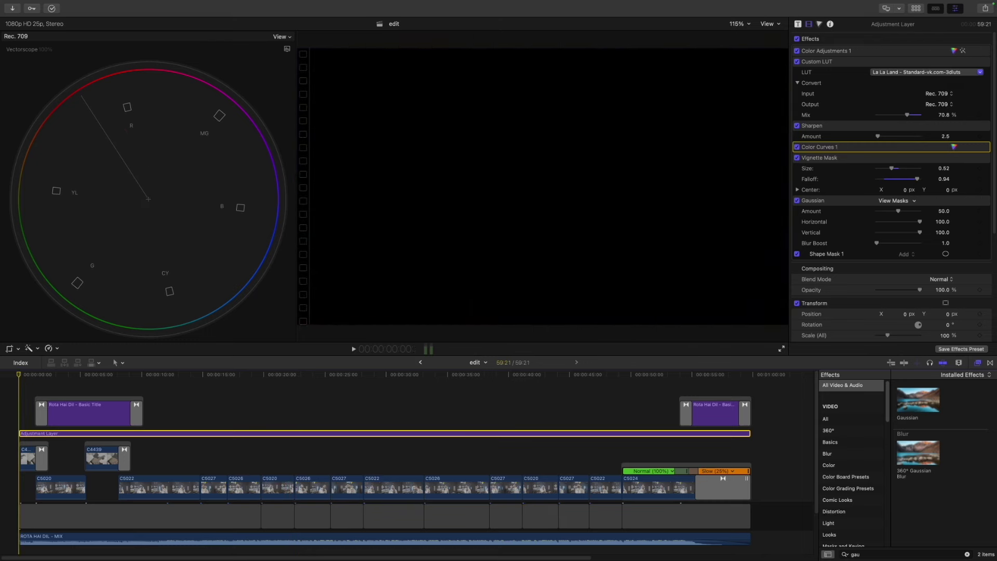
{"action": "key", "text": "space"}
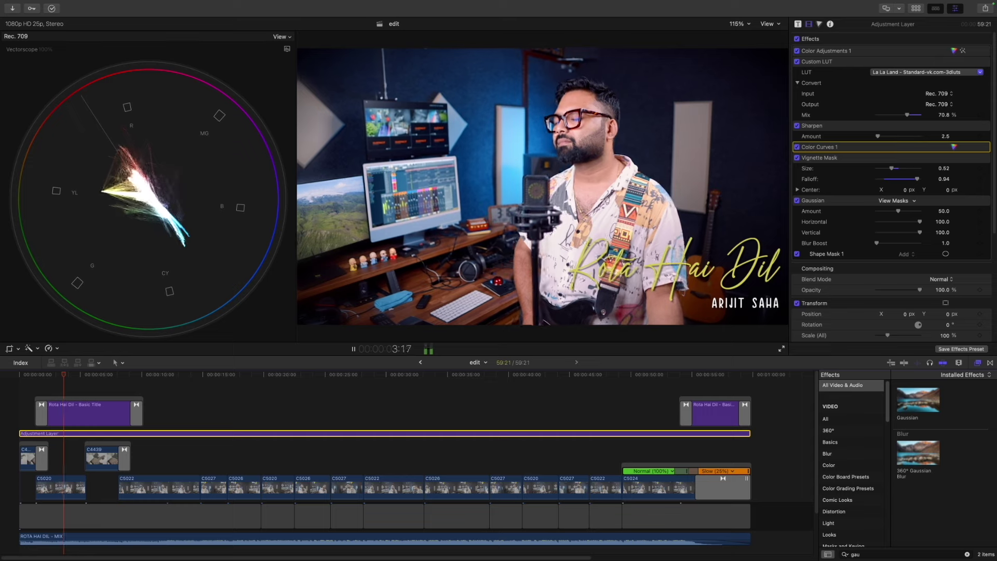
Watch the edit full screen, resume playback, and close the Inspector to enlarge the viewer
{"action": "key", "text": "super+shift+2"}
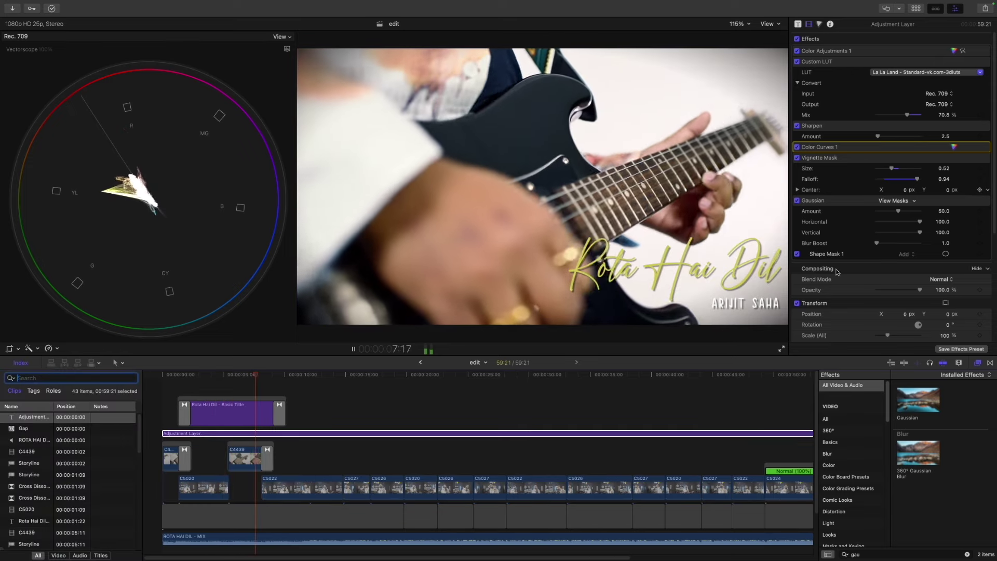
{"action": "left_click", "coordinate": [781, 348]}
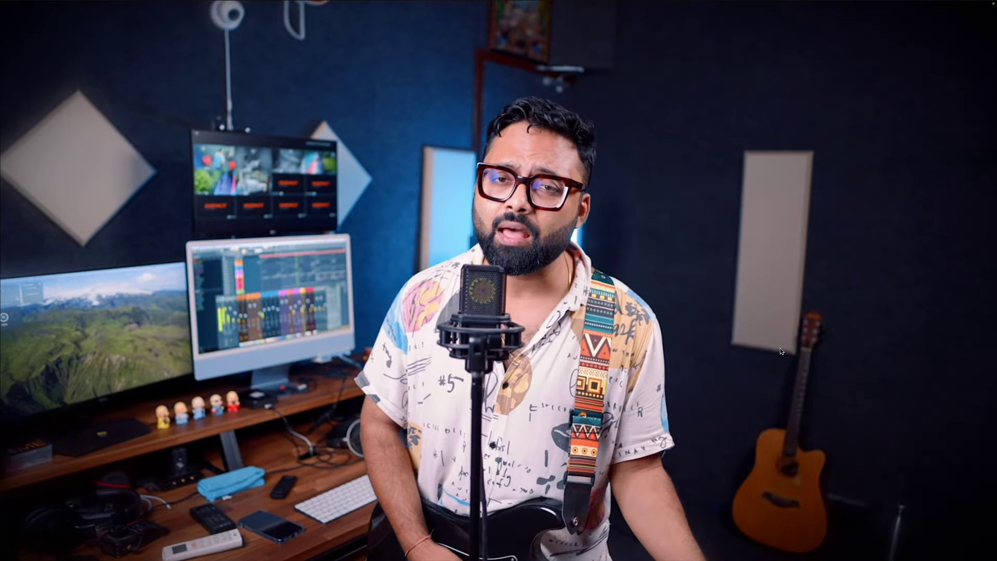
{"action": "key", "text": "Escape"}
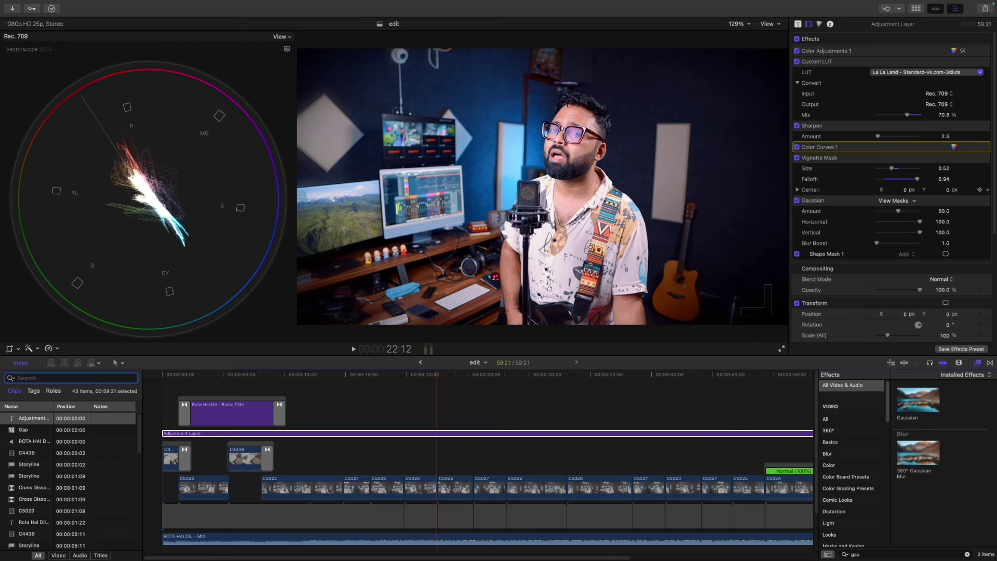
{"action": "left_click", "coordinate": [19, 363]}
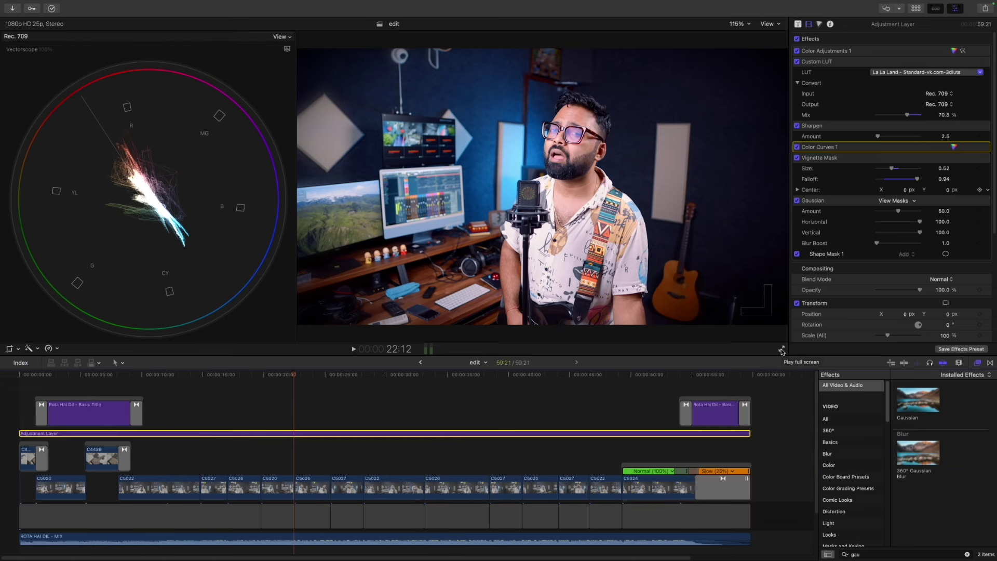
{"action": "key", "text": "space"}
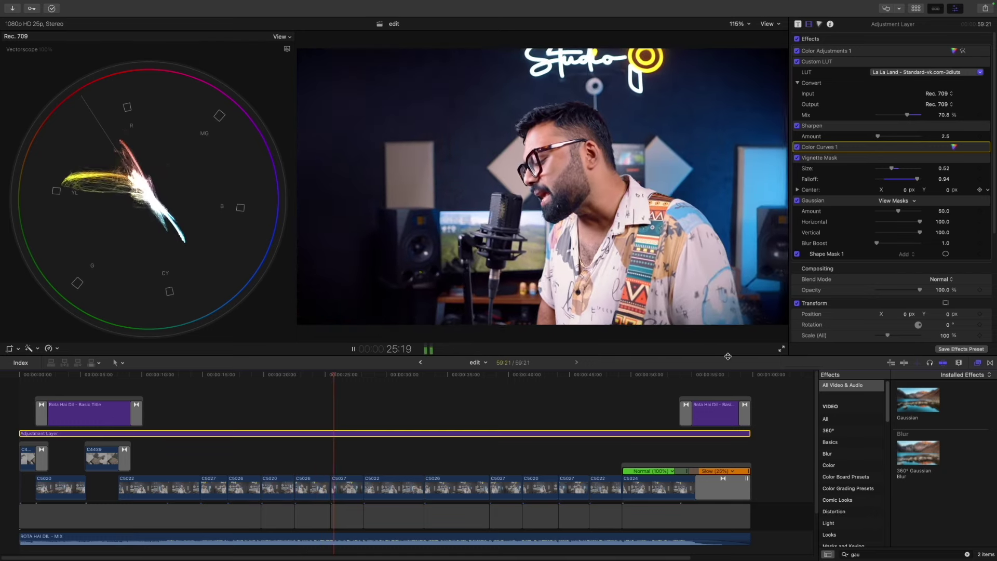
{"action": "left_click", "coordinate": [955, 9]}
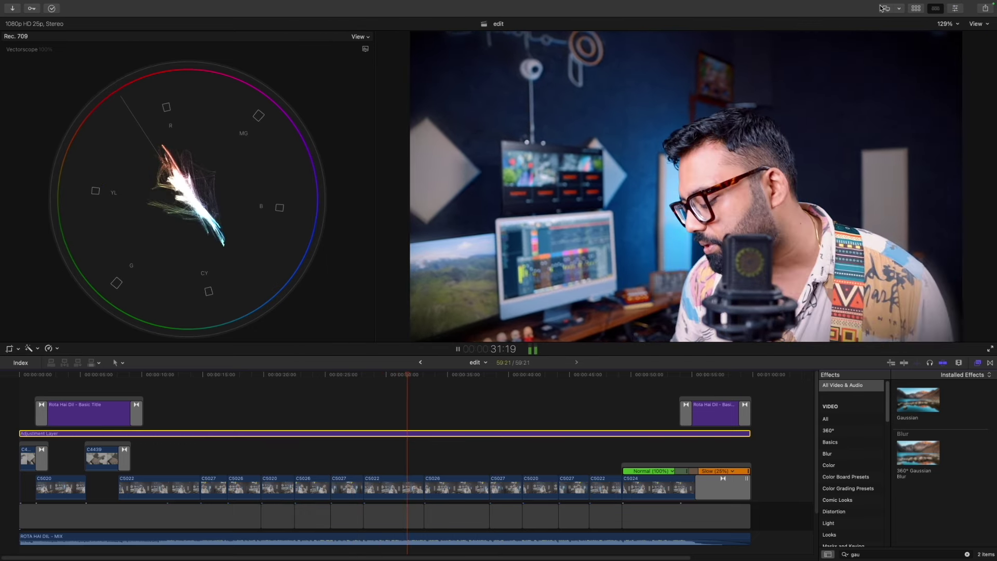
Enlarge the viewer, close the Effects browser, and reduce timeline clip height in Clip Appearance
{"action": "mouse_move", "coordinate": [943, 3]}
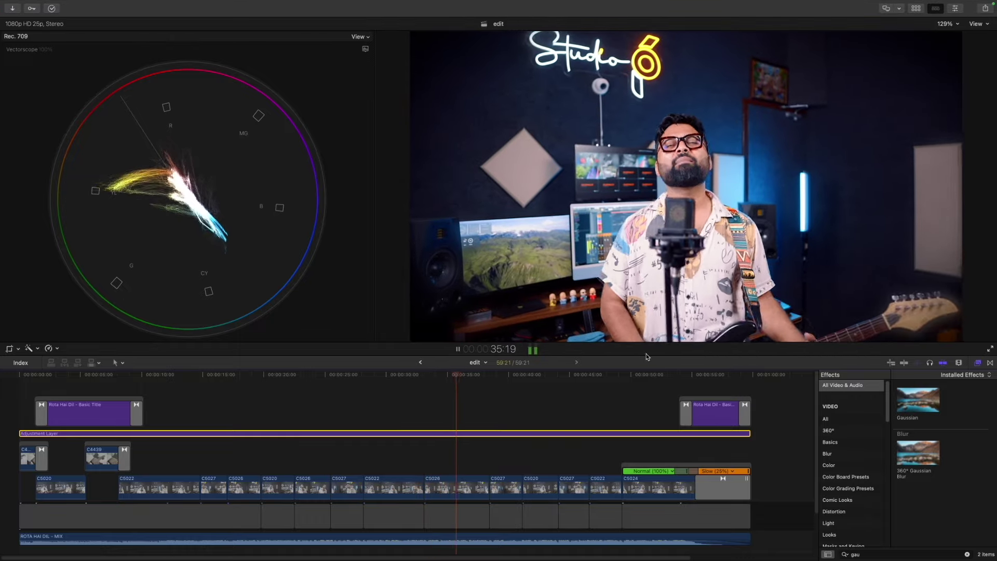
{"action": "left_click_drag", "start_coordinate": [646, 356], "coordinate": [652, 433]}
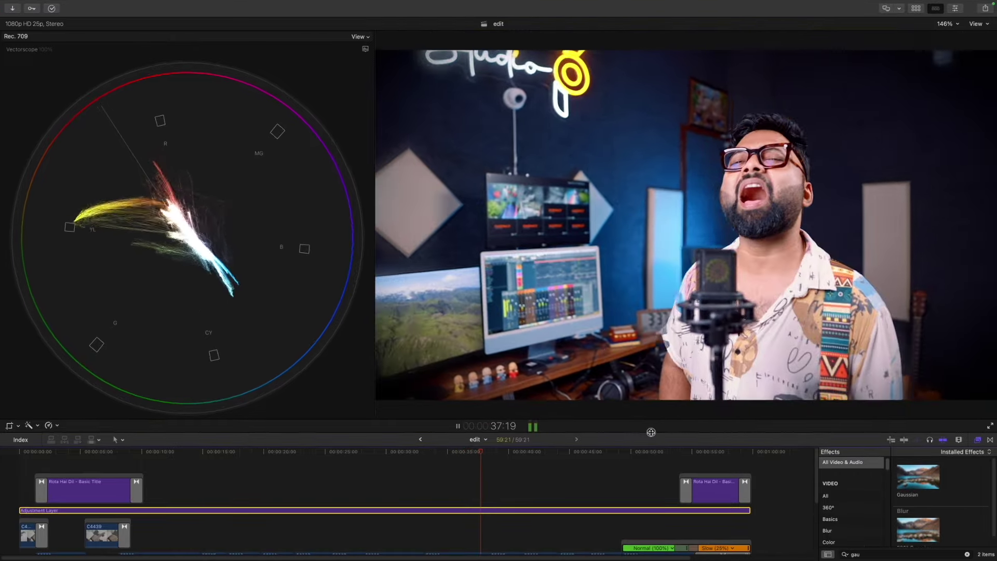
{"action": "left_click", "coordinate": [977, 441]}
{"action": "left_click", "coordinate": [959, 440]}
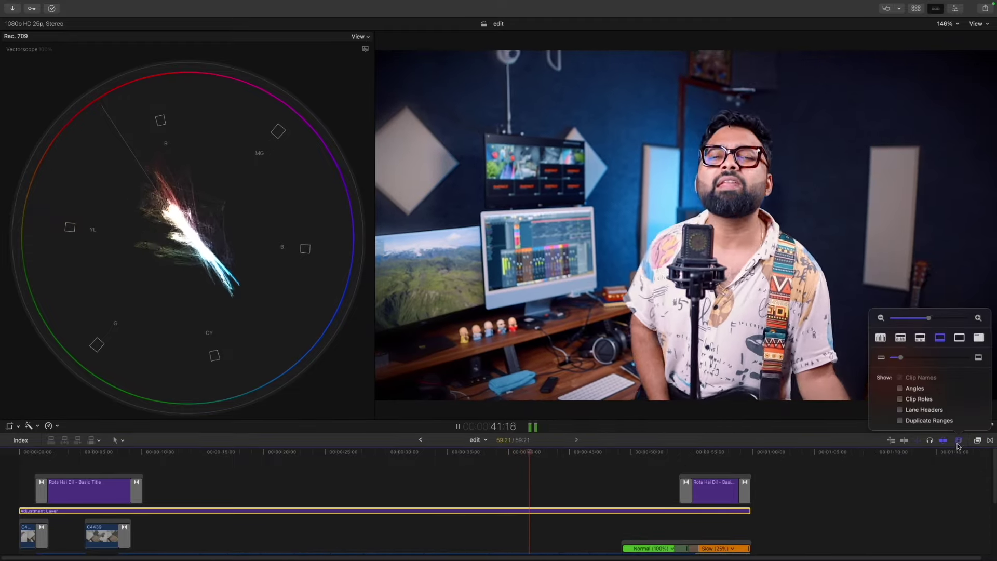
{"action": "left_click_drag", "start_coordinate": [900, 357], "coordinate": [893, 358]}
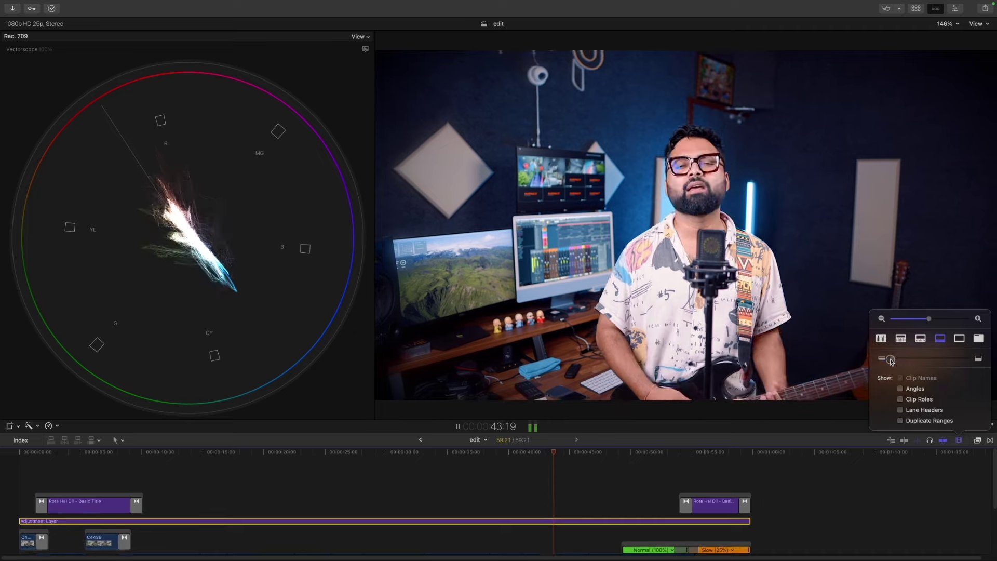
{"action": "left_click", "coordinate": [877, 505]}
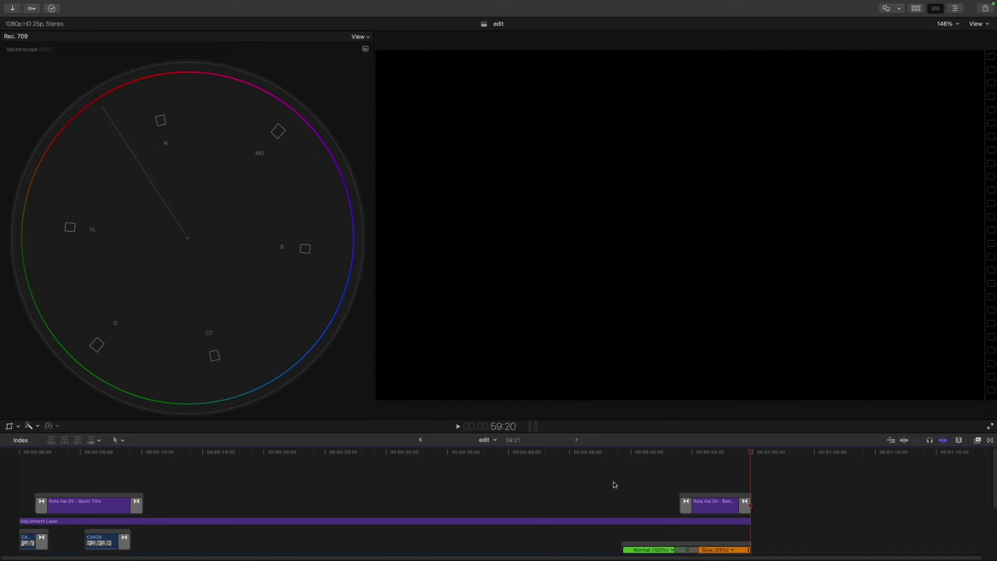
Play from about 34 seconds and switch the scope from vectorscope to RGB waveform
{"action": "left_click", "coordinate": [435, 456]}
{"action": "key", "text": "space"}
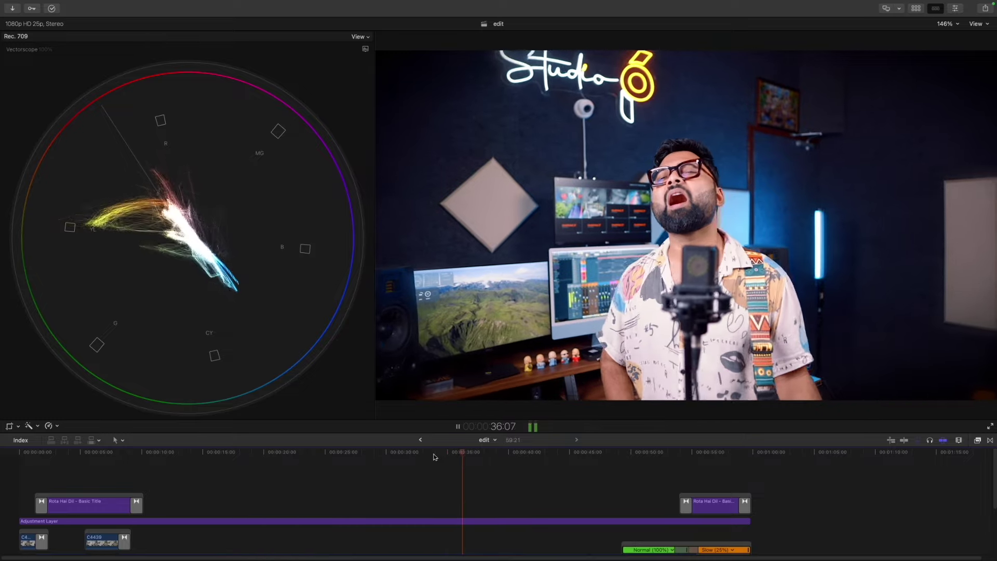
{"action": "left_click", "coordinate": [365, 48]}
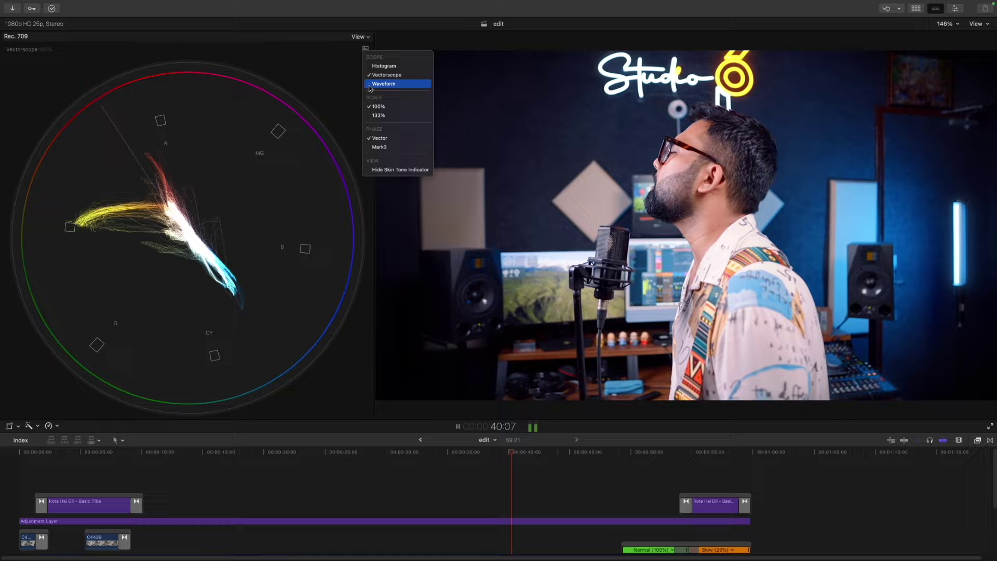
{"action": "left_click", "coordinate": [384, 83]}
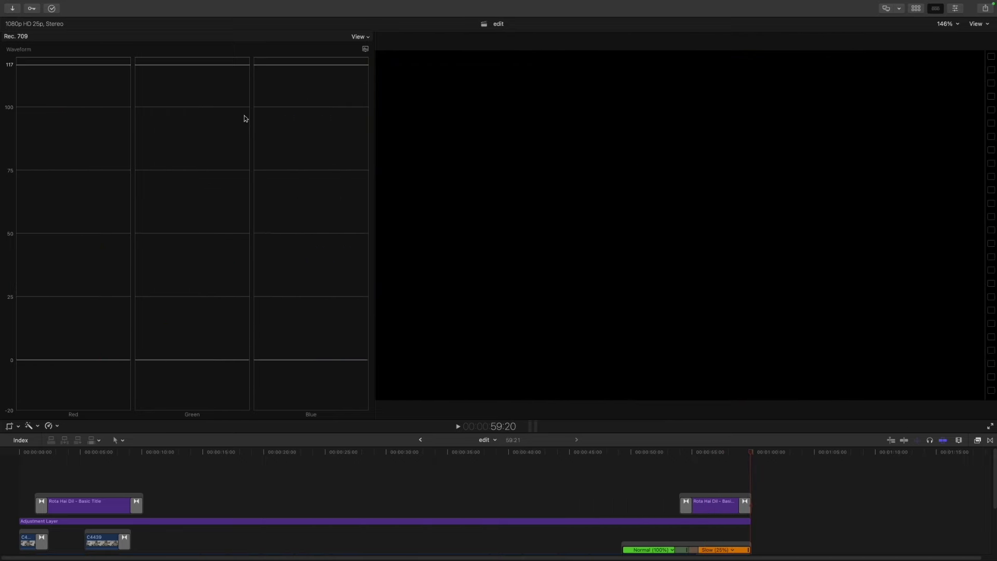
Trim the Rota Hai Dil title clip's start later and play through the blurred ending
{"action": "left_click", "coordinate": [665, 453]}
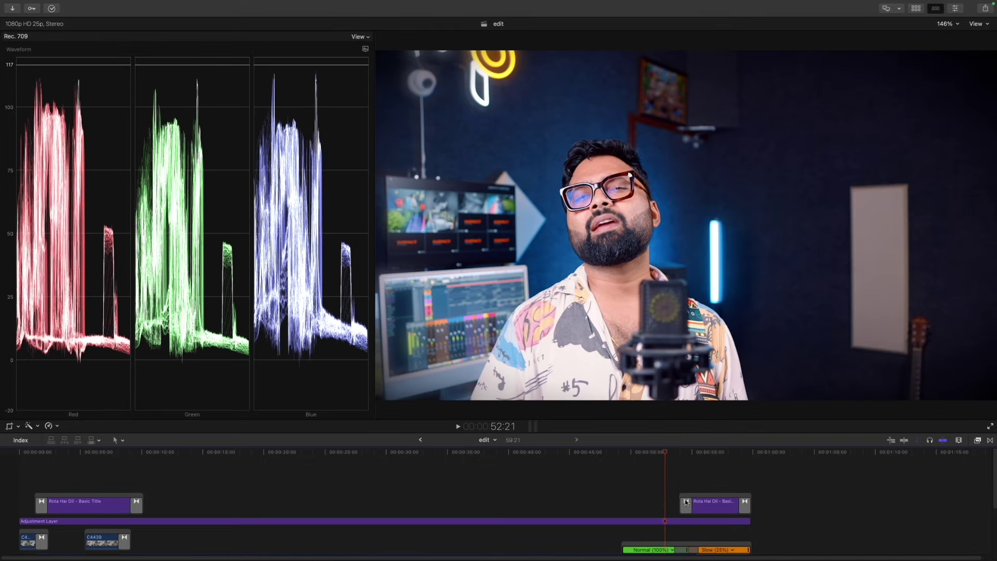
{"action": "left_click_drag", "start_coordinate": [686, 502], "coordinate": [692, 502]}
{"action": "left_click", "coordinate": [649, 462]}
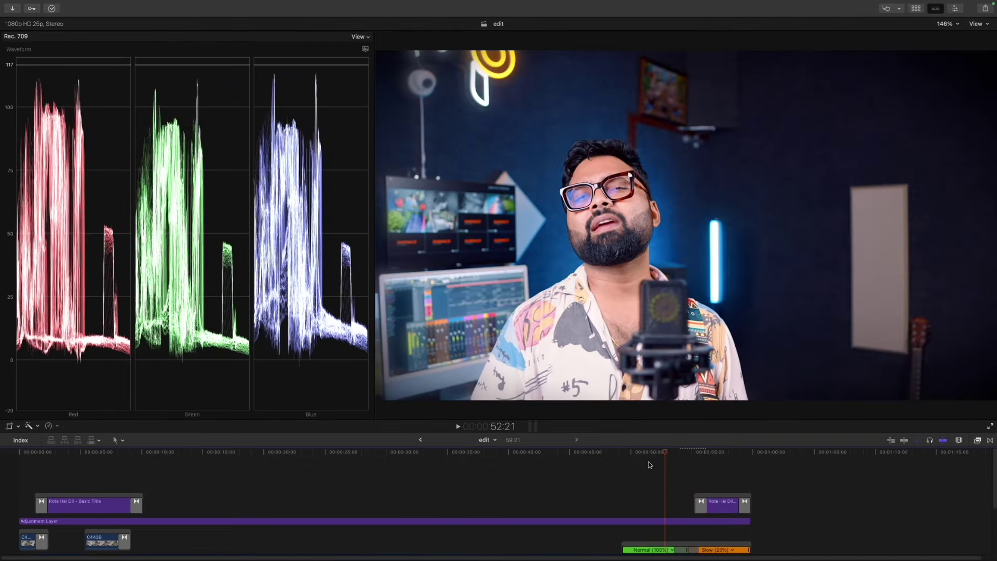
{"action": "left_click", "coordinate": [687, 521]}
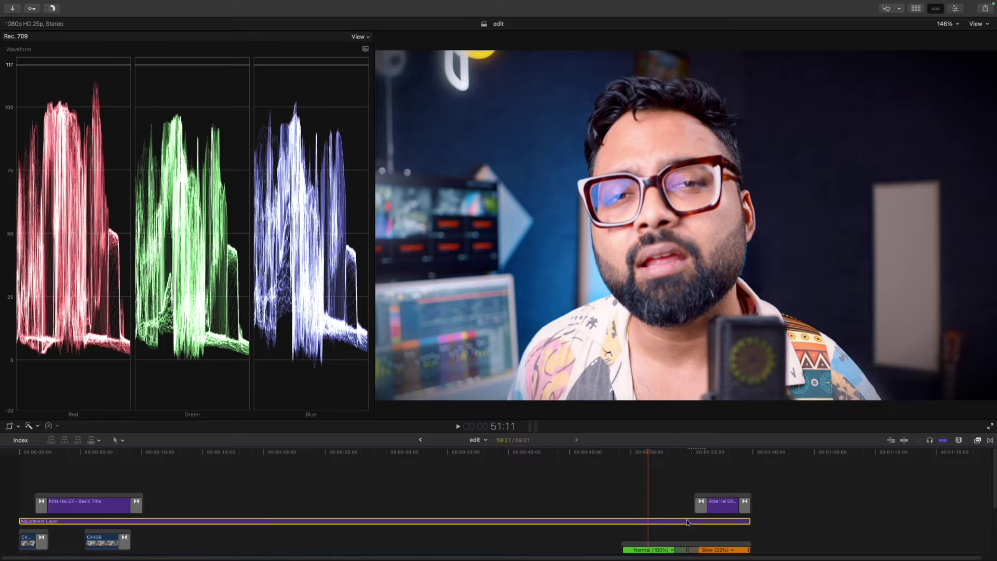
{"action": "left_click", "coordinate": [635, 451]}
{"action": "key", "text": "space"}
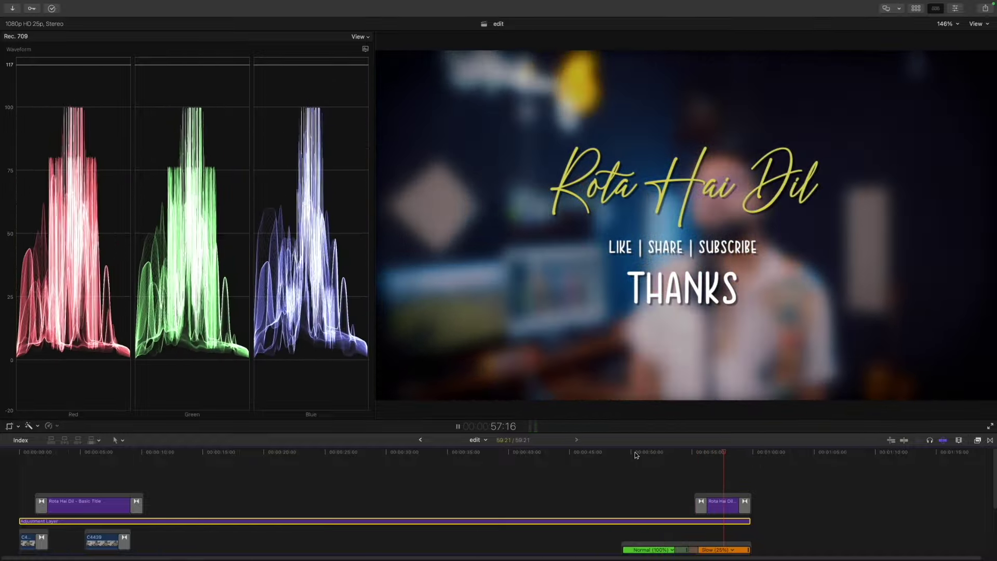
{"action": "key", "text": "space"}
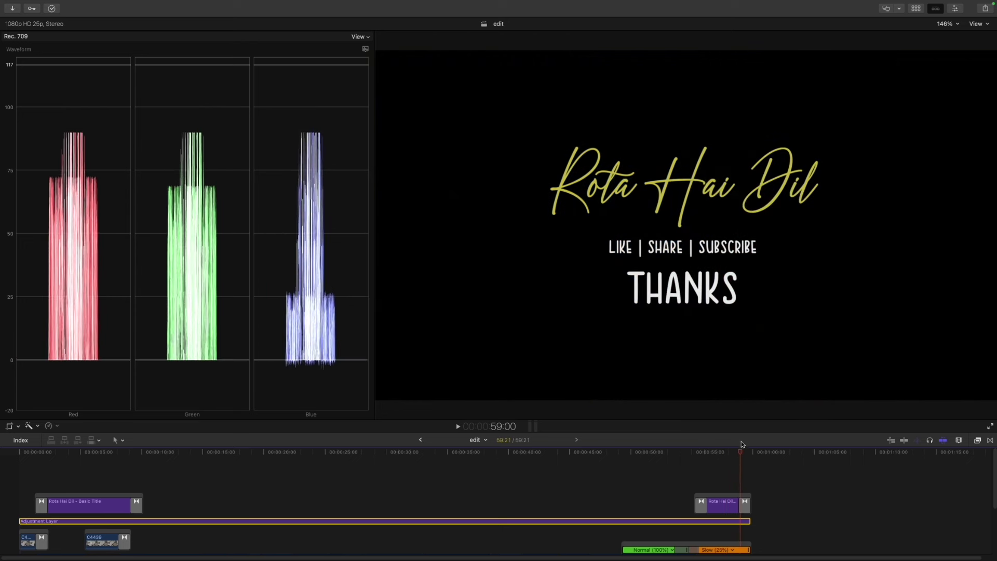
{"action": "left_click", "coordinate": [697, 456]}
Zoom in, lengthen the transition into the Rota Hai Dil title, and play it back from 54:05
{"action": "key", "text": "super+equal"}
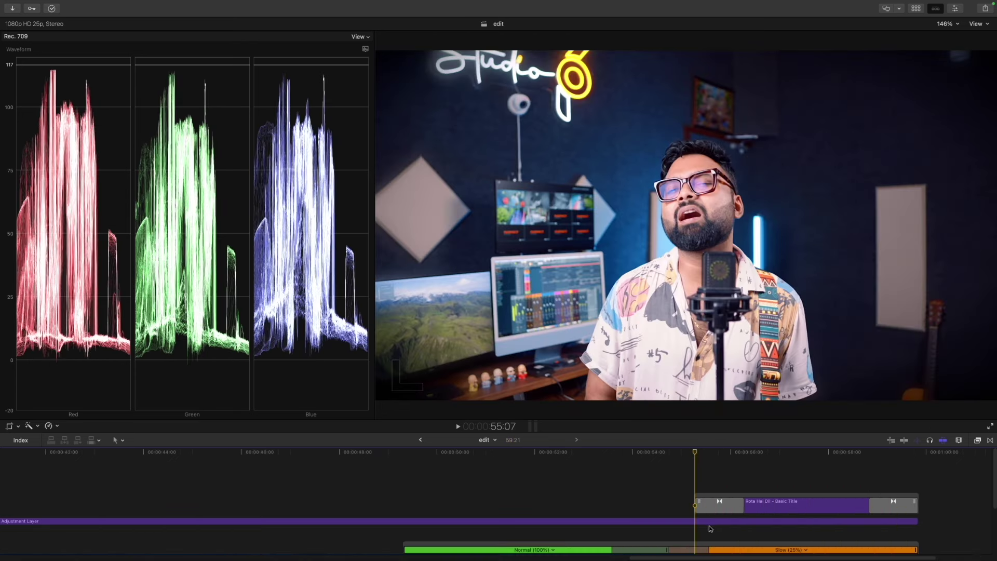
{"action": "left_click_drag", "start_coordinate": [771, 507], "coordinate": [788, 506]}
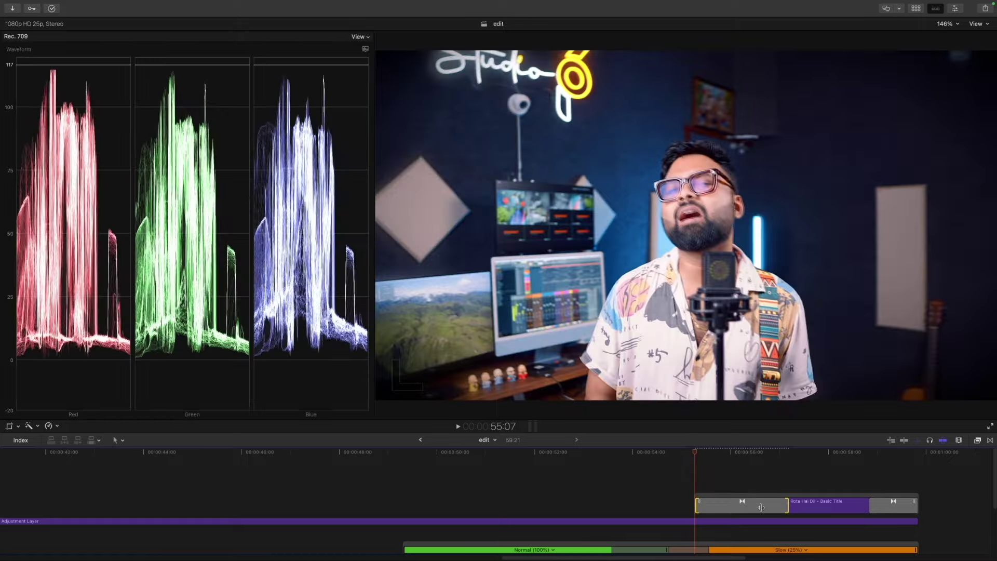
{"action": "left_click", "coordinate": [990, 440]}
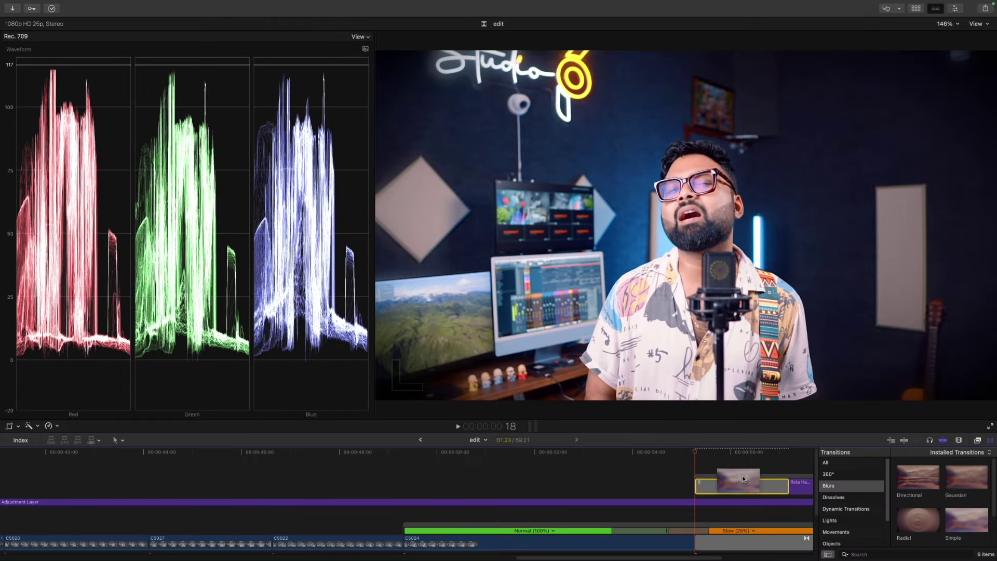
{"action": "left_click", "coordinate": [645, 456]}
{"action": "key", "text": "space"}
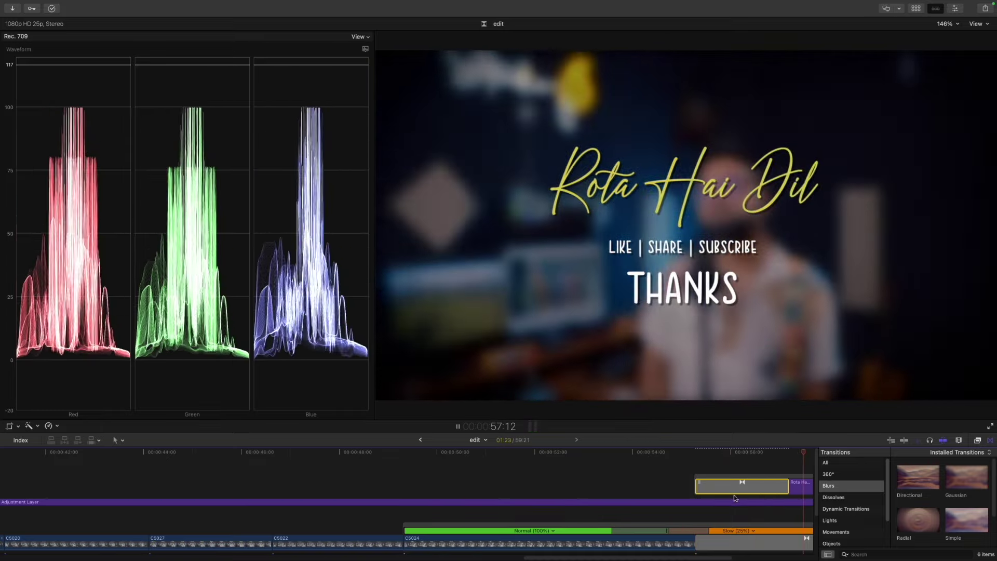
{"action": "key", "text": "space"}
Select the adjustment layer and play the edit full screen from 52:08
{"action": "left_click", "coordinate": [500, 502]}
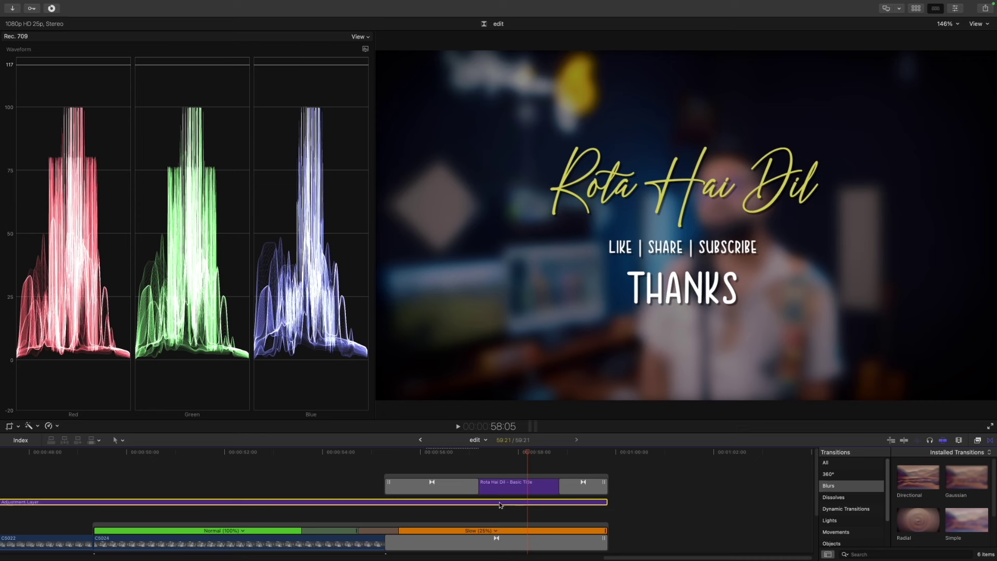
{"action": "left_click", "coordinate": [241, 453]}
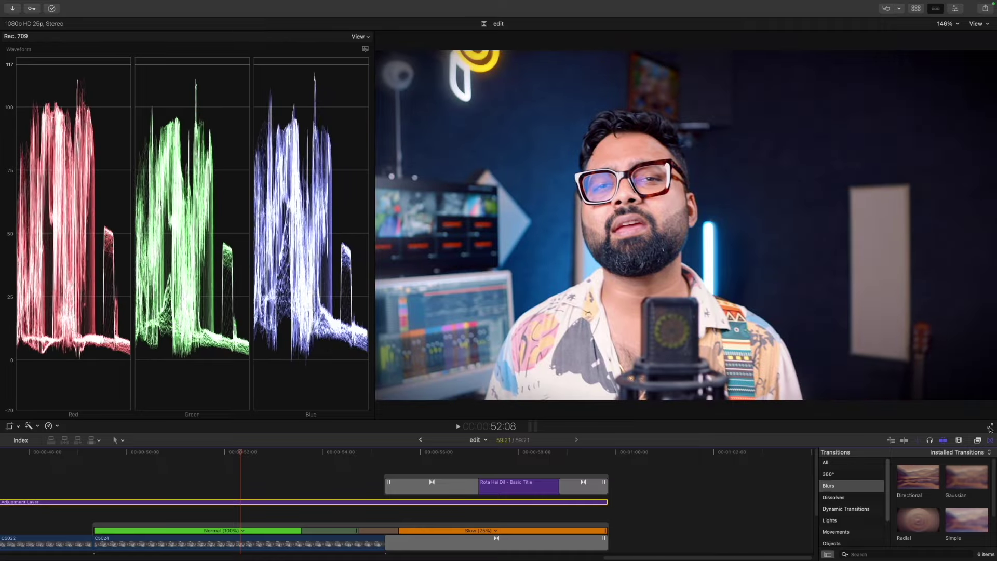
{"action": "left_click", "coordinate": [991, 427]}
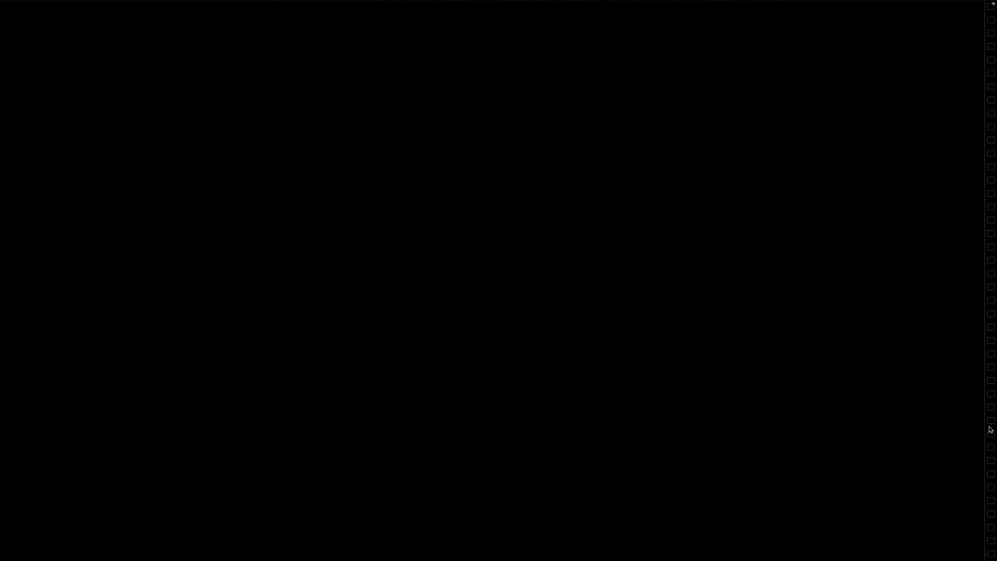
Exit full screen, select the closing Rota Hai Dil title at 57:10, and show its transform settings
{"action": "key", "text": "Escape"}
{"action": "left_click", "coordinate": [490, 453]}
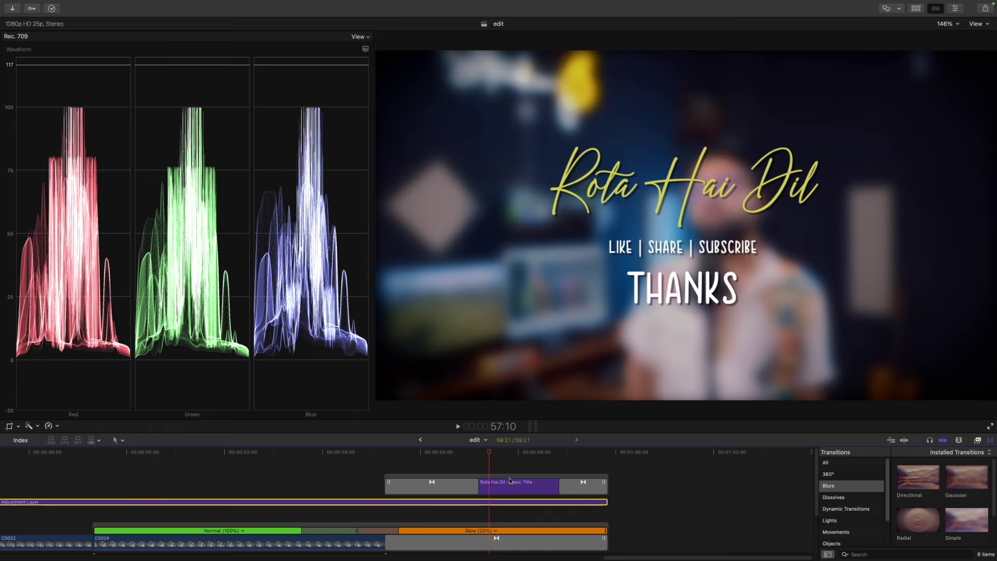
{"action": "left_click", "coordinate": [500, 489]}
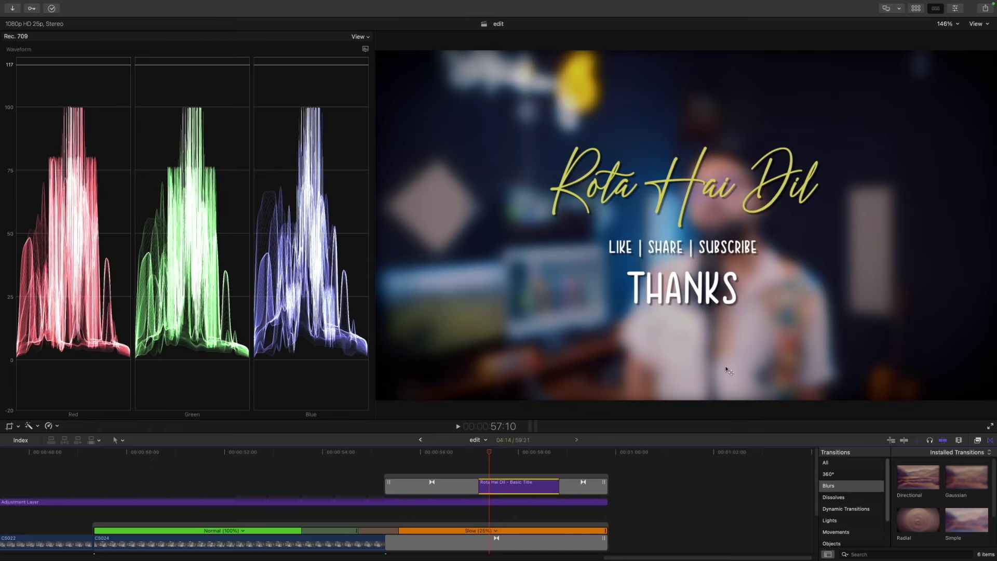
{"action": "left_click", "coordinate": [958, 9]}
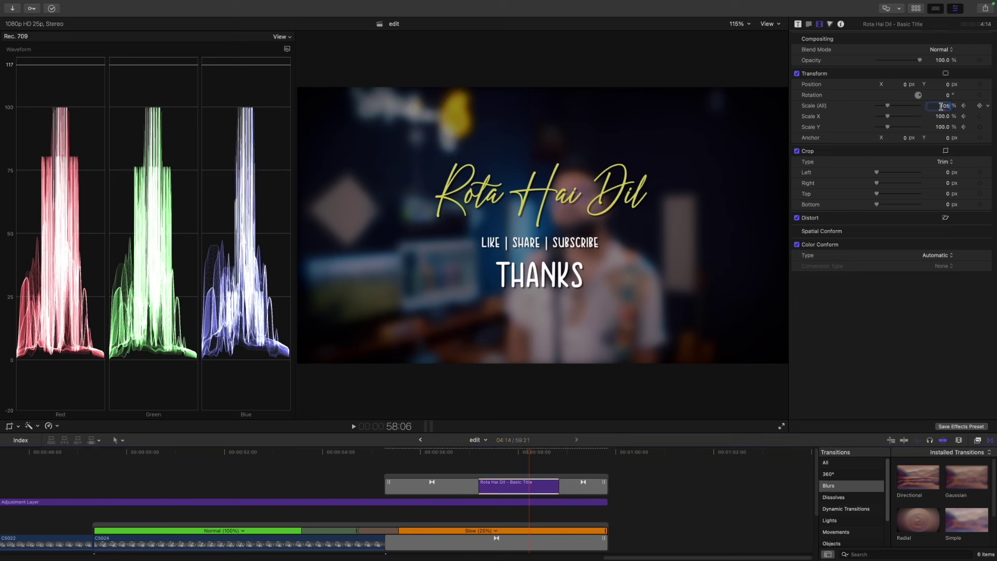
Set the title's second Scale keyframe to 108% and move it to the clip's last frame
{"action": "key", "text": "Return"}
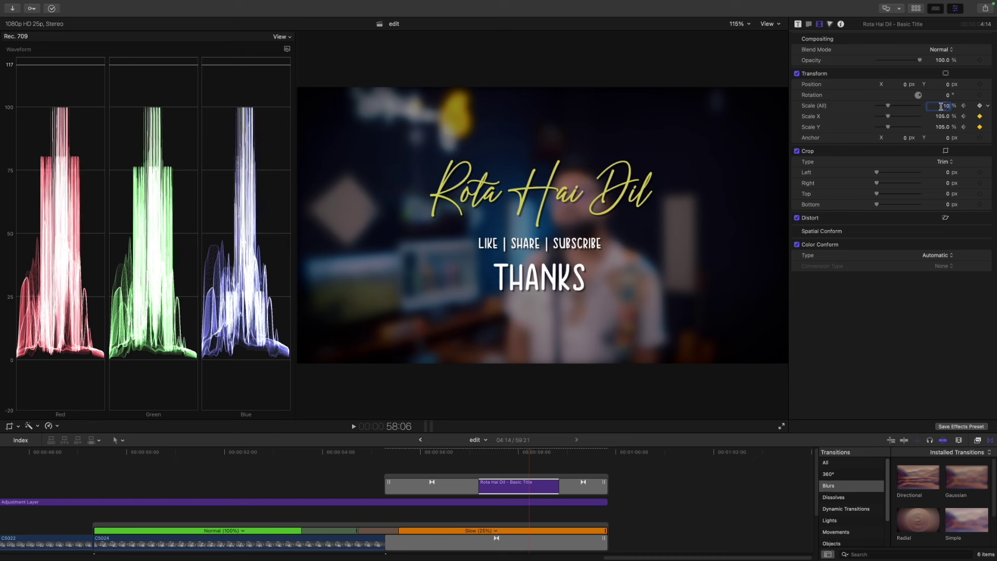
{"action": "type", "text": "108"}
{"action": "key", "text": "Return"}
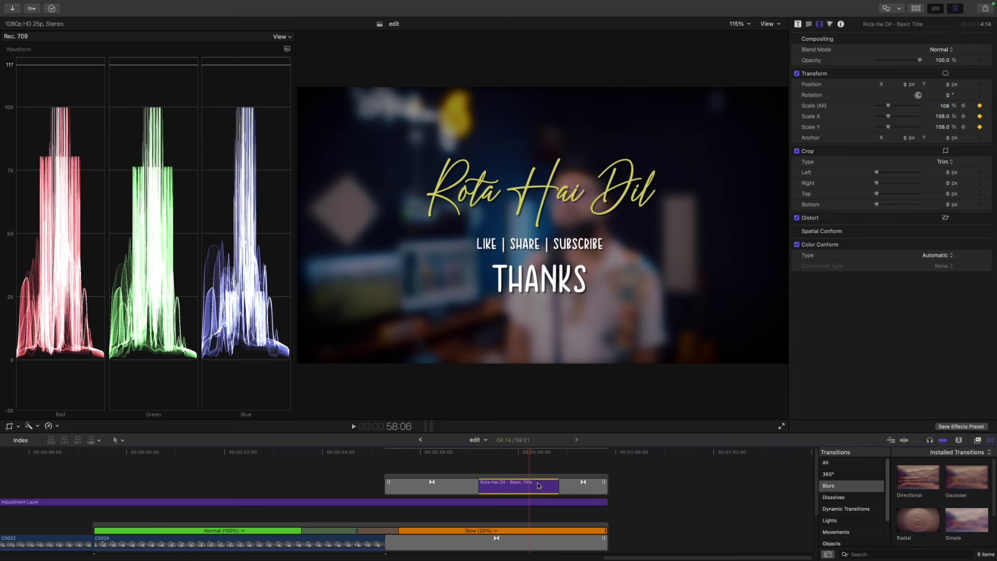
{"action": "key", "text": "ctrl+v"}
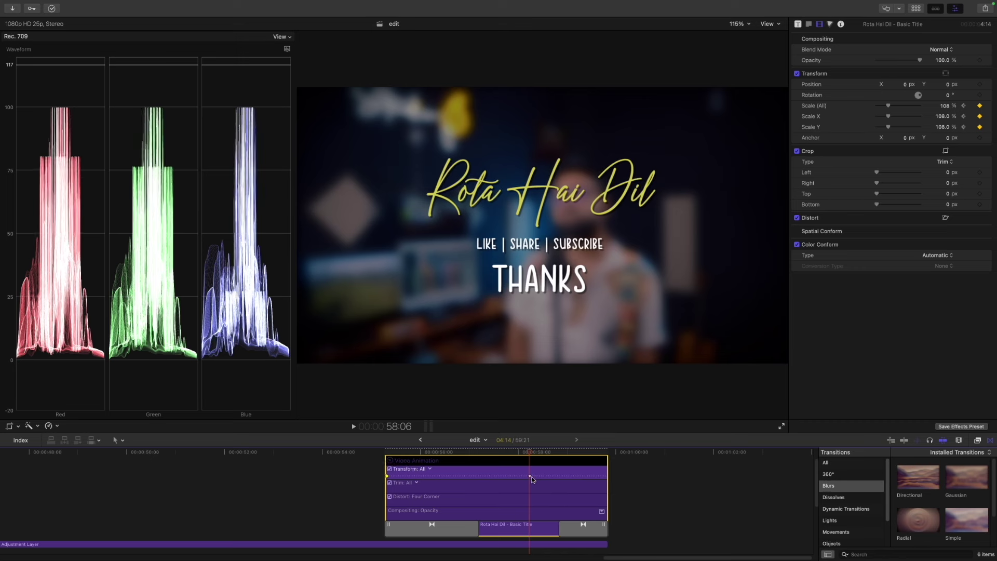
{"action": "left_click_drag", "start_coordinate": [530, 477], "coordinate": [614, 477]}
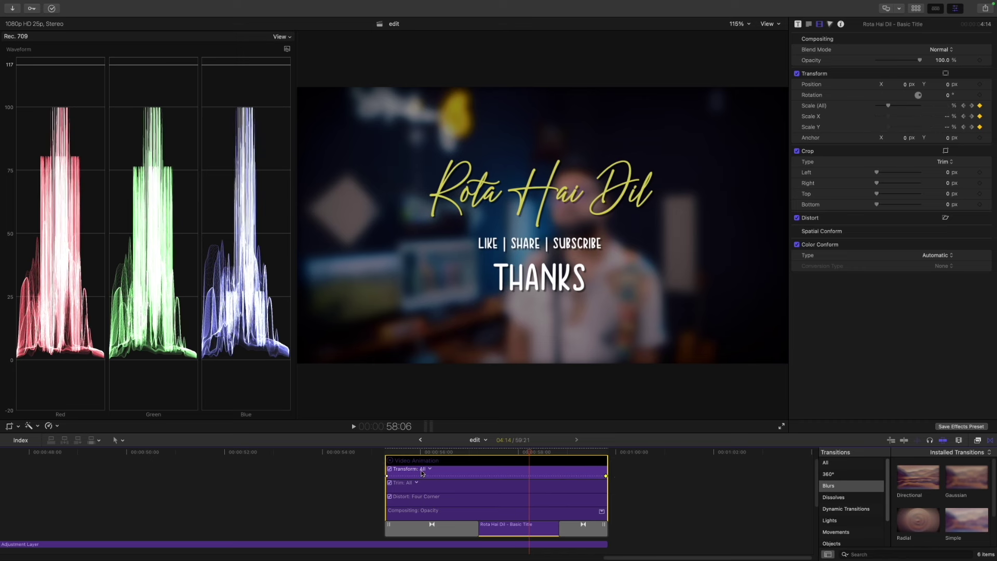
{"action": "left_click", "coordinate": [389, 461]}
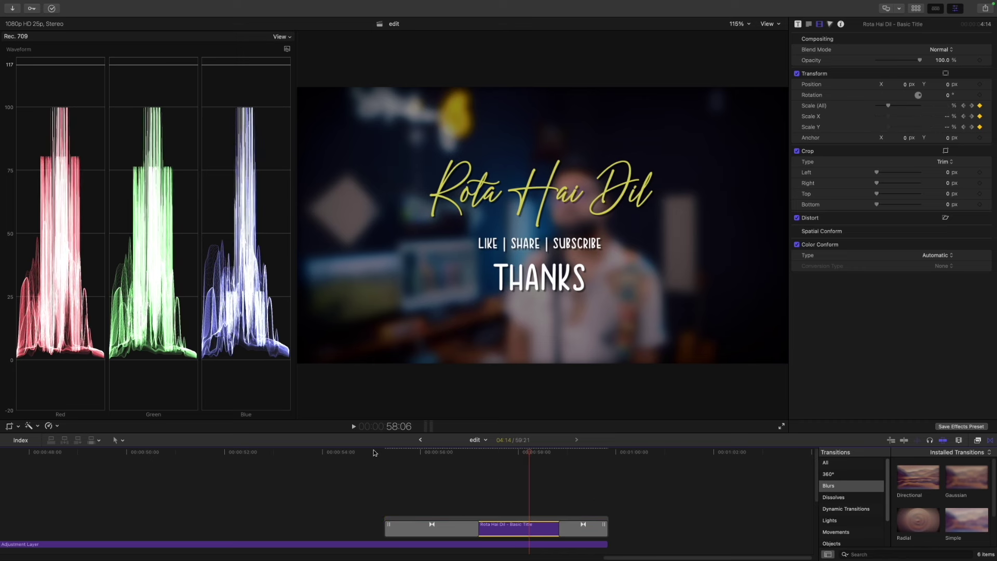
{"action": "left_click", "coordinate": [373, 452]}
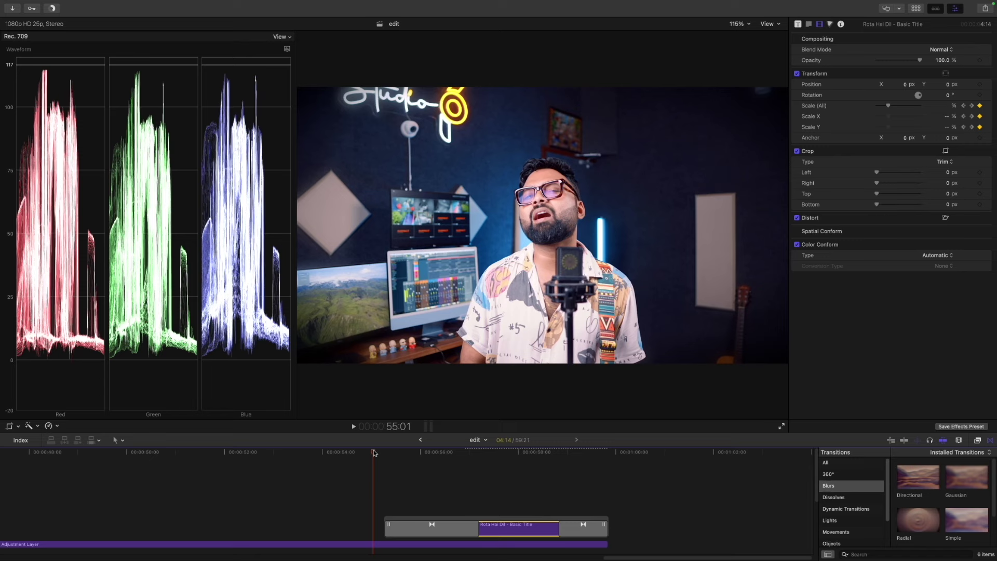
Play the title scale-in, leave full screen, and enlarge the timeline to show every track
{"action": "key", "text": "space"}
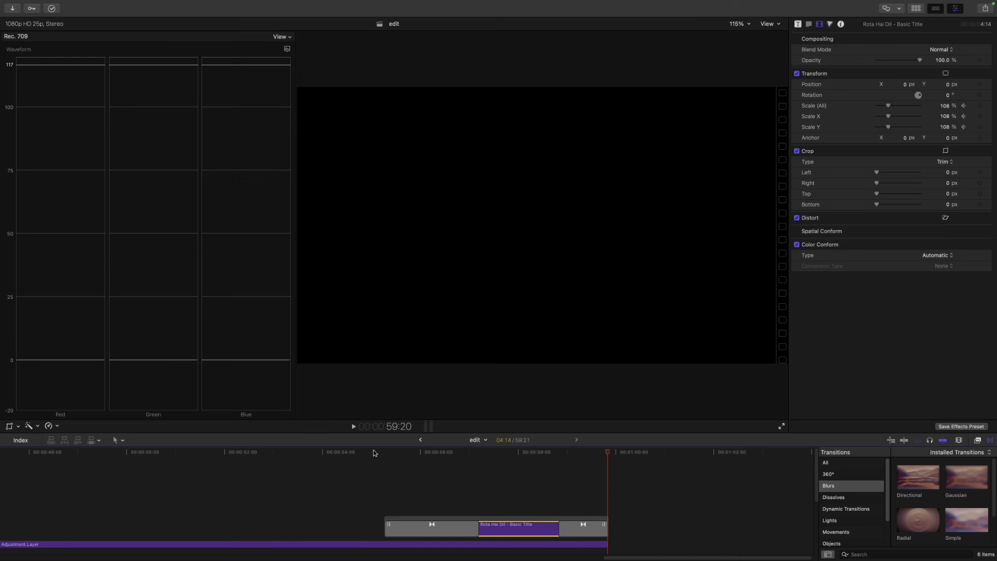
{"action": "key", "text": "ctrl+super+f"}
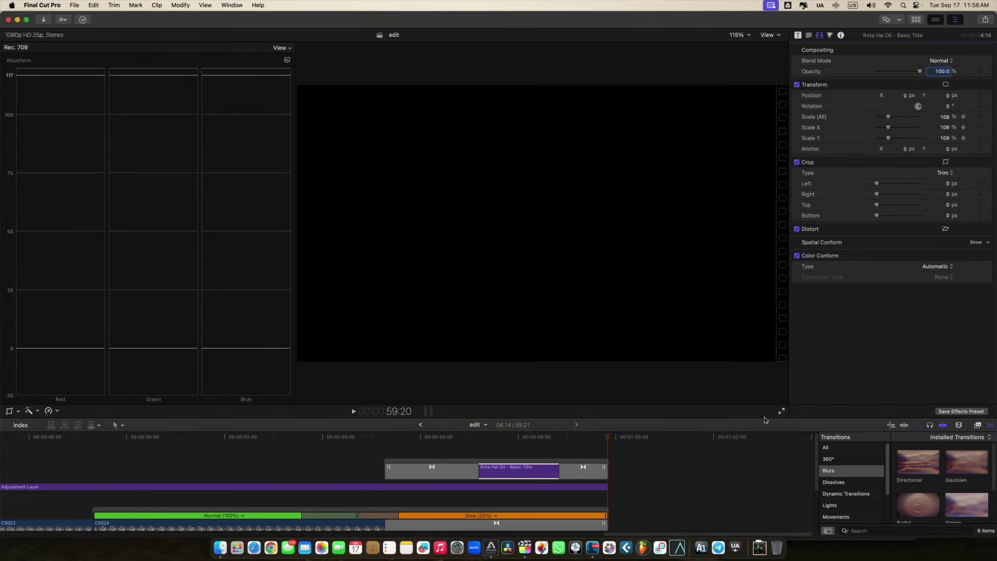
{"action": "left_click_drag", "start_coordinate": [765, 417], "coordinate": [760, 316]}
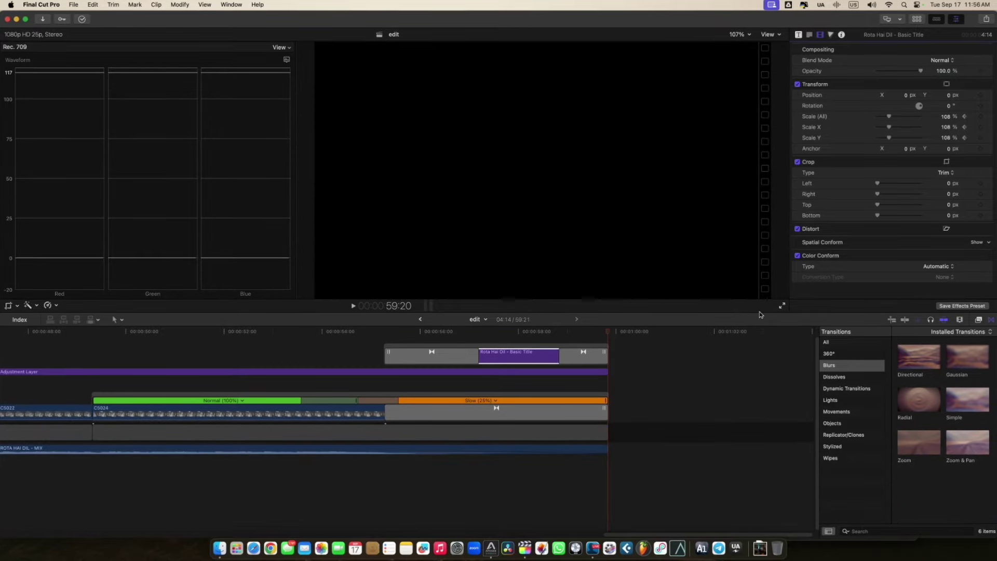